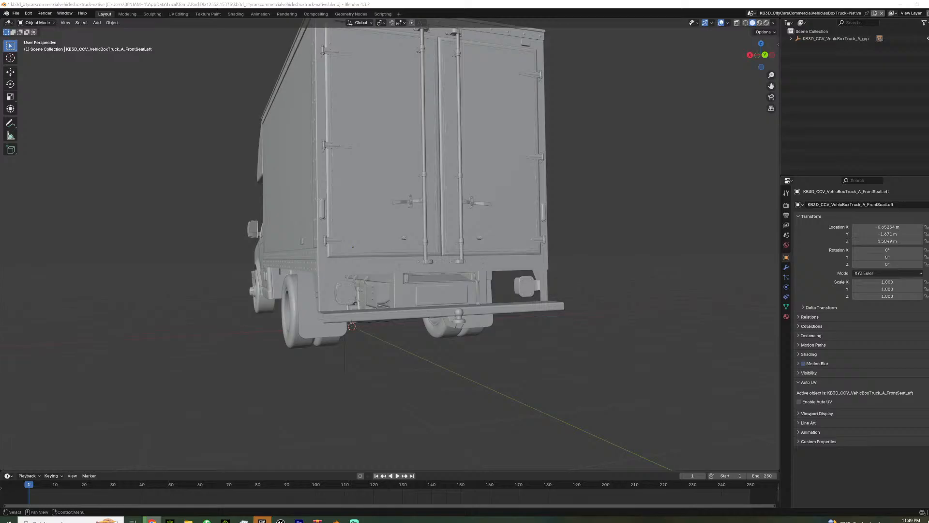
middle_drag(373, 208, 413, 235)
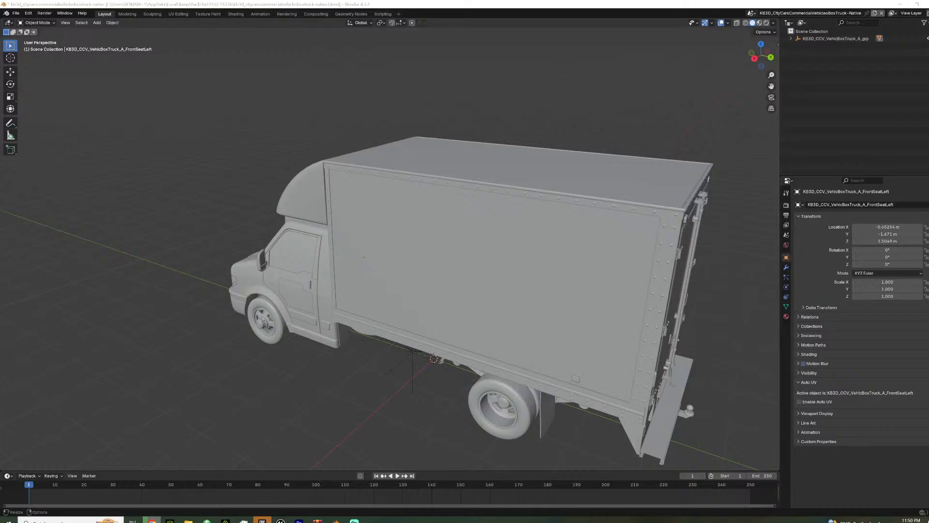
- Switch to the browser and look through the 18 items of the KitBash3D Urban Life bundle on the Humble page
drag(928, 218, 245, 76)
click(425, 76)
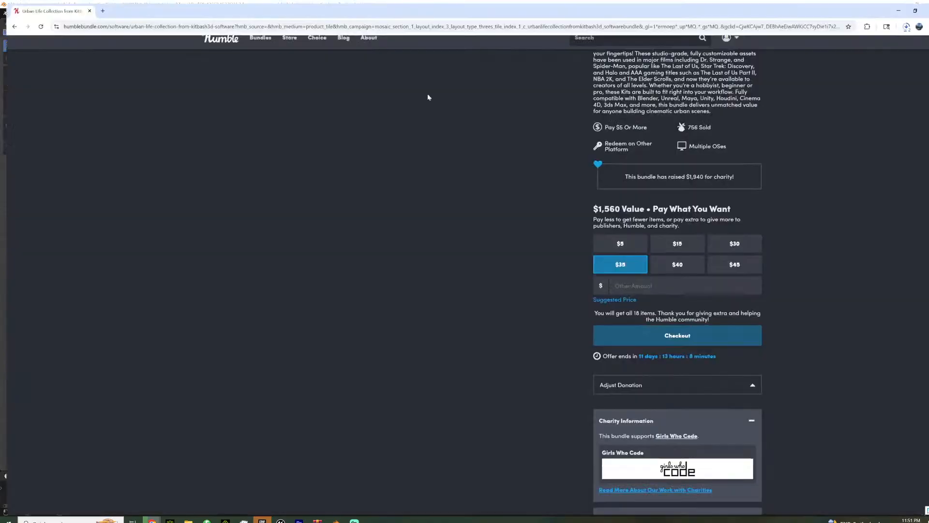
scroll(414, 198, up, 3)
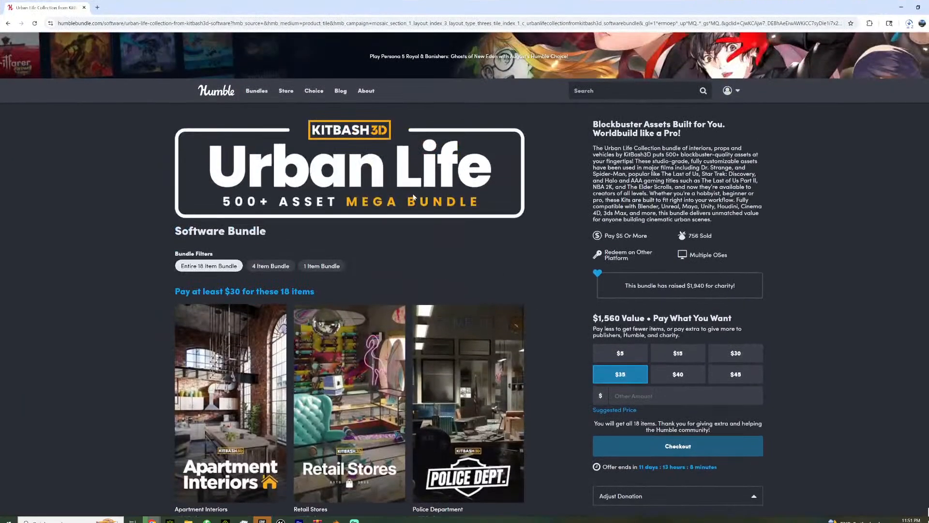
scroll(328, 289, down, 7)
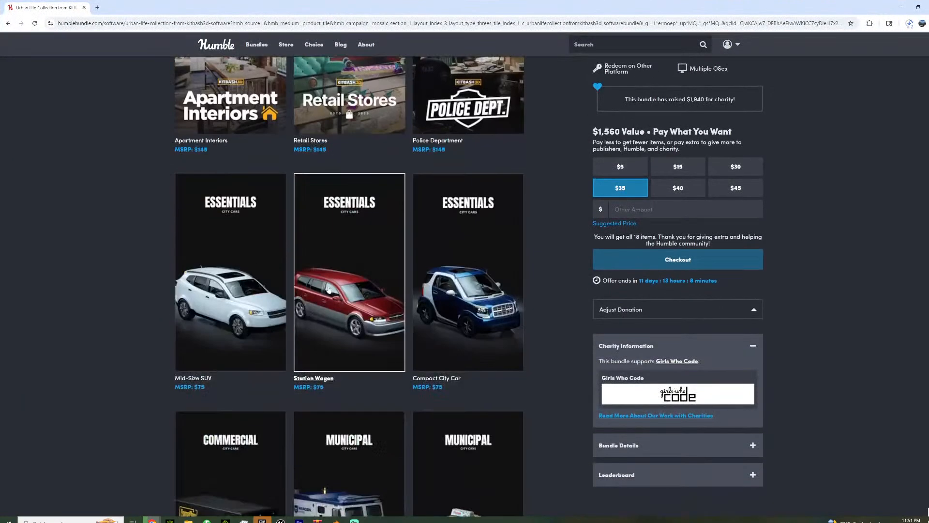
scroll(328, 289, down, 20)
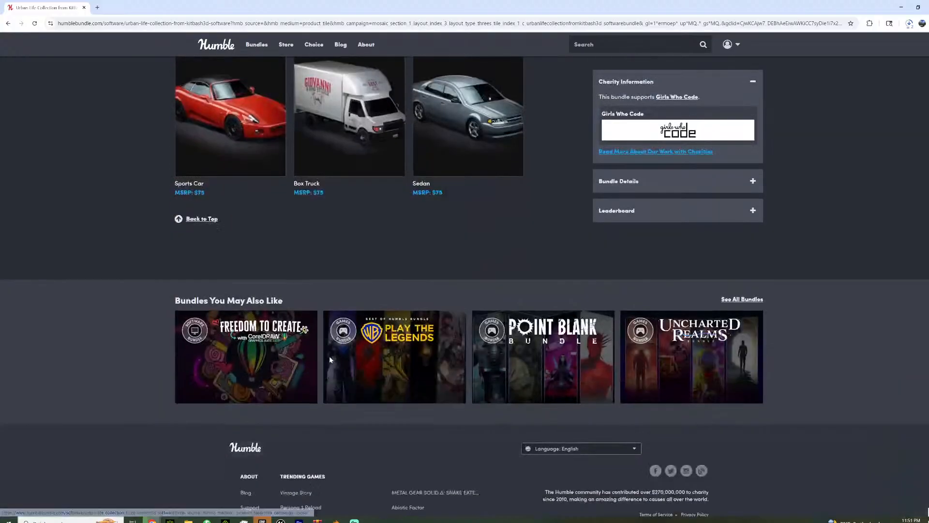
scroll(339, 339, up, 6)
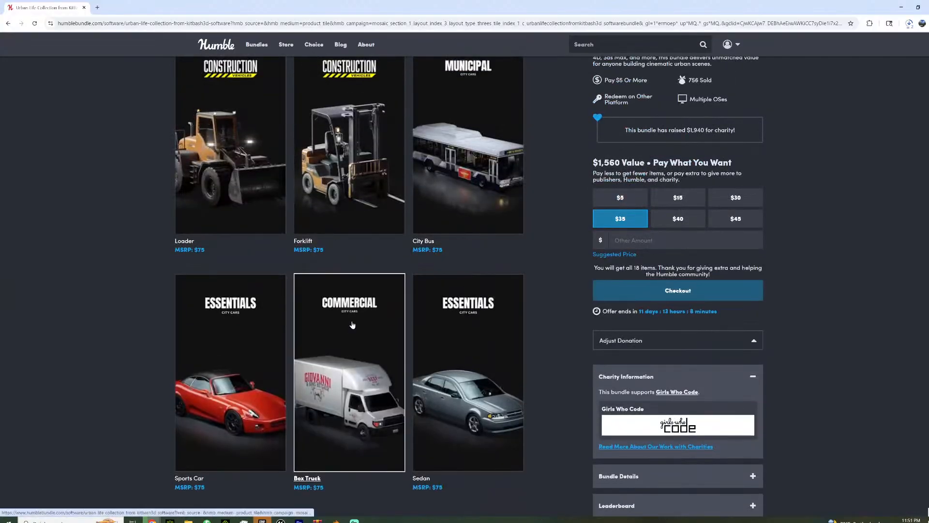
scroll(359, 326, up, 3)
scroll(361, 328, up, 20)
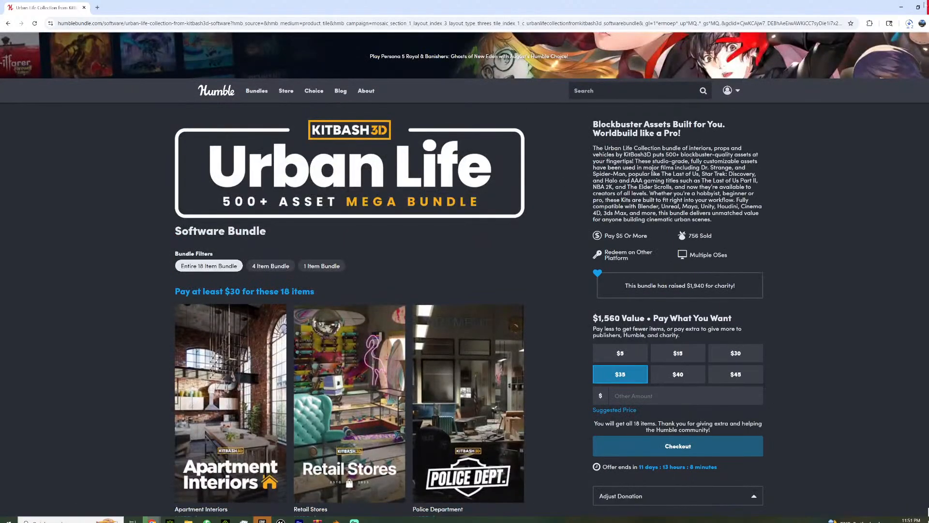
click(903, 7)
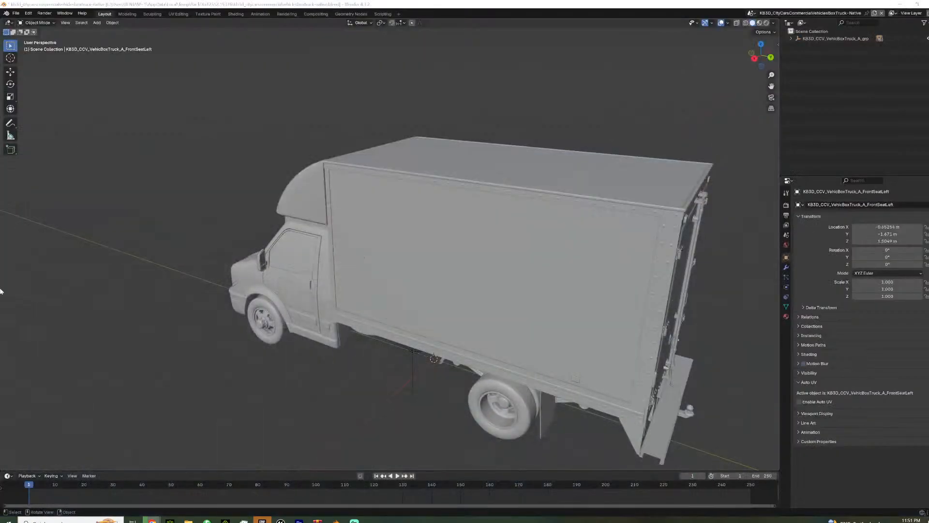
- Return to Blender and examine the box truck model up close and from the front and side
middle_drag(324, 304, 425, 298)
scroll(420, 272, up, 7)
middle_drag(415, 247, 448, 260)
scroll(334, 233, down, 10)
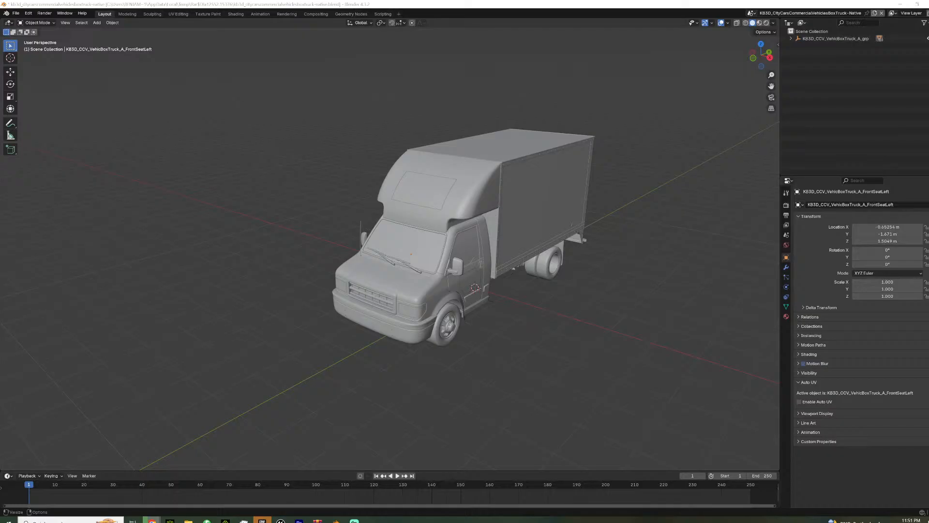
middle_drag(341, 435, 437, 331)
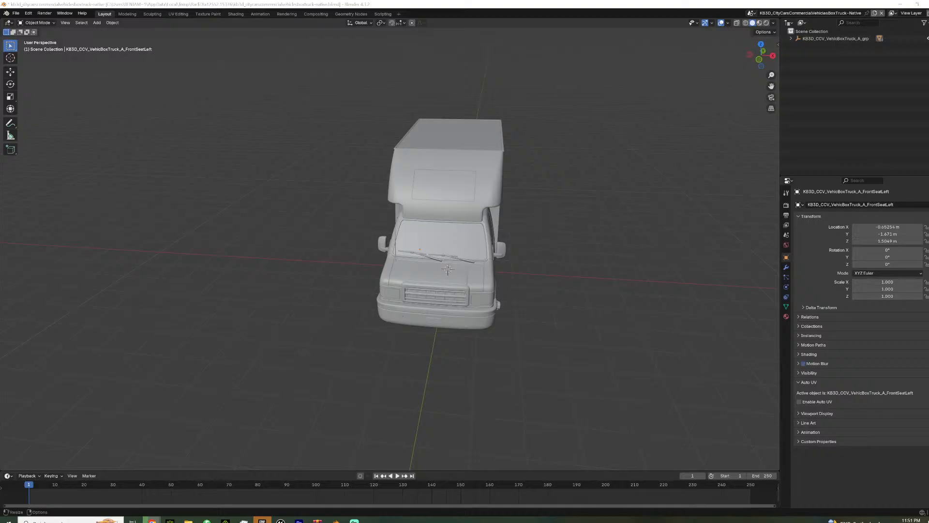
middle_drag(489, 238, 477, 235)
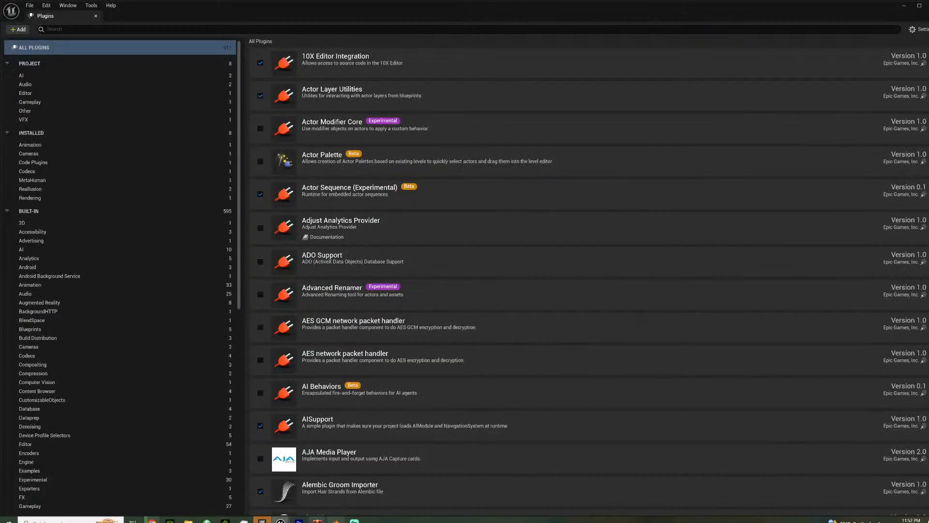
- Switch to Premiere Pro and scrub through the MEETING.0000 sequence to preview the warehouse shot
click(299, 521)
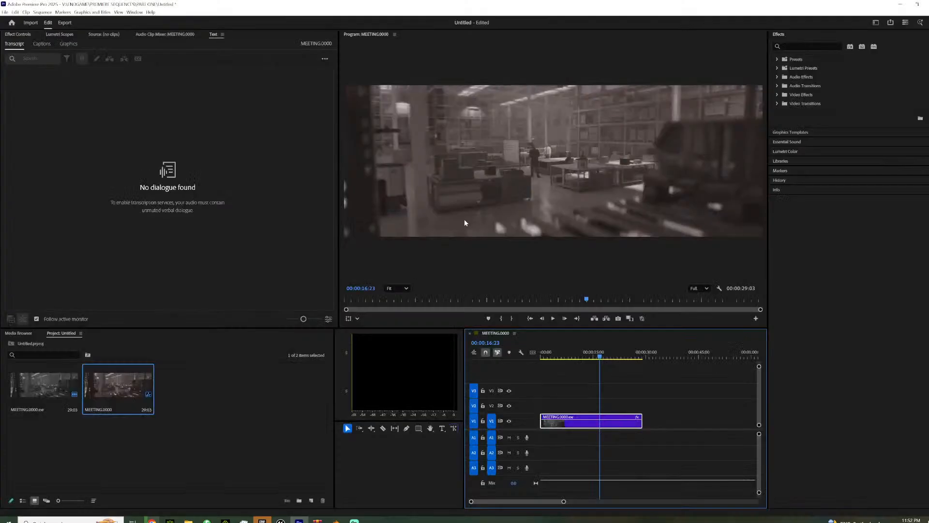
mouse_move(591, 350)
mouse_down()
mouse_move(583, 352)
mouse_move(591, 351)
mouse_up()
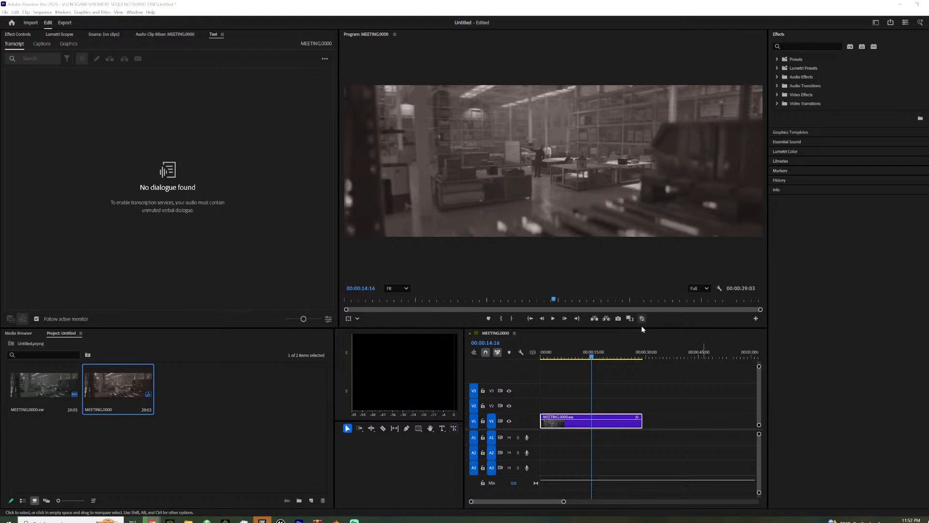
drag(576, 357, 579, 356)
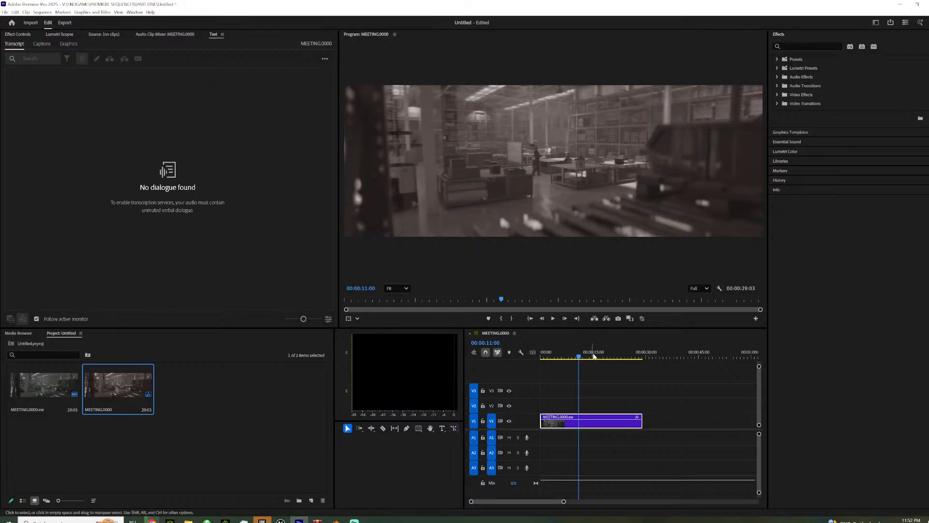
click(614, 355)
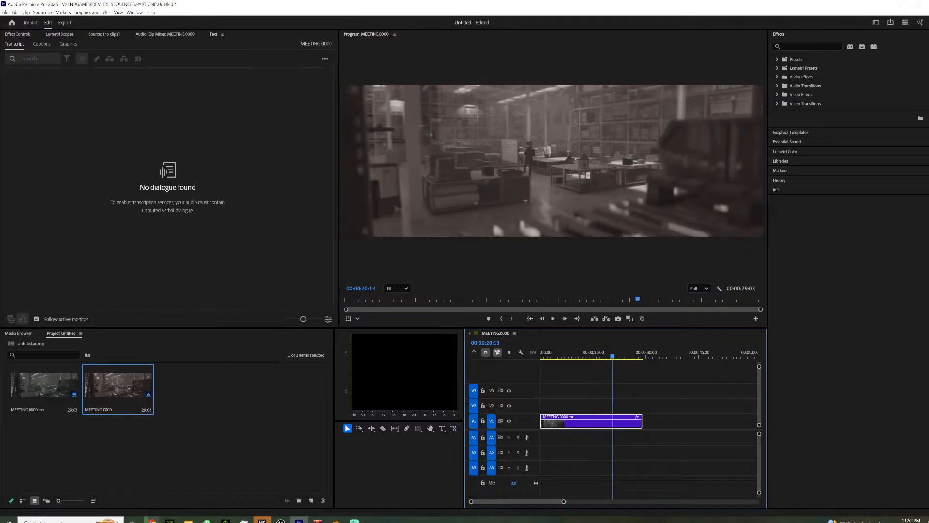
- Quit Premiere Pro and return to the Unreal Engine Plugins window
mouse_move(281, 520)
click(315, 486)
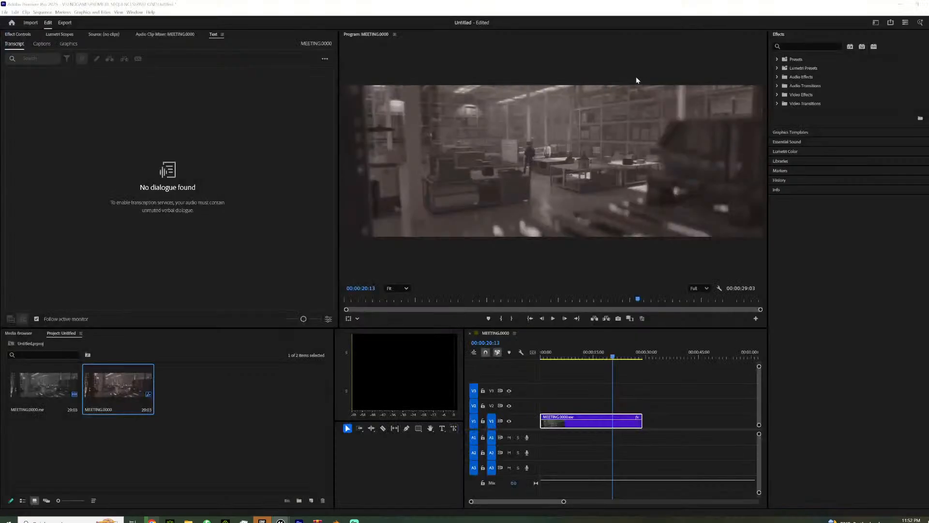
key(alt+Tab)
key(ctrl+q)
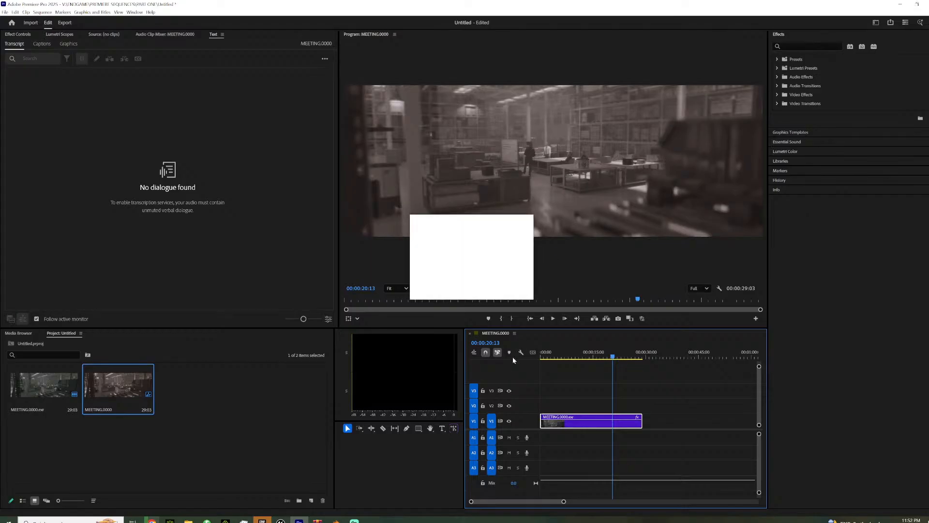
click(483, 284)
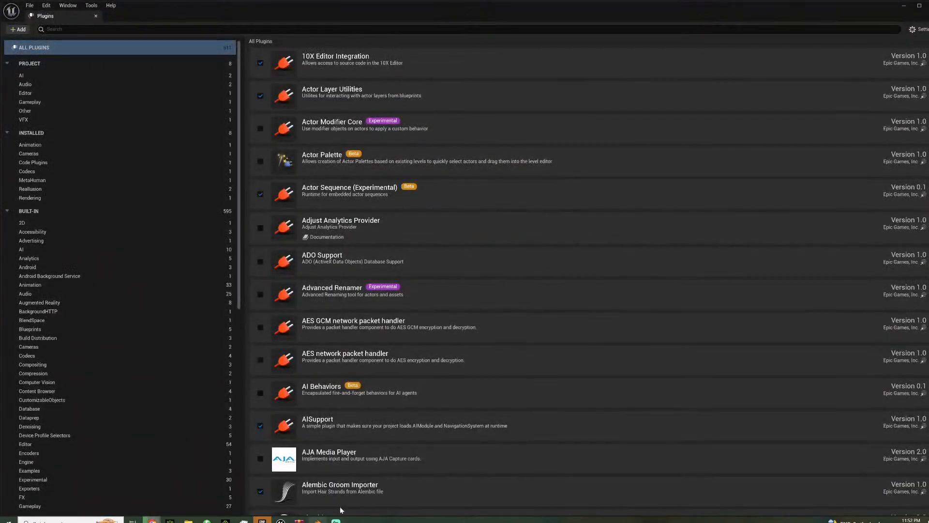
- Switch to Blender and close the box truck file without saving its changes
click(318, 521)
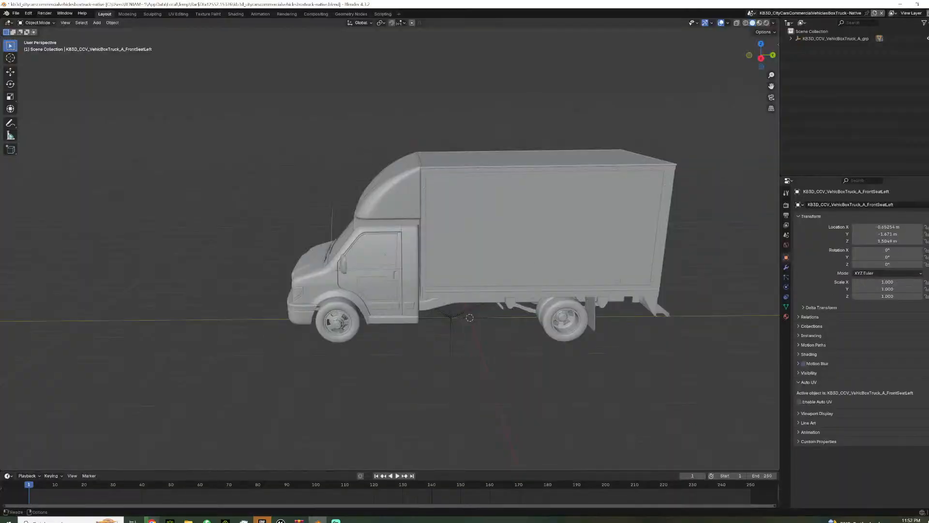
click(924, 3)
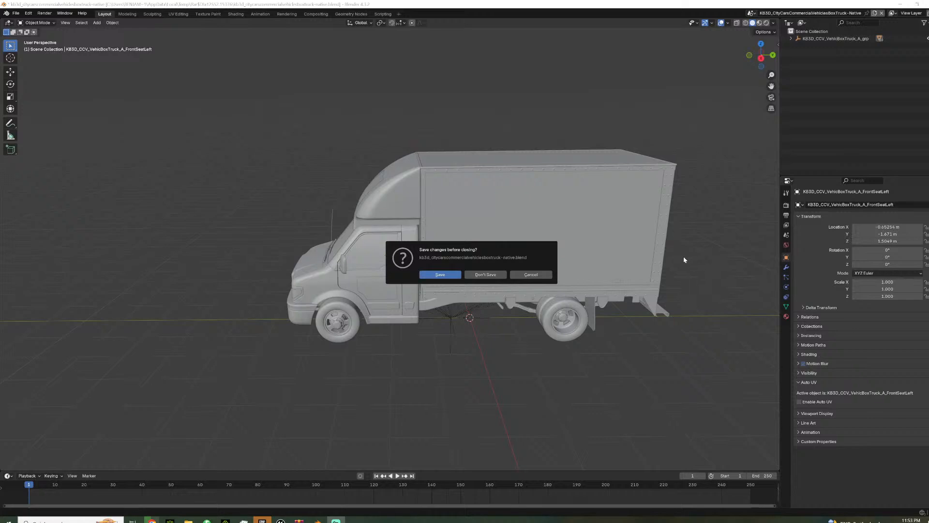
click(498, 274)
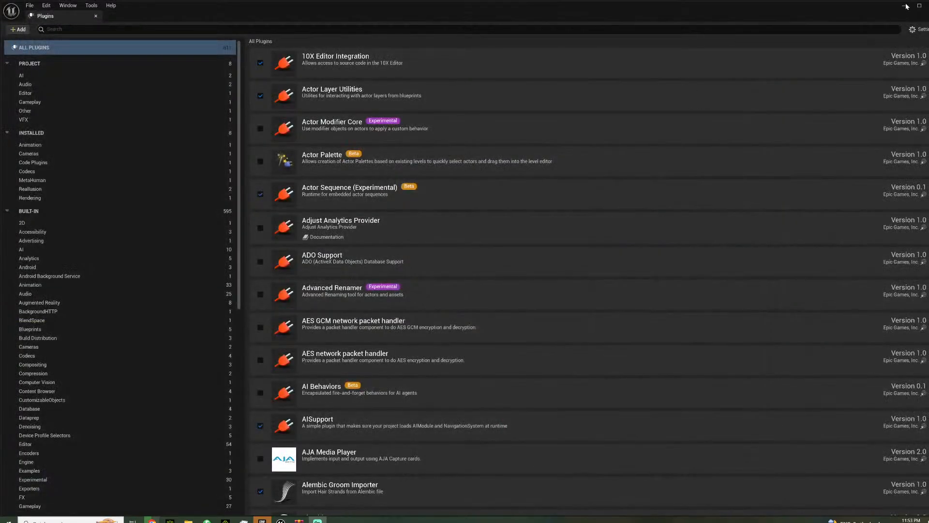
- Bring up the CitySample level editor window in Unreal Engine
mouse_move(281, 521)
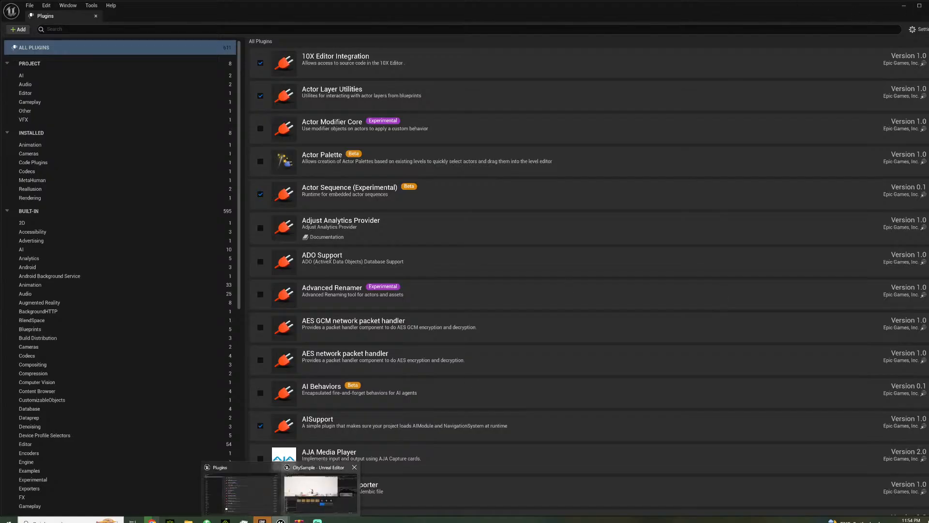
click(319, 485)
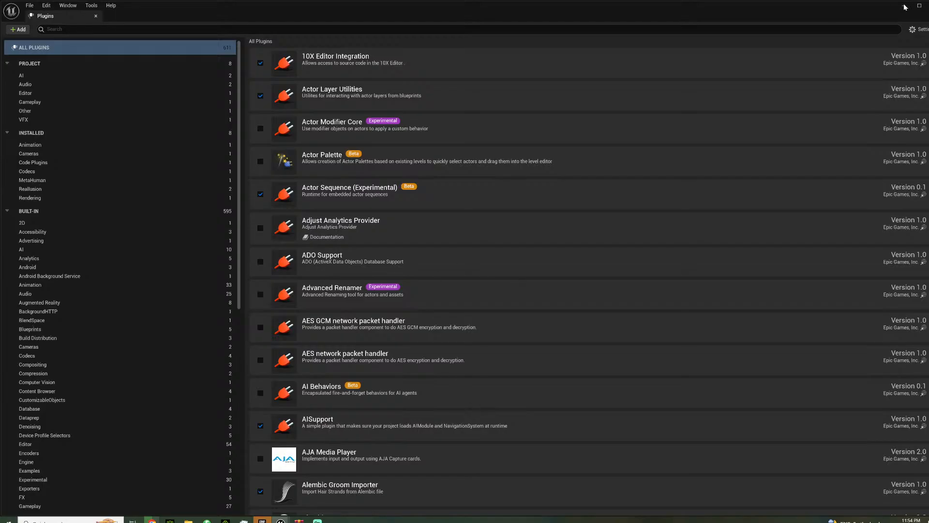
click(318, 521)
- Go back to the Urban Life bundle page in the browser and look further down its item list
mouse_move(280, 520)
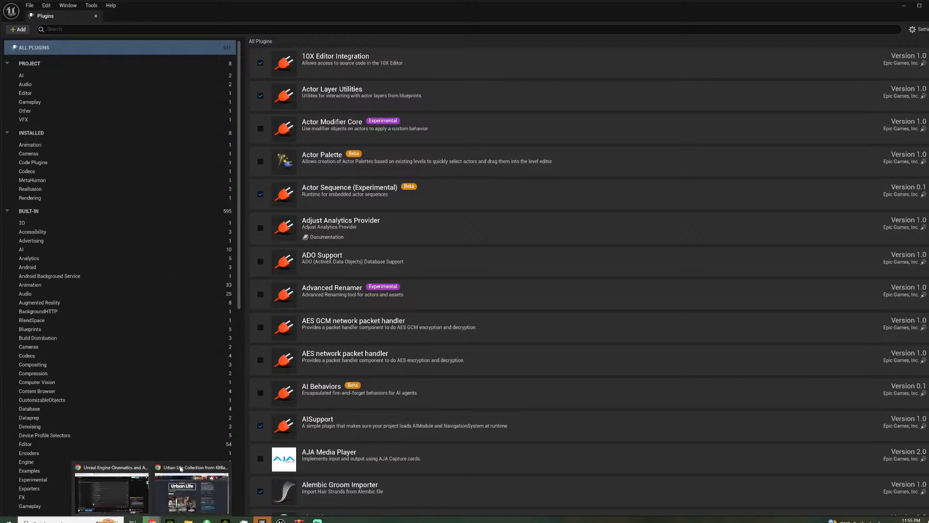
click(191, 492)
scroll(465, 290, down, 5)
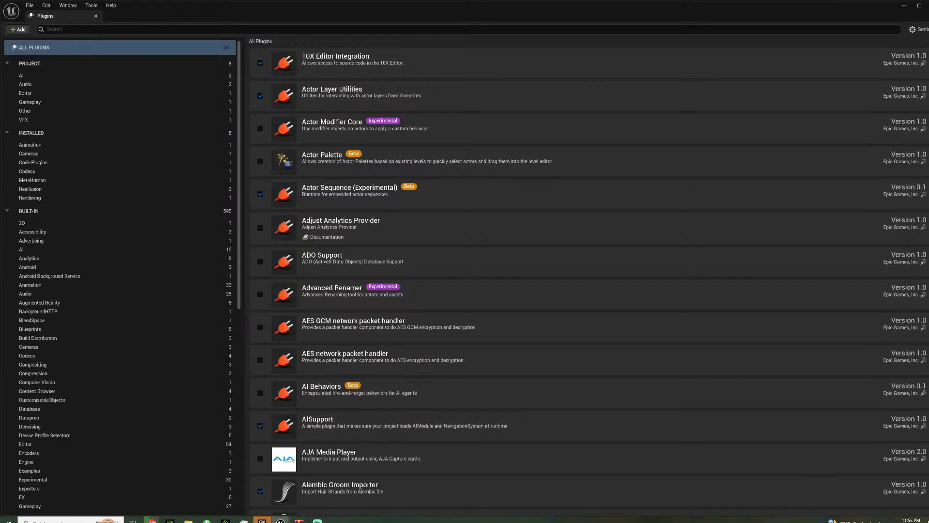
- Switch to the Epic Games Launcher and review the installed engine versions and projects in the library
click(262, 521)
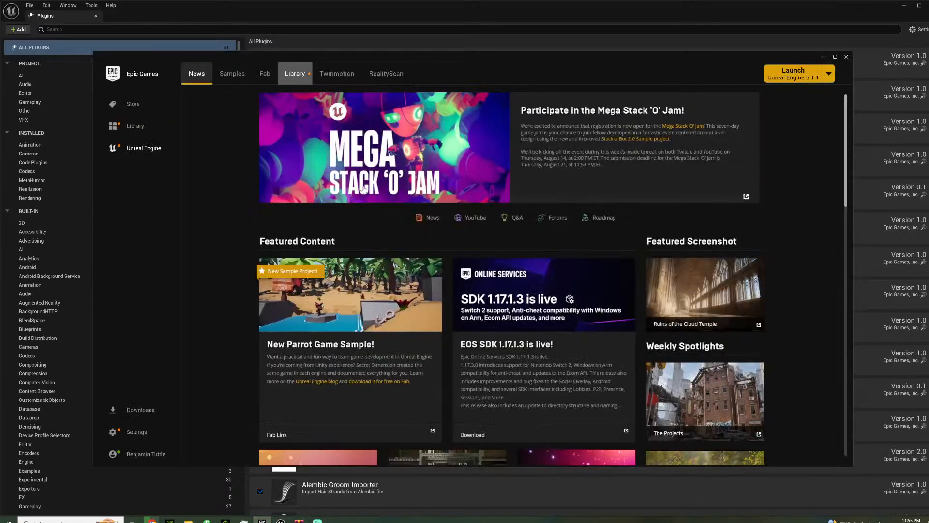
click(302, 76)
scroll(770, 383, down, 3)
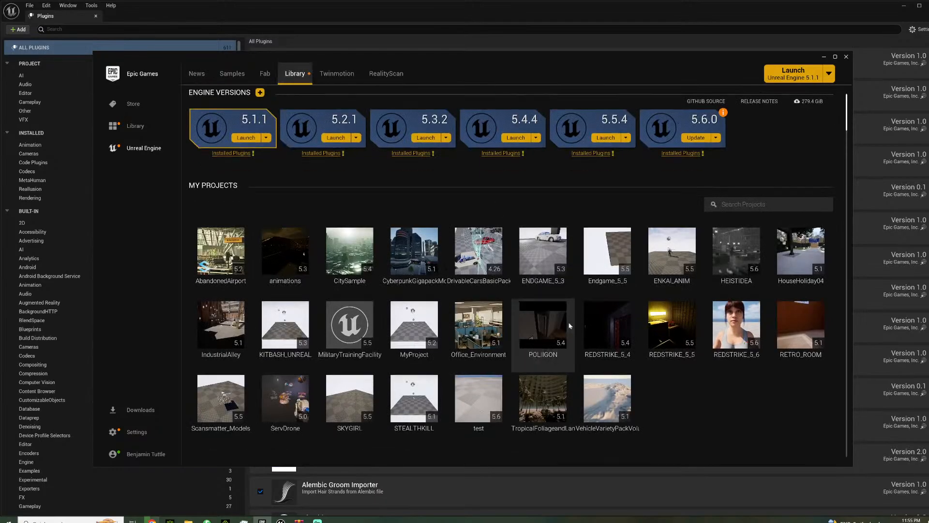
scroll(768, 386, up, 1)
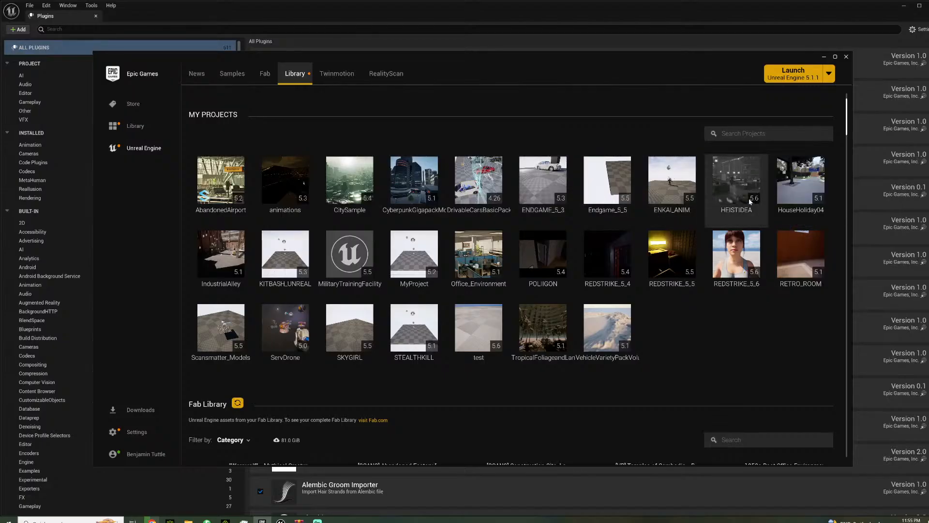
click(824, 57)
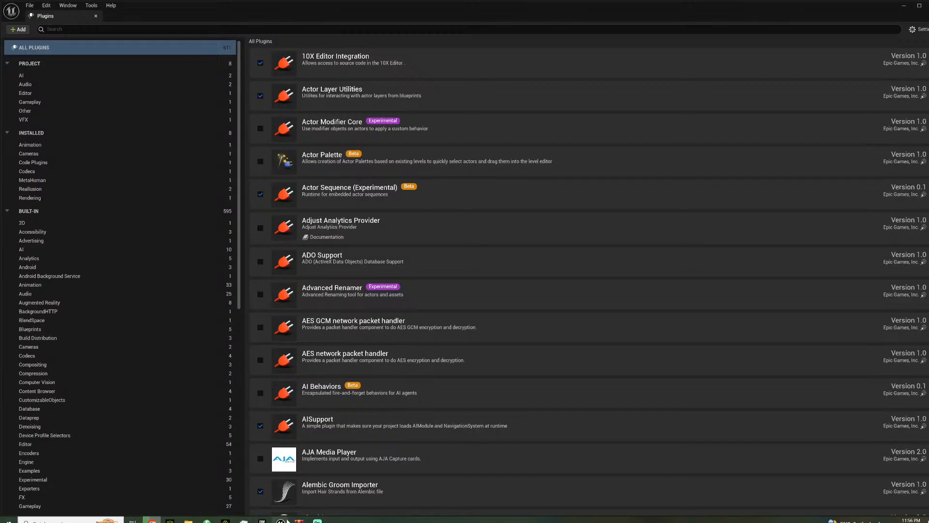
- Quit the Discord application running in the background
mouse_move(280, 521)
click(895, 519)
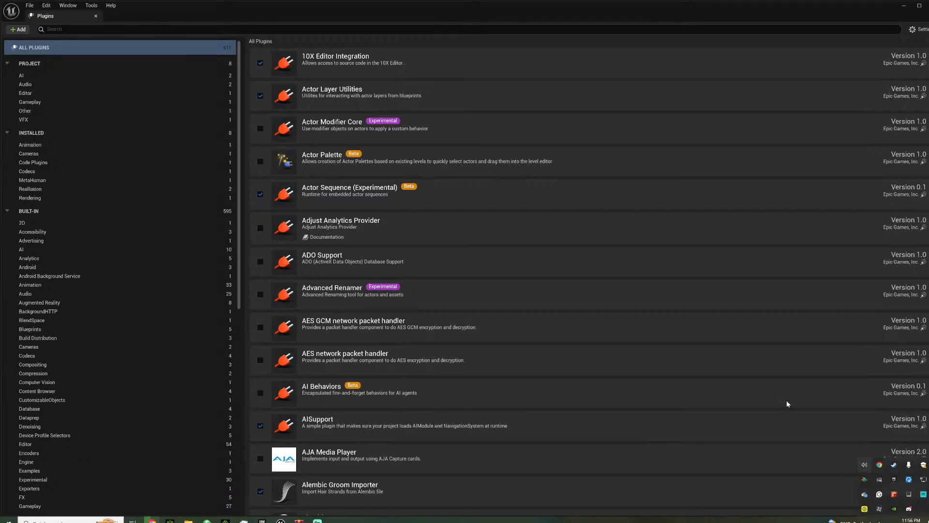
right_click(909, 508)
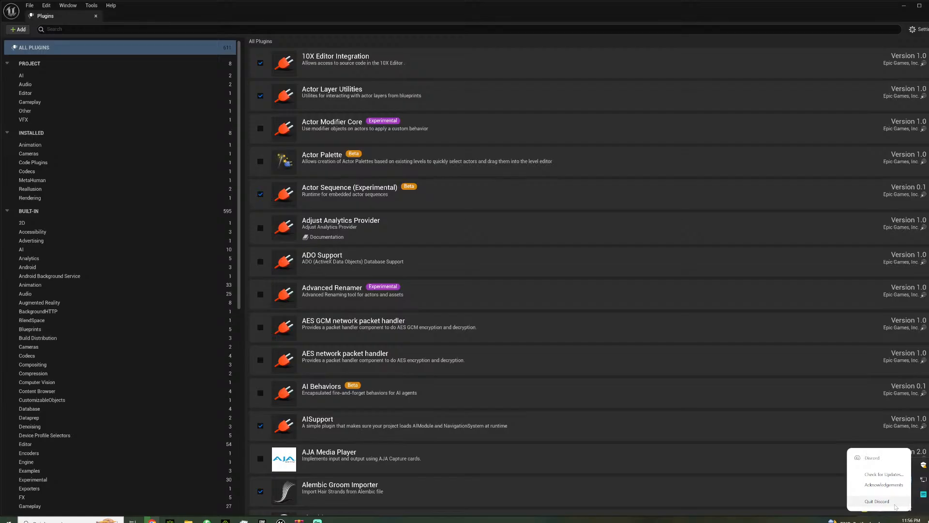
click(895, 504)
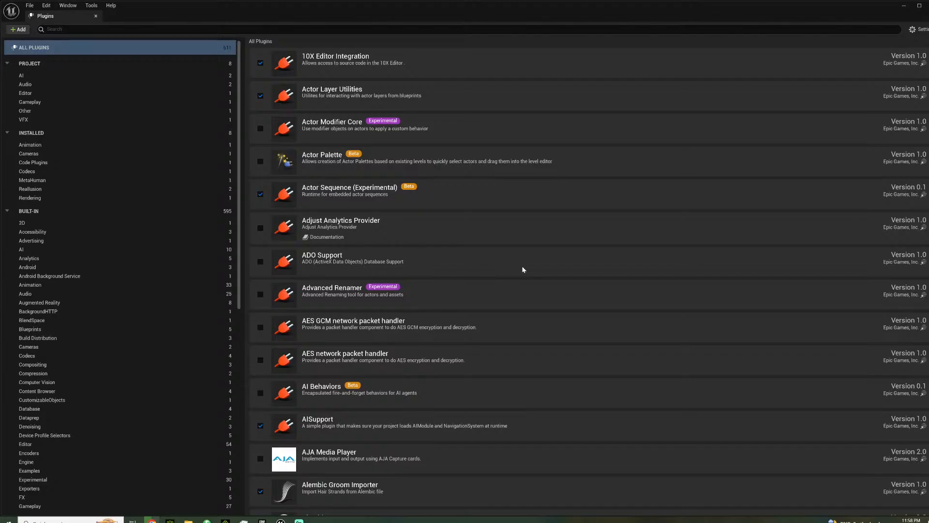
- Hide the Plugins window and look around the city in the Big_City_LVL viewport
click(904, 6)
right_drag(346, 270, 203, 278)
right_drag(436, 291, 649, 301)
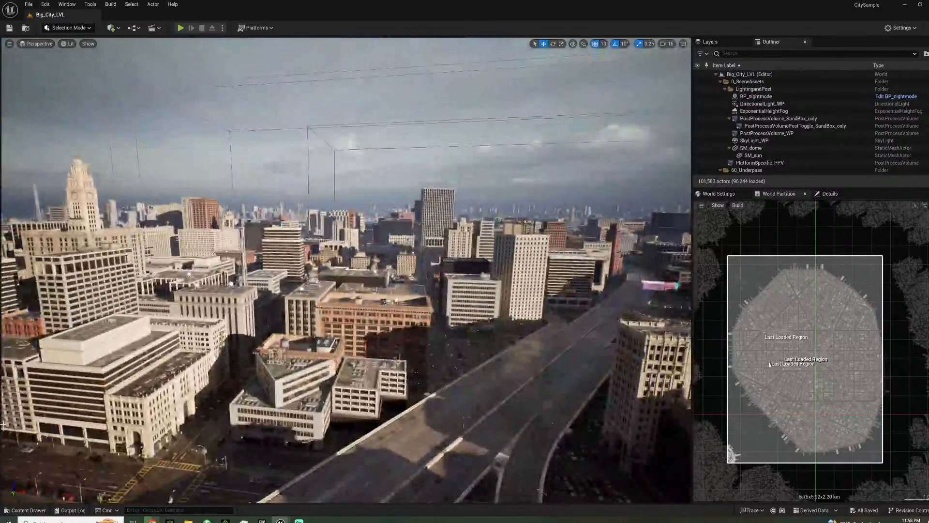
- Open the Camera_Presets folder of the Cinematographer Lite content within the engine's plugins
click(35, 510)
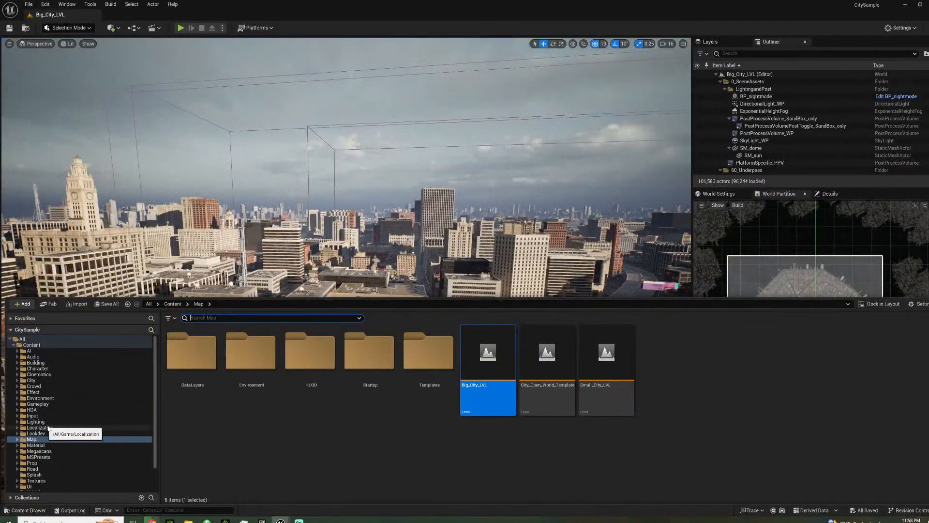
scroll(51, 437, down, 2)
click(13, 488)
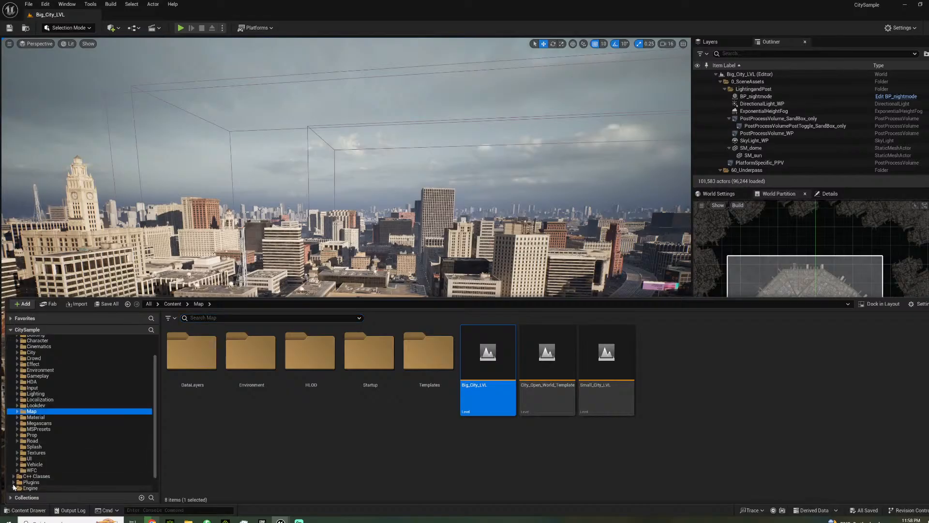
click(15, 482)
scroll(46, 454, down, 5)
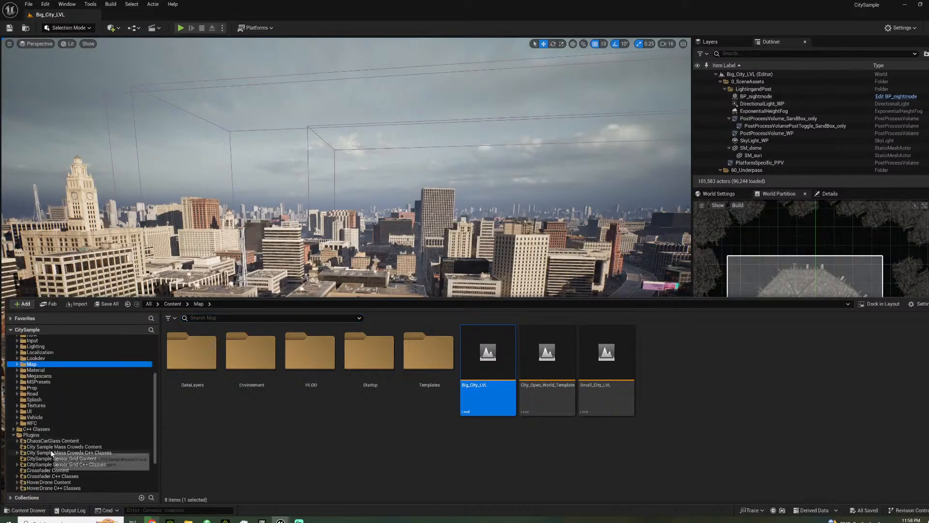
click(13, 388)
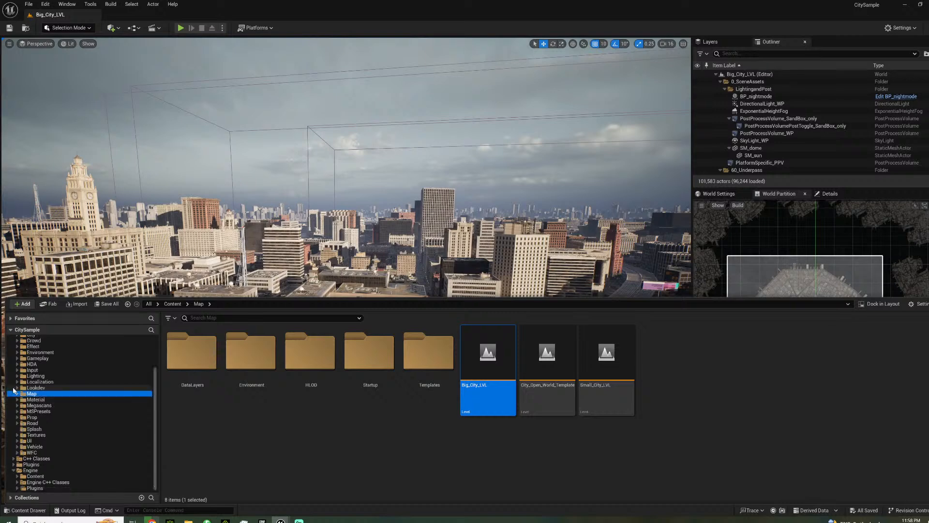
click(18, 488)
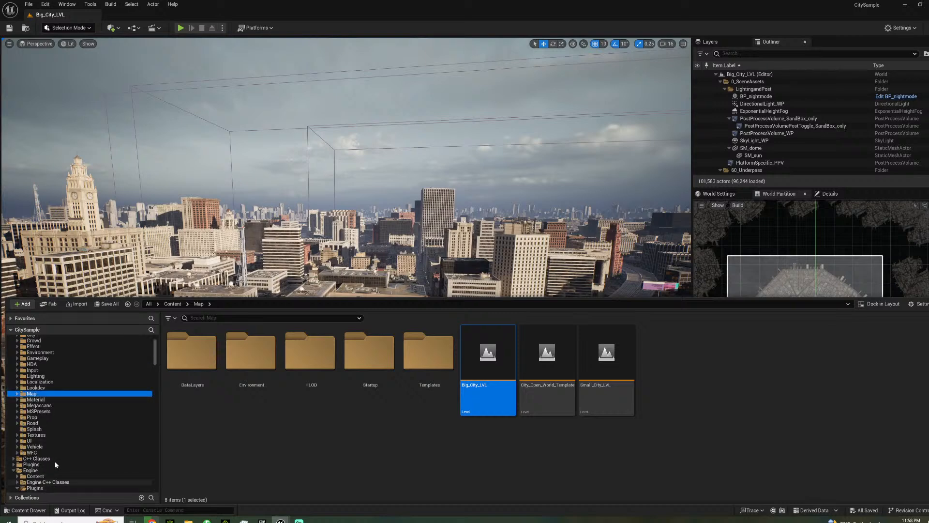
scroll(53, 461, down, 2)
scroll(57, 464, down, 12)
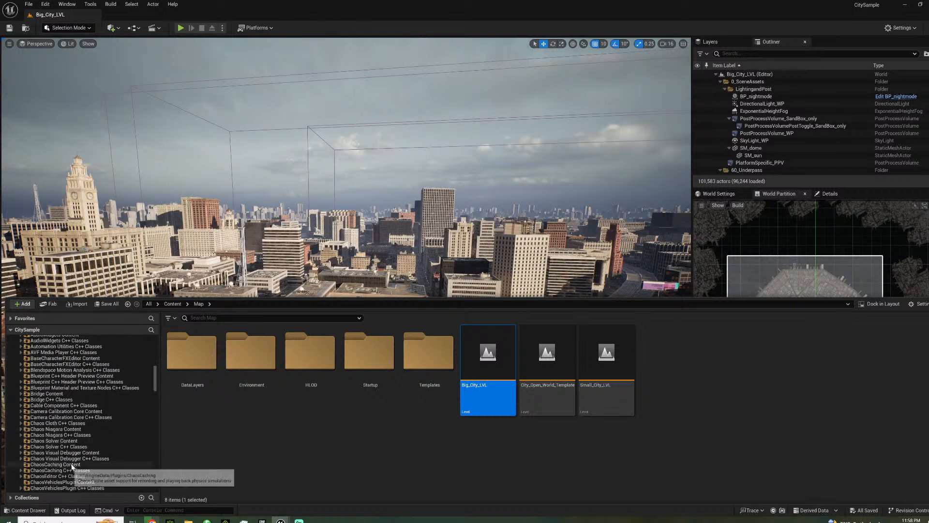
scroll(68, 461, down, 6)
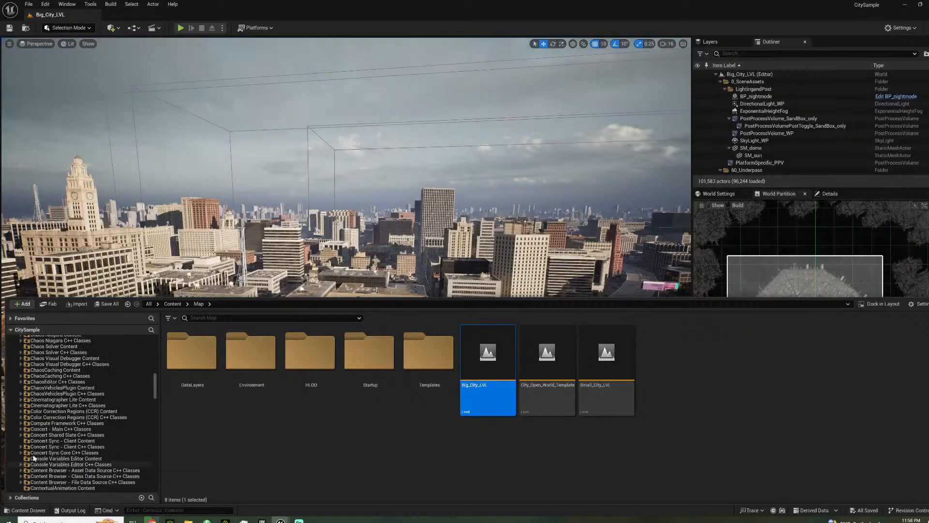
click(21, 400)
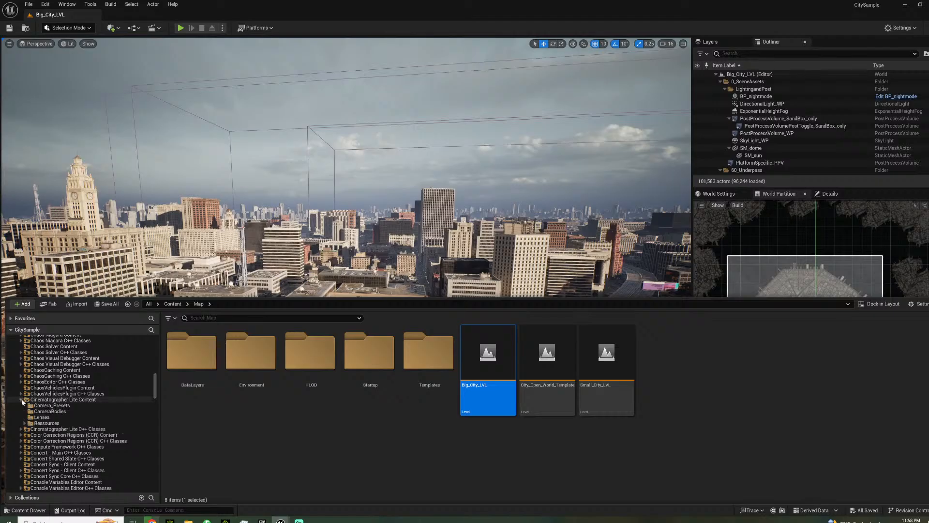
click(40, 406)
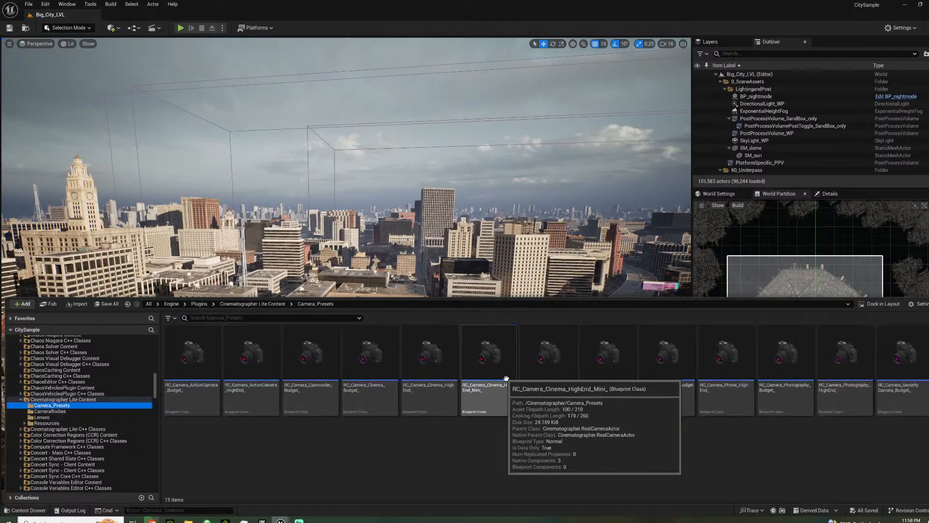
- Place the RC_Camera_Cinema_HighEnd_ preset in the city level and pilot the placed camera
click(435, 353)
drag(393, 272, 360, 269)
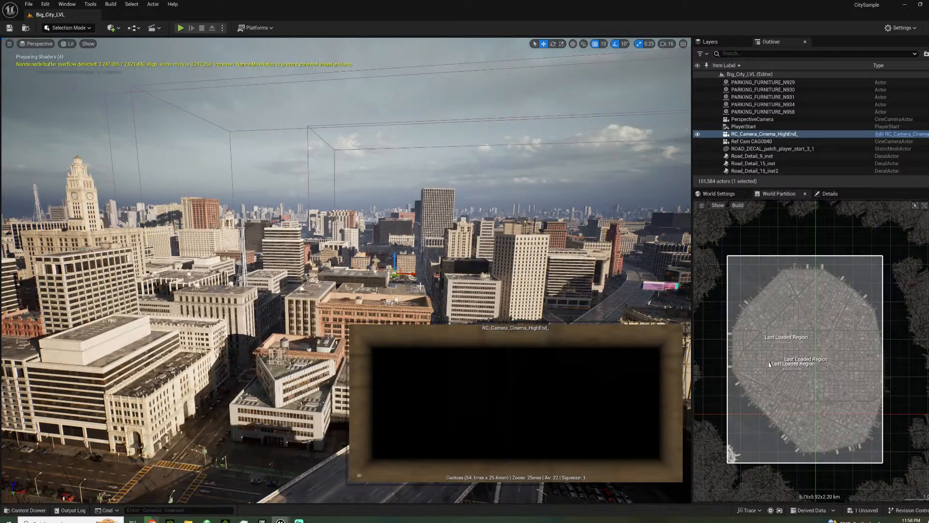
right_click(763, 136)
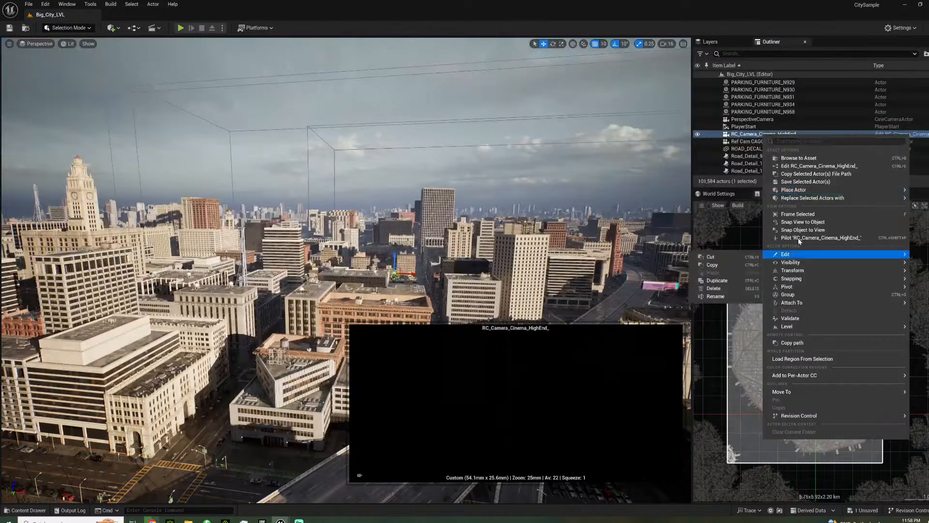
click(800, 239)
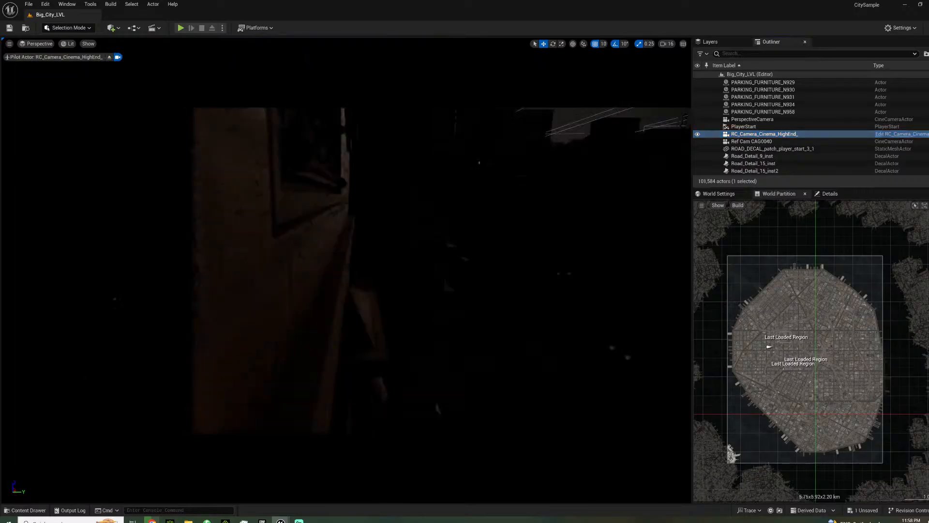
- Fly the piloted camera up above the rooftops and frame the distant downtown skyline with the elevated highway
right_drag(347, 270, 358, 143)
key(s)
key(w)
key(w)
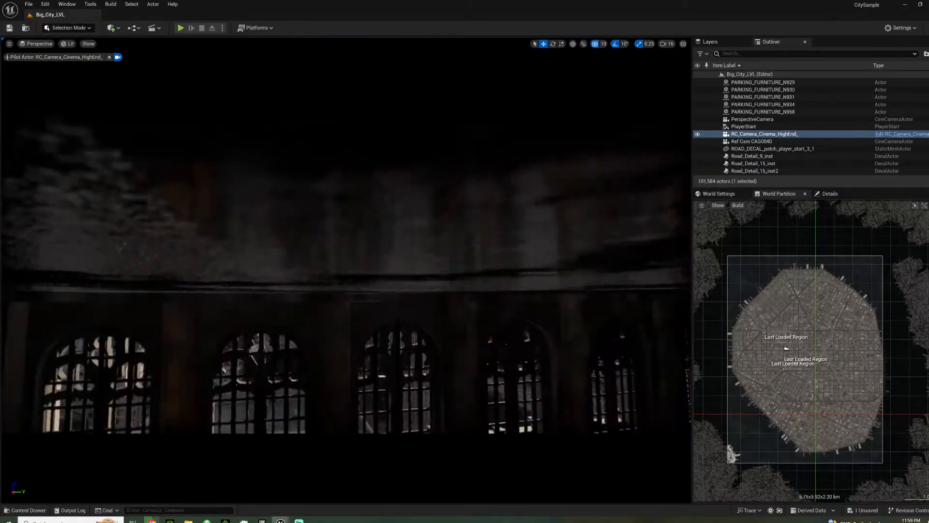
key(s)
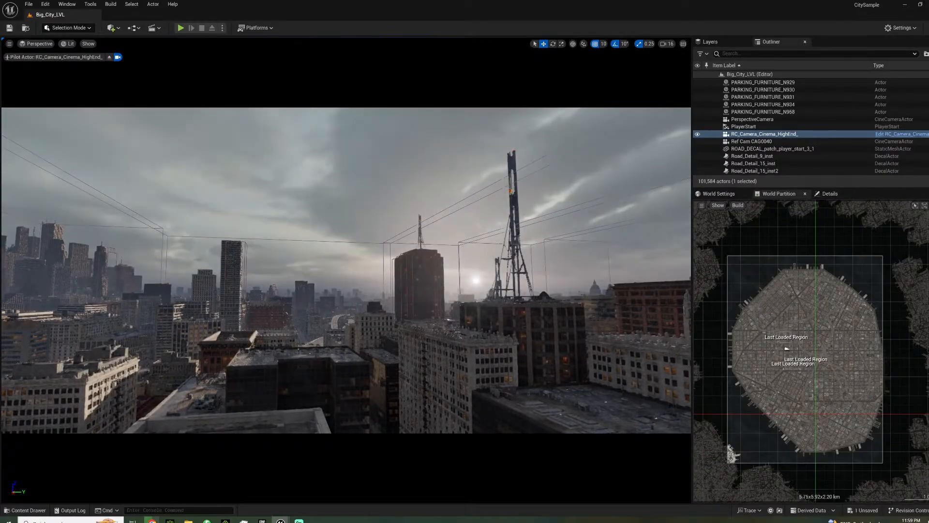
mouse_move(347, 270)
right_down()
mouse_move(29, 278)
mouse_move(53, 431)
mouse_move(80, 239)
mouse_move(63, 218)
mouse_move(13, 213)
mouse_move(37, 220)
mouse_move(40, 208)
mouse_move(54, 244)
mouse_move(48, 217)
mouse_move(27, 203)
mouse_move(2, 205)
mouse_move(66, 235)
mouse_move(203, 164)
mouse_move(187, 174)
right_up()
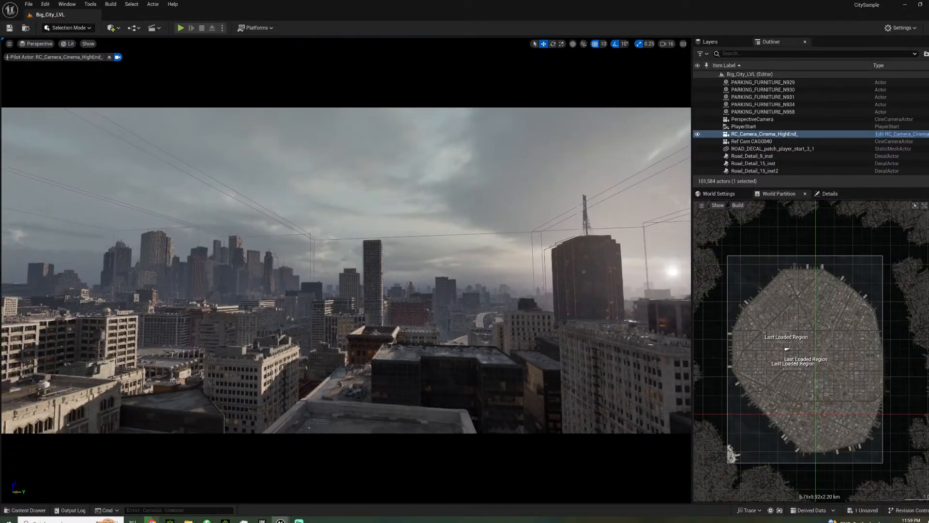
key(s)
key(w)
key(d)
key(a)
key(w)
key(a)
key(s)
key(w)
key(w)
key(w)
key(d)
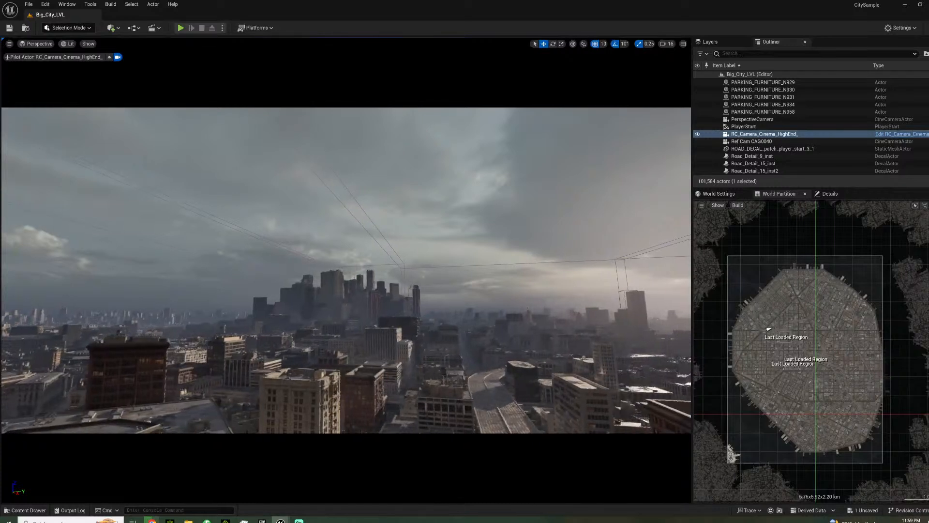
- Add a level sequence saved as NewLevelSequence in the Content folder and set its frame rate to 24 fps
click(151, 28)
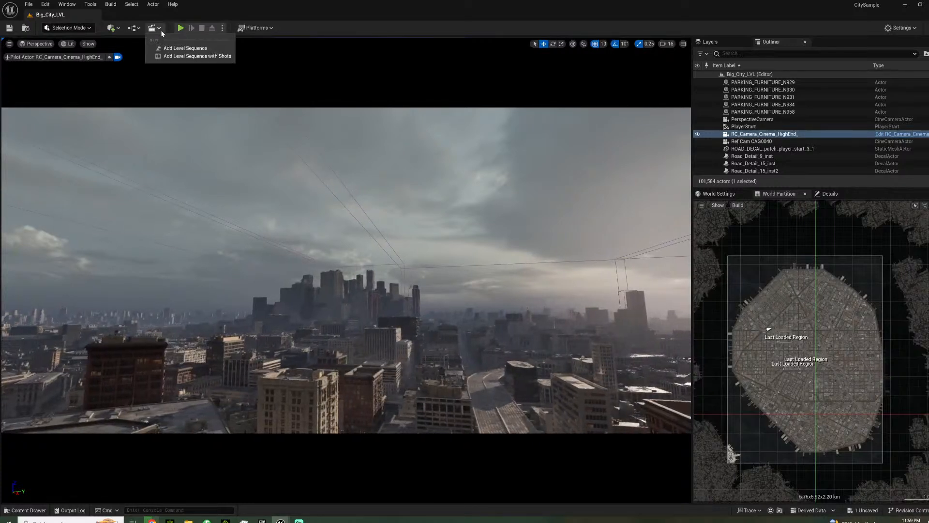
click(181, 51)
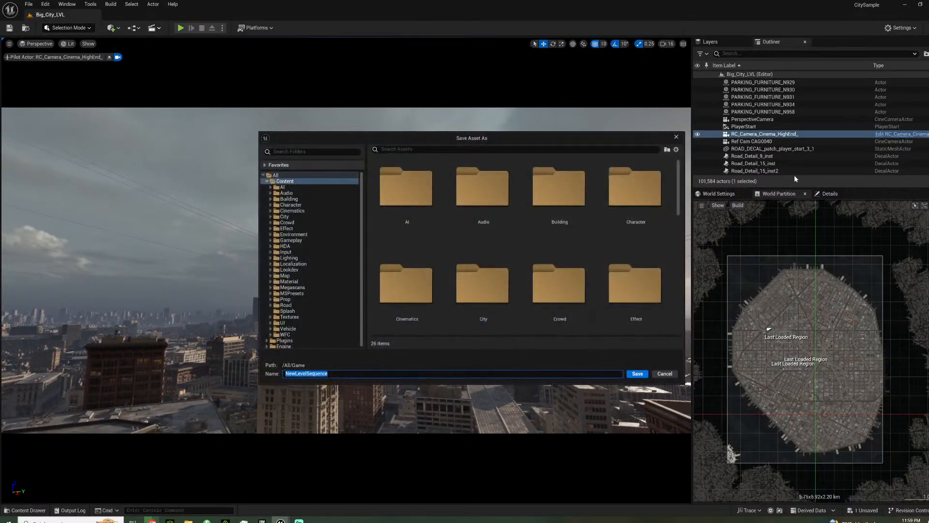
click(638, 373)
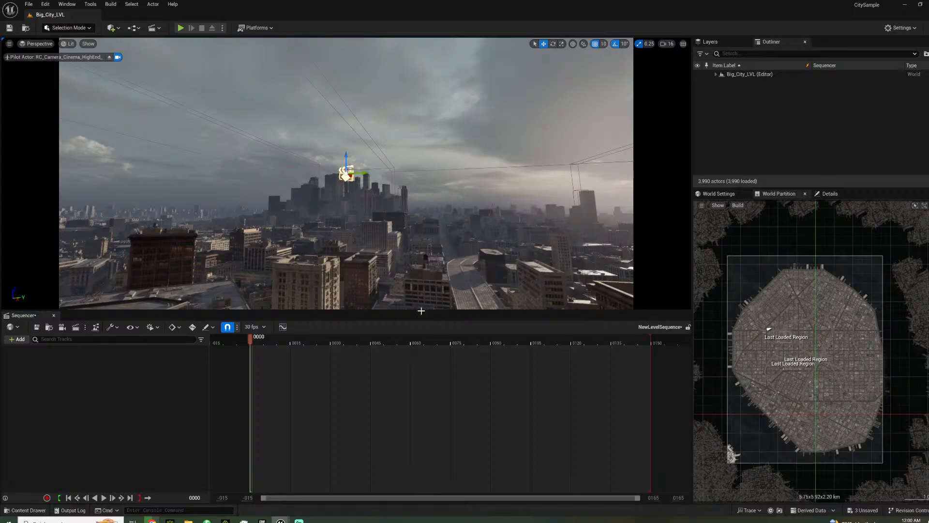
click(254, 327)
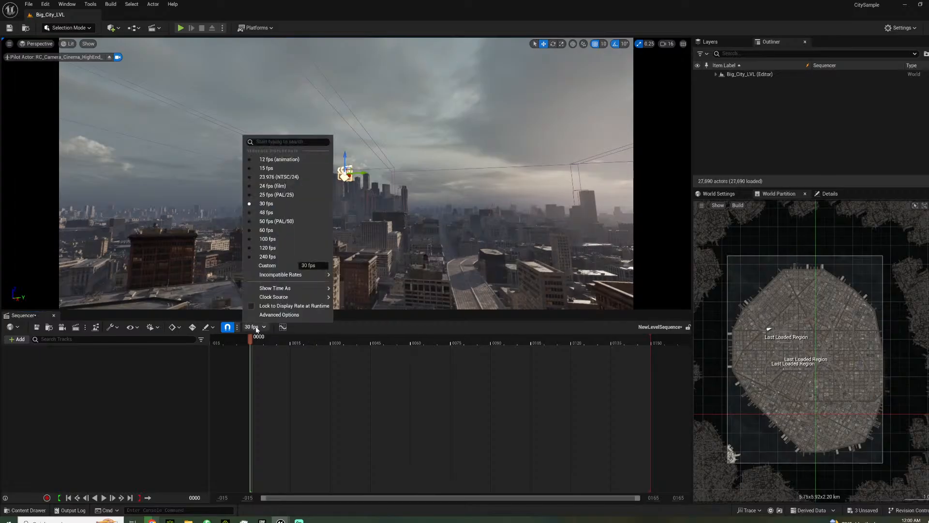
click(272, 187)
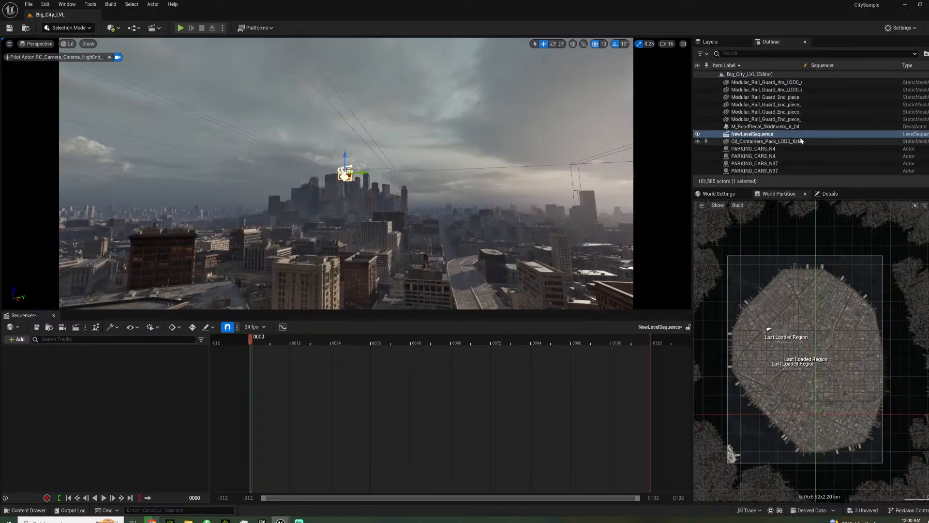
- Filter the level's actors by "camera" and add RC_Camera_Cinema_HighEnd_ to the sequence
click(771, 52)
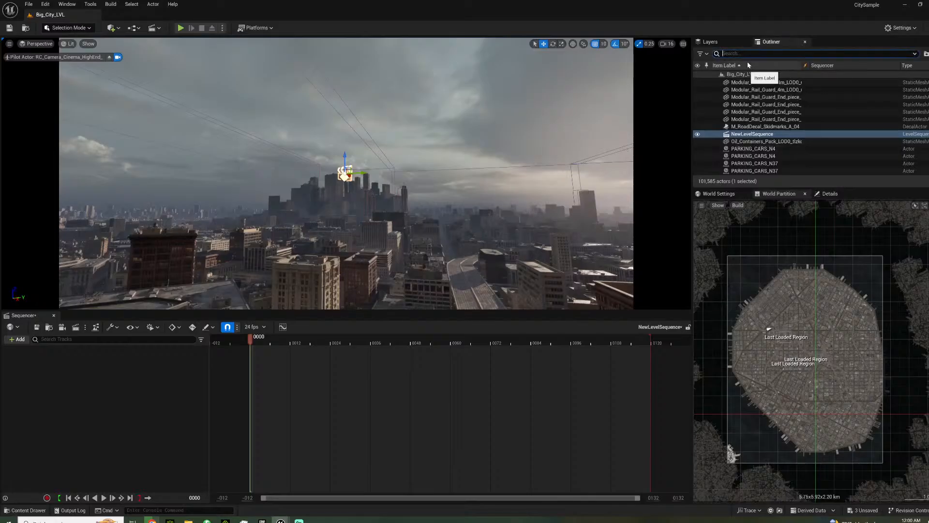
text(v)
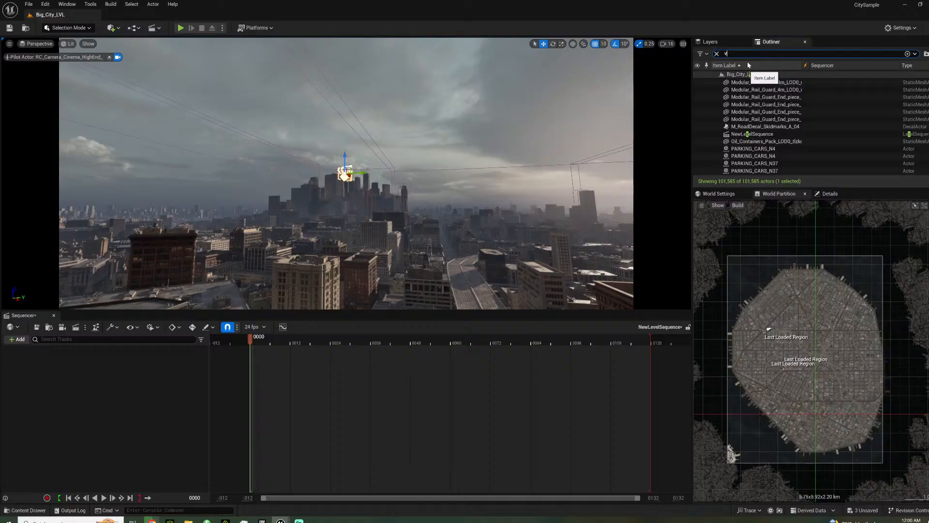
text(smera)
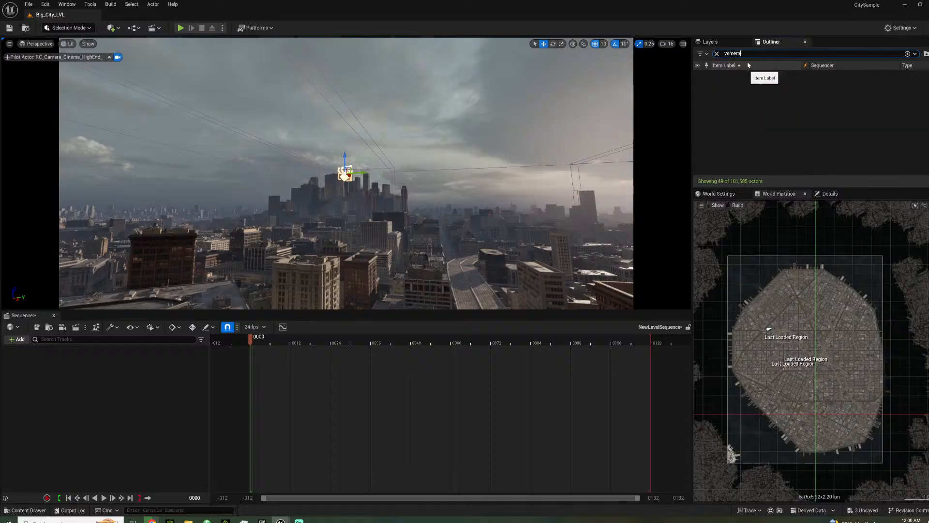
key(Escape)
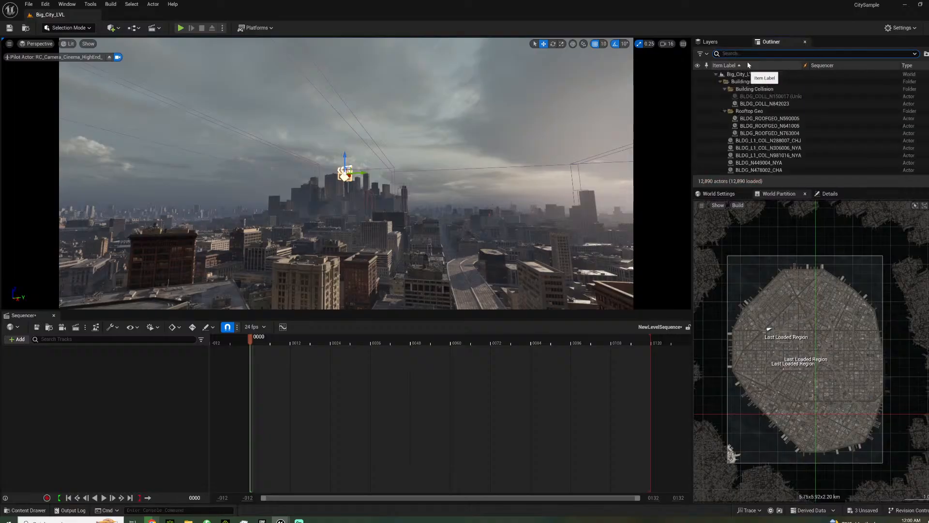
text(c)
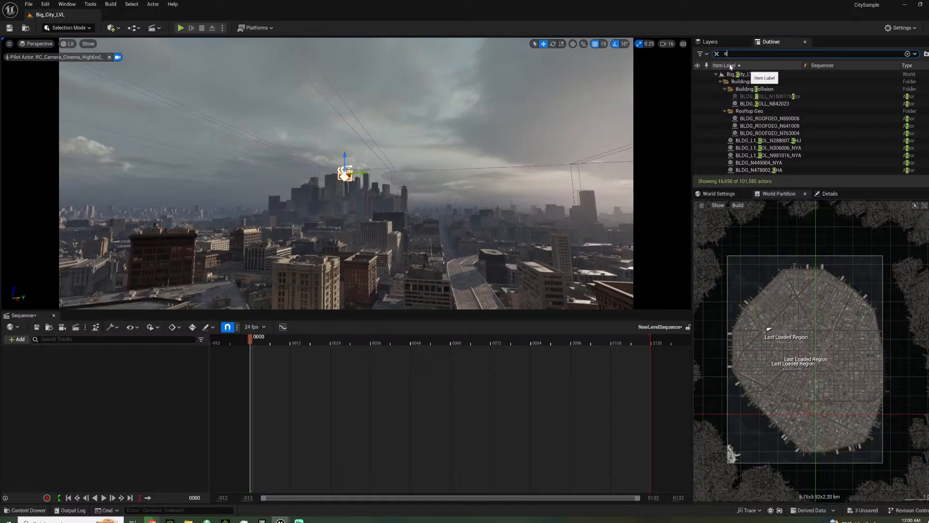
text(amera)
mouse_move(754, 90)
mouse_down()
mouse_move(794, 93)
mouse_move(791, 115)
mouse_move(817, 106)
mouse_move(763, 94)
mouse_up()
drag(763, 133, 317, 364)
drag(146, 402, 145, 403)
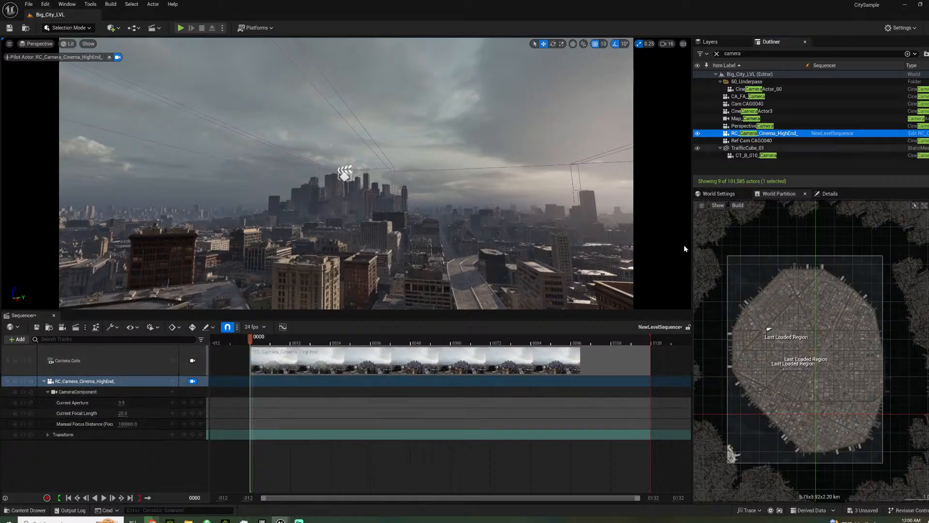
- Set the camera's shutter mode to Movie with a target FPS of 48, and turn the camera slightly to reframe the skyline
click(827, 194)
click(829, 408)
click(829, 437)
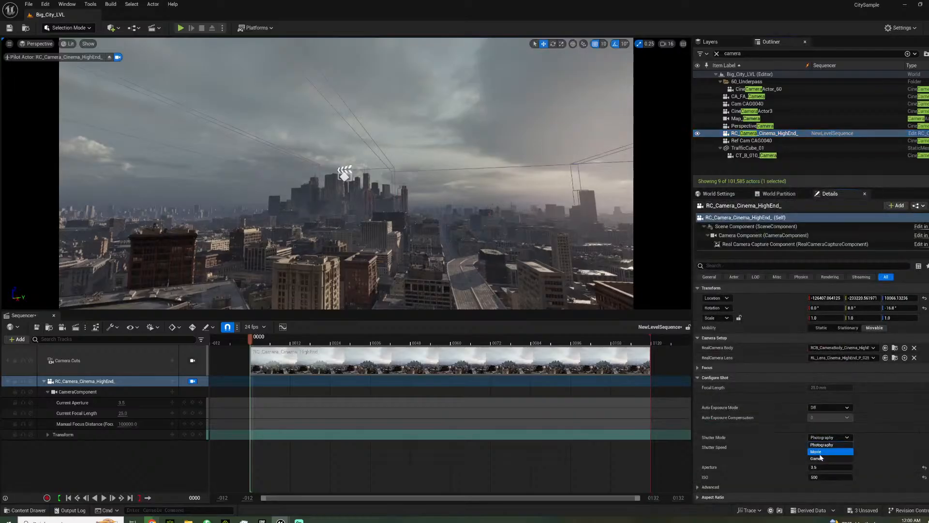
click(823, 449)
text(48)
key(Return)
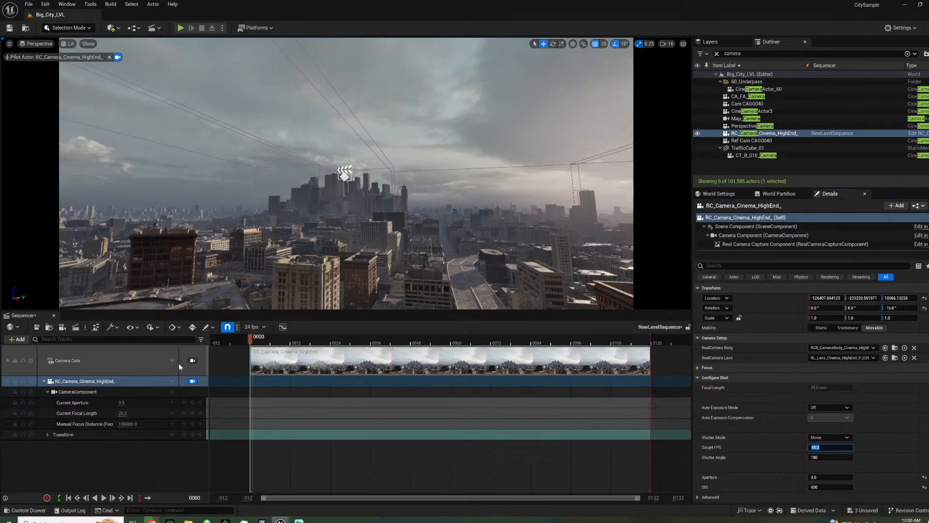
right_drag(290, 218, 268, 214)
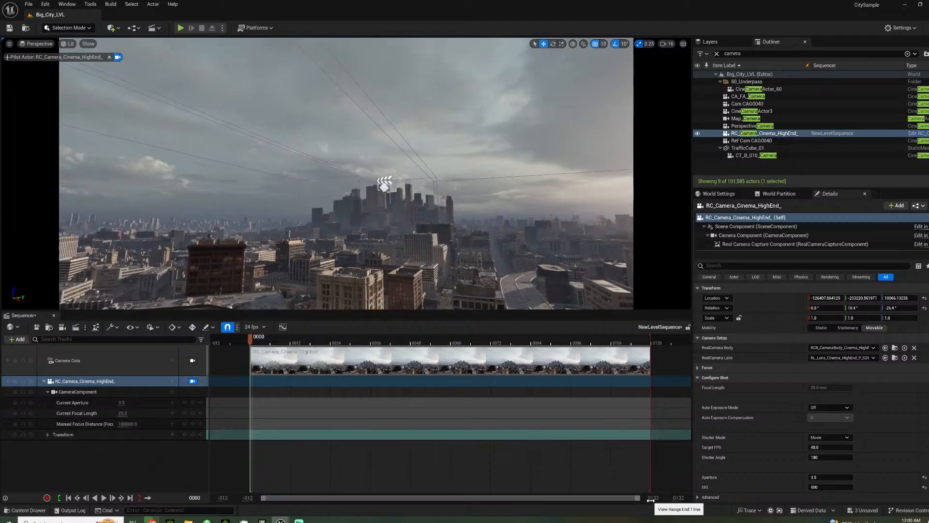
- Set the sequence's view range end to 1150 and extend the playback range to about frame 870
text(1150)
key(Return)
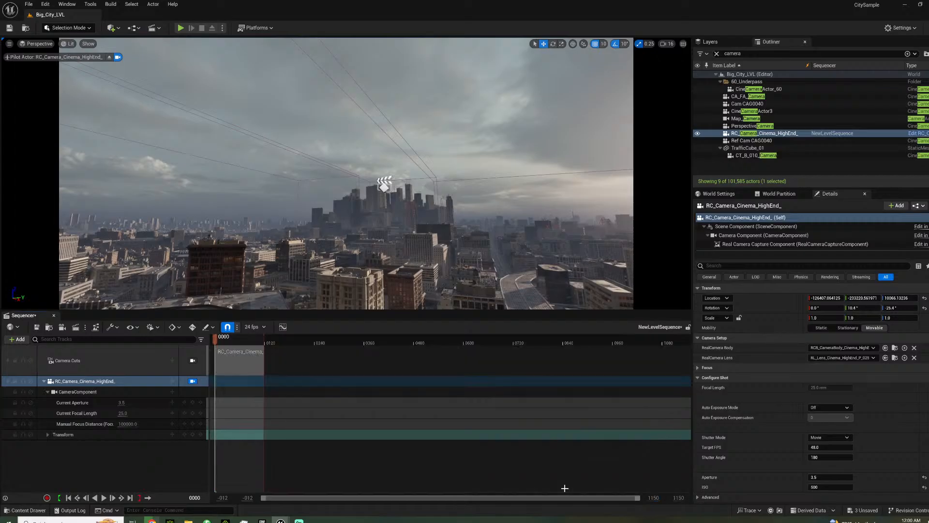
drag(264, 341, 575, 340)
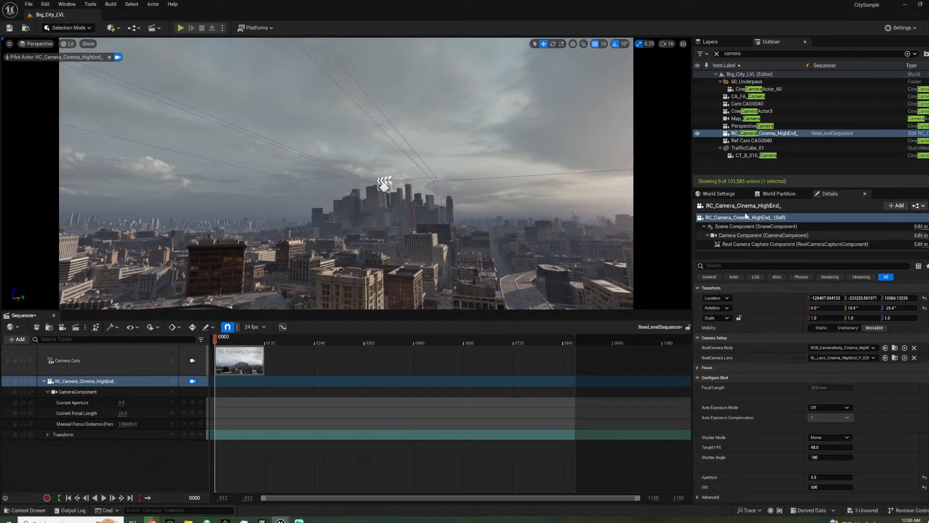
- Set the cropped aspect ratio to 2.76 in the crop settings of RC_Camera_Cinema_HighEnd_'s camera component
click(765, 235)
scroll(828, 365, down, 1)
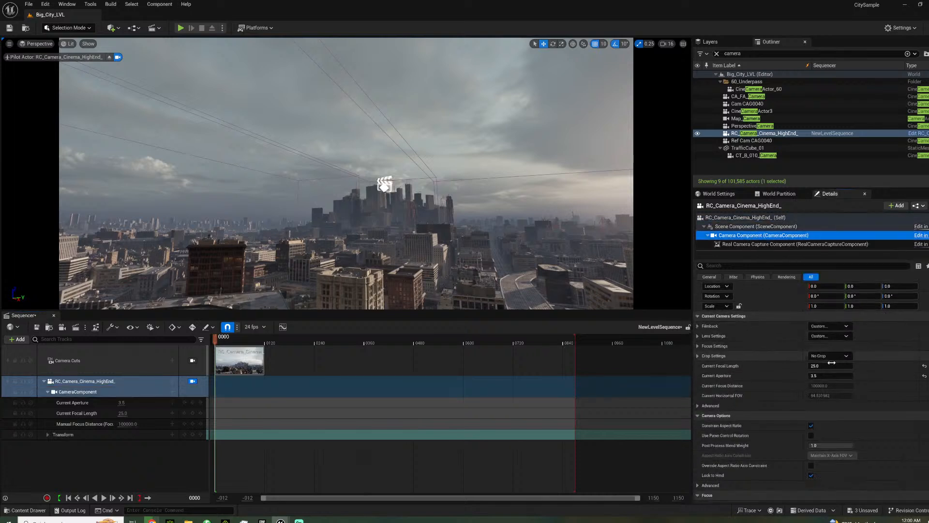
click(830, 357)
click(821, 365)
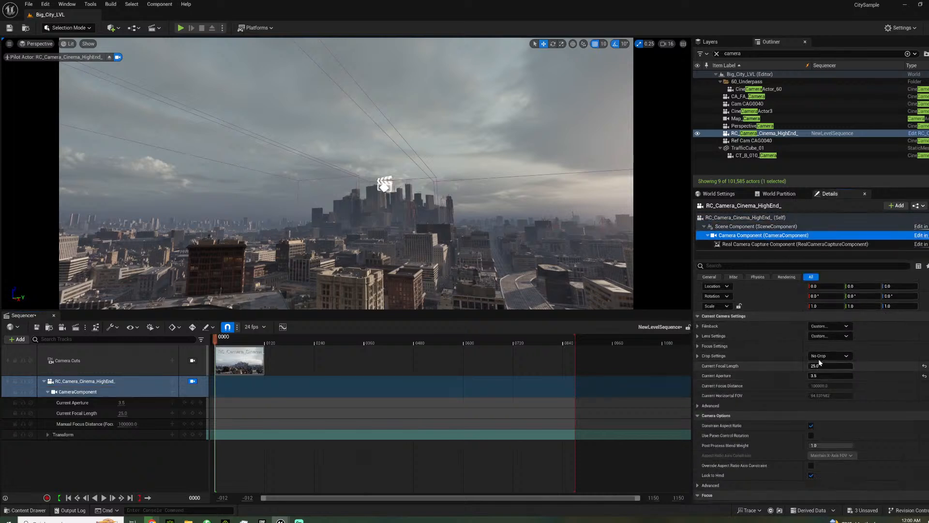
click(698, 356)
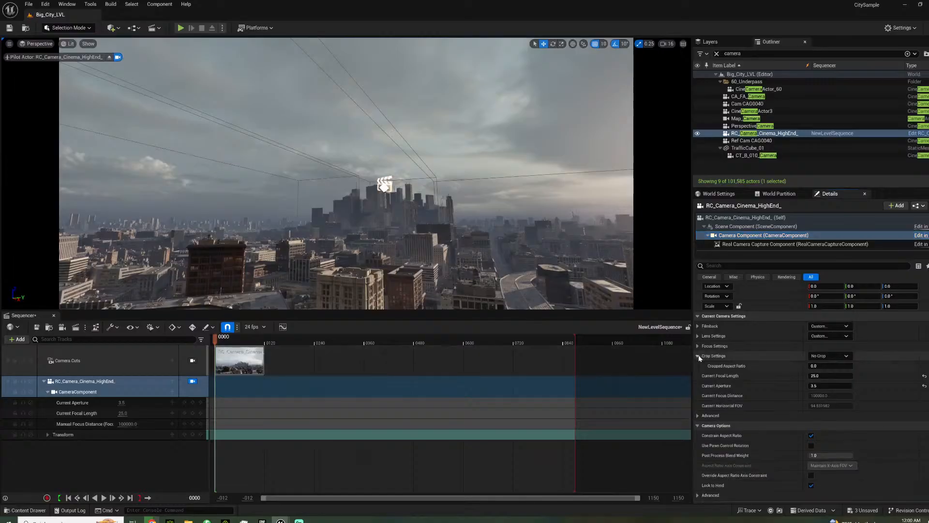
click(819, 366)
text(2.76)
key(Return)
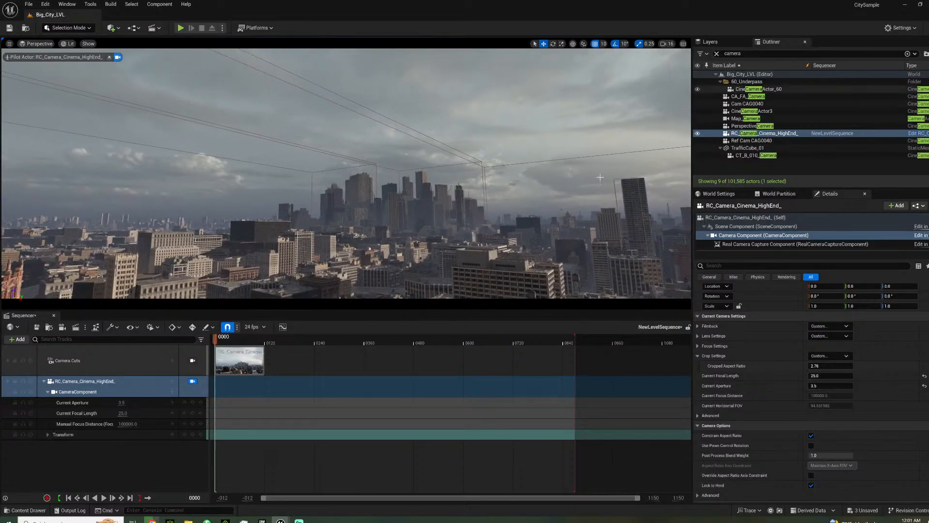
- Set the squeeze factor to 2 in the camera component's lens settings
scroll(746, 394, down, 2)
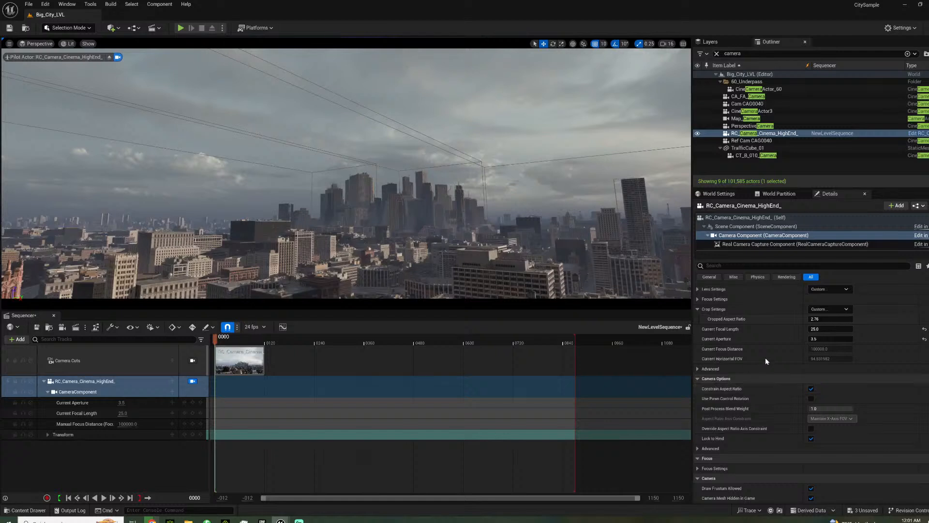
scroll(756, 353, up, 1)
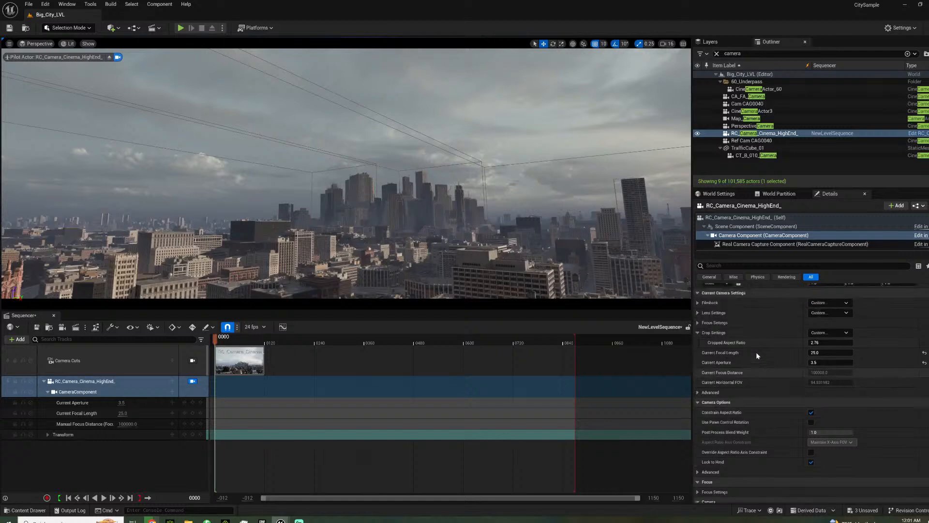
click(698, 313)
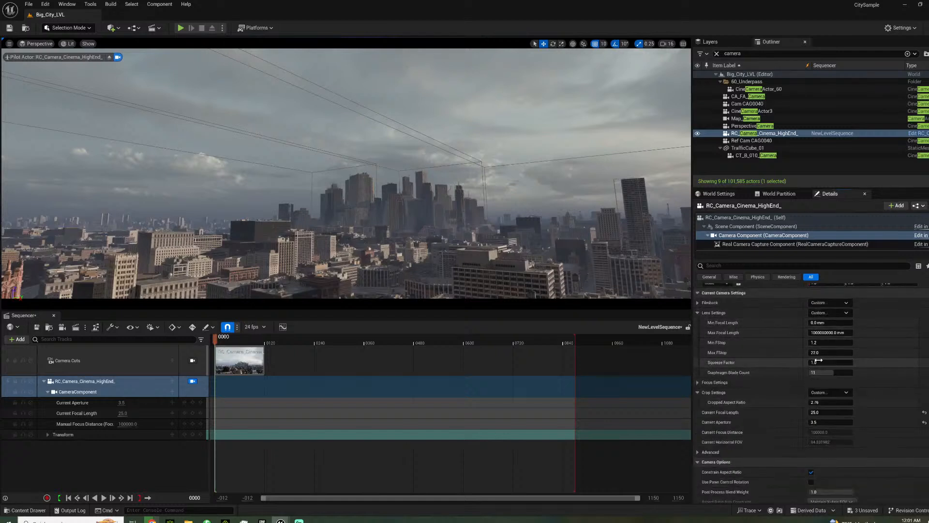
text(2)
key(Return)
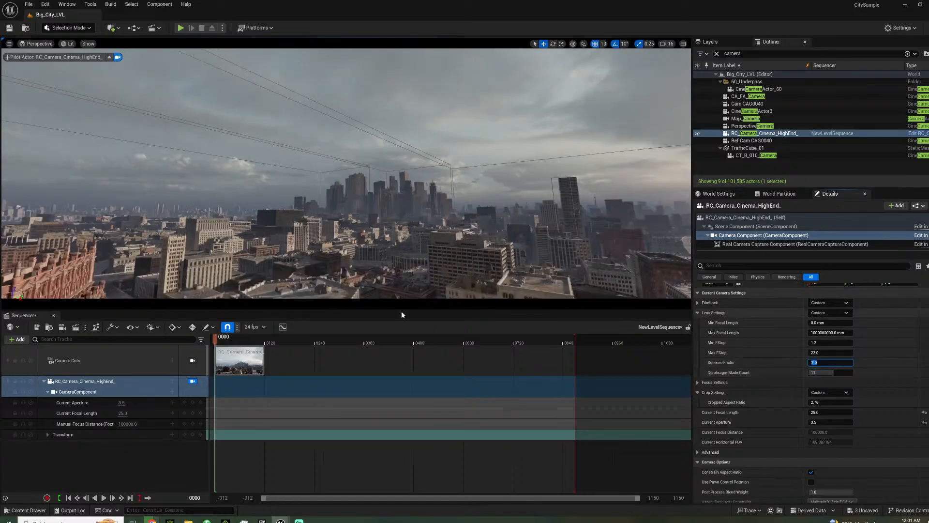
- Keyframe the camera's transform at frame 0 and, with the camera flown forward toward the skyline, again at frame 842
click(192, 435)
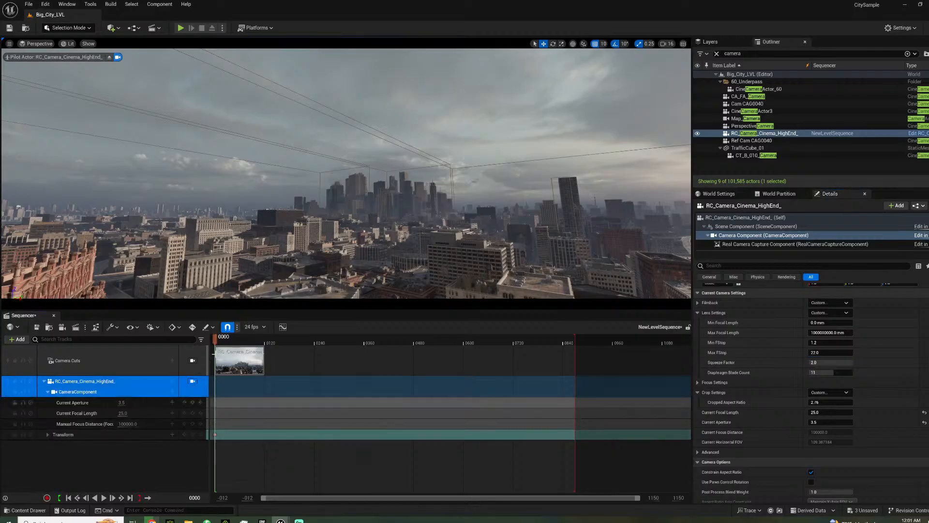
click(427, 340)
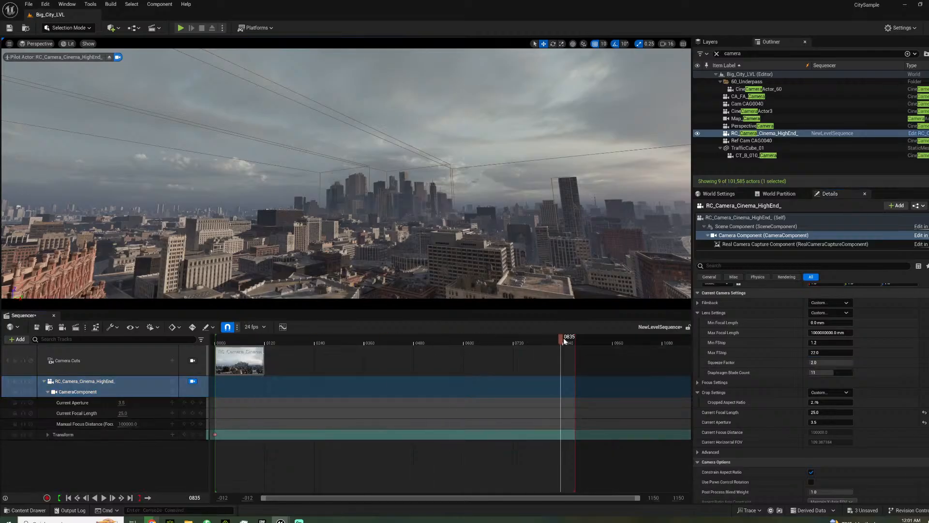
key(w)
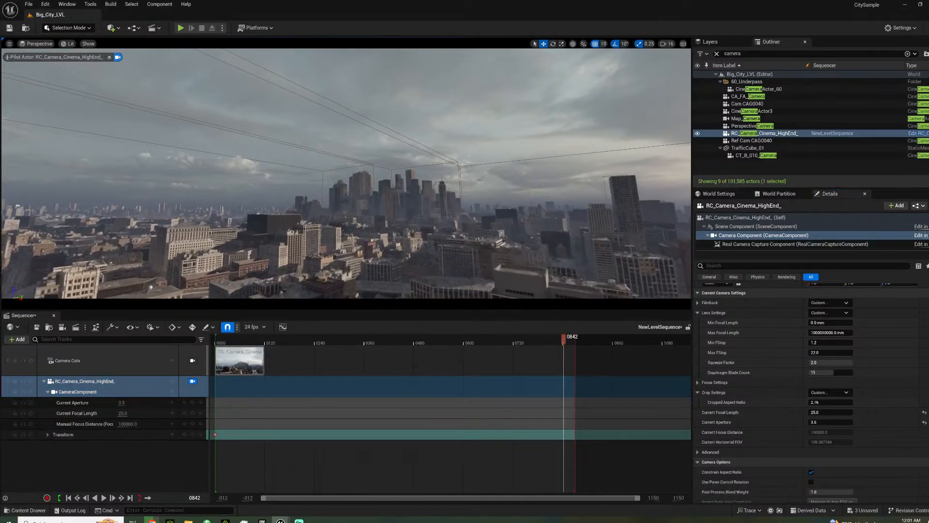
key(w)
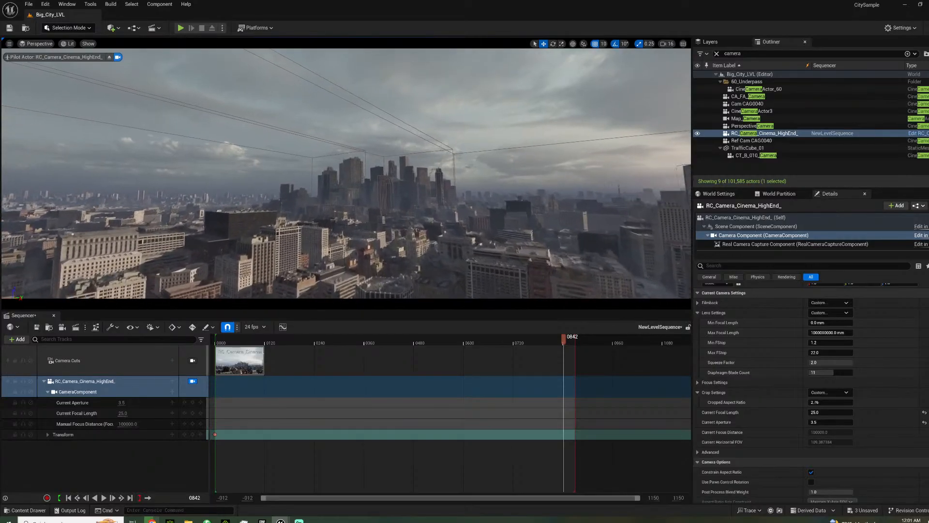
click(192, 435)
- Extend the camera cut to about frame 635, lock the viewport to the camera cuts, and preview the shot from near the start
drag(265, 363, 478, 357)
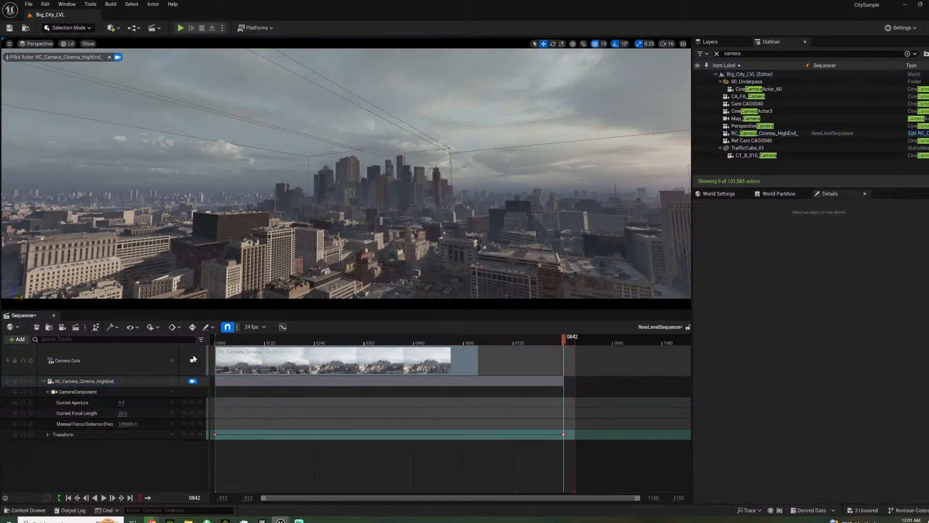
click(193, 361)
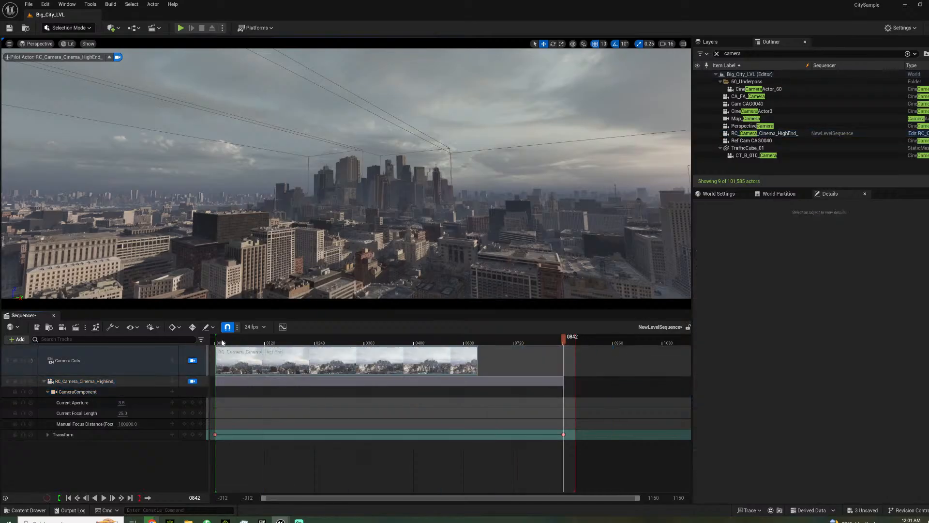
click(222, 343)
key(space)
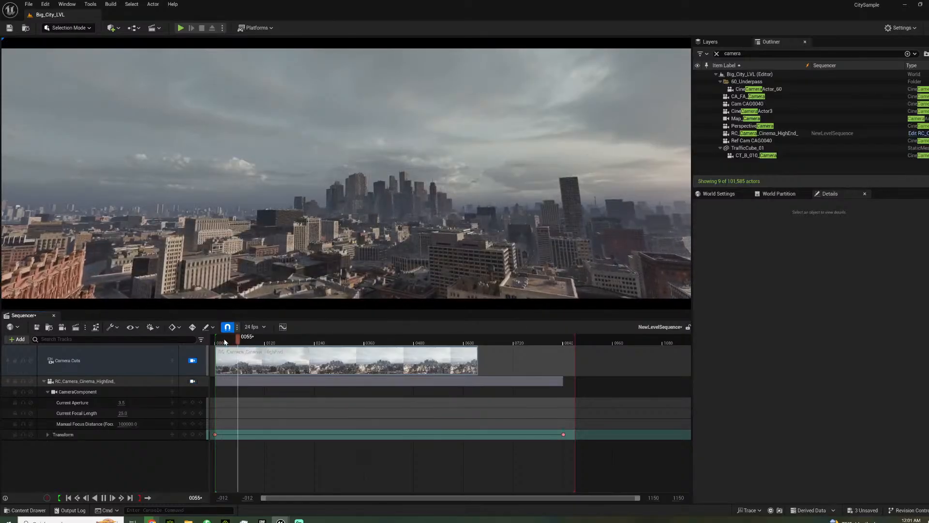
key(space)
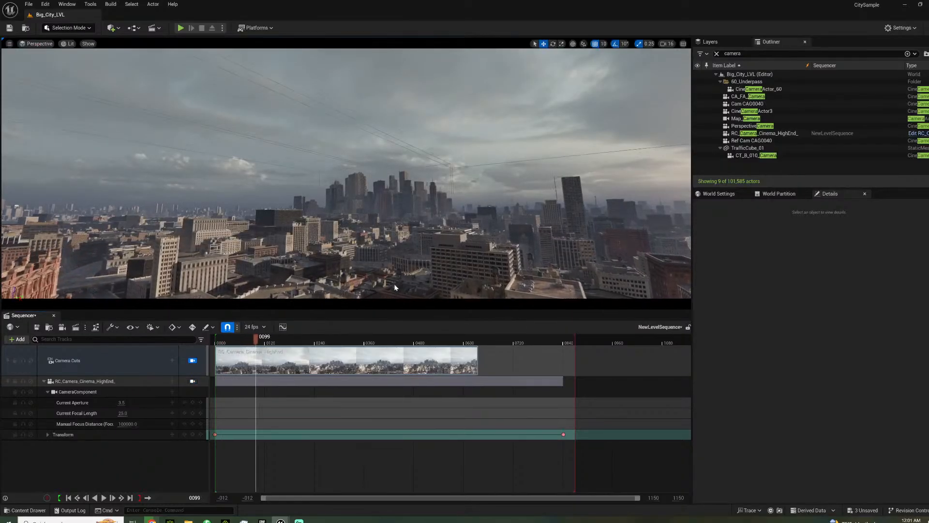
- Extend the camera cut past the end of the playback range to frame 997 and play the shot from near the start
drag(477, 357, 627, 361)
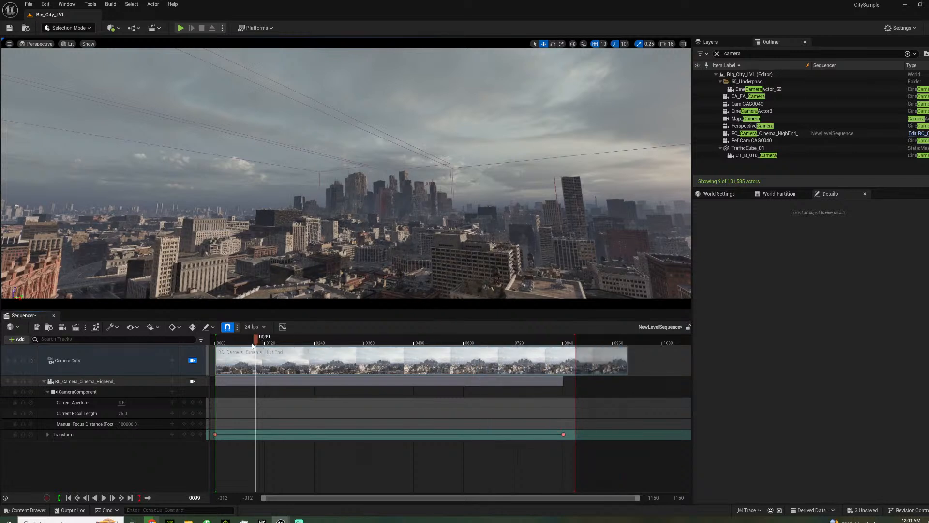
click(232, 336)
key(space)
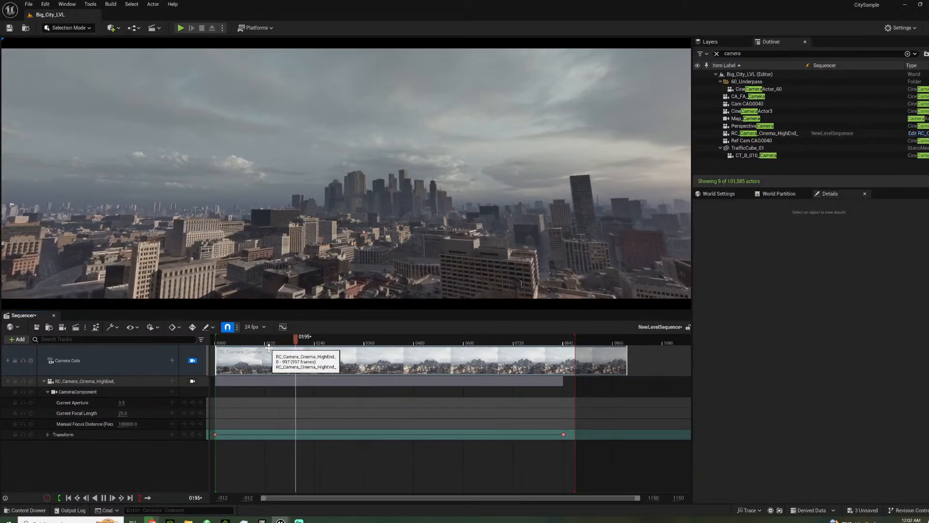
key(space)
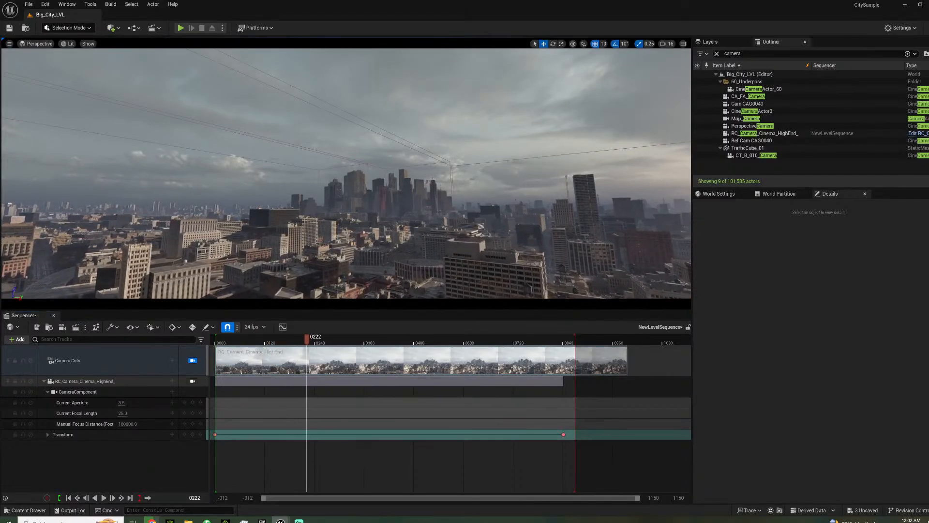
- Examine the shot by scrubbing and playing the sequence while picking out individual skyline buildings in the viewport
click(357, 184)
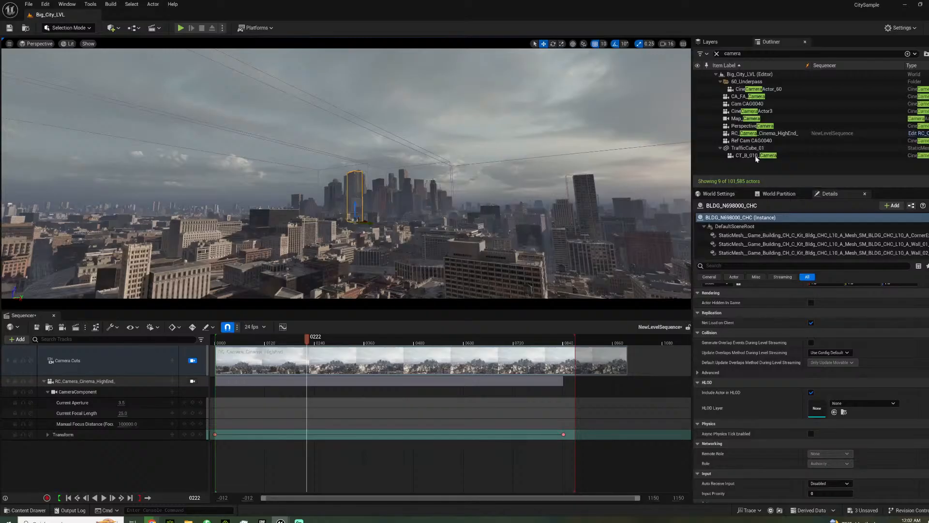
click(764, 134)
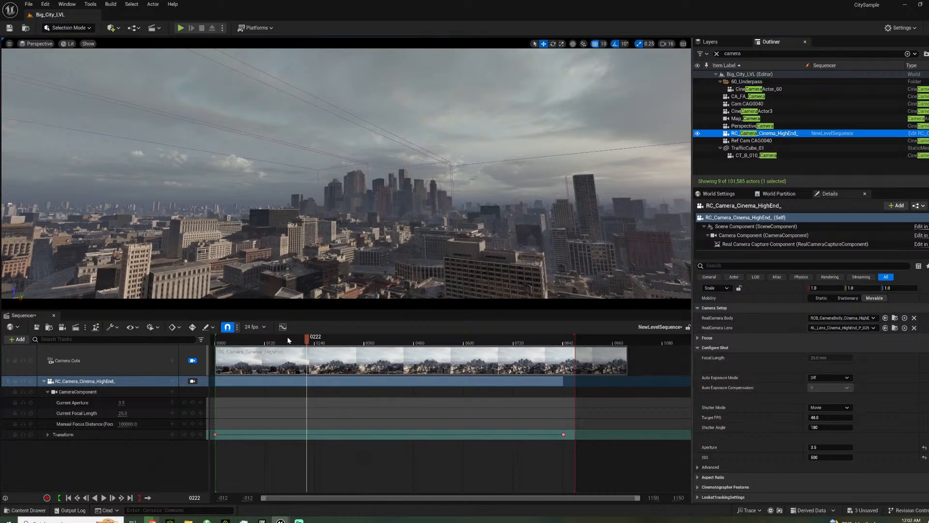
click(265, 342)
drag(254, 347, 322, 357)
drag(338, 339, 300, 339)
key(space)
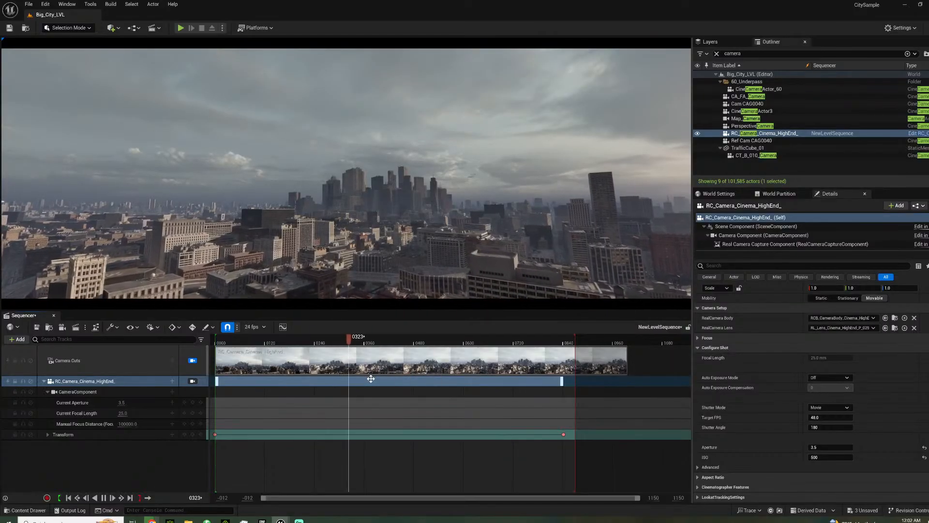
key(space)
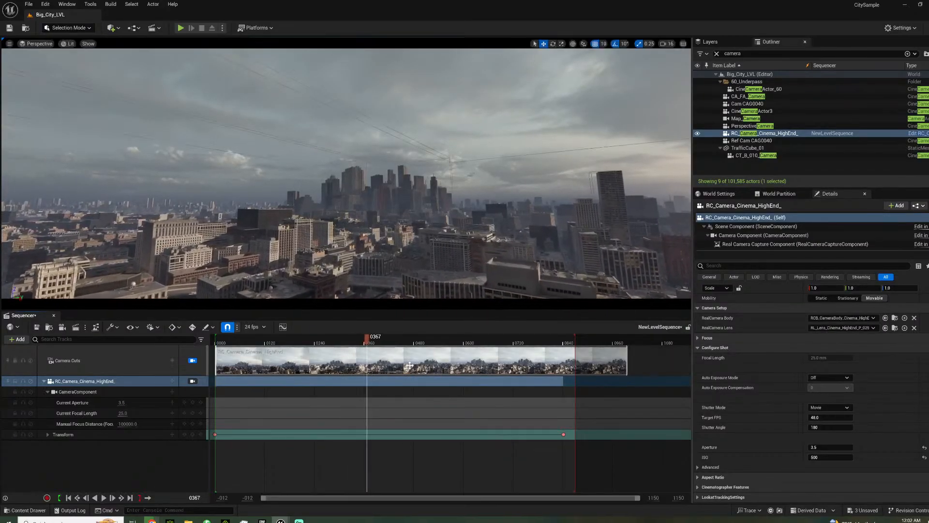
click(402, 171)
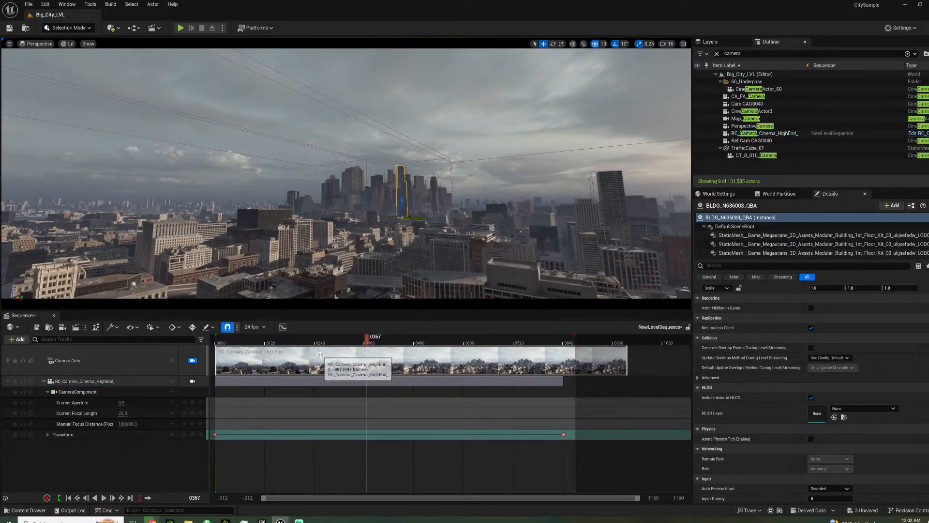
mouse_move(303, 341)
mouse_down()
mouse_move(267, 344)
mouse_move(355, 344)
mouse_move(310, 343)
mouse_up()
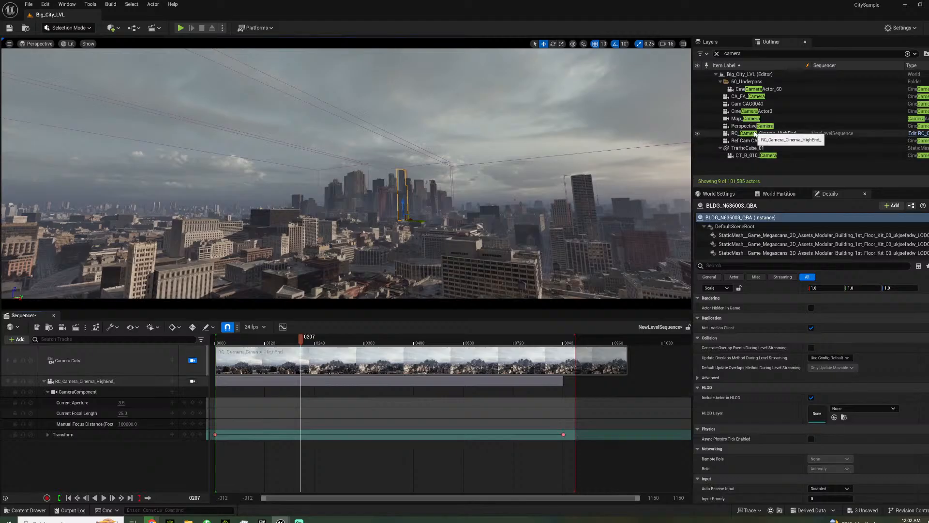
- Enable the global Saturation override in the color grading of RC_Camera_Cinema_HighEnd_'s camera component
click(755, 134)
click(769, 237)
scroll(760, 396, down, 10)
scroll(763, 438, down, 2)
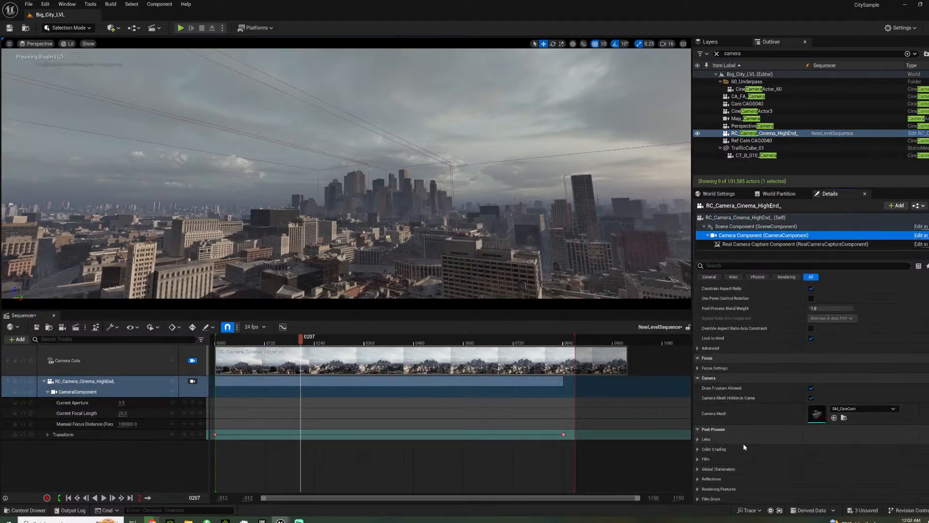
scroll(724, 430, down, 3)
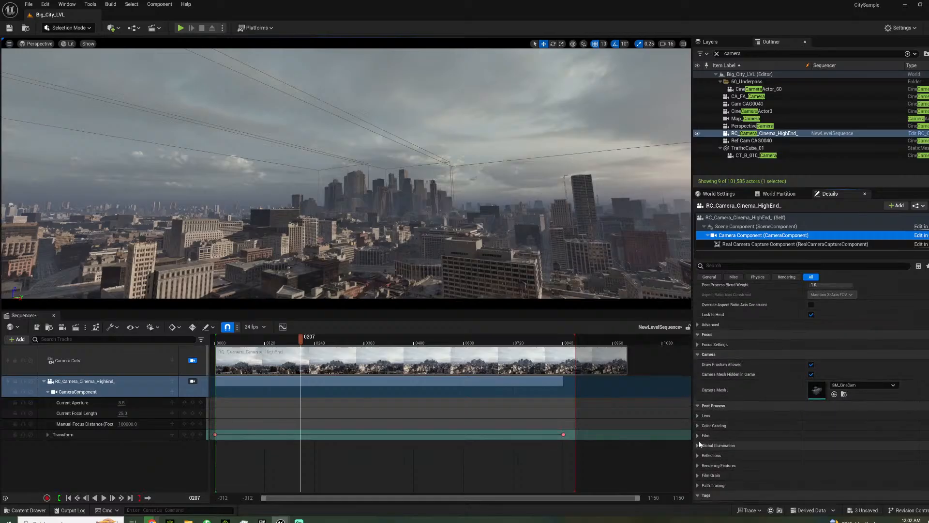
click(698, 426)
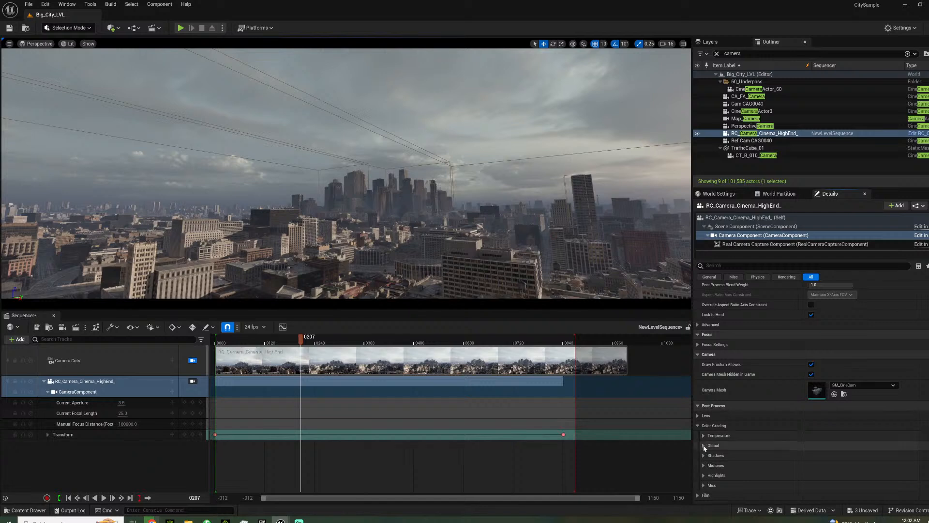
click(703, 445)
click(716, 455)
click(709, 455)
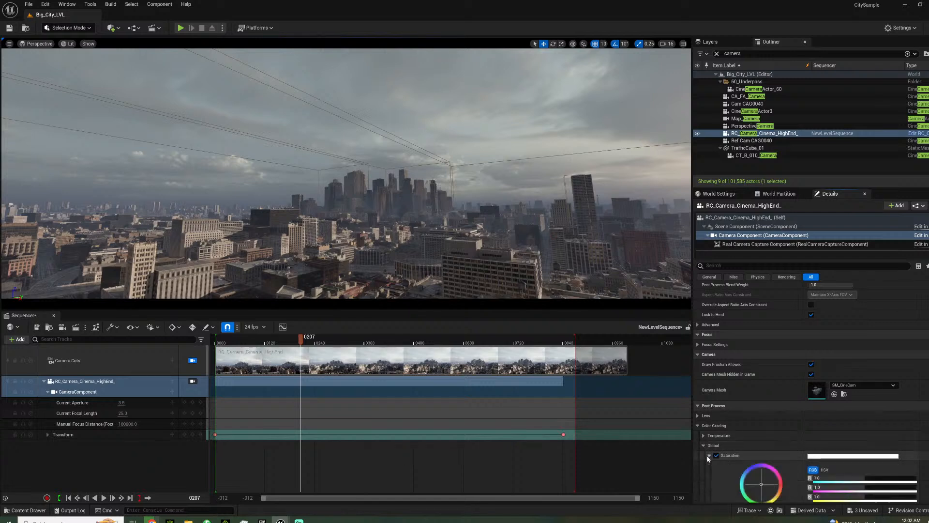
- Set the camera's global color grading saturation to 0
scroll(745, 469, down, 2)
drag(750, 475, 754, 476)
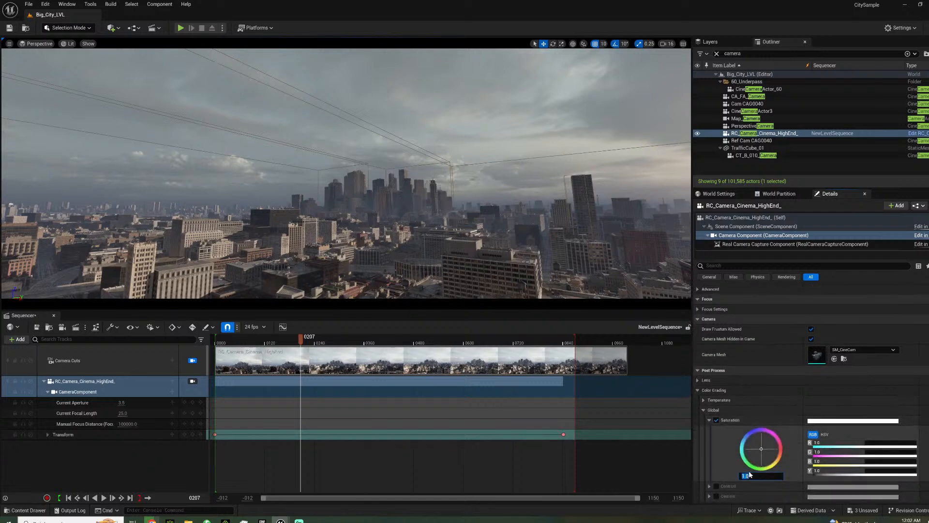
text(0)
key(Return)
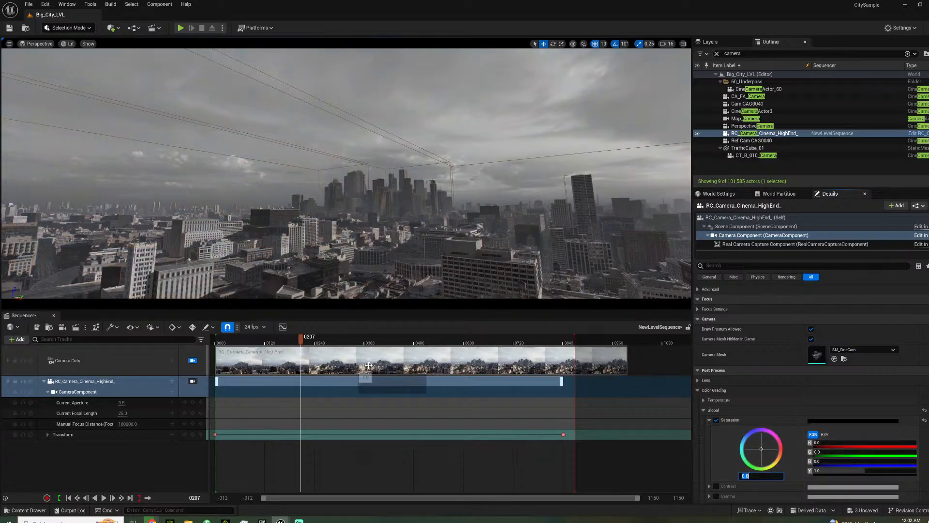
- Play and scrub the desaturated shot, leaving the playhead at about frame 236
click(265, 341)
key(space)
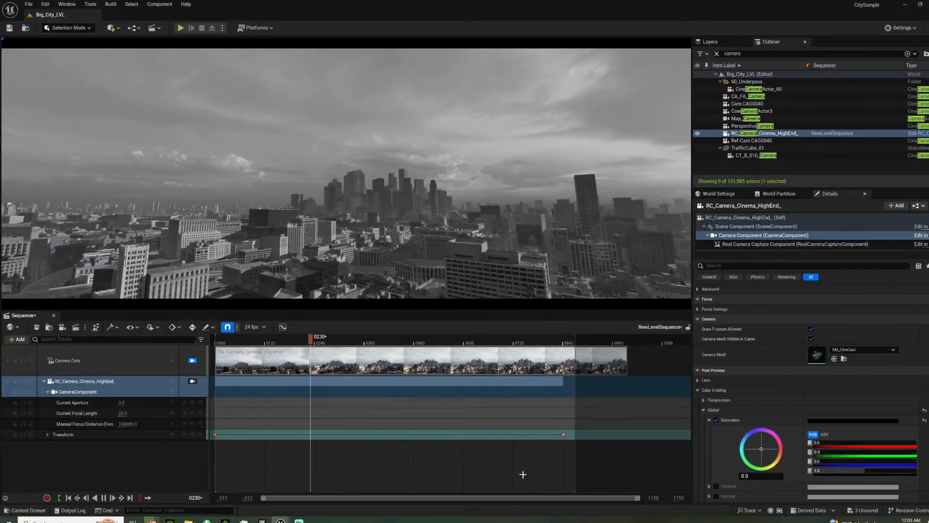
key(space)
drag(264, 342, 313, 340)
- In File Explorer, browse the ProjectVideoFiles (V:) drive to the HEIST\RENDERS\WAREHOUSE\MEETING folder of rendered EXR frames
click(189, 520)
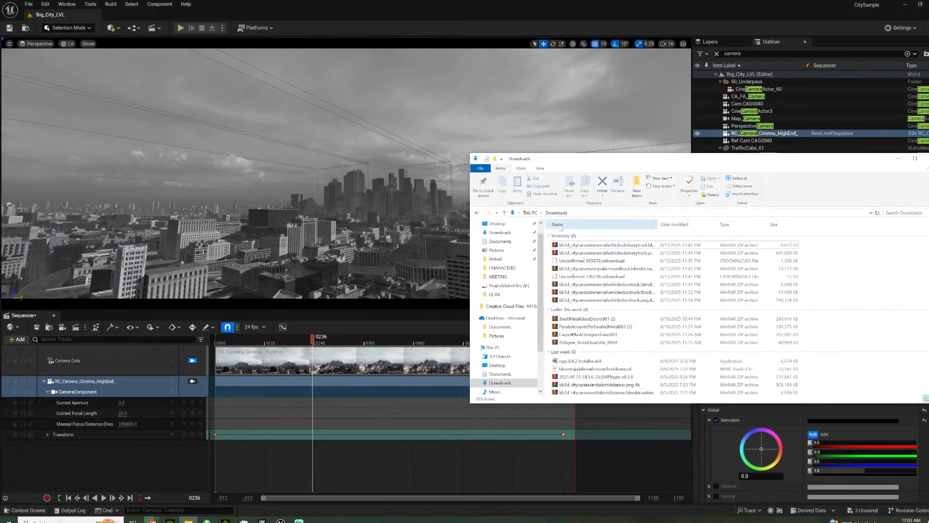
click(508, 285)
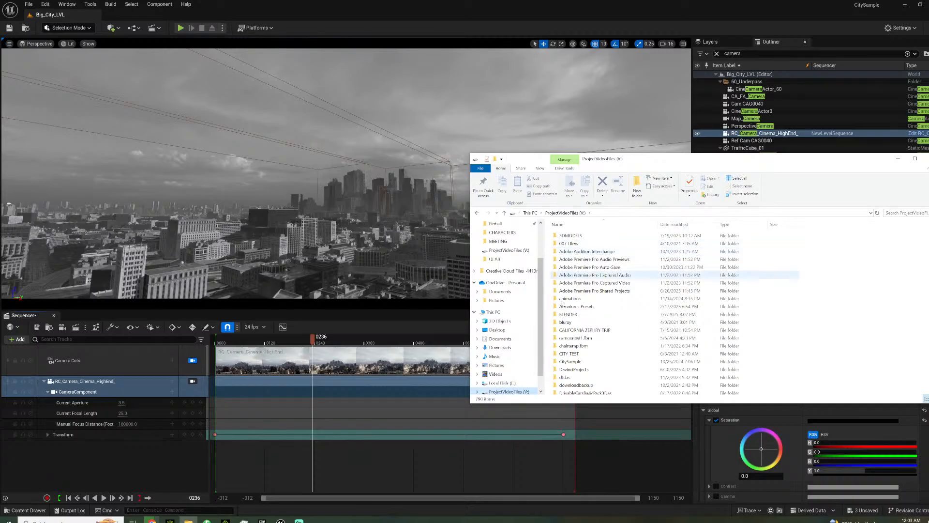
scroll(585, 334, down, 5)
scroll(584, 351, down, 1)
double_click(583, 354)
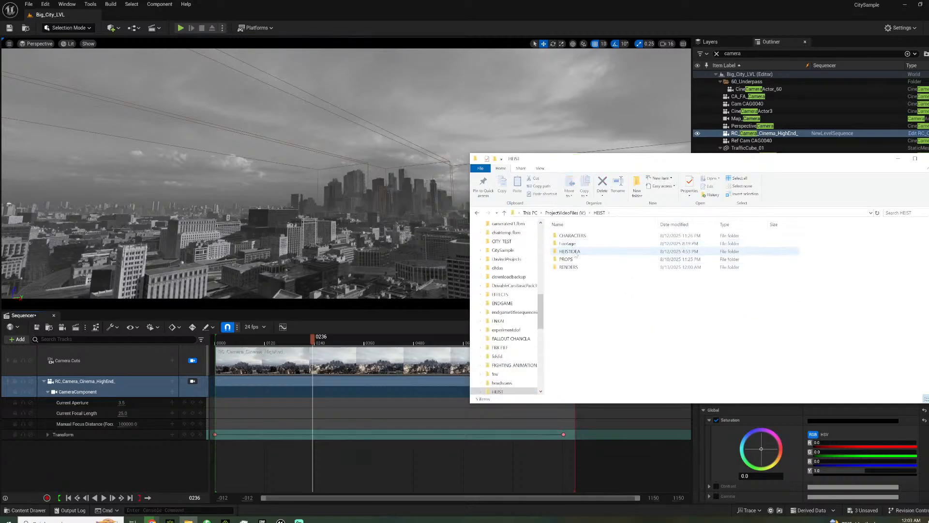
double_click(570, 267)
click(573, 239)
double_click(573, 238)
double_click(574, 237)
- Inspect the file properties of the MEETING.0000 EXR frame and close them
click(572, 242)
right_click(574, 241)
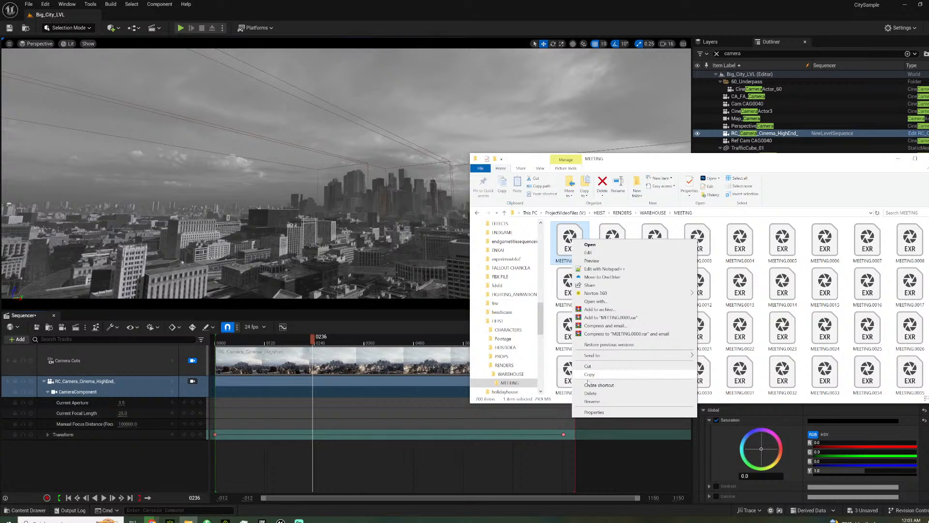
click(593, 413)
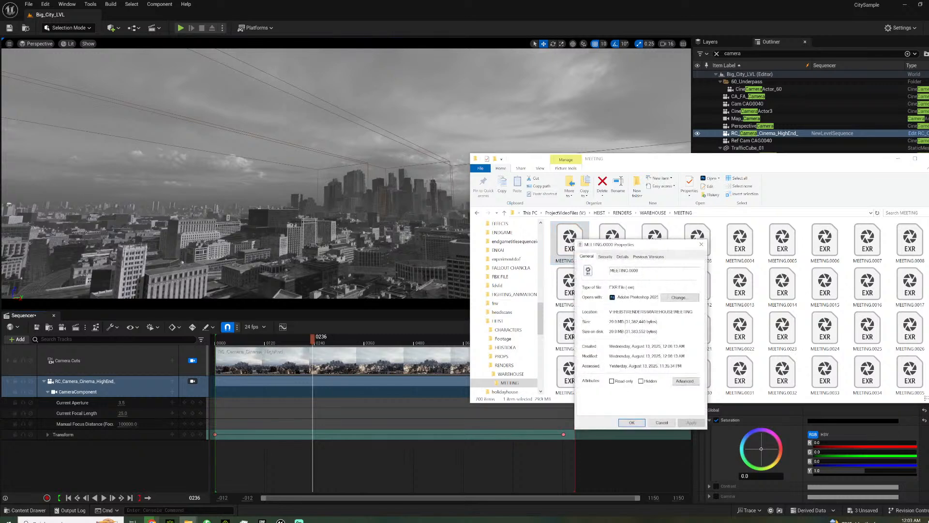
click(623, 256)
click(589, 257)
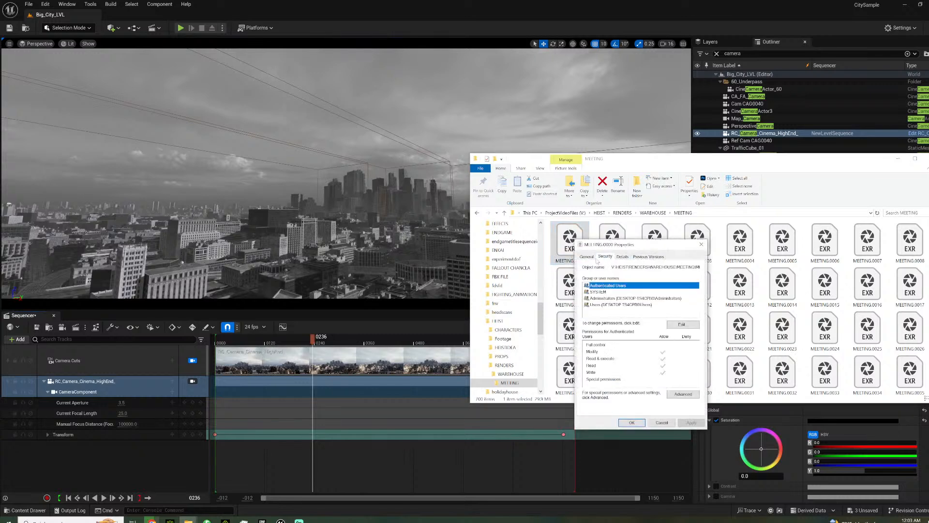
click(702, 246)
- Launch Adobe Premiere Pro and switch back to the Unreal Engine level while it loads
click(8, 520)
scroll(52, 500, down, 1)
click(72, 480)
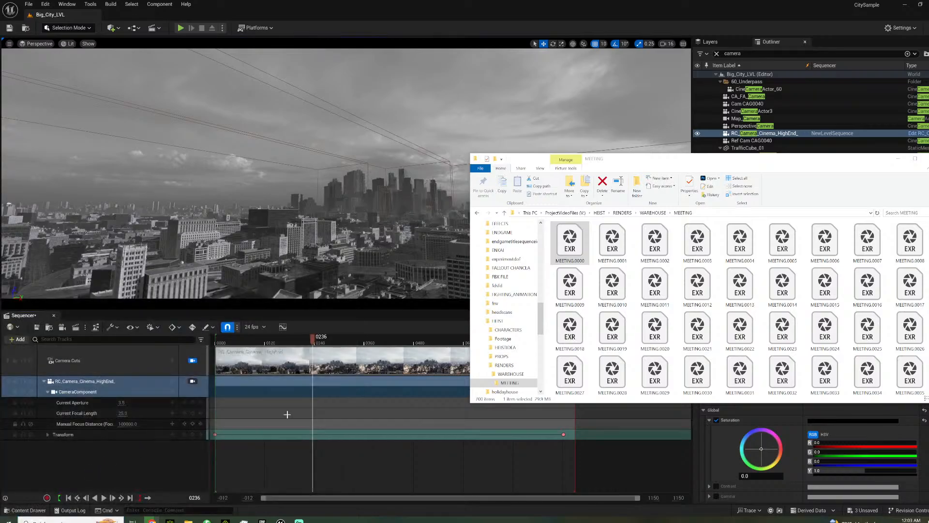
click(417, 9)
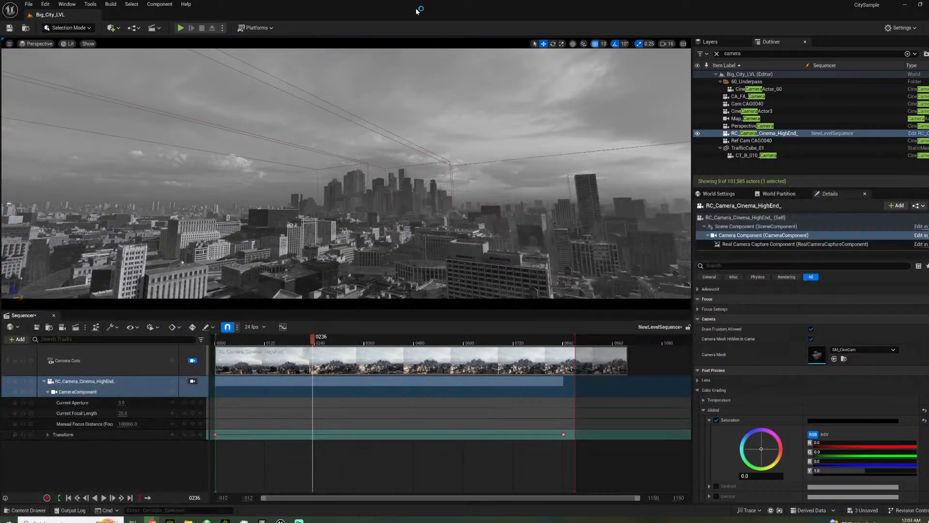
- Search the level's actors for "fog" and select the ExponentialHeightFog actor
click(265, 343)
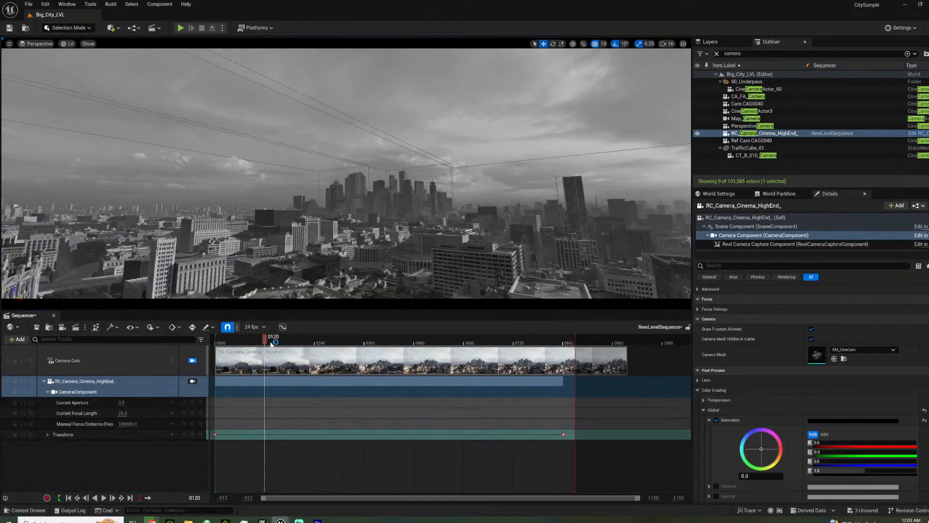
click(317, 132)
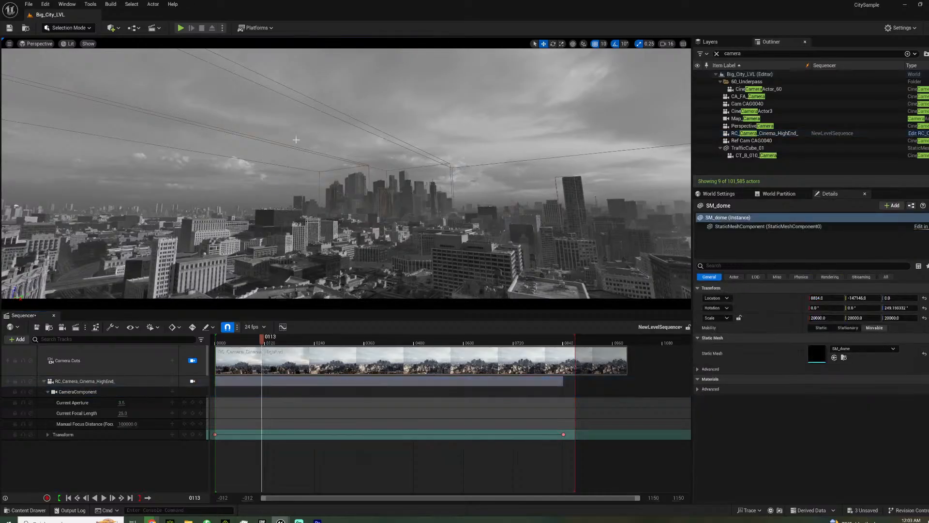
click(717, 54)
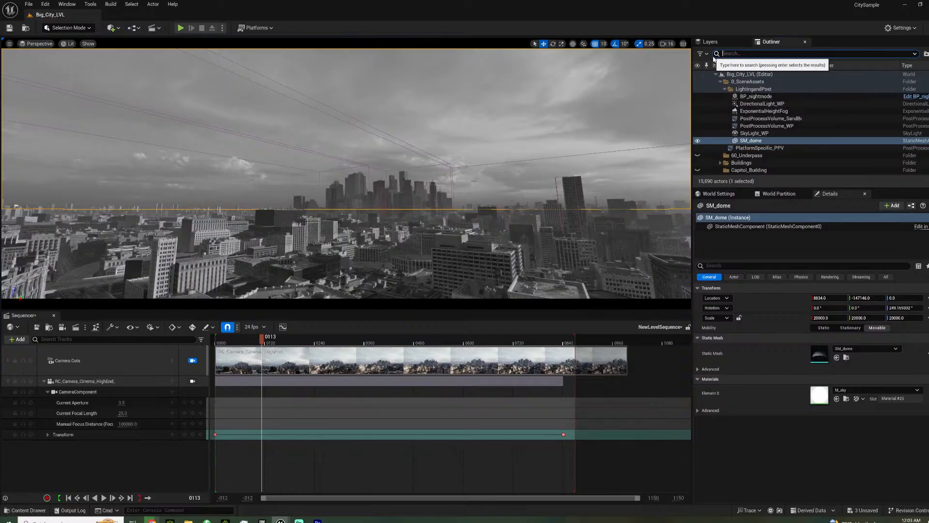
text(f)
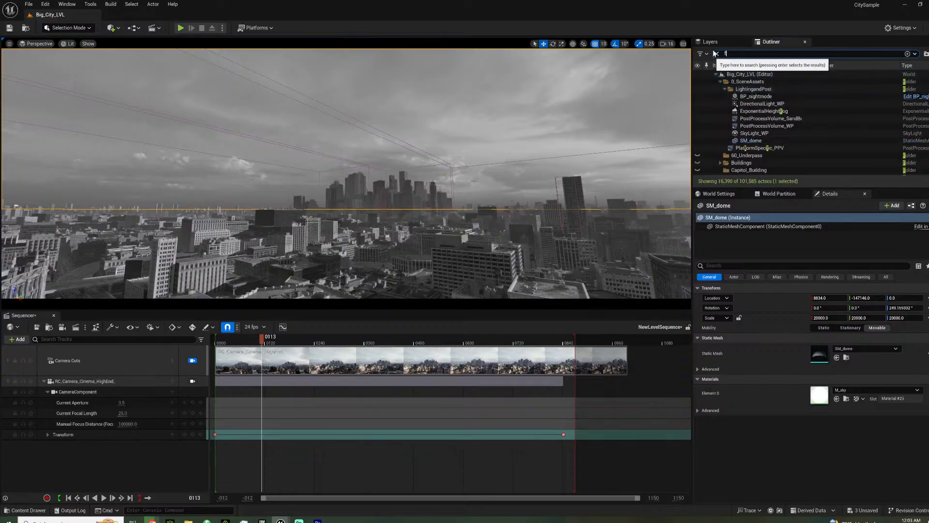
text(og)
click(762, 96)
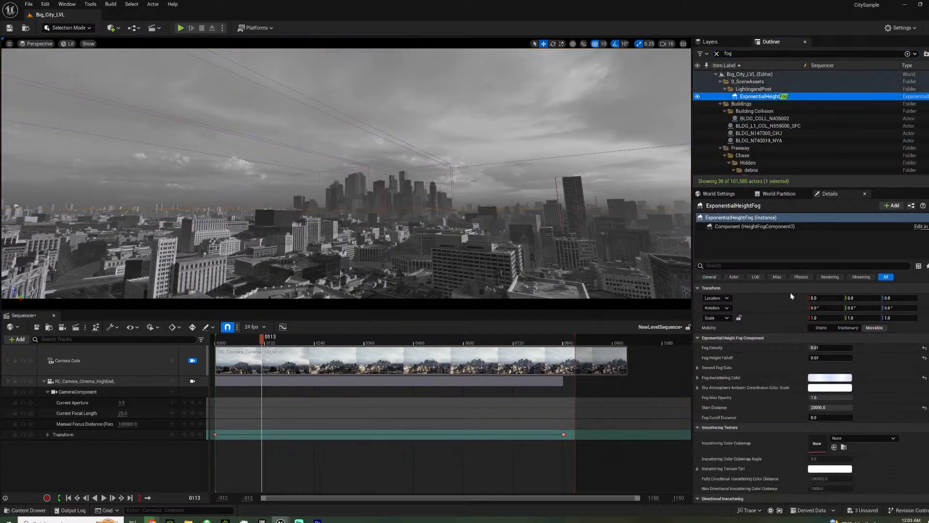
- Set the height fog's Fog Density to 0.0375 after trying 0.1, 0.05 and 0.025, and play back the foggy shot
click(838, 347)
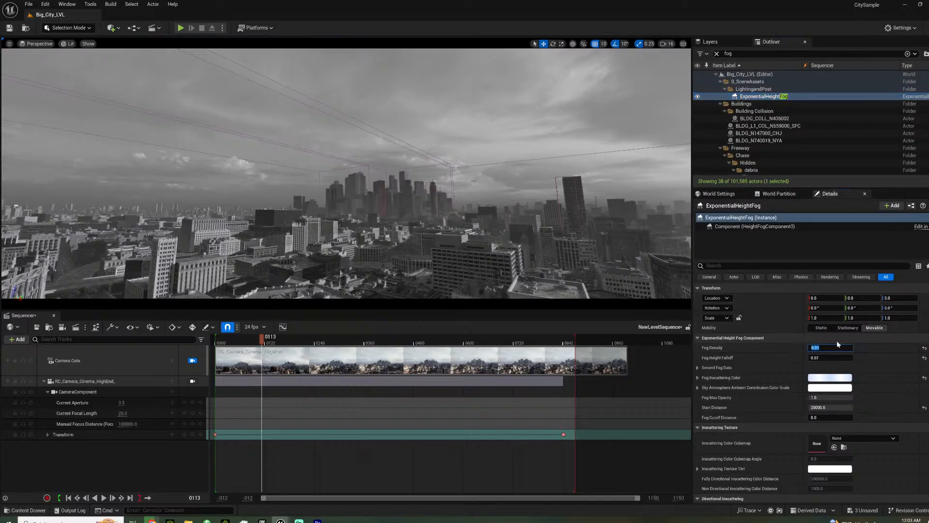
text(.1)
key(Return)
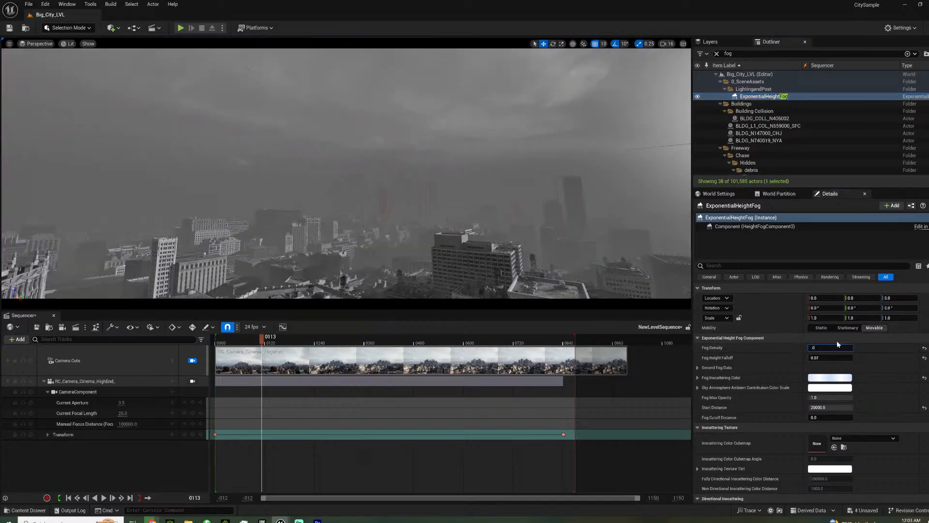
key(Return)
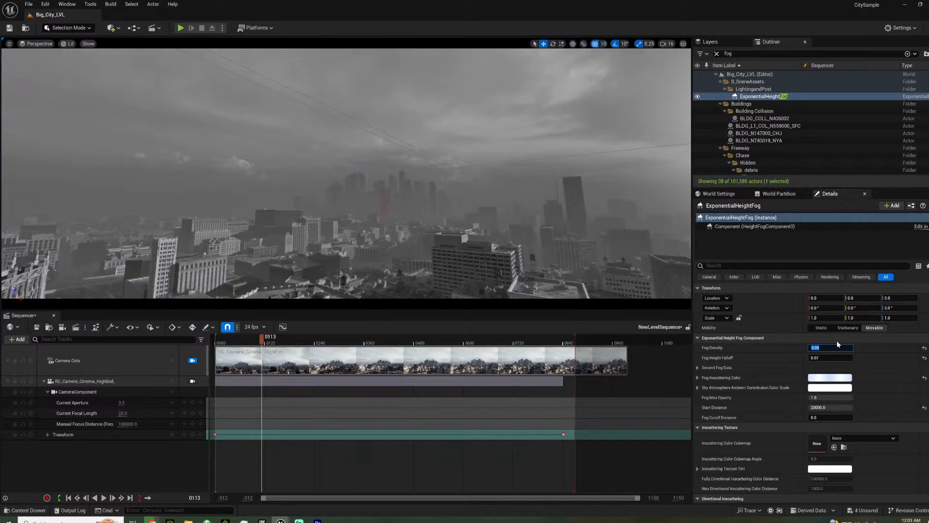
text(.025)
key(Return)
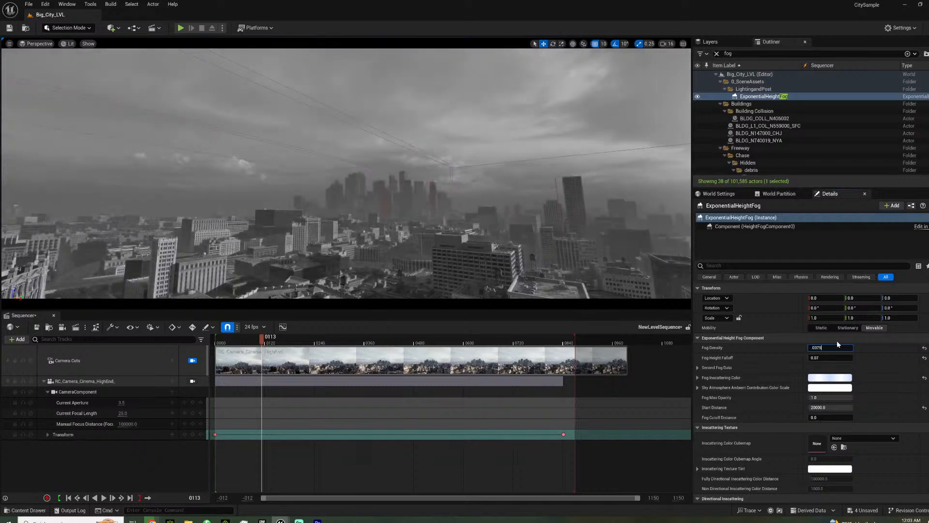
key(Return)
key(space)
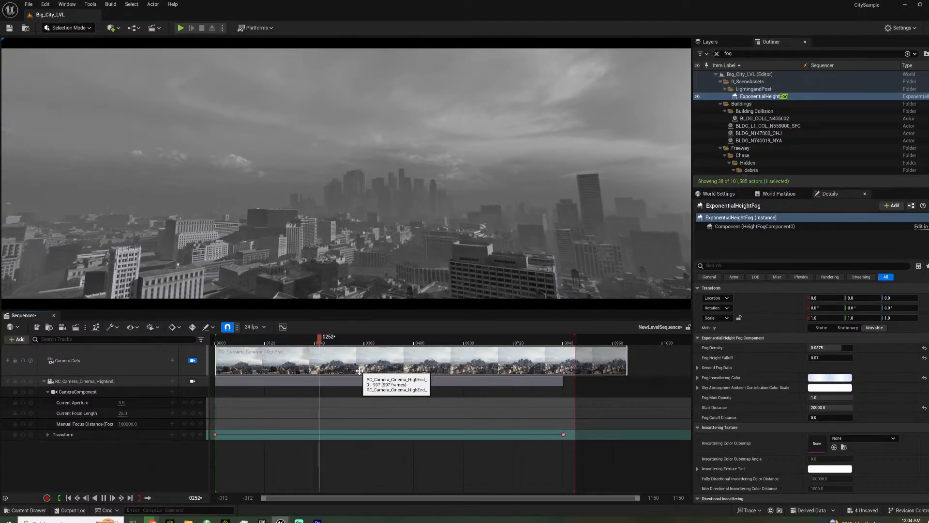
mouse_move(260, 341)
mouse_down()
mouse_move(241, 342)
mouse_move(252, 341)
mouse_up()
- Queue NewLevelSequence in the Movie Render Queue with the Still_Ultra config and review its anti-aliasing and output settings
click(76, 327)
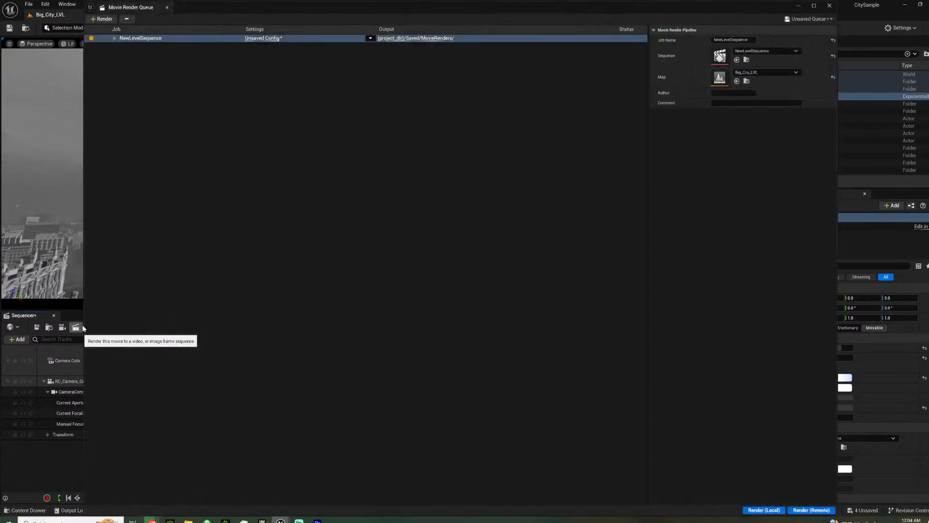
click(370, 38)
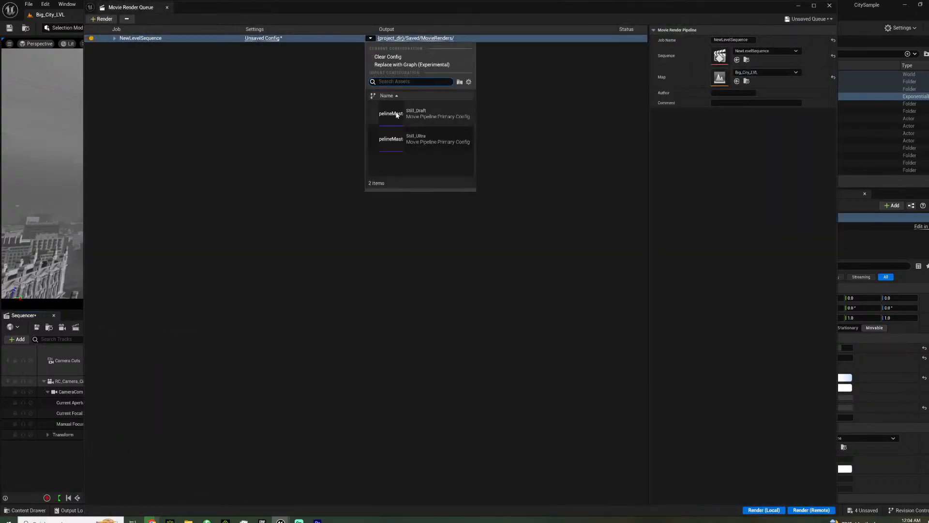
click(436, 138)
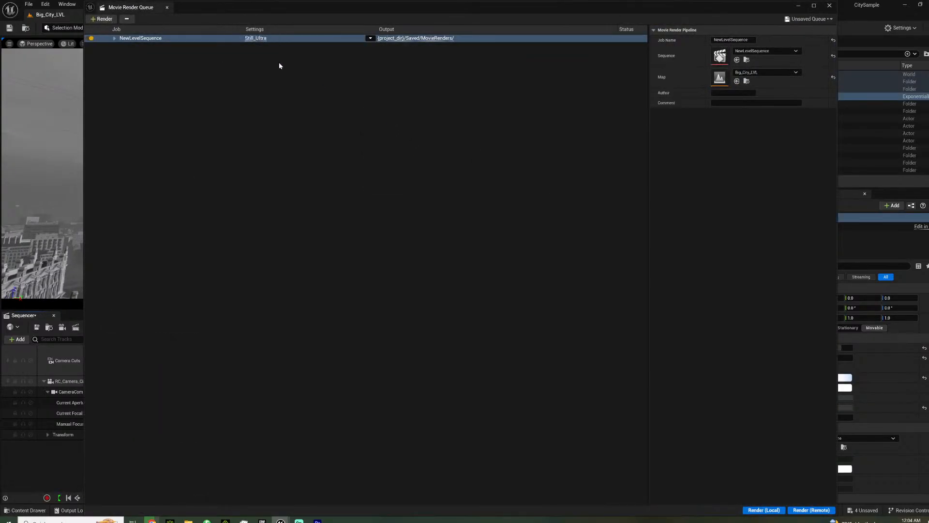
click(260, 39)
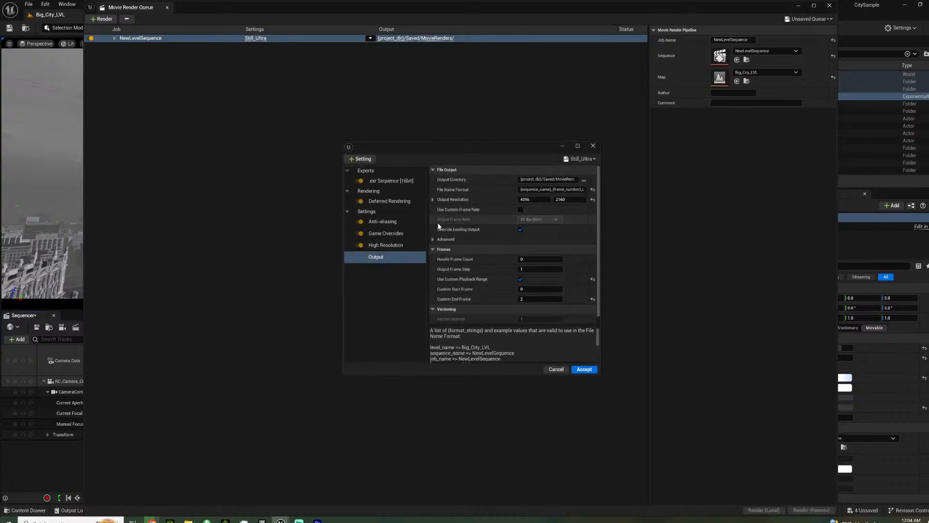
click(385, 224)
click(385, 256)
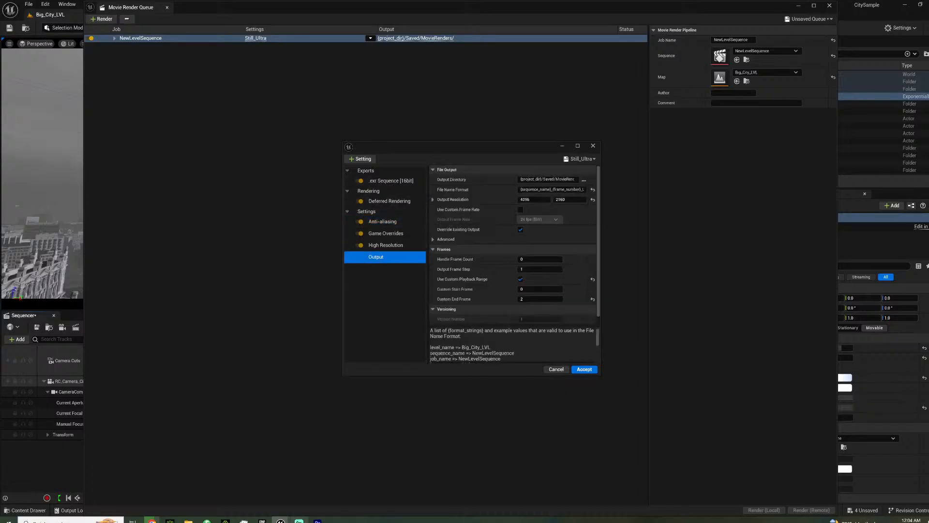
- Switch to Premiere Pro, open the most recent Untitled project and import MEETING.0000 as an image sequence
click(318, 521)
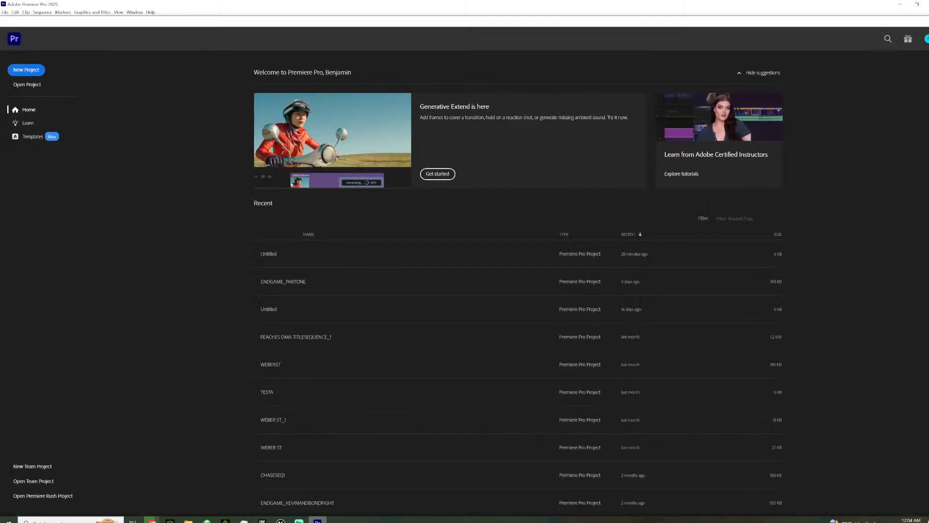
click(275, 262)
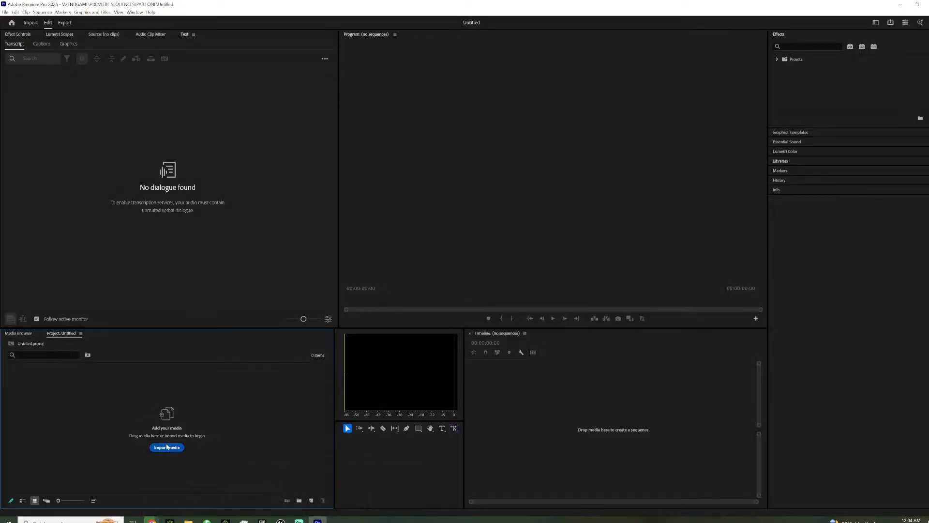
click(167, 447)
click(408, 172)
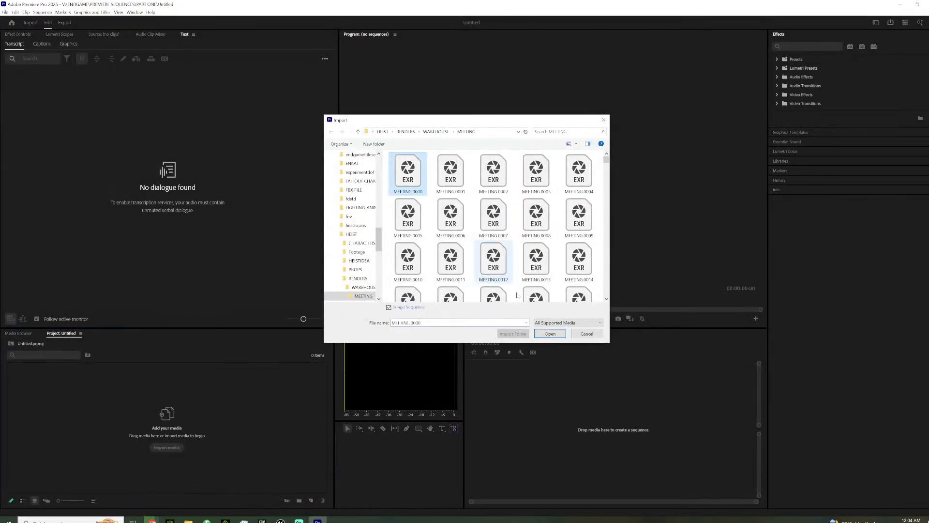
click(544, 336)
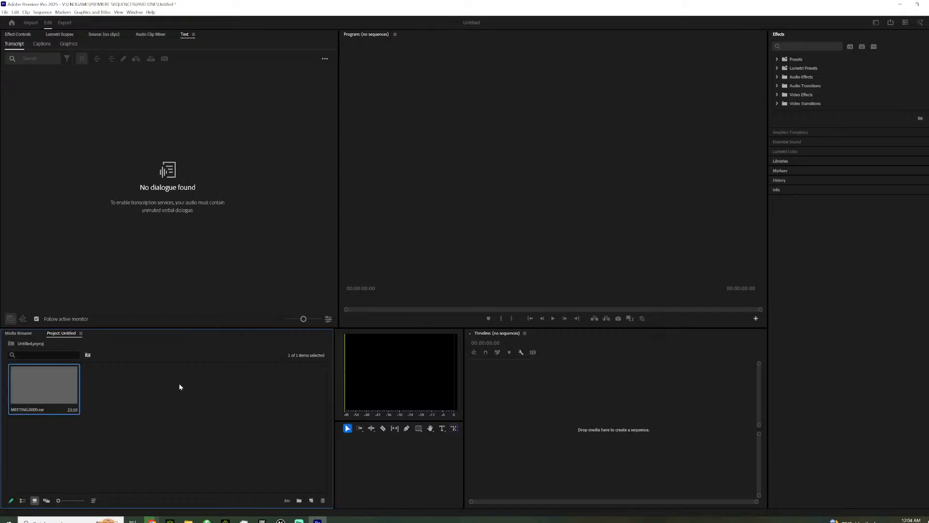
right_click(49, 386)
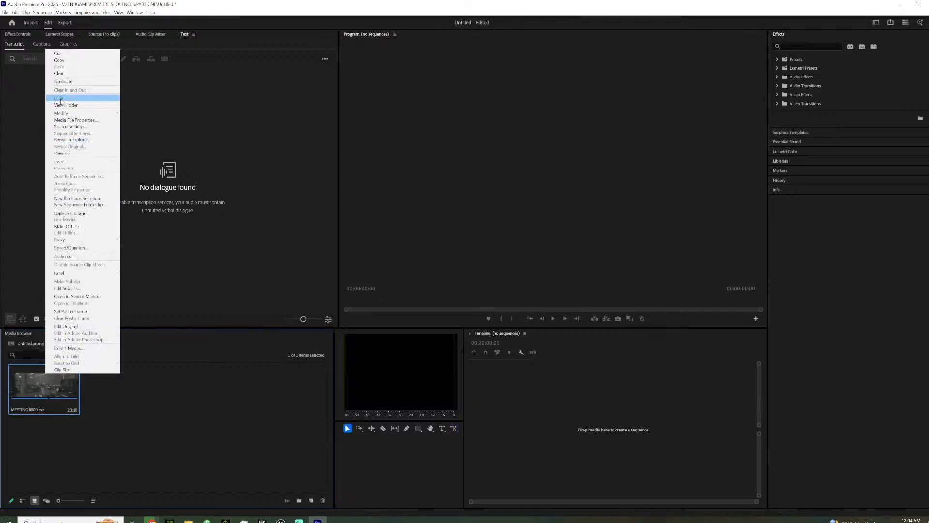
mouse_move(79, 113)
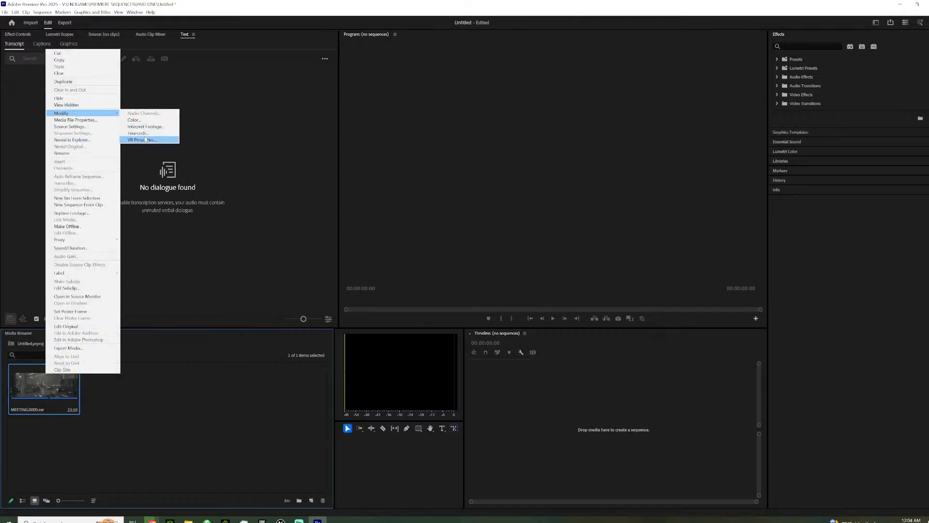
click(84, 127)
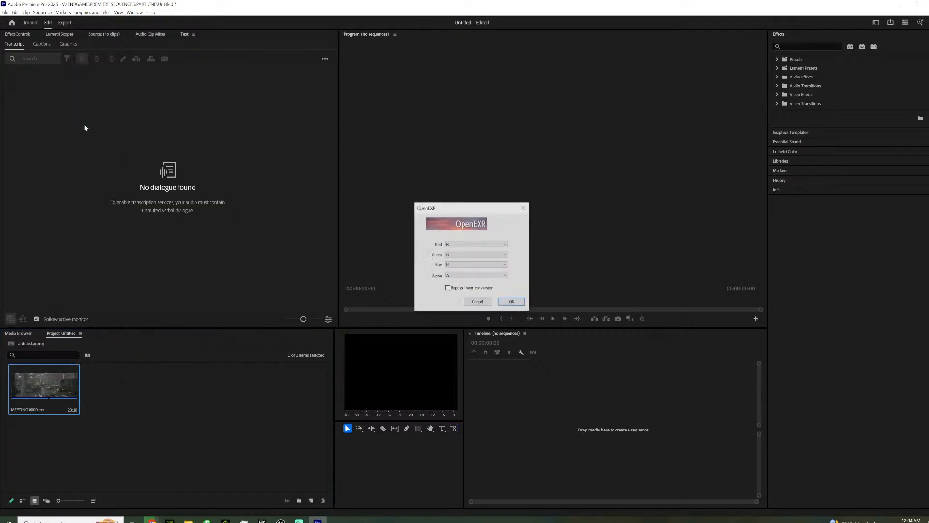
click(524, 207)
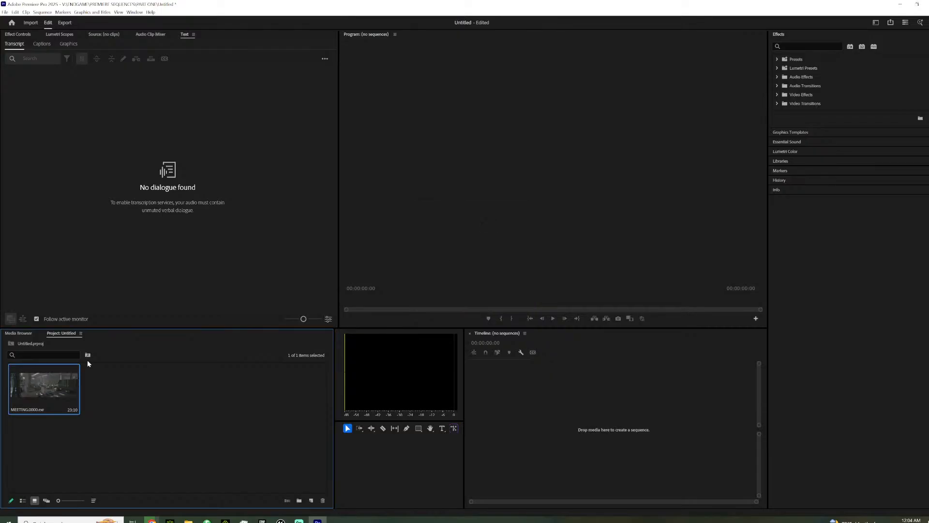
- Modify the footage interpretation of the MEETING.0000.exr clip so that it assumes a custom frame rate
right_click(50, 384)
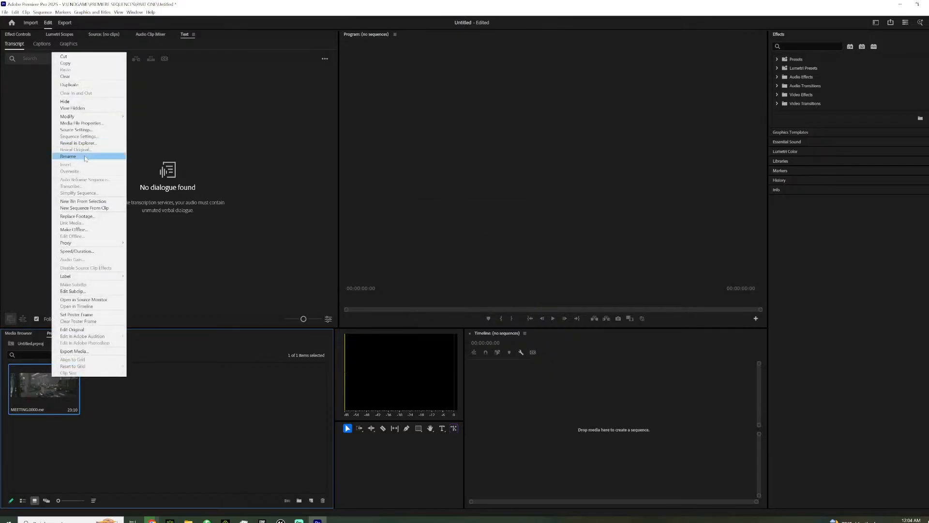
mouse_move(88, 117)
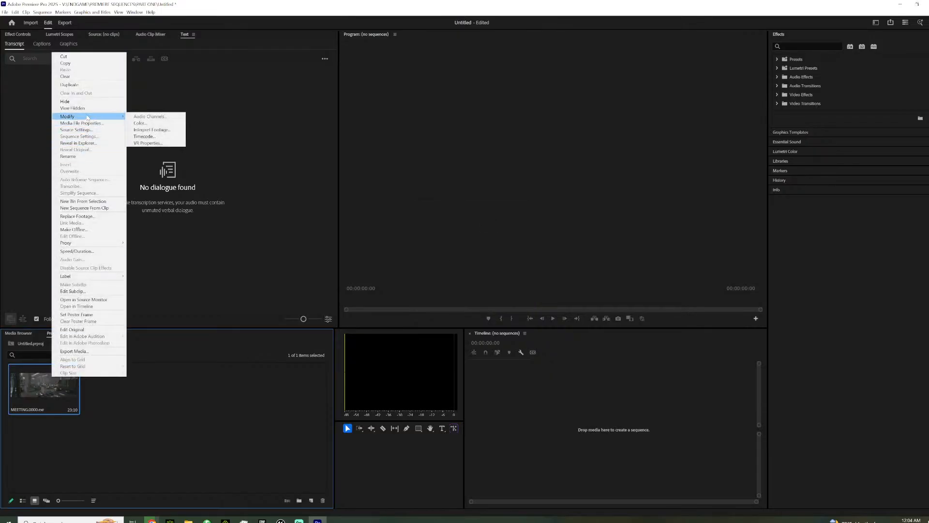
click(160, 128)
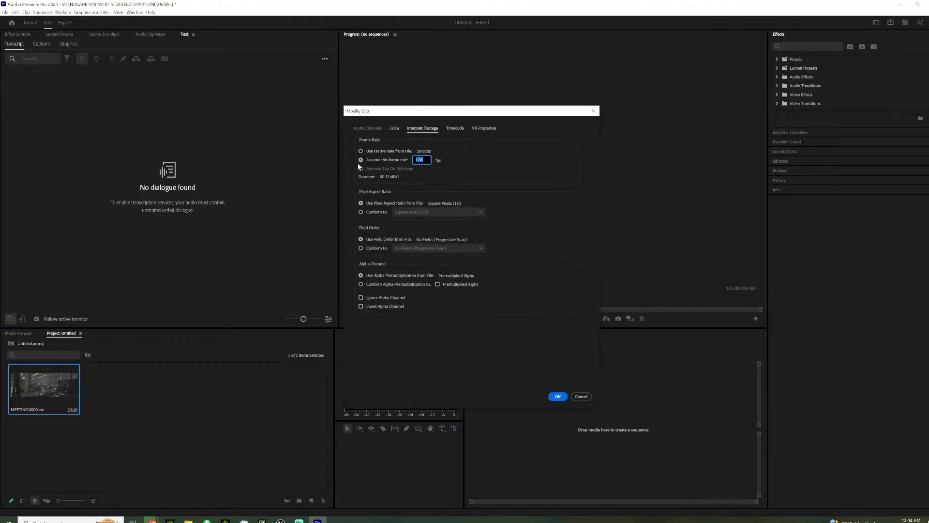
key(Return)
- Check the media file properties of the MEETING.0000.exr clip and switch from Premiere Pro back to Unreal Engine
right_click(41, 394)
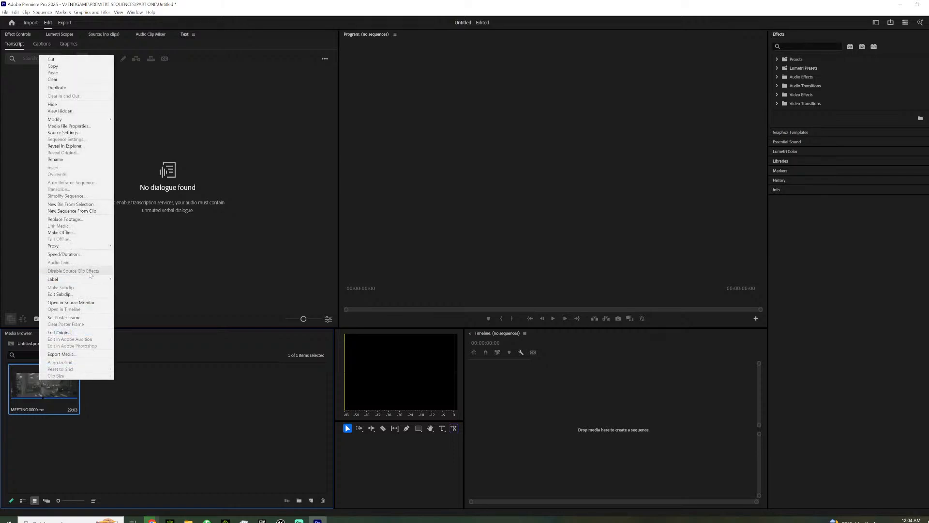
click(73, 126)
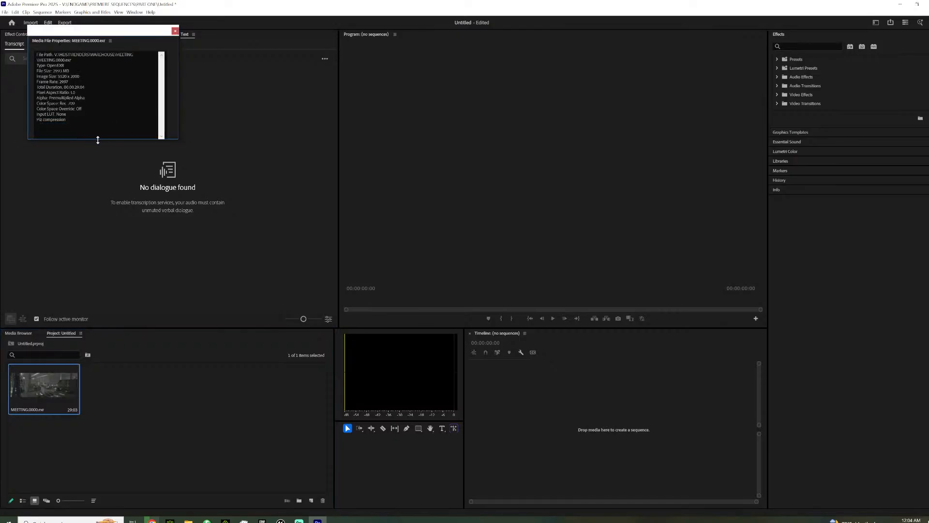
click(175, 30)
click(928, 3)
click(489, 282)
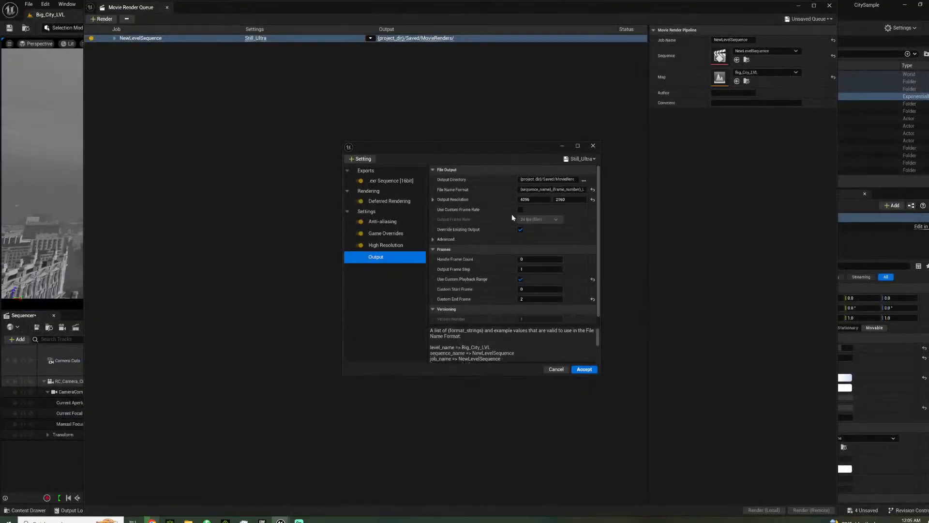
- Set the output resolution of the Still_Ultra render config to 5520 by 2000
click(530, 200)
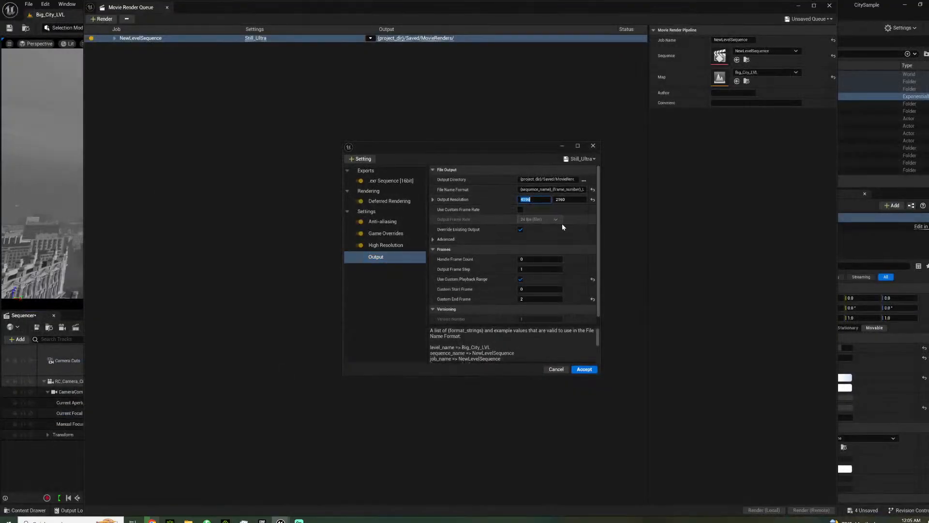
text(5520)
key(Tab)
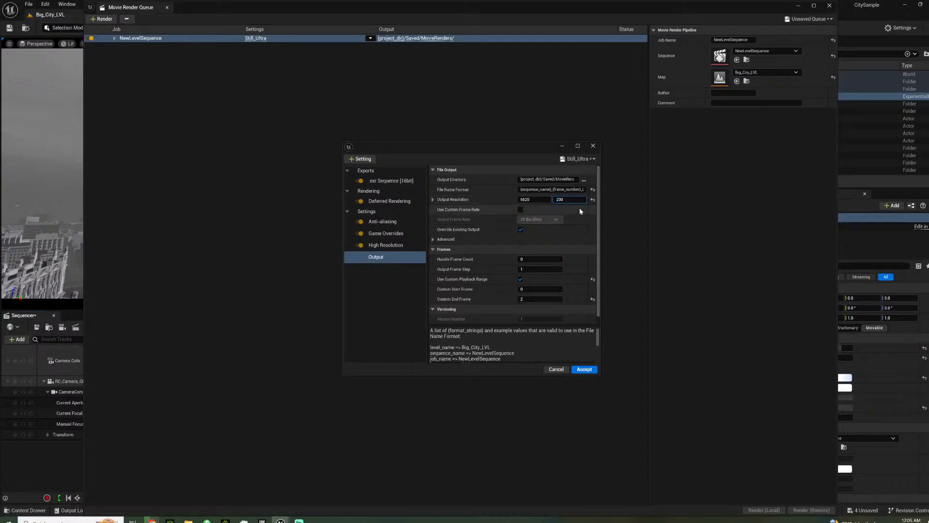
- Review the config's anti-aliasing, high resolution, game overrides, deferred rendering and EXR sequence settings
click(392, 235)
click(397, 224)
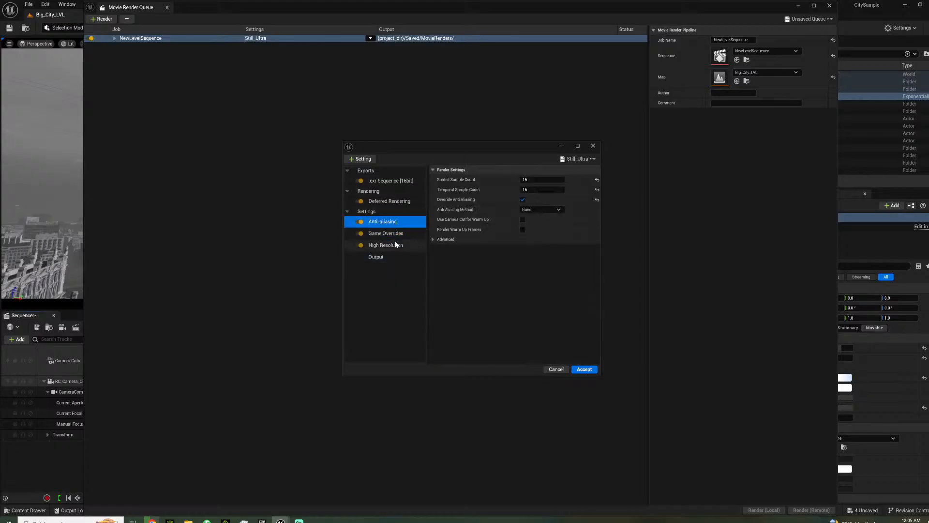
click(396, 245)
click(395, 257)
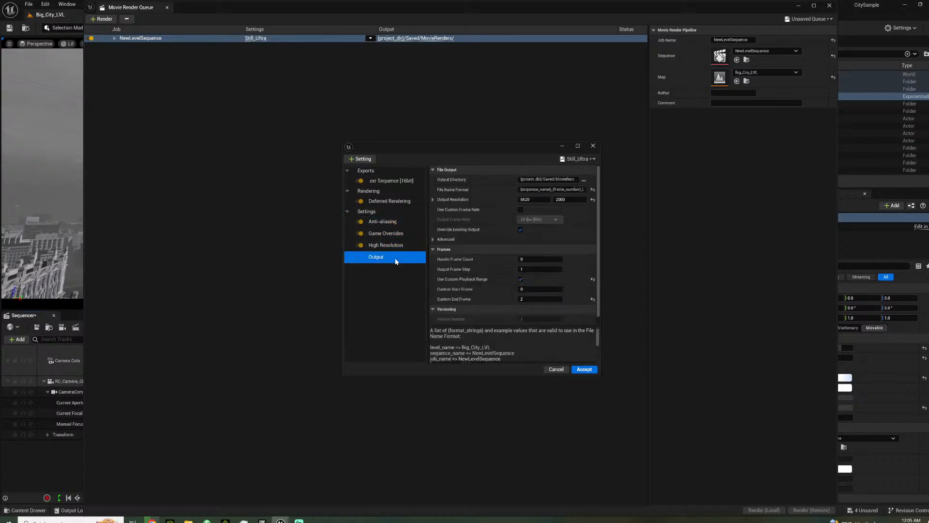
click(403, 233)
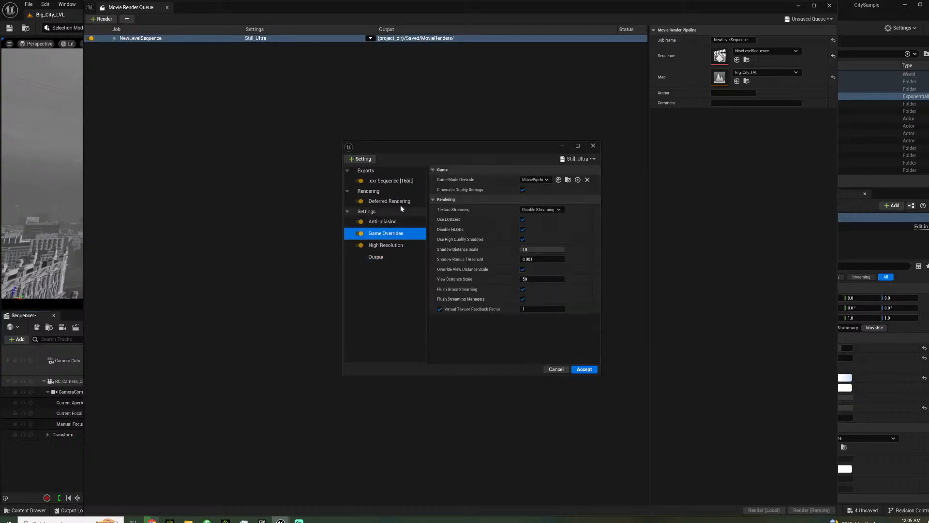
click(402, 204)
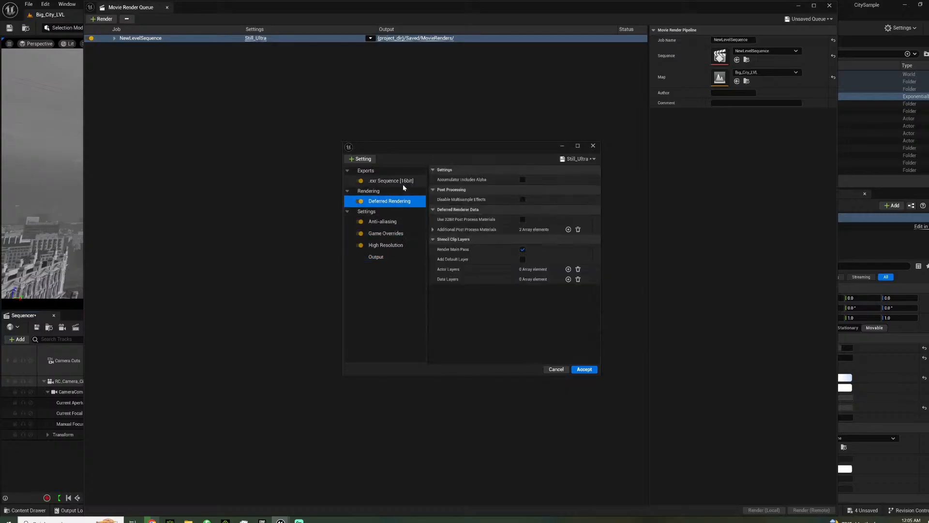
click(403, 184)
- Create a folder named city in V:/HEIST/RENDERS and make it the render's output directory
click(402, 257)
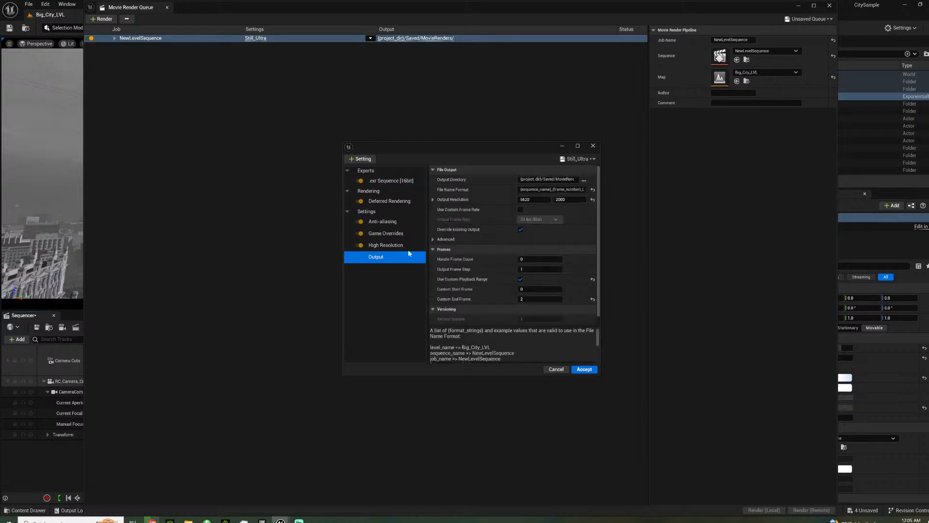
click(583, 180)
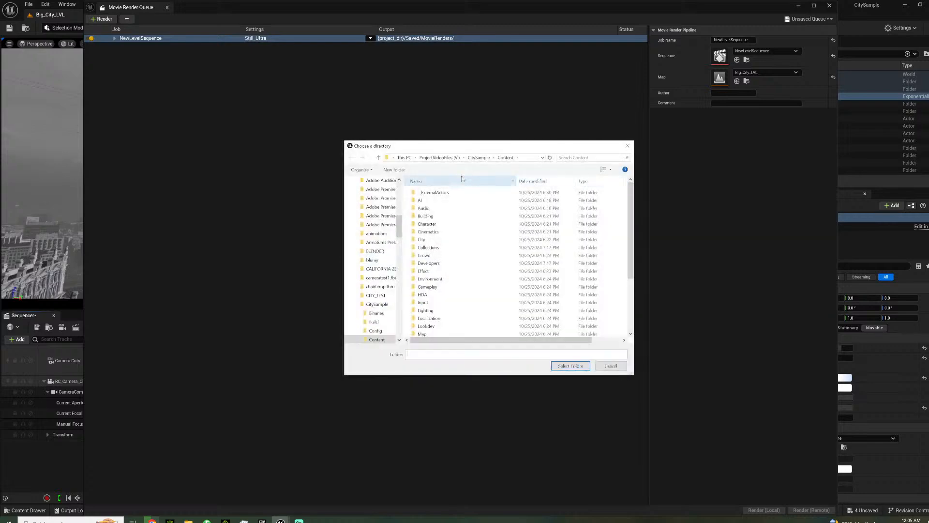
click(440, 157)
scroll(484, 261, down, 3)
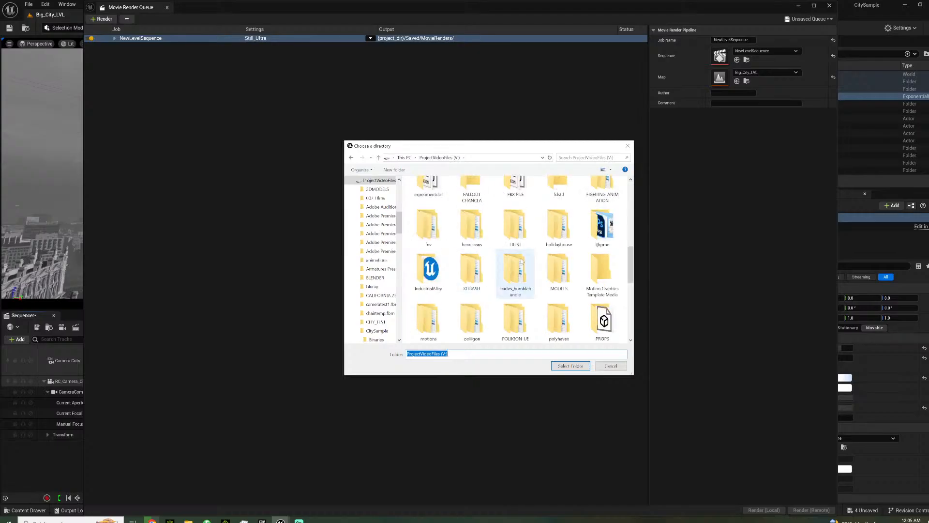
double_click(515, 226)
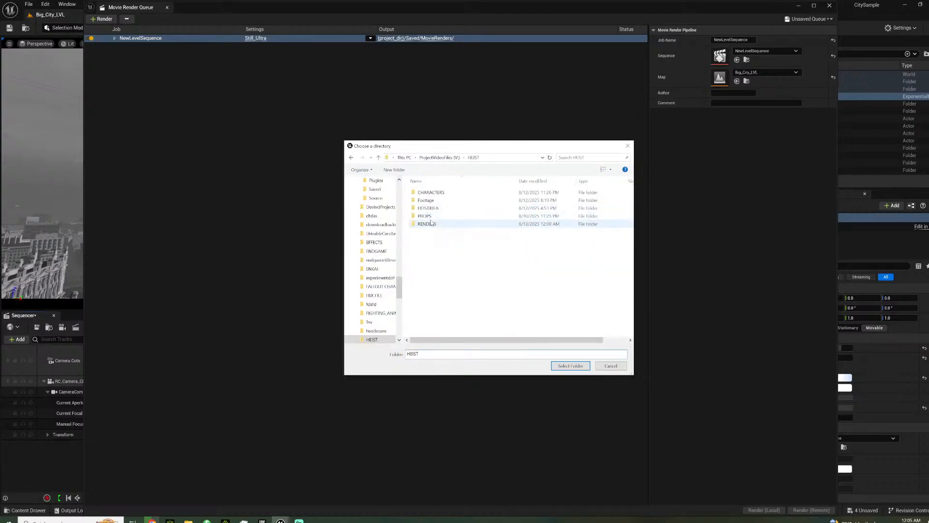
double_click(432, 224)
double_click(449, 194)
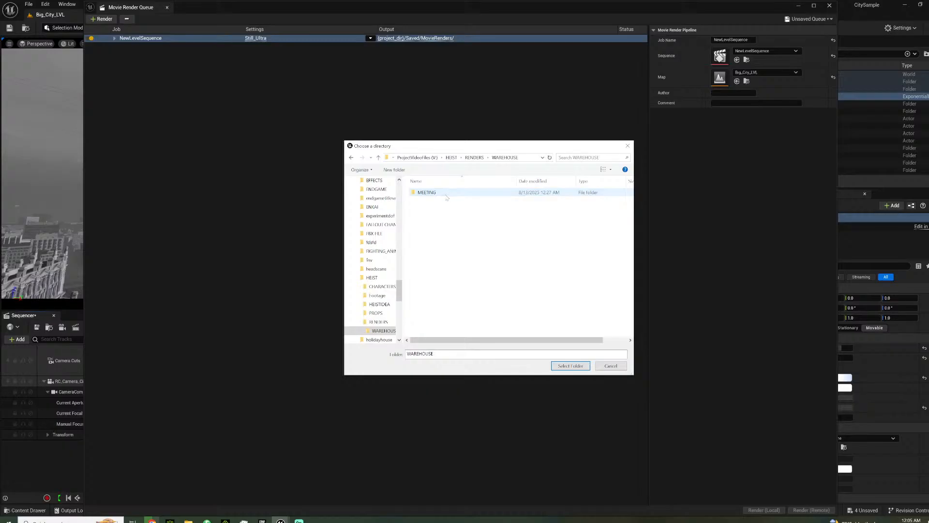
click(474, 158)
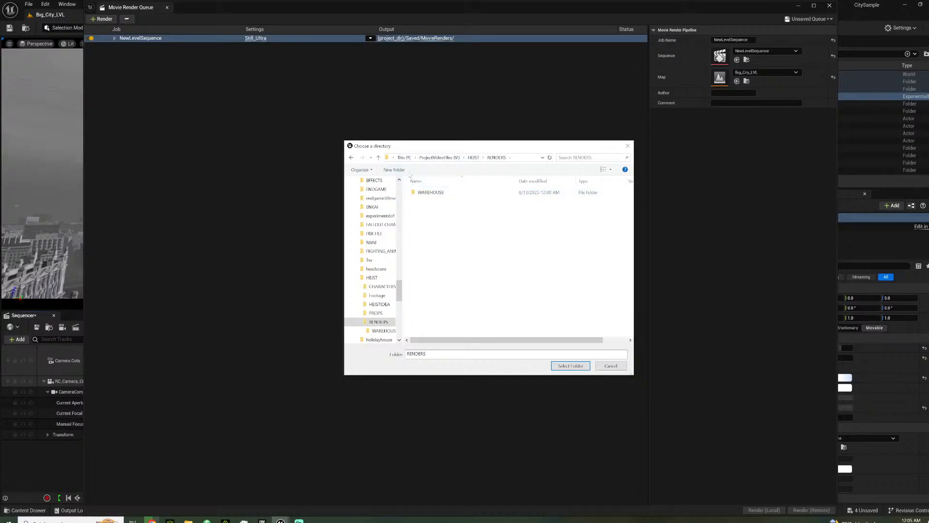
click(395, 170)
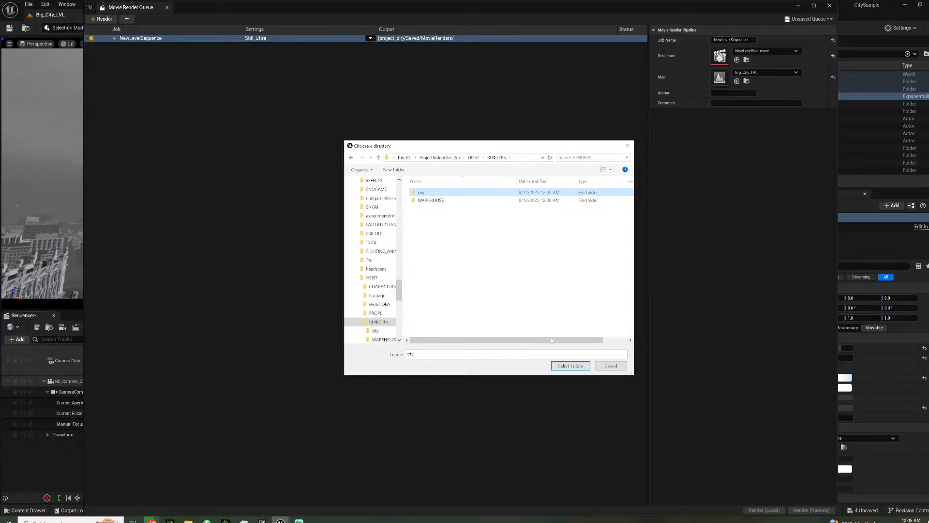
click(571, 365)
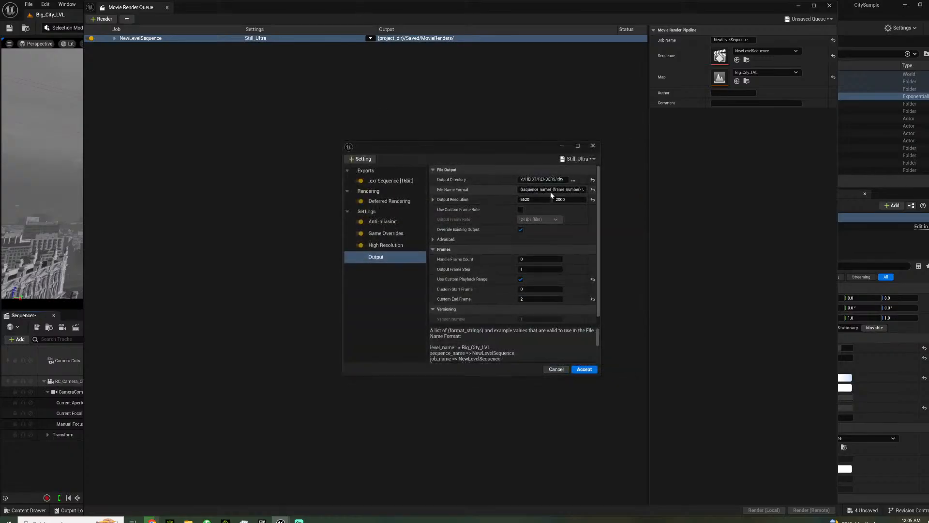
- Change the file name format to CITY_{frame_number}_Ultra, accept the config and start rendering the queue locally
double_click(551, 190)
text(CITY)
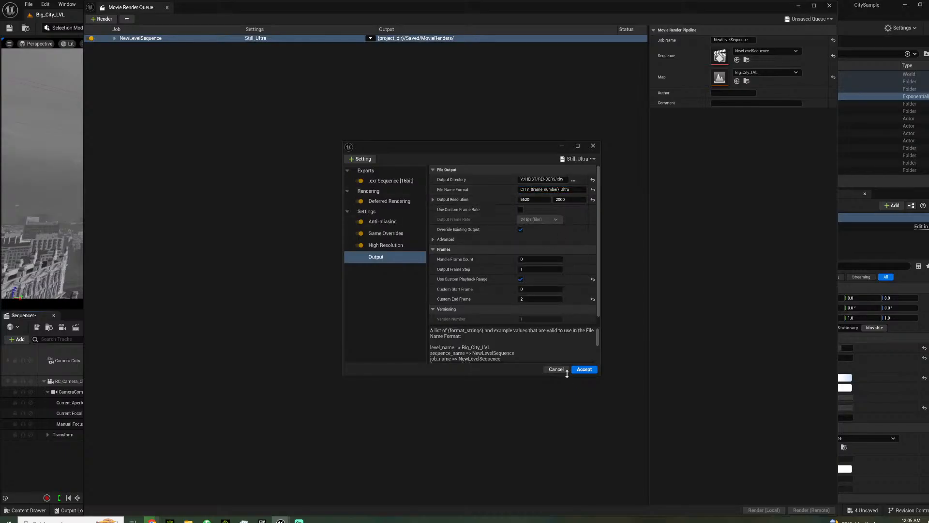
click(584, 370)
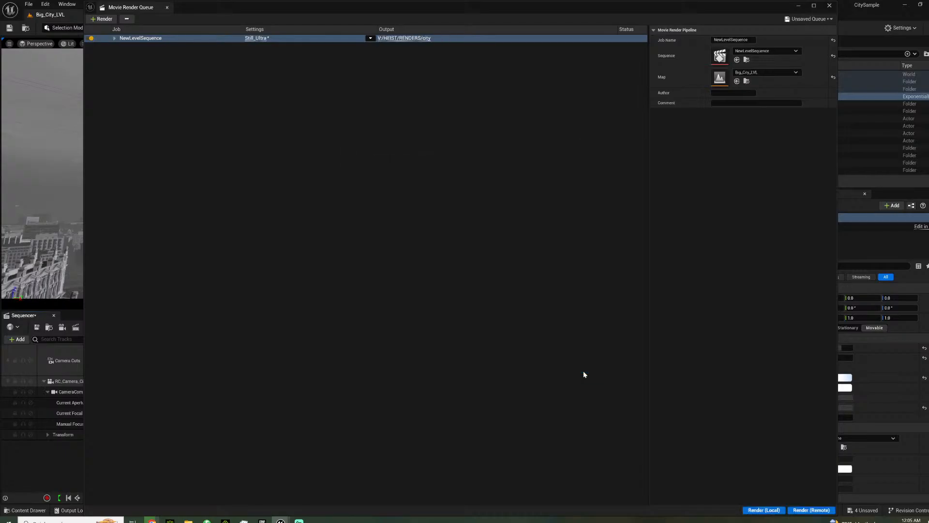
click(764, 509)
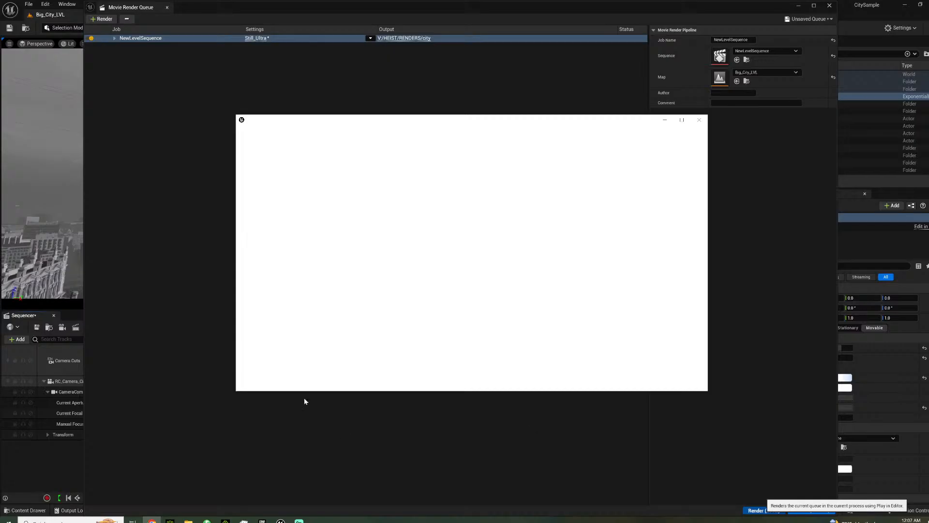
- Bring the render preview window forward to check on the render
mouse_move(280, 521)
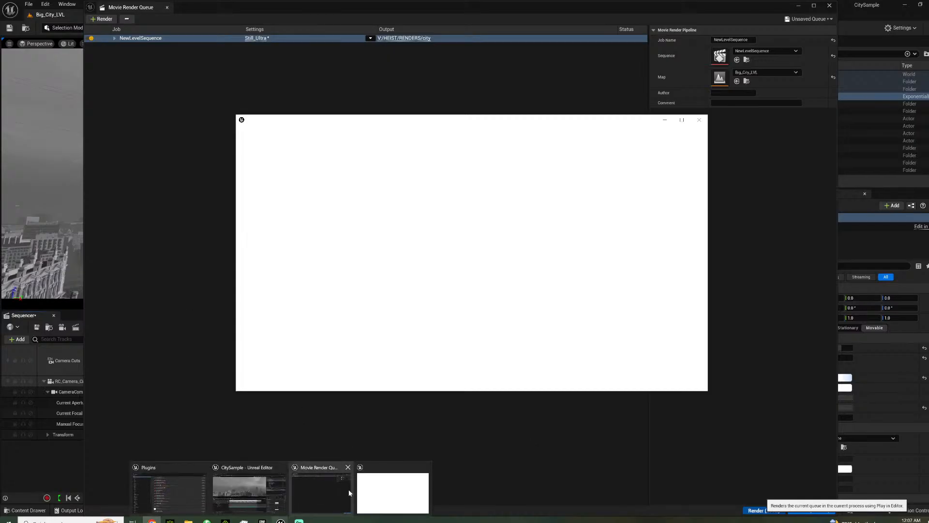
mouse_move(414, 470)
click(370, 488)
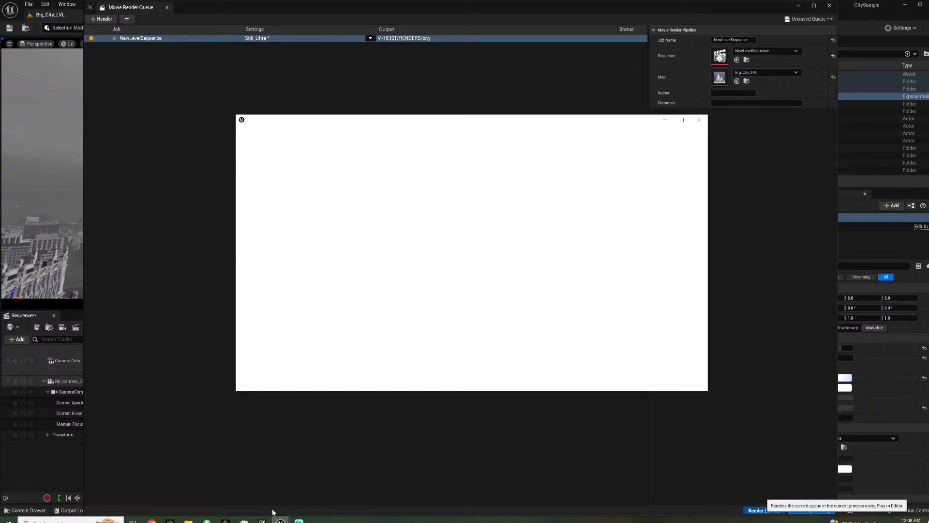
- Switch to the Epic Games Launcher and open the HEISTIDEA project from the library
mouse_move(262, 521)
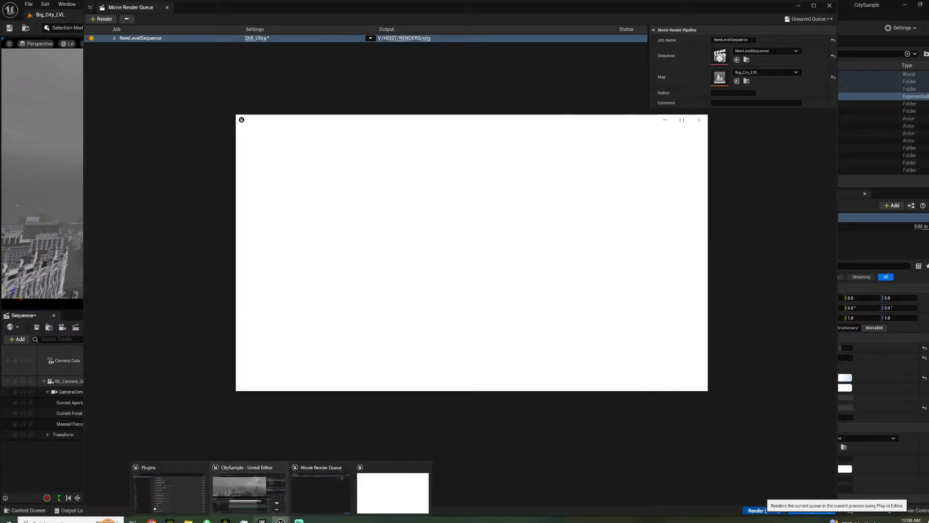
click(262, 520)
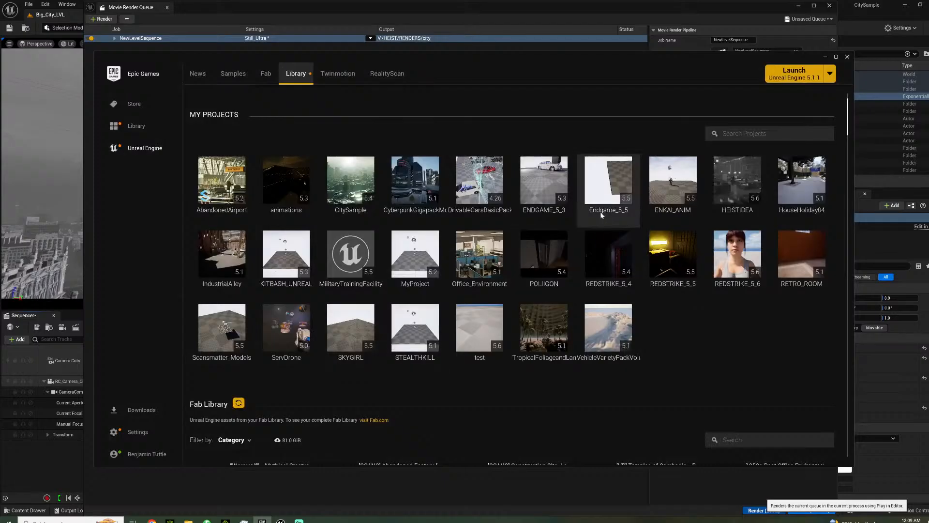
double_click(741, 180)
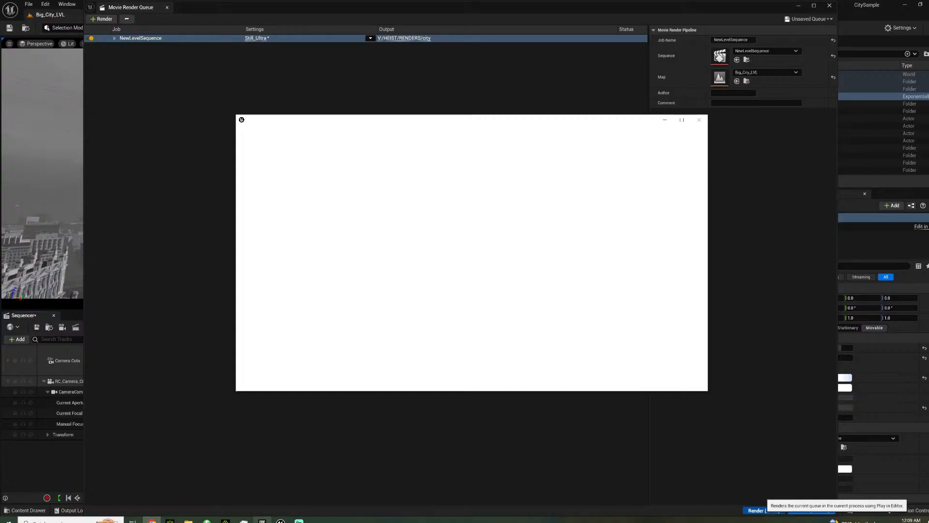
- Switch to Task Manager, end the Unreal Editor - CitySample task and minimize Task Manager
click(244, 520)
scroll(707, 187, up, 4)
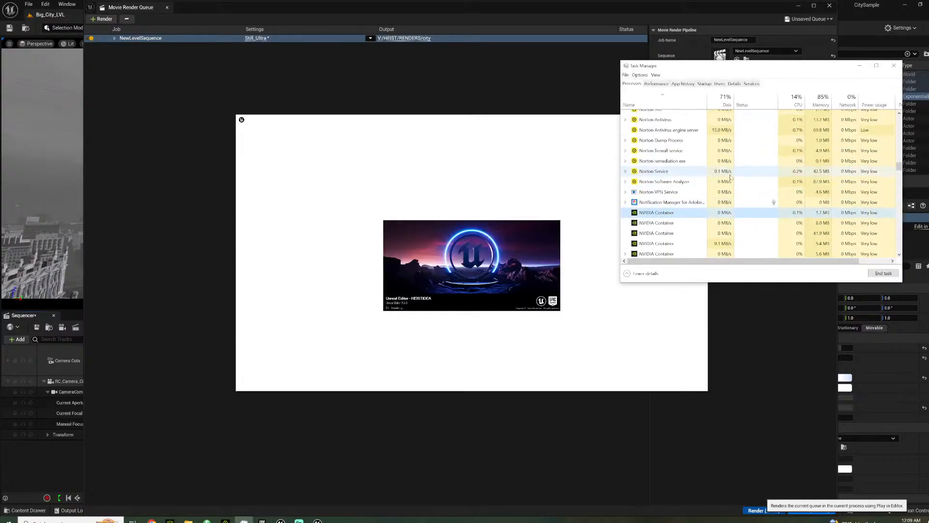
scroll(897, 145, down, 2)
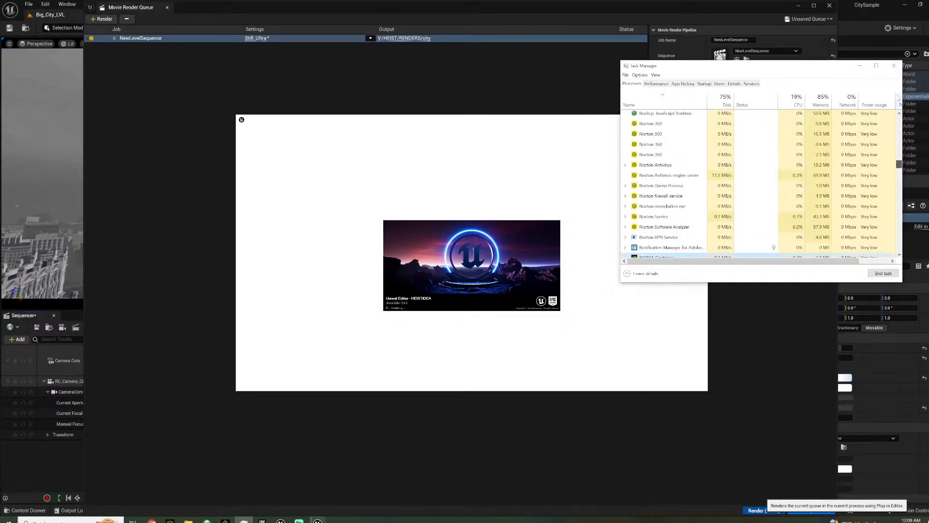
scroll(897, 136, right, 2)
scroll(901, 123, up, 10)
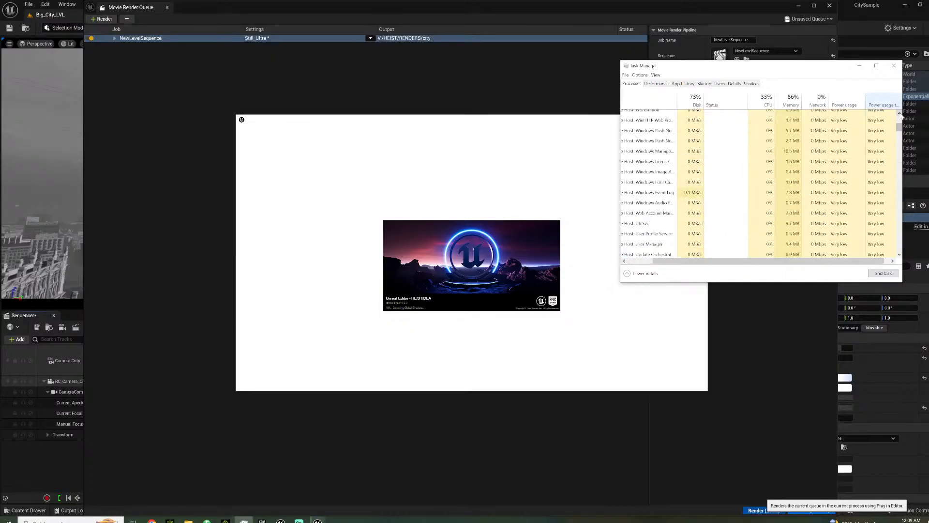
scroll(670, 179, left, 3)
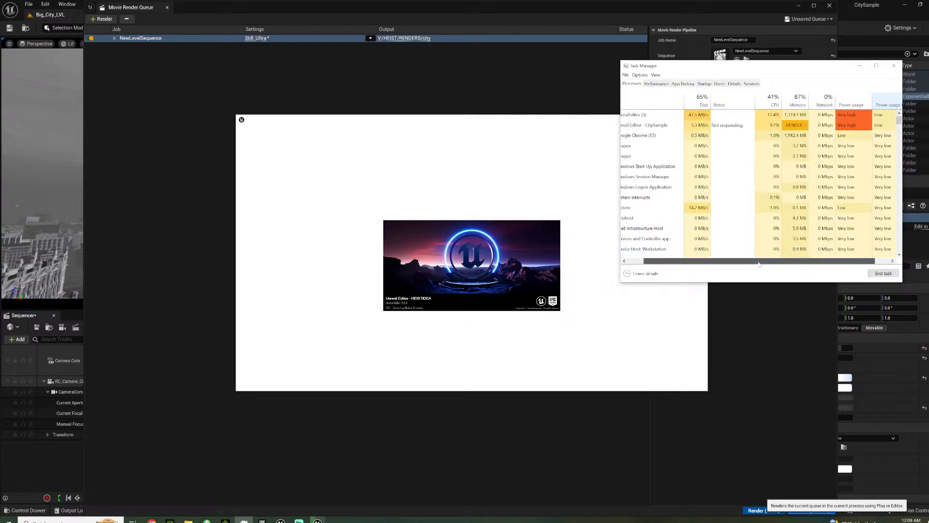
click(678, 127)
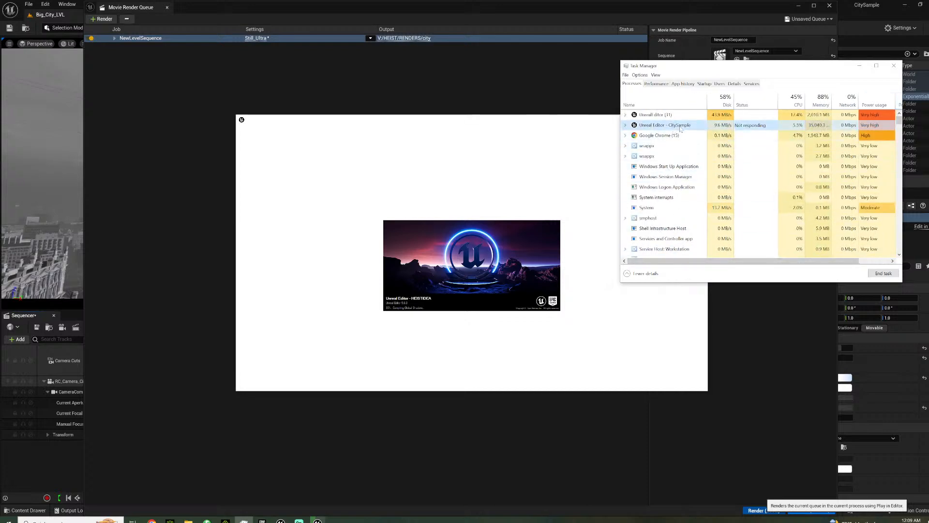
click(884, 273)
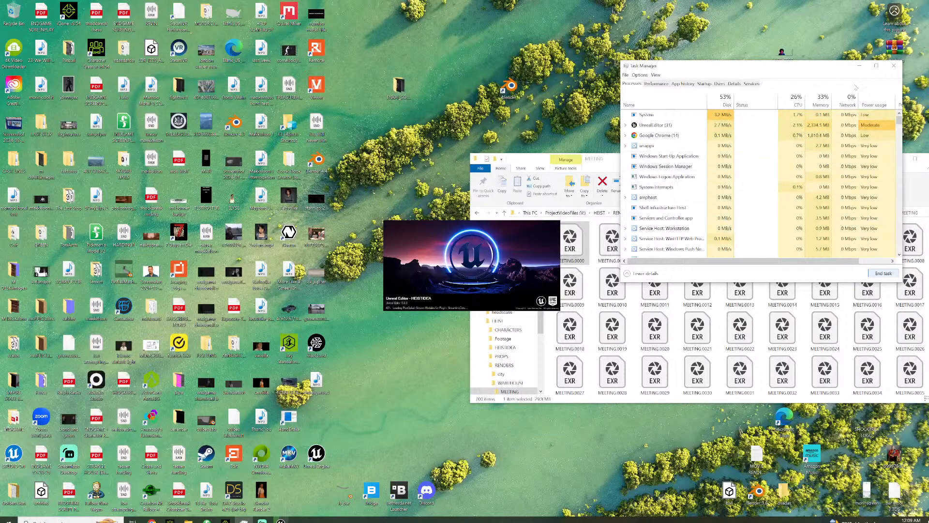
click(860, 66)
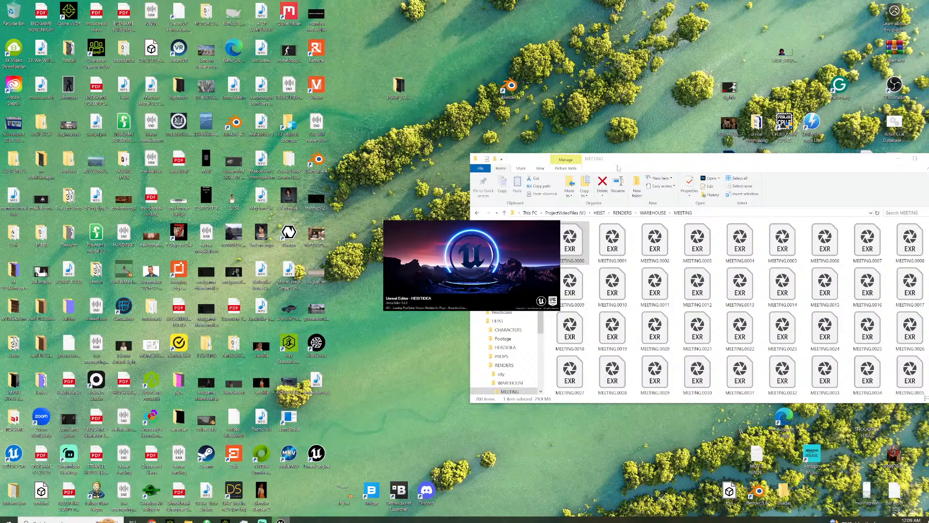
- Clear the MEETING folder window out of the way and look through the PNG textures in the box truck archive
drag(623, 161, 928, 214)
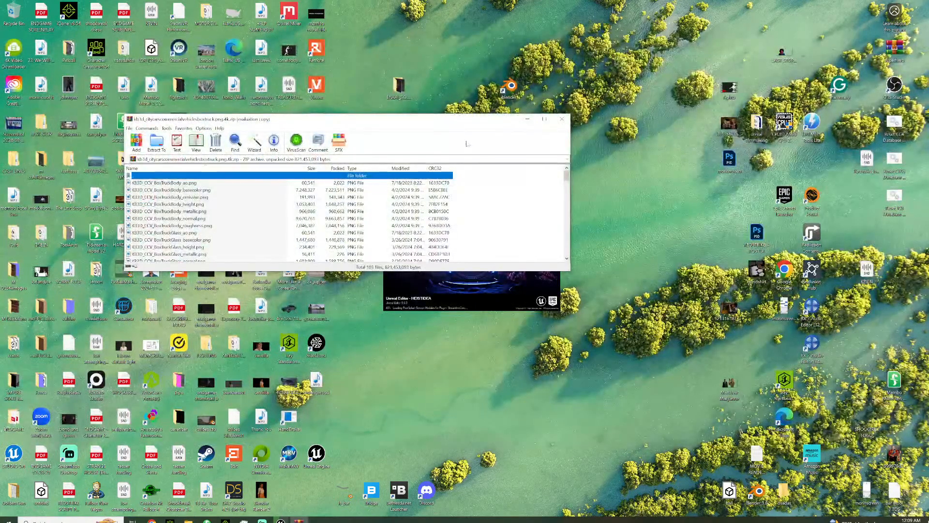
scroll(341, 218, down, 3)
click(528, 239)
scroll(342, 233, down, 15)
scroll(342, 233, down, 5)
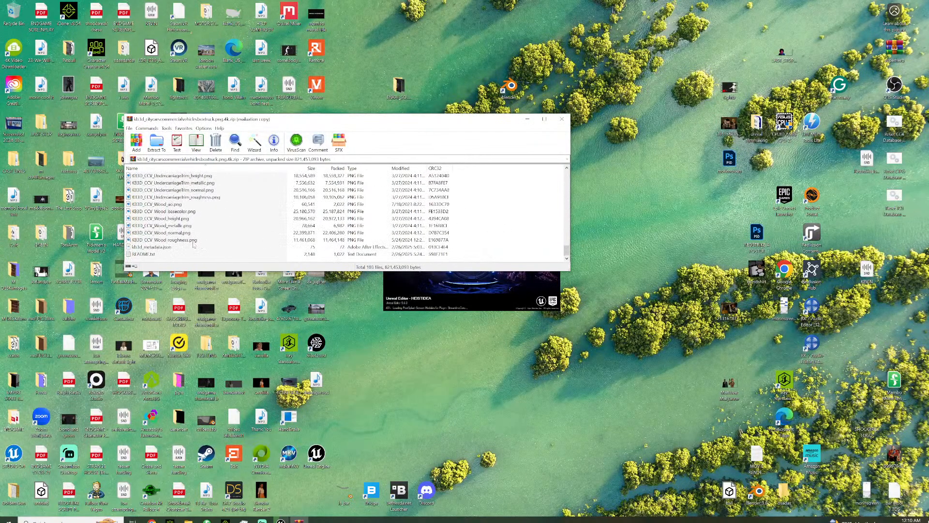
scroll(193, 245, up, 20)
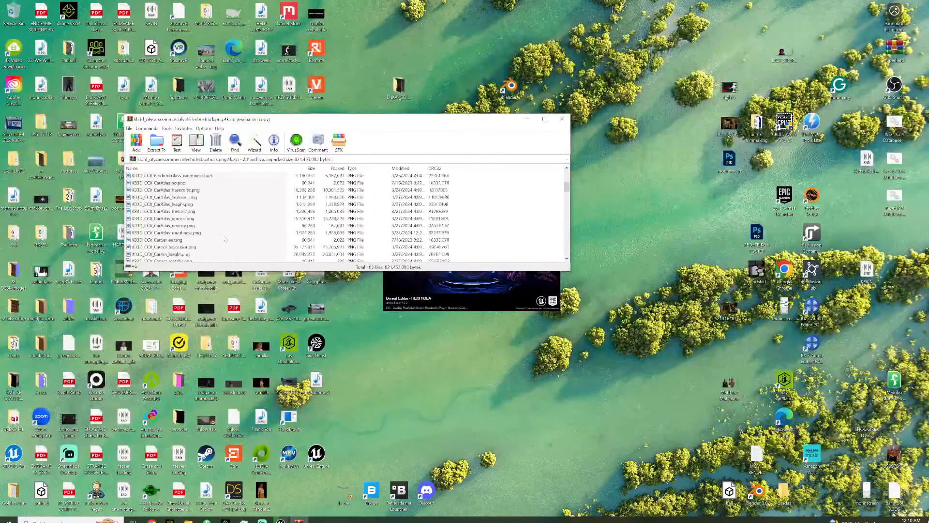
- Dismiss the WinRAR trial notice and extract the box truck's FBX, MTL and OBJ files from the native archive, then select its KB3DTextures folder
scroll(225, 238, up, 8)
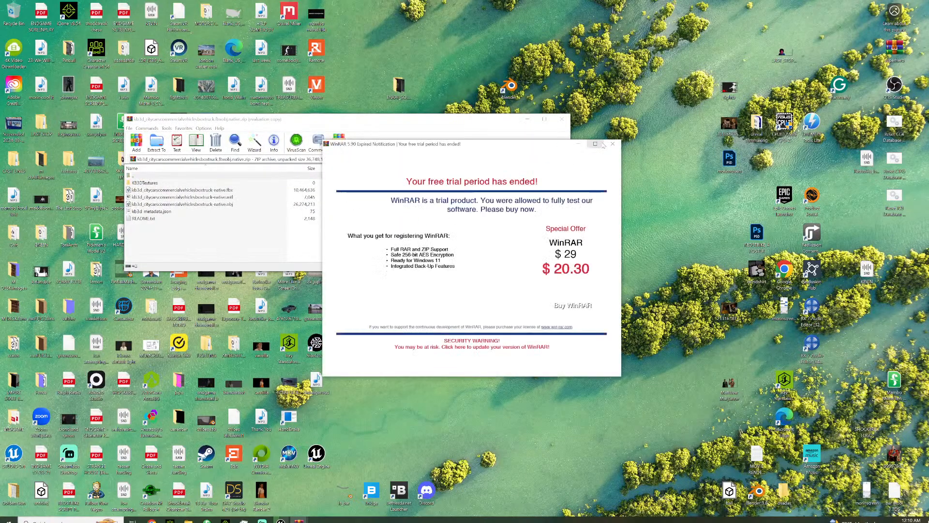
click(612, 144)
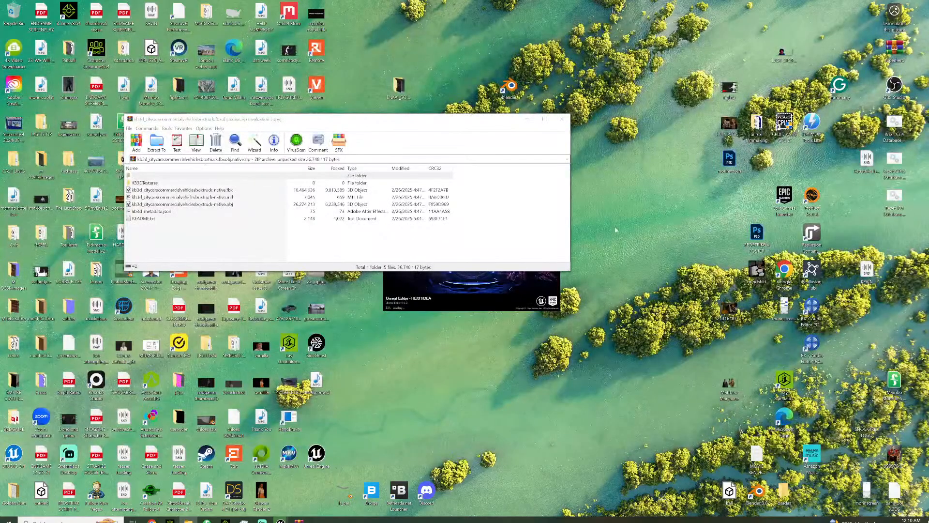
click(184, 190)
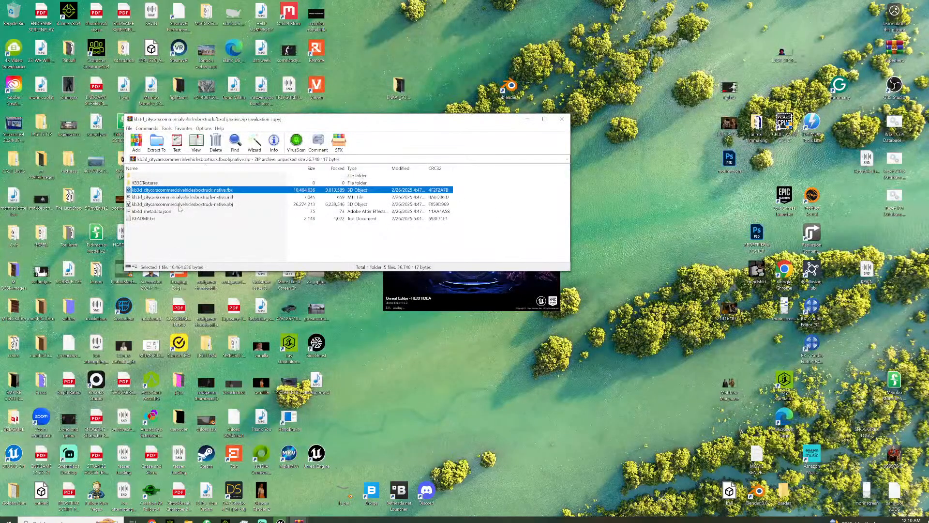
shift+click(180, 204)
drag(170, 196, 217, 198)
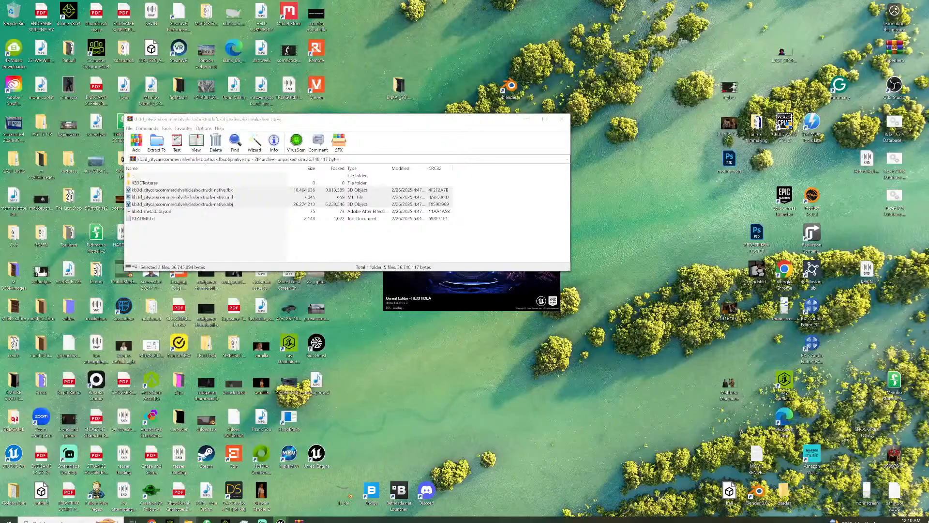
click(145, 183)
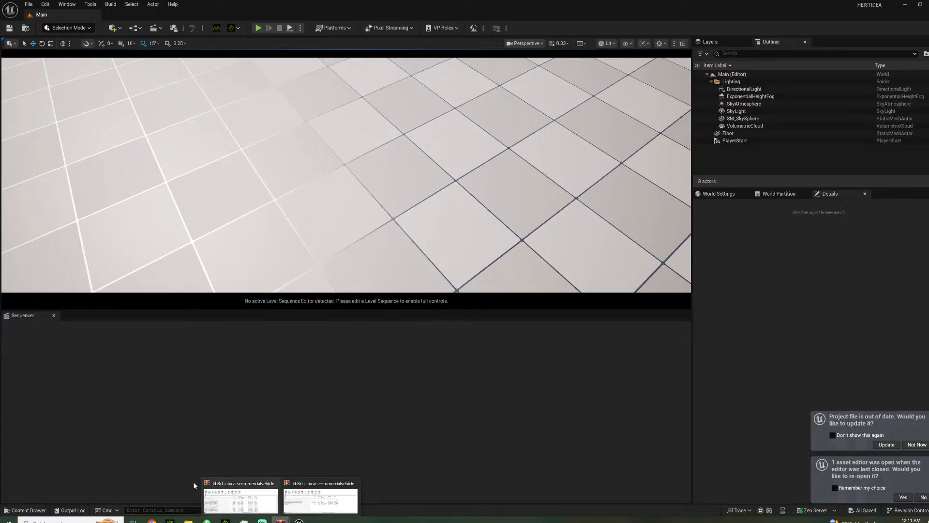
- Extract all the PNG textures from the box truck's 4K PNG archive and close that archive
click(241, 499)
click(176, 183)
scroll(189, 232, down, 12)
scroll(194, 255, down, 10)
shift+click(182, 240)
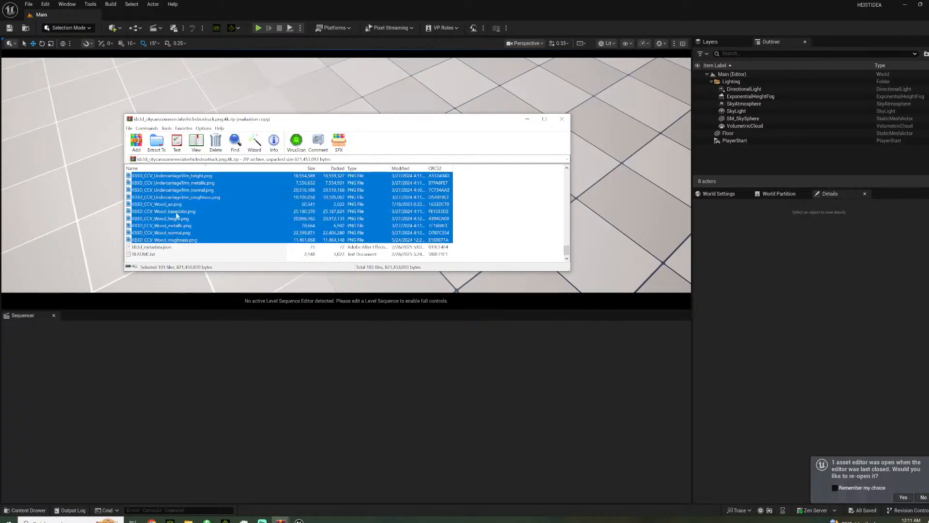
drag(162, 192, 928, 205)
click(562, 119)
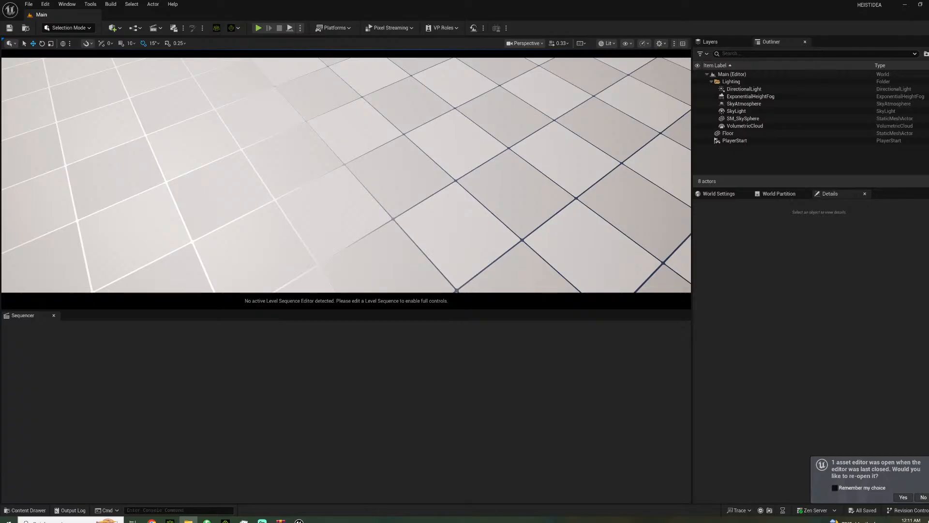
- Close the Sequencer, create a folder named BOXTRUCK inside the PROPS content folder and open it
click(54, 316)
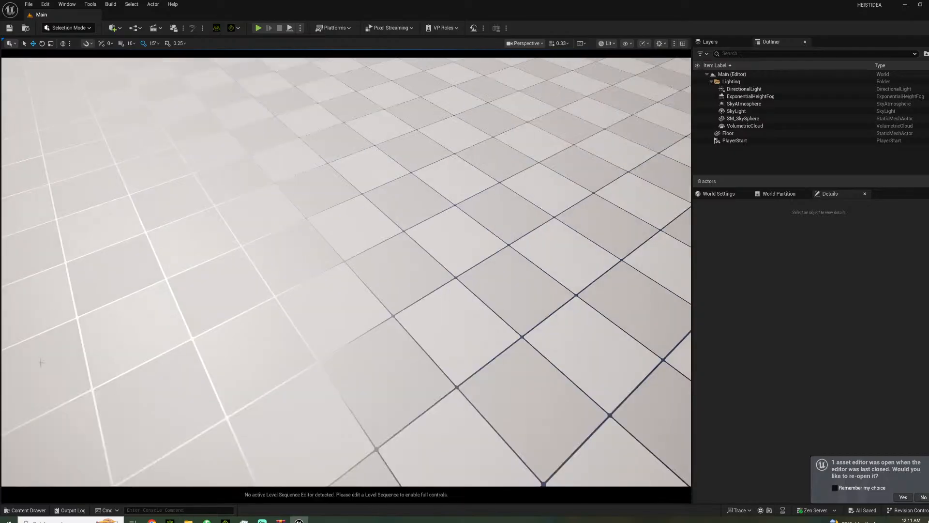
click(35, 513)
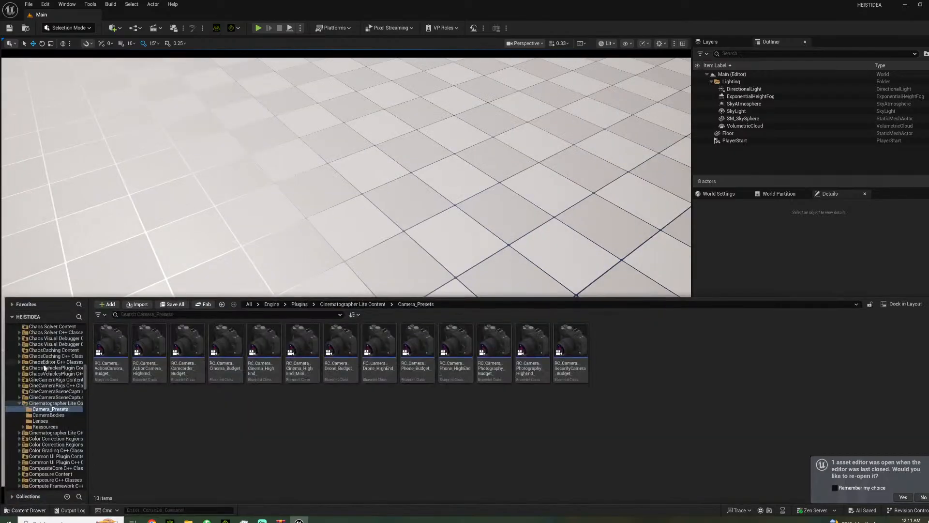
scroll(38, 426, down, 2)
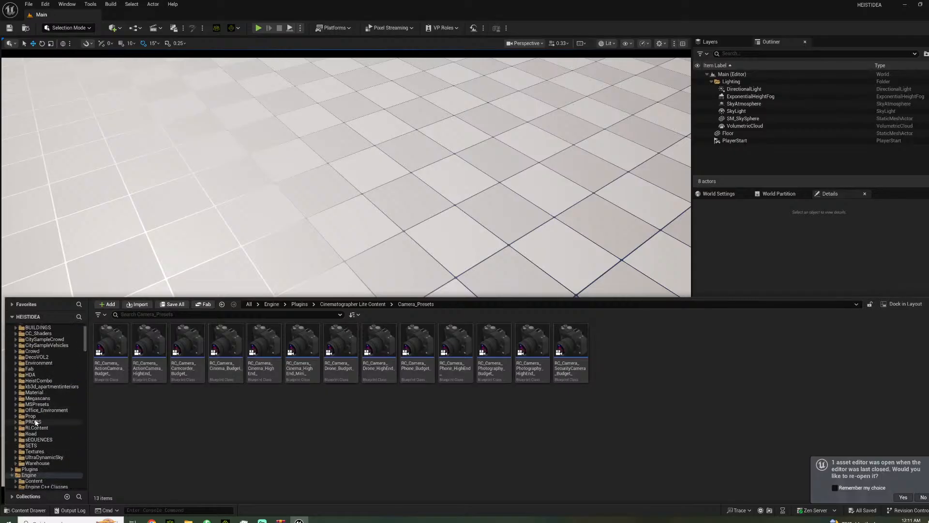
click(33, 422)
right_click(342, 367)
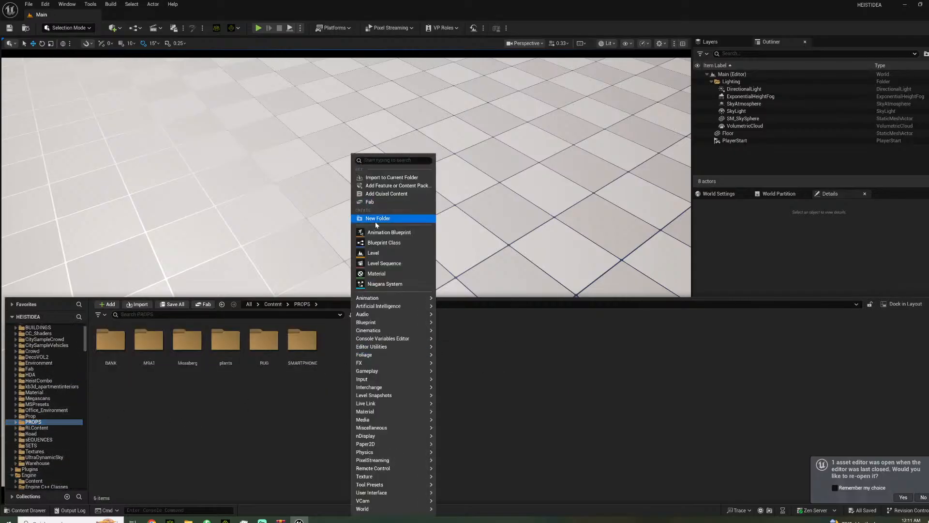
click(356, 216)
text(BOXTRUCK)
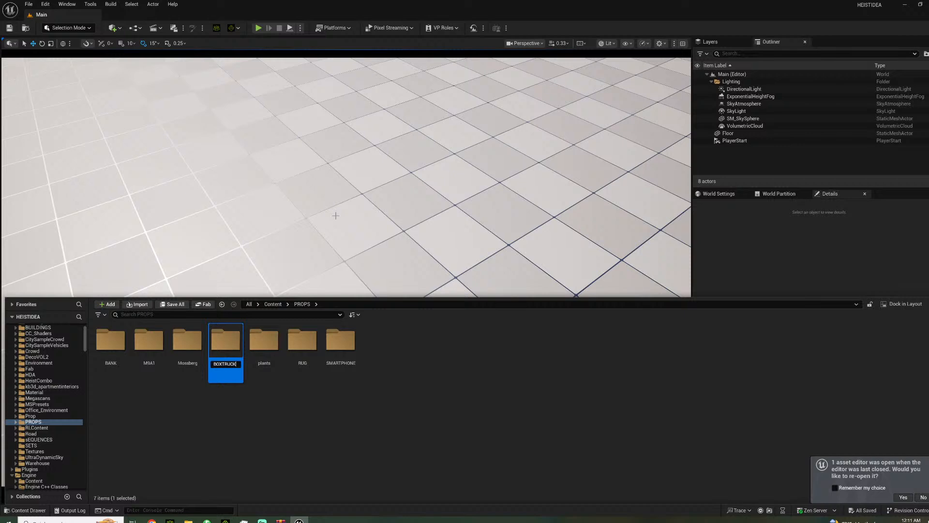
key(Return)
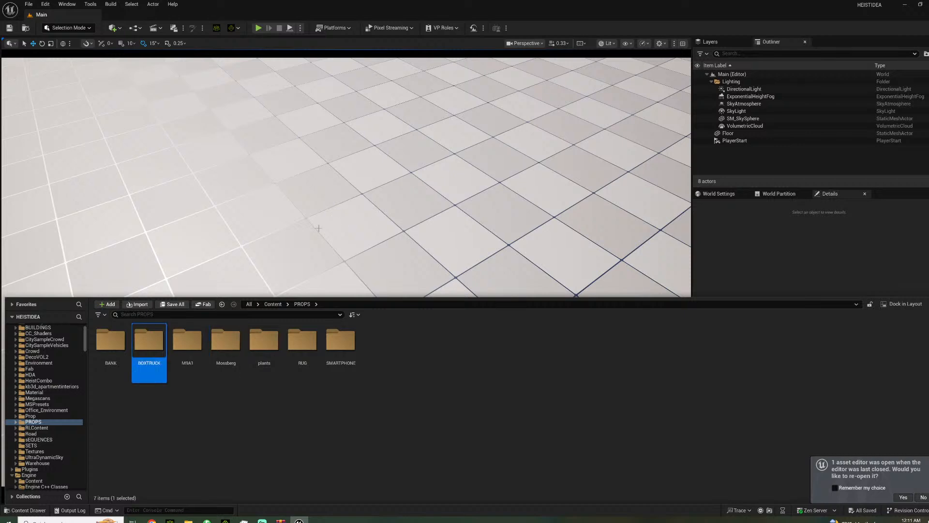
double_click(158, 348)
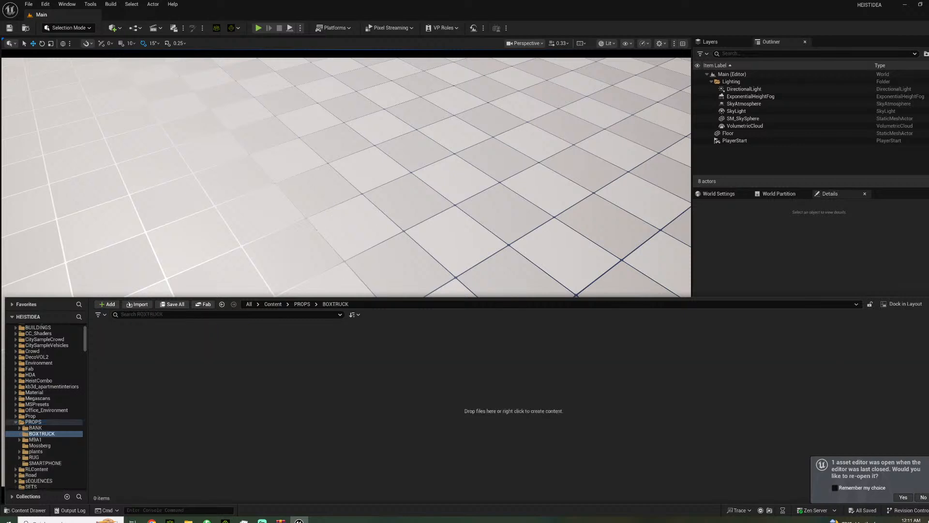
- Import the box truck FBX into the BOXTRUCK folder as a static mesh and close the message log
drag(335, 442, 273, 419)
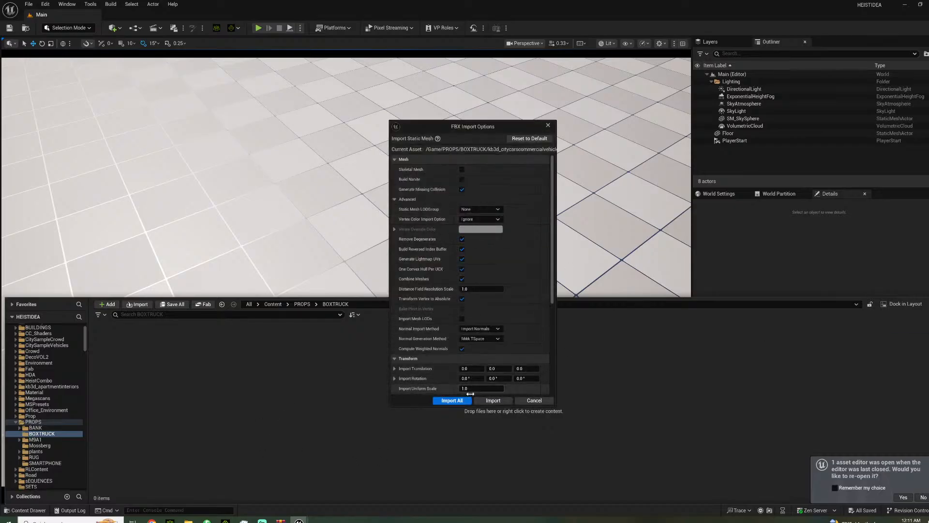
click(453, 401)
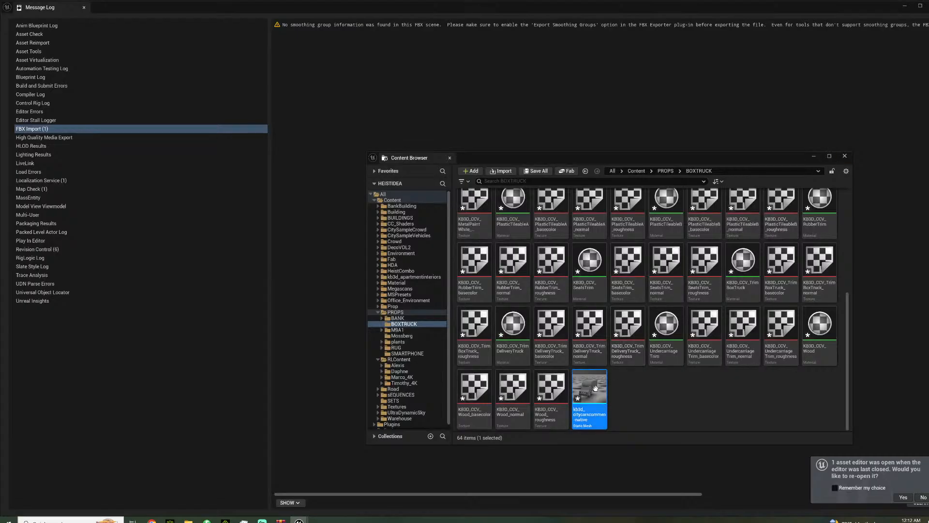
click(908, 6)
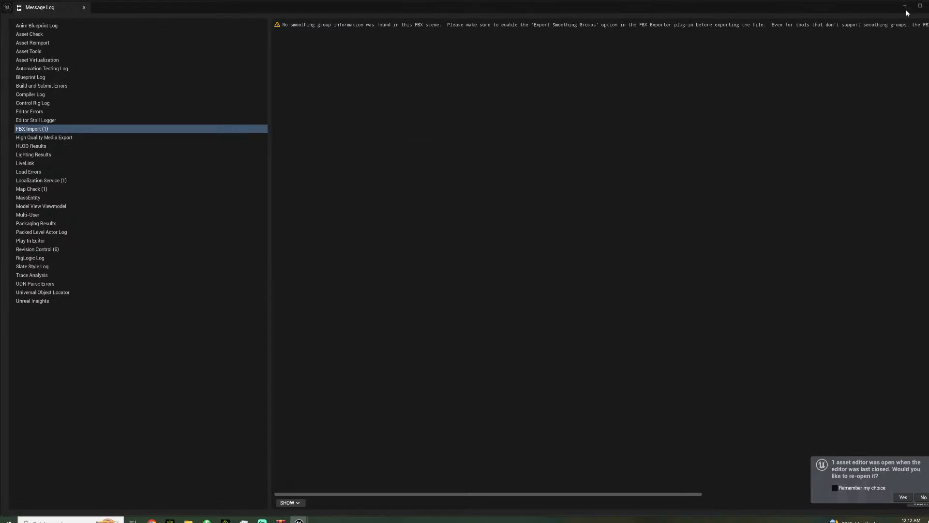
click(928, 6)
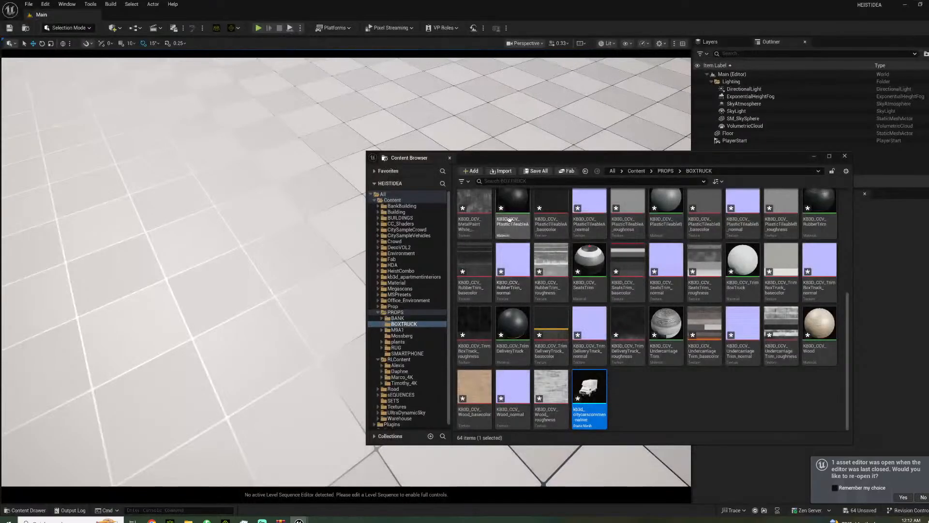
- Delete all the imported static mesh, material and texture assets from the BOXTRUCK folder
shift+click(484, 211)
key(Delete)
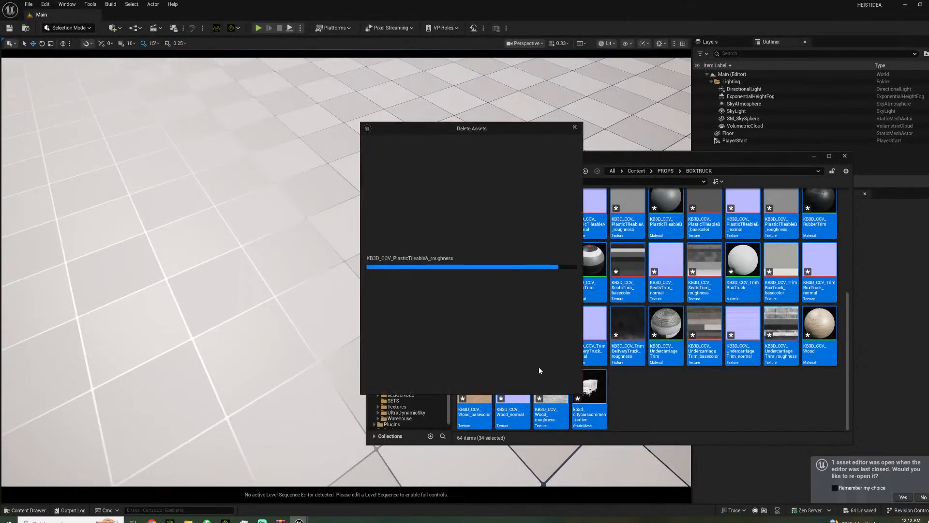
click(434, 382)
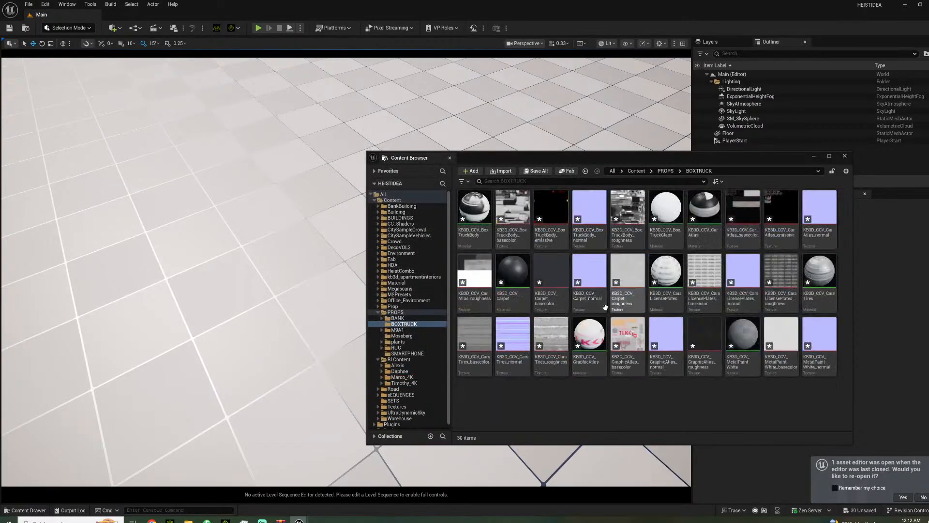
click(476, 211)
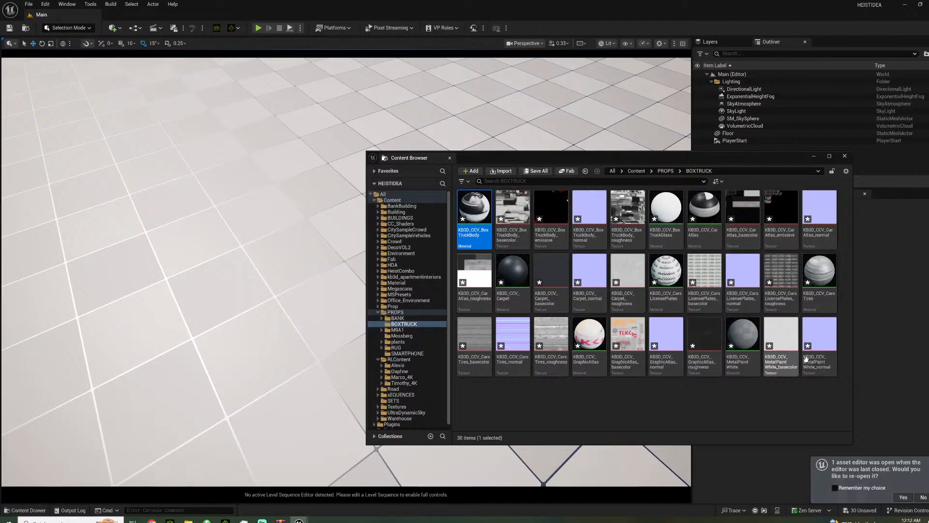
shift+click(820, 356)
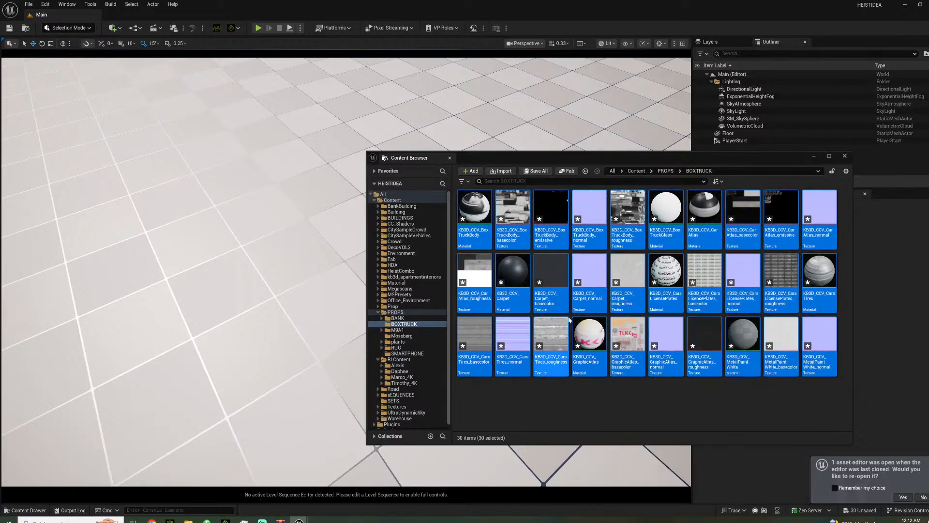
key(Delete)
click(420, 381)
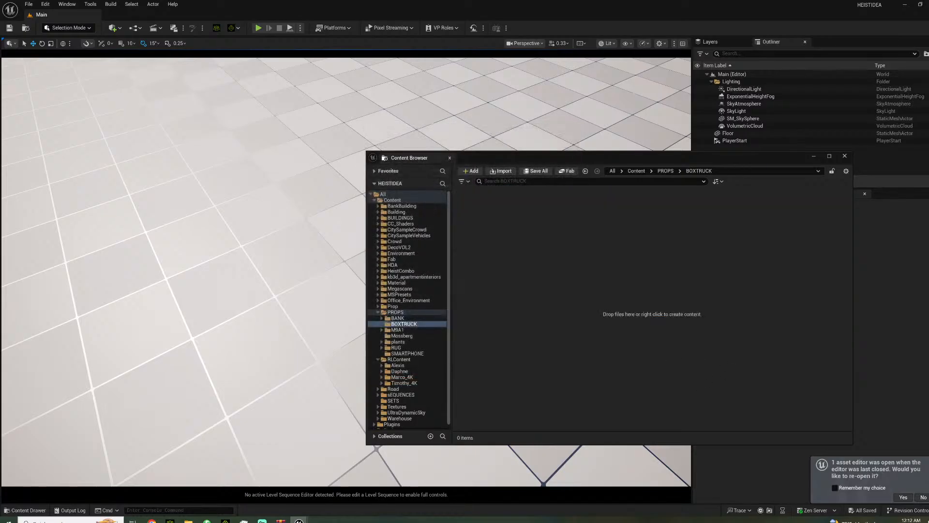
- Import the box truck FBX into the BOXTRUCK folder with Skeletal Mesh enabled and close the message log
drag(414, 315, 578, 274)
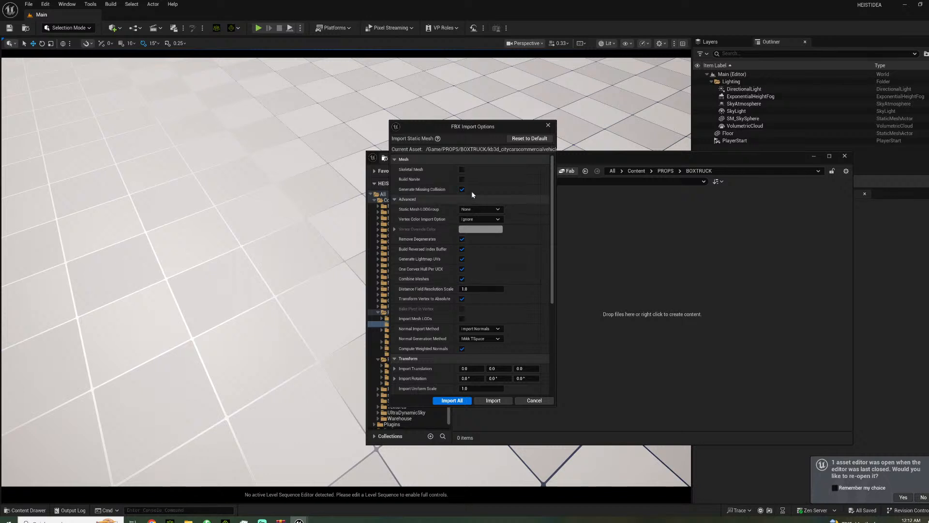
click(462, 169)
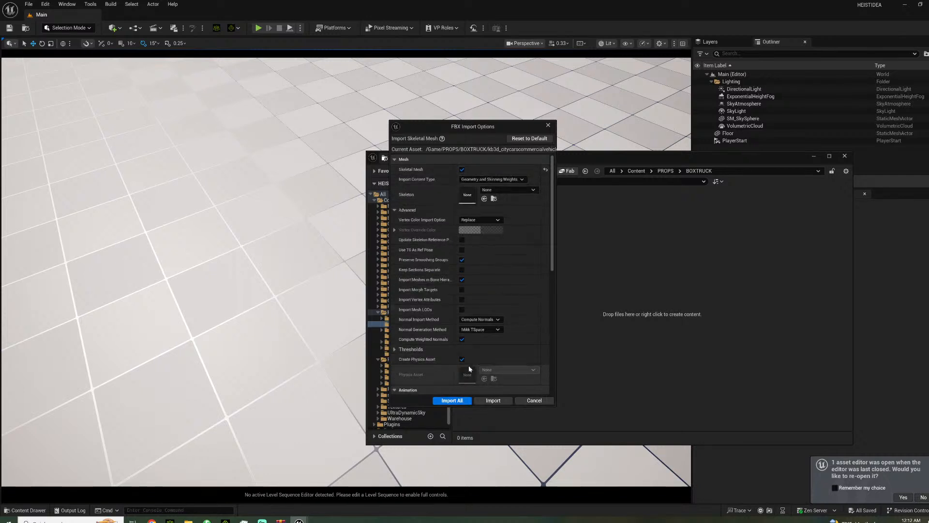
scroll(457, 331, down, 2)
scroll(457, 327, down, 2)
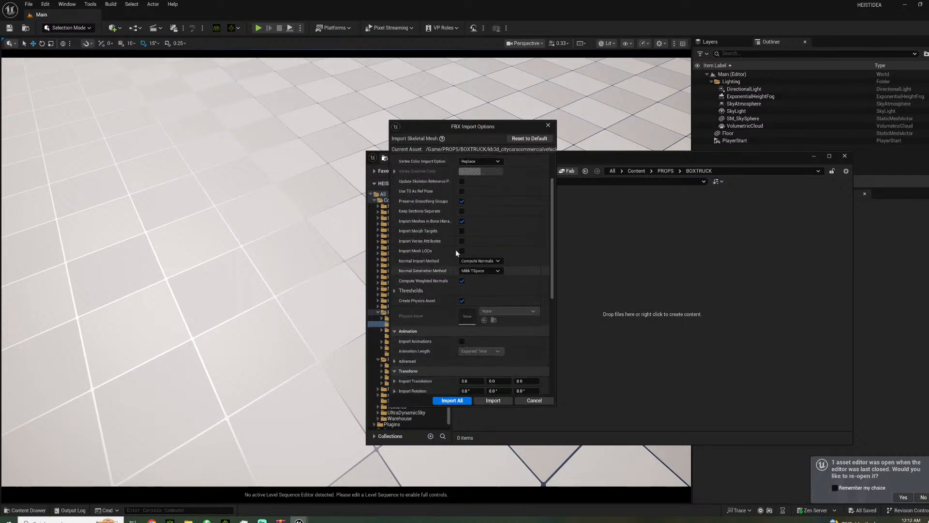
click(452, 400)
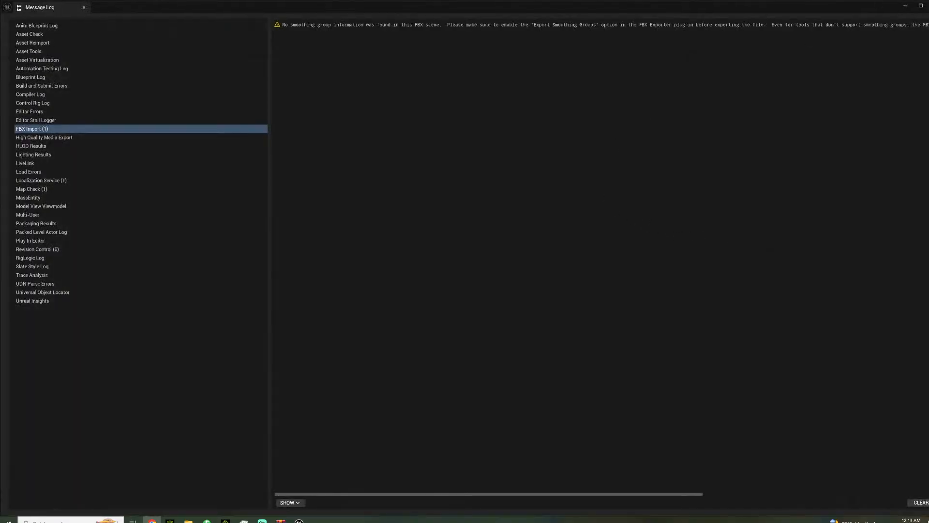
click(928, 5)
- Select every asset in the BOXTRUCK folder, save them all and close the floating Content Browser
click(483, 224)
scroll(745, 305, up, 1)
scroll(744, 305, up, 3)
click(487, 216)
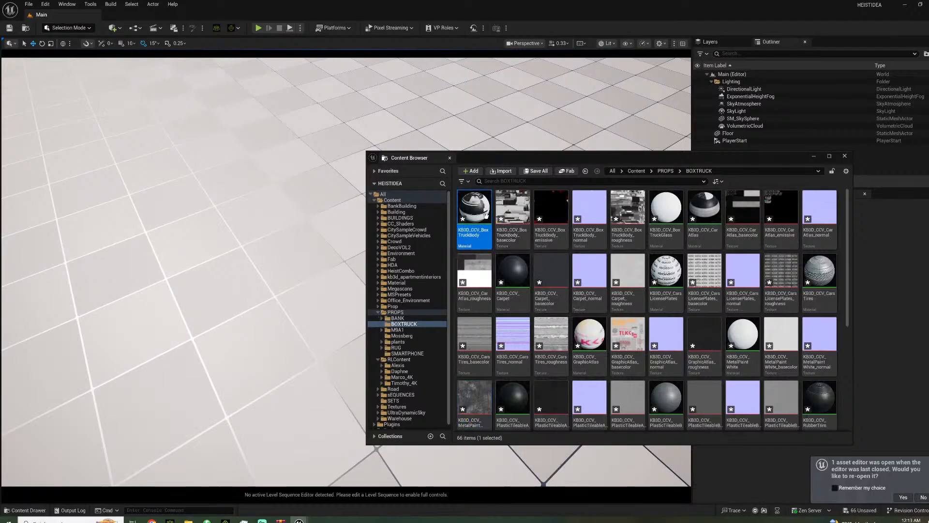
scroll(653, 339, down, 5)
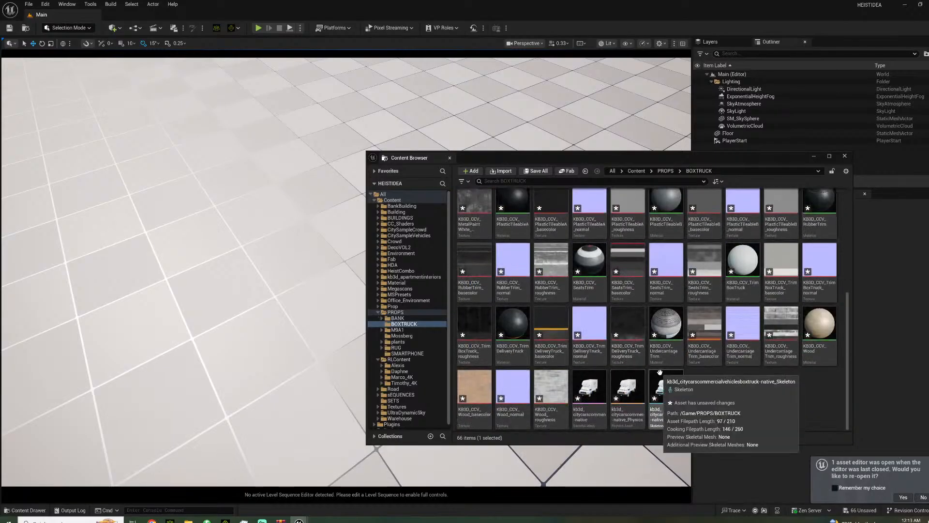
shift+click(660, 372)
key(ctrl+s)
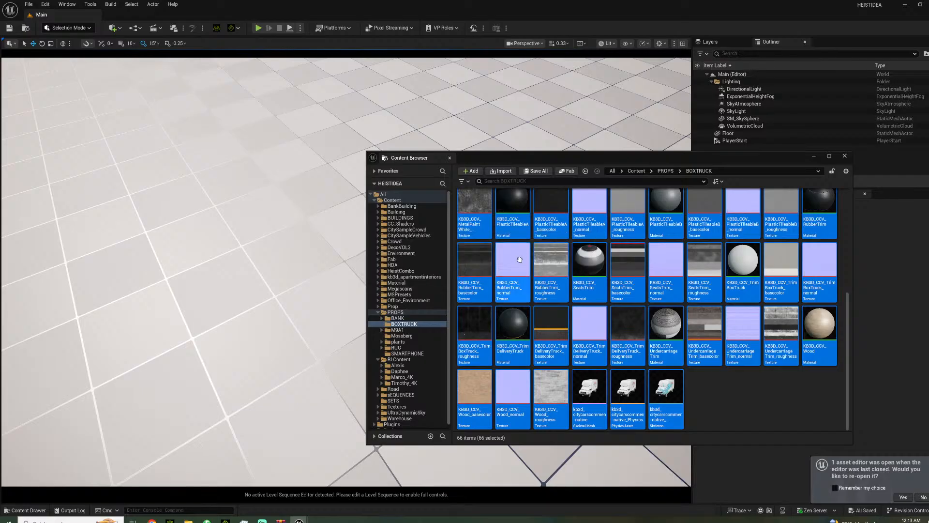
click(844, 156)
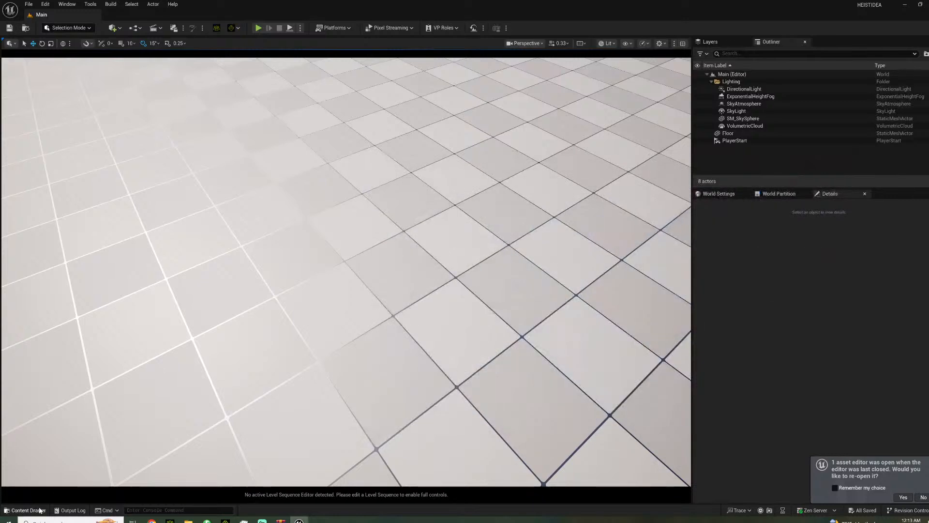
- Look through the project's CitySampleCrowd folder and the Prop folder's Blueprints and StreetLight subfolders for usable assets
click(24, 510)
scroll(71, 365, up, 2)
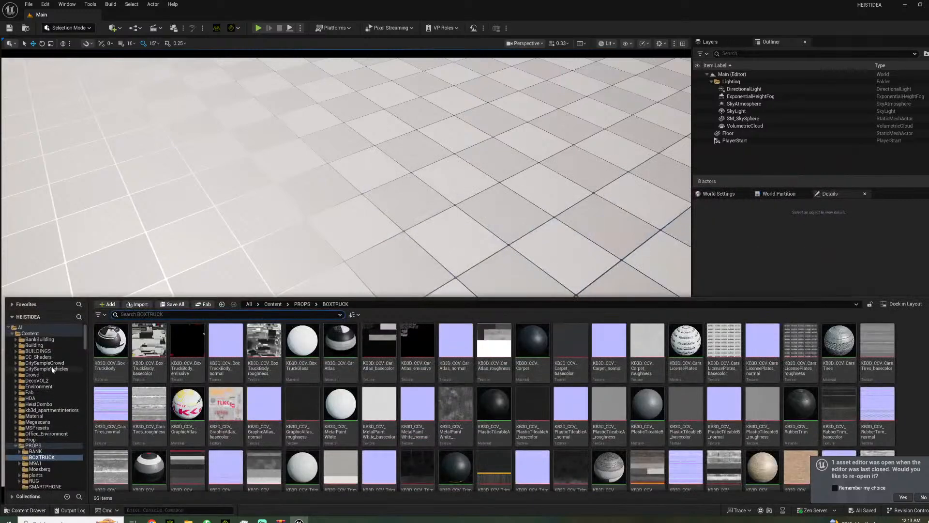
click(53, 369)
click(48, 363)
scroll(46, 436, down, 4)
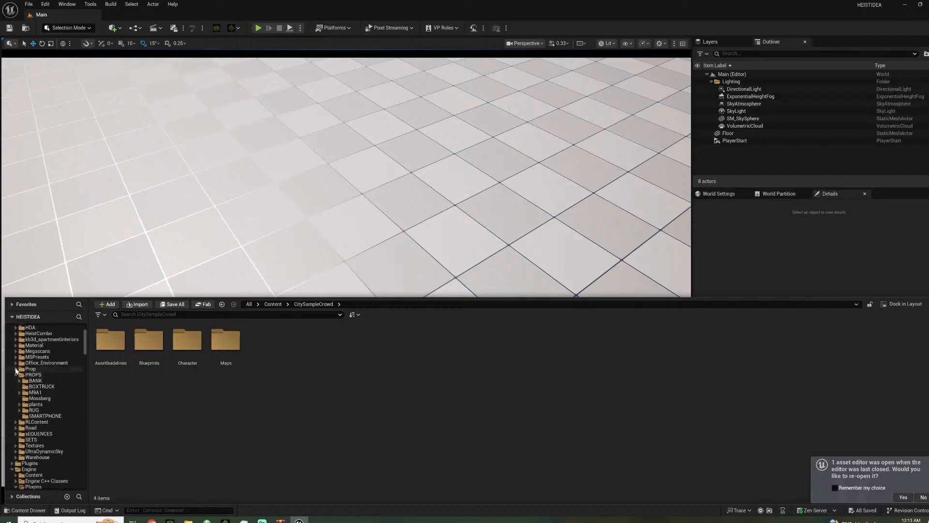
click(16, 369)
scroll(44, 432, down, 2)
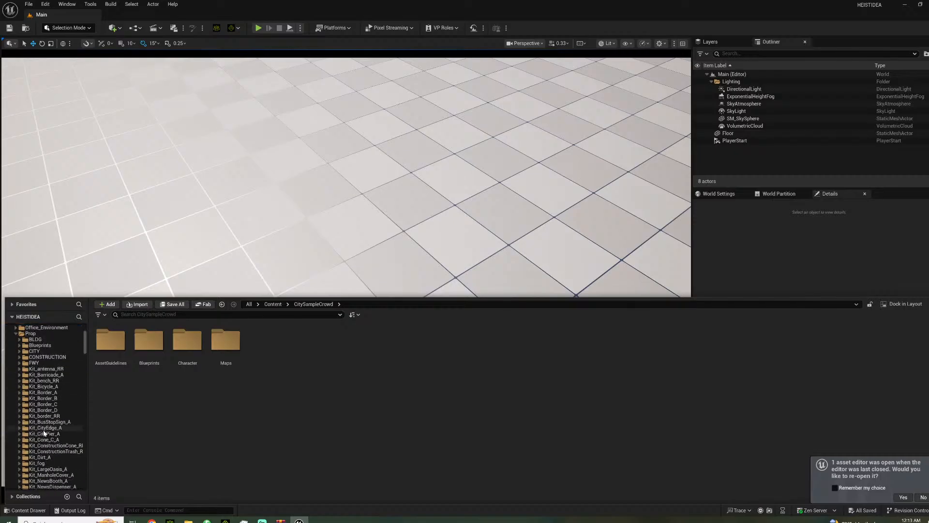
click(57, 357)
click(58, 345)
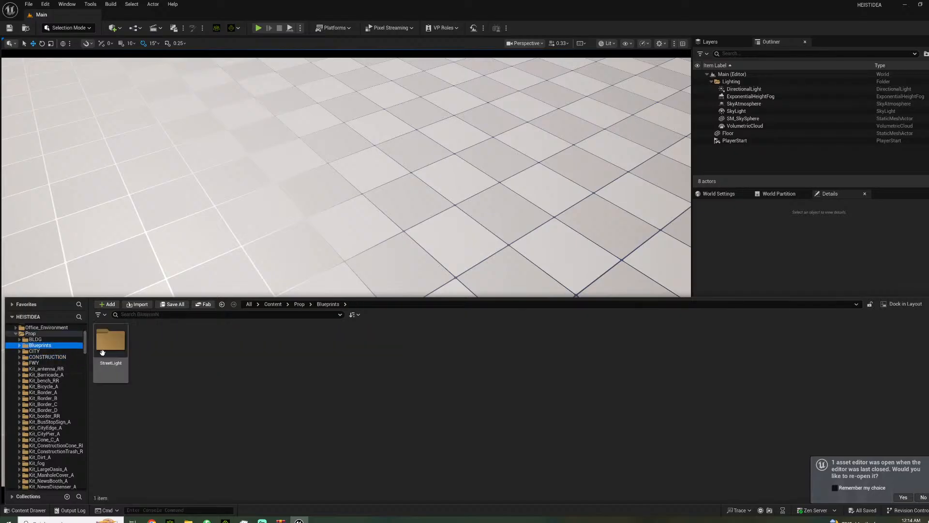
click(102, 346)
double_click(102, 345)
scroll(42, 400, up, 6)
- Create a level named INT_TRUCK in the SETS folder, save it and open it
click(30, 333)
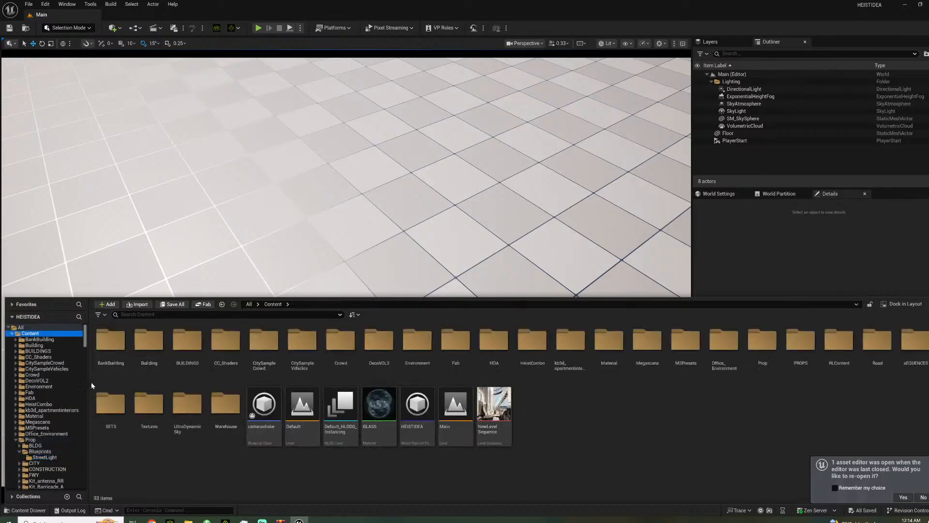
double_click(110, 404)
right_click(224, 356)
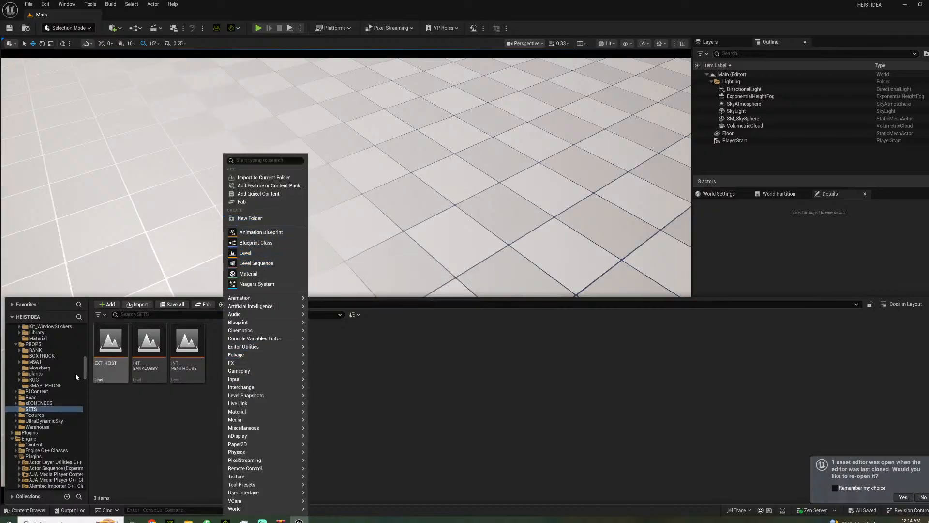
click(246, 253)
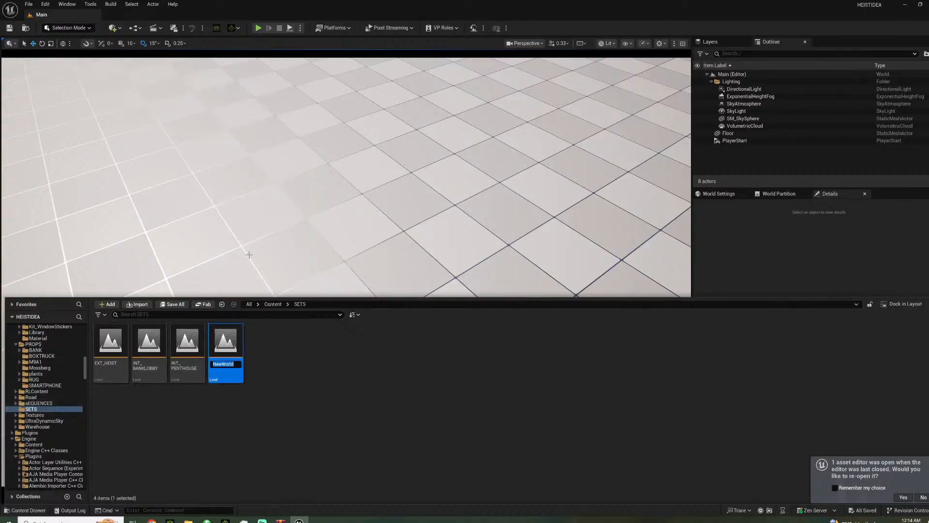
text(INT_TRUCK)
key(Return)
key(ctrl+s)
double_click(226, 344)
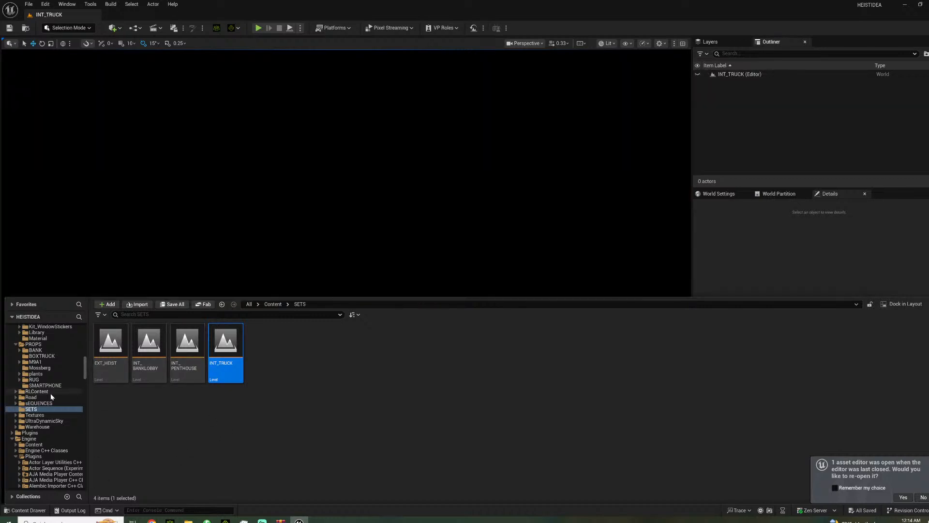
- Place the Ultra_Dynamic_Sky blueprint from the UltraDynamicSky Blueprints folder into the empty level
click(44, 421)
double_click(111, 343)
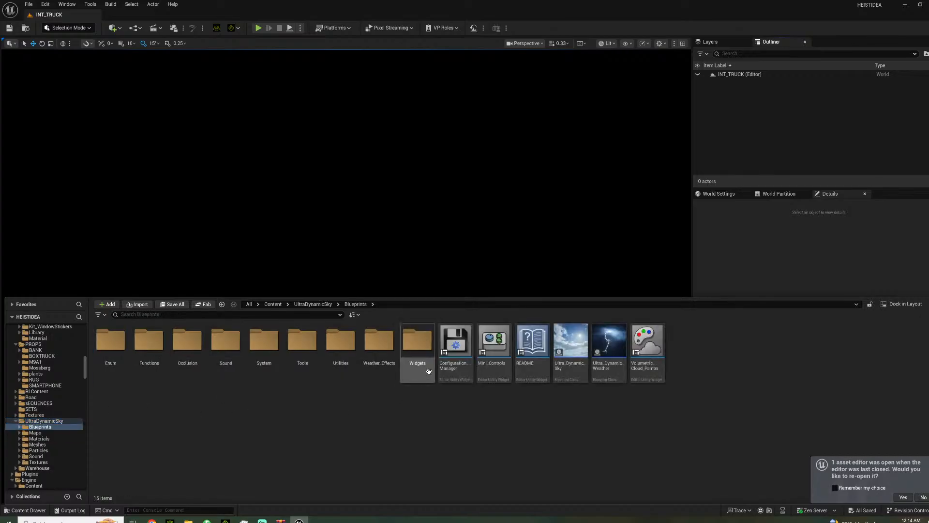
click(580, 326)
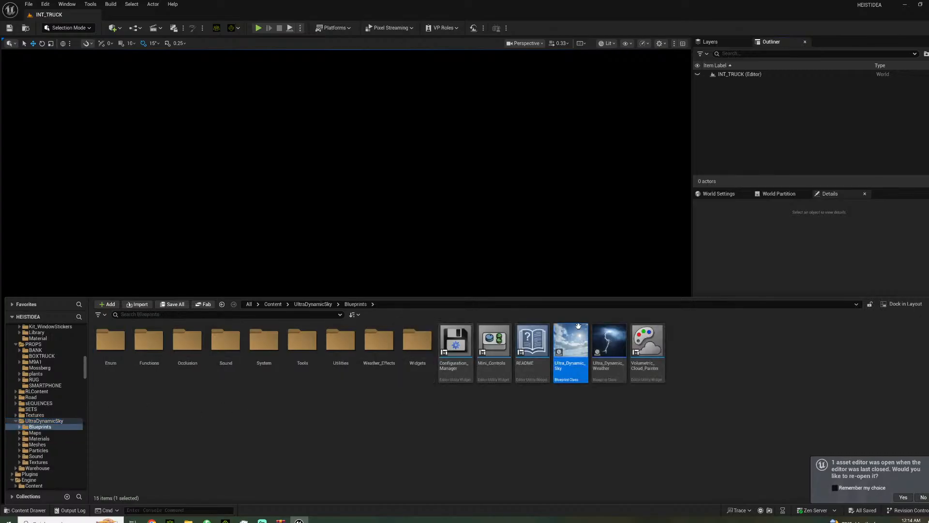
drag(459, 227, 460, 228)
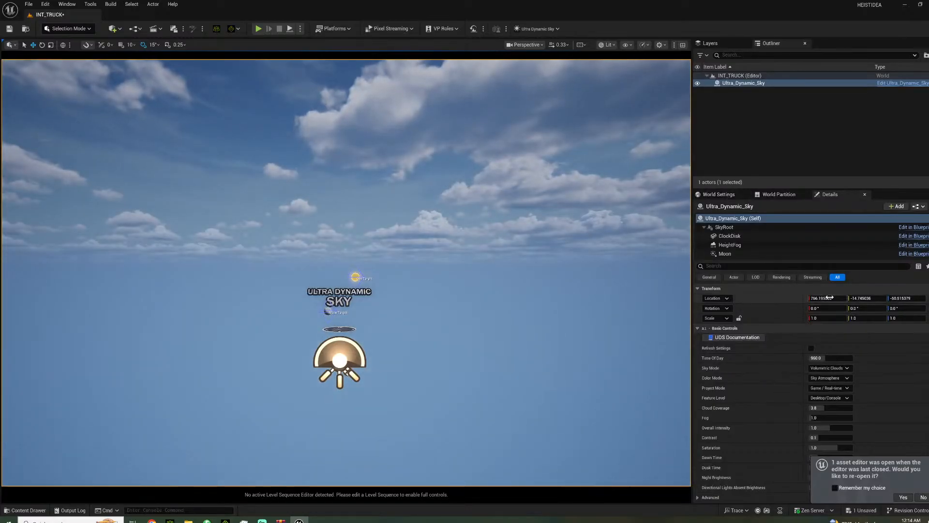
- Set the Ultra_Dynamic_Sky actor's location to 0, 0, 0
key(Tab)
text(0)
key(Tab)
text(0)
key(Return)
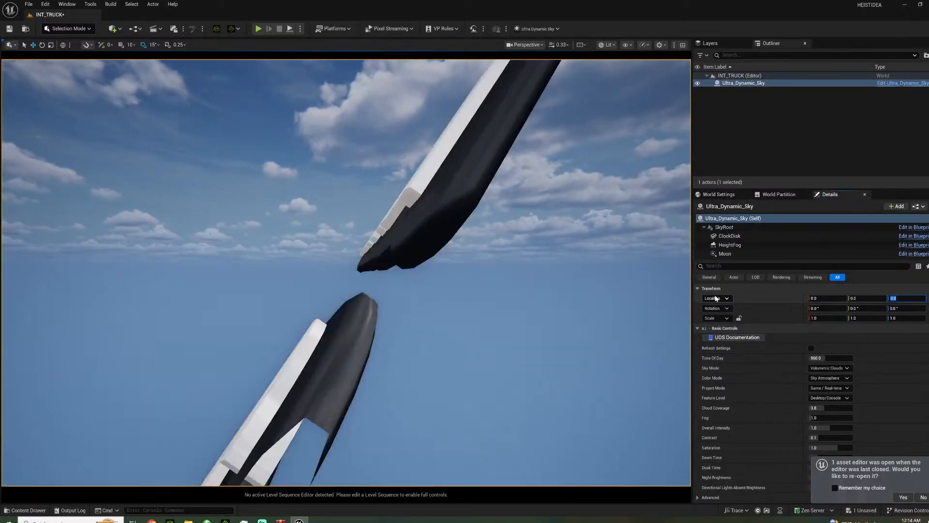
right_drag(346, 194, 193, 372)
key(s)
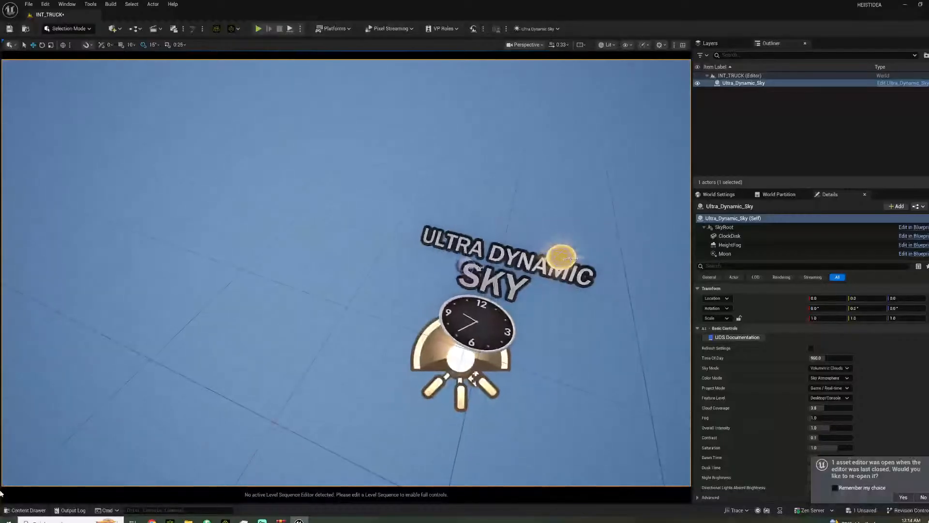
- Place the box truck skeletal mesh from the BOXTRUCK folder into the level
click(21, 510)
scroll(48, 455, up, 4)
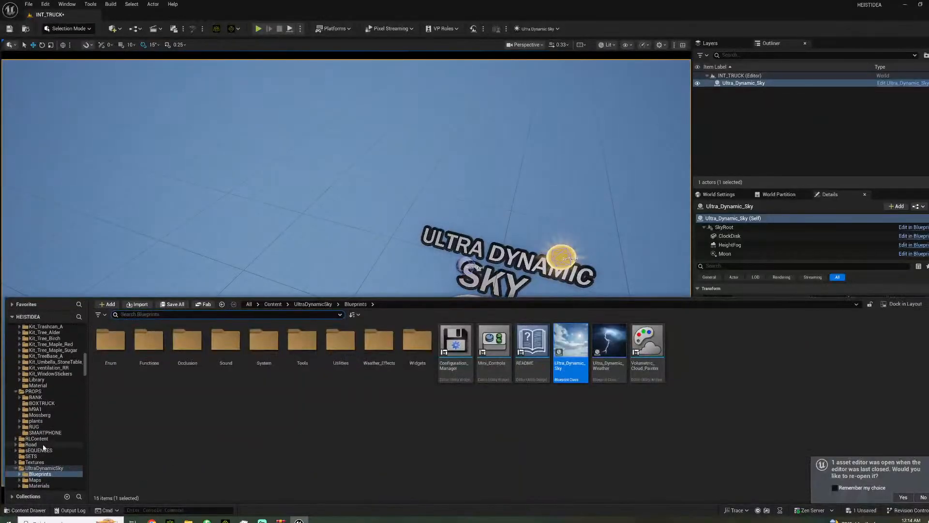
click(42, 403)
scroll(450, 437, down, 2)
scroll(450, 437, down, 1)
drag(99, 452, 475, 380)
right_drag(476, 378, 194, 339)
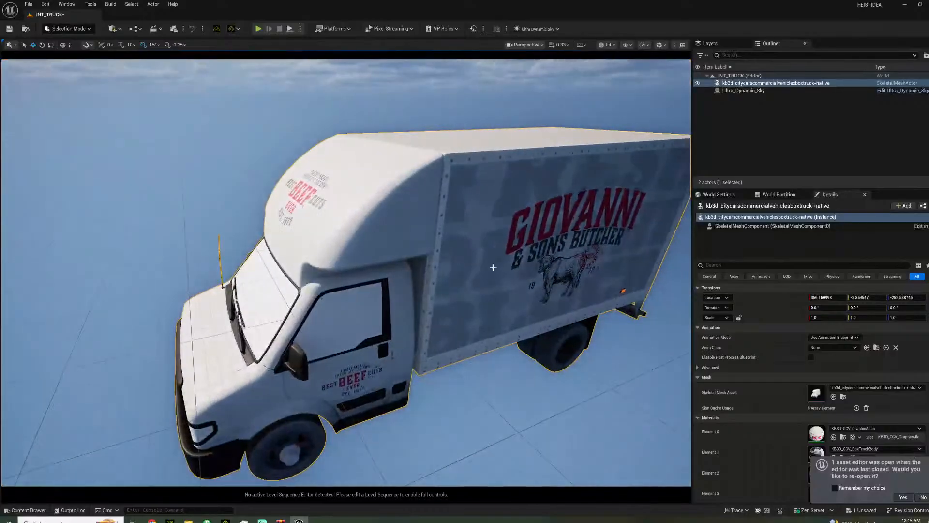
- Set the box truck's location to 0, 0, 0 and frame the whole truck in view
click(827, 297)
text(0)
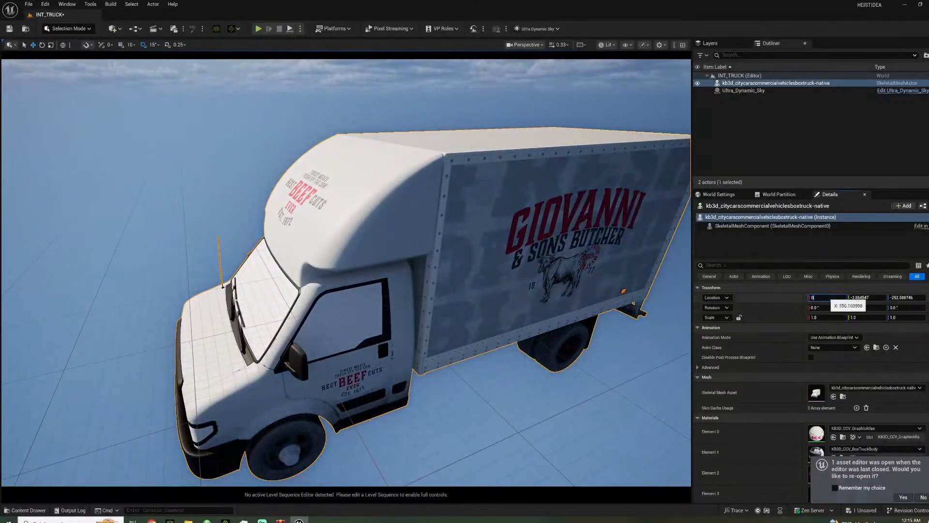
click(860, 296)
text(0)
click(894, 297)
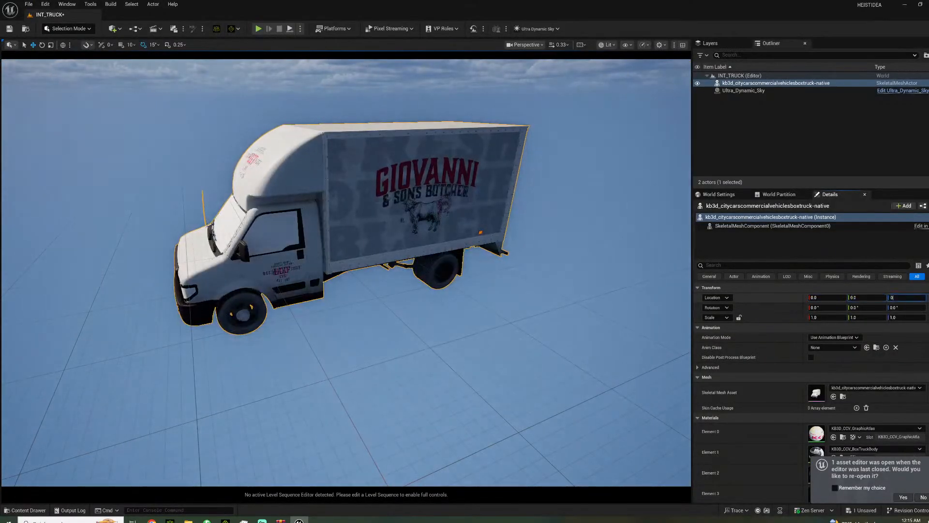
text(0)
key(Return)
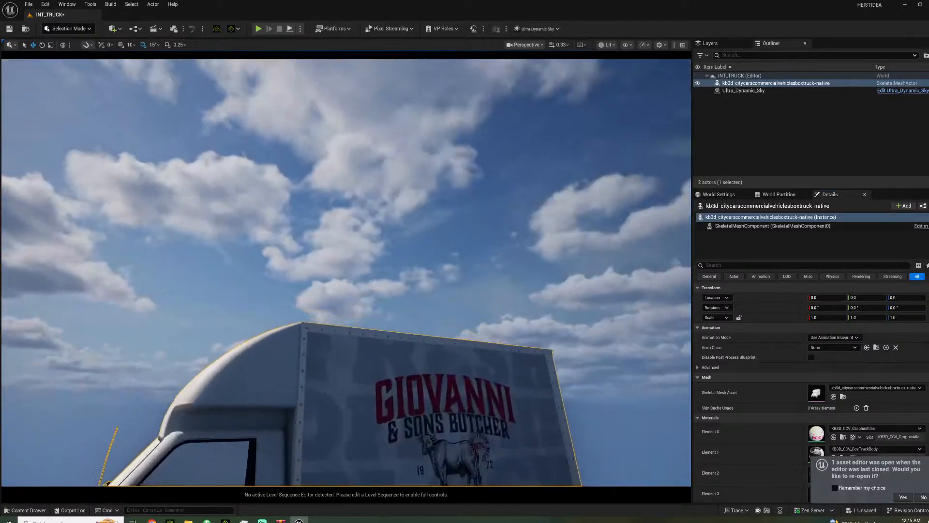
right_drag(346, 273, 346, 329)
key(s)
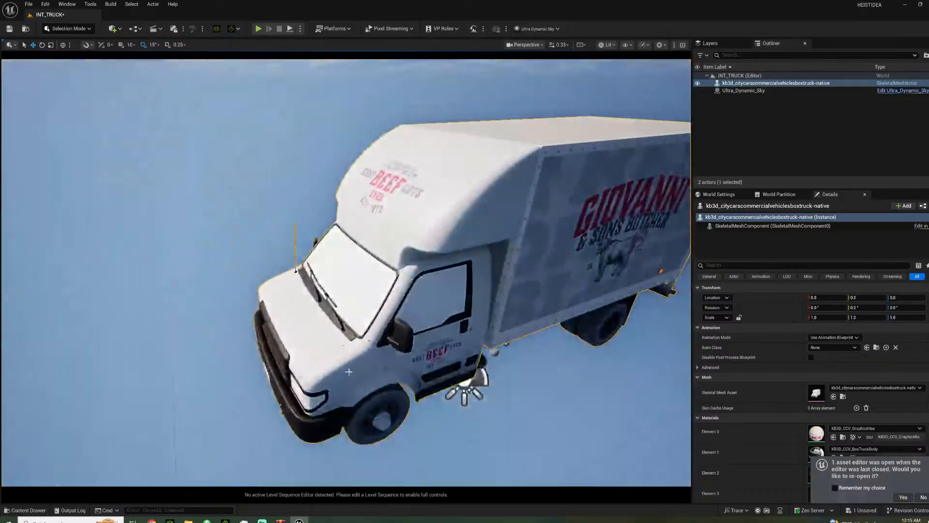
- Apply the GLASS material from PROPS/BANK/MATERIALS to the box truck's windows
click(34, 510)
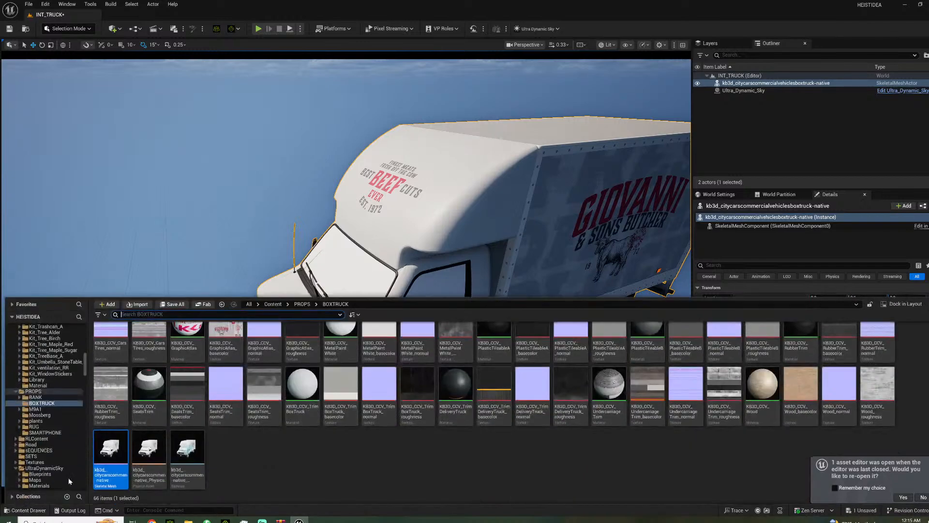
scroll(67, 449, down, 3)
scroll(56, 388, up, 2)
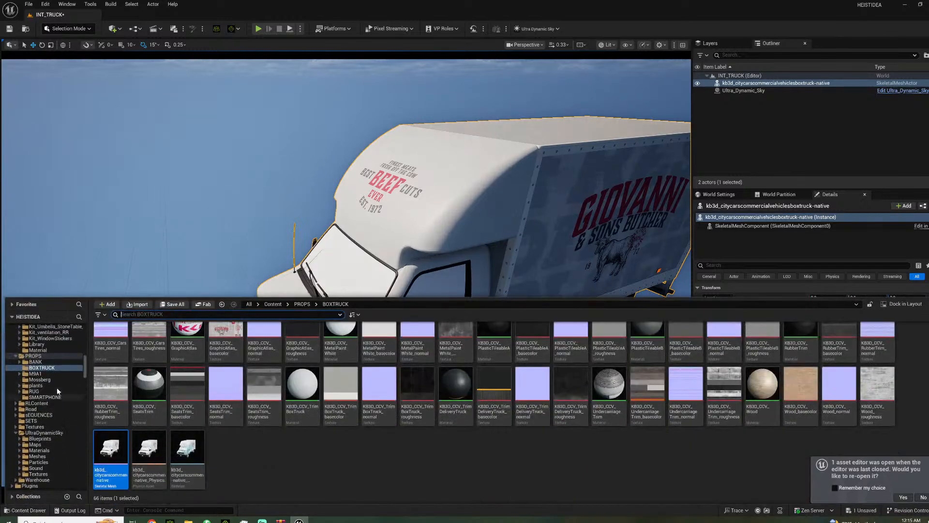
click(37, 361)
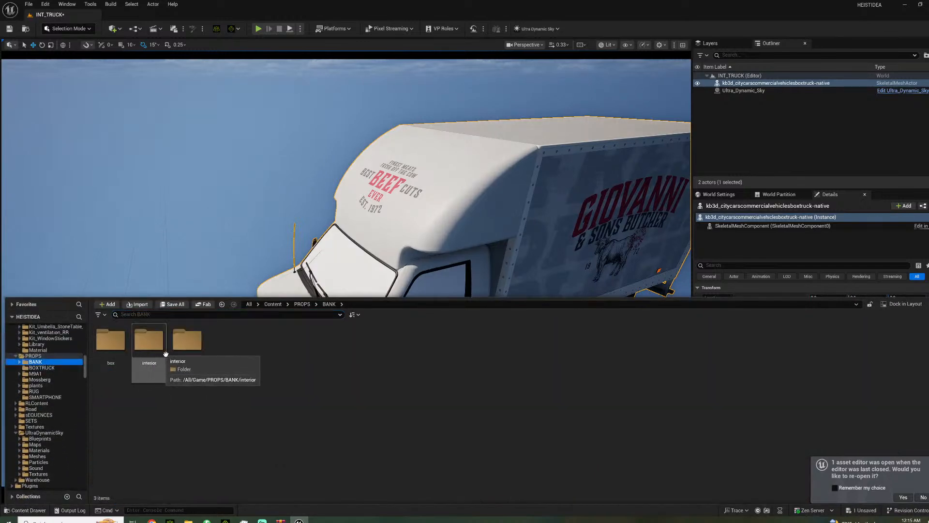
double_click(191, 361)
drag(459, 350, 346, 275)
right_drag(245, 244, 219, 275)
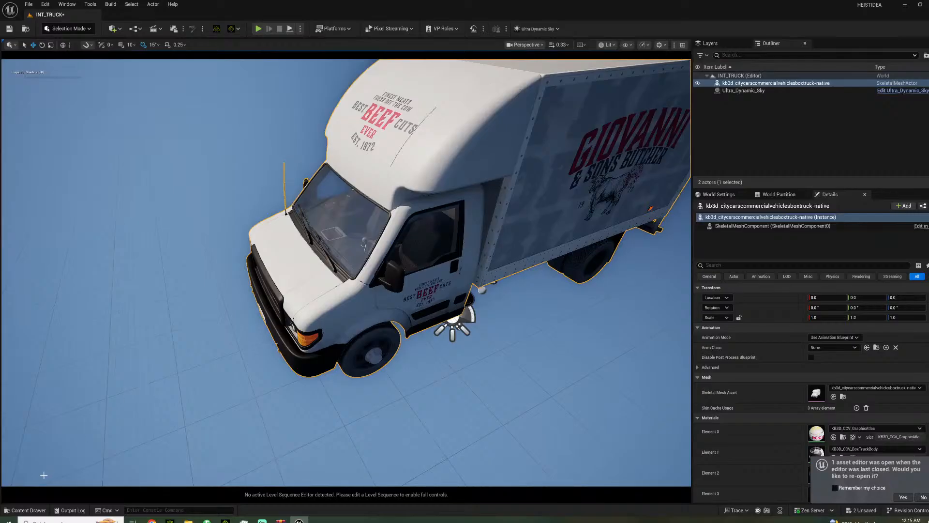
- Open the KB3D_CCV_BoxTruckBody material from the BOXTRUCK folder and make it two-sided
click(29, 509)
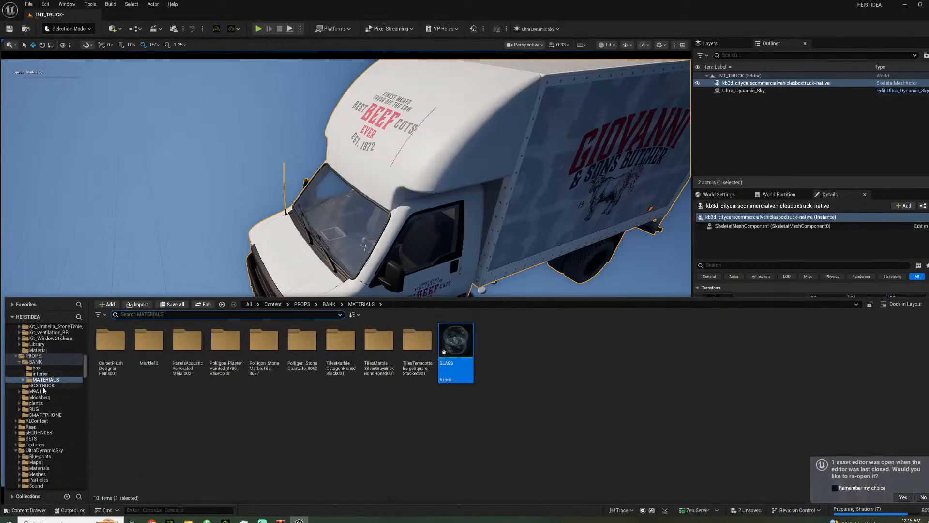
click(42, 385)
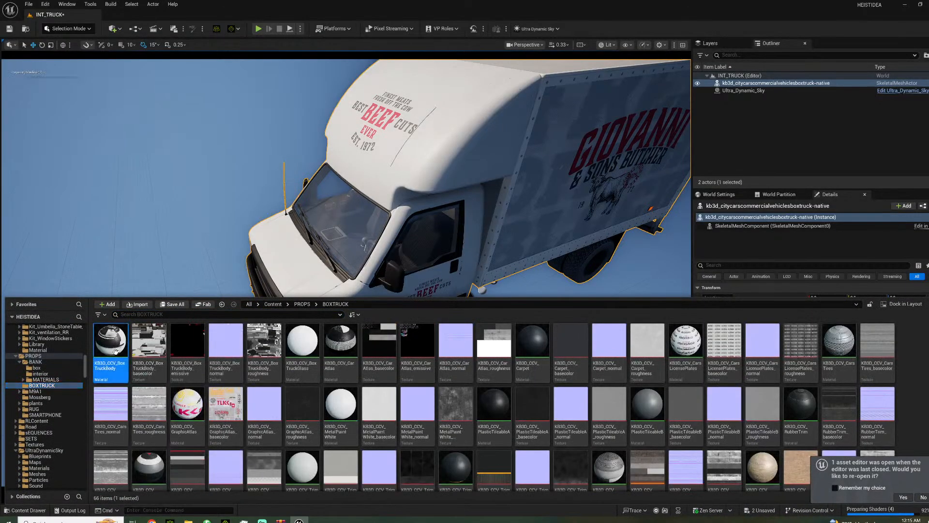
double_click(115, 352)
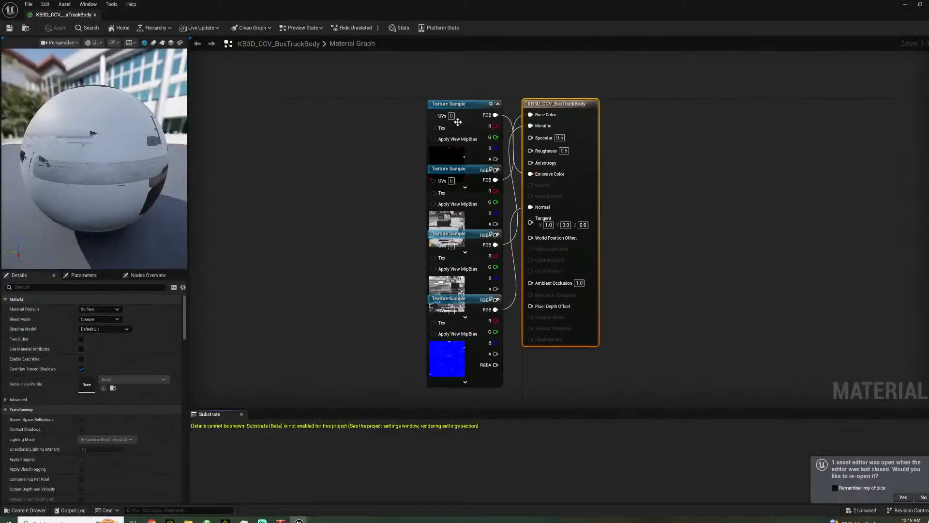
drag(104, 172, 66, 154)
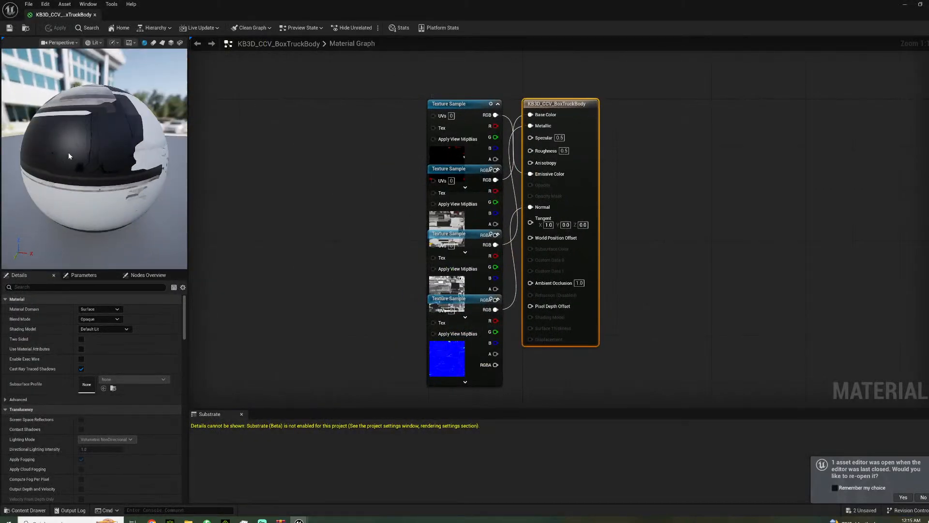
scroll(67, 159, up, 3)
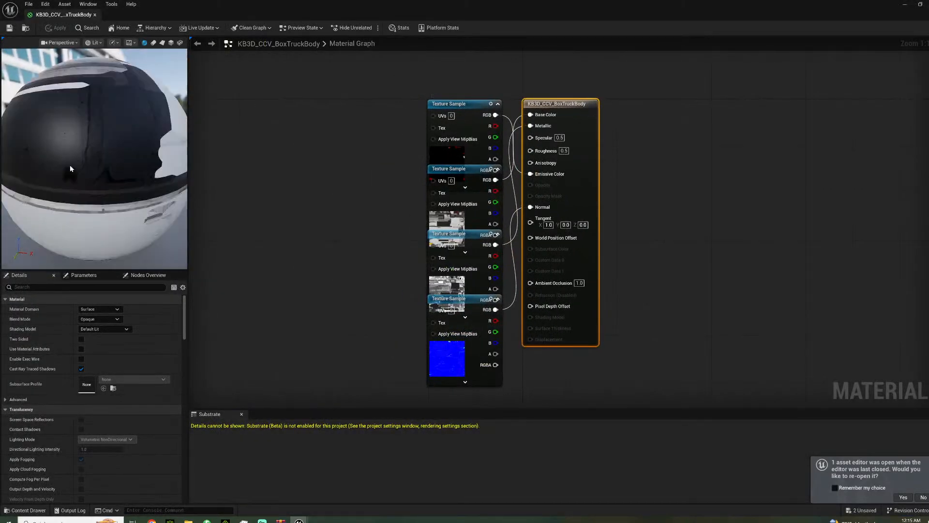
click(82, 339)
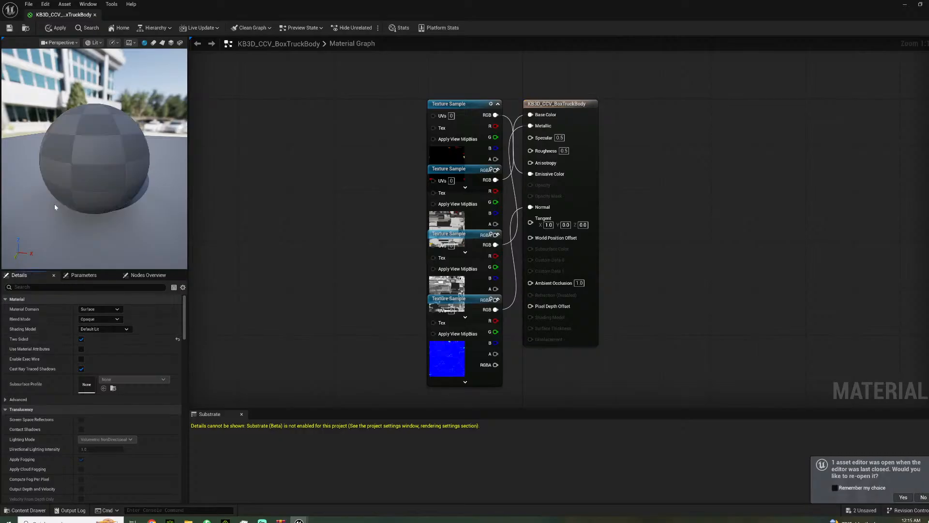
- Inspect the truck body's roughness texture, then close the editor and apply the material changes
click(455, 236)
double_click(88, 405)
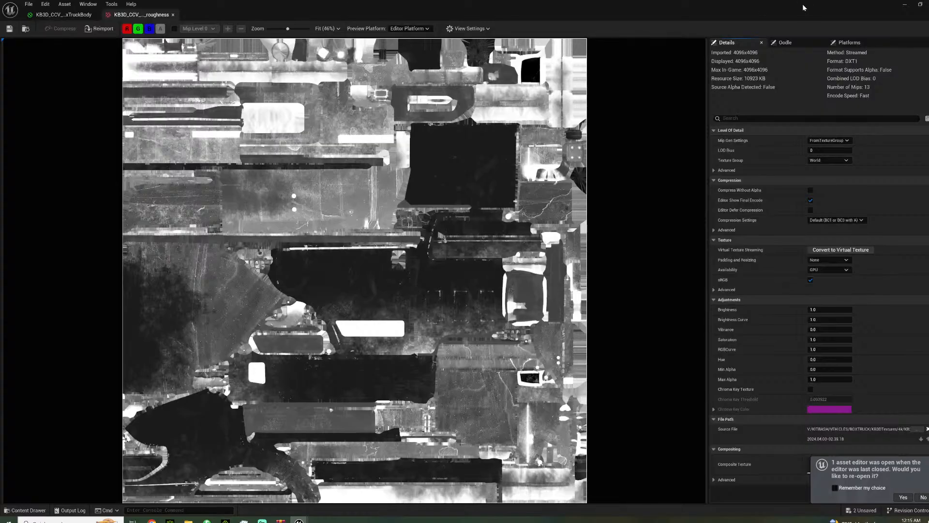
click(928, 4)
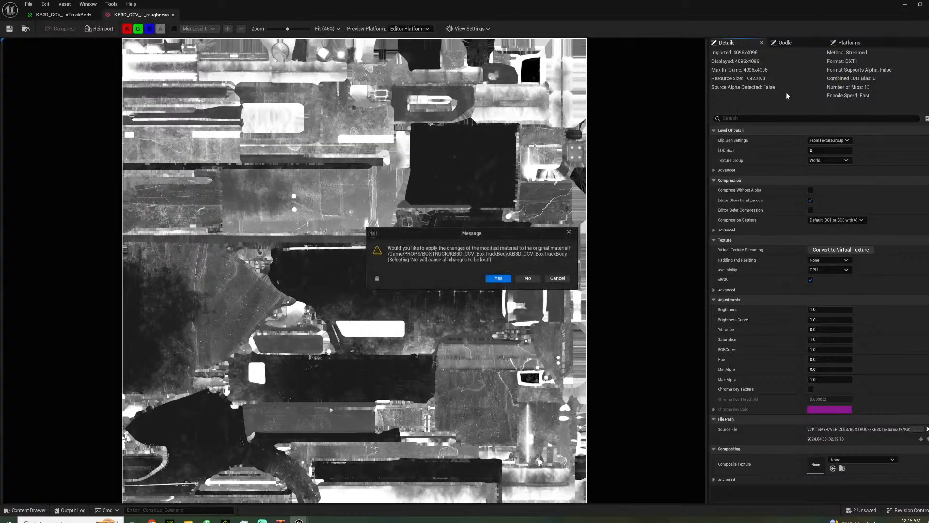
click(499, 278)
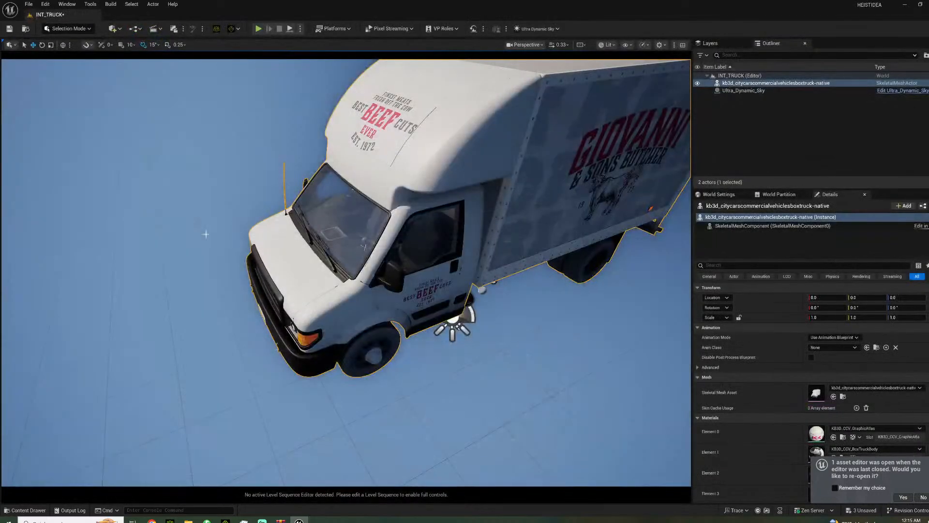
- Open the box truck's KB3D_CCV_MetalPaintWhite material, make it two-sided, and save it
right_drag(345, 224, 388, 206)
key(w)
scroll(793, 414, down, 10)
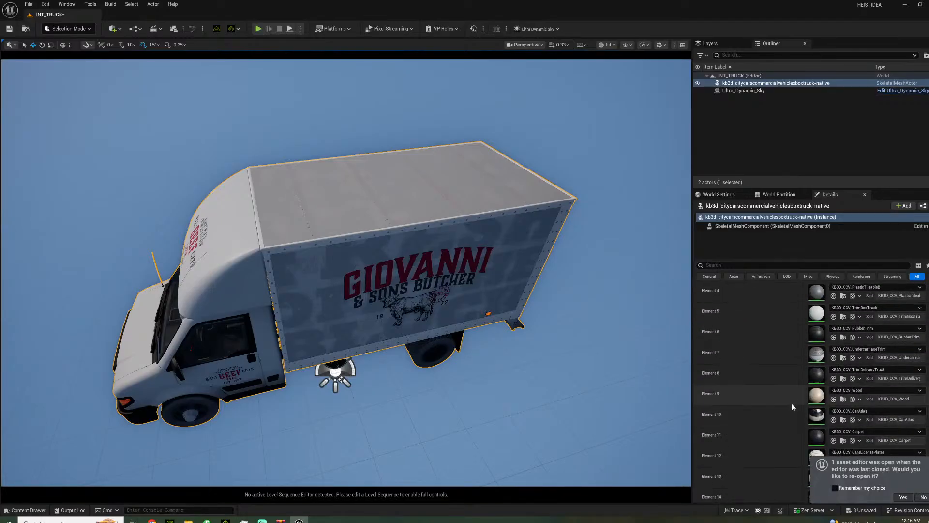
scroll(794, 386, down, 4)
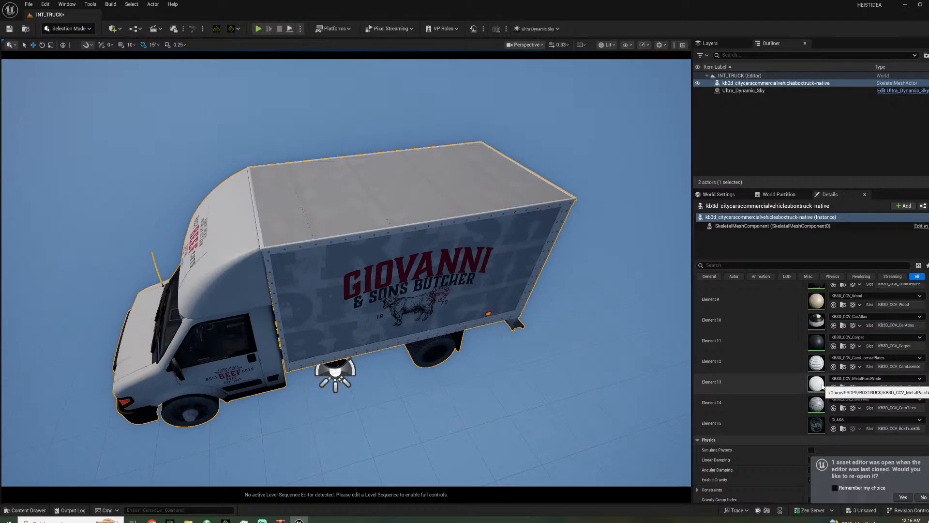
double_click(816, 383)
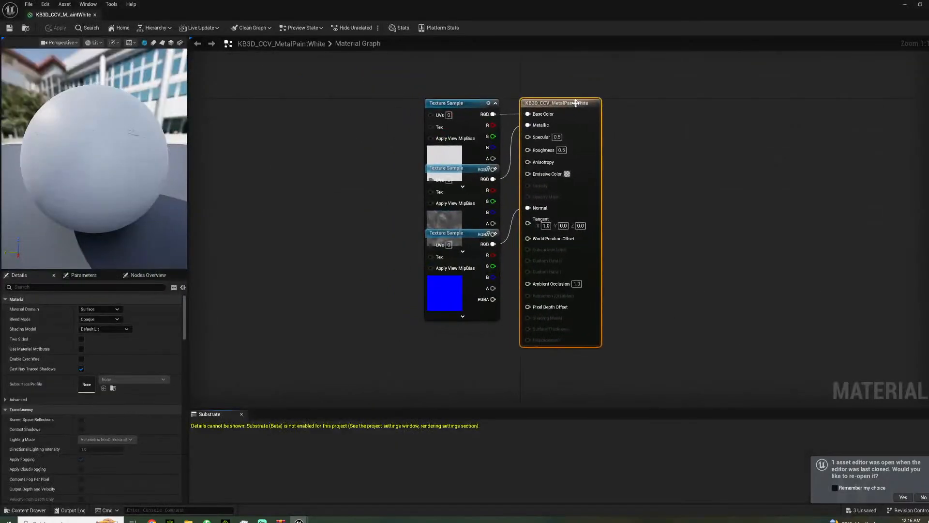
click(28, 510)
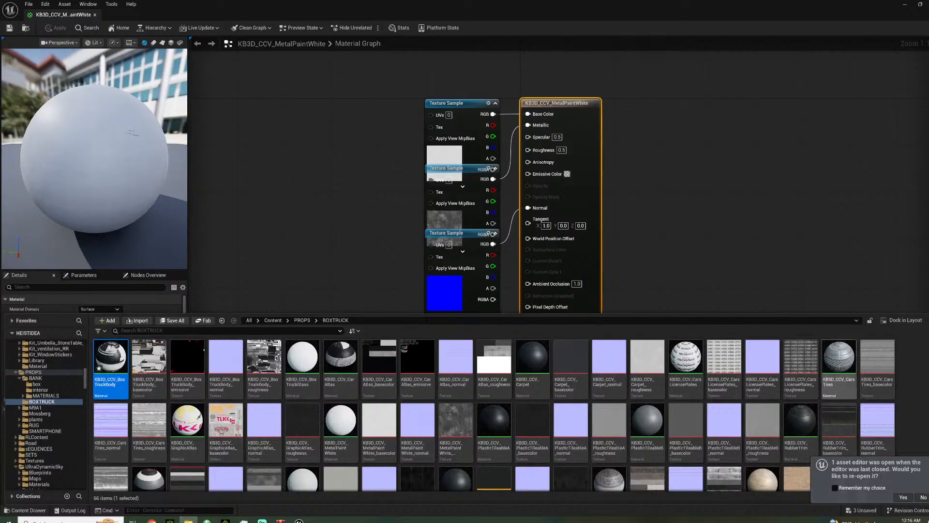
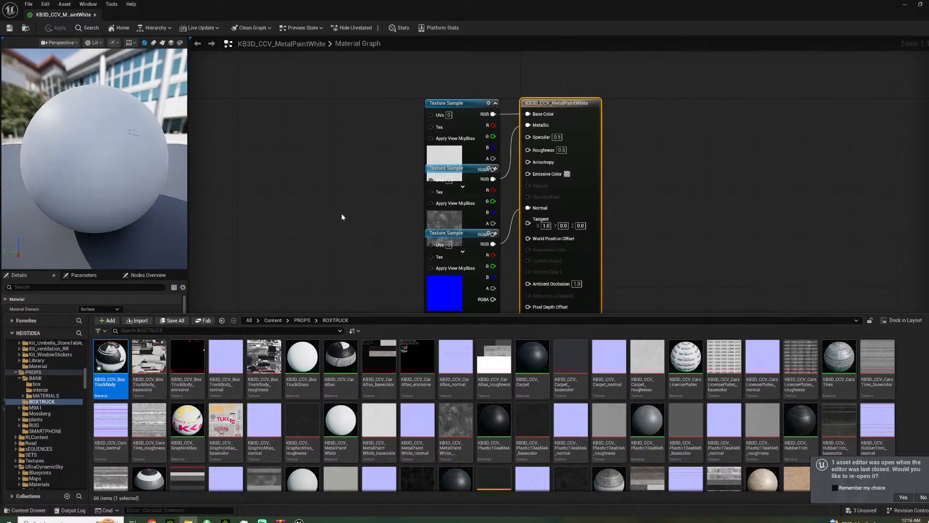
right_drag(341, 217, 336, 193)
click(81, 339)
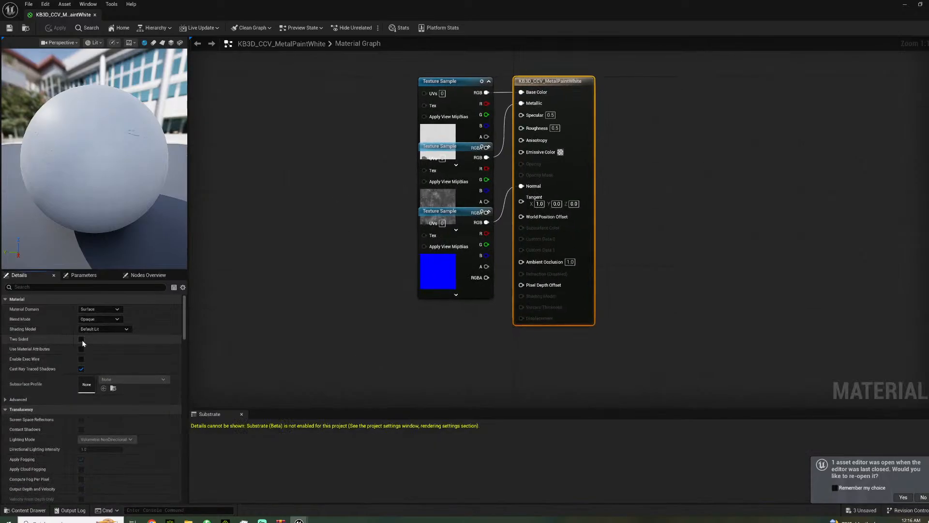
click(10, 27)
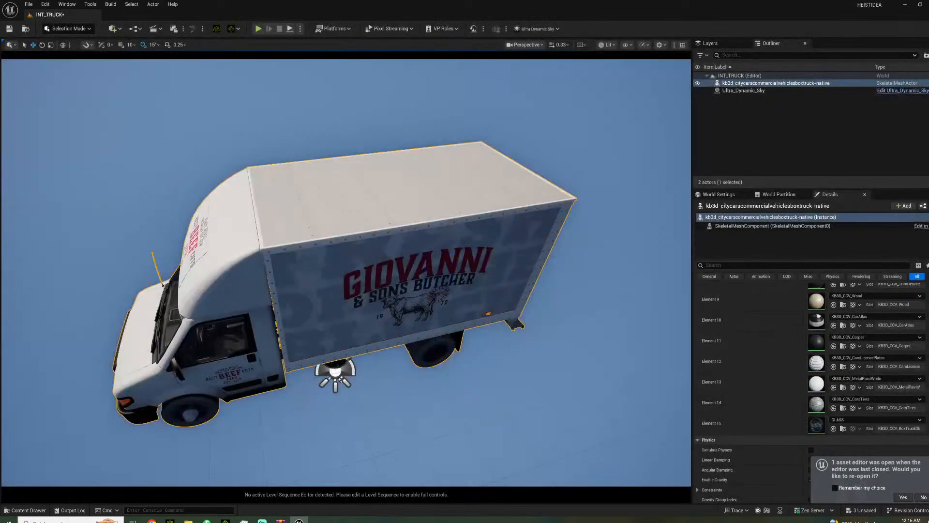
- Inspect the truck's cargo interior and ceiling from inside, then check the roof from outside
scroll(332, 371, up, 10)
scroll(333, 370, up, 10)
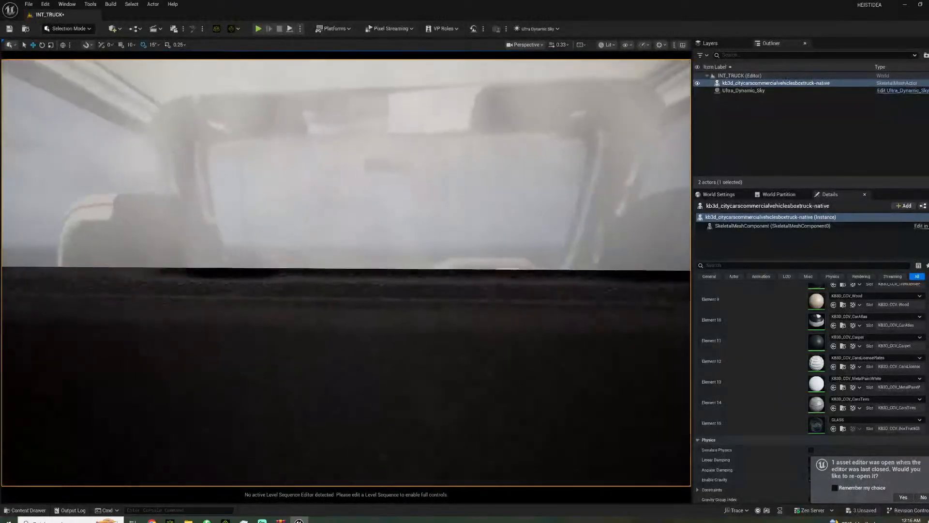
scroll(332, 371, up, 10)
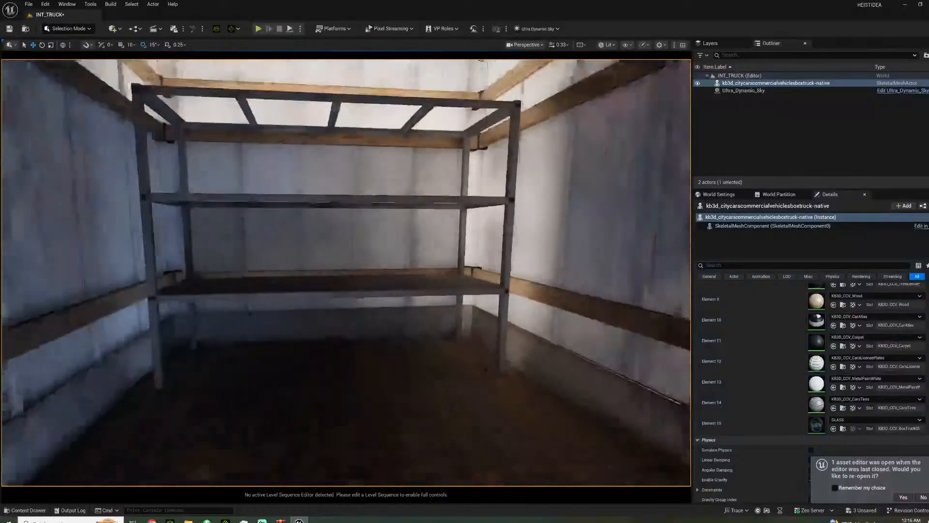
key(s)
right_drag(332, 371, 445, 146)
key(w)
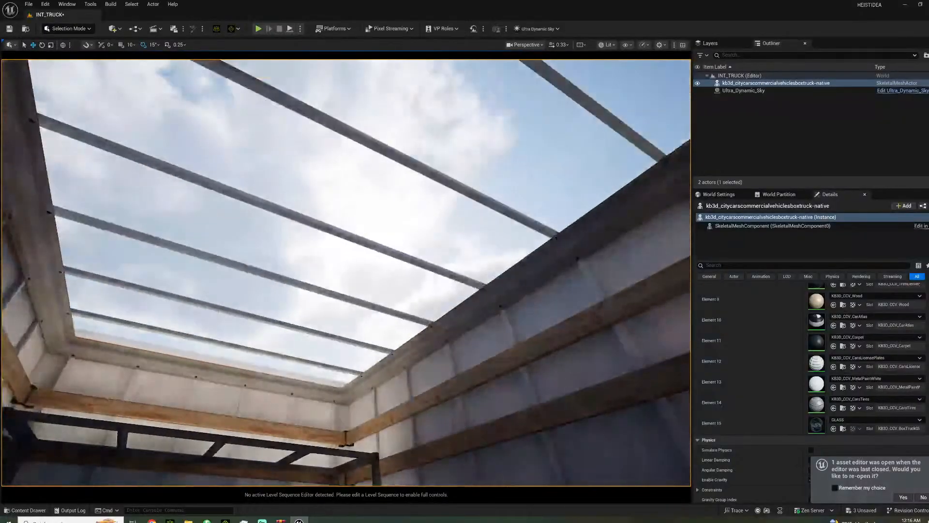
key(s)
right_drag(502, 206, 477, 358)
key(w)
key(s)
- Open the KB3D_CCV_UndercarriageTrim material, make it two-sided, save it, and close its editor
scroll(813, 360, up, 2)
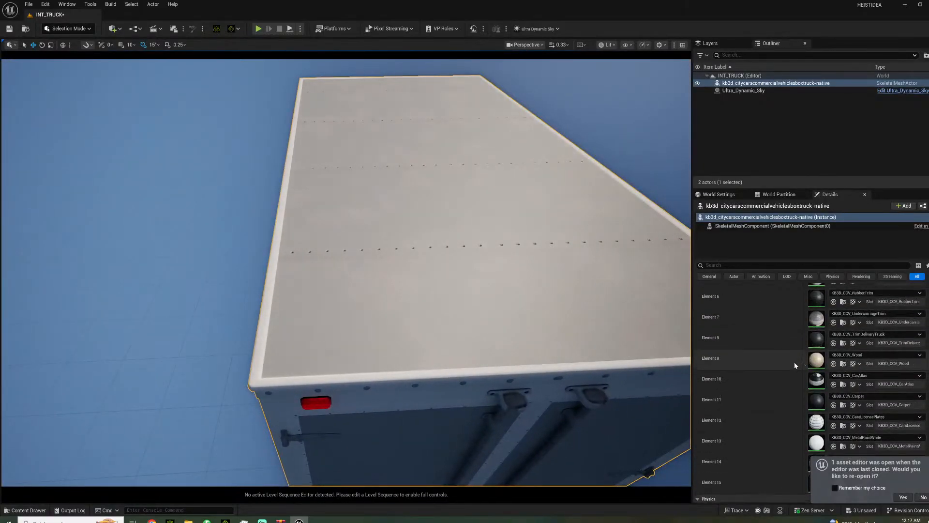
scroll(813, 358, up, 2)
double_click(817, 331)
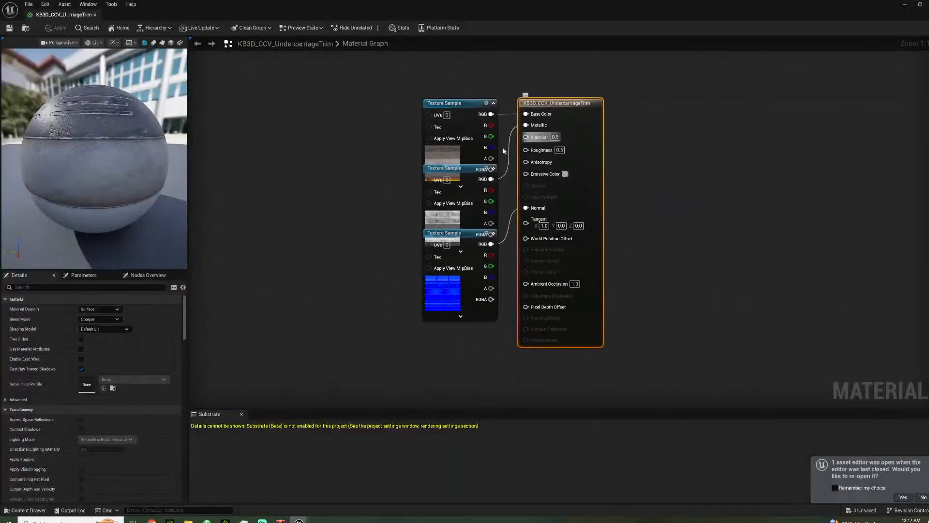
click(82, 338)
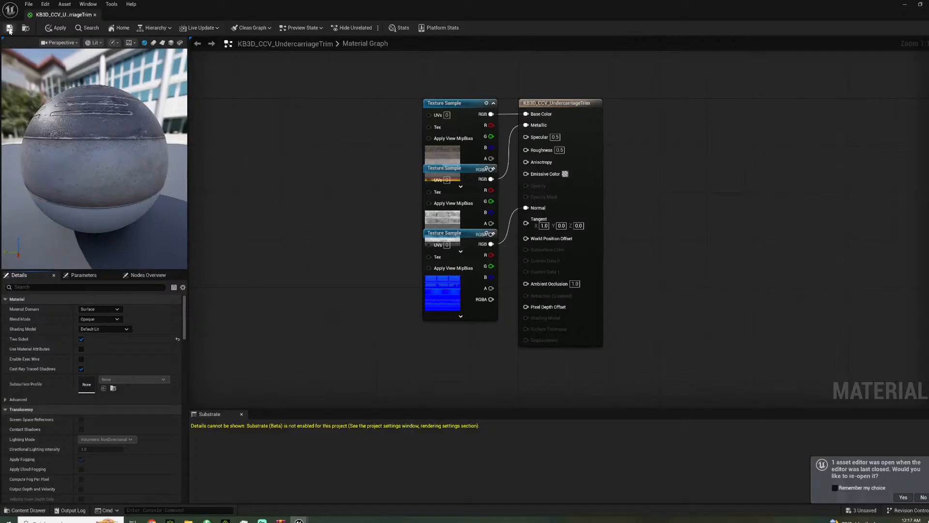
click(94, 15)
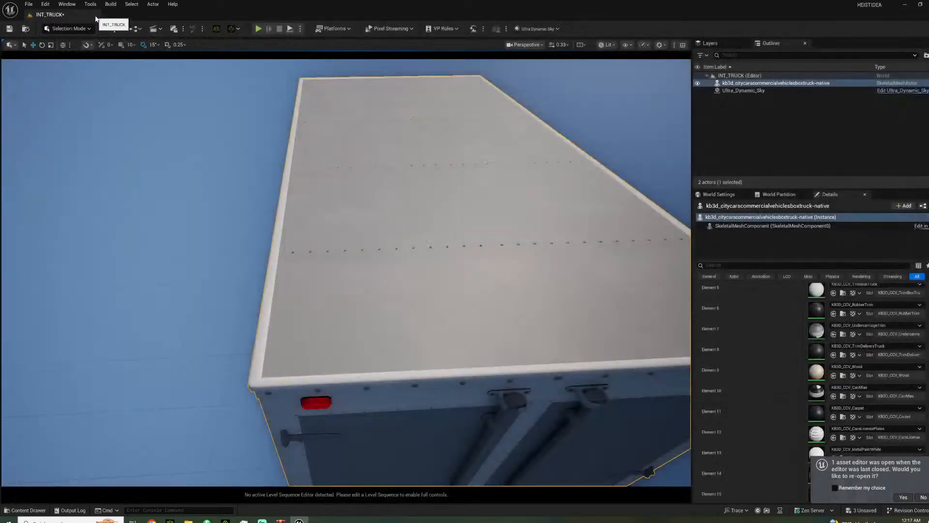
- Make the KB3D_CCV_TrimBoxTruck material two-sided, save it, and save the INT_TRUCK level
key(w)
mouse_move(175, 161)
right_down()
mouse_move(175, 107)
mouse_move(176, 177)
right_up()
key(s)
scroll(830, 340, up, 2)
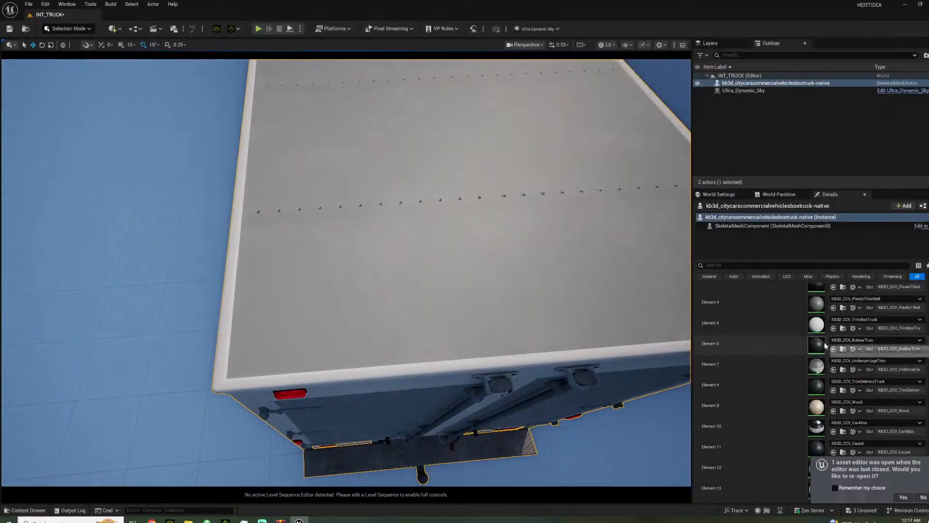
double_click(816, 337)
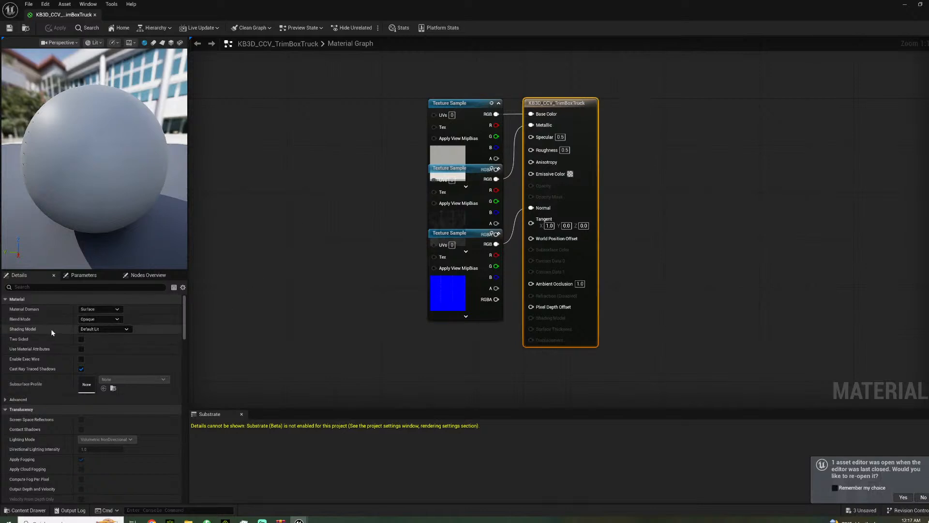
click(80, 339)
click(10, 29)
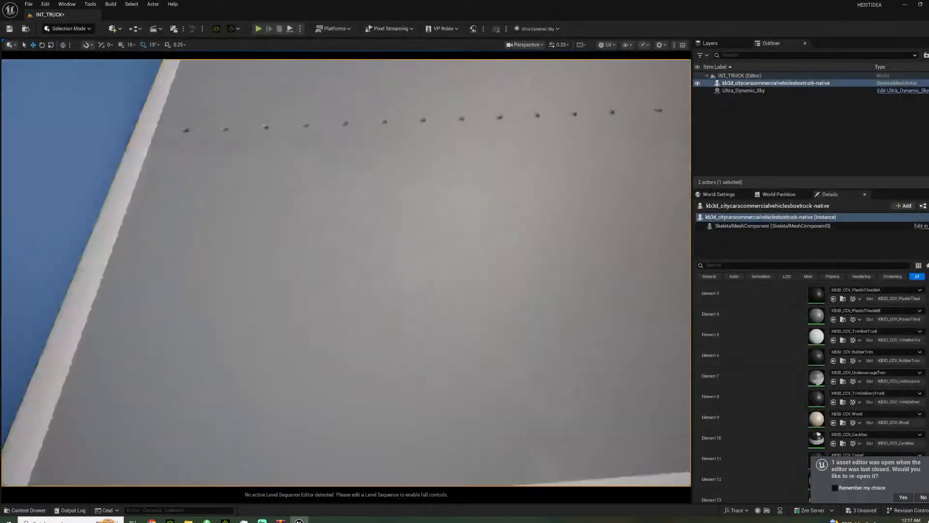
right_drag(346, 272, 479, 339)
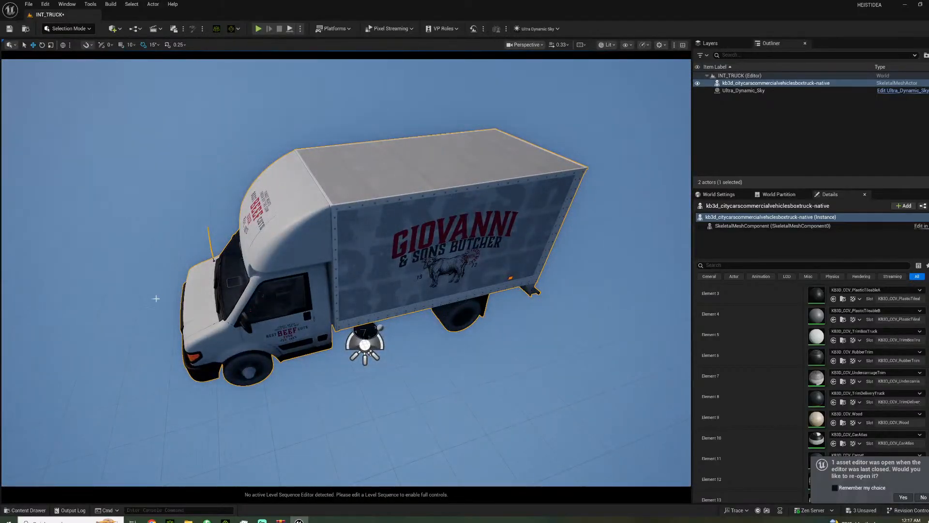
key(ctrl+s)
- Search all project content for "seat" and view the truck's interior and exterior
right_drag(159, 285, 291, 319)
click(28, 510)
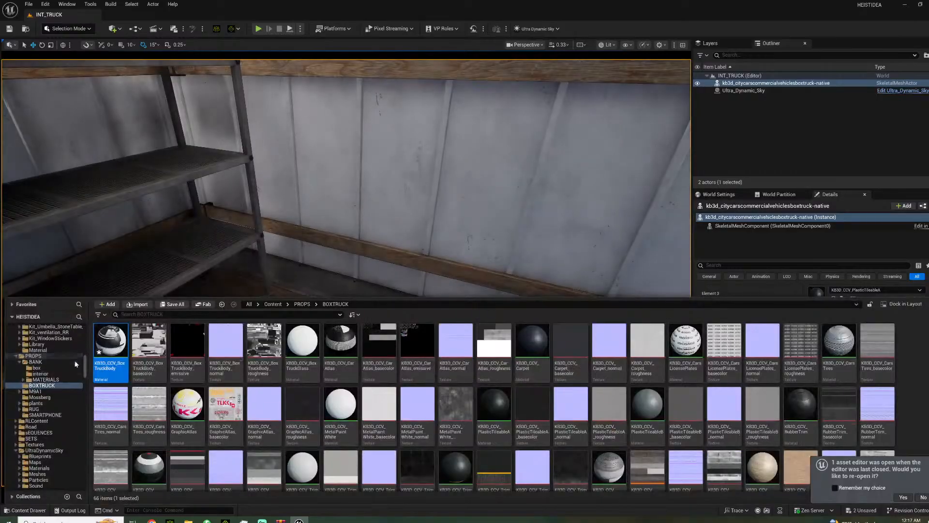
click(30, 328)
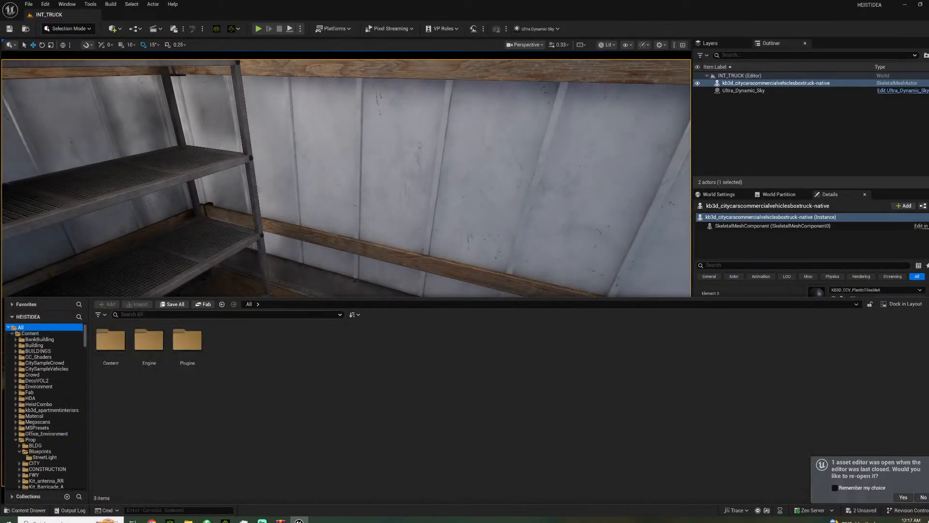
text(seat)
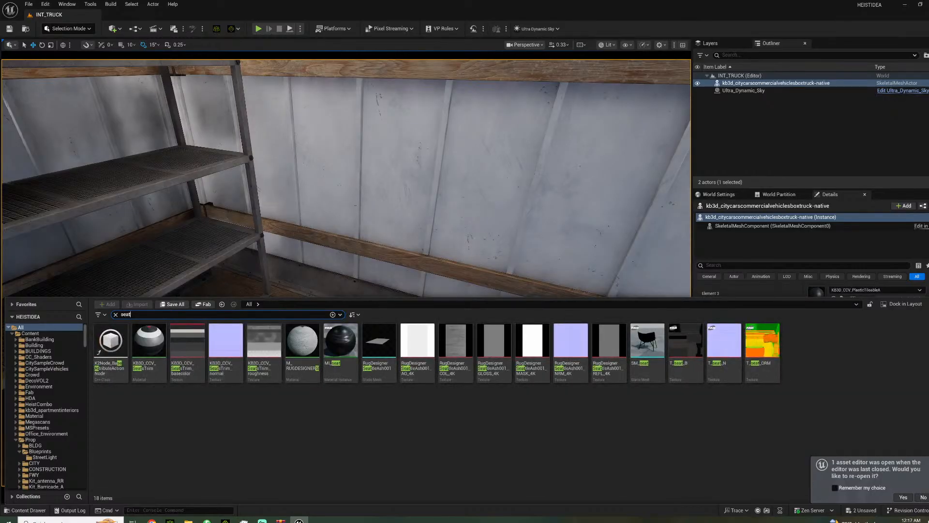
right_drag(346, 193, 249, 211)
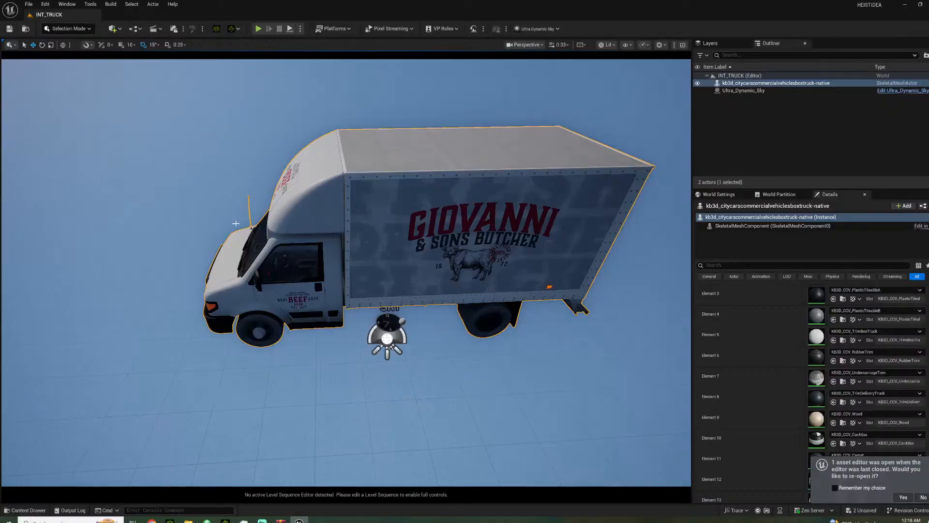
- Add a cube to the level and move it along X to about 172, outside the truck cab
click(120, 30)
mouse_move(152, 101)
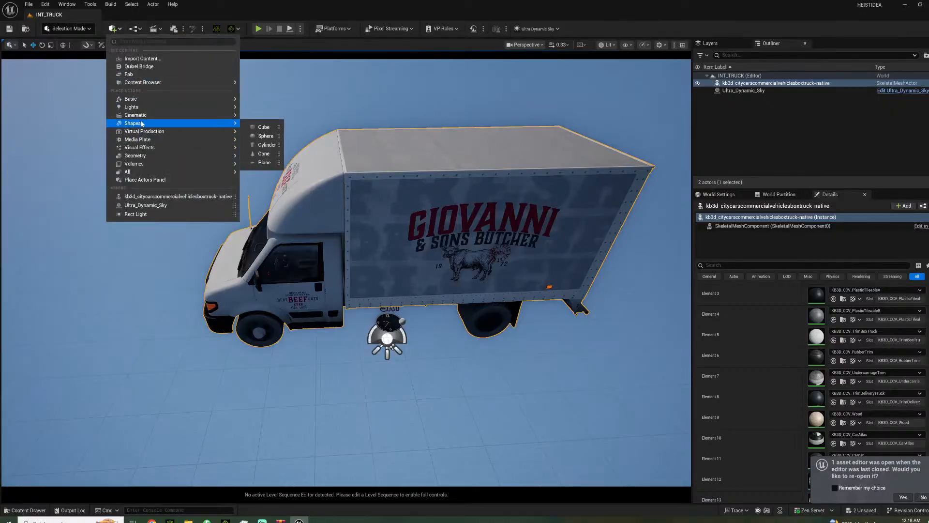
click(263, 127)
right_drag(346, 272, 406, 305)
right_drag(345, 272, 351, 241)
key(s)
key(r)
key(w)
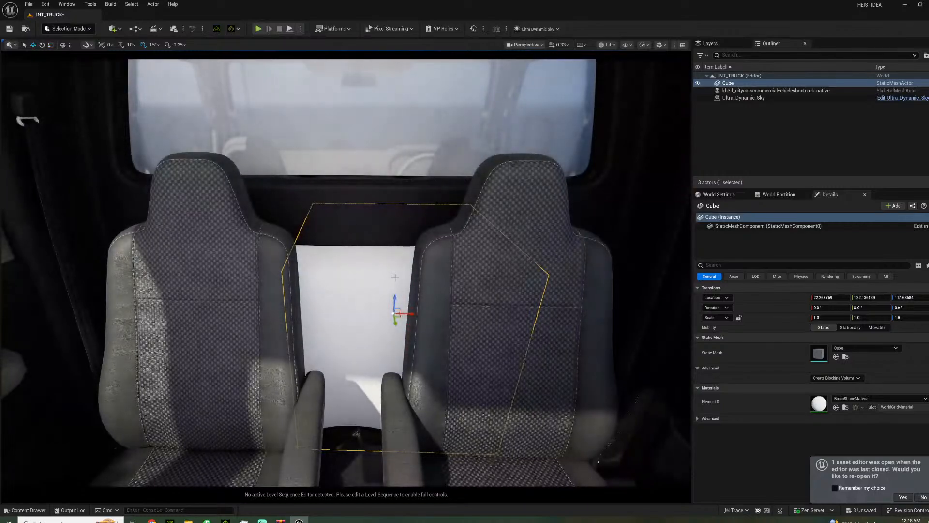
drag(409, 314, 678, 317)
key(f)
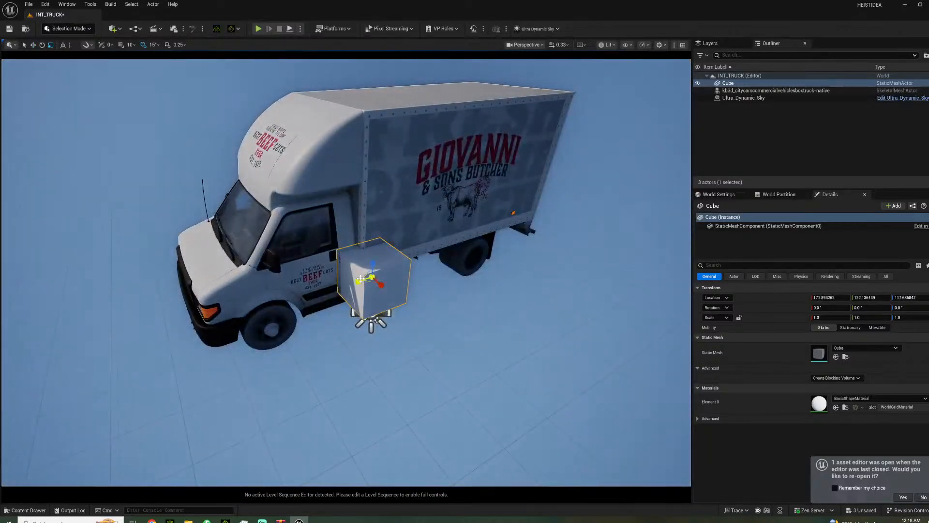
- Scale the cube into a thin wall of about 0.26 × 21.65 × 11.6 beside the truck, at about X 225, Y -73, Z 92
drag(360, 279, 409, 393)
drag(432, 286, 617, 253)
right_drag(616, 253, 497, 291)
key(s)
key(a)
key(w)
drag(471, 235, 491, 237)
key(d)
right_drag(491, 237, 334, 333)
key(s)
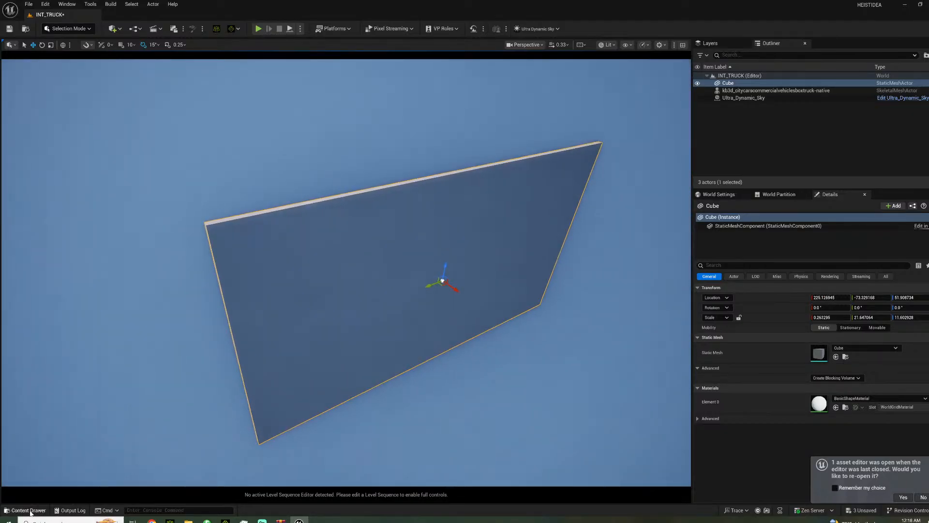
- Clear the seat search, collapse the Prop folder, and open PROPS/BANK/MATERIALS
click(29, 511)
click(19, 333)
click(33, 328)
click(115, 314)
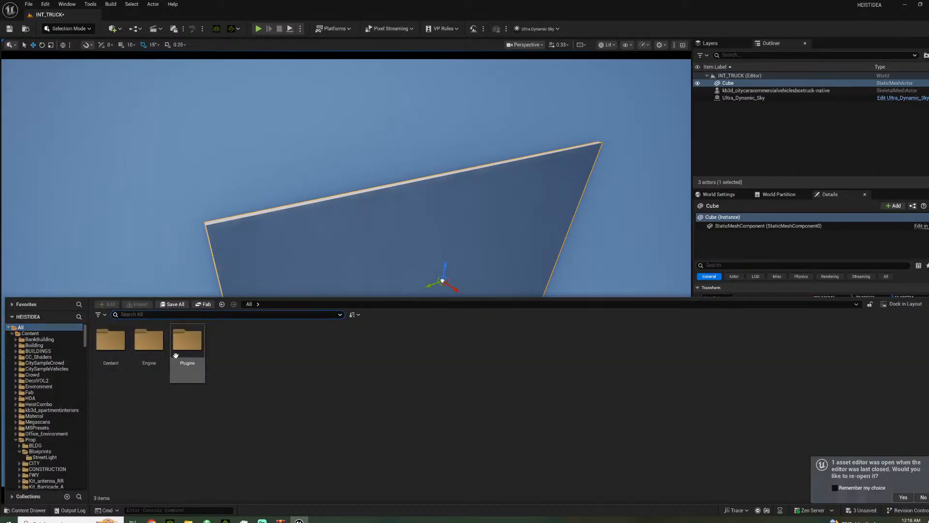
scroll(35, 436, down, 5)
scroll(46, 381, up, 1)
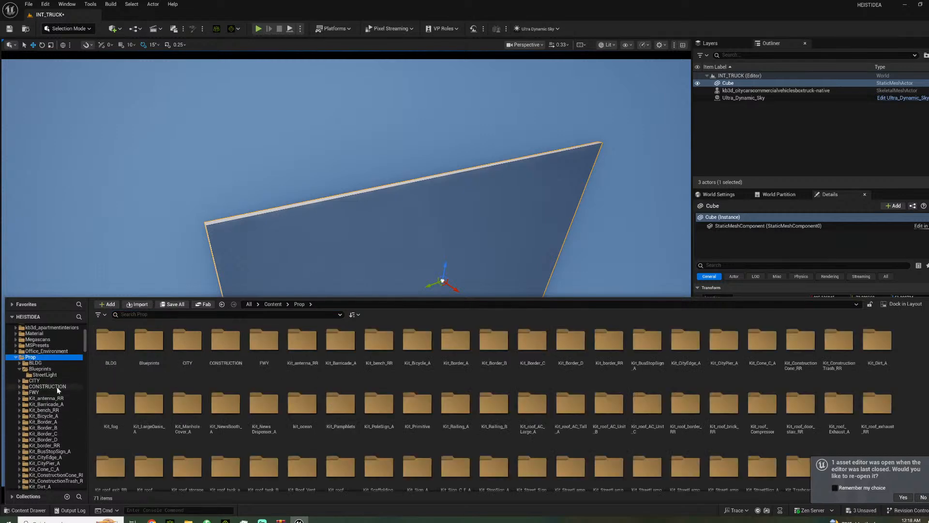
click(16, 358)
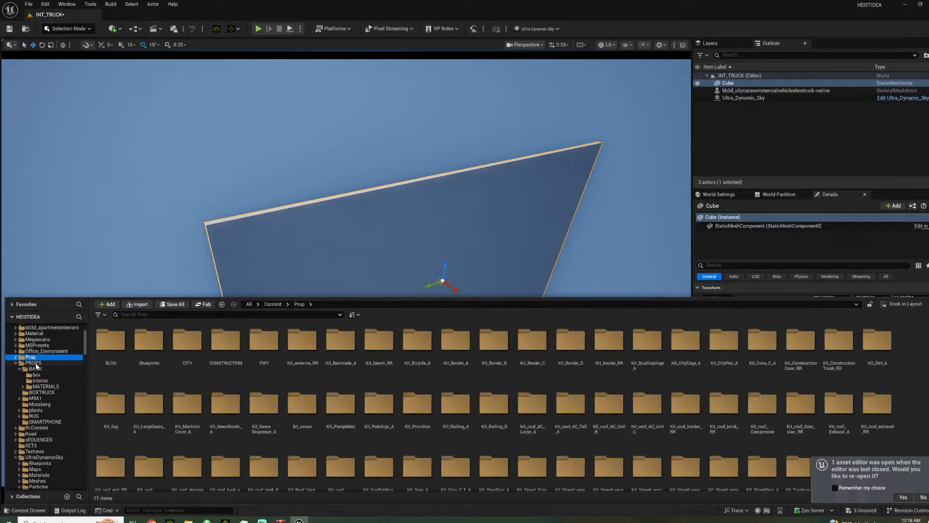
click(35, 369)
click(47, 387)
- Create a new material named FLAG in the PROPS/BANK/MATERIALS folder
right_click(515, 367)
click(460, 341)
key(ctrl+s)
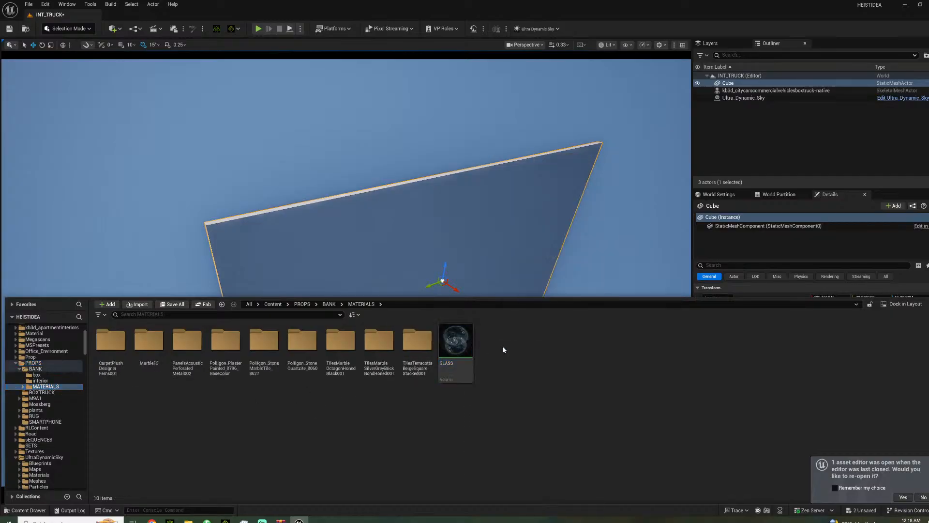
right_click(502, 346)
click(528, 273)
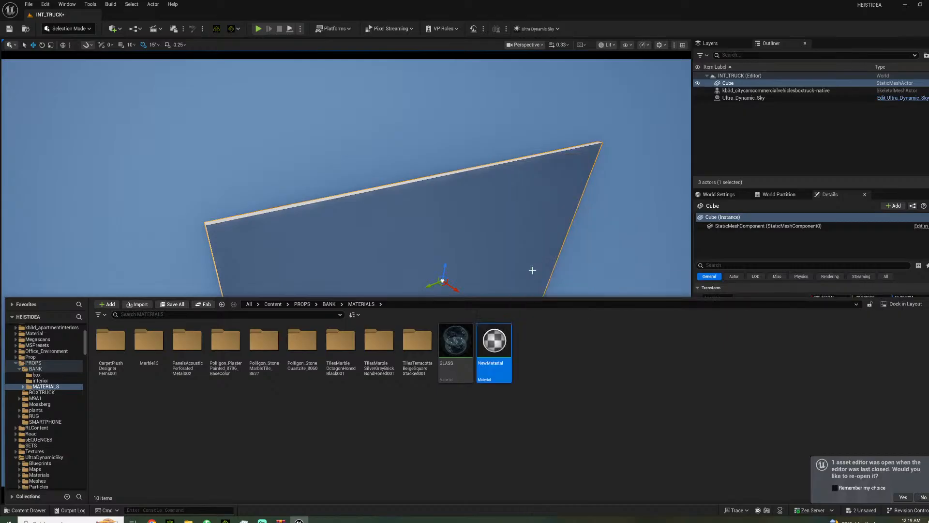
text(FLAG)
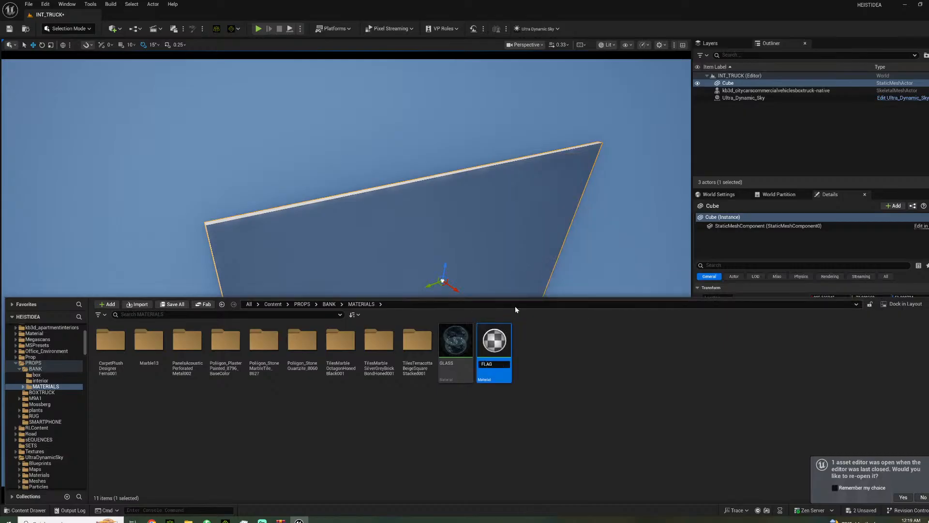
key(Return)
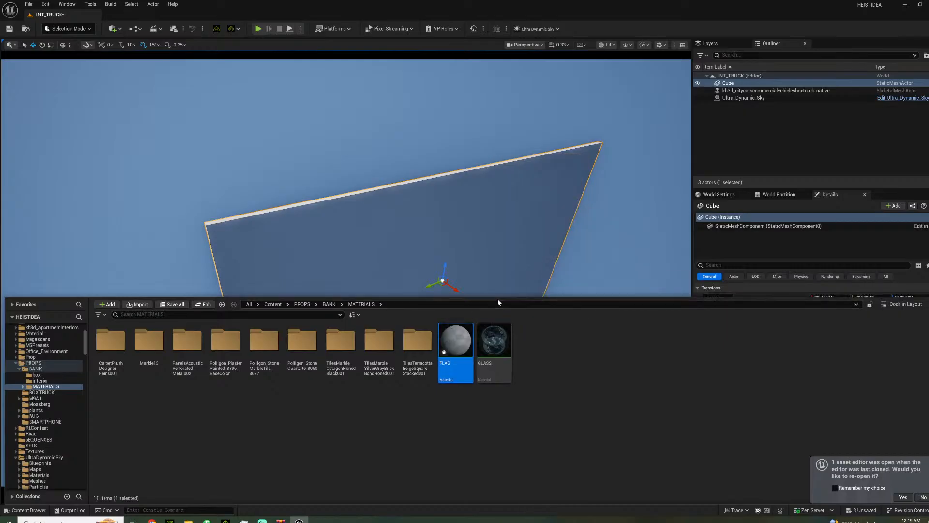
- Open the FLAG material and connect a black three-component constant (0,0,0) to its Base Color
double_click(462, 346)
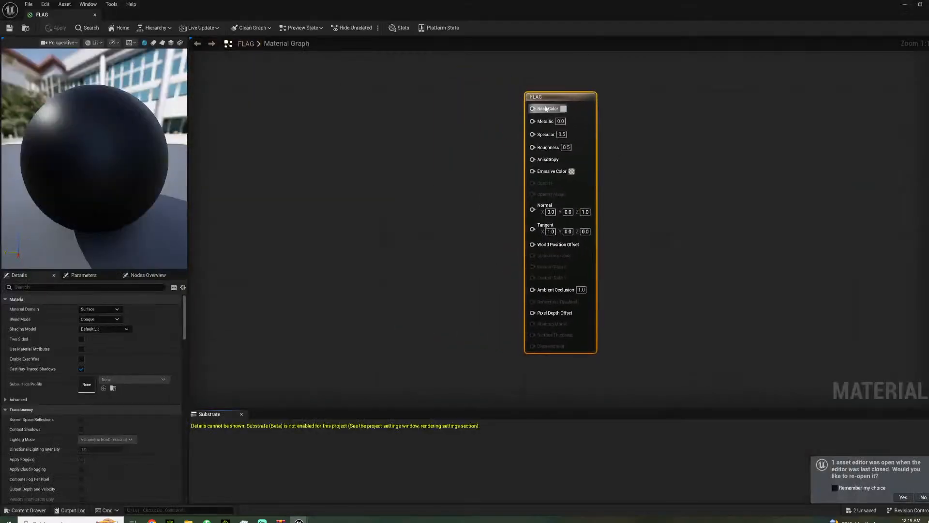
click(409, 114)
click(414, 116)
drag(460, 127, 480, 133)
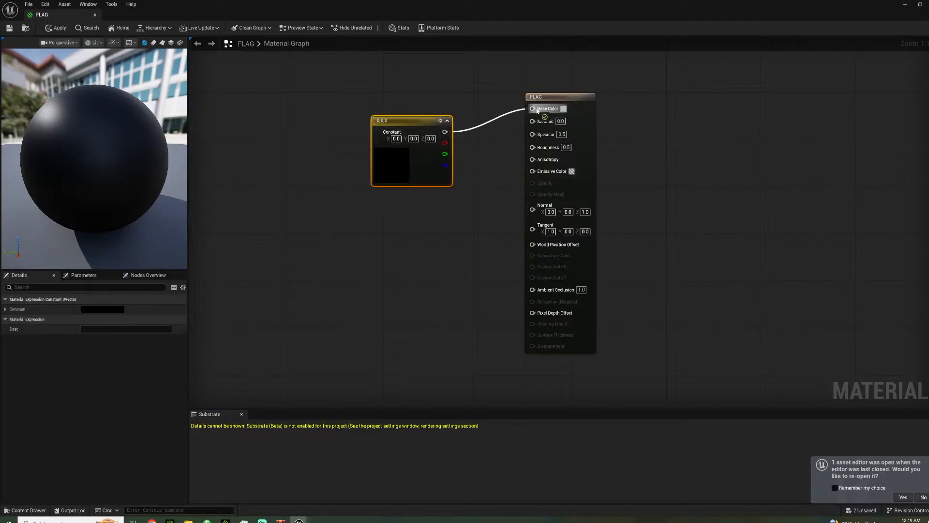
- Set the FLAG material's Roughness to 1 with the black constant linked to Base Color, and save the material
drag(534, 111, 533, 108)
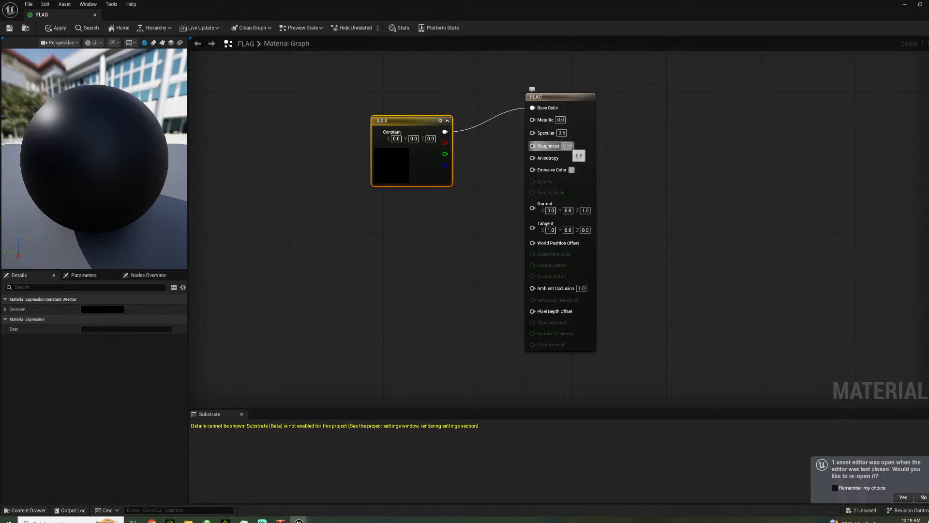
text(0)
key(Return)
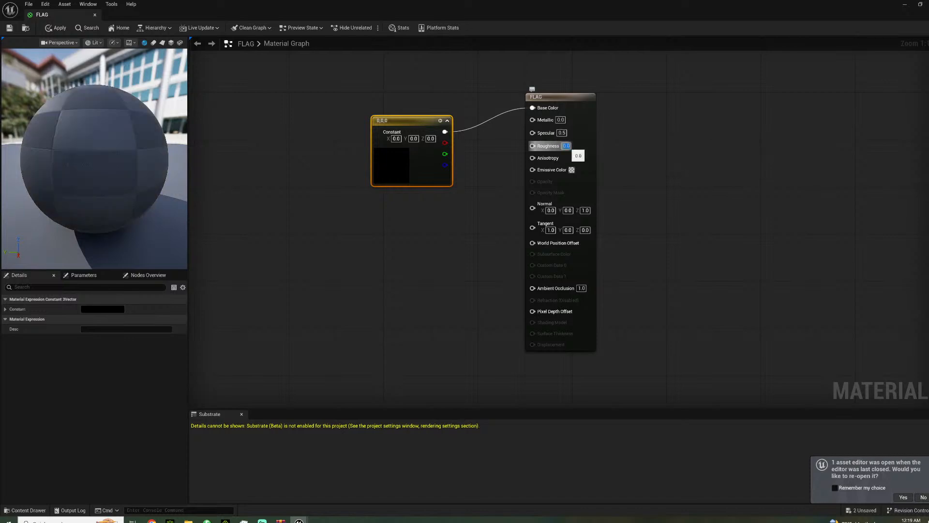
text(1)
key(Return)
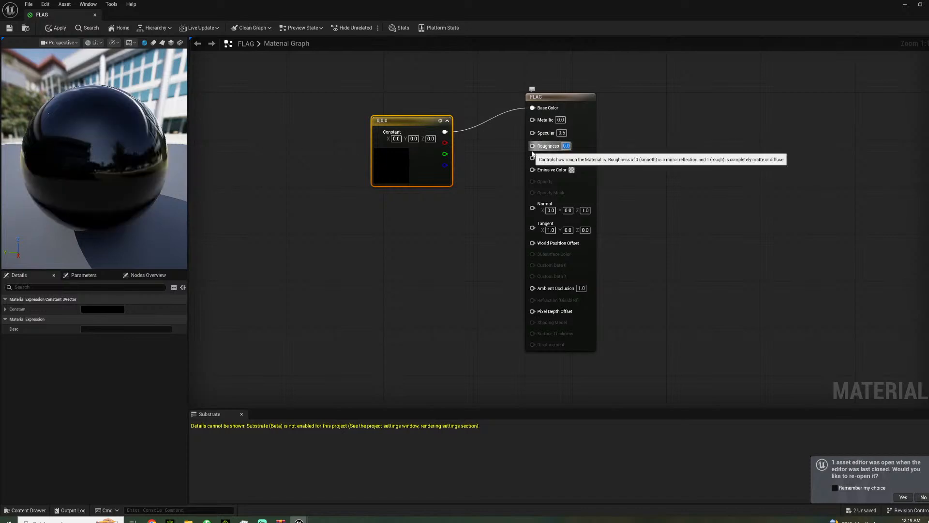
drag(110, 133, 155, 132)
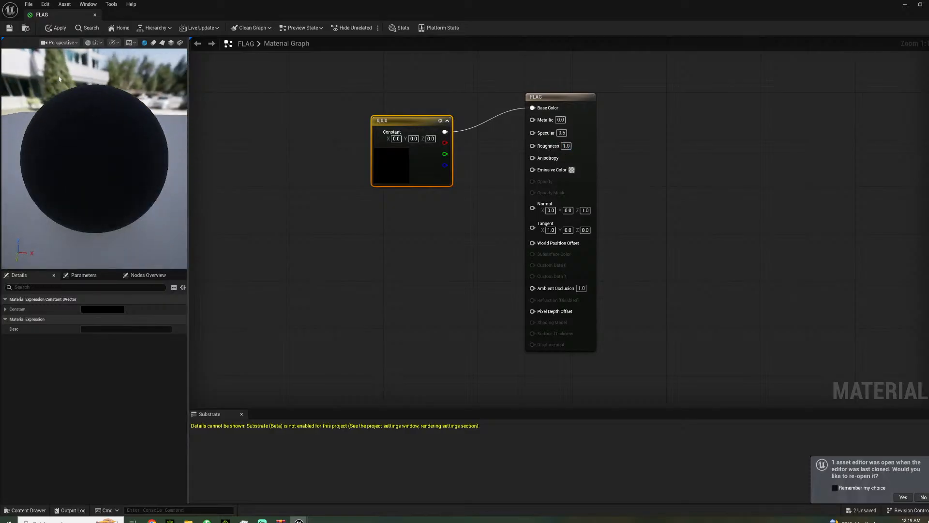
click(9, 27)
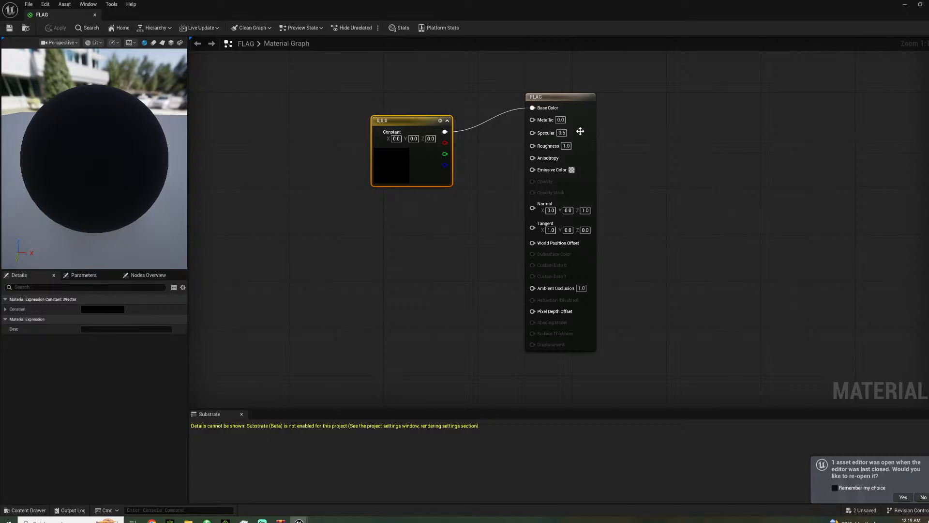
- Return to the INT_TRUCK level and apply the FLAG material to the thin wall cube
key(alt+Tab)
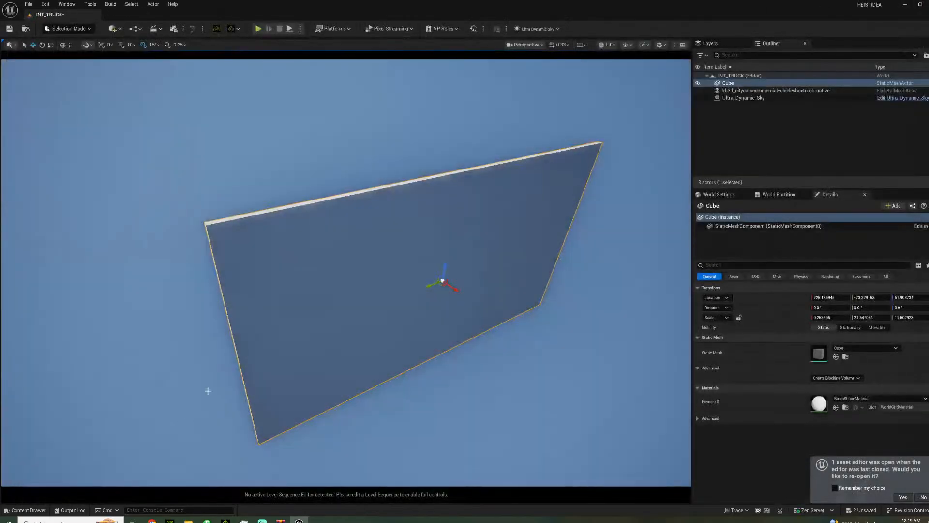
click(48, 511)
drag(458, 353, 421, 231)
- Duplicate and rotate the black wall into five more flags enclosing the truck's other side, underside, roof and both ends
right_drag(402, 297, 532, 285)
alt+drag(570, 256, 425, 200)
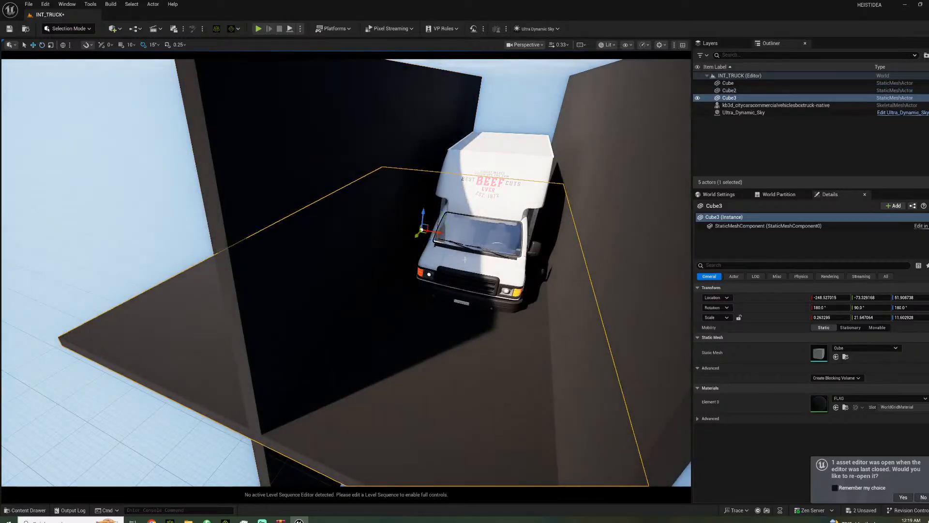
drag(439, 232, 503, 94)
right_drag(502, 79, 489, 80)
key(w)
drag(530, 159, 97, 62)
right_drag(345, 272, 576, 268)
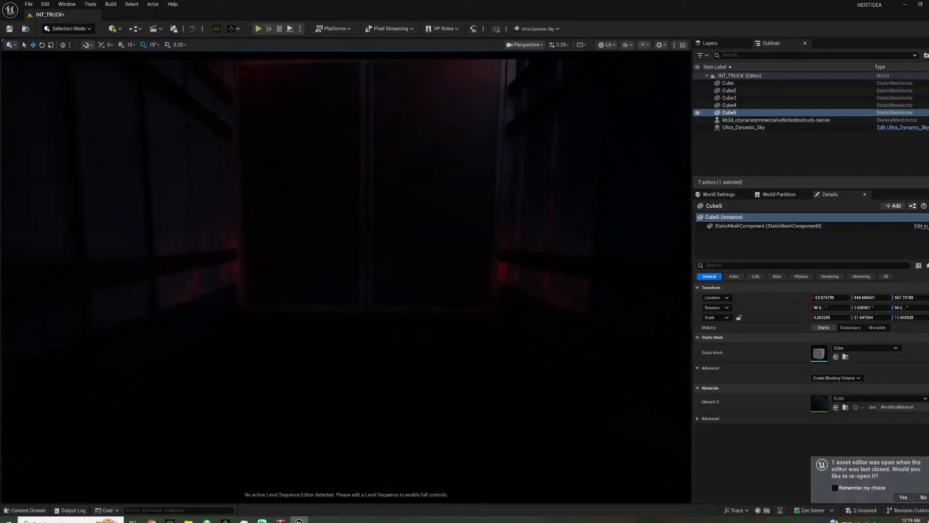
right_drag(314, 242, 150, 237)
alt+drag(266, 209, 607, 245)
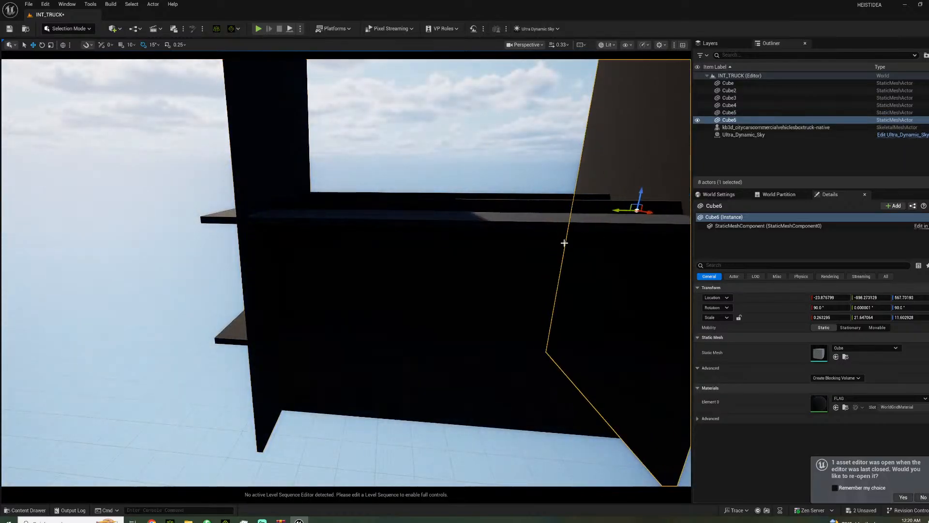
- Add a Rect Light to the darkened level near the truck
right_drag(583, 203, 471, 218)
click(113, 29)
mouse_move(132, 110)
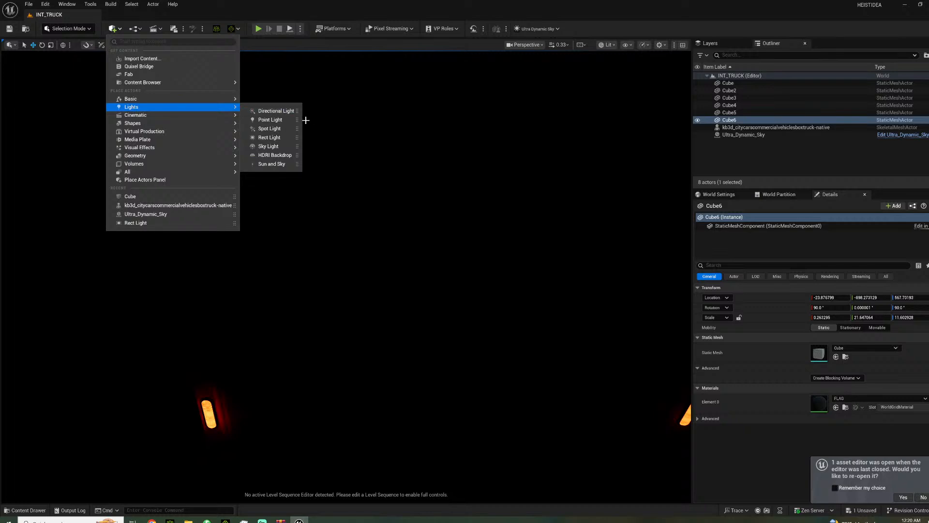
click(269, 138)
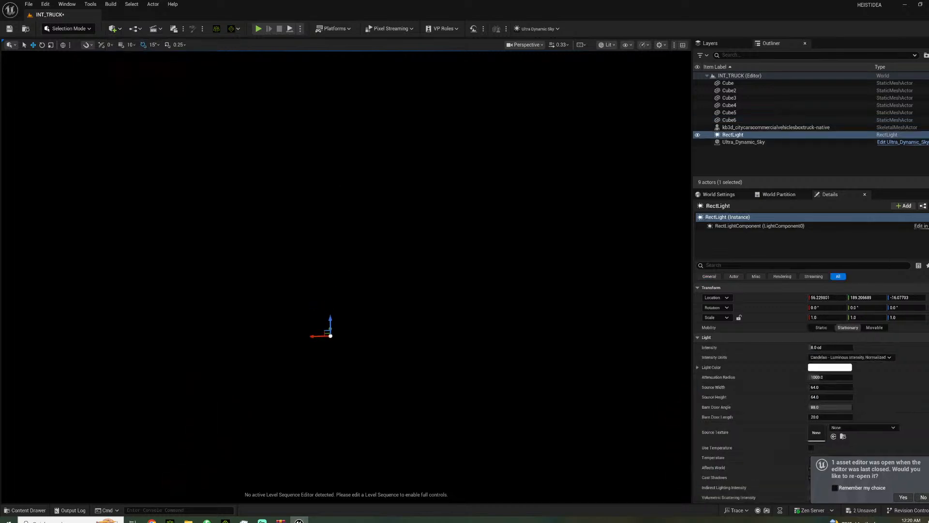
- Move the Rect Light inside the cargo box to about X 112, Y -146, Z 320 and turn it 180° about Z
right_drag(347, 277, 291, 271)
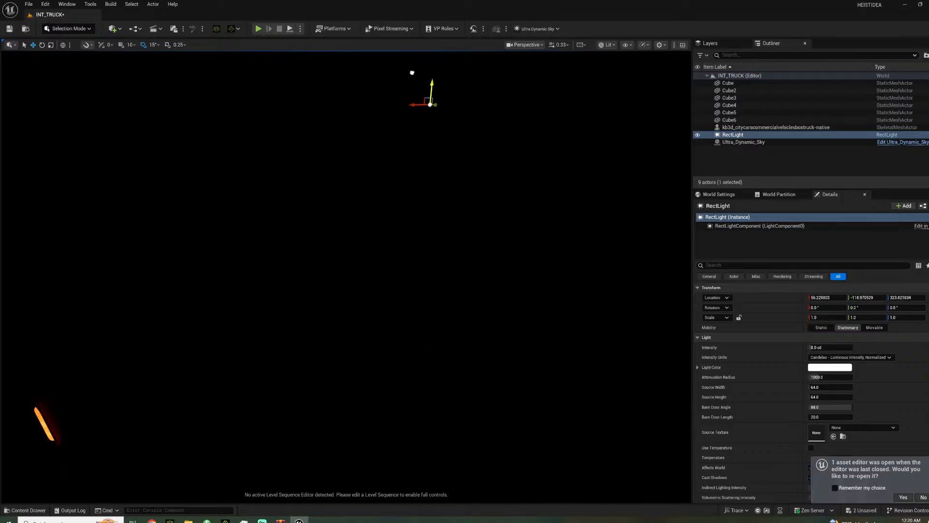
drag(436, 109, 106, 146)
right_drag(106, 146, 31, 130)
right_drag(247, 153, 276, 143)
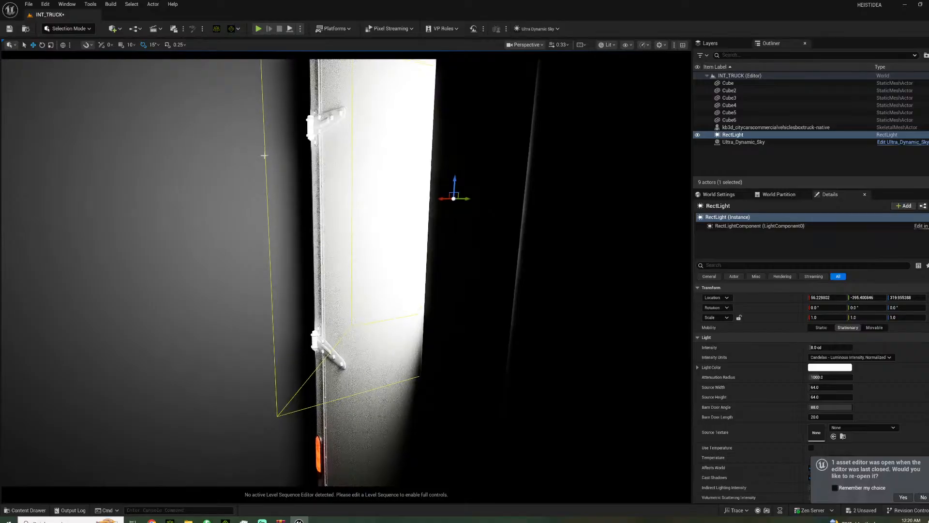
drag(442, 200, 673, 199)
right_drag(673, 198, 486, 234)
drag(527, 218, 270, 218)
right_drag(270, 218, 328, 218)
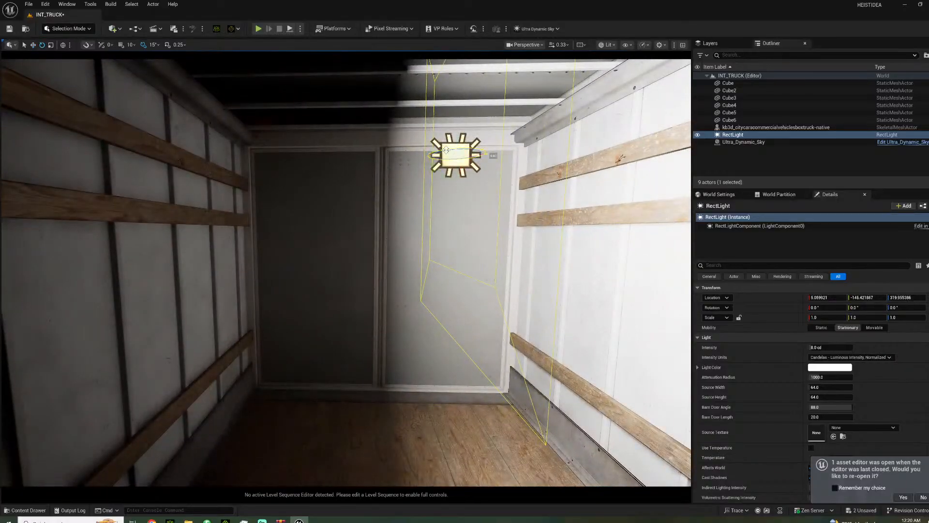
drag(446, 150, 426, 152)
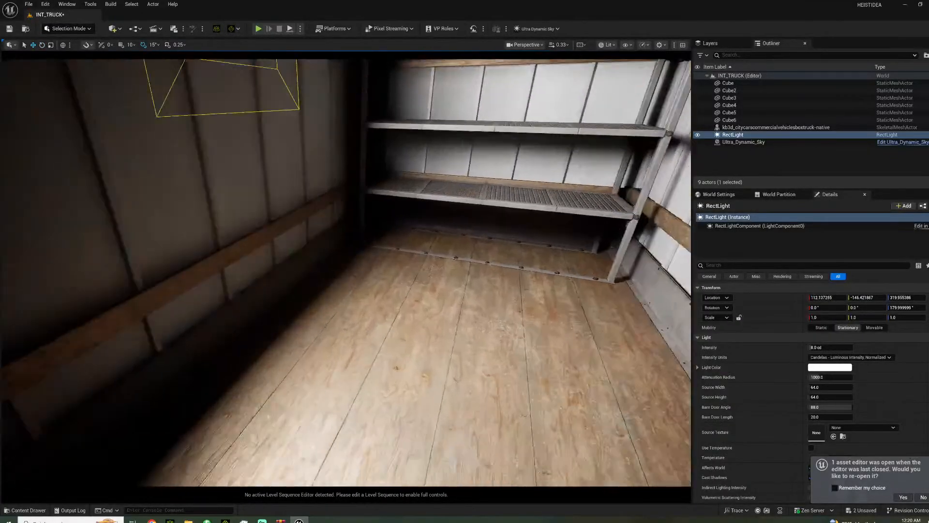
- Set the Rect Light's intensity to 4 cd and check the lighting around the cargo box
right_drag(346, 272, 513, 271)
key(Return)
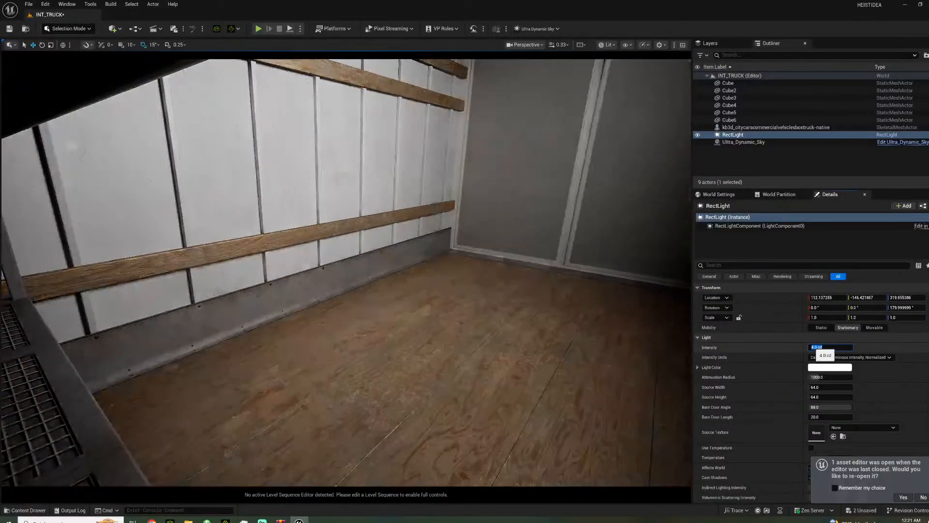
right_drag(629, 194, 322, 162)
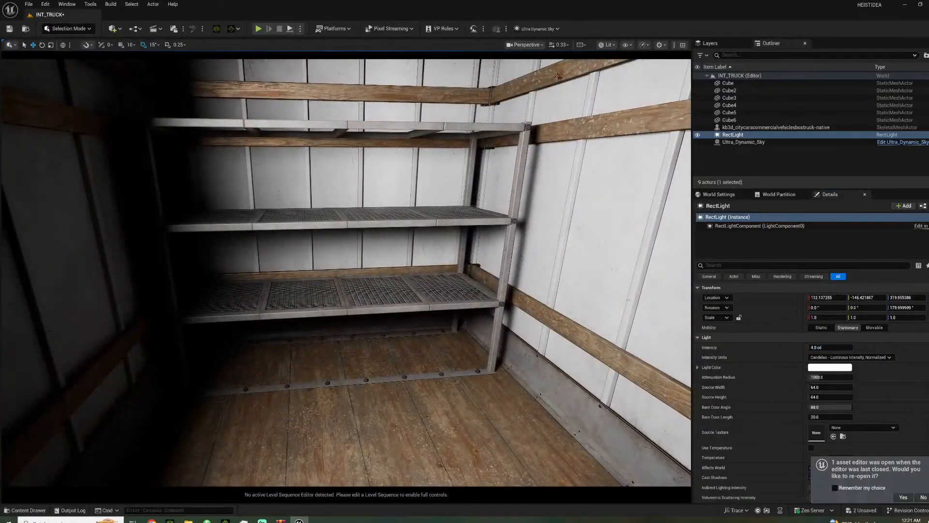
right_drag(398, 271, 533, 290)
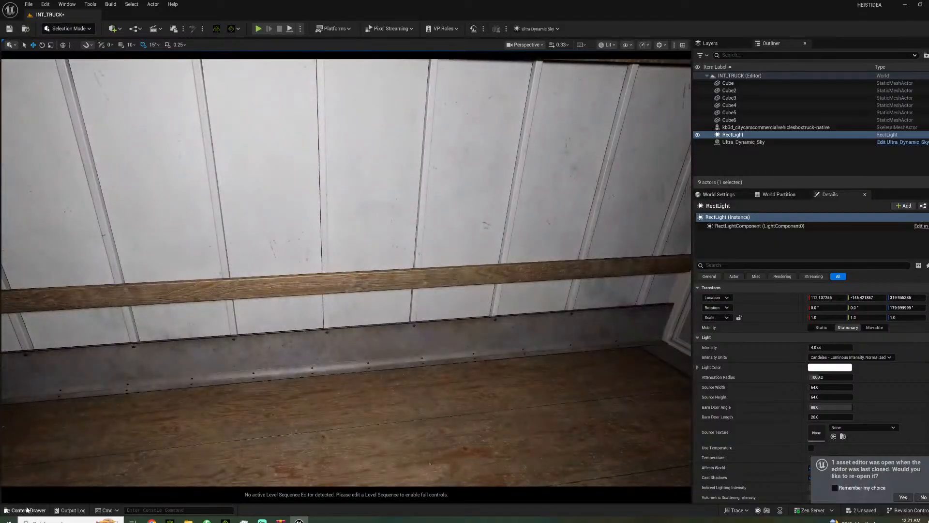
click(27, 510)
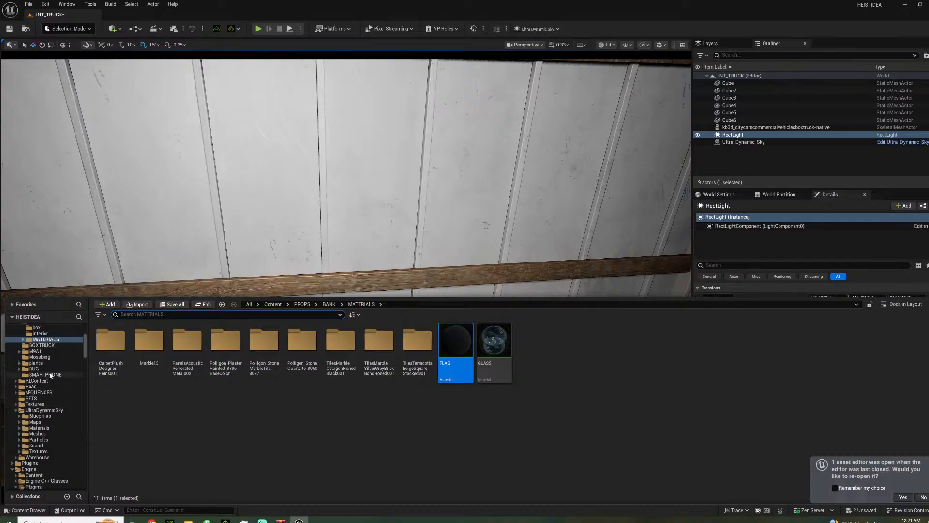
right_drag(310, 218, 213, 253)
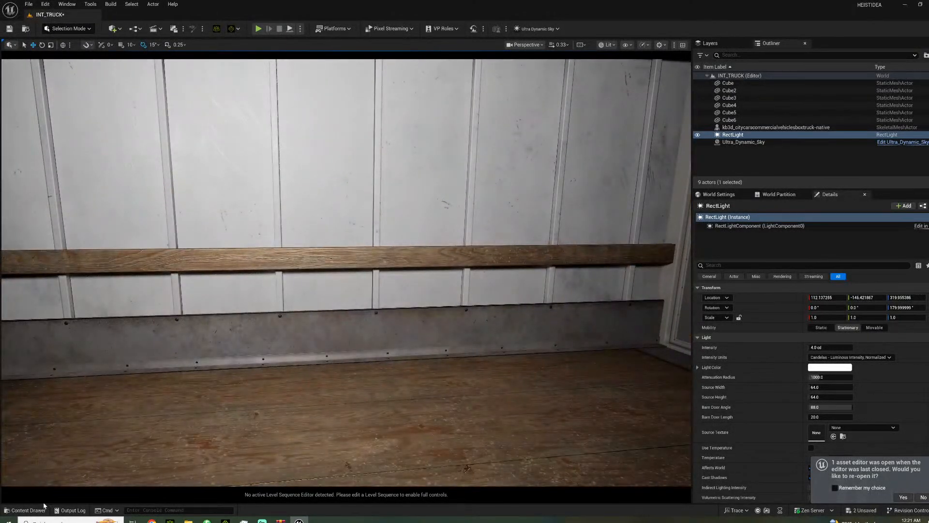
click(316, 323)
key(f)
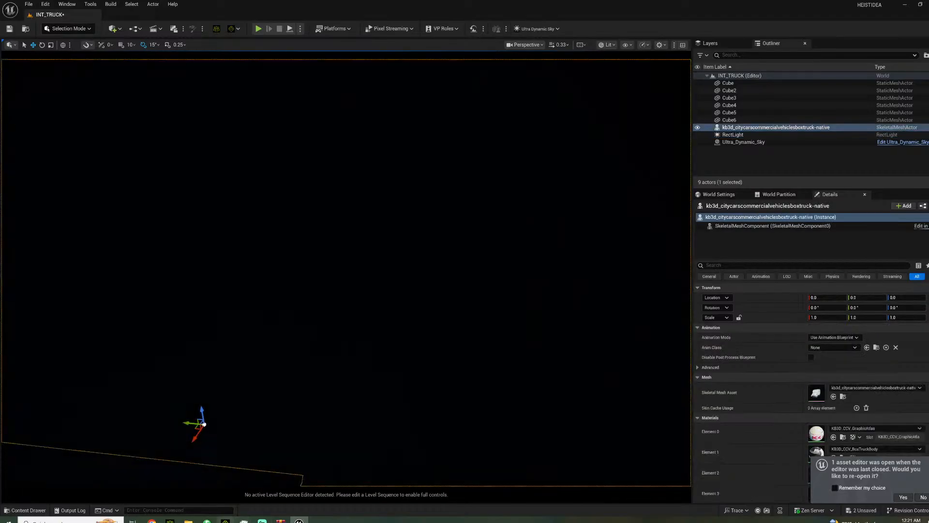
right_drag(349, 307, 179, 442)
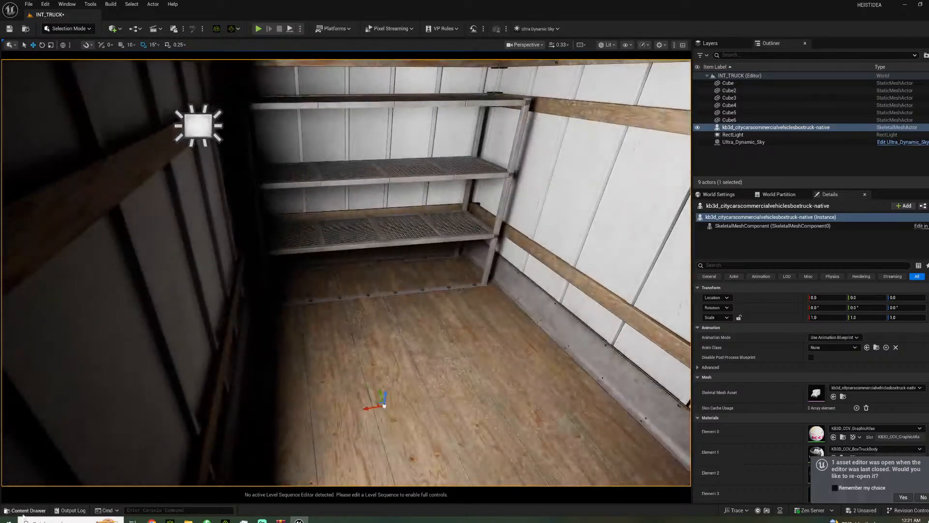
- Try placing the mossberg_m590 mesh from PROPS/Mossberg on the truck floor and delete it from the level
click(25, 510)
scroll(58, 436, up, 3)
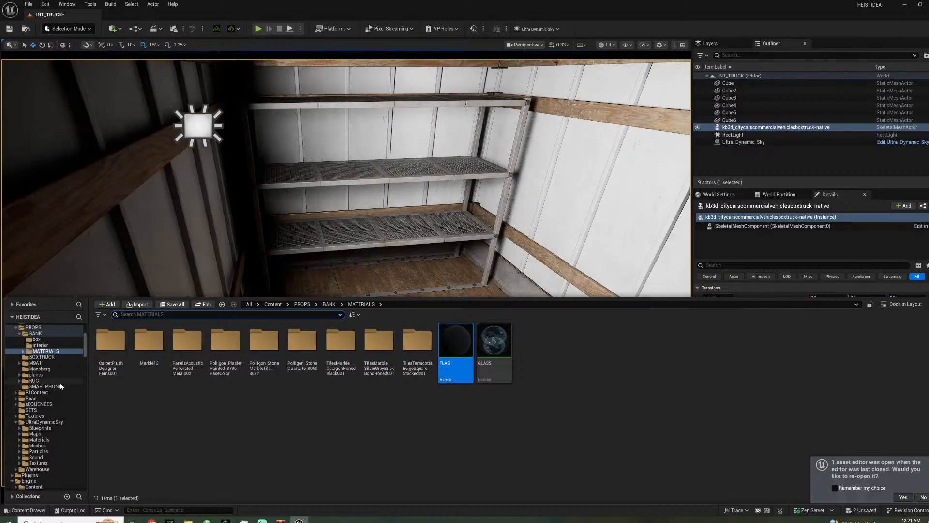
click(41, 369)
drag(264, 342, 400, 319)
right_drag(400, 319, 485, 315)
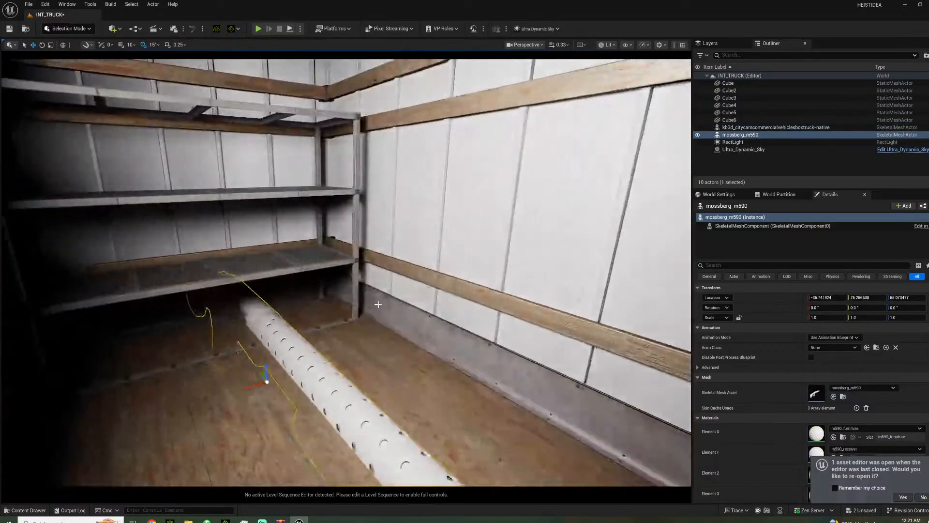
key(Delete)
- Browse the content folders to Warehouse/Assets/Props/WM00215_Flat_Boxes
click(27, 510)
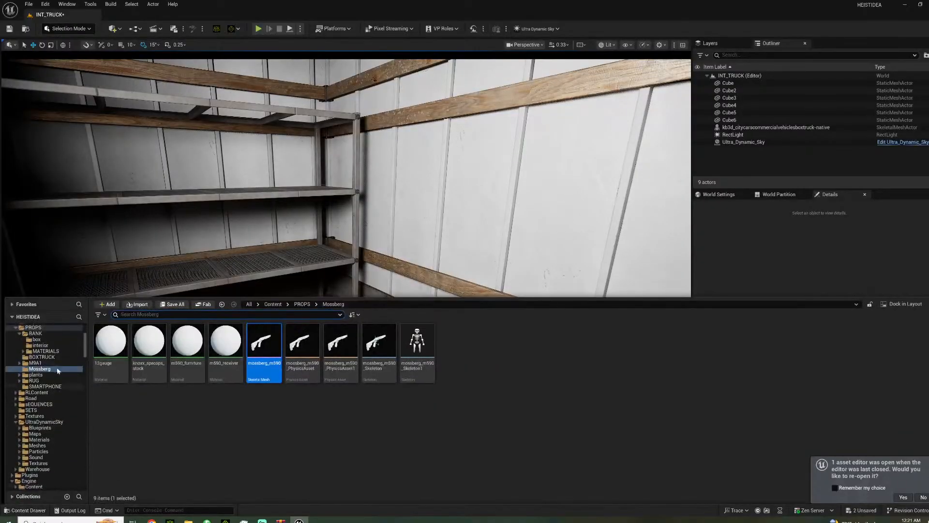
scroll(51, 364, up, 6)
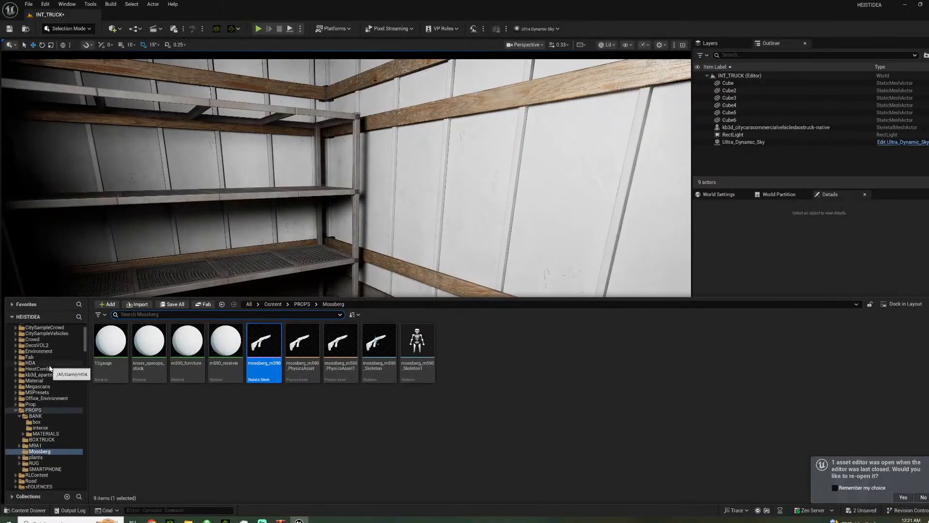
scroll(87, 345, down, 15)
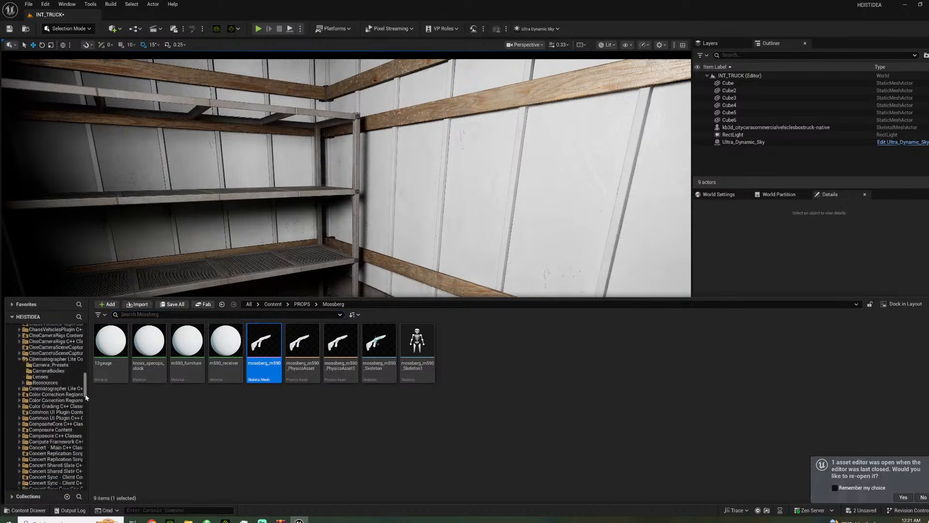
drag(101, 371, 104, 355)
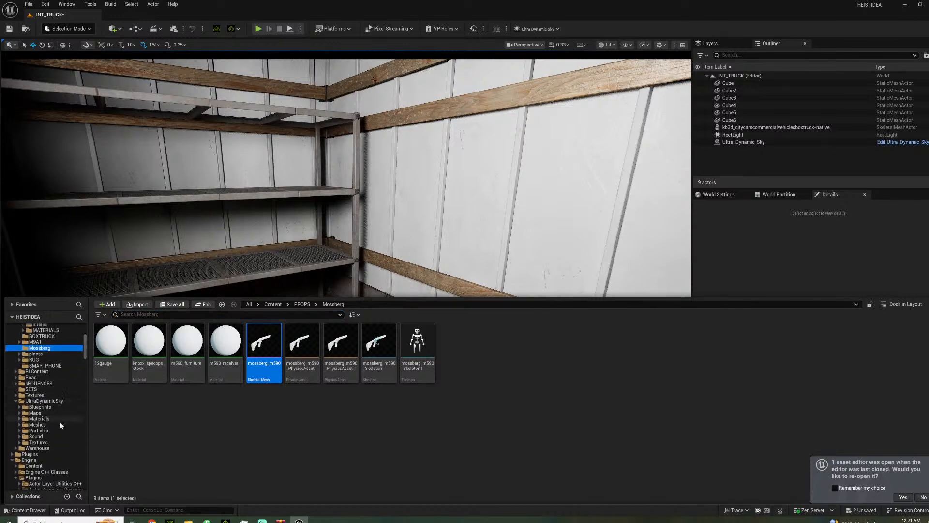
click(49, 448)
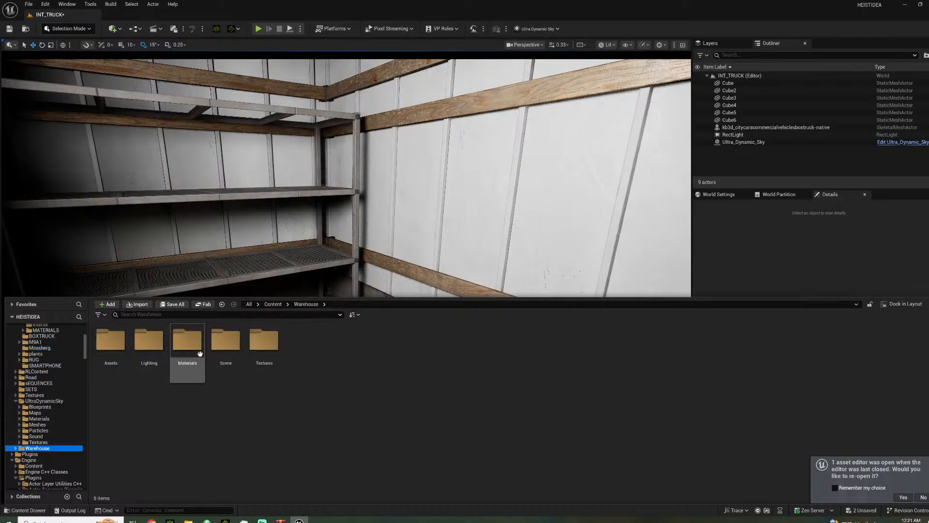
double_click(225, 341)
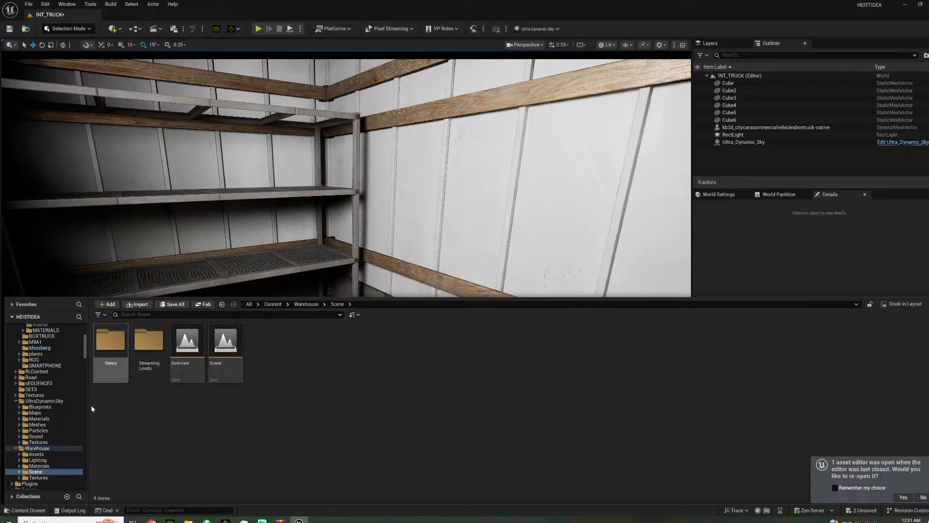
click(36, 454)
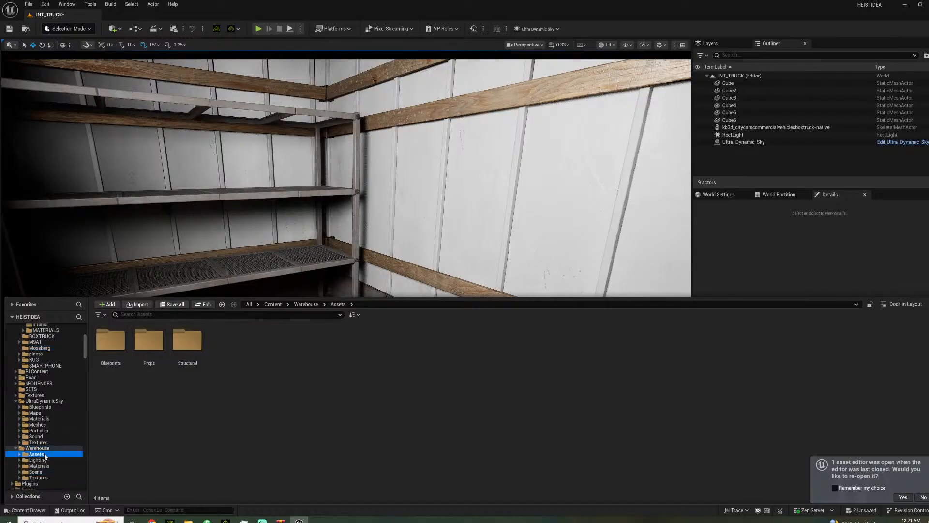
double_click(144, 349)
double_click(188, 359)
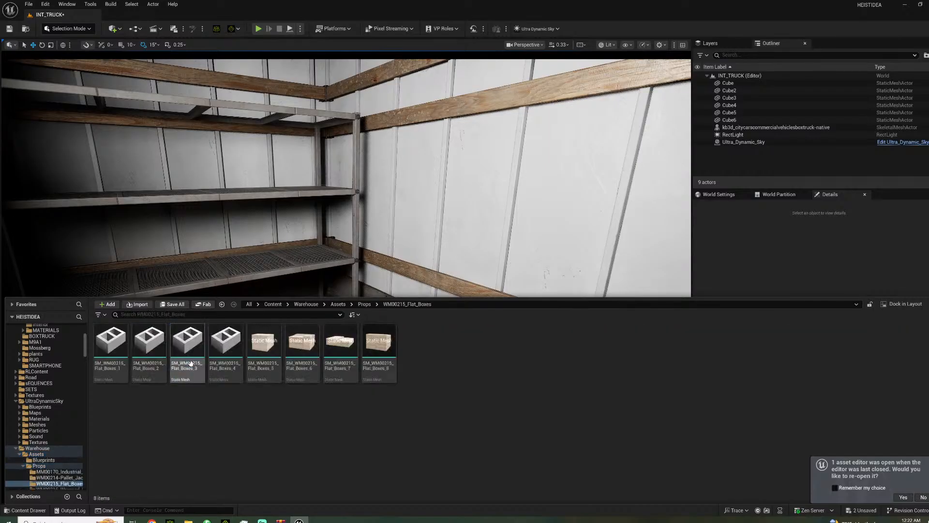
- Place SM_WM00215_Flat_Boxes_1 in the truck, raise it to about Z 130, rotate it 90° and fit it under the lowest shelf
drag(110, 345, 176, 274)
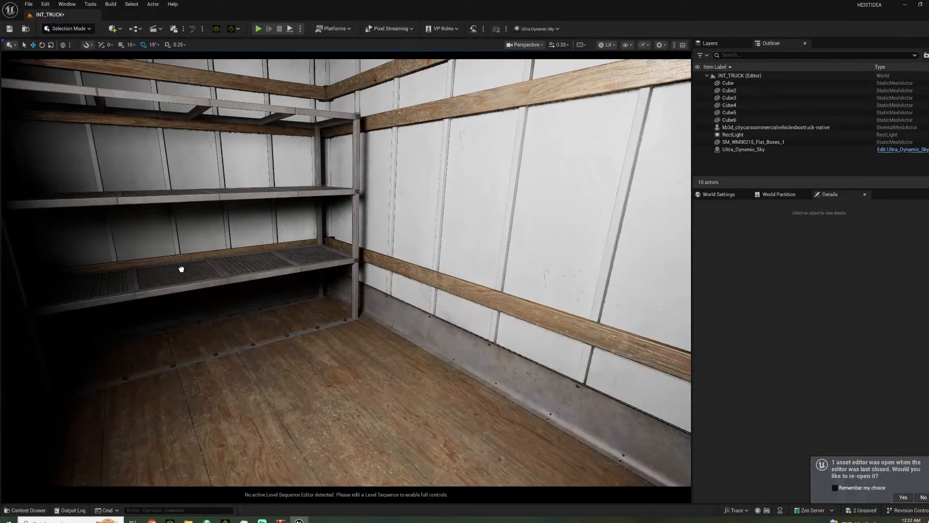
click(294, 401)
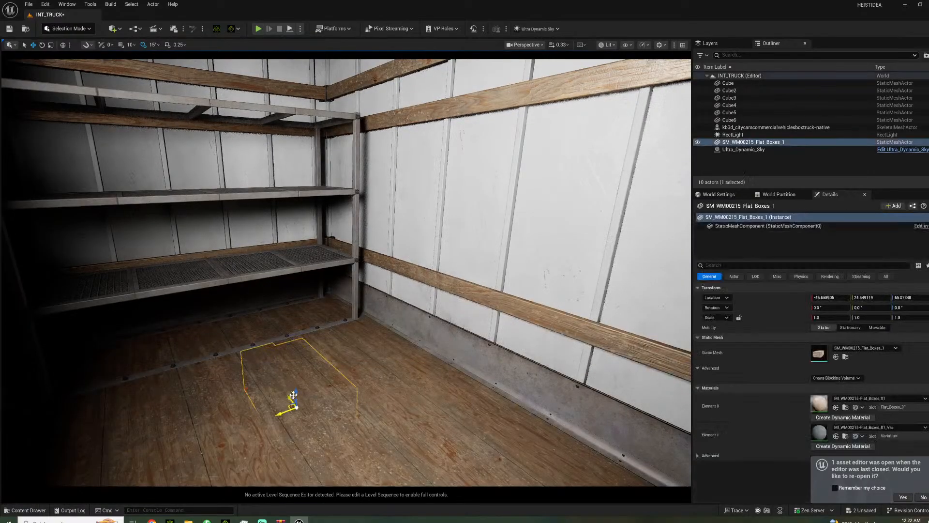
drag(297, 390, 293, 314)
right_drag(293, 314, 261, 336)
key(e)
drag(409, 313, 371, 270)
right_drag(371, 271, 317, 244)
- Duplicate the flat boxes and place the copy beside the first under the lowest shelf, at about X 51, Y 71, Z 130
key(s)
right_drag(388, 300, 365, 299)
drag(411, 298, 292, 296)
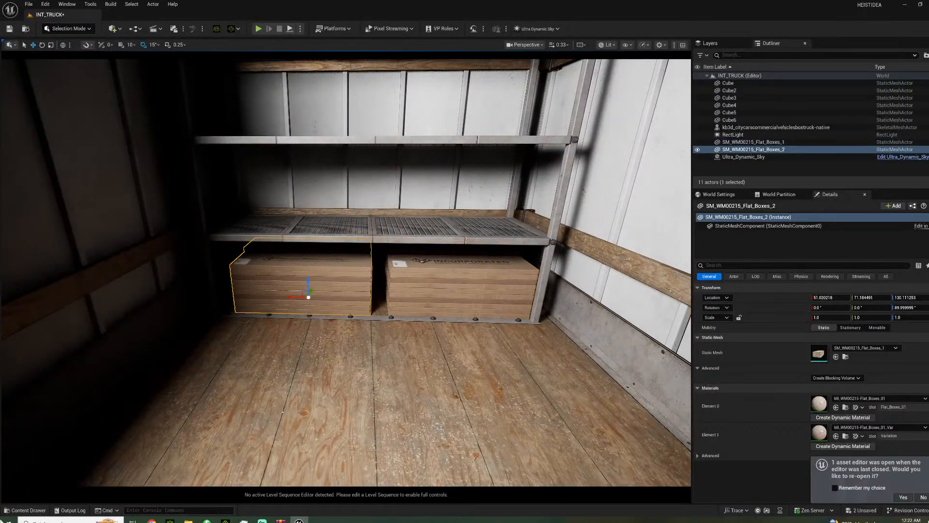
- Try placing SM_WM00221-Scatter_Boxes_1 from Warehouse/Assets/Props/WM00221-Scatter_Boxes on the shelf above the flat boxes and delete it from the level
click(24, 510)
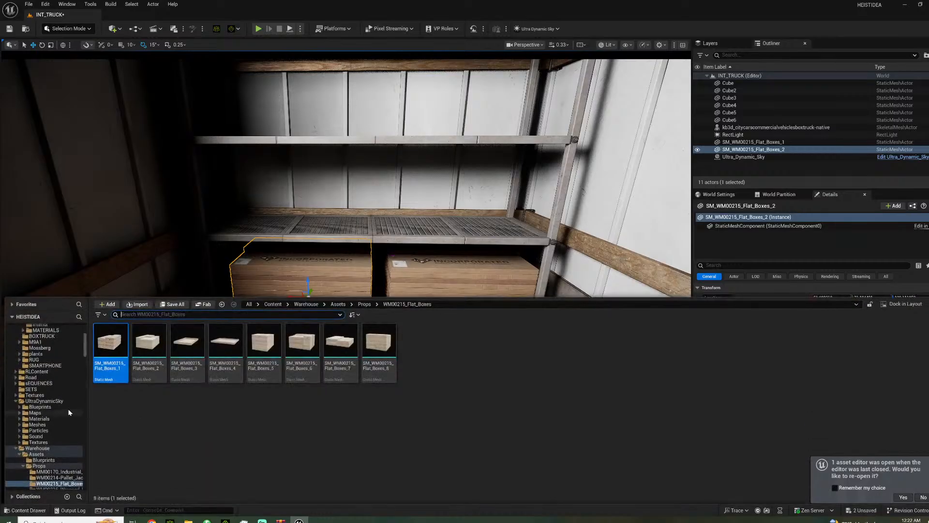
scroll(62, 455, down, 2)
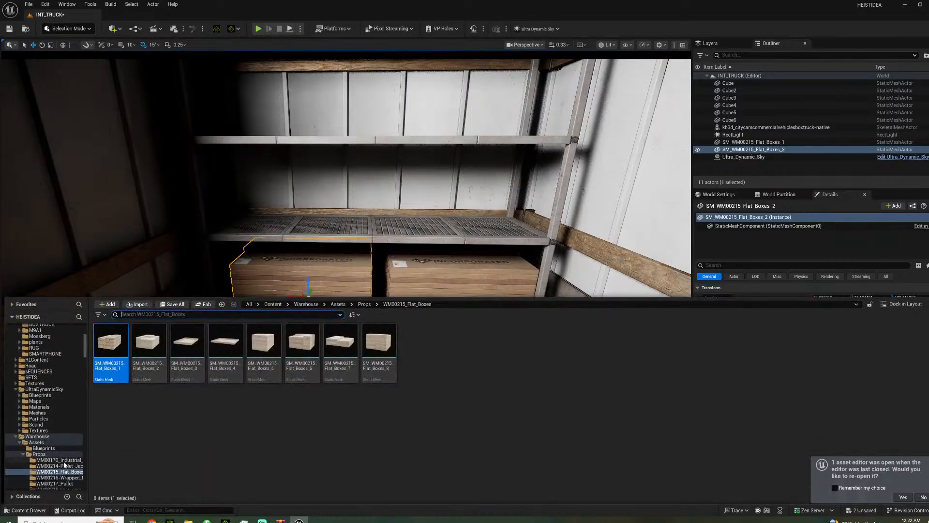
click(65, 467)
scroll(66, 469, down, 3)
click(57, 447)
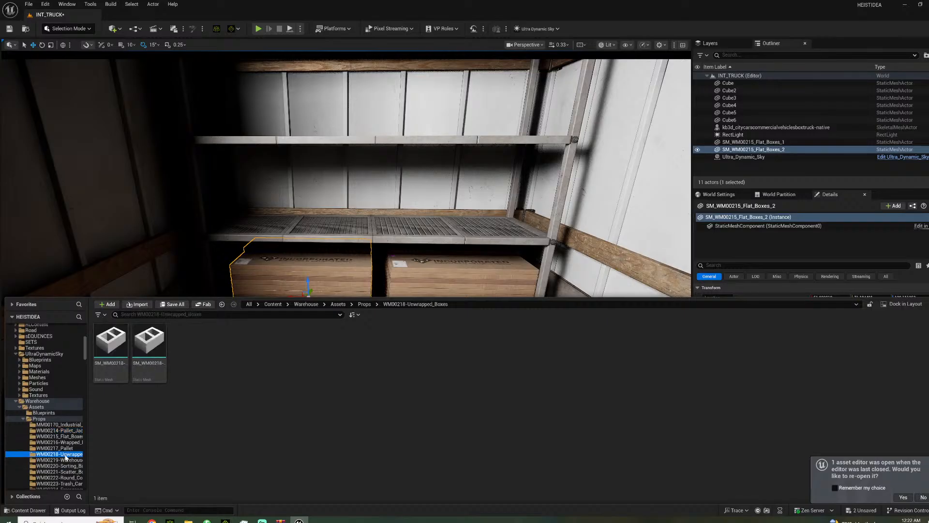
click(66, 460)
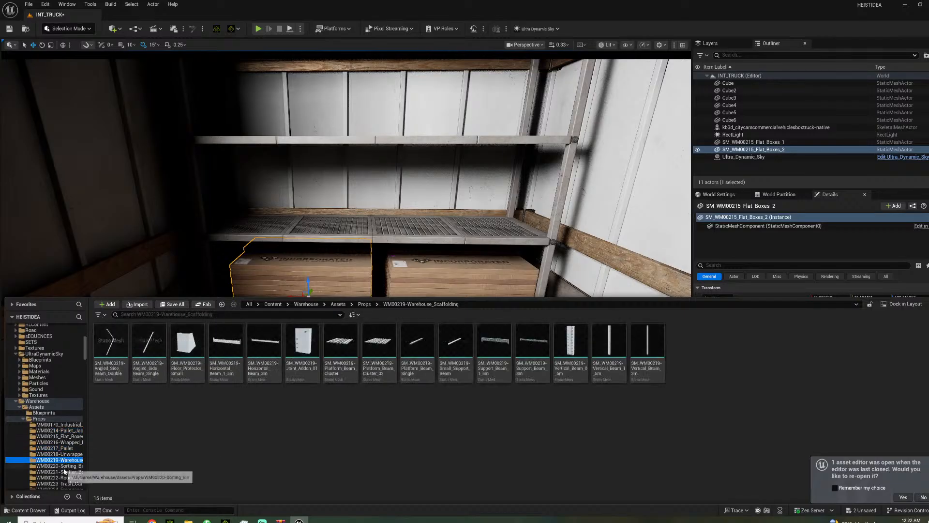
scroll(68, 458, down, 2)
click(72, 454)
click(71, 448)
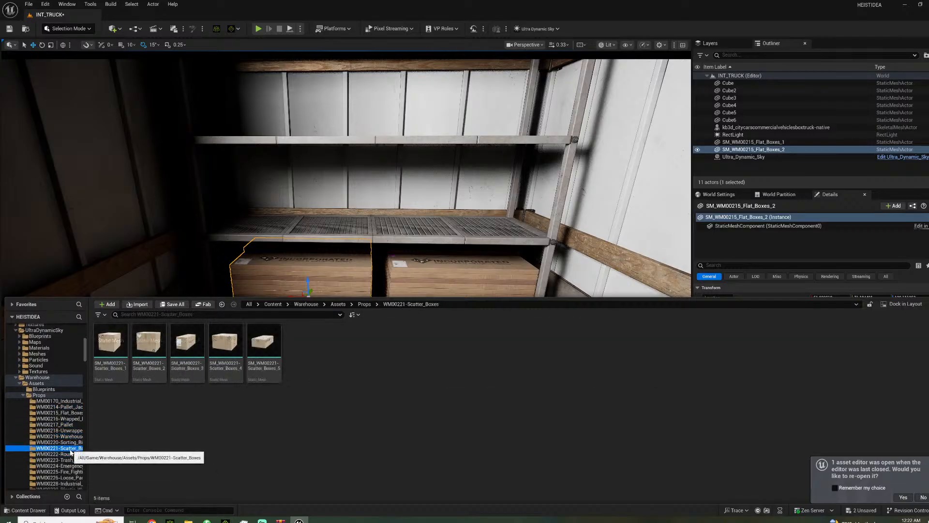
drag(111, 341, 306, 221)
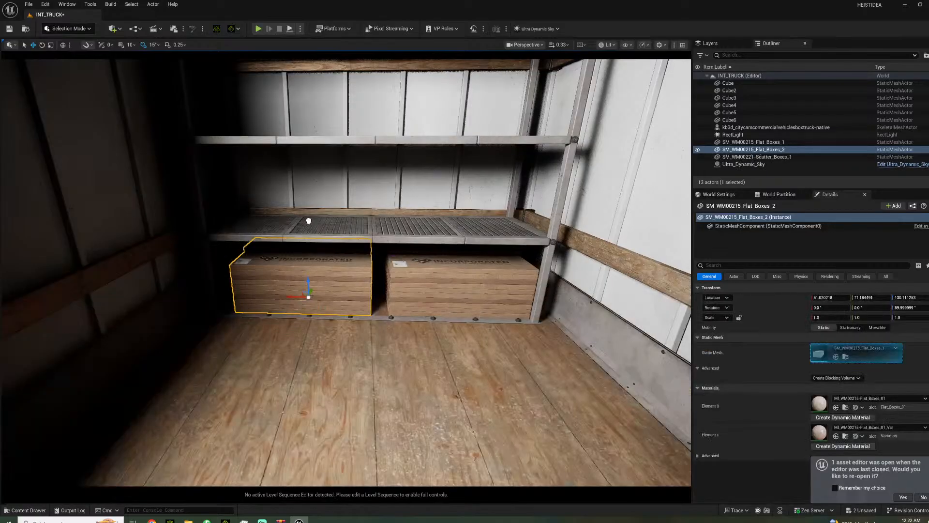
drag(377, 360, 335, 256)
key(Delete)
- Launch iClone and close its startup dialog
mouse_move(317, 249)
right_down()
mouse_move(580, 247)
mouse_move(339, 256)
mouse_move(271, 222)
mouse_move(252, 228)
mouse_move(257, 271)
mouse_move(388, 276)
mouse_move(367, 261)
mouse_move(392, 254)
mouse_move(401, 276)
mouse_move(387, 261)
mouse_move(203, 267)
right_up()
key(w)
key(w)
key(a)
key(w)
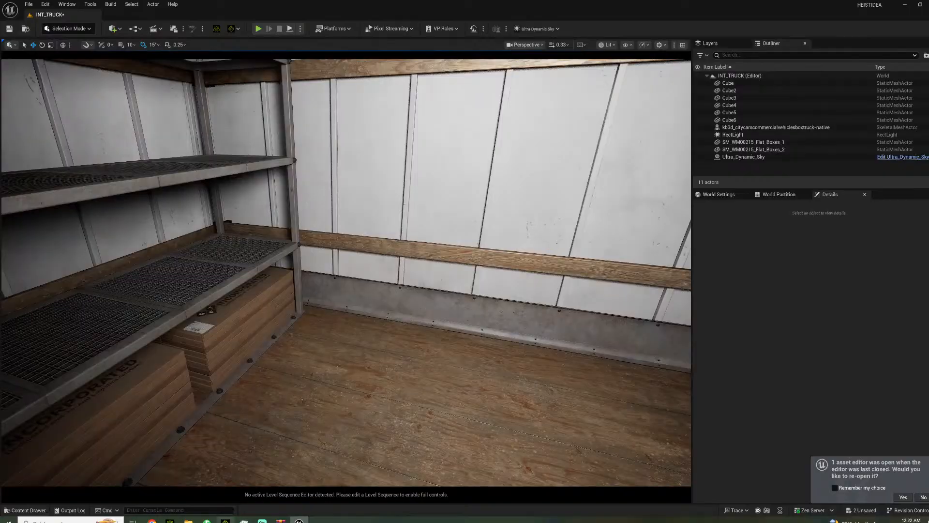
click(225, 521)
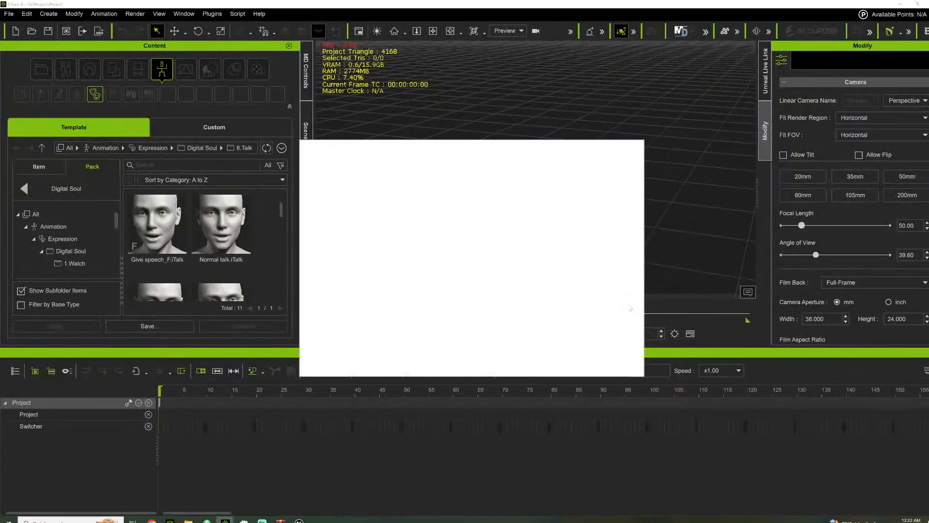
click(604, 359)
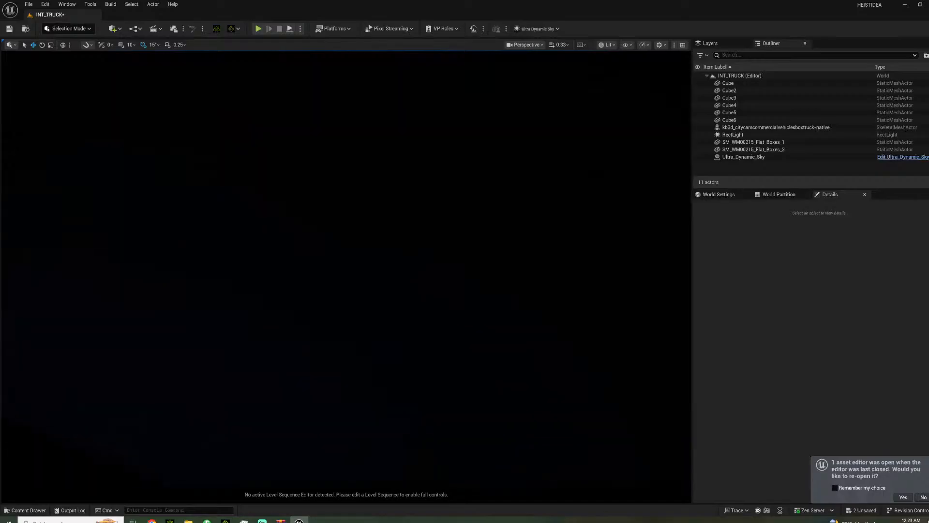
- Try to transfer the selected box truck actor to iClone with the Transfer to iClone (Merged) command
right_drag(318, 123, 317, 123)
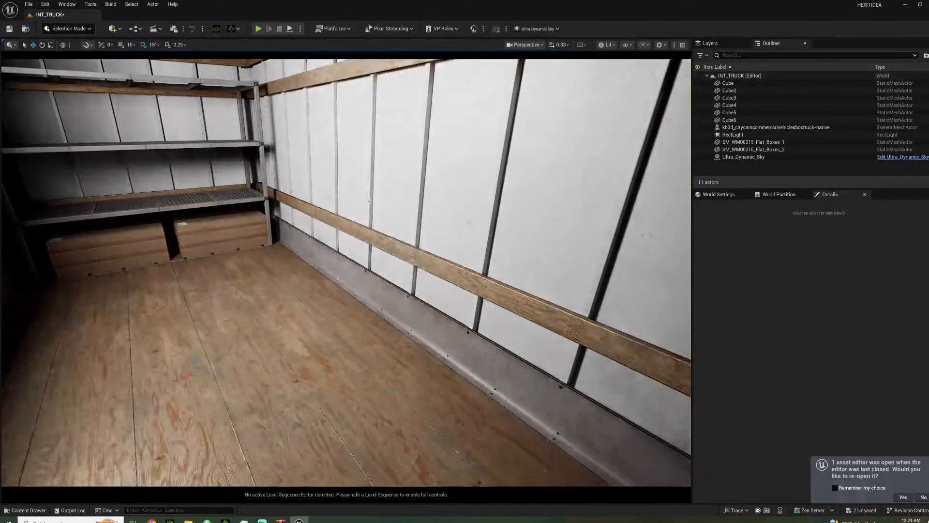
click(318, 123)
click(232, 29)
mouse_move(271, 180)
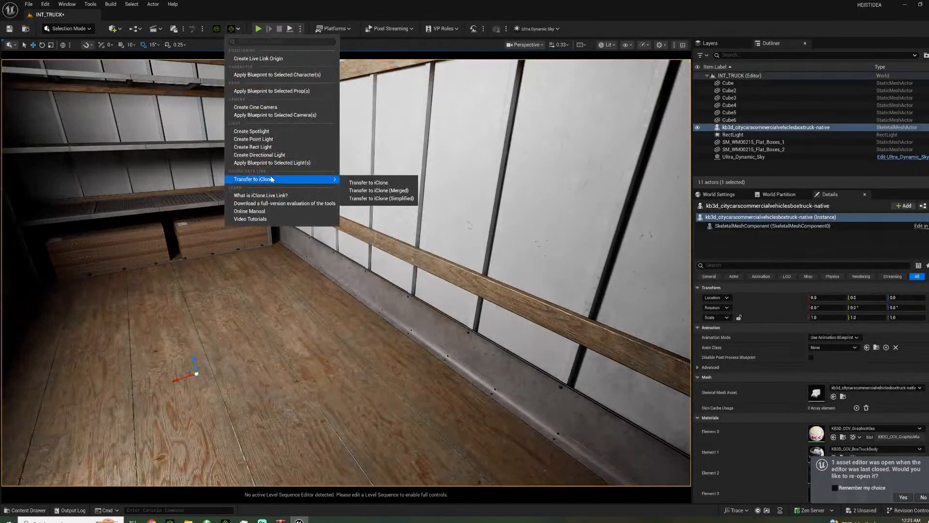
click(361, 188)
click(529, 236)
click(238, 30)
mouse_move(271, 180)
click(364, 190)
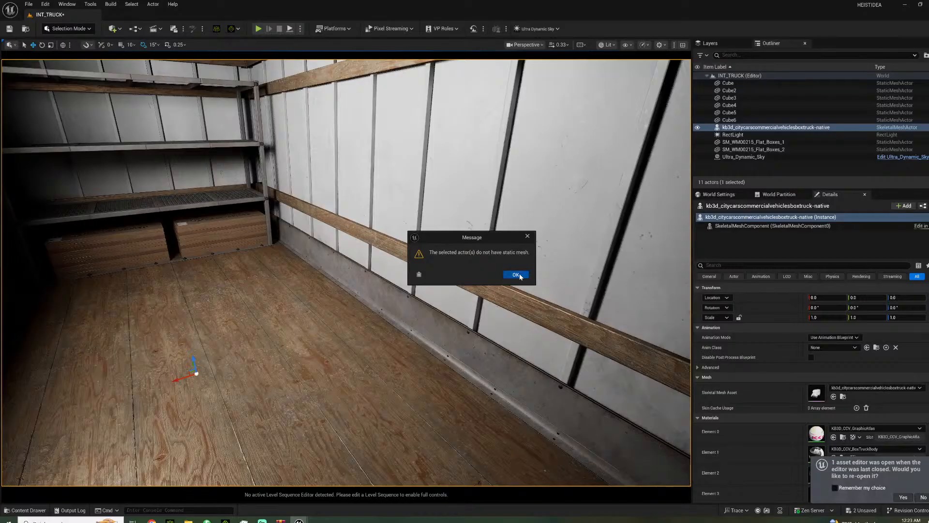
click(519, 275)
- Switch to iClone and add the Daphne and Marco_4K characters to the empty scene, side by side
right_drag(484, 271, 320, 276)
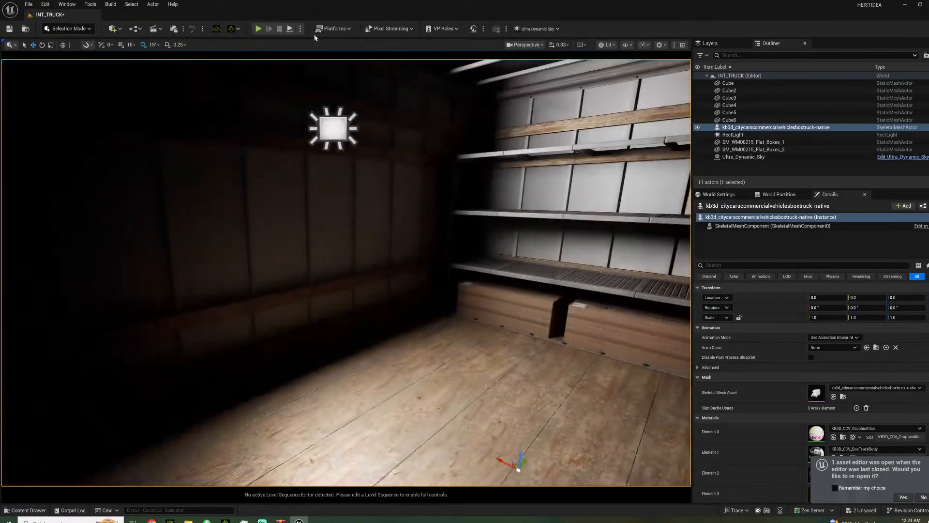
right_drag(319, 168, 557, 170)
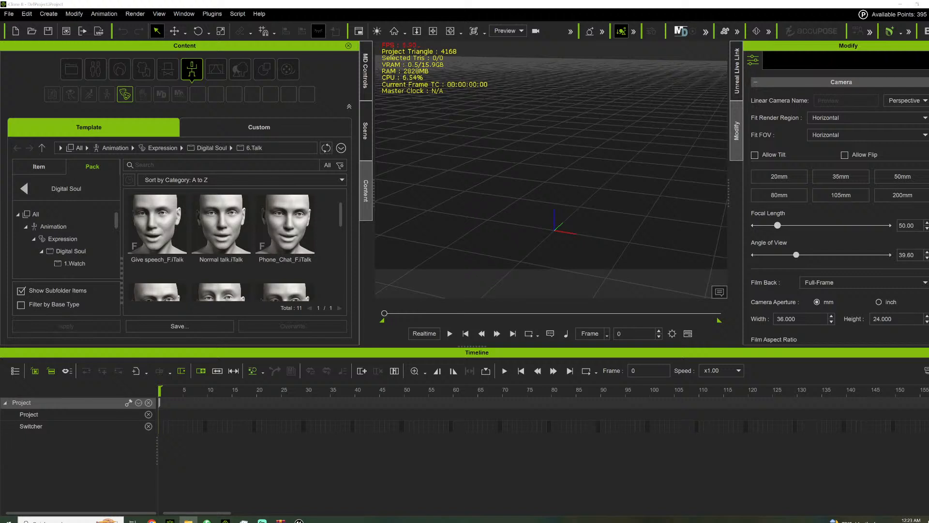
drag(693, 296, 555, 234)
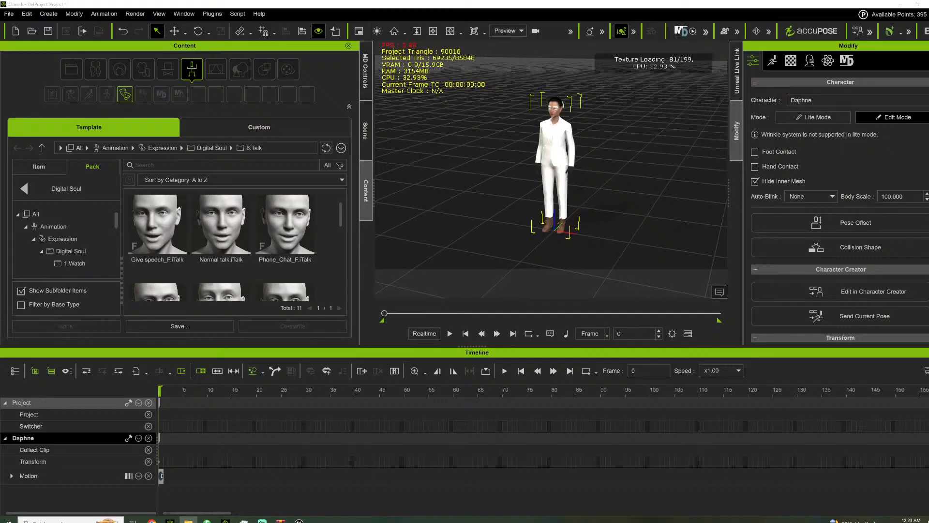
drag(656, 247, 610, 242)
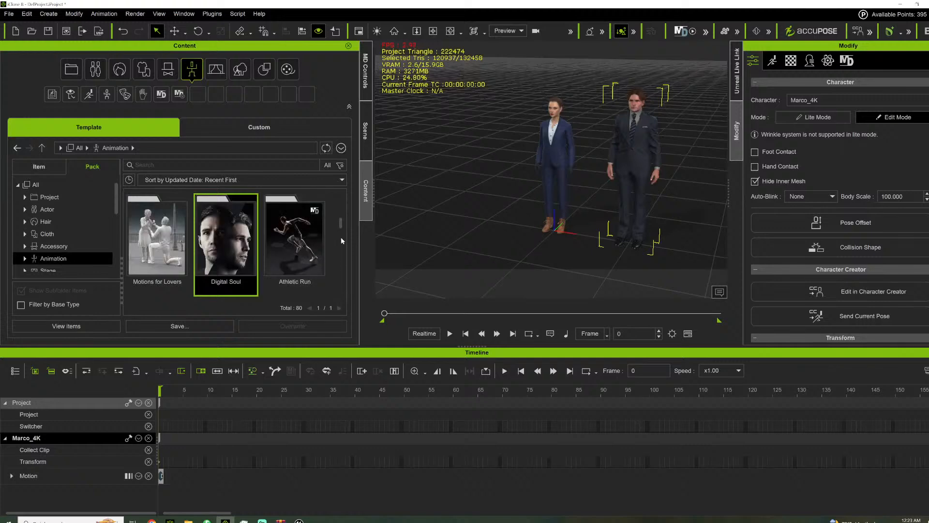
- Look through the animation packs and expand the Studio Mocap-City Life motions of the City Life pack
drag(341, 224, 340, 233)
scroll(299, 267, down, 6)
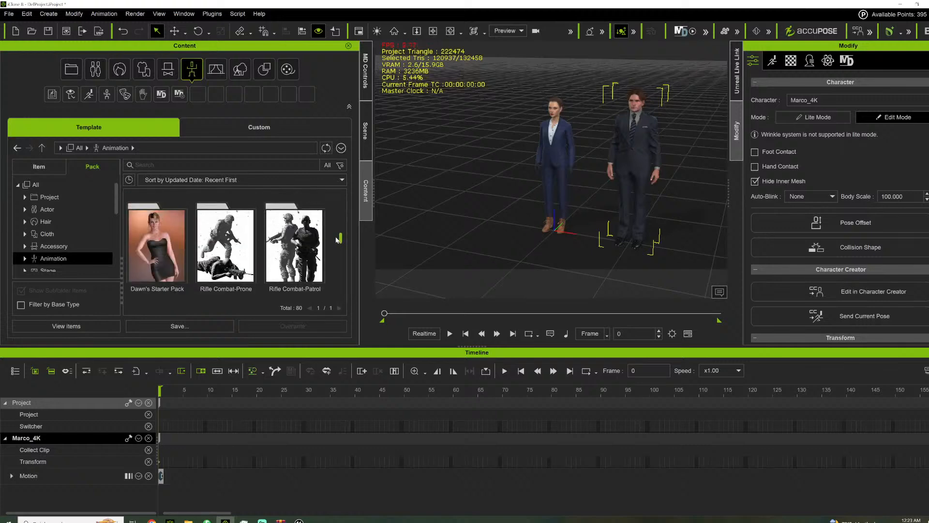
scroll(299, 268, down, 3)
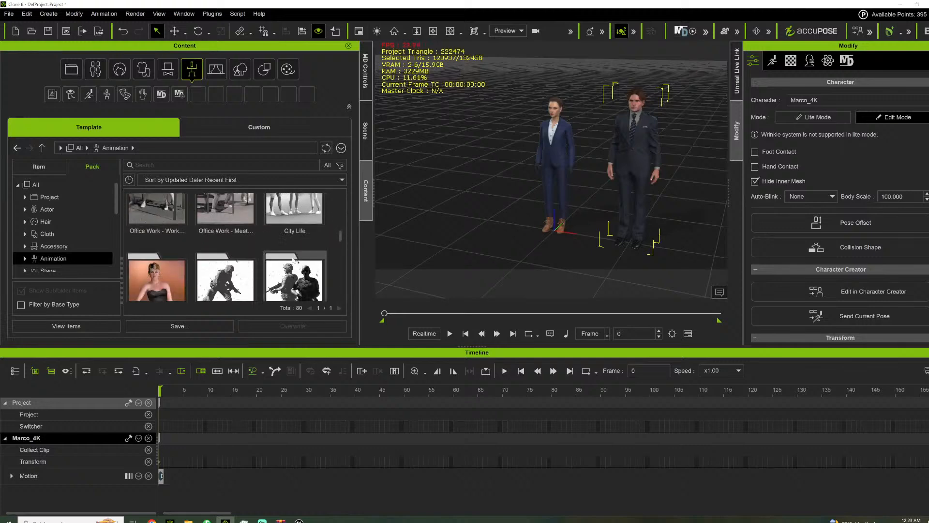
double_click(297, 242)
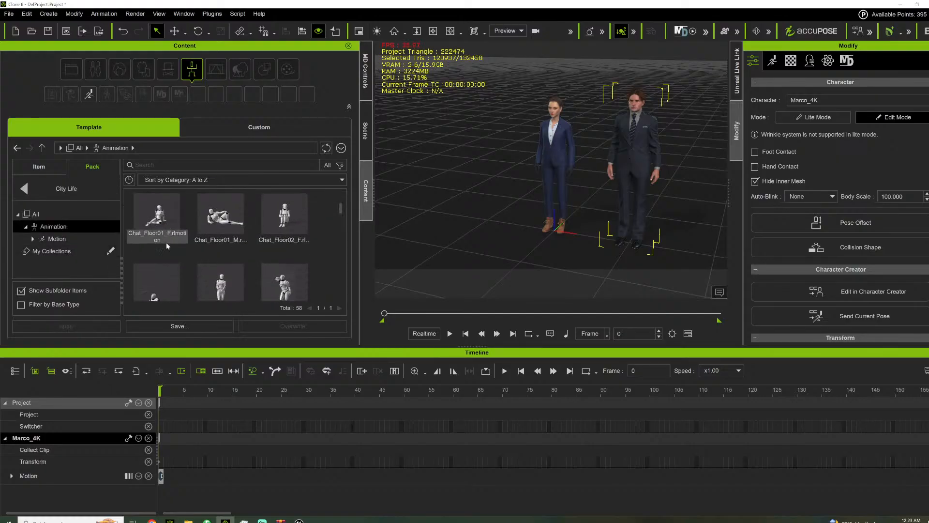
scroll(166, 243, down, 5)
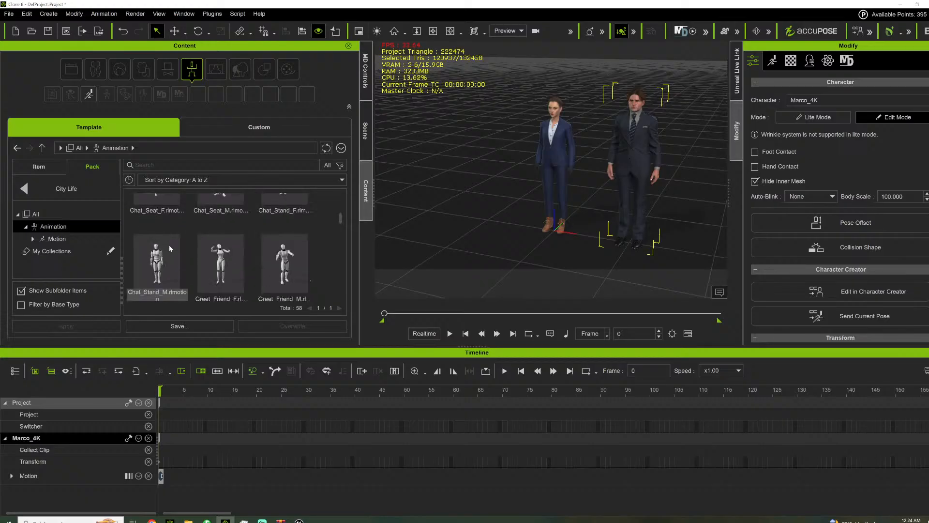
scroll(169, 246, down, 1)
click(33, 239)
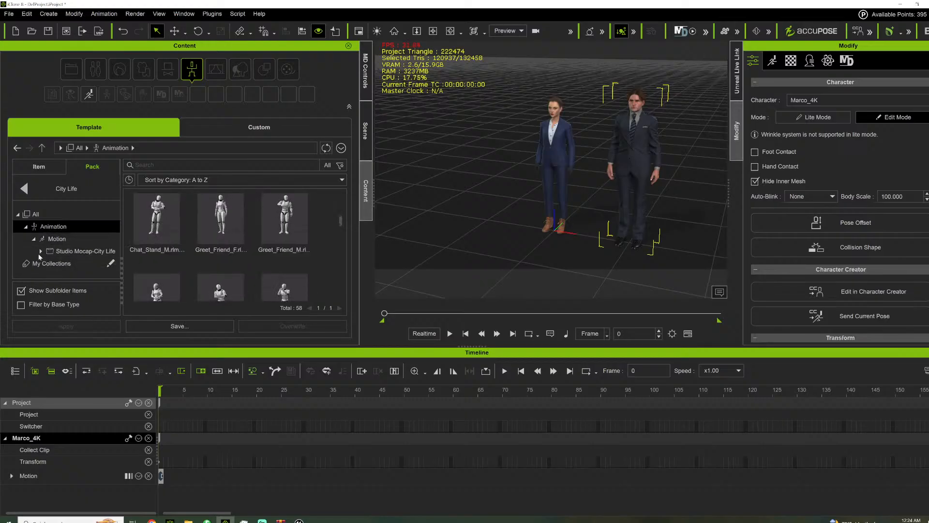
click(41, 251)
scroll(68, 242, down, 3)
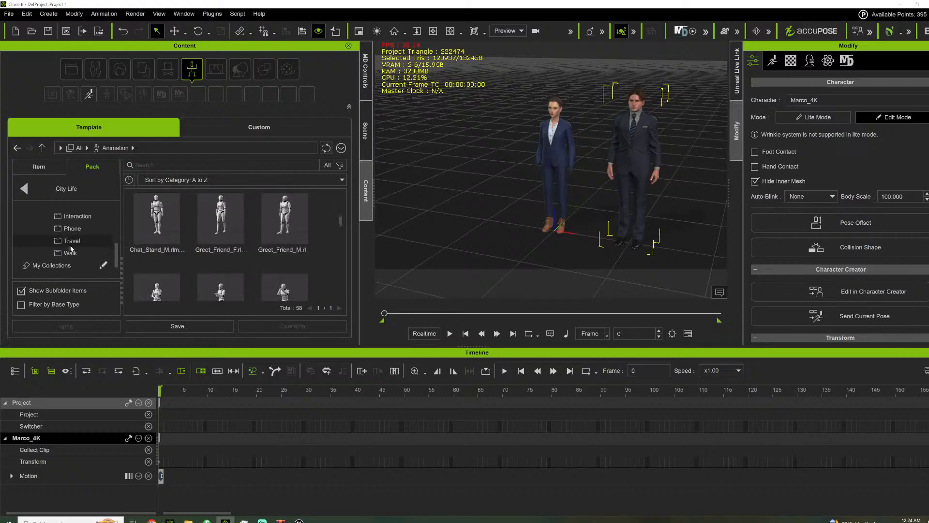
- Examine the Travel, Phone, Walk and Chat motions of the City Life pack for a suitable pose
click(71, 241)
scroll(341, 229, down, 2)
scroll(341, 230, down, 2)
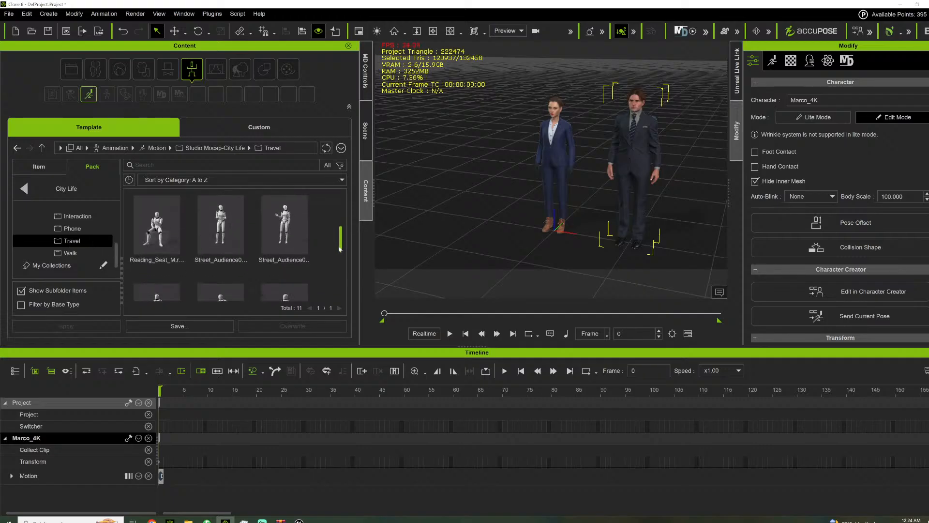
scroll(159, 242, up, 1)
scroll(77, 250, up, 1)
click(82, 245)
scroll(87, 257, down, 1)
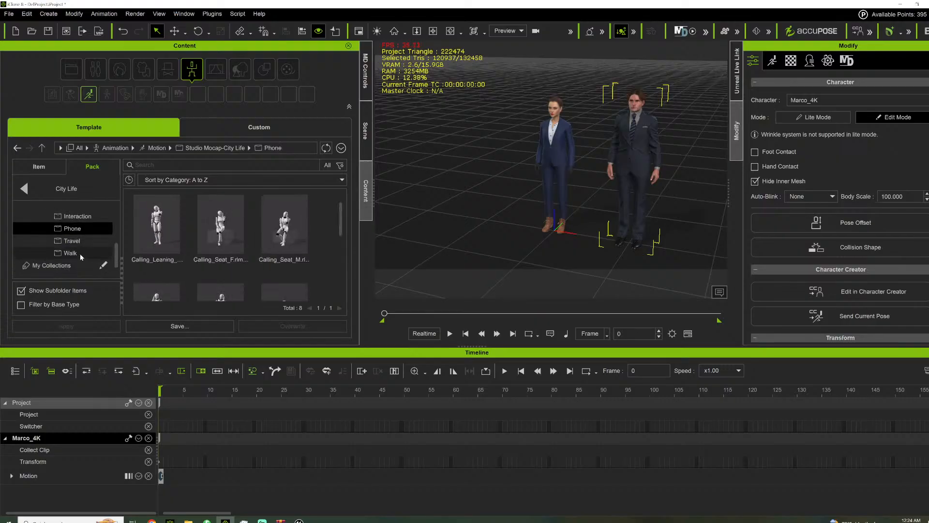
click(79, 253)
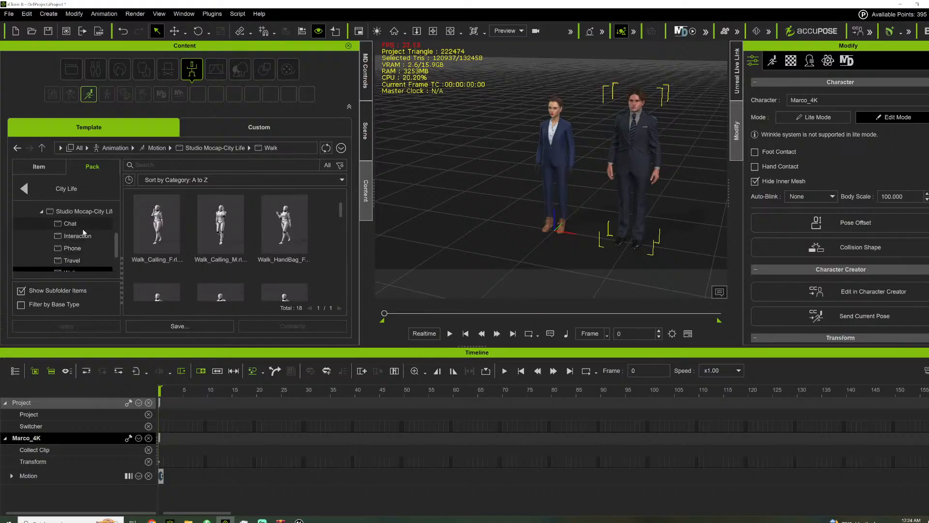
click(78, 224)
click(91, 247)
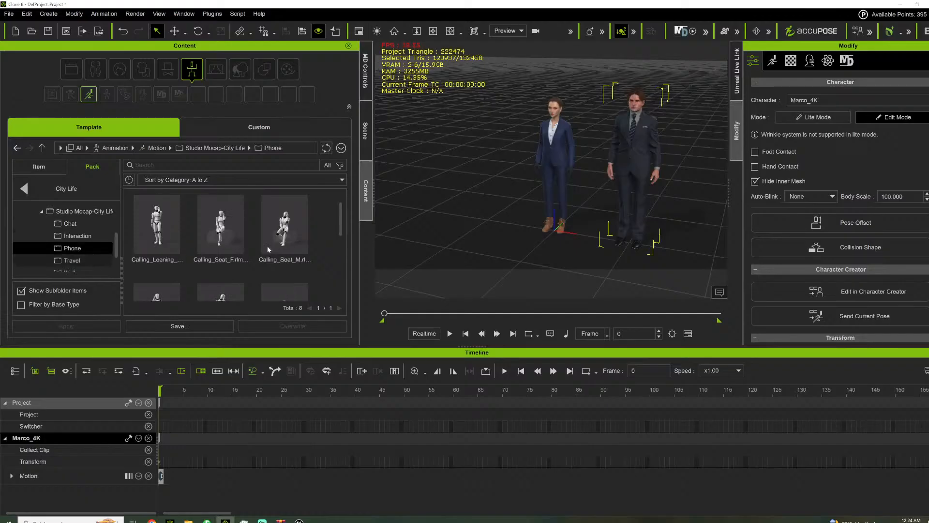
drag(339, 220, 329, 286)
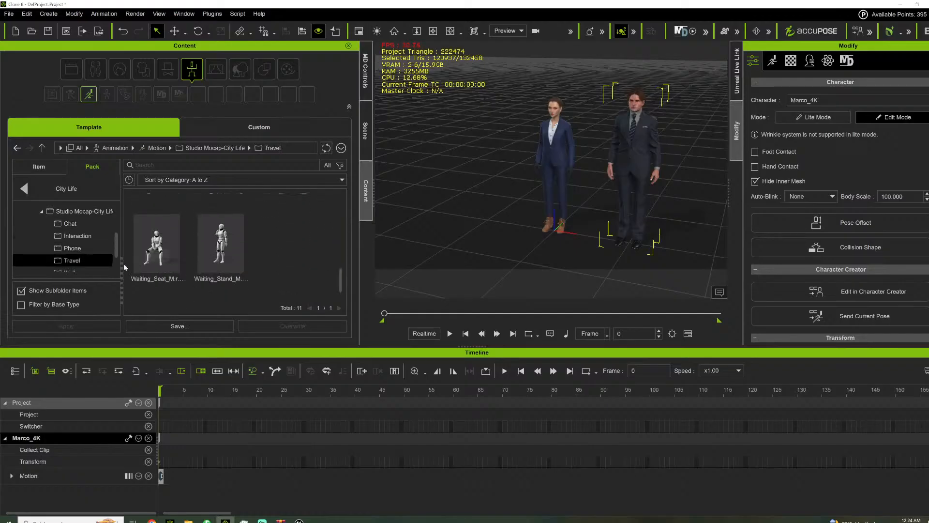
scroll(63, 246, down, 2)
scroll(63, 245, up, 3)
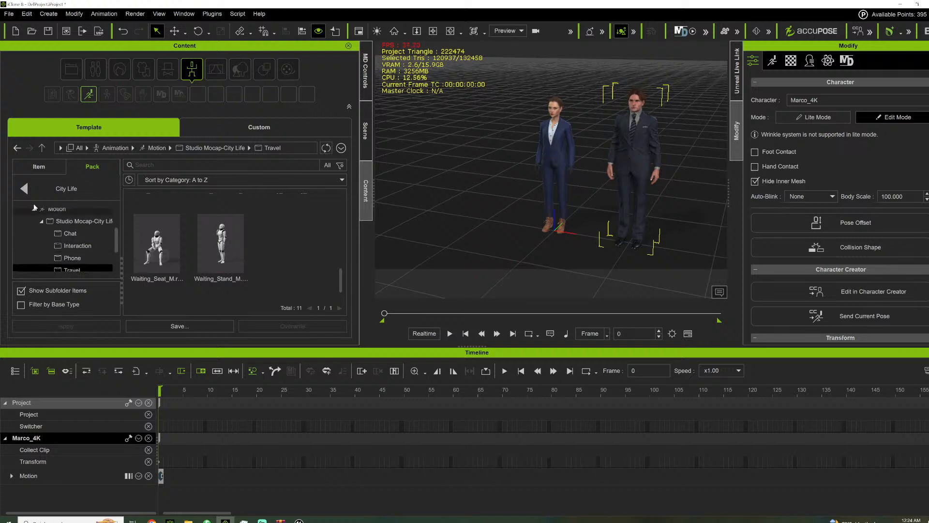
- Apply the Sit_IdleB_F motion from the Alone folder of the Spunky Moves pack to Daphne
click(24, 188)
scroll(258, 263, down, 6)
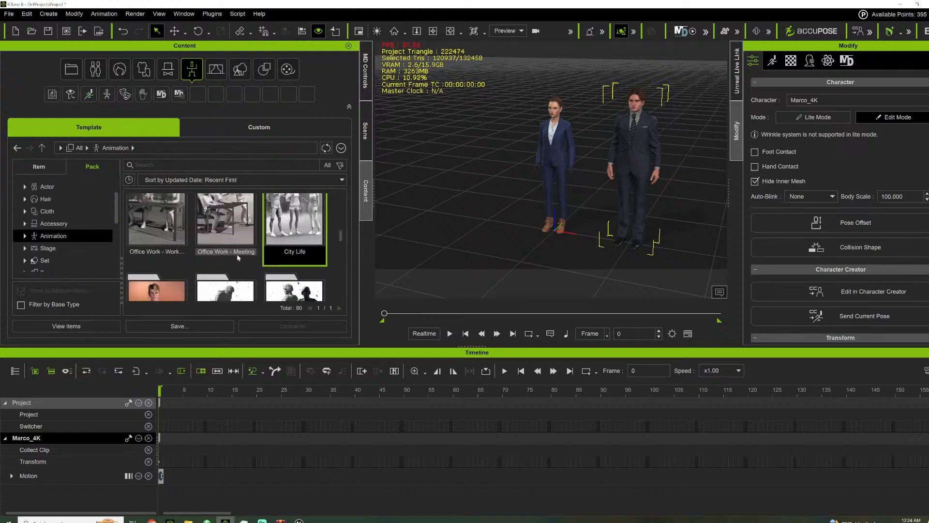
scroll(258, 262, down, 5)
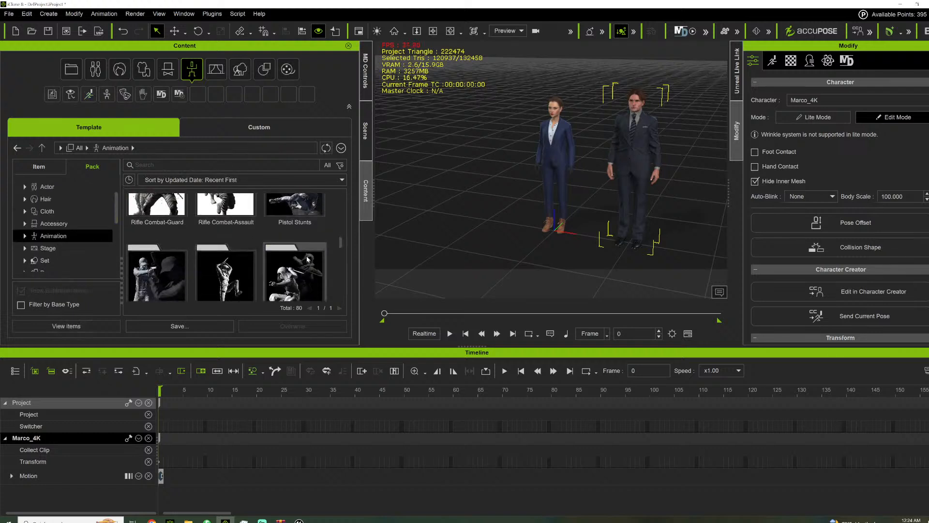
drag(341, 248, 338, 230)
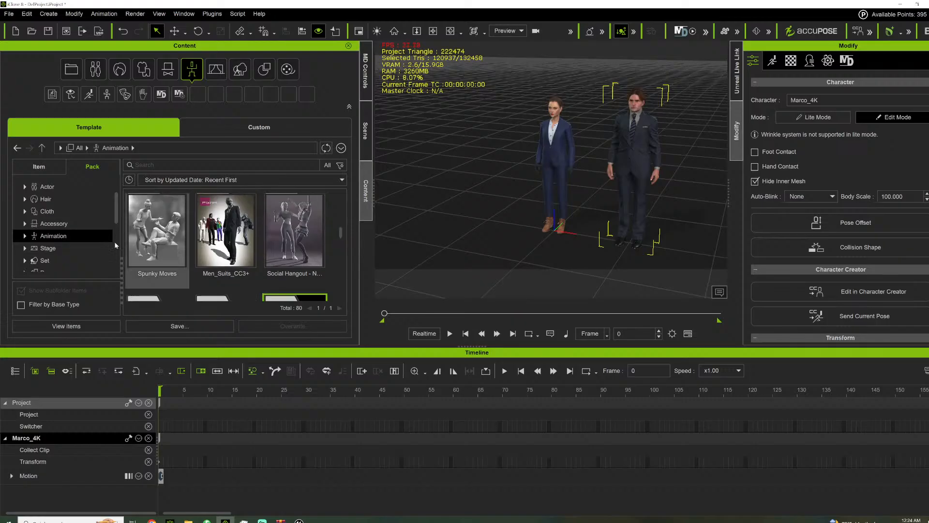
double_click(157, 230)
click(41, 251)
scroll(68, 237, down, 1)
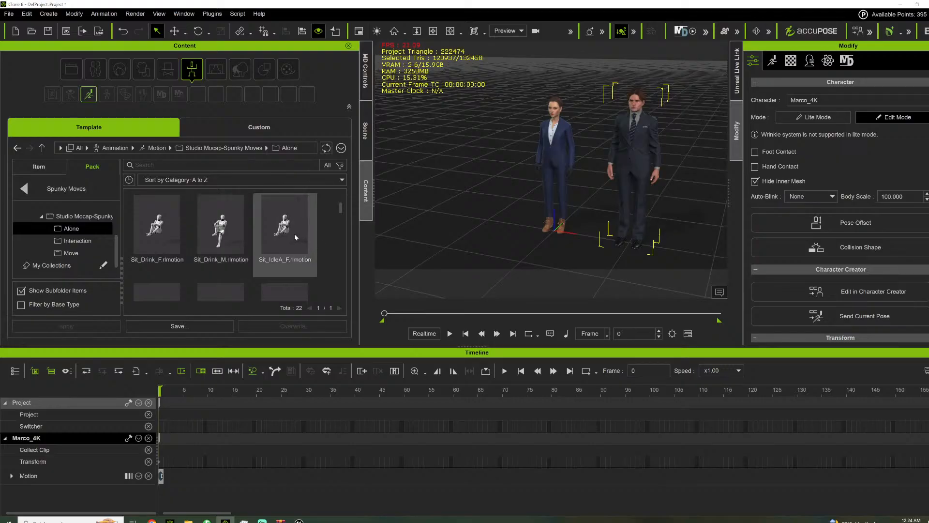
scroll(259, 249, down, 2)
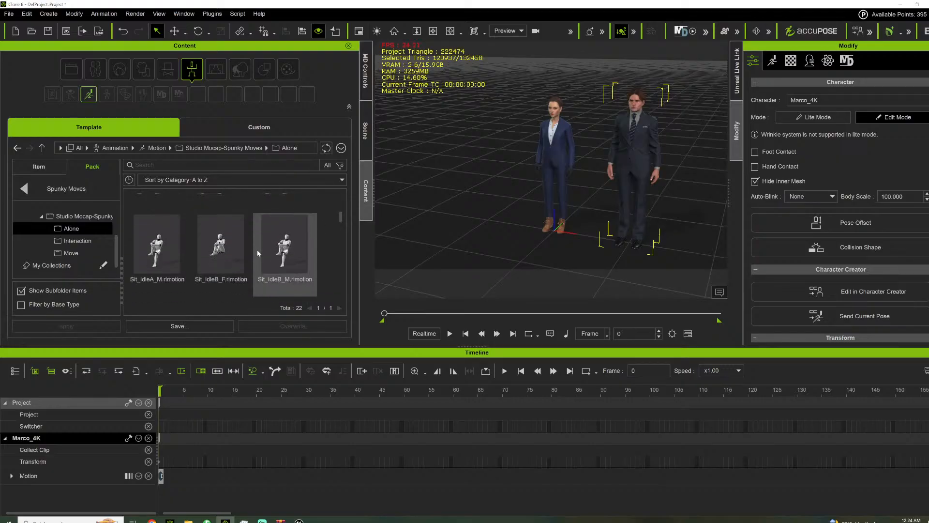
scroll(257, 252, down, 1)
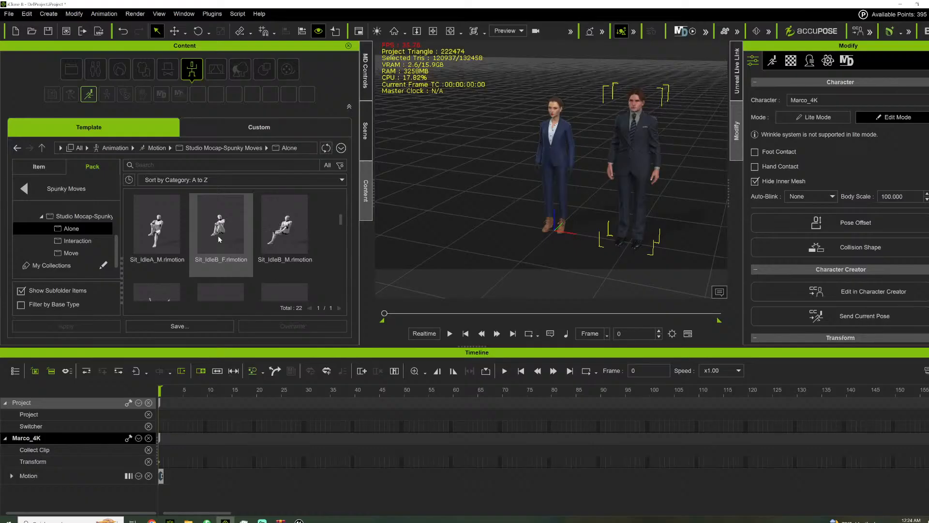
drag(218, 256, 562, 166)
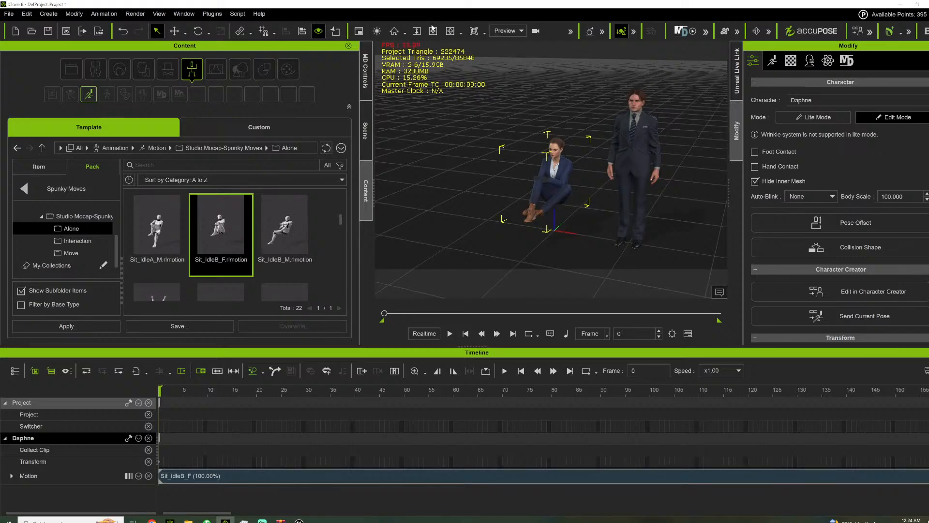
- Play back Daphne's Sit_IdleB_F motion, inspecting it close up from several angles, and return the playhead to frame 0
right_drag(552, 115, 569, 78)
scroll(527, 129, up, 5)
key(space)
right_drag(506, 187, 471, 179)
scroll(471, 179, up, 5)
drag(471, 178, 477, 116)
right_drag(533, 160, 518, 146)
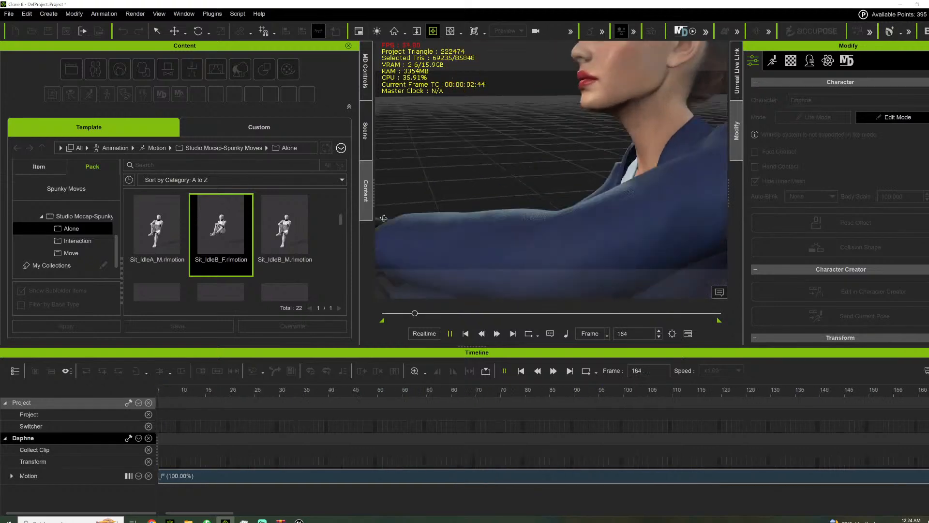
scroll(519, 146, down, 6)
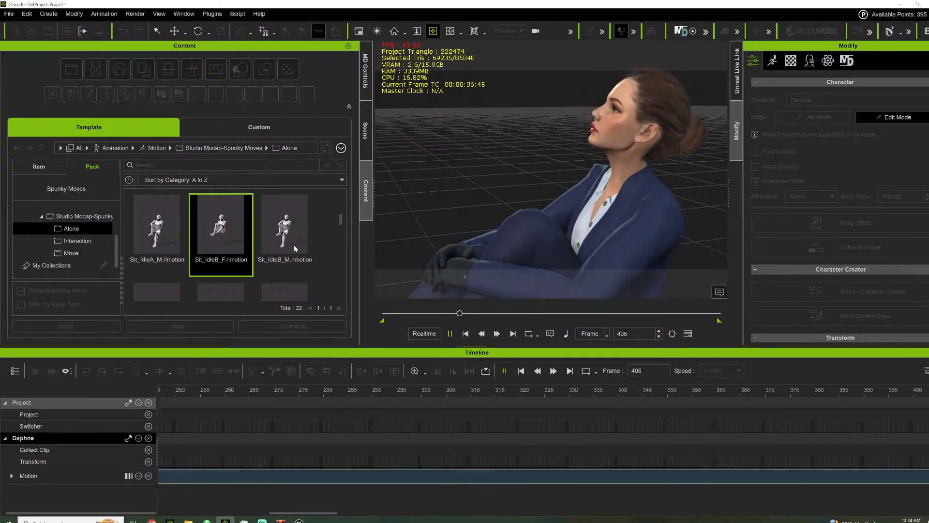
key(space)
drag(339, 226, 345, 235)
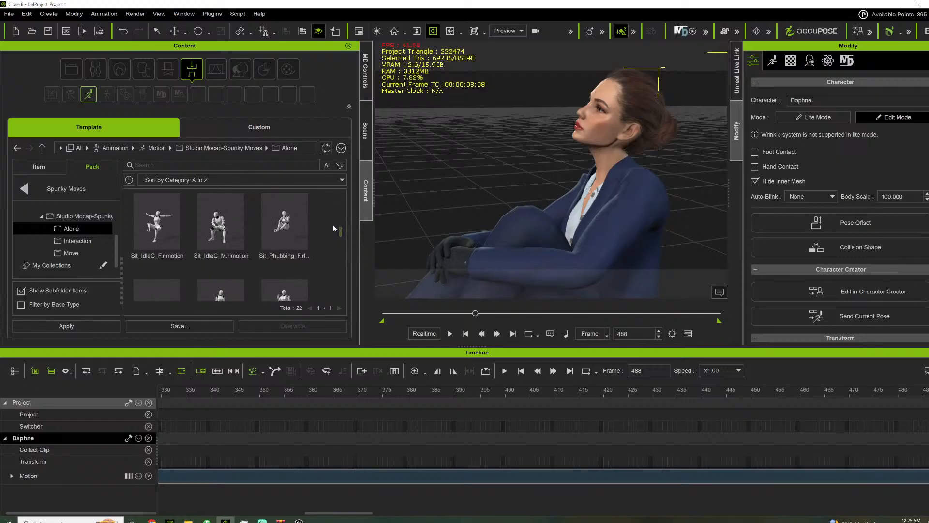
drag(463, 314, 382, 314)
scroll(480, 180, down, 3)
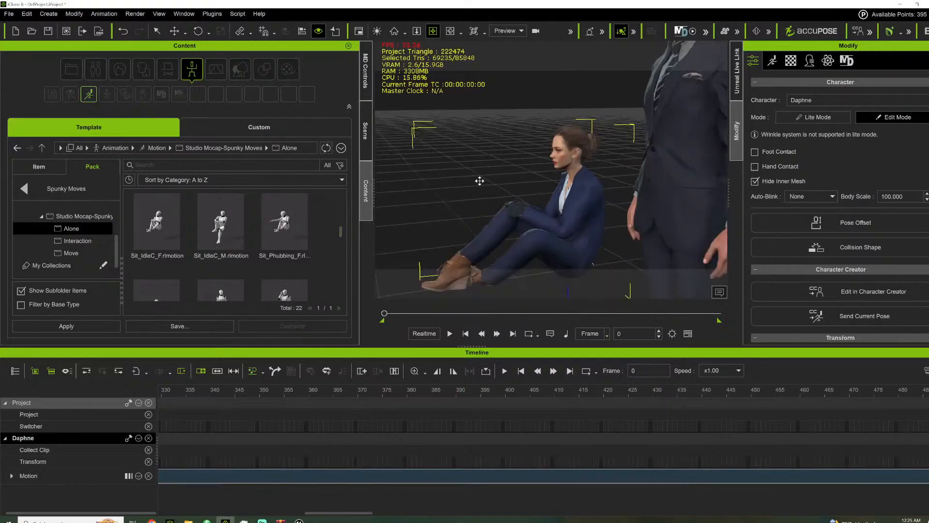
right_drag(479, 180, 509, 191)
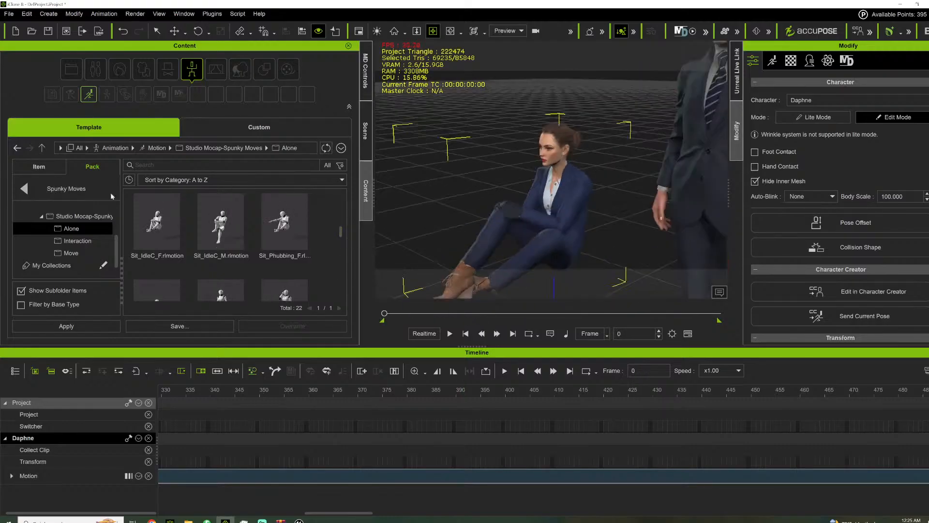
- Open the Digital Soul expression pack and look through the facial expressions in its 2.Think folder
click(125, 94)
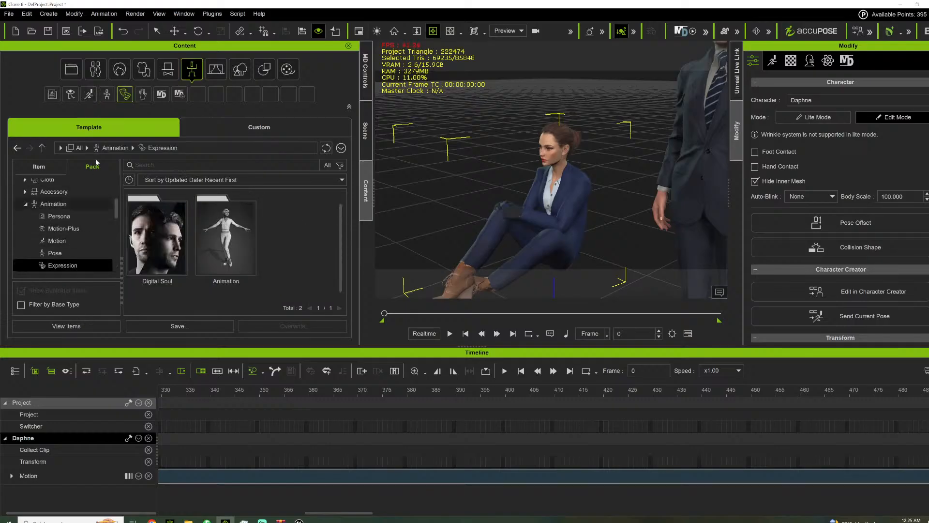
double_click(164, 262)
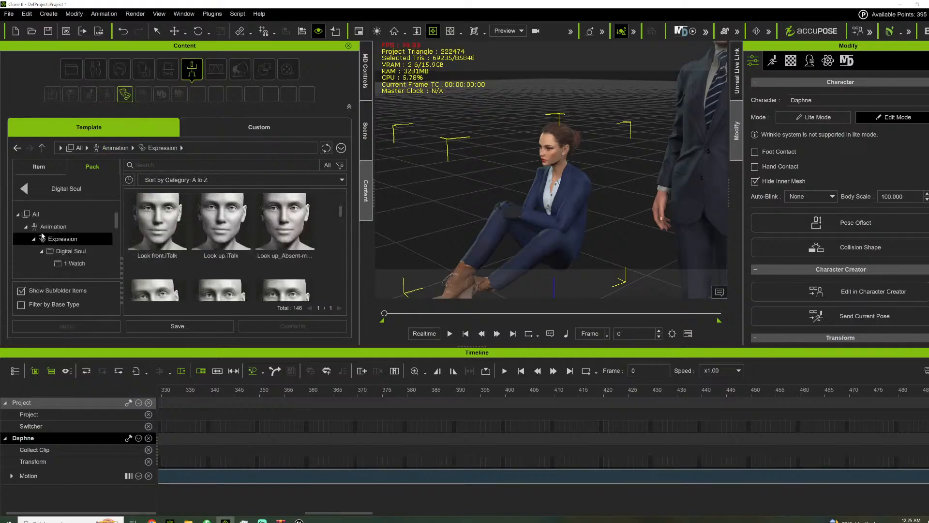
scroll(250, 235, down, 3)
scroll(74, 255, down, 2)
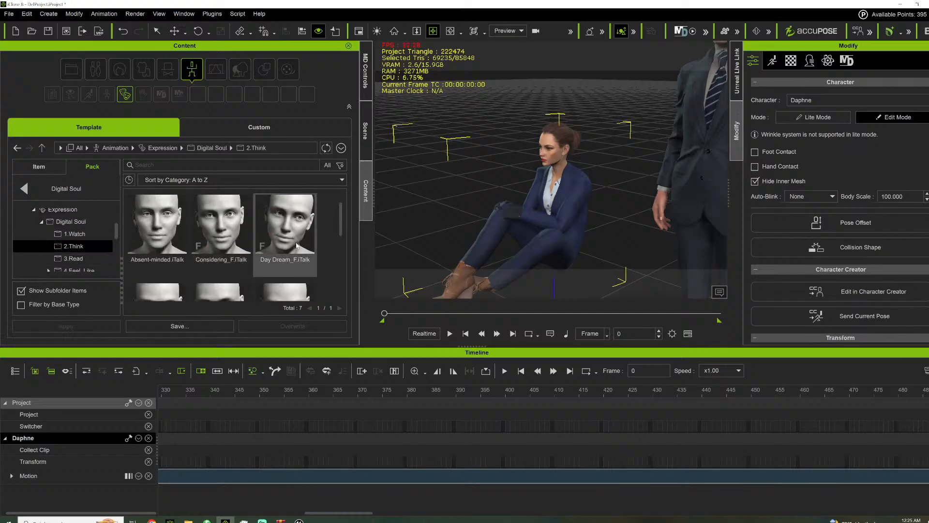
scroll(296, 246, down, 3)
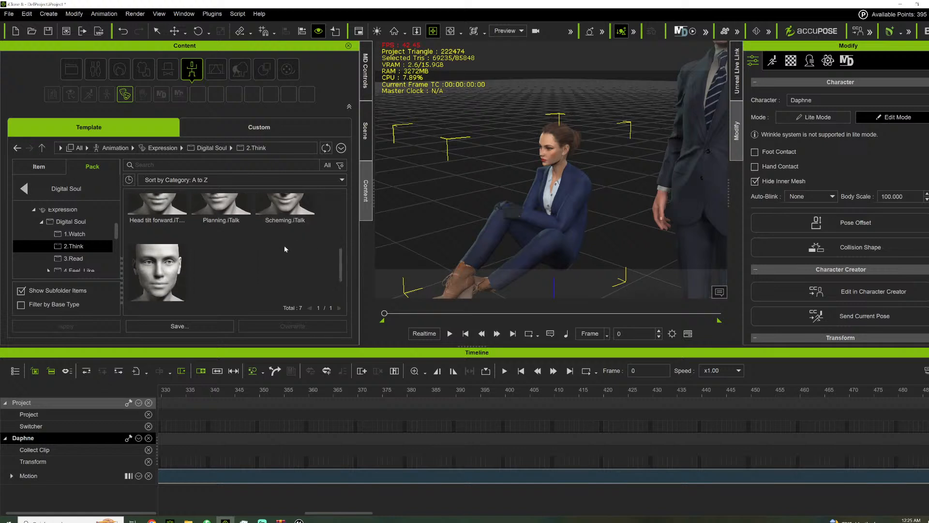
scroll(258, 256, down, 2)
scroll(256, 260, up, 5)
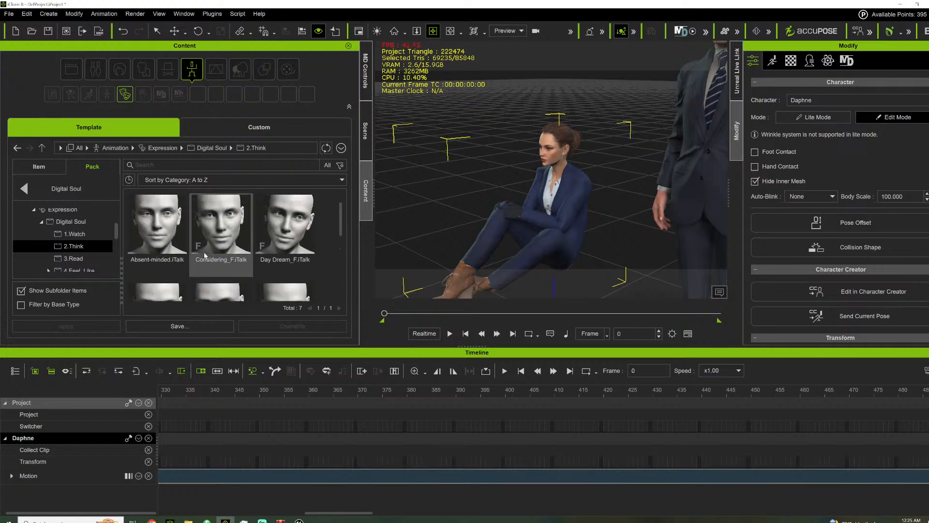
- Try the Considering_F expression on Daphne, play it back with the sitting motion and rewind to the start
drag(219, 238, 533, 163)
right_drag(529, 143, 531, 130)
scroll(500, 137, up, 6)
scroll(494, 154, up, 4)
key(space)
scroll(479, 166, down, 5)
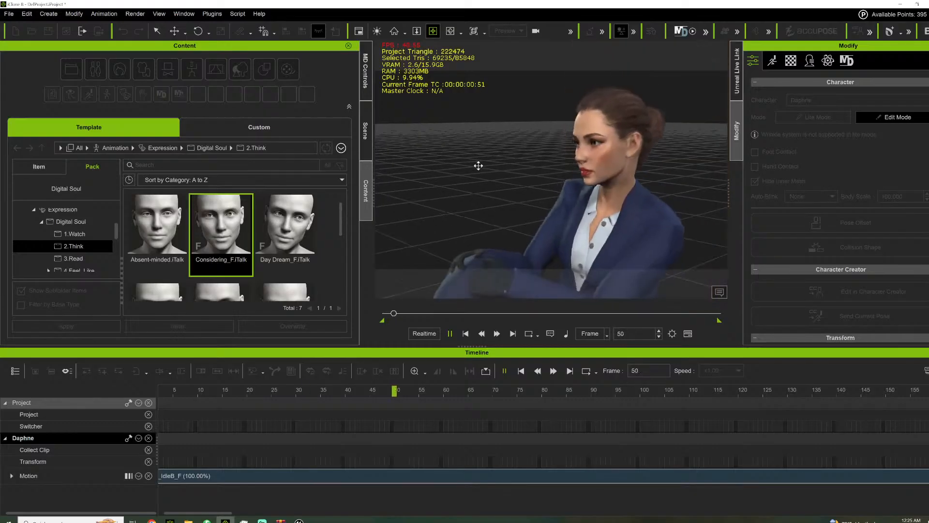
right_drag(476, 166, 429, 169)
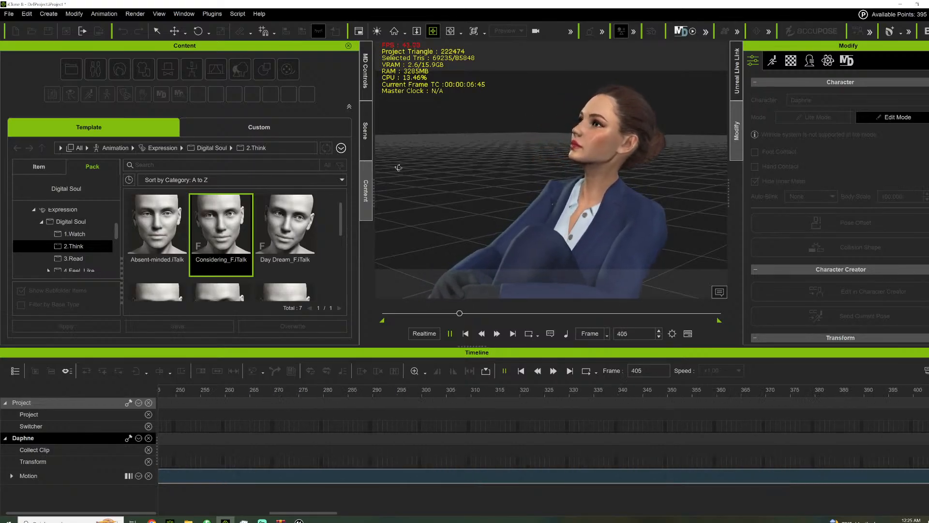
key(space)
click(391, 316)
scroll(302, 255, down, 3)
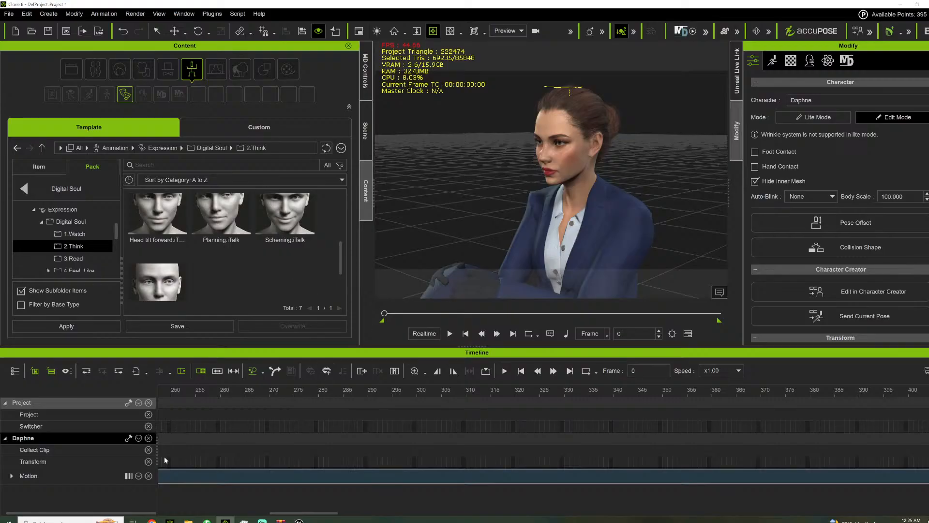
- Show Daphne's Expression track in the timeline and delete the Considering_F clip from it
click(137, 439)
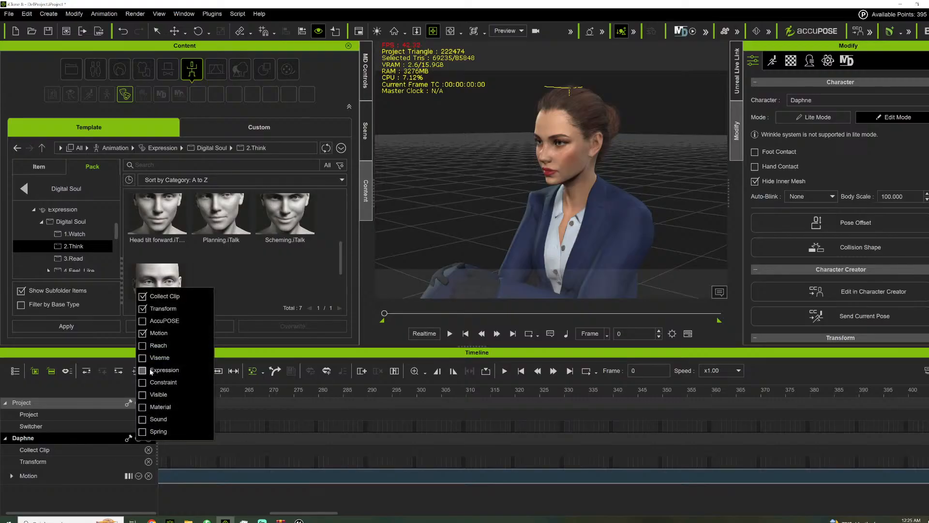
drag(284, 515, 175, 513)
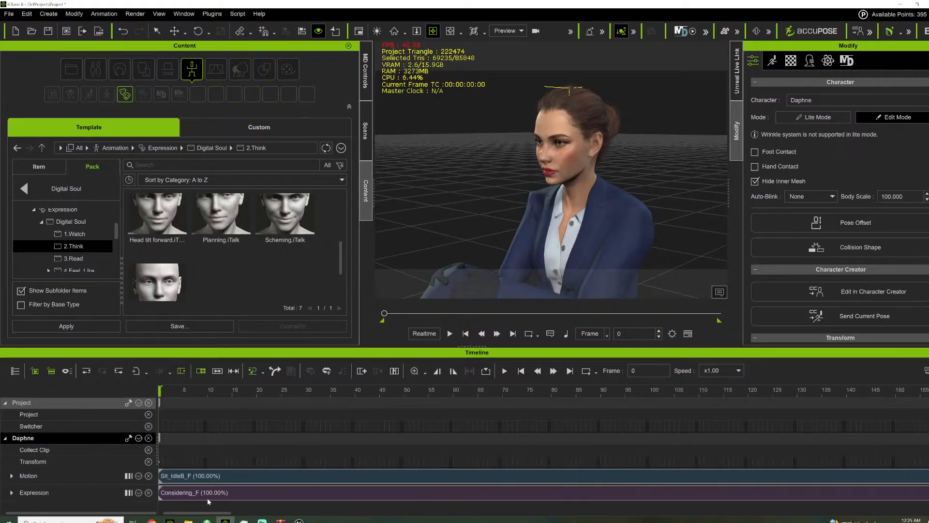
click(211, 496)
key(Delete)
- Try the Planning expression on Daphne and play it back while viewing her face from the front
double_click(216, 237)
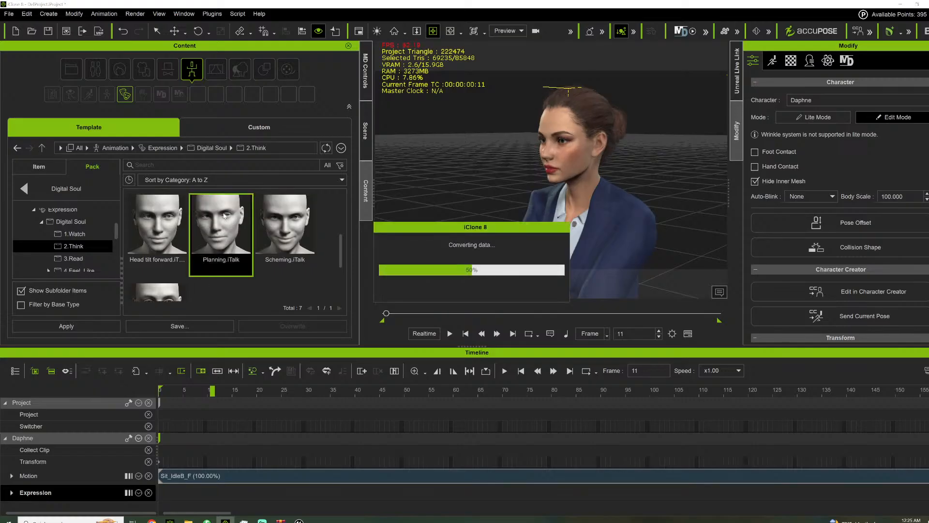
key(space)
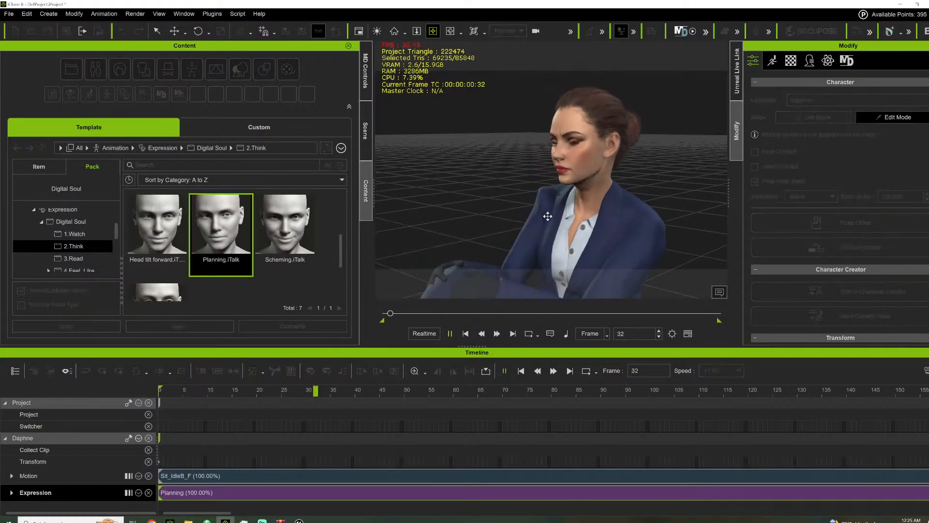
right_drag(539, 207, 629, 196)
scroll(490, 202, up, 3)
right_drag(490, 202, 519, 187)
scroll(394, 215, down, 1)
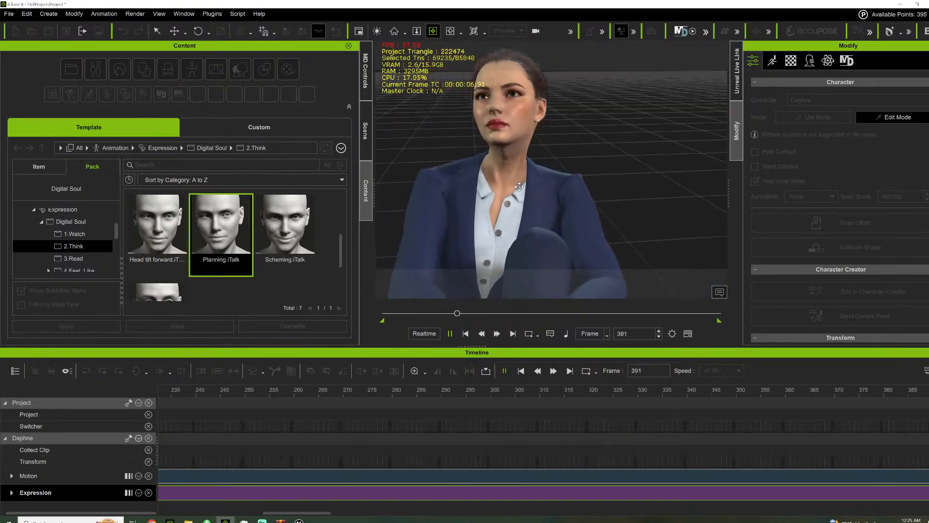
key(space)
- Examine Daphne's face at frame 275, and play the Planning expression onward from a side view
drag(457, 313, 435, 317)
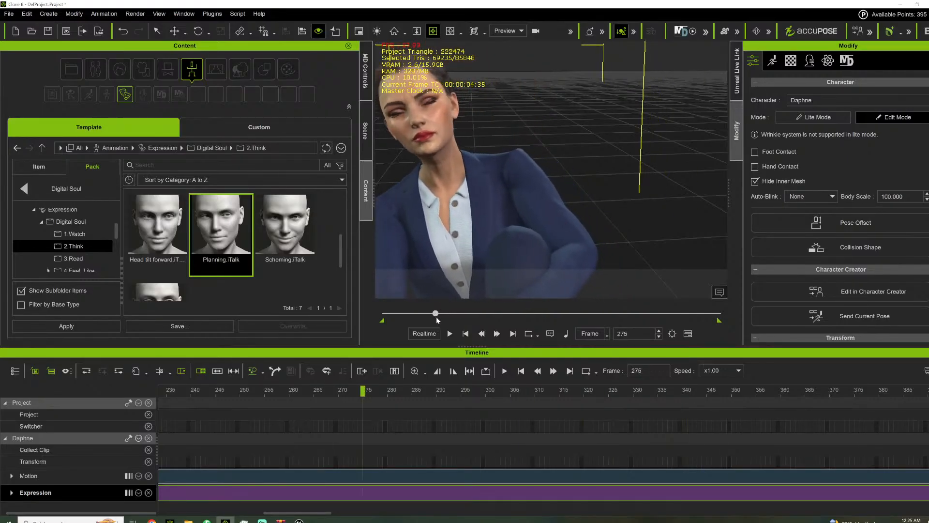
drag(534, 214, 576, 242)
scroll(463, 119, up, 4)
drag(463, 137, 711, 248)
scroll(601, 209, down, 5)
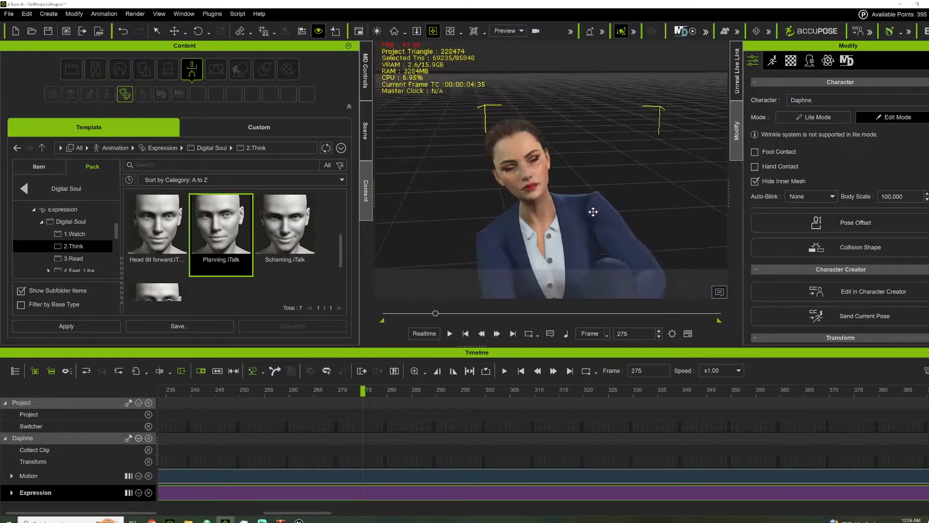
right_drag(595, 210, 317, 210)
right_drag(471, 203, 491, 139)
key(space)
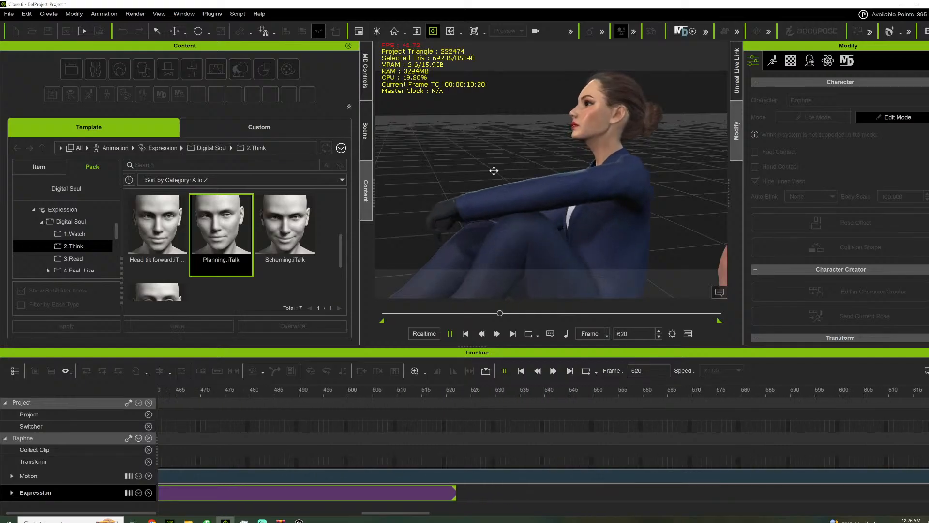
key(space)
- Return to the beginning of the timeline and delete the Planning clip from Daphne's Expression track
drag(461, 314, 363, 320)
drag(387, 513, 200, 513)
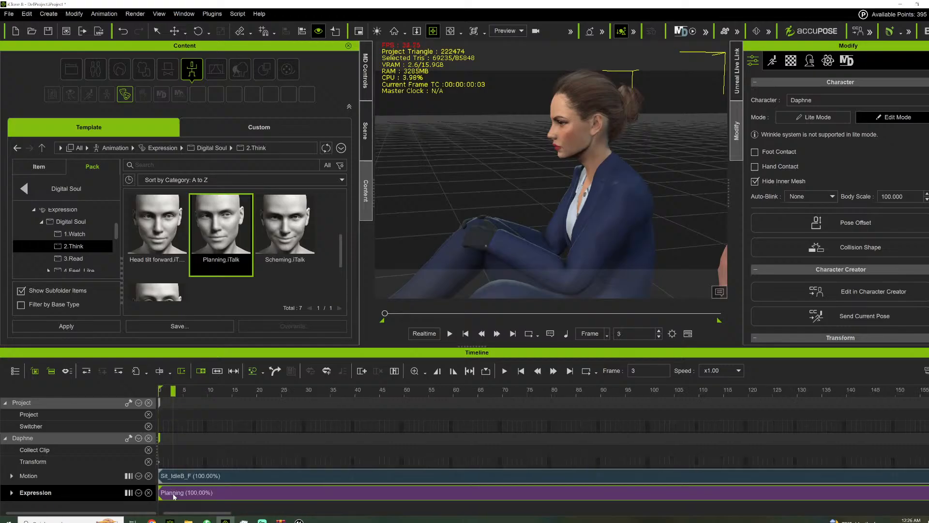
key(Delete)
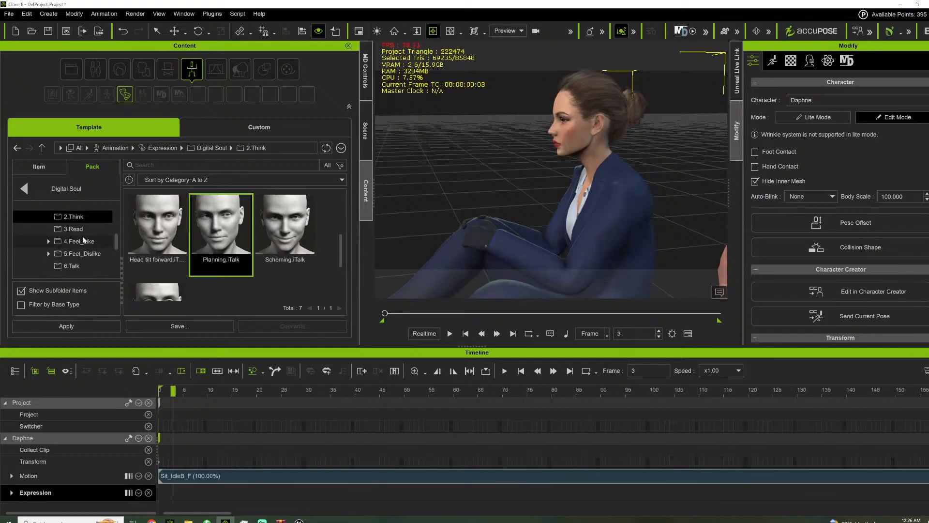
- Look through the facial expressions in the 5.Feel_Dislike folder of the Digital Soul pack
click(90, 253)
scroll(215, 251, down, 1)
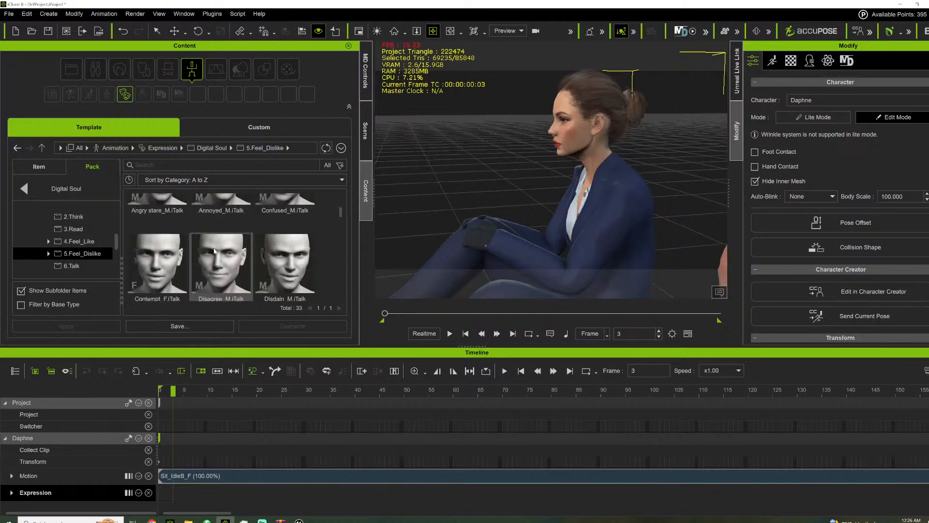
scroll(213, 251, down, 4)
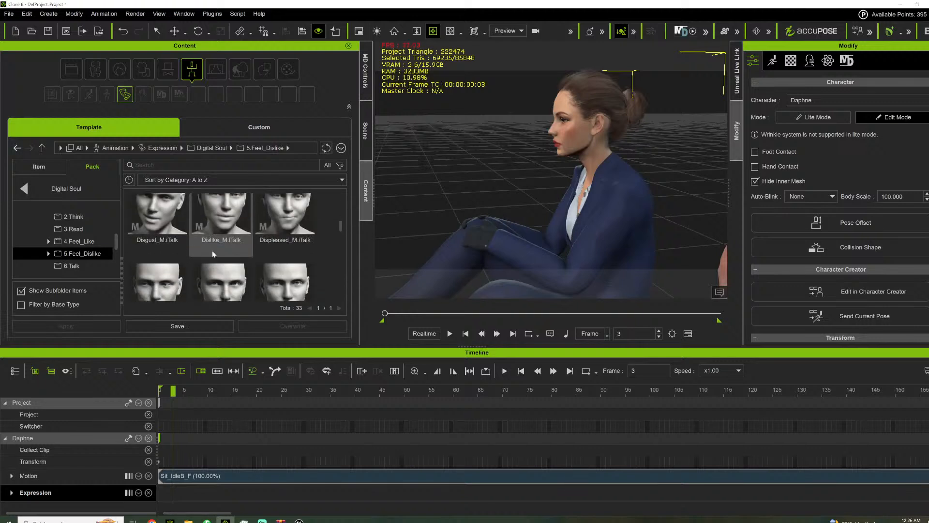
scroll(213, 254, down, 8)
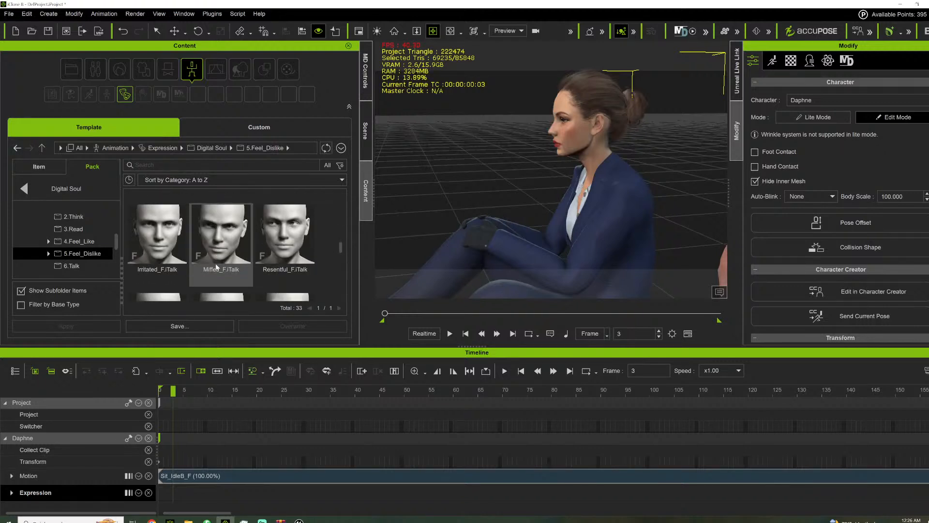
scroll(217, 266, down, 1)
scroll(216, 267, down, 2)
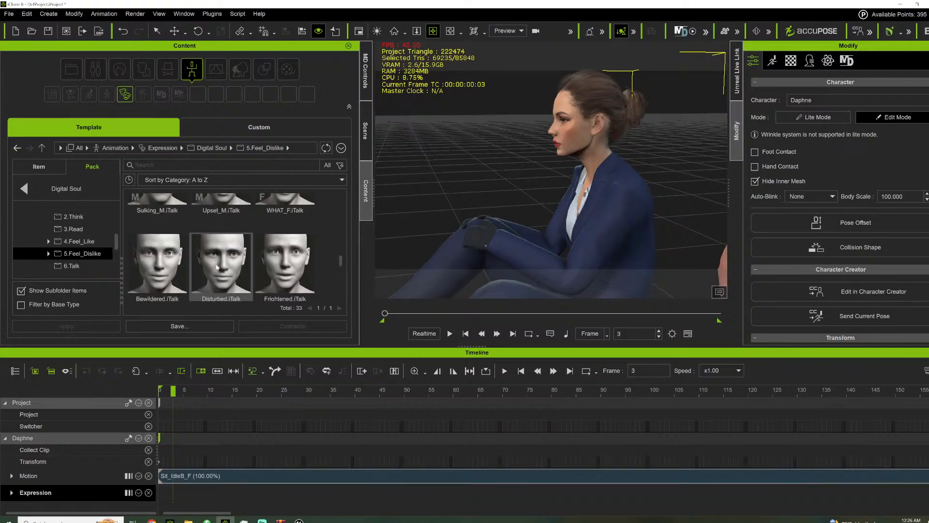
scroll(217, 267, down, 1)
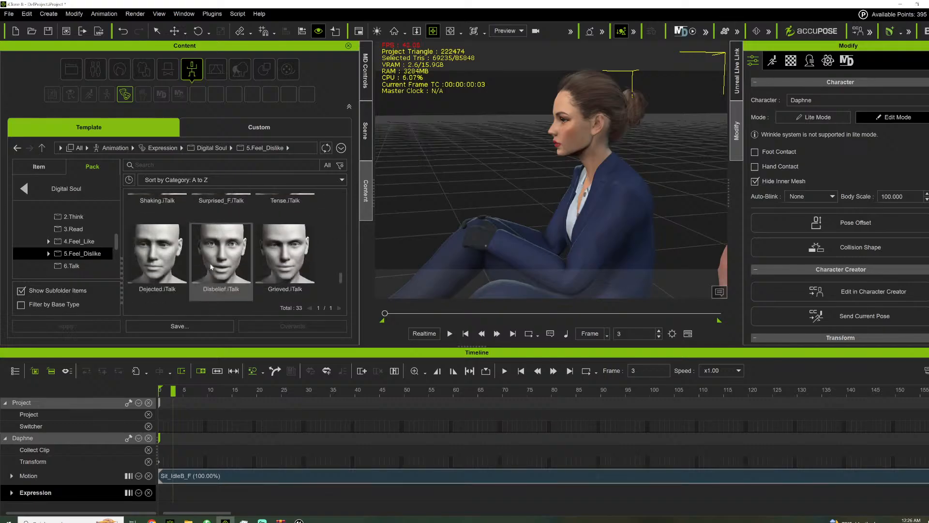
- Apply the Grieved expression to Daphne and shift its clip to the start of the timeline
drag(286, 252, 579, 186)
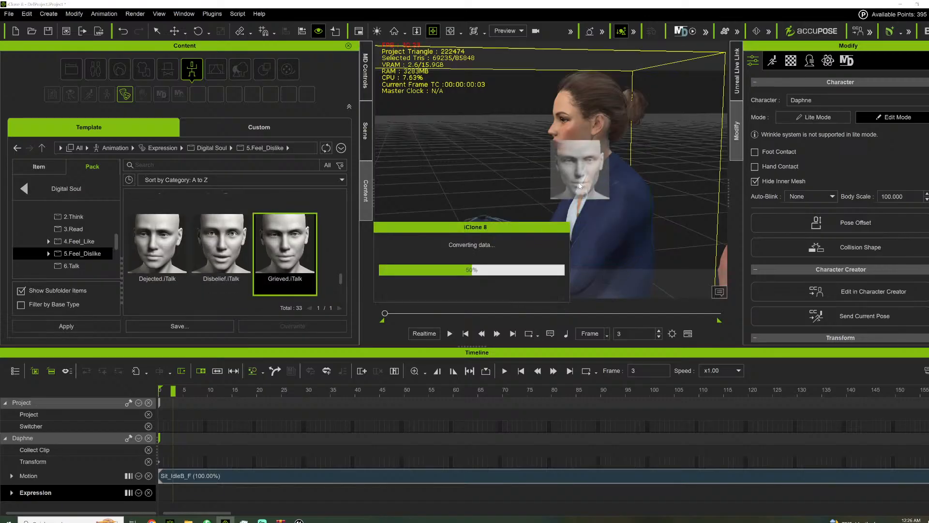
right_drag(562, 181, 664, 183)
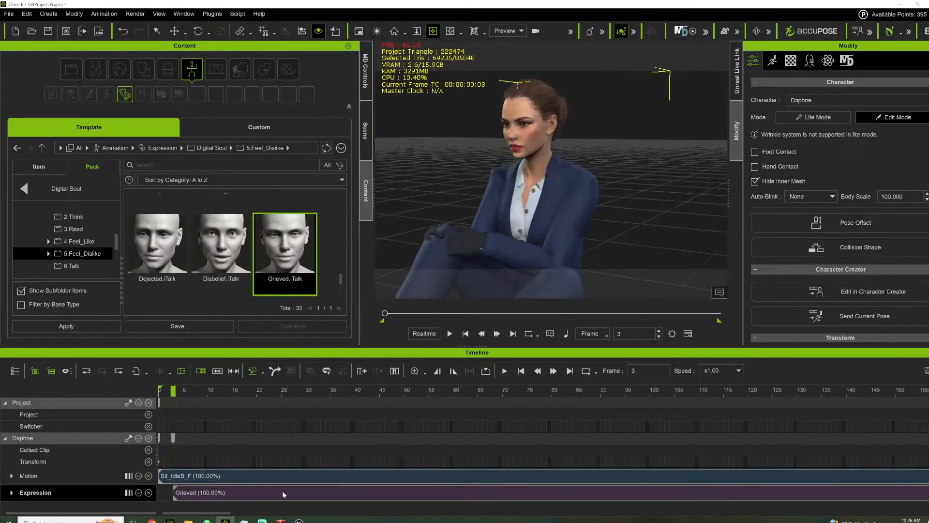
drag(282, 493, 268, 493)
- Play back the Grieved expression with Daphne's sitting motion and rewind to frame 0
key(space)
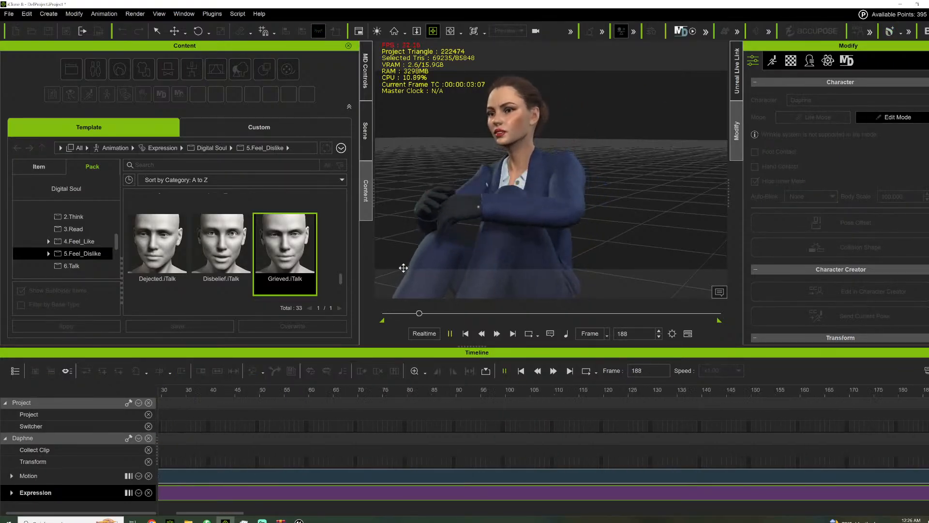
key(space)
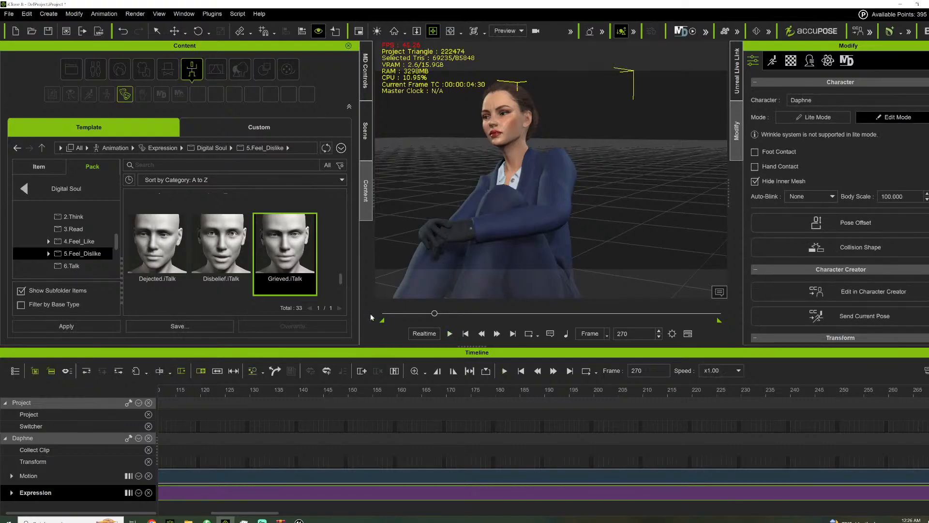
click(383, 313)
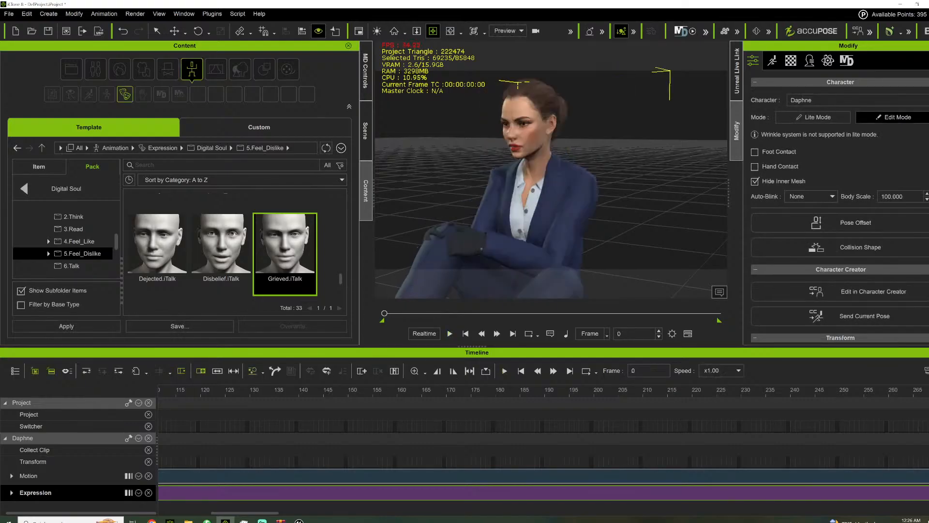
- Open the Face Key editor for Daphne and play back the Grieved expression, viewing her from several angles
click(773, 62)
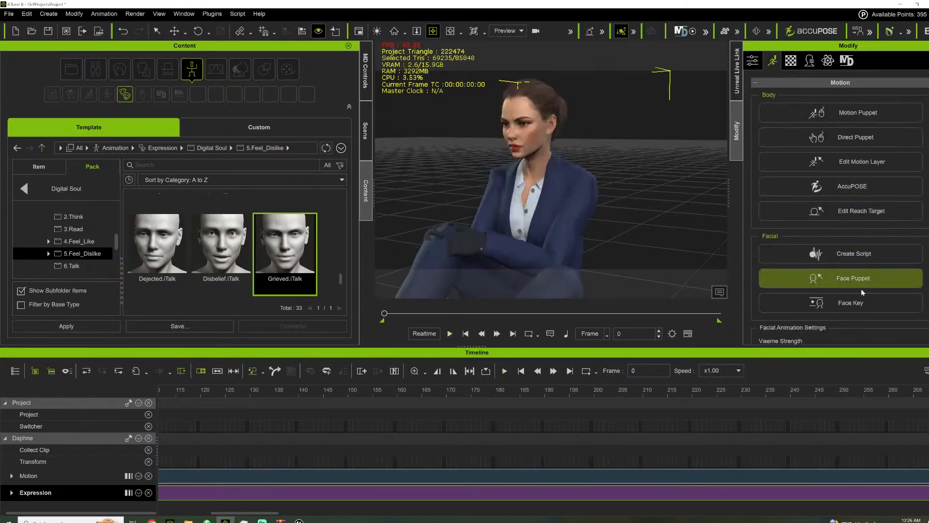
click(845, 303)
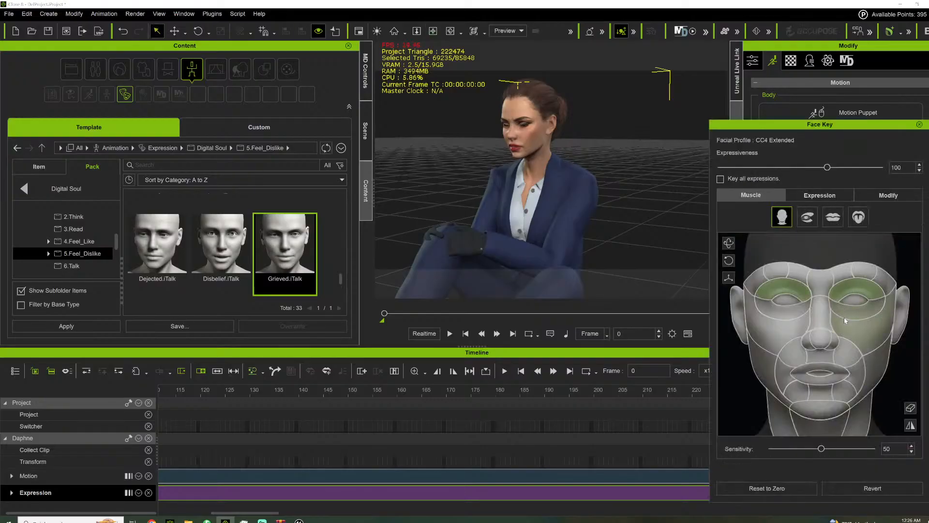
click(433, 33)
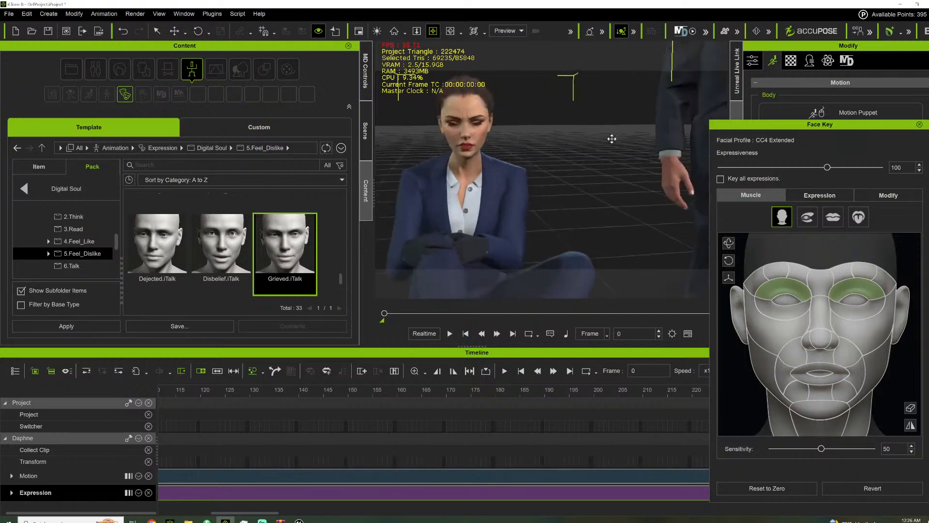
key(space)
scroll(561, 216, down, 5)
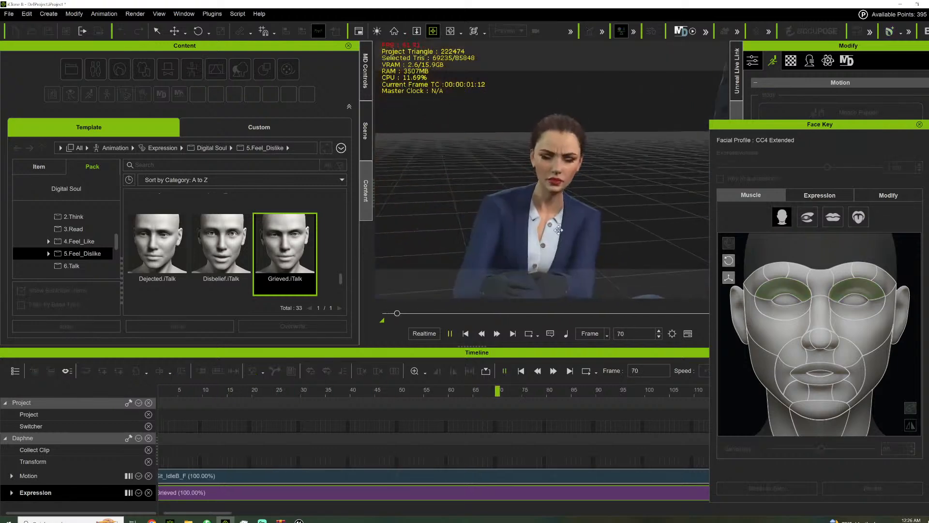
right_drag(562, 224, 513, 213)
drag(512, 214, 457, 168)
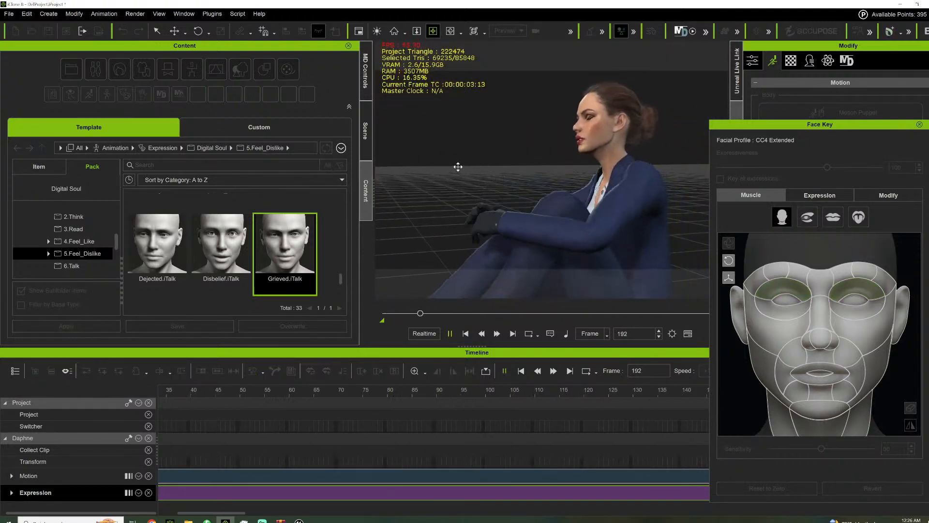
right_drag(464, 159, 627, 171)
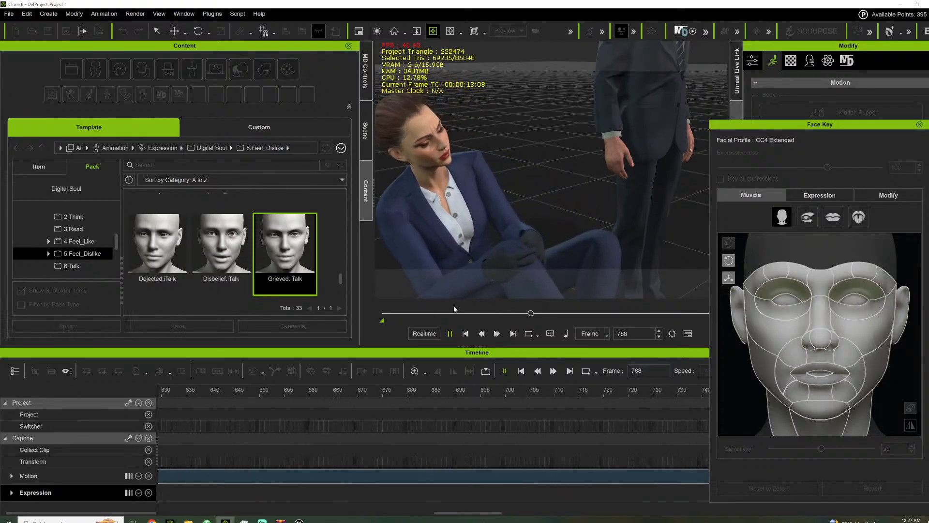
- Replay the sitting animation from near the start and examine Daphne's facial expression up close and from the front
drag(435, 313, 392, 317)
mouse_move(554, 187)
right_down()
mouse_move(523, 189)
mouse_move(557, 173)
right_up()
scroll(460, 191, up, 3)
key(space)
right_drag(460, 191, 488, 177)
scroll(468, 181, up, 2)
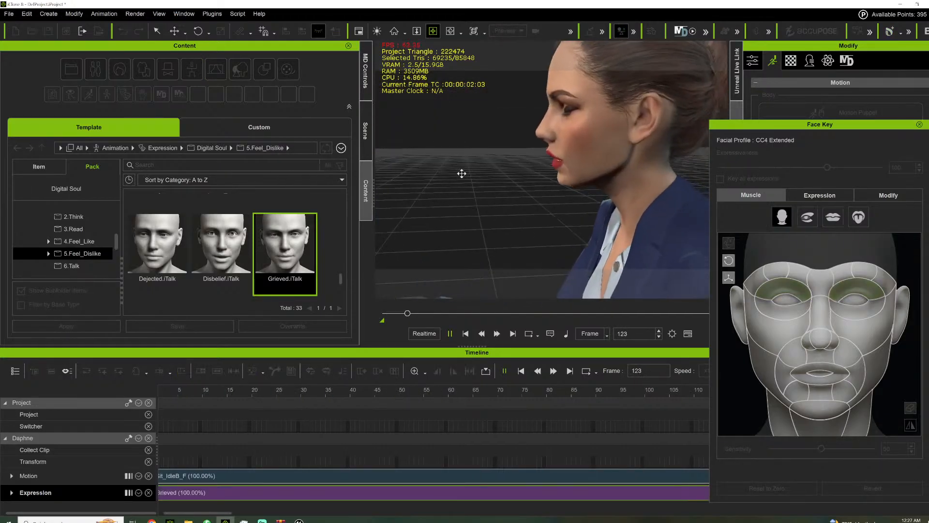
key(space)
right_drag(461, 208, 542, 188)
key(space)
key(space)
scroll(542, 188, down, 5)
key(space)
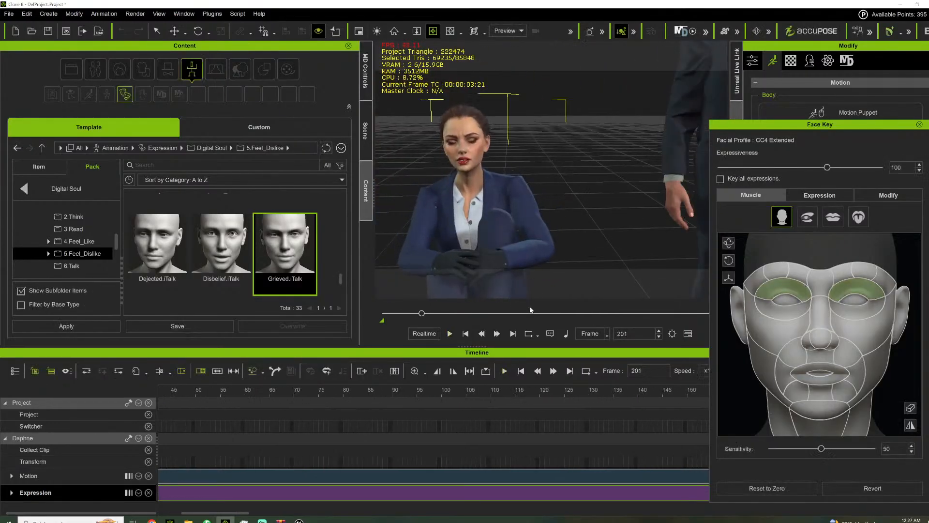
- Replay the animation past the Grieved clip and again from the beginning to check how Daphne looks toward Marco_4K
drag(417, 315, 416, 316)
key(space)
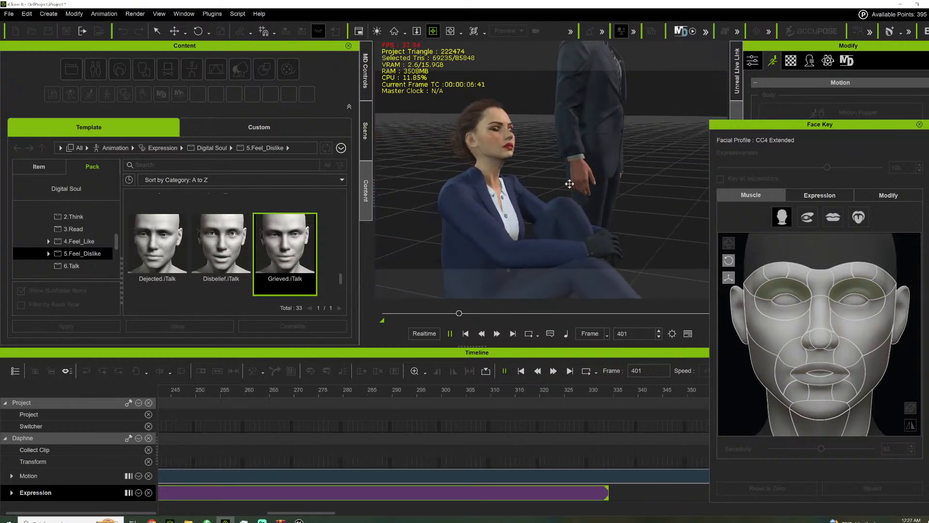
key(space)
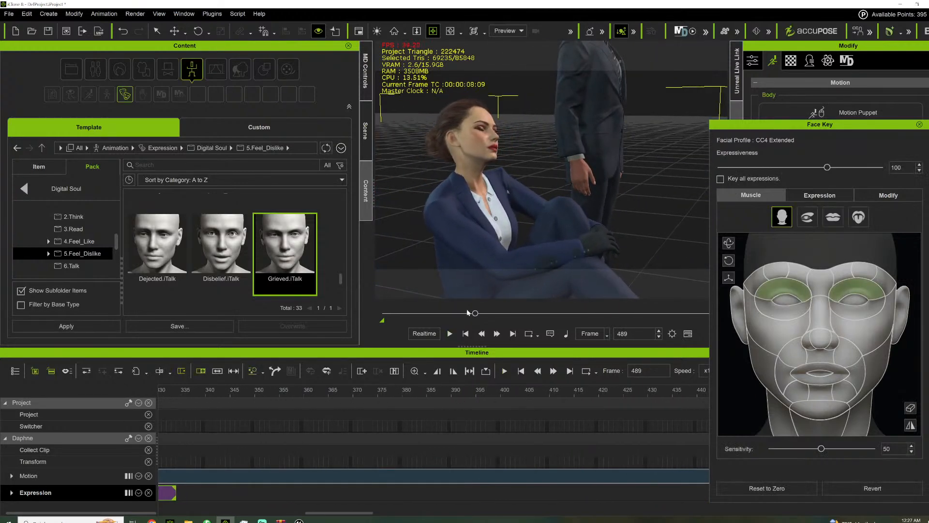
drag(396, 321, 373, 303)
key(space)
right_drag(405, 216, 444, 208)
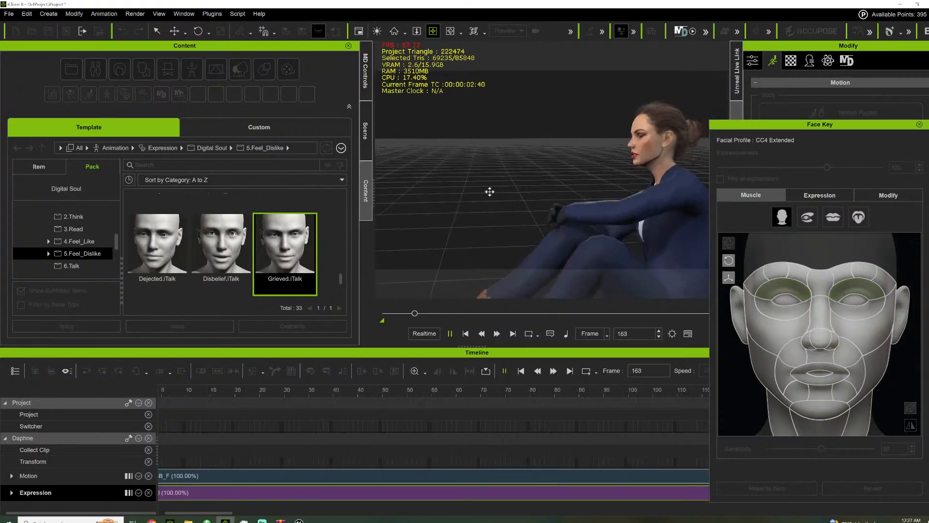
scroll(454, 173, down, 4)
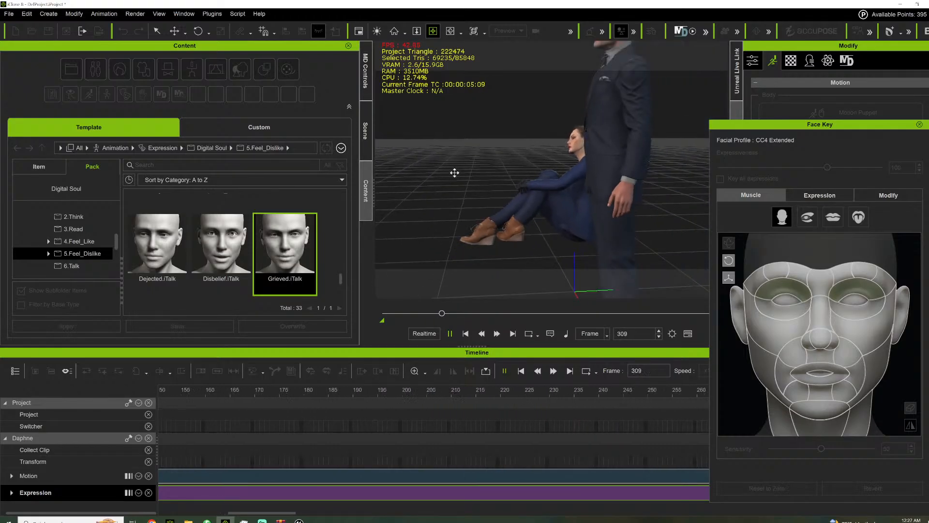
key(space)
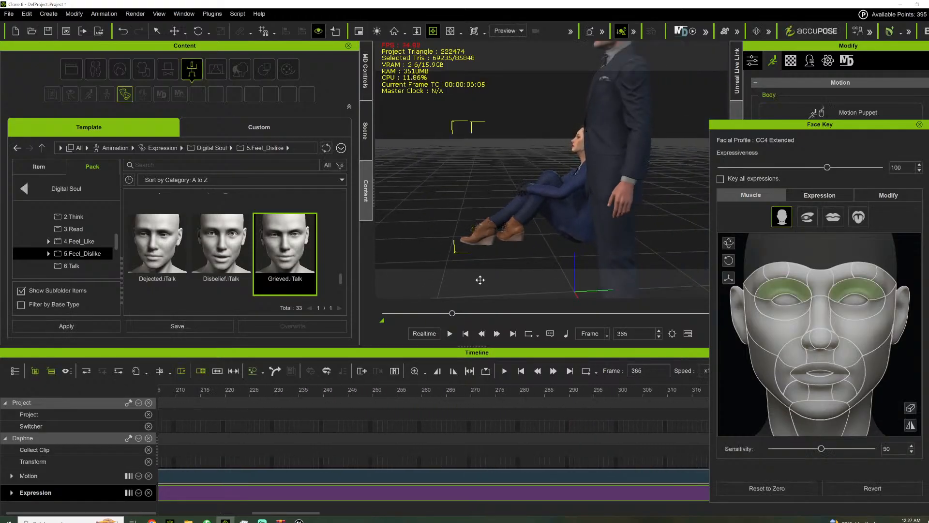
- Rewind to frame 0, bring both characters into view and close the Face Key editor
drag(452, 312, 385, 314)
right_drag(479, 182, 593, 221)
scroll(592, 221, down, 2)
middle_drag(592, 221, 625, 187)
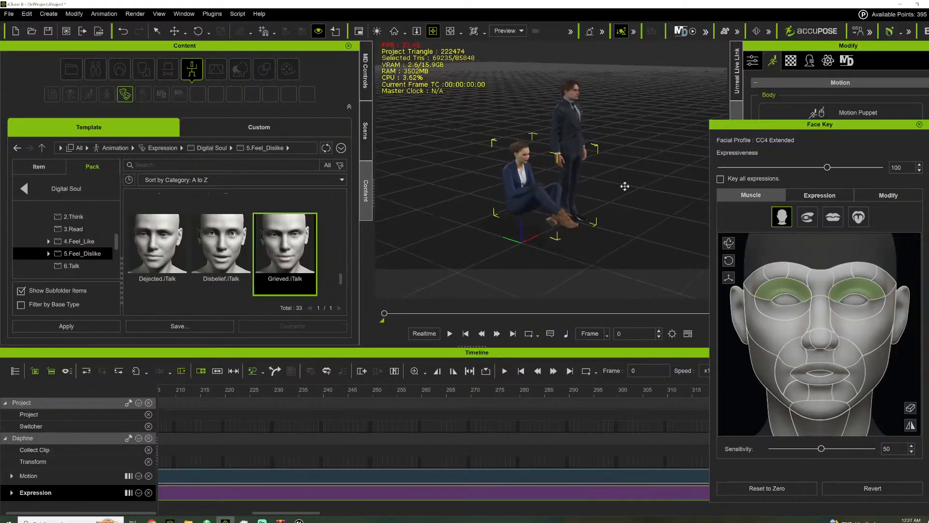
click(920, 125)
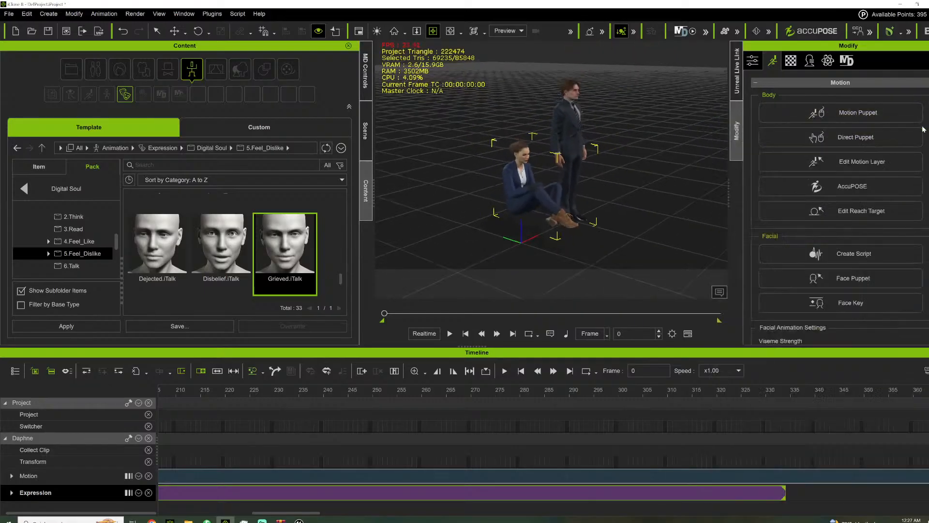
- Set the project's end mark at frame 334, where the Grieved clip ends, and return to frame 0
click(782, 390)
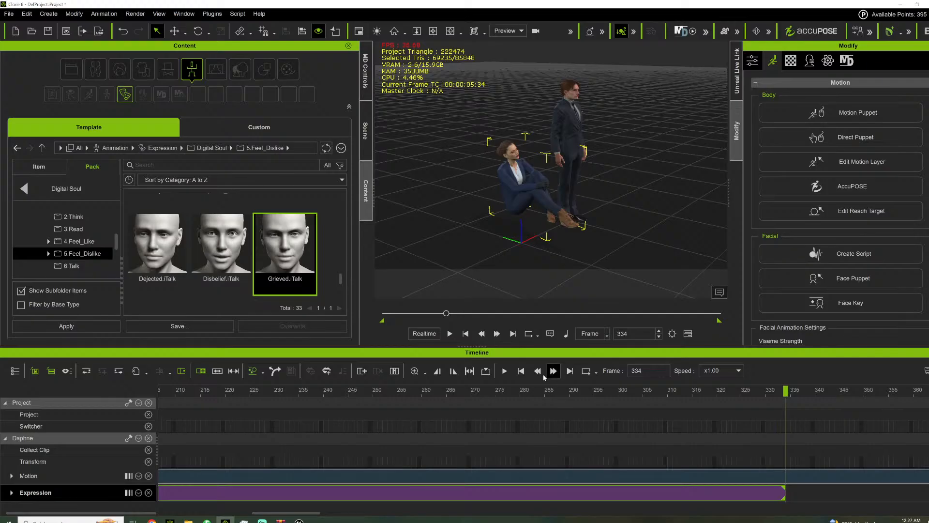
click(454, 372)
click(381, 320)
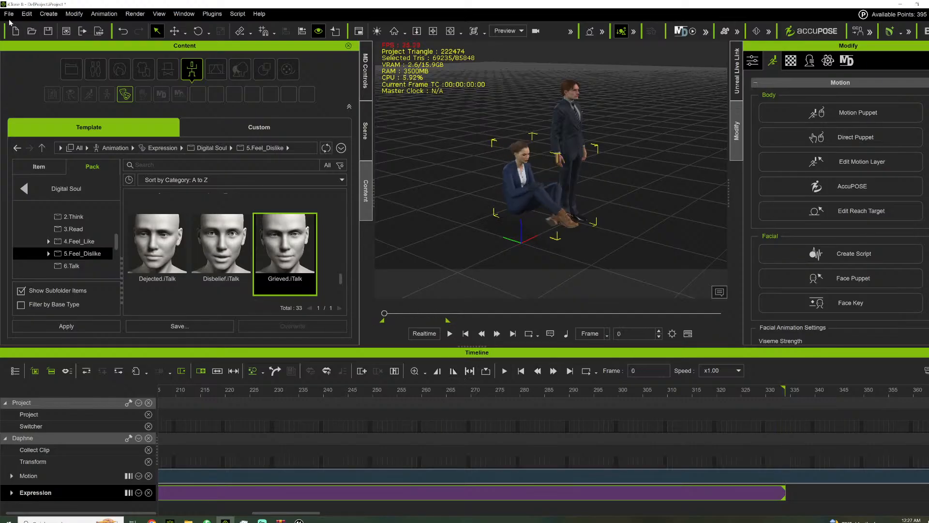
- Transfer only Daphne's motion for frames 0 to 334 through Unreal Live Link in Motion mode, excluding Marco_4K and props
click(735, 71)
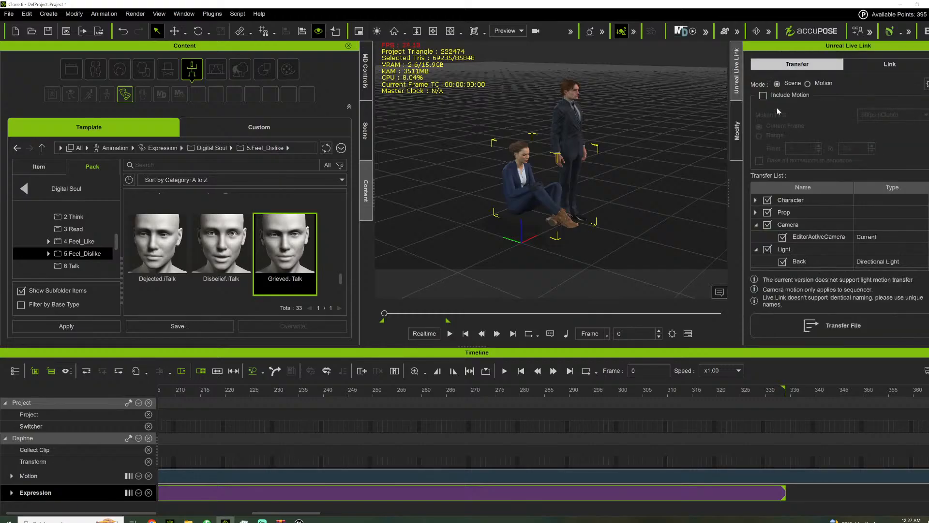
click(809, 84)
click(755, 201)
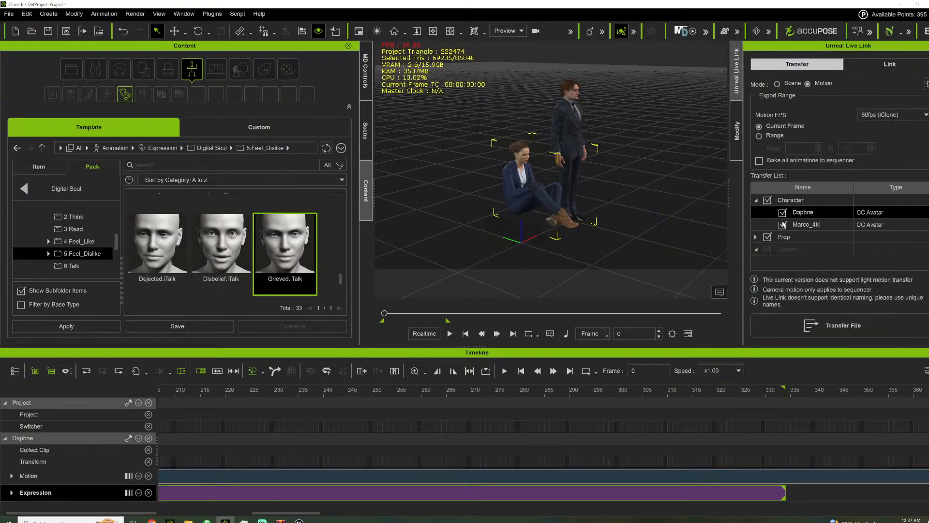
click(783, 225)
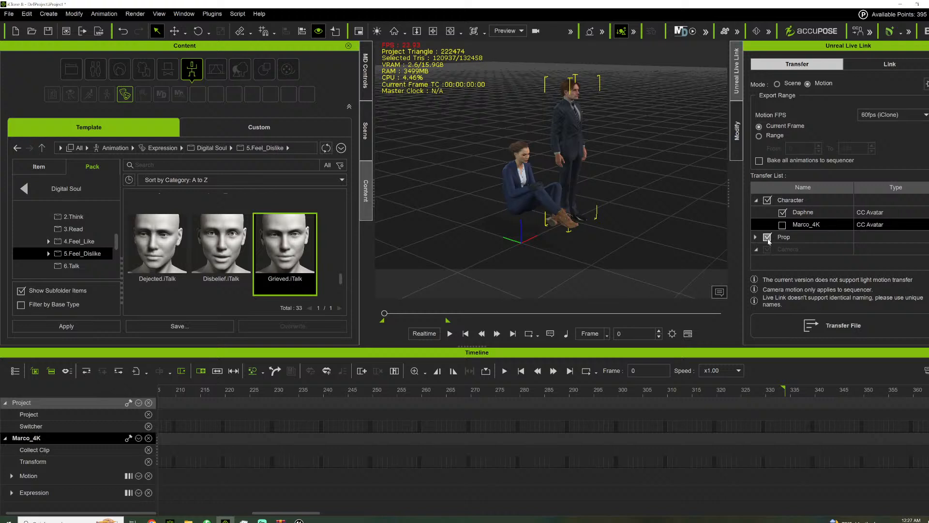
click(798, 331)
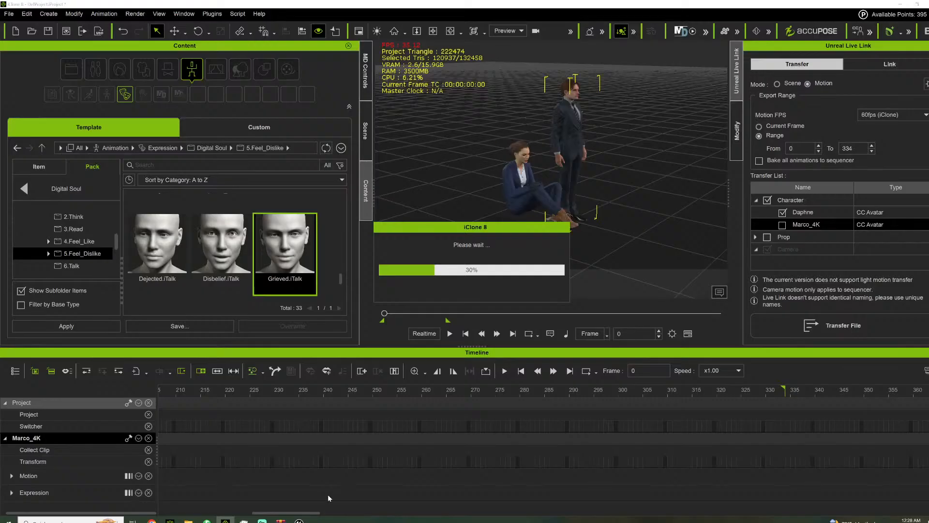
- Switch to Unreal Engine and duplicate the two flat boxes at the back of the truck onto the shelf above
click(300, 520)
key(w)
right_drag(352, 282, 266, 256)
key(s)
key(w)
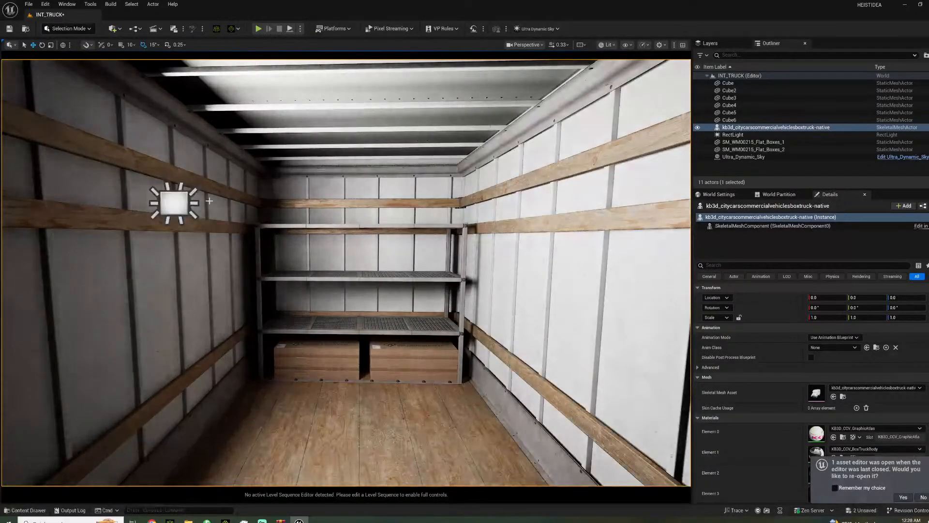
click(173, 203)
right_drag(172, 203, 180, 262)
key(w)
click(332, 234)
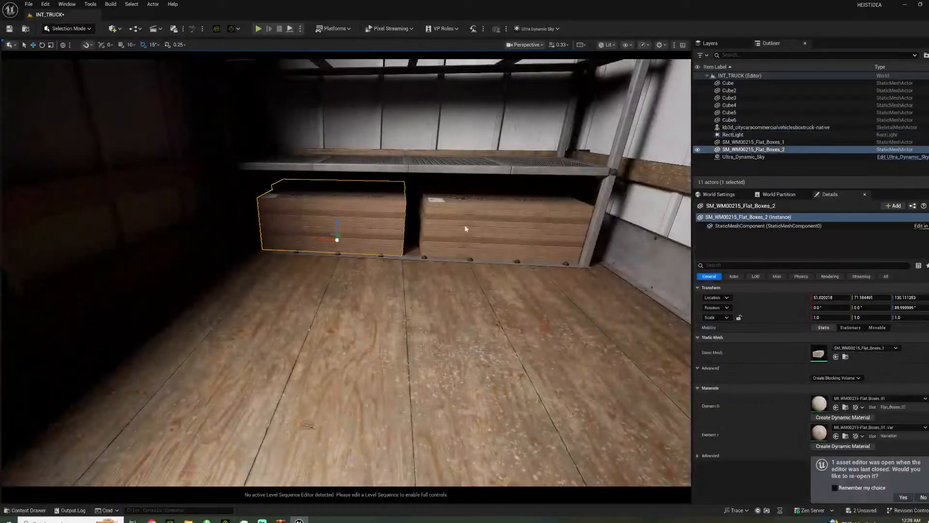
ctrl+click(490, 245)
key(f)
alt+drag(478, 288, 475, 204)
right_drag(473, 204, 484, 175)
key(w)
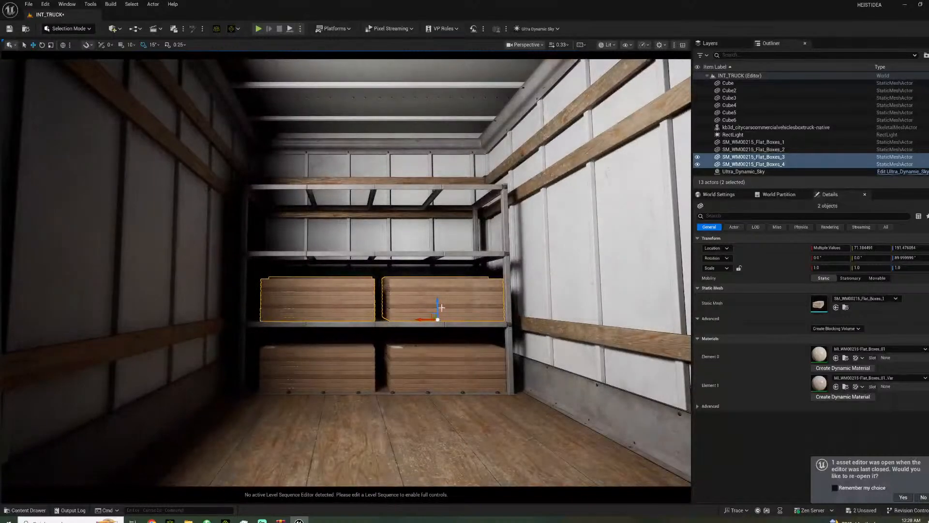
- Duplicate the pair of flat boxes onto the two upper shelves and select the truck mesh
alt+drag(435, 298, 443, 181)
click(428, 262)
right_drag(428, 261, 503, 262)
key(s)
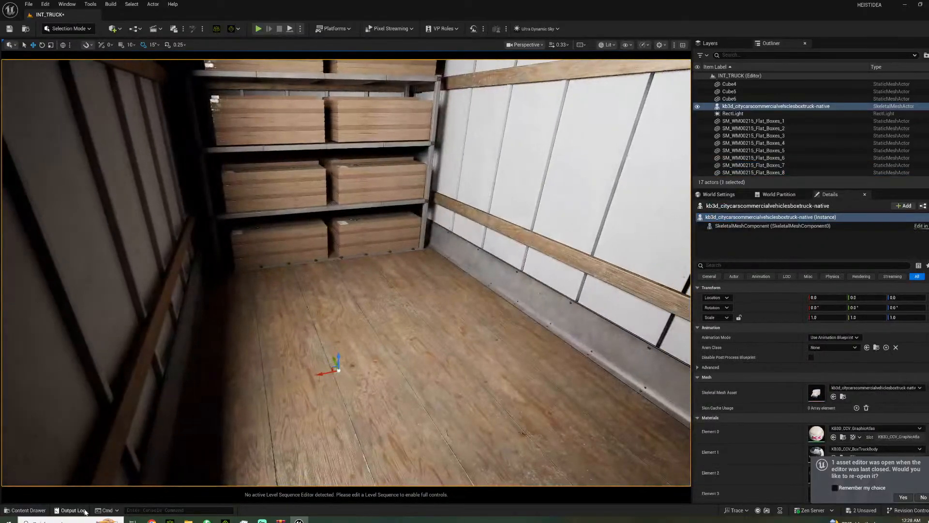
- Switch back to iClone and close the program
click(27, 510)
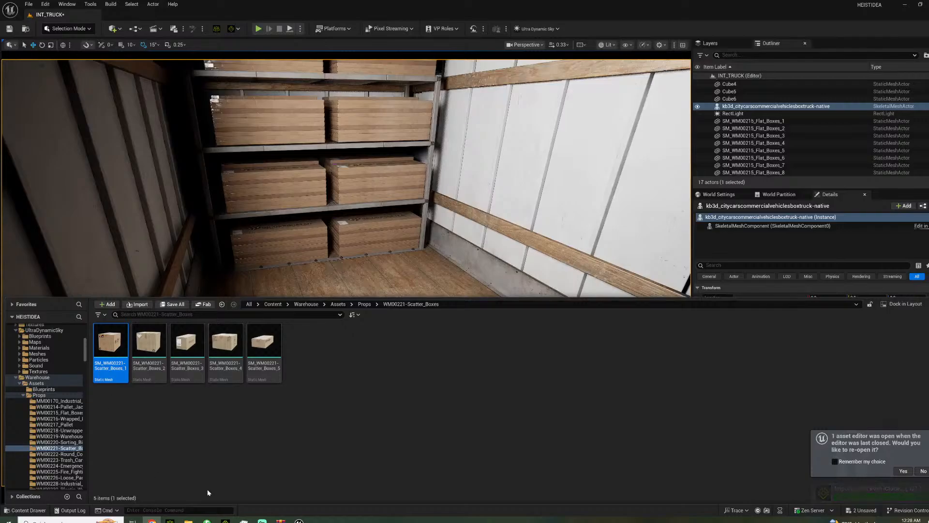
click(225, 520)
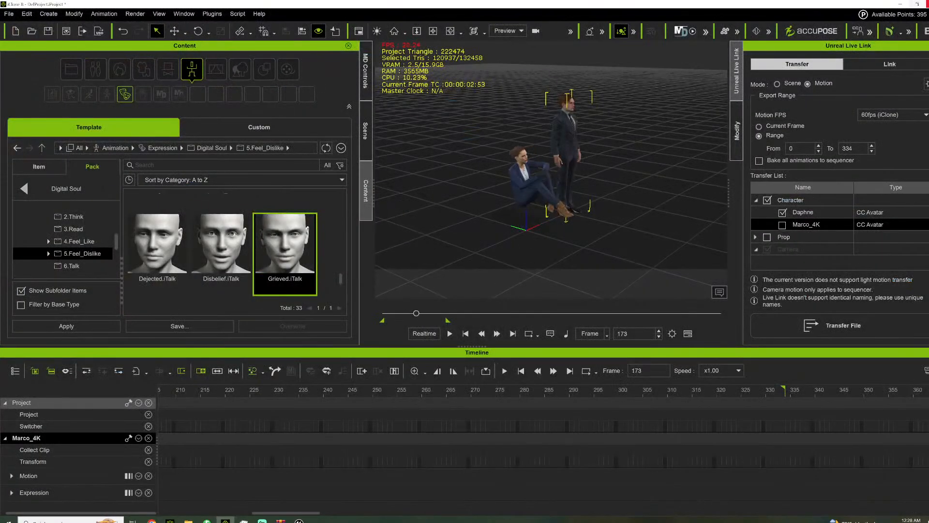
click(927, 4)
click(472, 286)
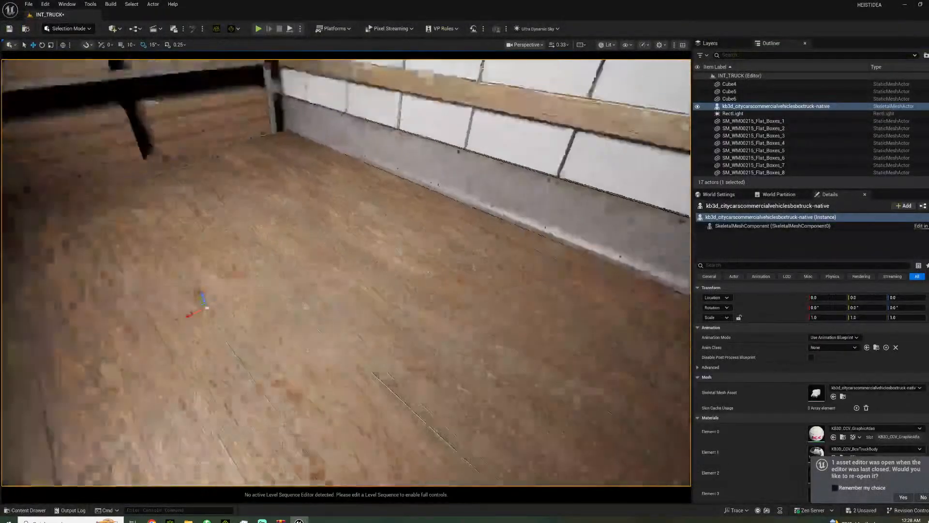
- View the truck's floor and side wall in Unreal Engine and open the content drawer
right_drag(345, 273, 581, 252)
right_drag(336, 262, 125, 303)
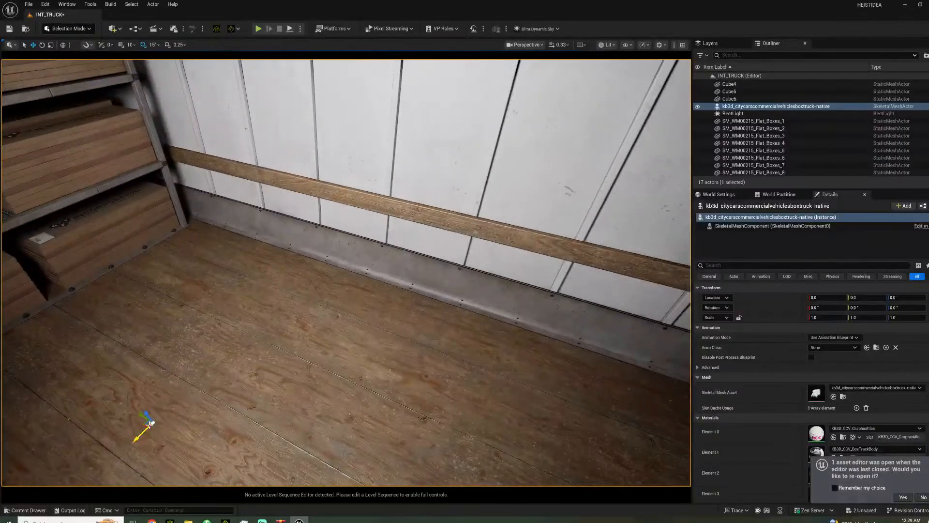
click(26, 510)
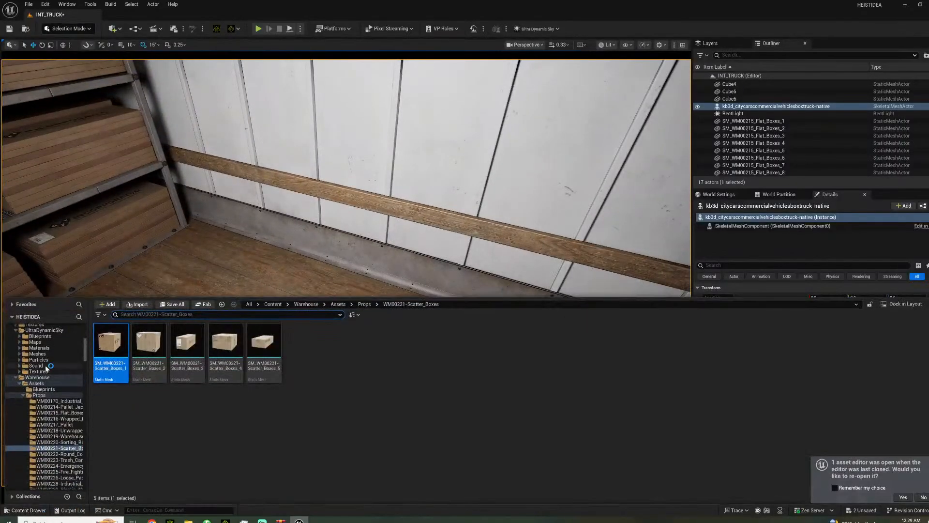
- Place the Daphne skeletal mesh from RLContent/Daphne on the truck floor near the side wall
scroll(59, 363, up, 4)
scroll(59, 363, up, 5)
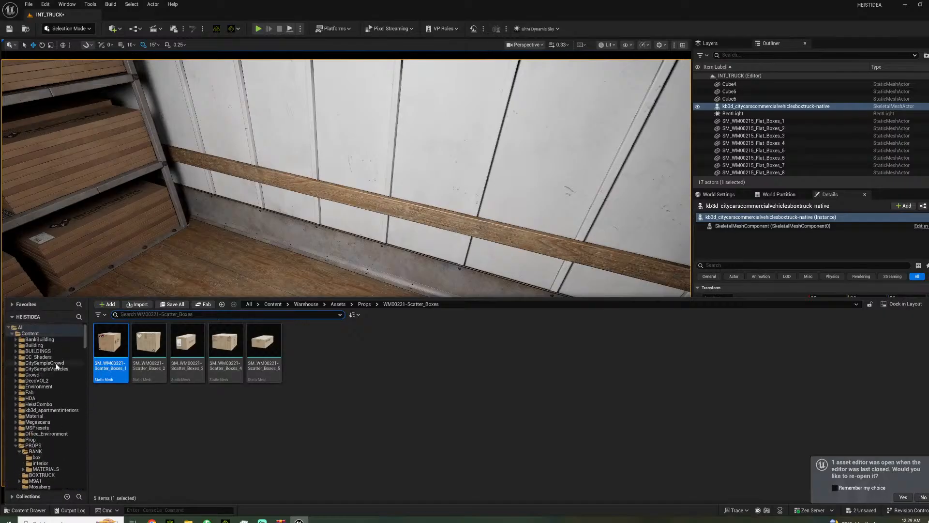
scroll(38, 429, down, 8)
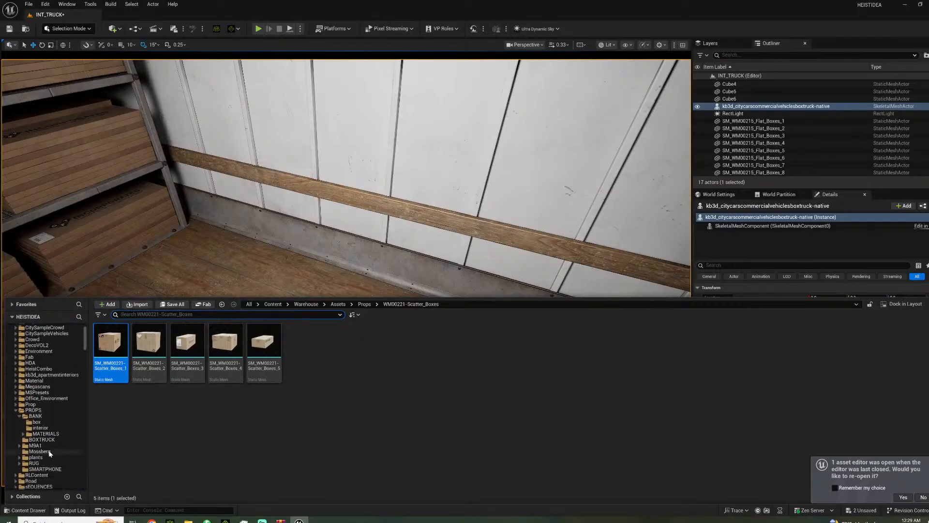
click(48, 370)
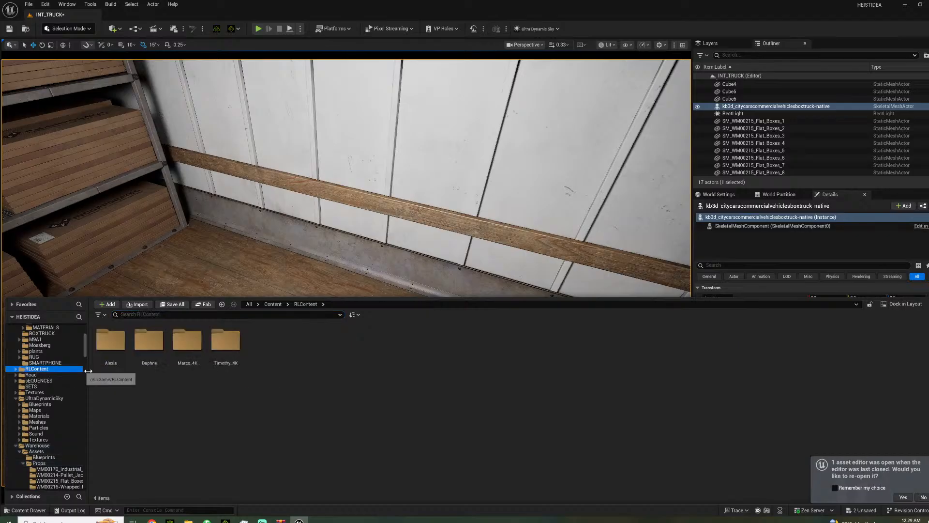
double_click(149, 341)
drag(300, 367, 317, 382)
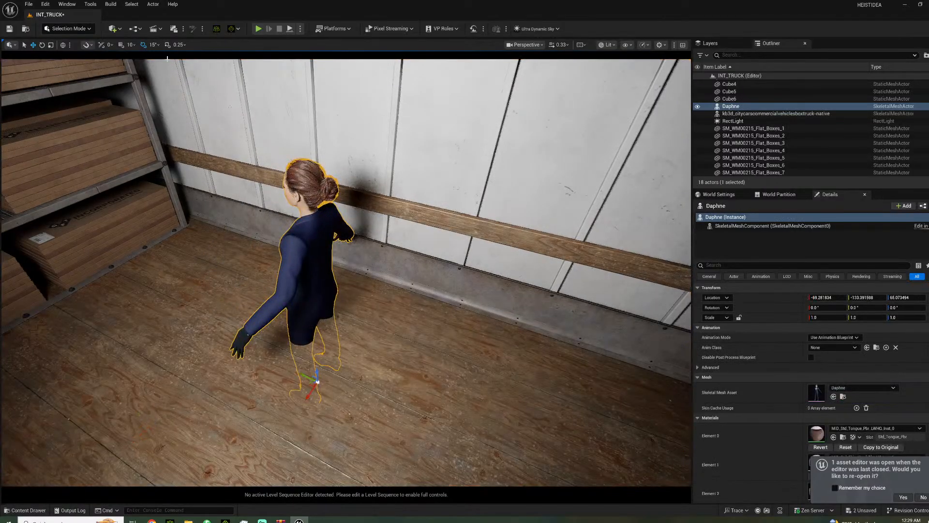
- Begin a new level sequence and create a folder named truck for it inside the sEQUENCES folder
click(156, 29)
click(186, 51)
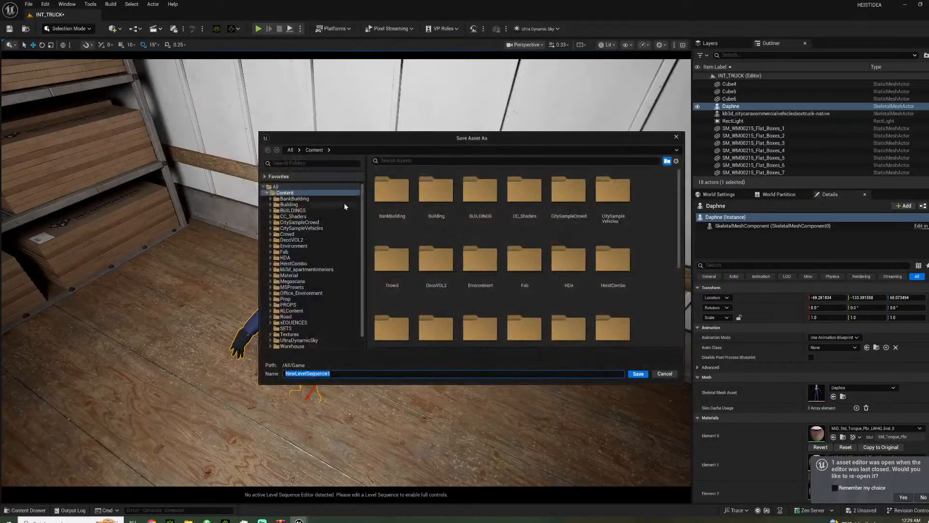
click(296, 310)
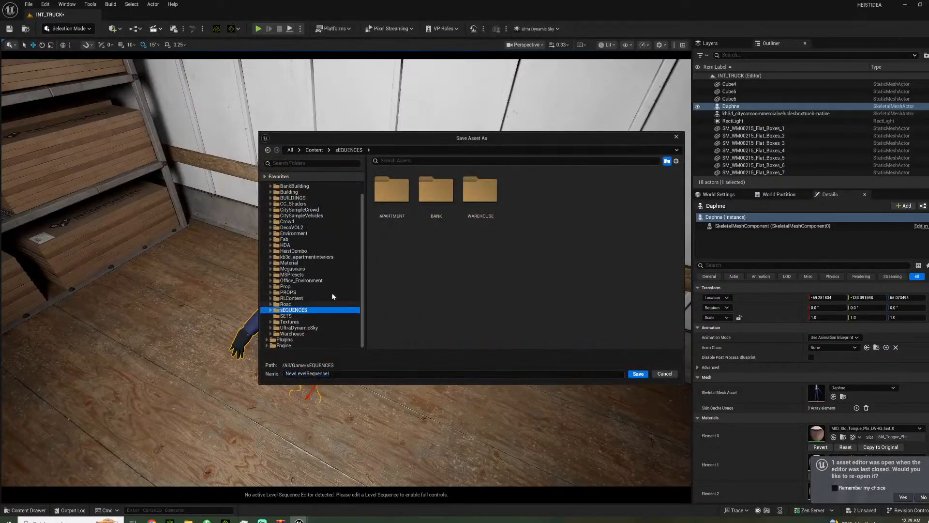
right_click(530, 213)
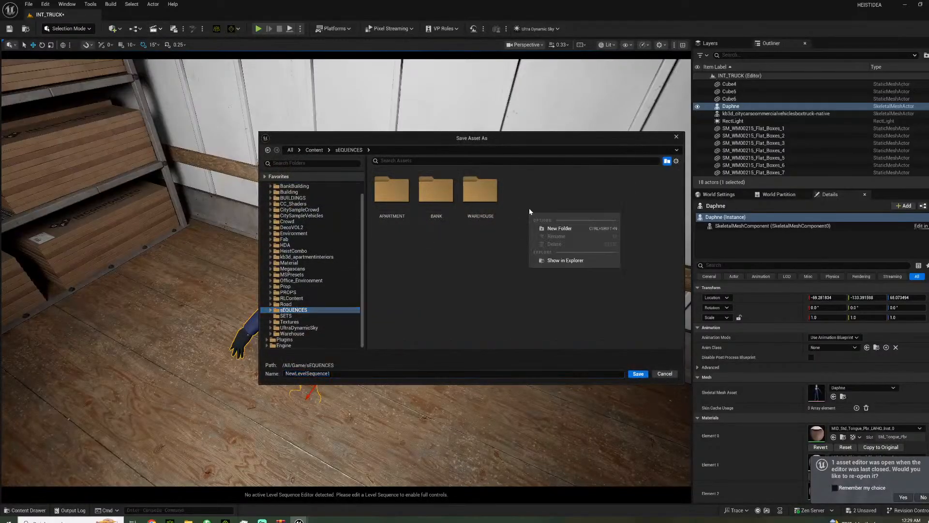
click(556, 228)
text(truck)
key(Return)
- Save the new level sequence as INT_TRUCK in the truck folder
double_click(487, 191)
click(388, 373)
key(ctrl+a)
text(INT)
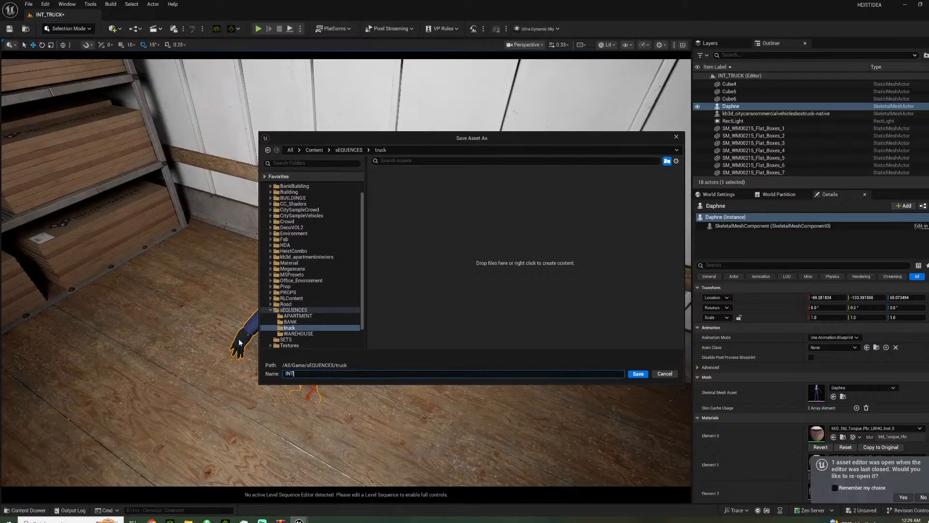
text(_TRUCK)
key(Return)
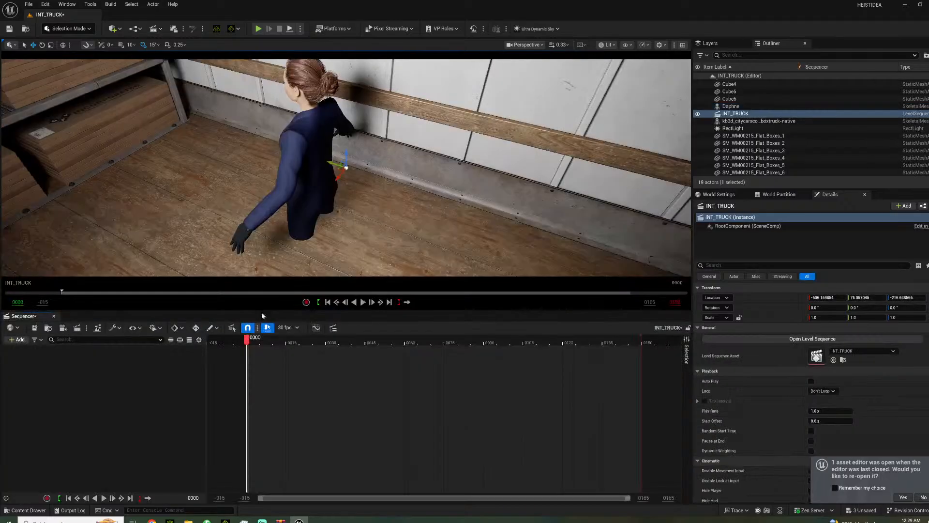
- Set the sequence's display rate to 48 fps and add the Daphne actor to the sequence
click(293, 328)
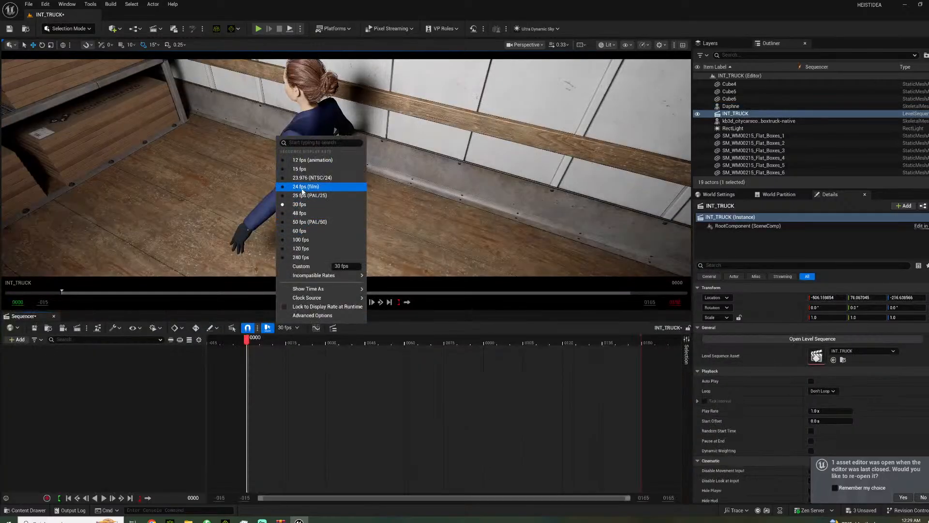
click(303, 213)
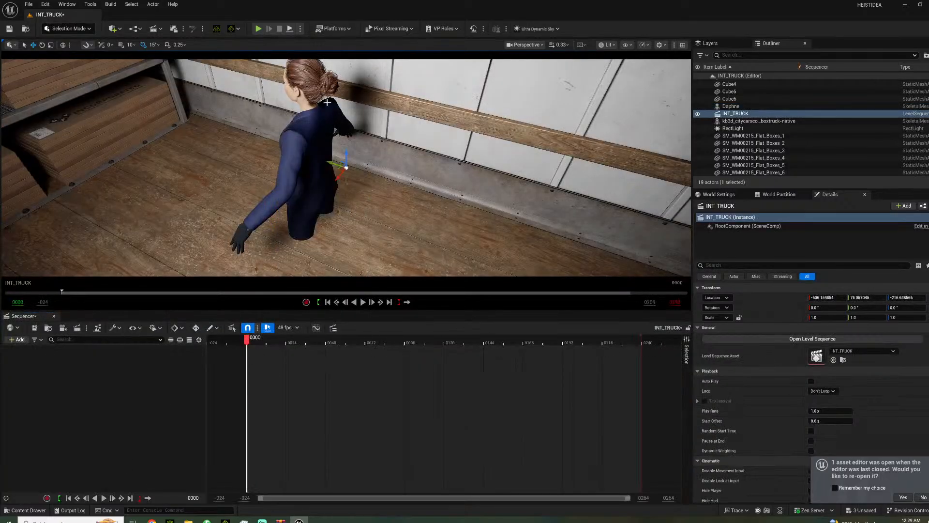
click(323, 99)
drag(736, 111, 756, 119)
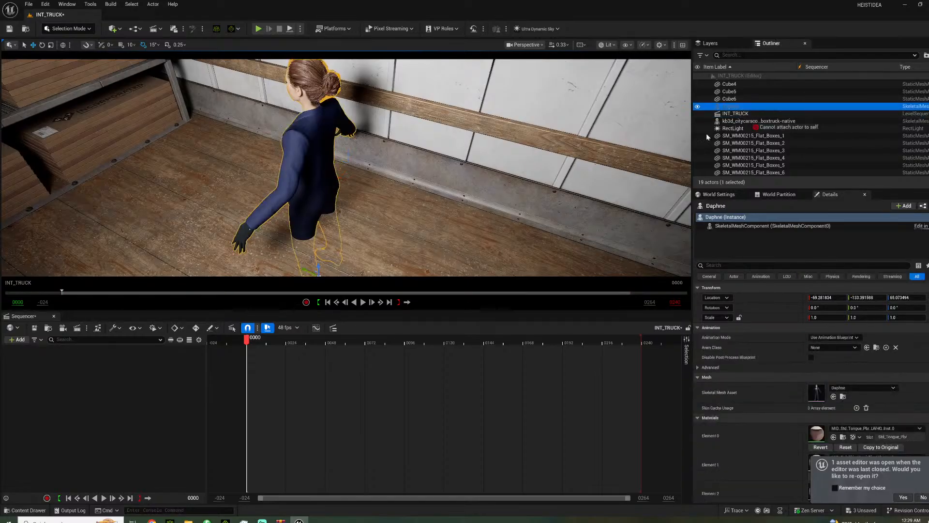
drag(61, 367, 82, 367)
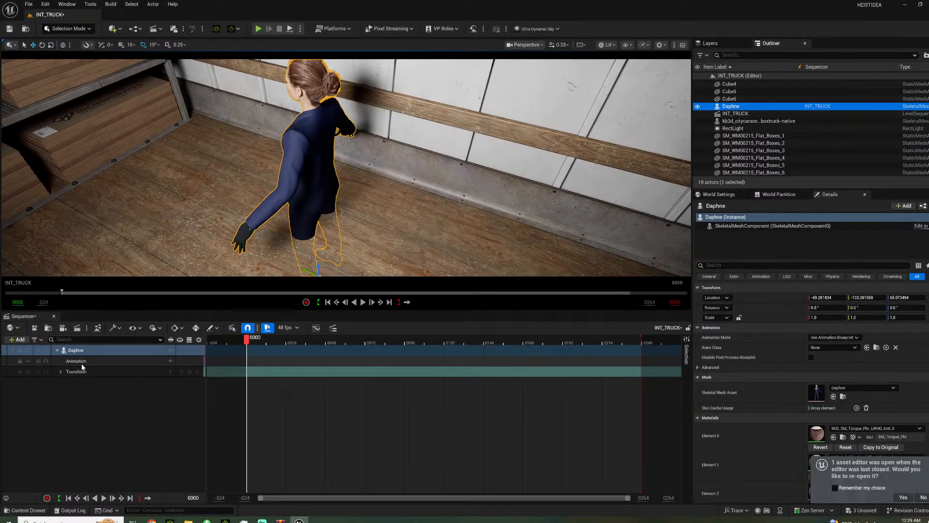
- Add the Daphne_2025_08_14_00_27_57 animation to Daphne's animation track
click(169, 361)
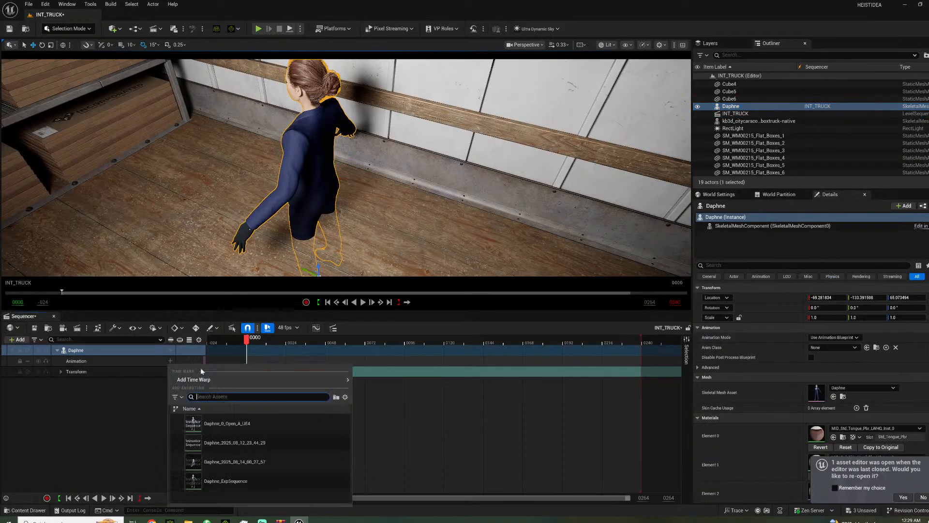
click(251, 462)
click(316, 197)
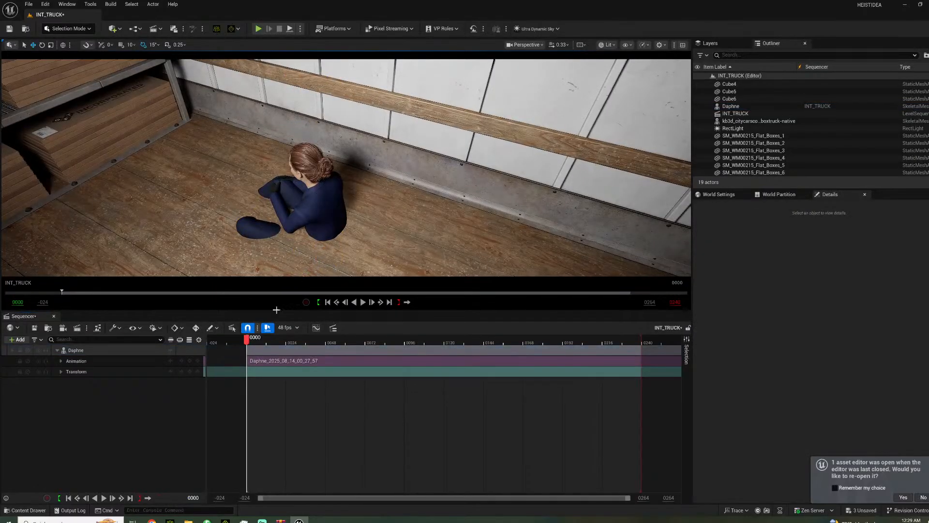
- Raise Daphne onto the truck floor by setting the Z location in her sequence transform to 92
click(61, 361)
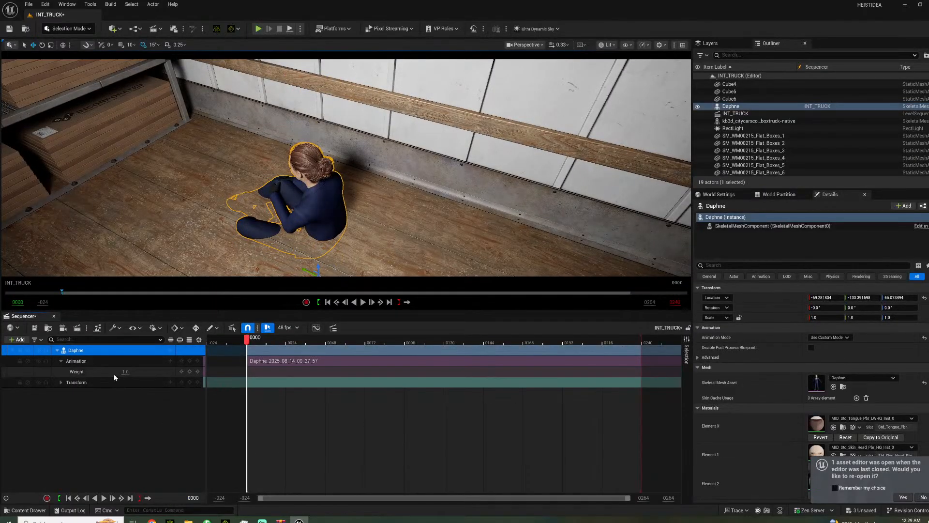
click(68, 385)
click(60, 382)
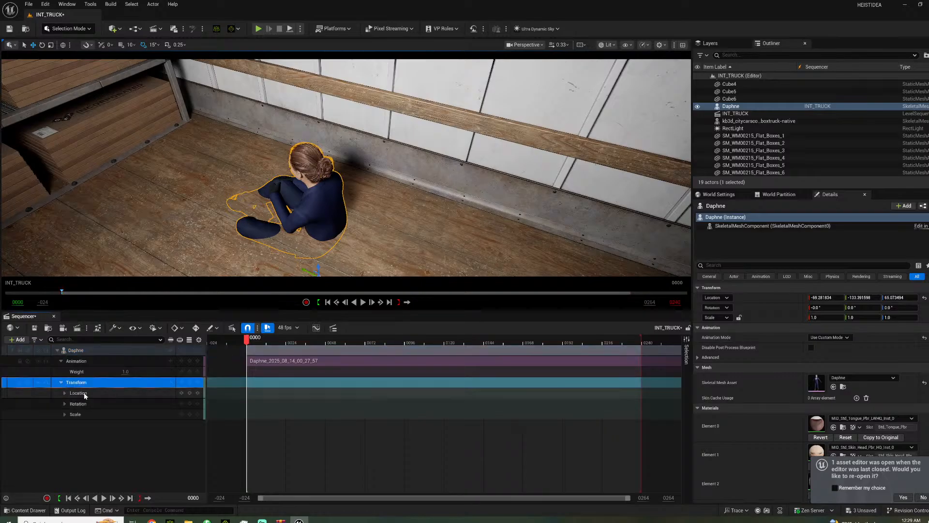
click(65, 393)
click(126, 425)
text(82)
key(Return)
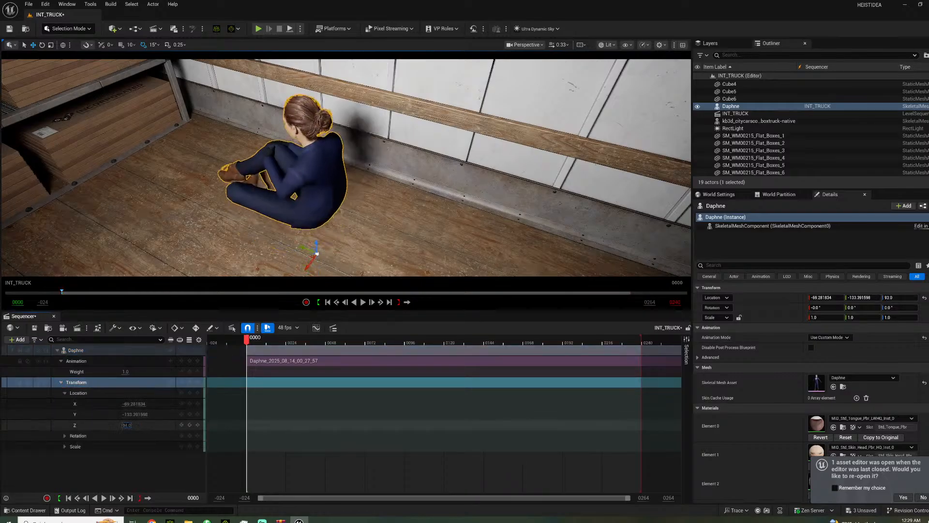
scroll(126, 425, up, 10)
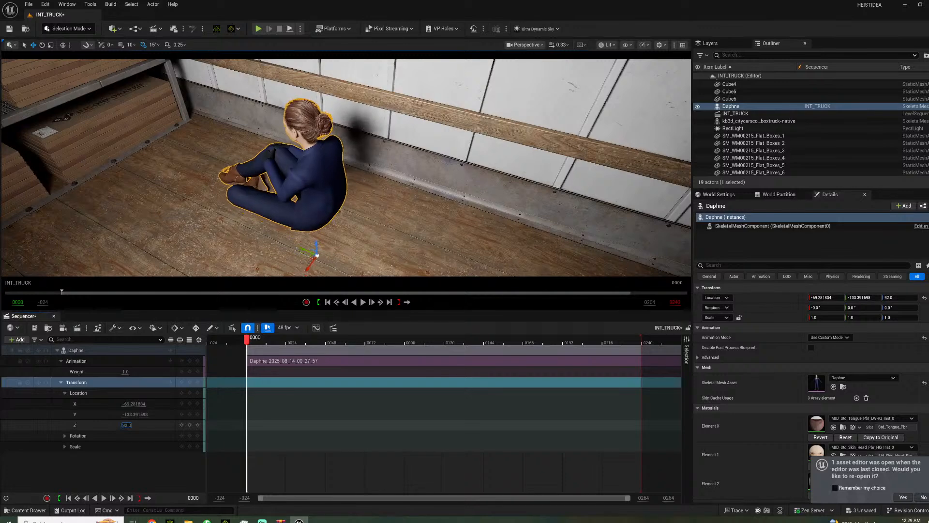
- Rotate Daphne -90° about Z and move her beside the stacked boxes against the side wall, at about X -115, Y -18
right_drag(224, 240, 378, 188)
key(e)
drag(461, 265, 437, 205)
right_drag(437, 206, 383, 192)
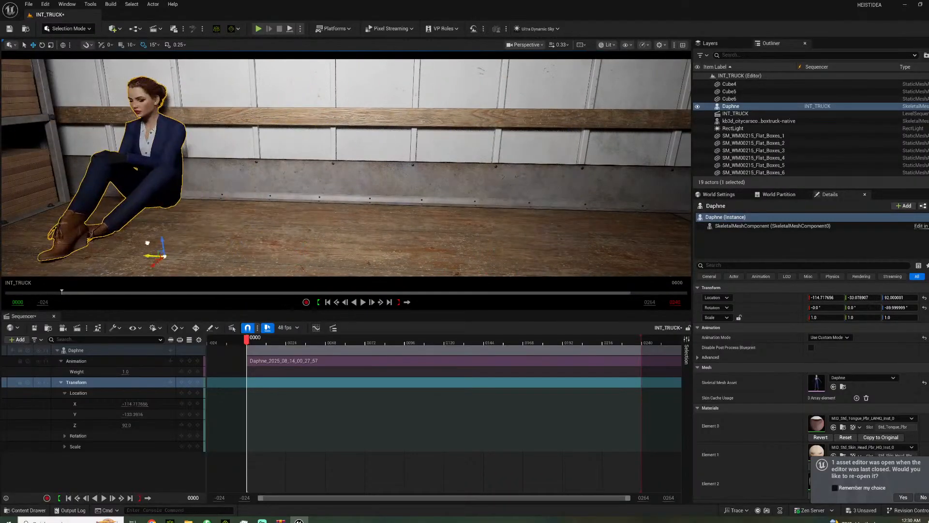
drag(232, 259, 119, 256)
right_drag(118, 256, 22, 237)
right_drag(208, 127, 317, 128)
click(382, 164)
right_drag(383, 164, 302, 181)
key(Delete)
key(ctrl+z)
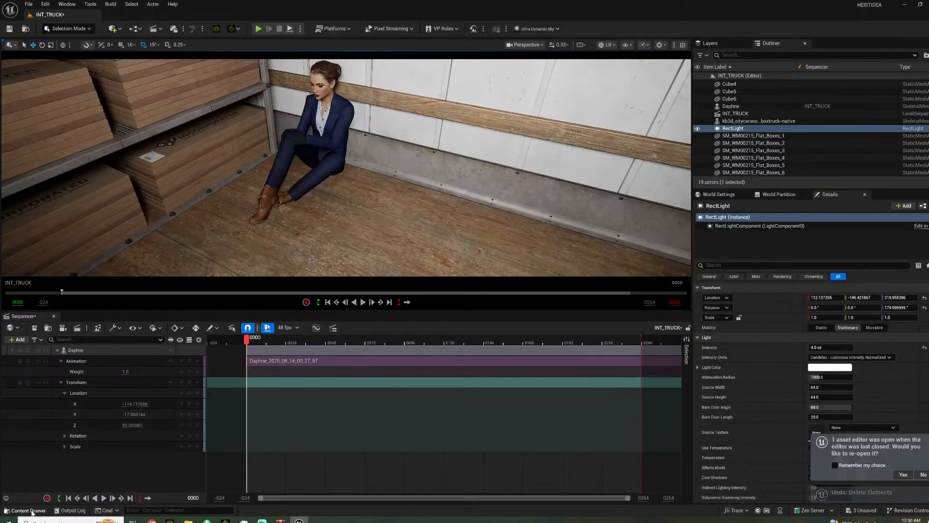
- Look through the content folder tree for the warehouse prop folders
click(28, 510)
drag(86, 359, 75, 489)
scroll(50, 434, up, 10)
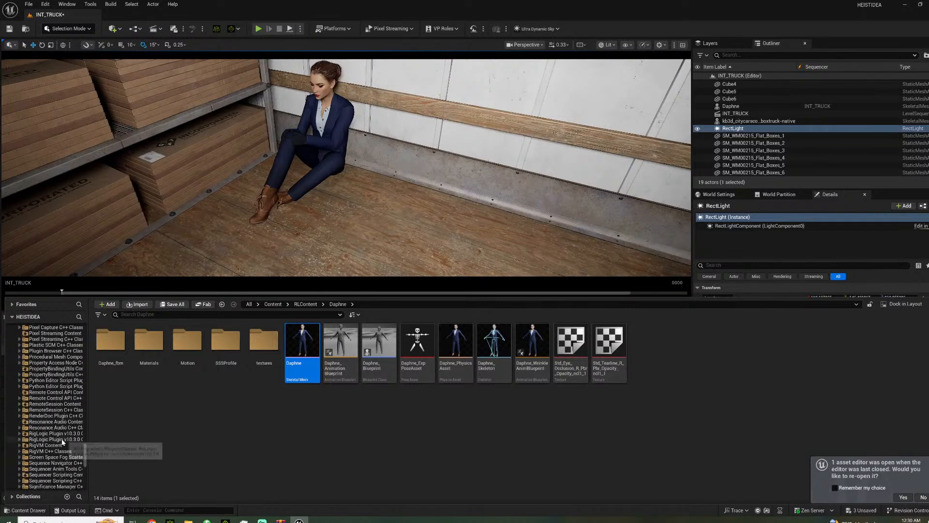
scroll(62, 442, up, 3)
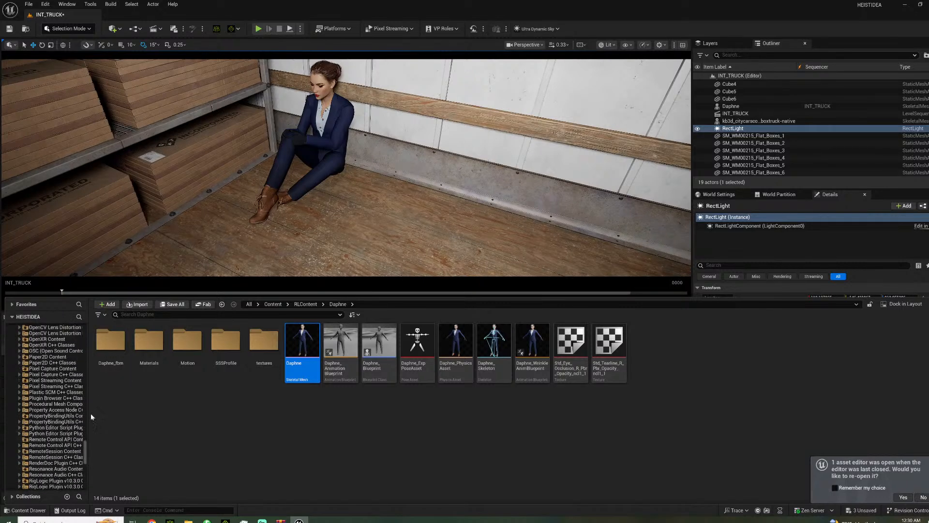
scroll(73, 447, up, 6)
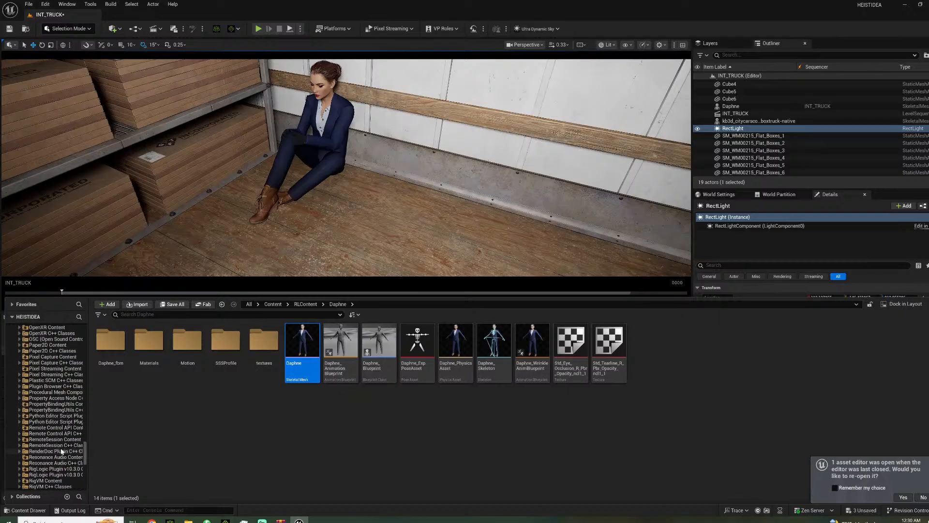
scroll(63, 444, up, 15)
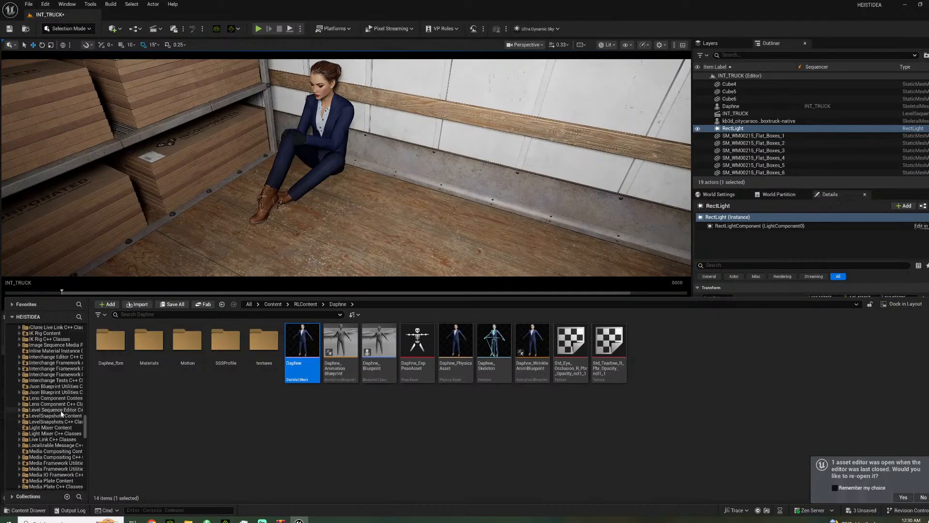
scroll(62, 415, up, 12)
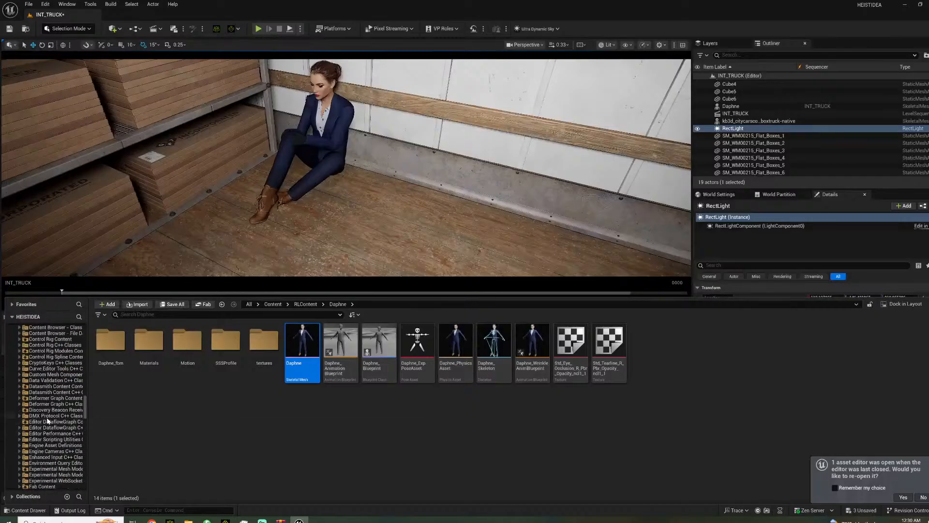
scroll(48, 421, up, 2)
- Move Daphne along the side wall, away from the stacked boxes
click(265, 150)
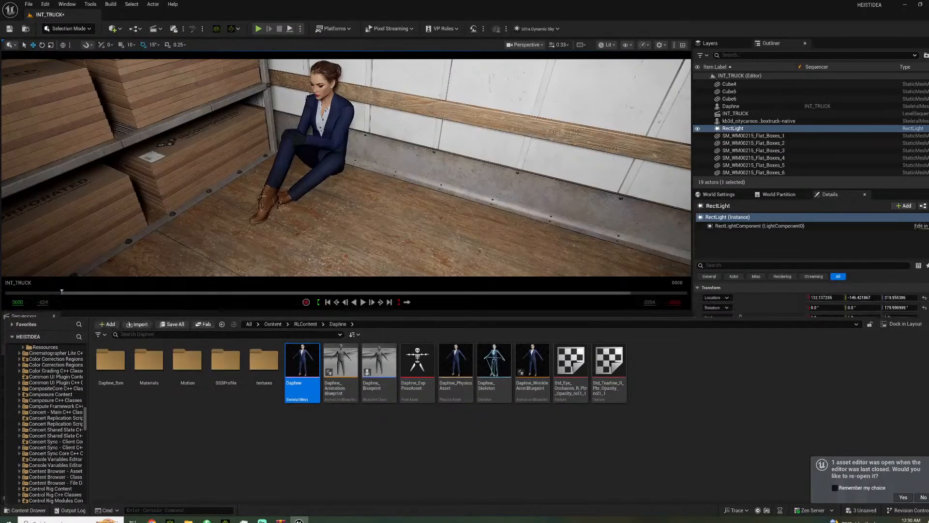
scroll(260, 178, up, 3)
drag(232, 183, 451, 221)
- Look through the warehouse prop folders, including unexpanded boxes, tape strap machine, emergency exit doors and loose packaging
click(27, 510)
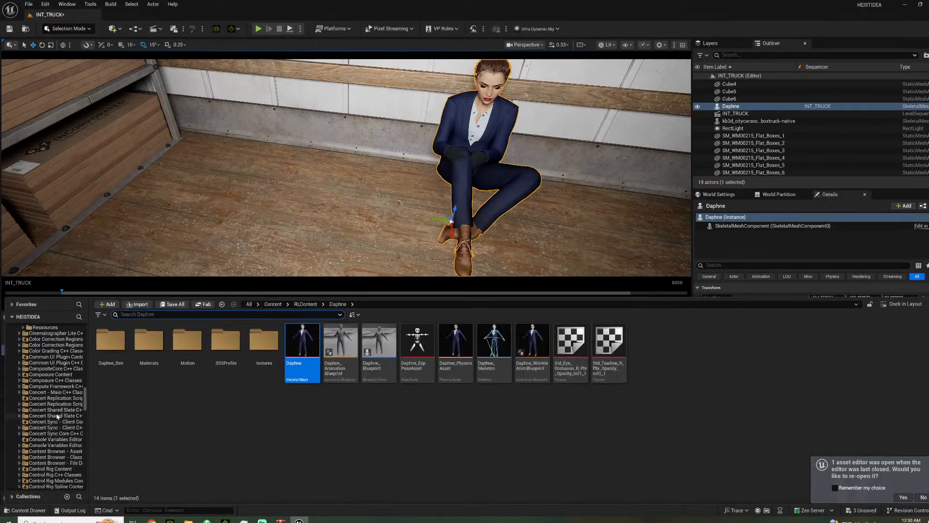
scroll(83, 395, up, 15)
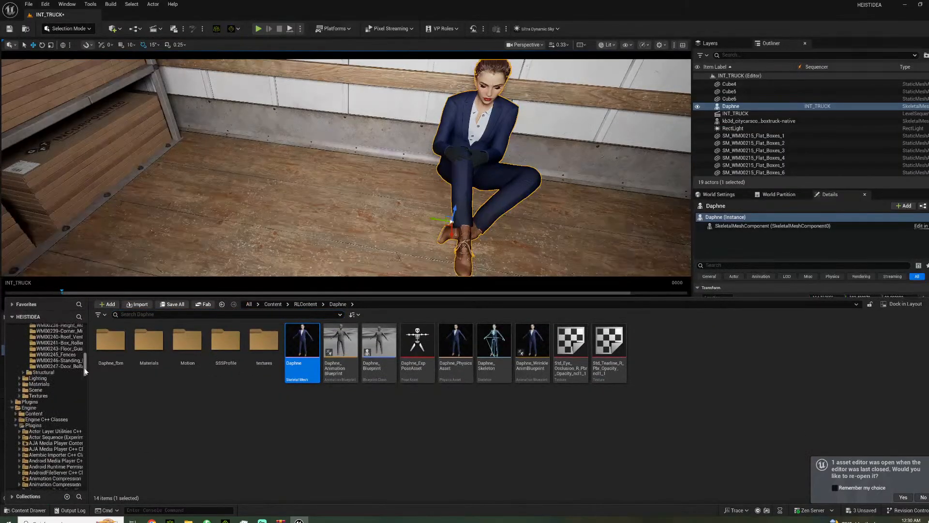
click(58, 374)
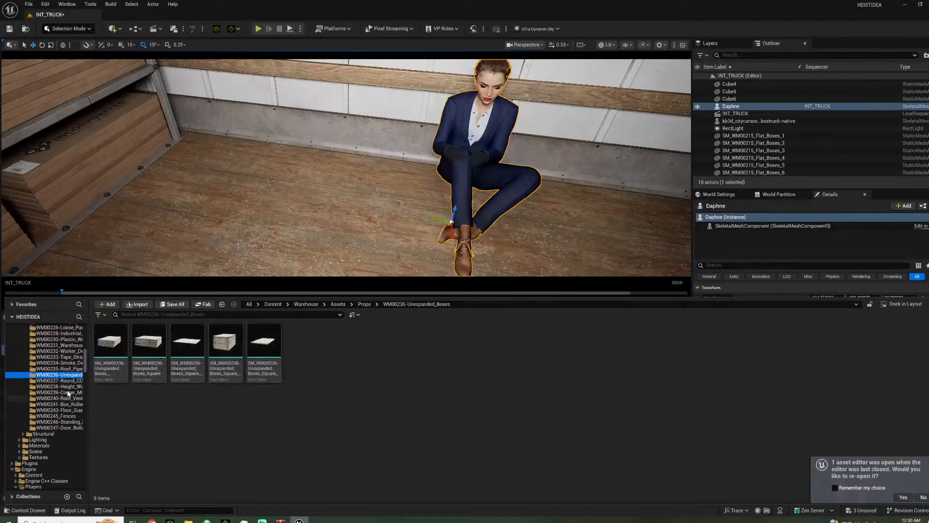
click(68, 368)
click(67, 363)
click(68, 357)
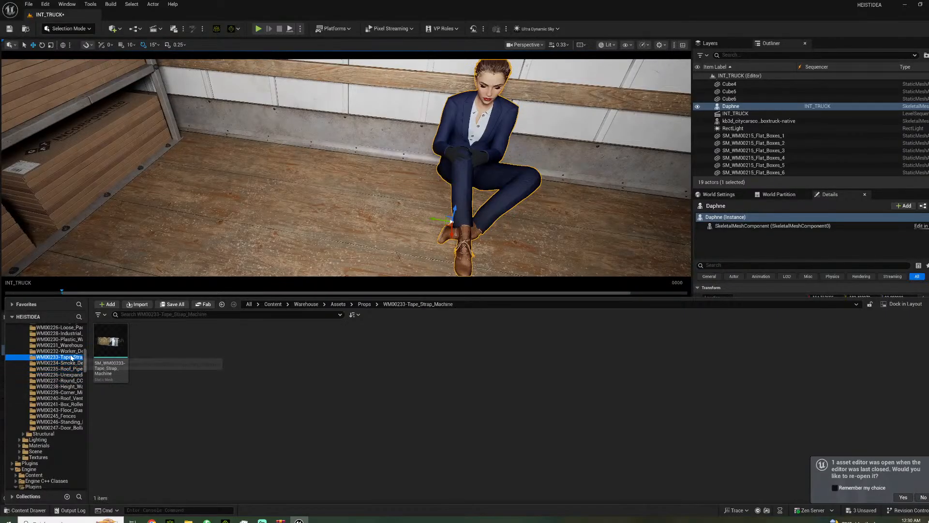
scroll(66, 360, up, 1)
click(64, 364)
click(70, 351)
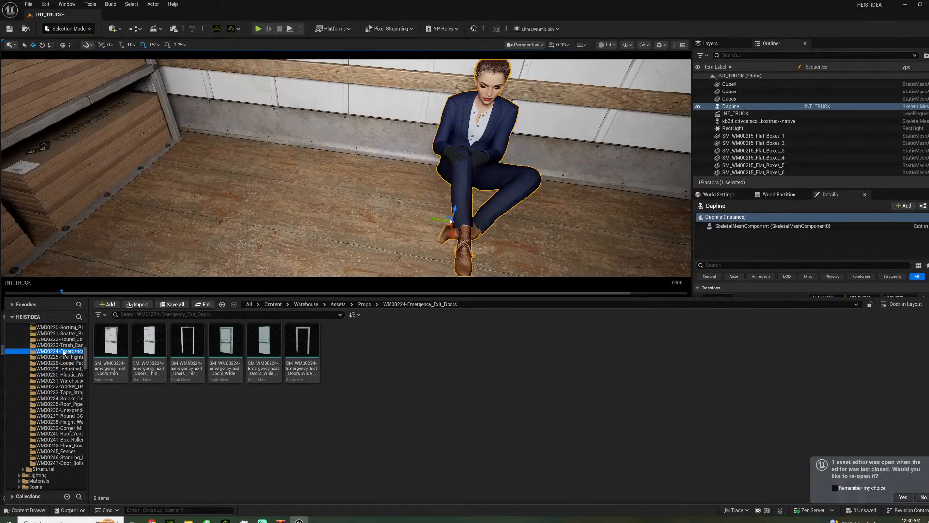
click(72, 363)
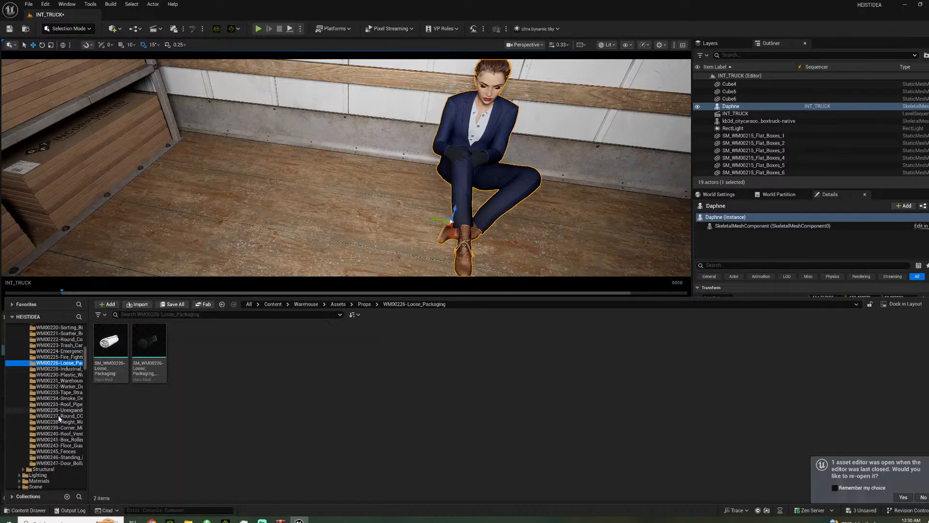
scroll(53, 390, up, 2)
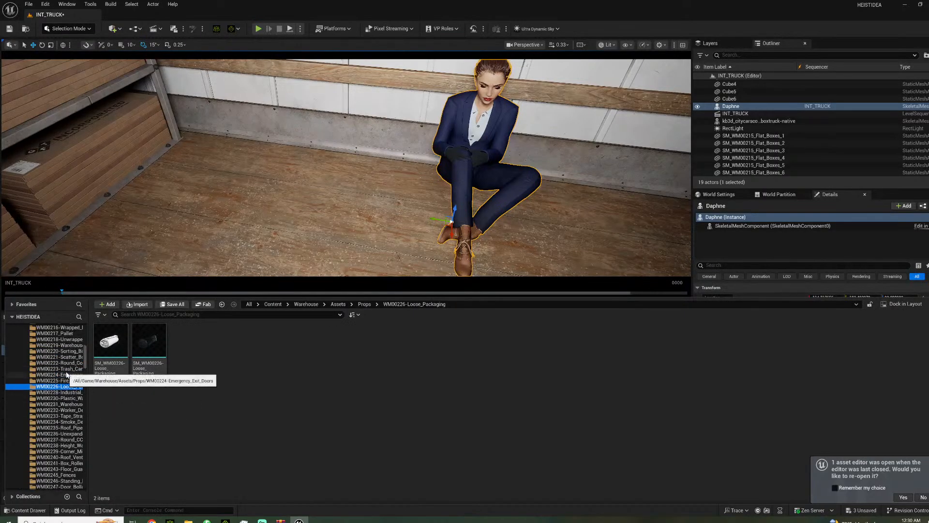
- Place SM_WM00221-Scatter_Boxes_3 from the Scatter_Boxes folder on the floor beside Daphne, enlarge it and rotate it about 75° around Z
click(72, 363)
click(73, 357)
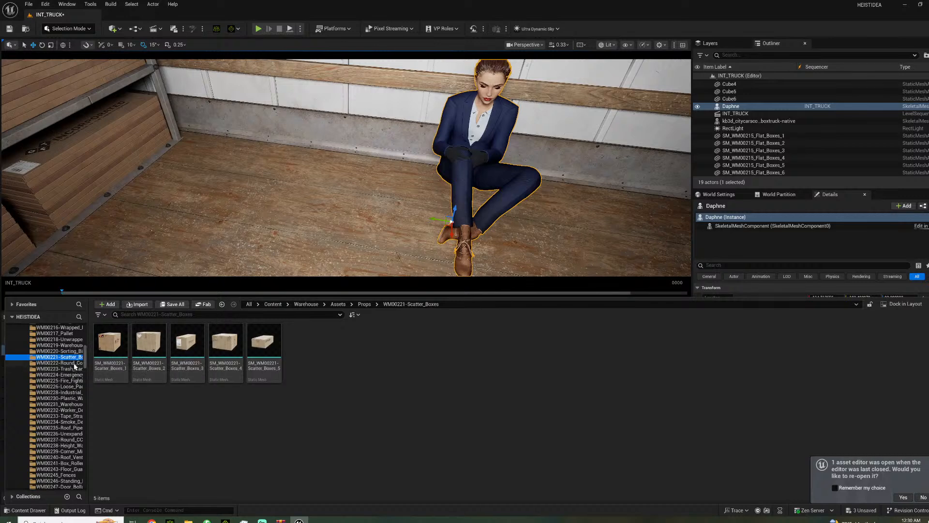
drag(196, 347, 378, 167)
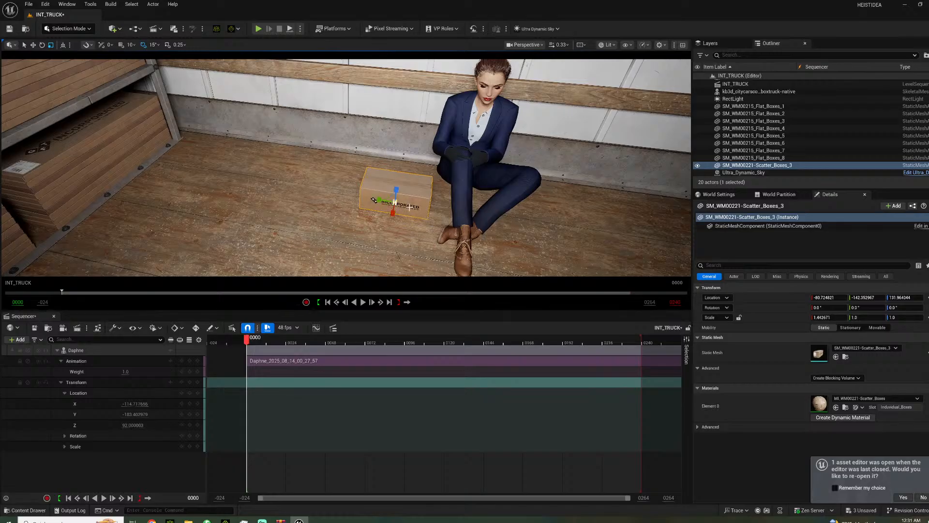
mouse_move(398, 202)
mouse_down()
mouse_move(387, 206)
mouse_move(426, 198)
mouse_move(404, 203)
mouse_move(391, 221)
mouse_move(395, 206)
mouse_up()
key(e)
right_drag(395, 207, 15, 399)
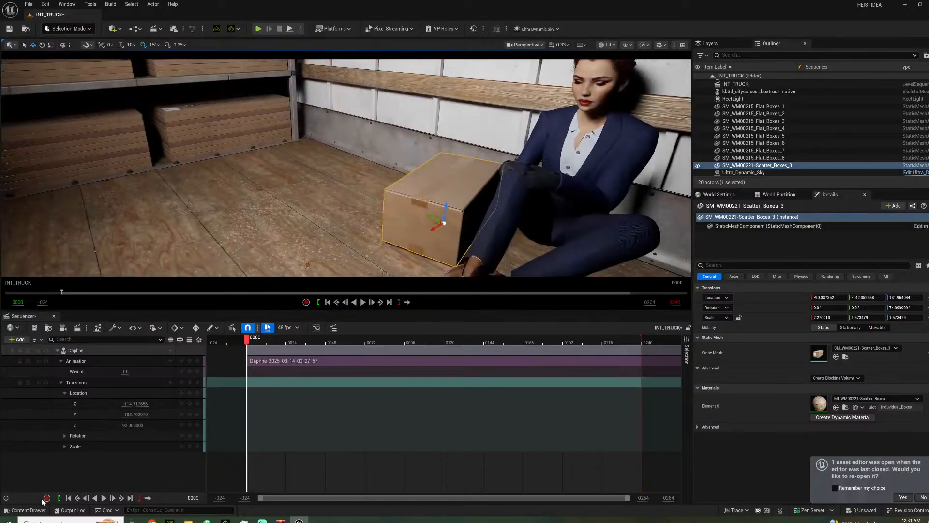
- Try placing only the plastic wrap mesh from the Round_Container folder on the truck floor, and delete it
click(27, 510)
click(58, 351)
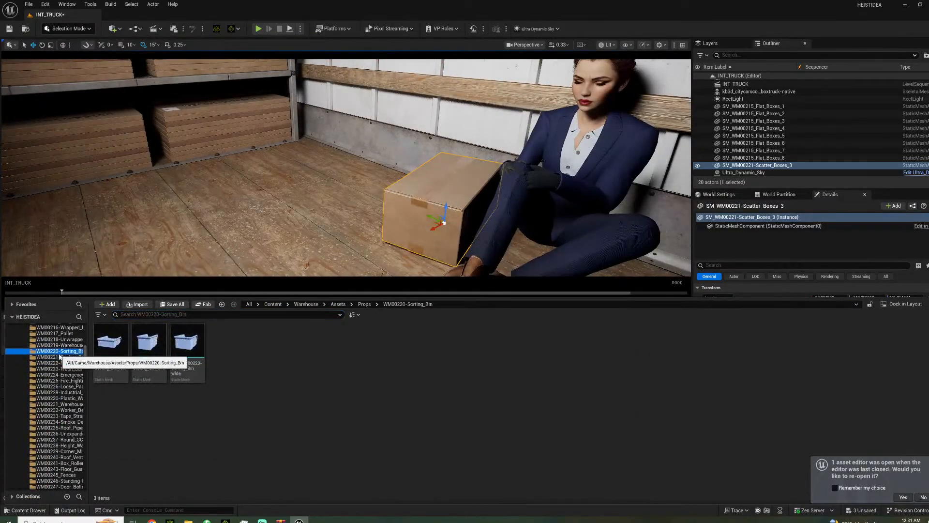
click(60, 363)
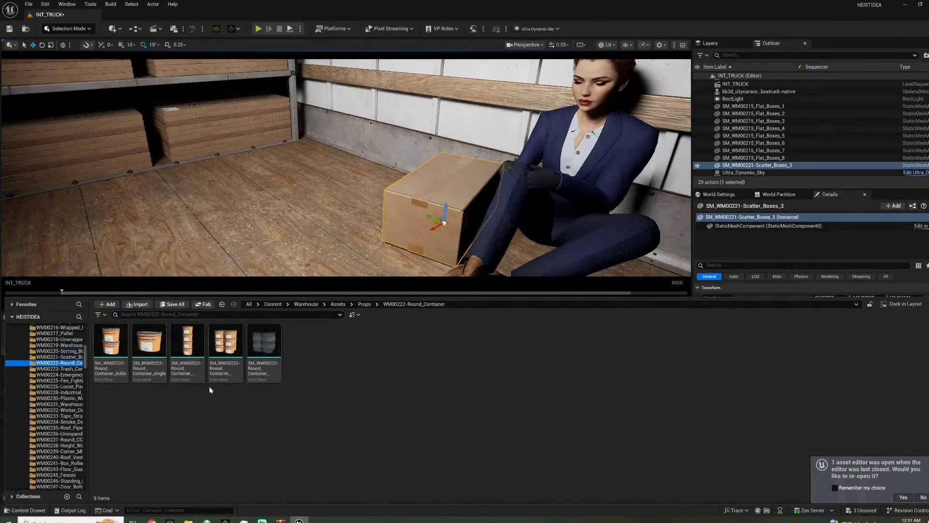
drag(265, 253, 312, 267)
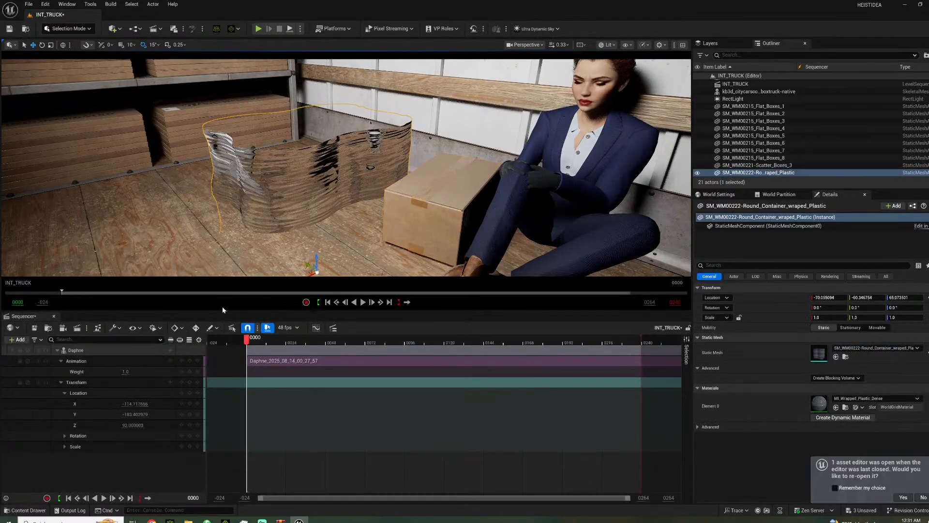
key(Delete)
- Place the wrapped round-container stack with its plastic wrap beside the cardboard box, moving both to about X -69, Y -62
click(28, 511)
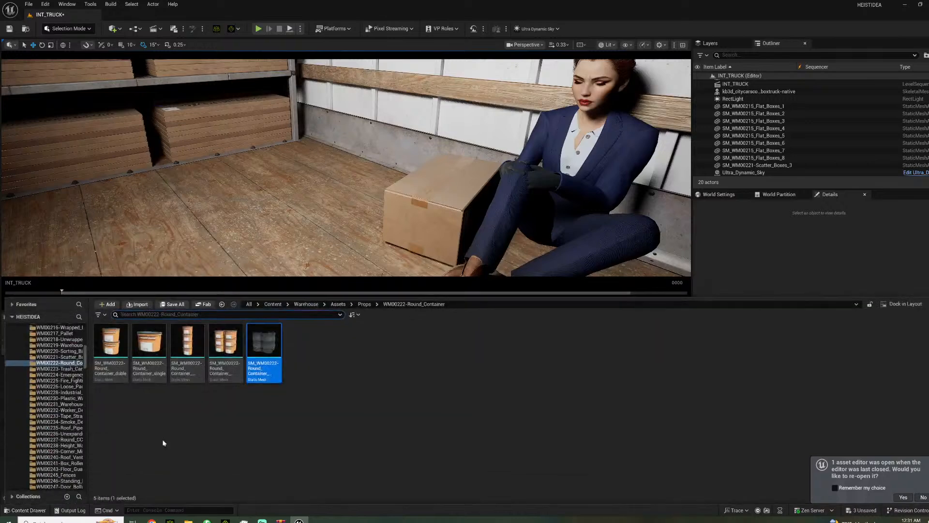
drag(260, 350, 310, 169)
mouse_move(309, 169)
right_down()
mouse_move(309, 193)
mouse_move(368, 179)
mouse_move(339, 145)
mouse_move(305, 150)
mouse_move(368, 150)
mouse_move(306, 170)
mouse_move(303, 194)
mouse_move(305, 170)
right_up()
key(s)
click(243, 208)
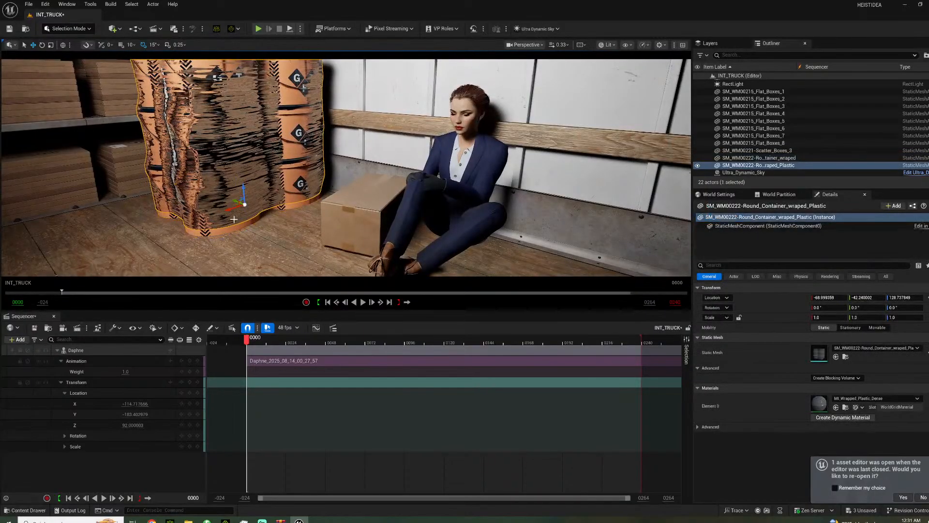
ctrl+click(237, 209)
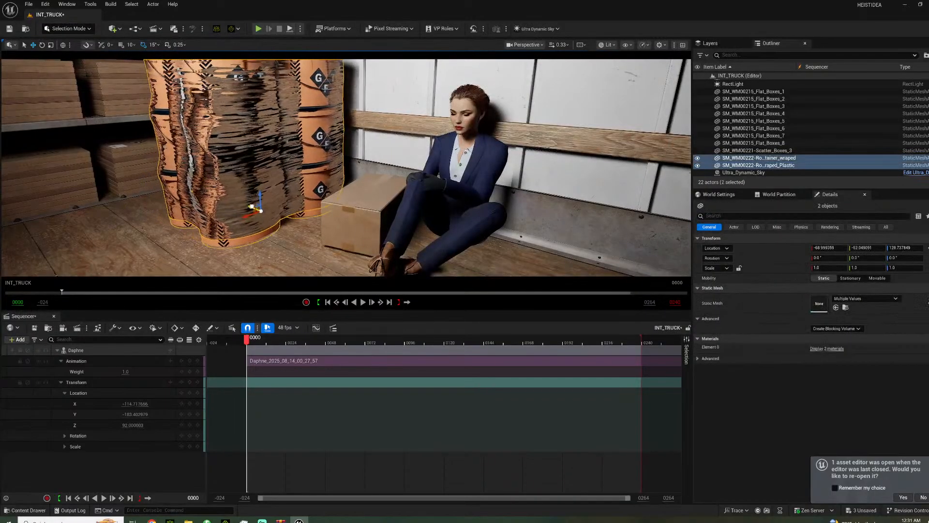
- Try enlarging the plastic wrap around the round containers
click(265, 187)
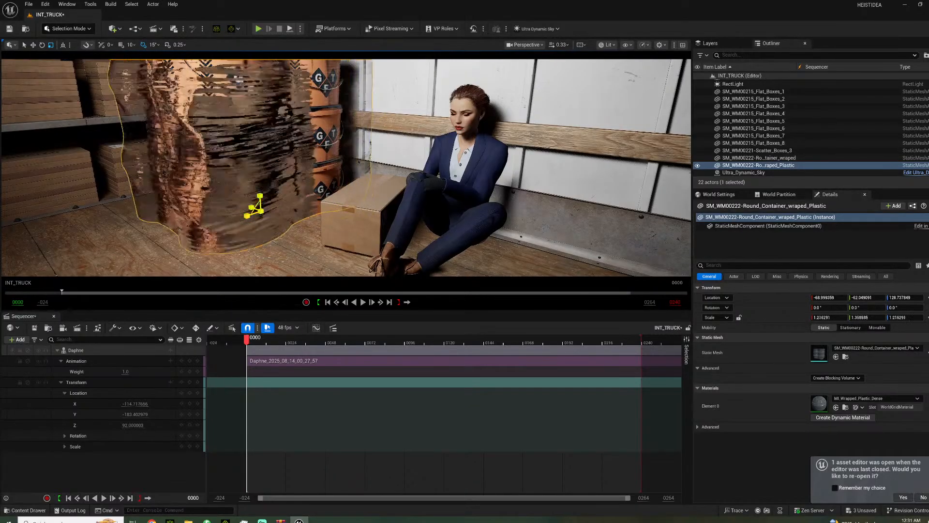
key(ctrl+z)
click(321, 233)
right_drag(322, 233, 306, 222)
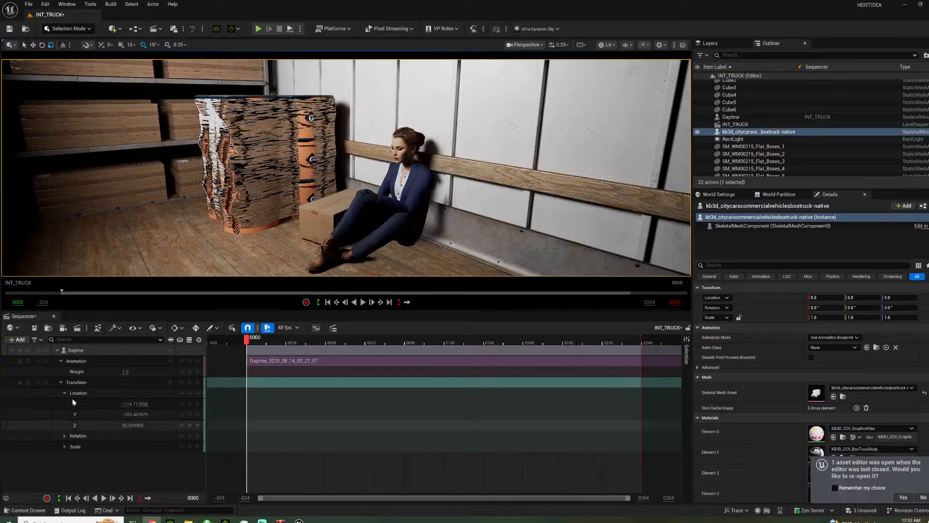
- Place the RC_Camera_Cinema_HighEnd_ preset from the Cinematographer Lite Camera_Presets folder on the truck floor
click(29, 512)
scroll(53, 436, down, 10)
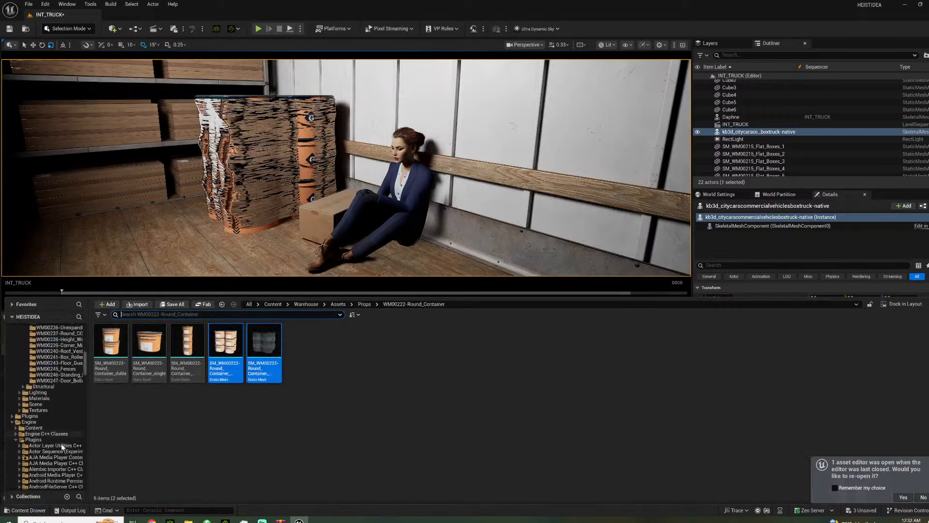
scroll(61, 447, down, 10)
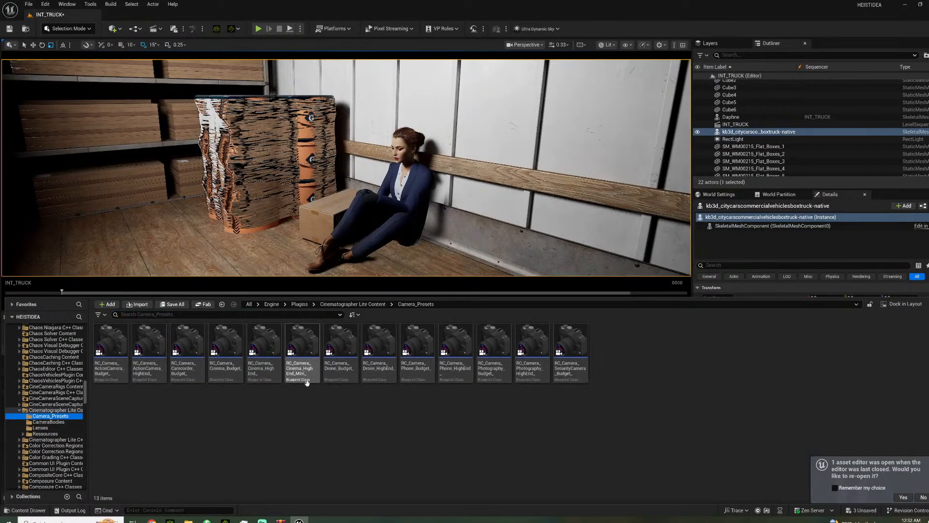
drag(264, 355, 254, 254)
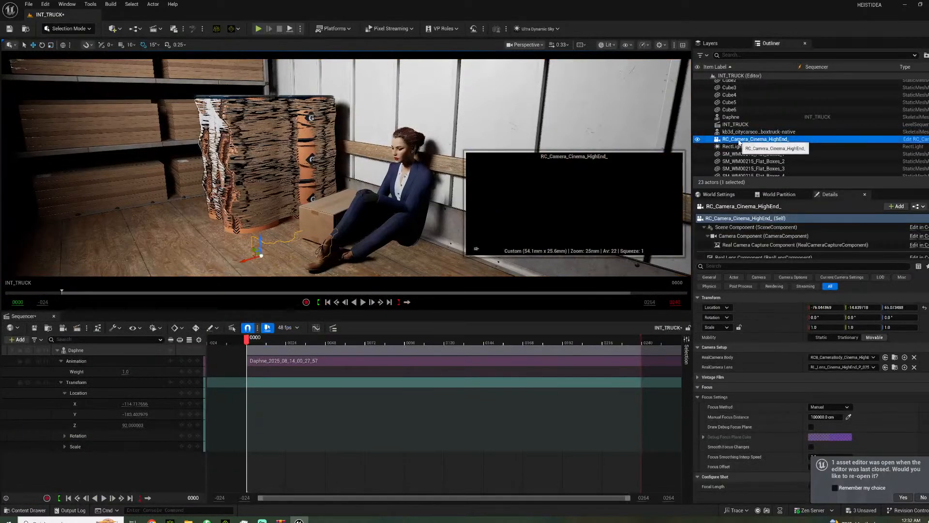
- Pilot the cinema camera and aim it at the round containers and Daphne inside the truck
right_click(741, 140)
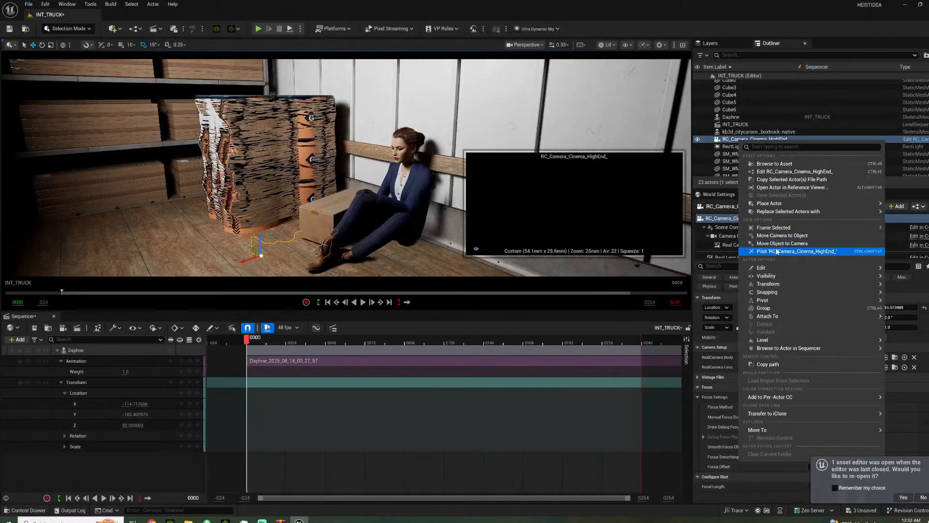
click(778, 251)
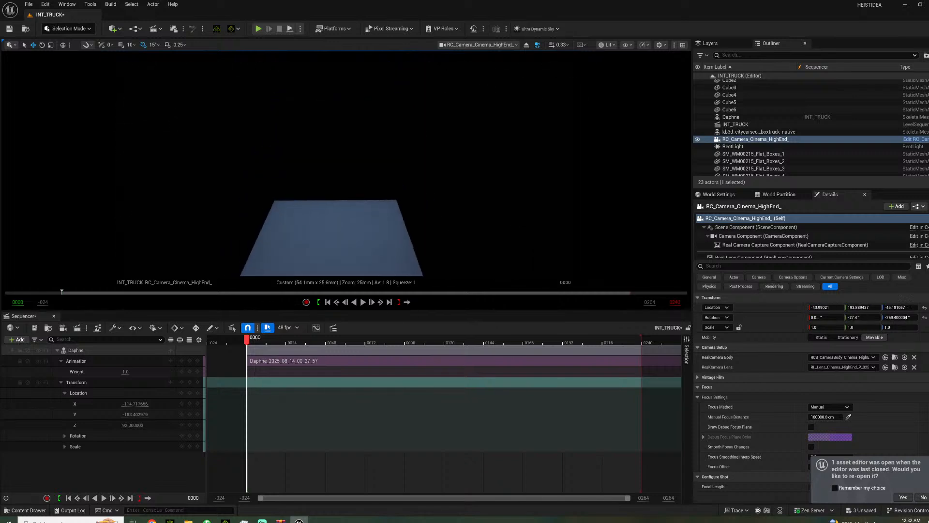
right_drag(346, 167, 401, 143)
- Delete the plastic wrap from the round containers and bring the piloted camera in close on Daphne's face
click(358, 176)
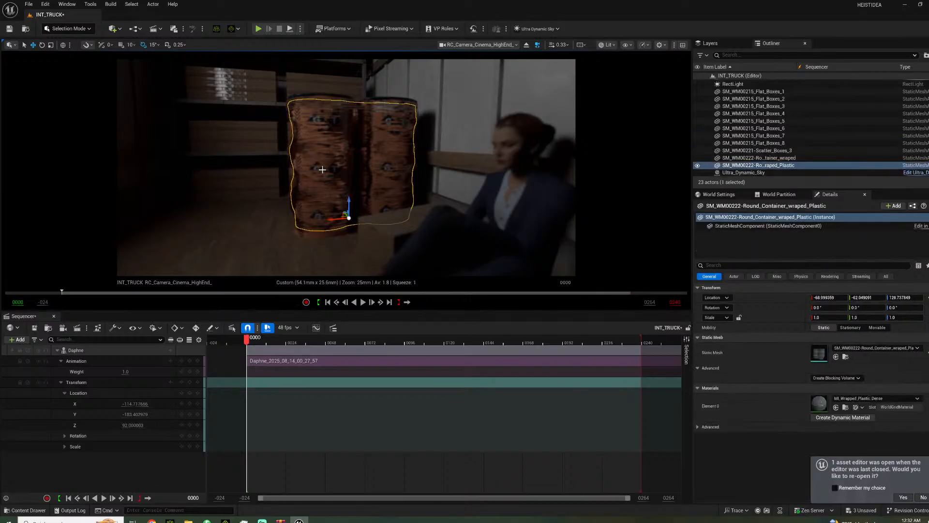
key(Delete)
right_drag(359, 176, 499, 160)
- Change the cinema camera's lens to RL_Lens_Cinema_HighEnd_P_075mm and reframe Daphne's face
click(767, 84)
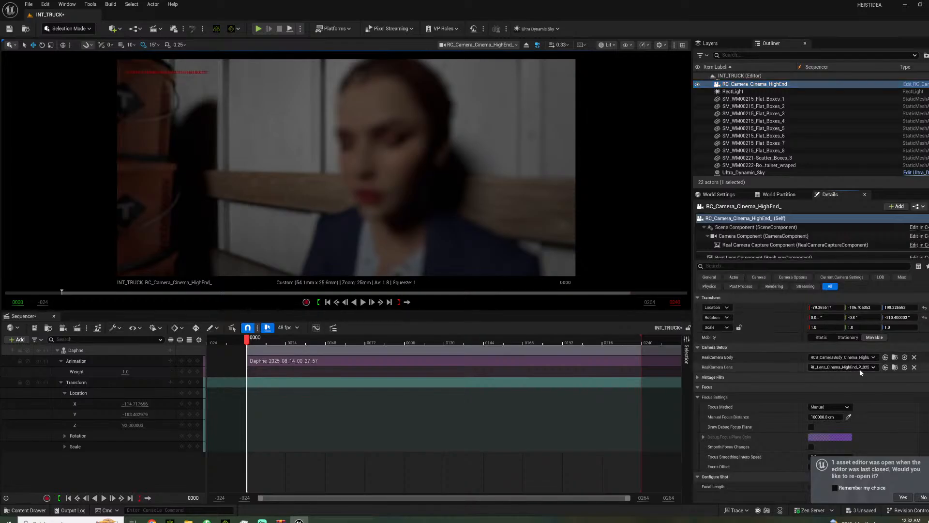
click(861, 368)
scroll(859, 277, down, 5)
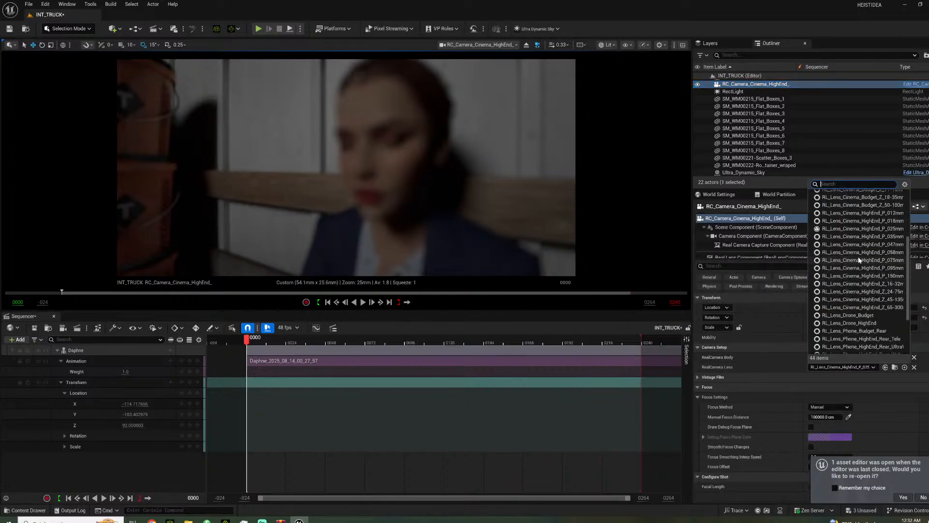
click(860, 260)
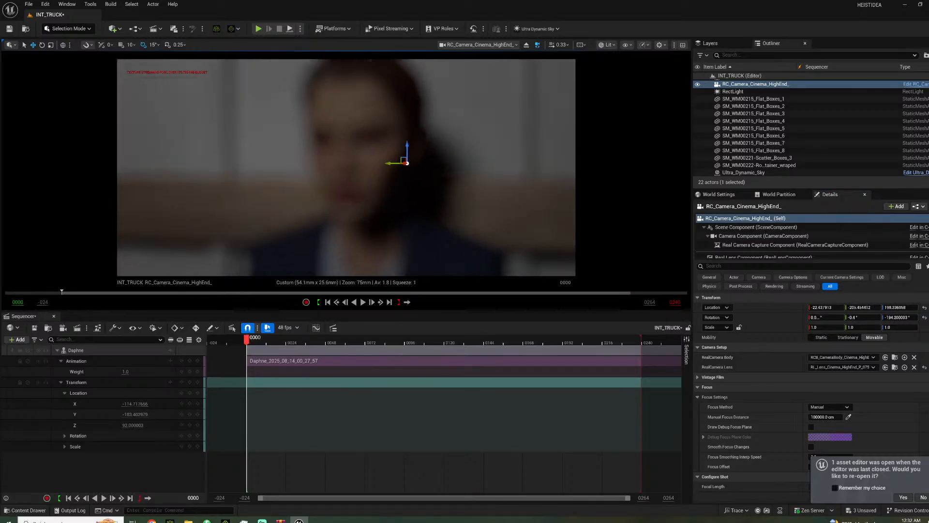
- Set the camera's auto exposure mode to Off, its shutter mode to Movie and the target FPS to 48
scroll(817, 372, down, 5)
click(828, 377)
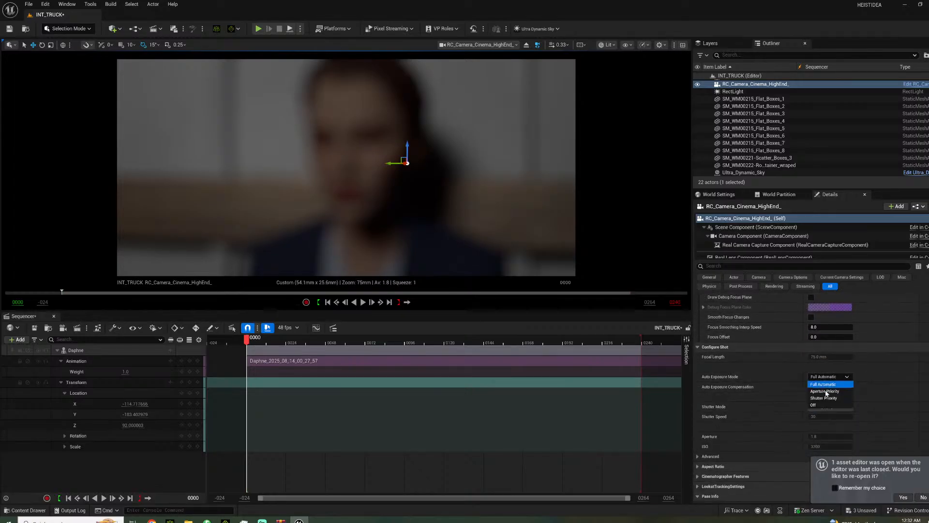
click(827, 404)
click(827, 407)
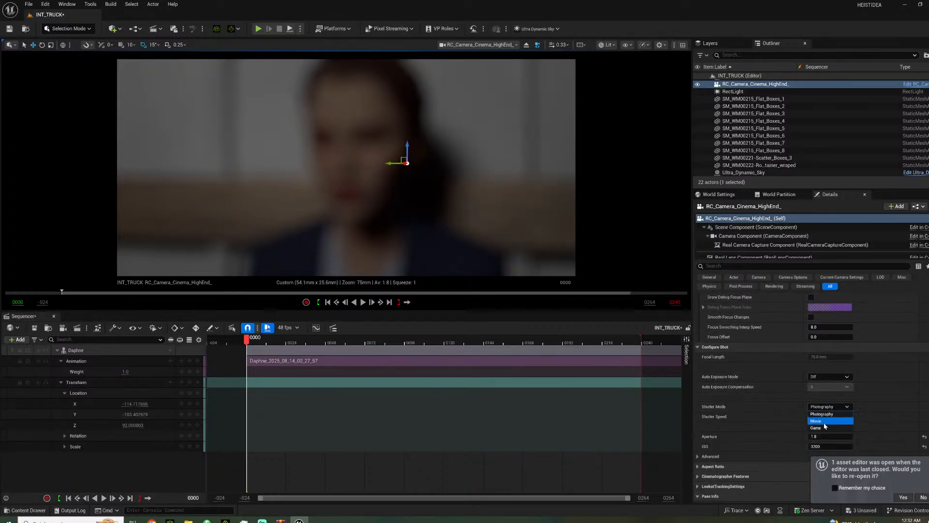
click(819, 424)
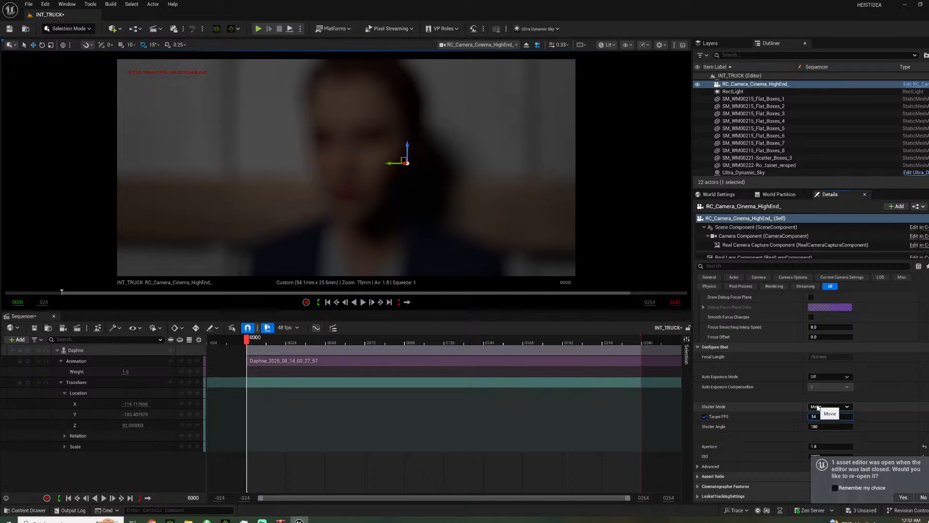
text(48)
key(Return)
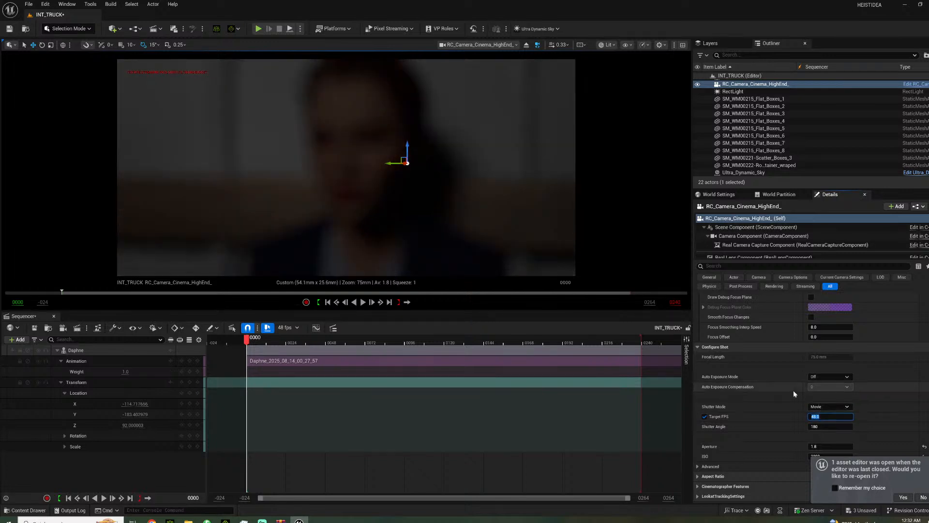
- Enable Draw Debug Focus Plane in the focus settings of the camera's Camera Component
scroll(794, 387, down, 2)
click(764, 236)
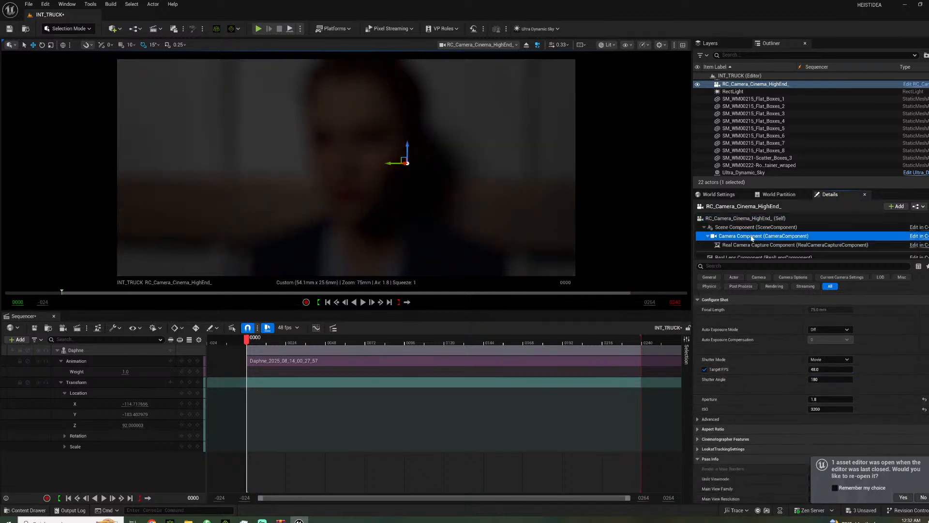
scroll(779, 350, down, 5)
scroll(748, 428, down, 2)
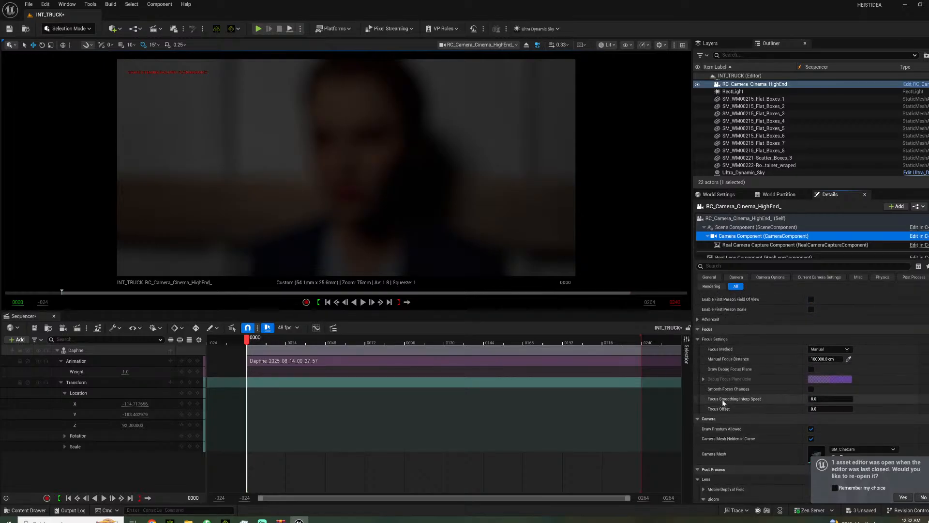
click(811, 370)
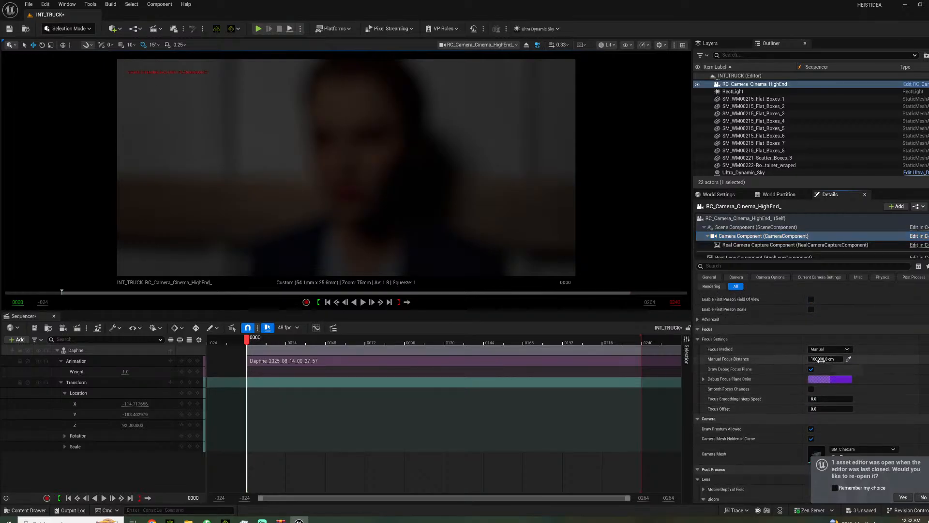
- Set the camera's manual focus distance to about 84.46 cm on Daphne's face and turn off the debug focus plane
click(750, 220)
scroll(733, 350, up, 7)
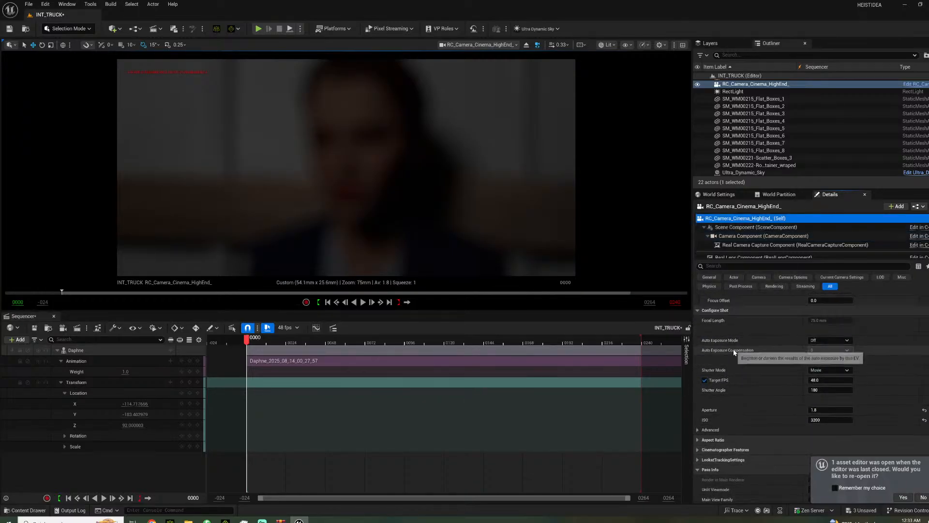
click(826, 345)
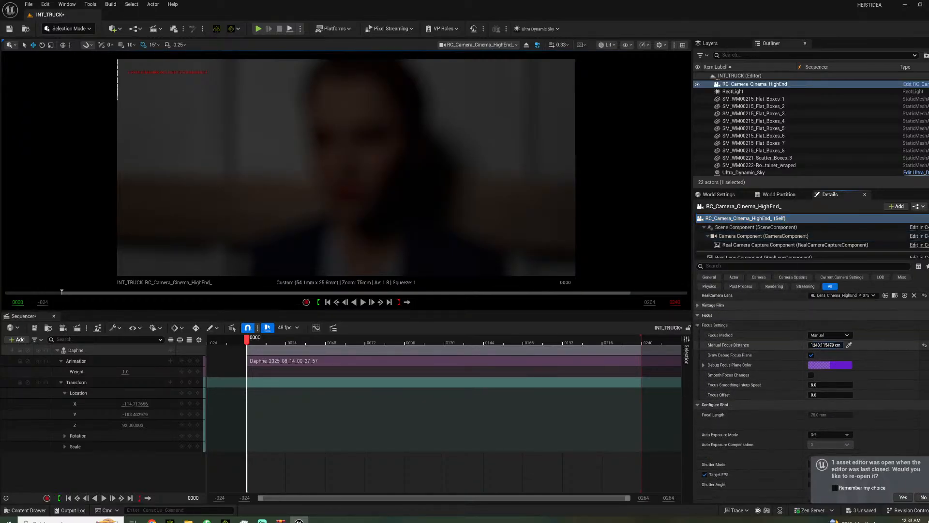
drag(826, 344, 799, 345)
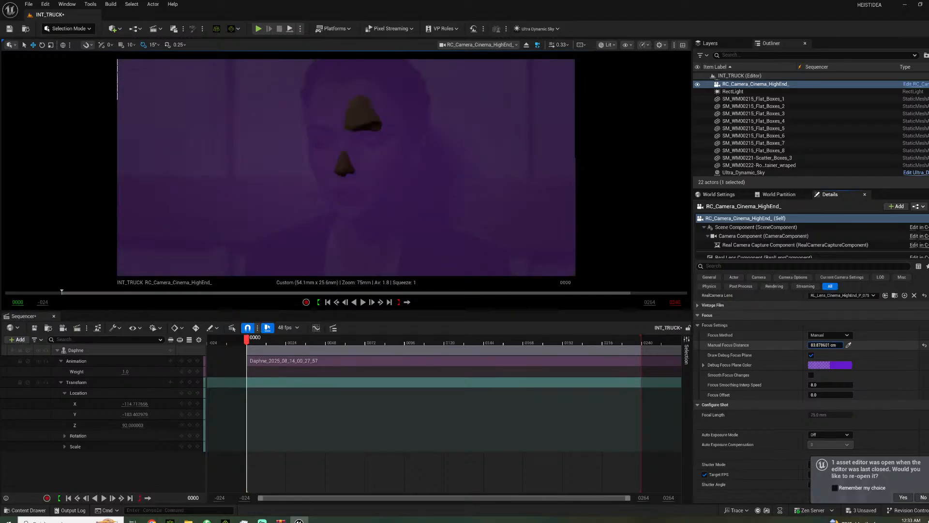
click(812, 357)
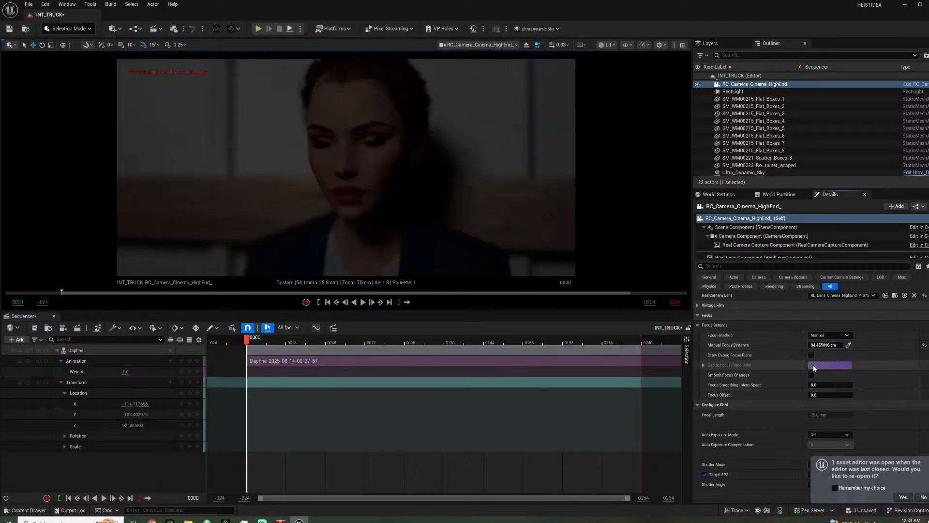
- Reframe the camera on Daphne's side profile and set the Camera Component's cropped aspect ratio to 2.76
right_drag(419, 211, 346, 225)
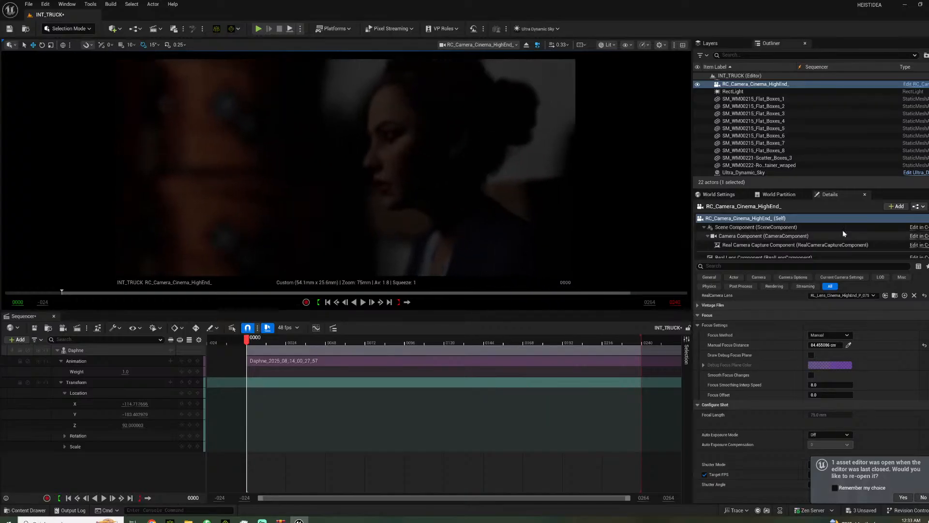
click(753, 237)
scroll(732, 394, down, 5)
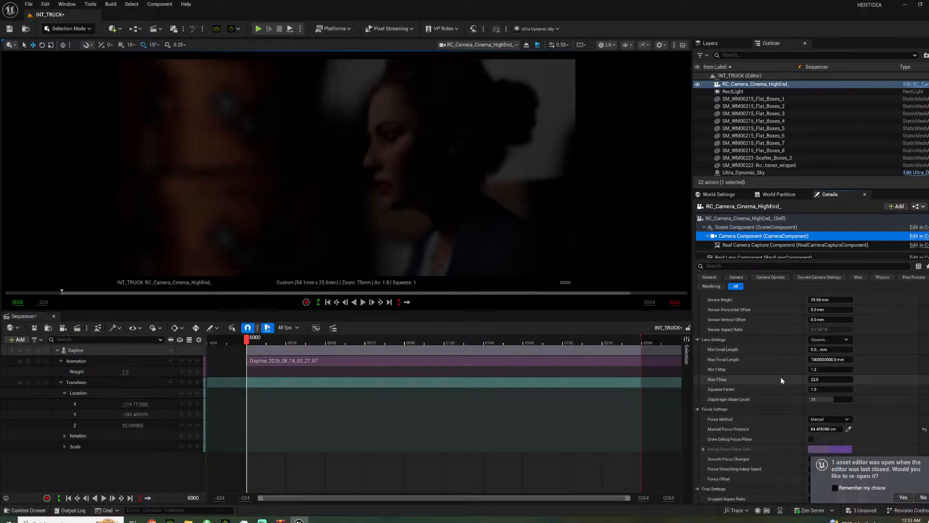
scroll(799, 404, down, 3)
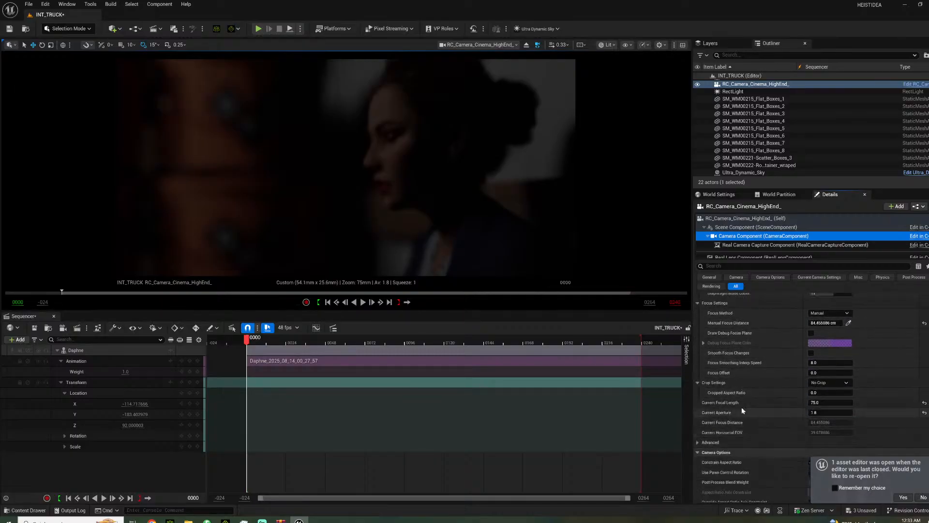
text(2.76)
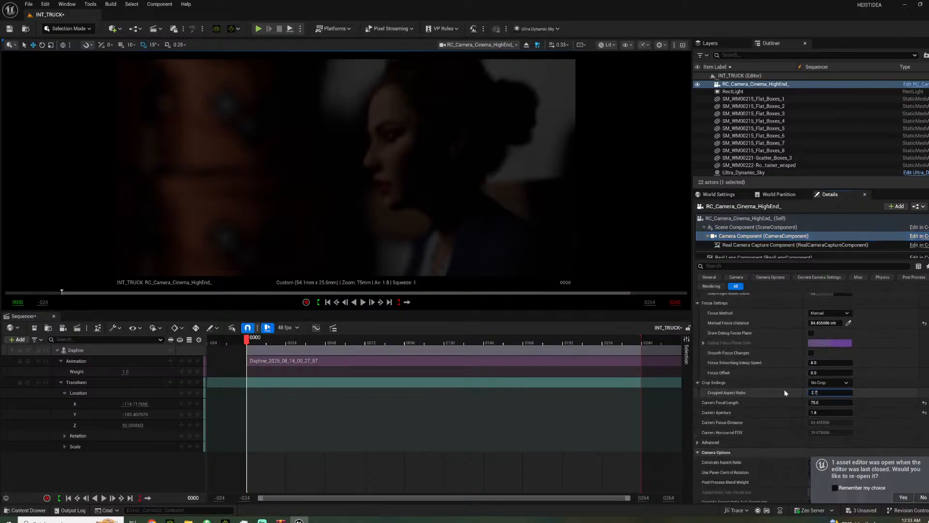
key(Return)
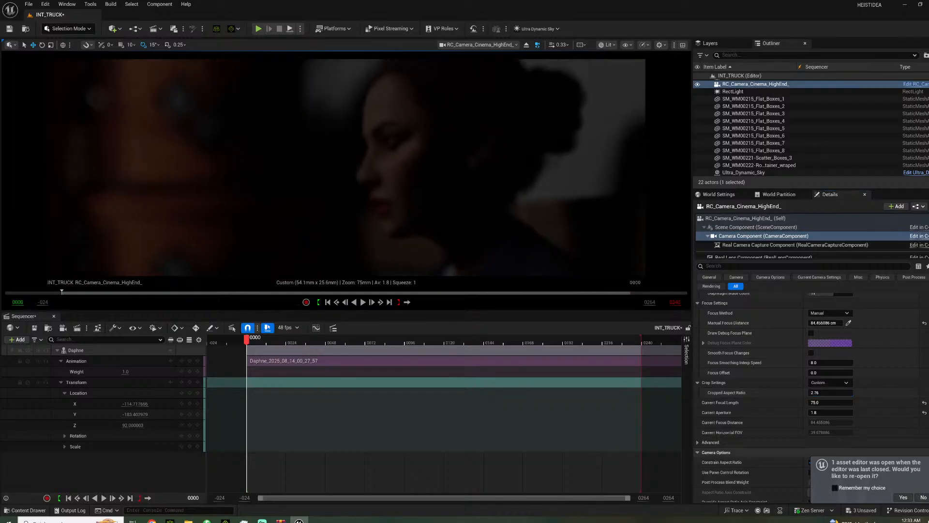
scroll(774, 377, up, 4)
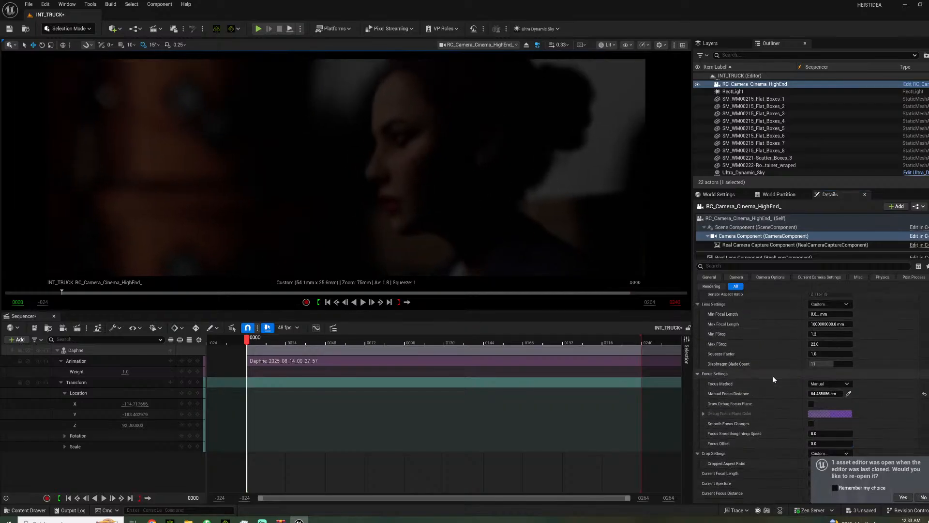
scroll(774, 391, down, 3)
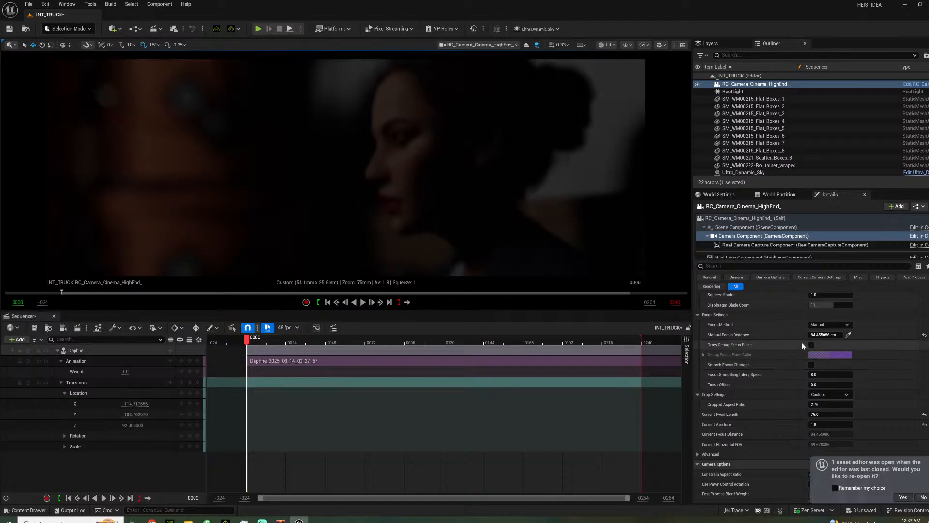
click(794, 219)
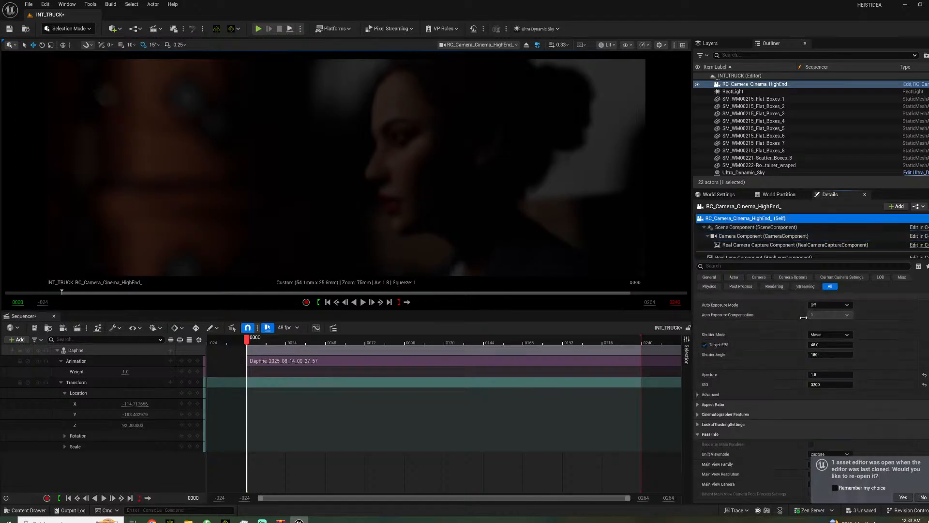
scroll(798, 334, up, 6)
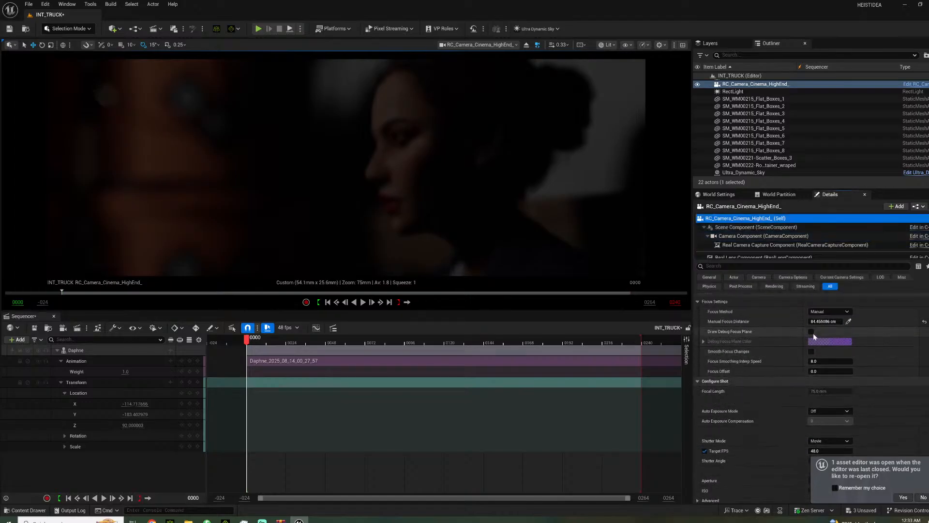
scroll(801, 352, up, 3)
click(811, 378)
drag(820, 368, 850, 368)
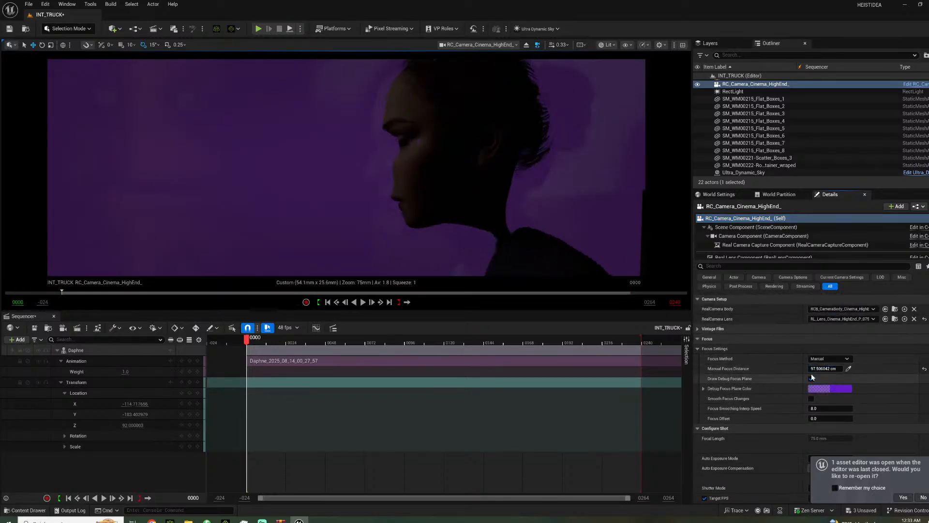
click(812, 378)
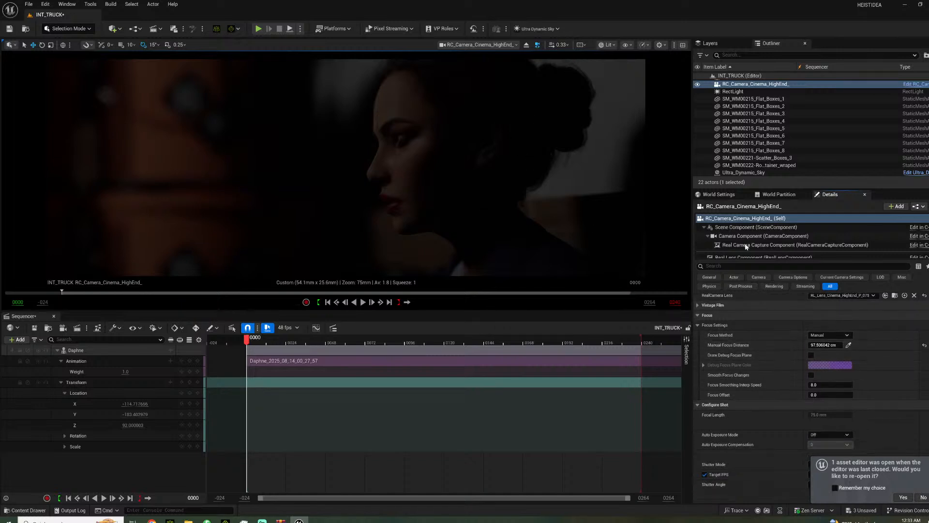
- Override the global color grading saturation in the Camera Component's post process settings and set it to 0
click(763, 235)
scroll(758, 429, down, 10)
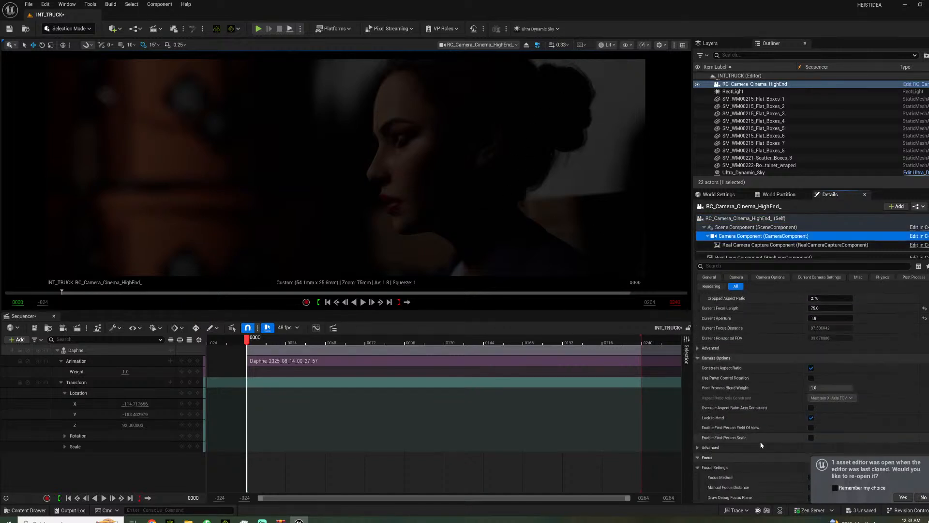
scroll(752, 425, down, 2)
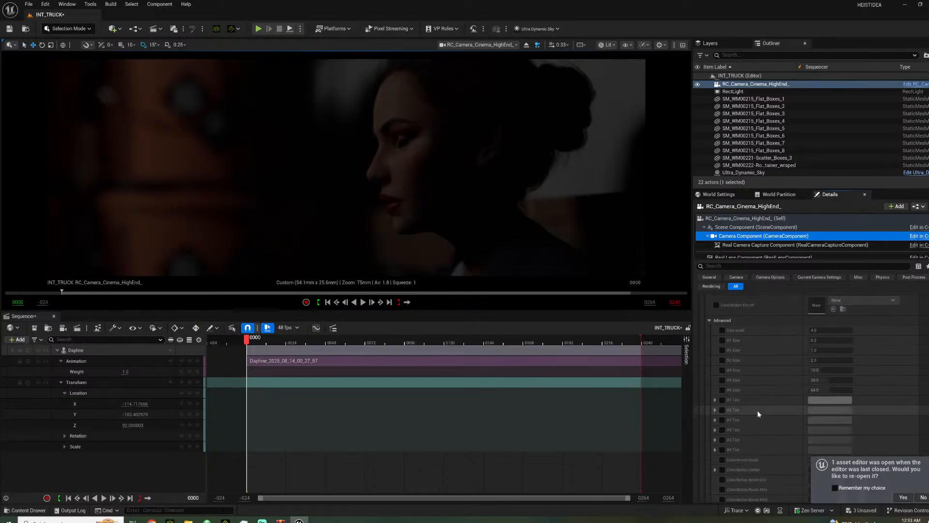
scroll(747, 398, up, 3)
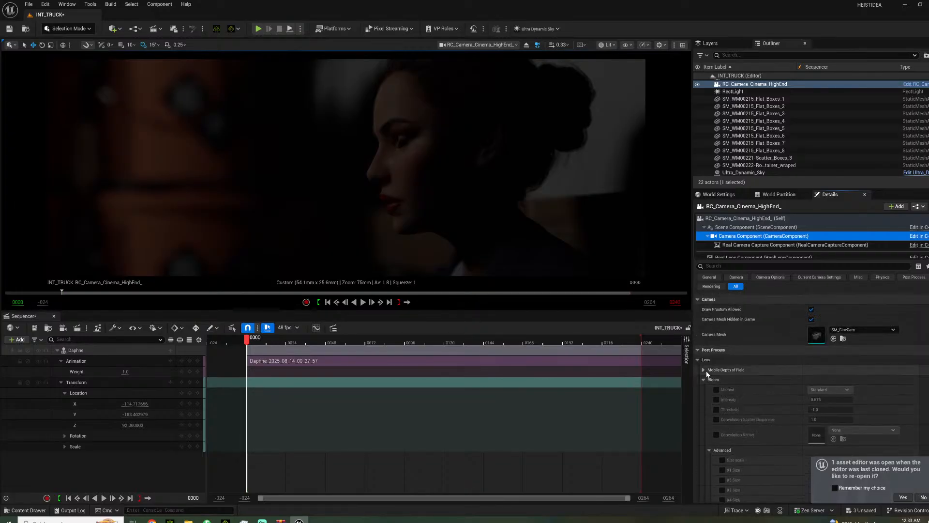
click(697, 361)
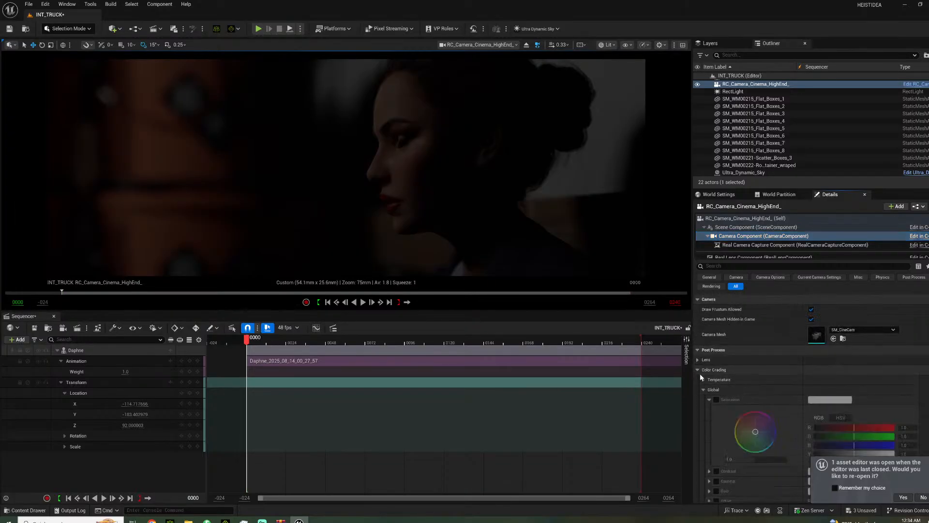
click(716, 399)
click(745, 459)
text(0)
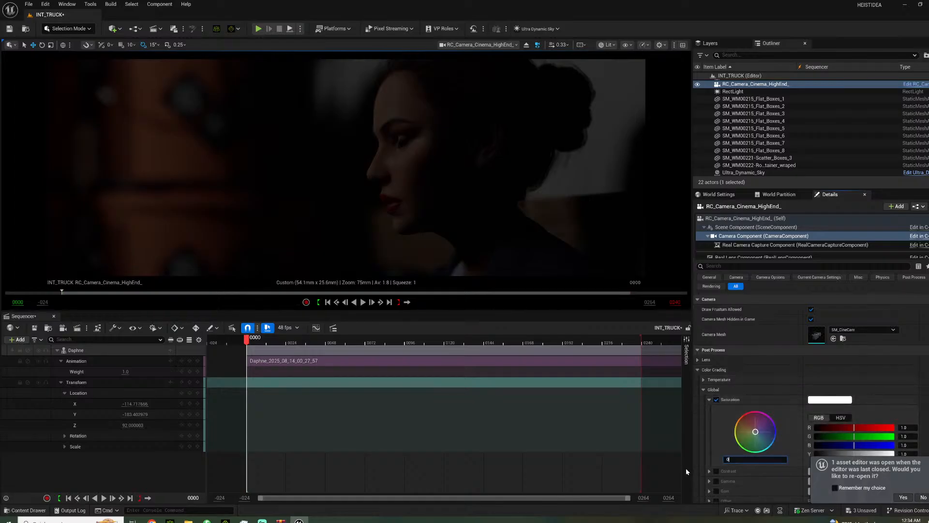
key(Return)
click(698, 370)
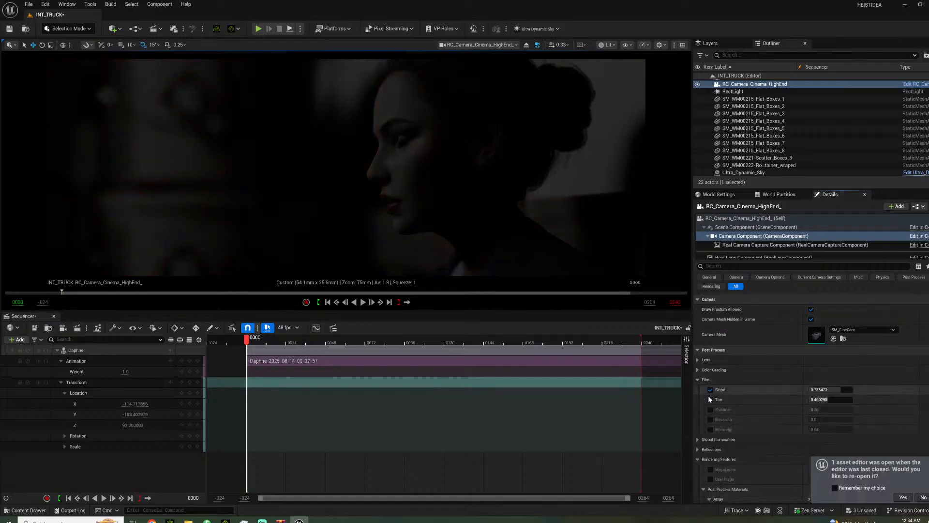
- Set the camera's exposure compensation to 1.0 in the post process lens settings and reframe Daphne
click(703, 360)
scroll(722, 454, down, 1)
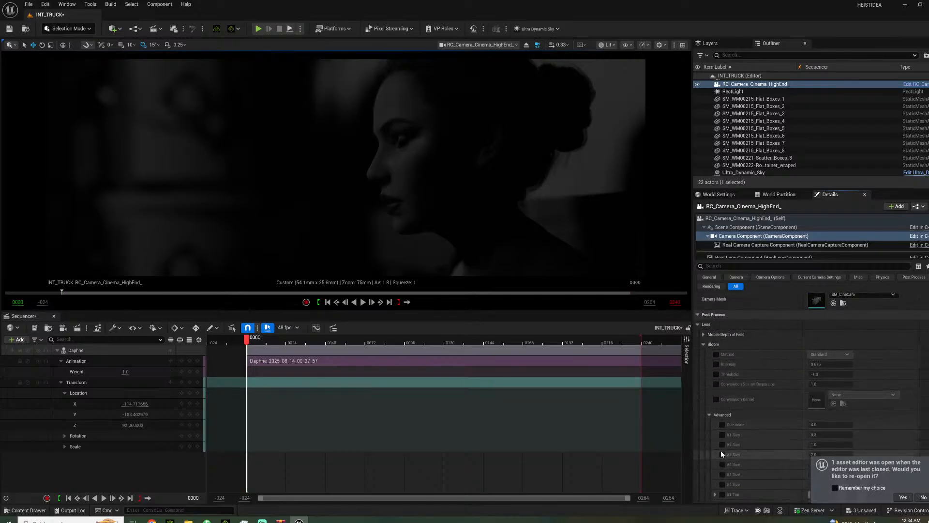
click(705, 344)
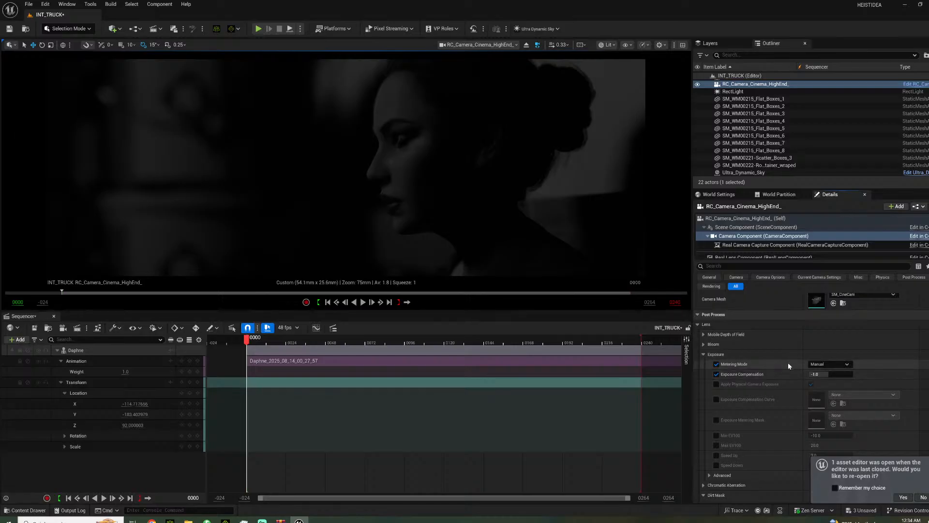
click(818, 375)
text(1)
key(Return)
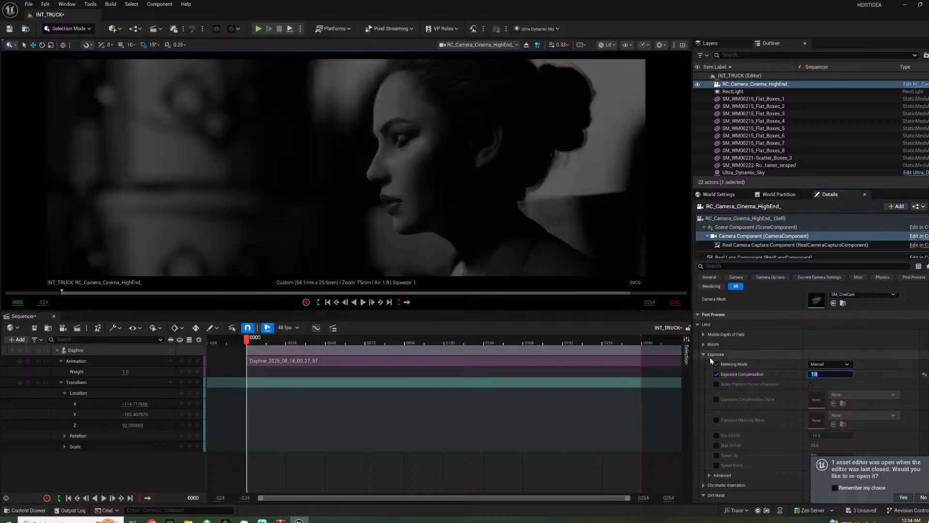
right_drag(283, 221, 319, 208)
- Extend the timeline view to frame 0750 and the playback range to the end of Daphne's animation clip, checking the shot in playback
key(space)
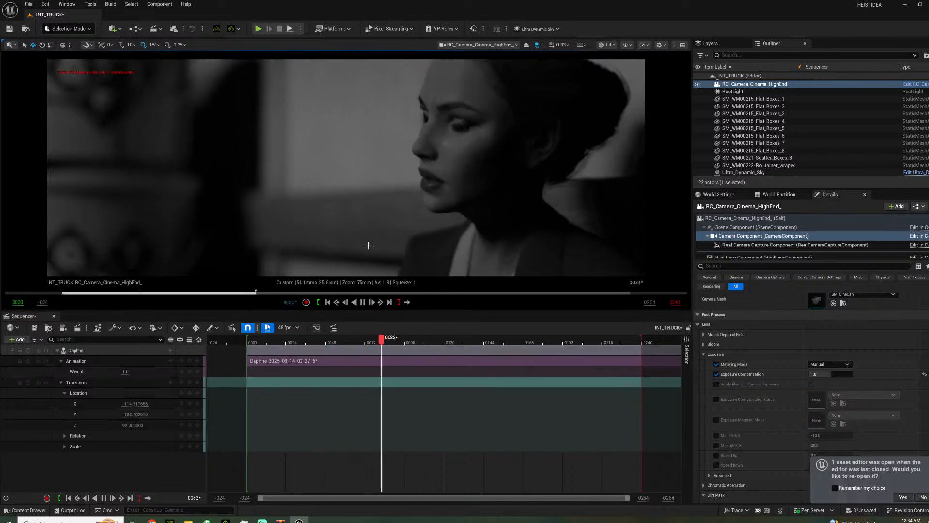
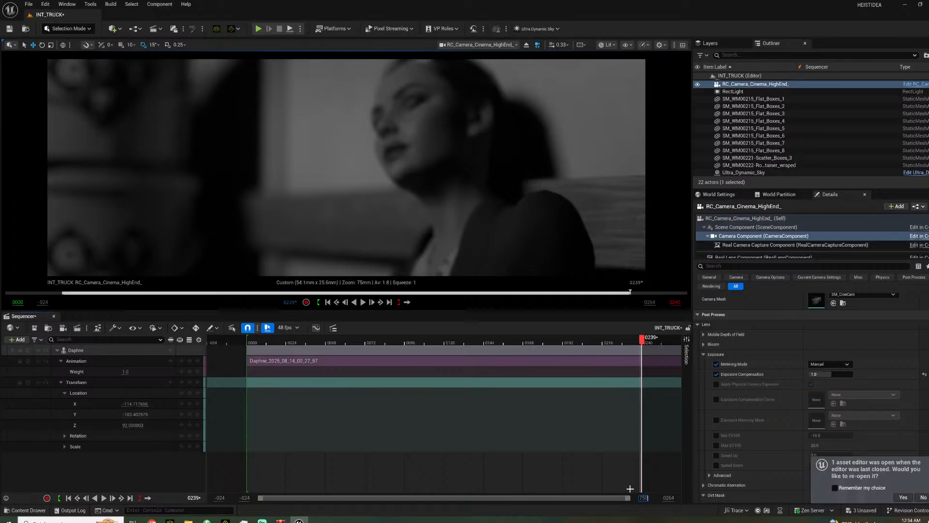
key(Return)
drag(369, 341, 380, 341)
key(space)
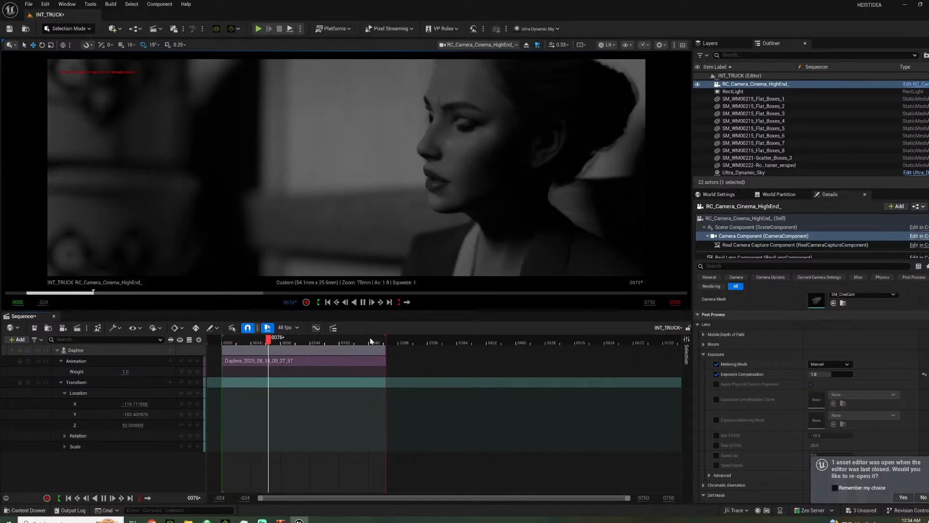
key(space)
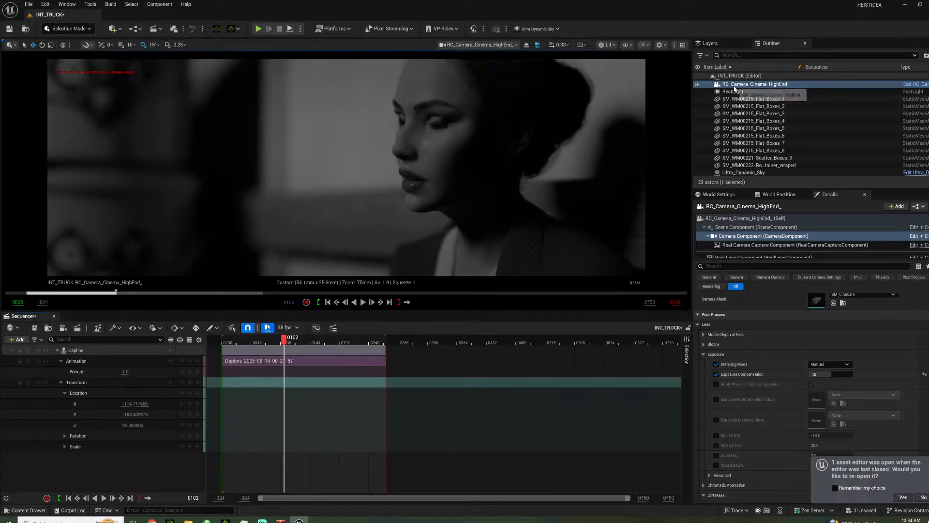
- Adjust the framing, add the cinema camera to the sequence, and apply camerashake to its CameraComponent with the section starting near frame 0
mouse_move(435, 191)
right_down()
mouse_move(477, 175)
mouse_move(443, 178)
right_up()
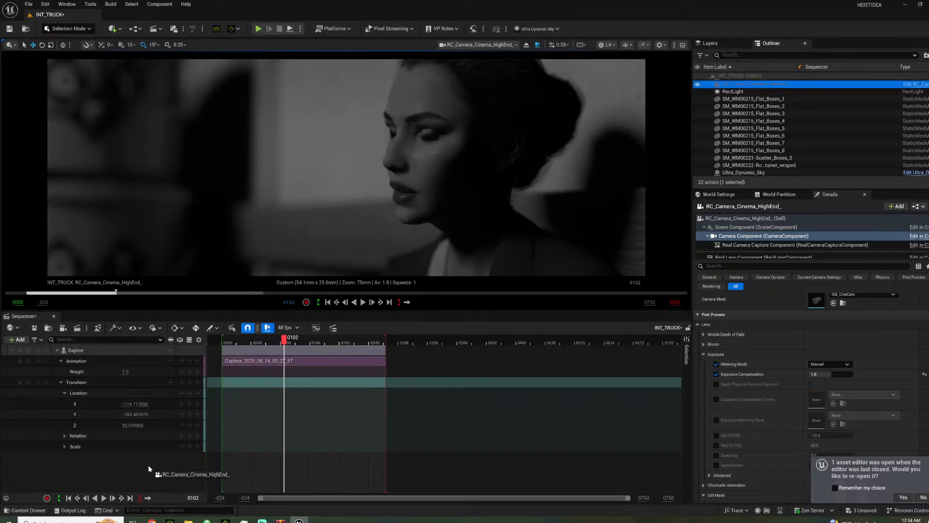
drag(129, 463, 133, 460)
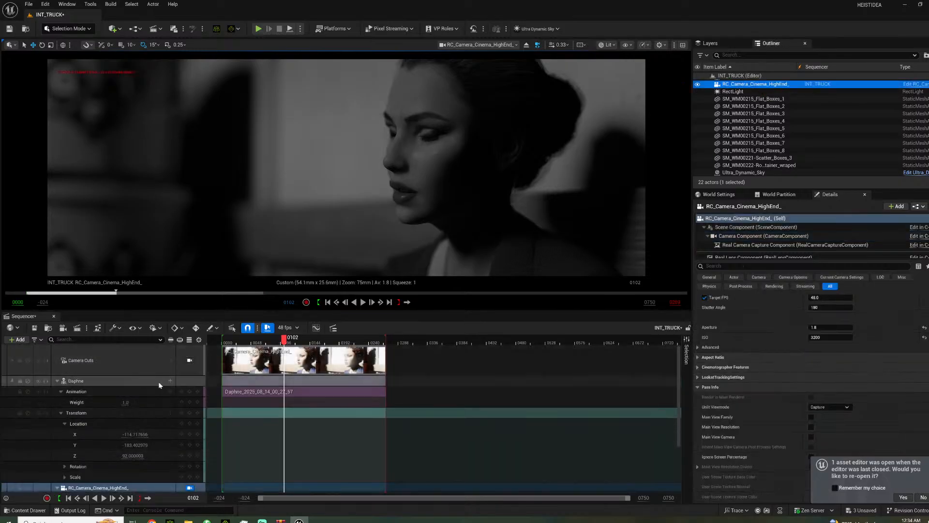
scroll(146, 436, down, 2)
click(170, 444)
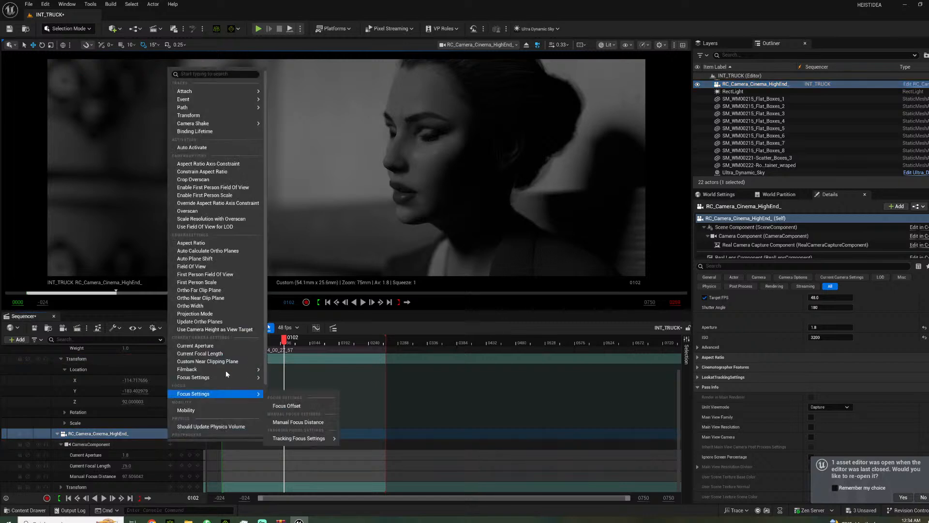
mouse_move(232, 123)
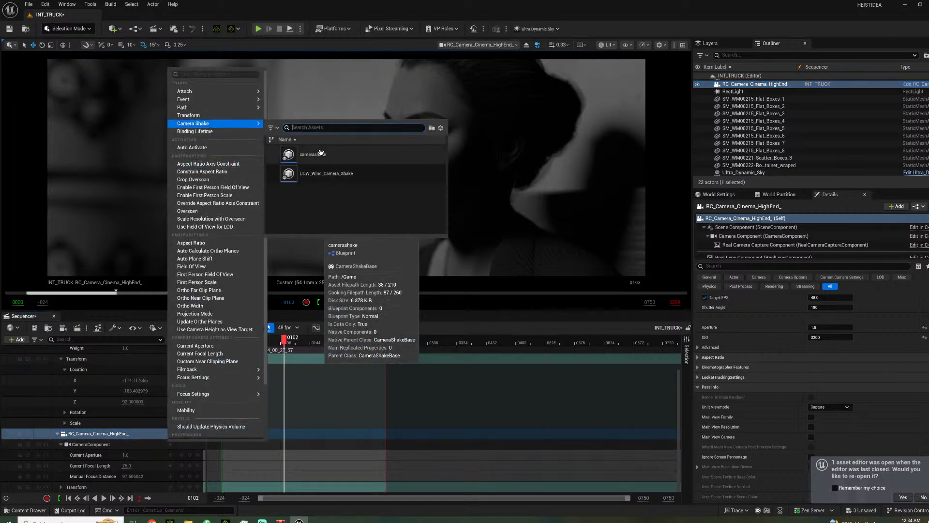
click(319, 180)
drag(311, 455, 257, 423)
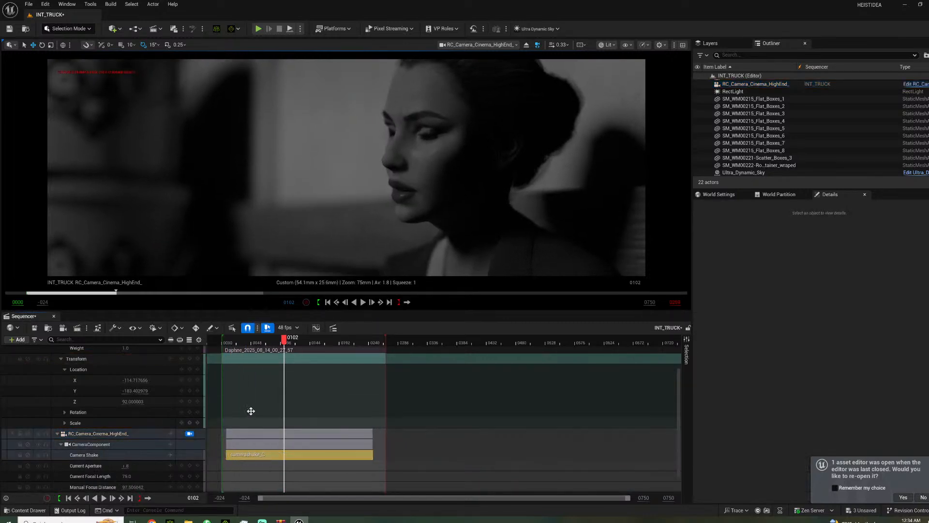
- Play the sequence from near its start to check the camera shake on Daphne's close-up
click(235, 338)
key(space)
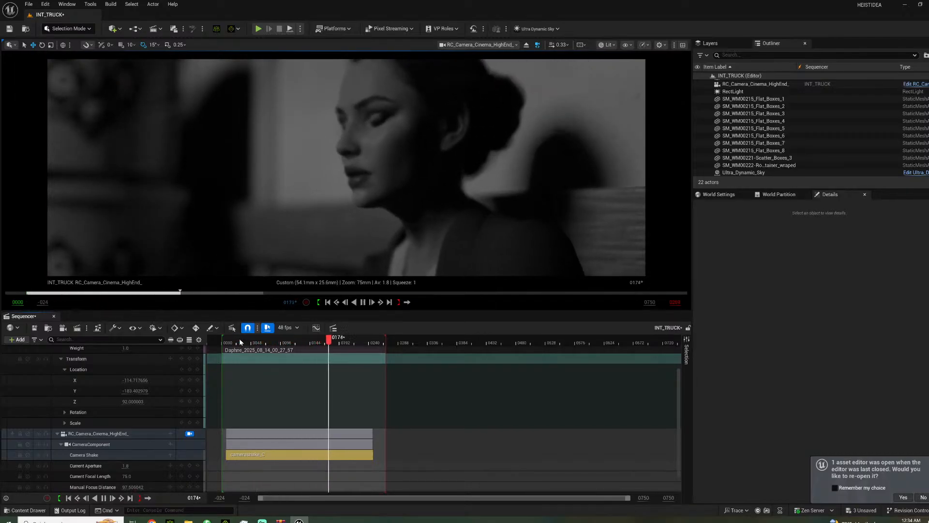
key(space)
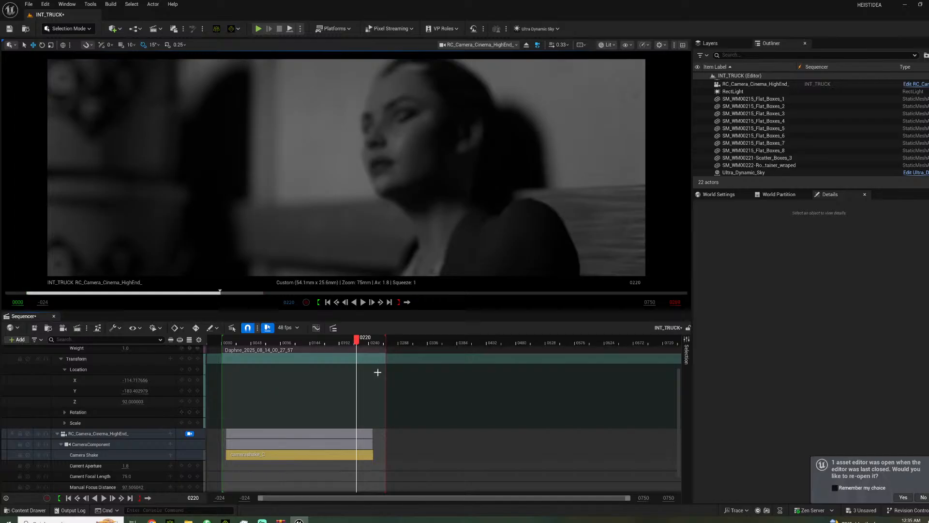
- Stretch the camera shake section to span frames -033 to 0475 and play the sequence to check the shot
drag(372, 455, 536, 454)
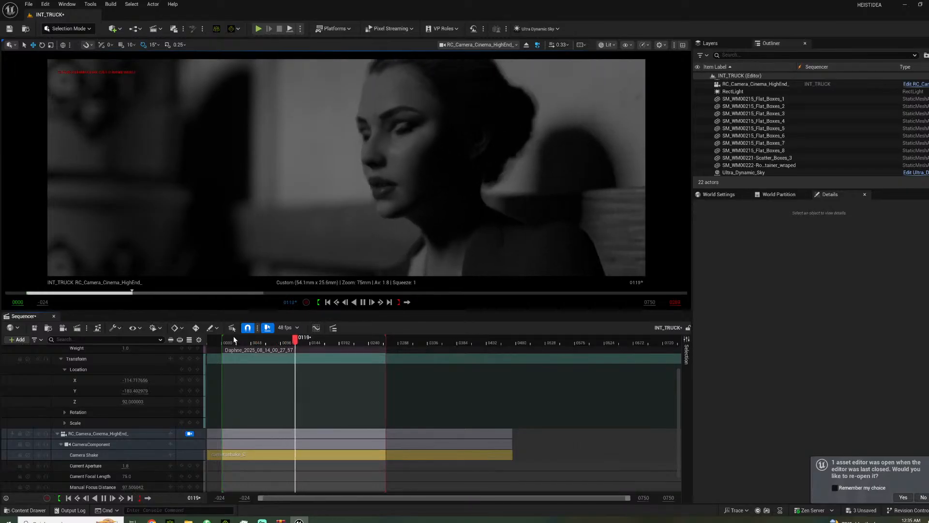
key(space)
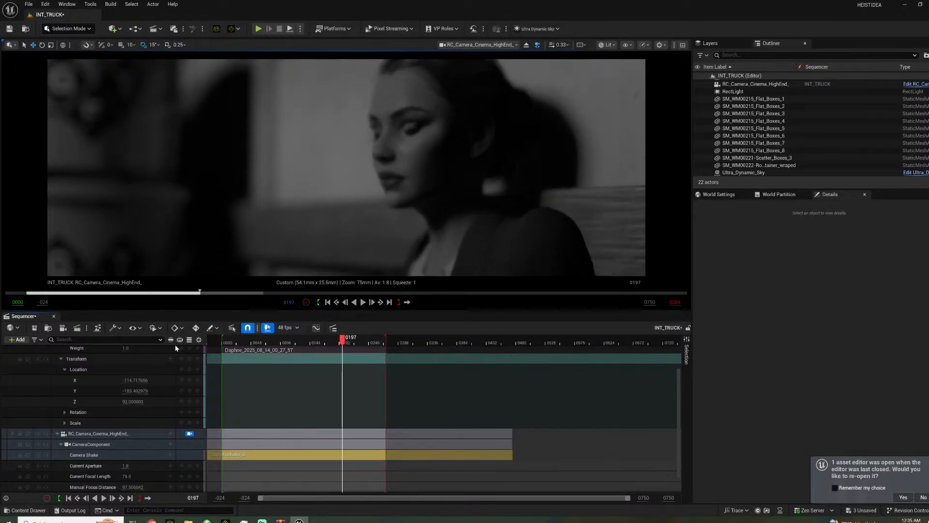
scroll(156, 387, up, 3)
scroll(301, 406, down, 4)
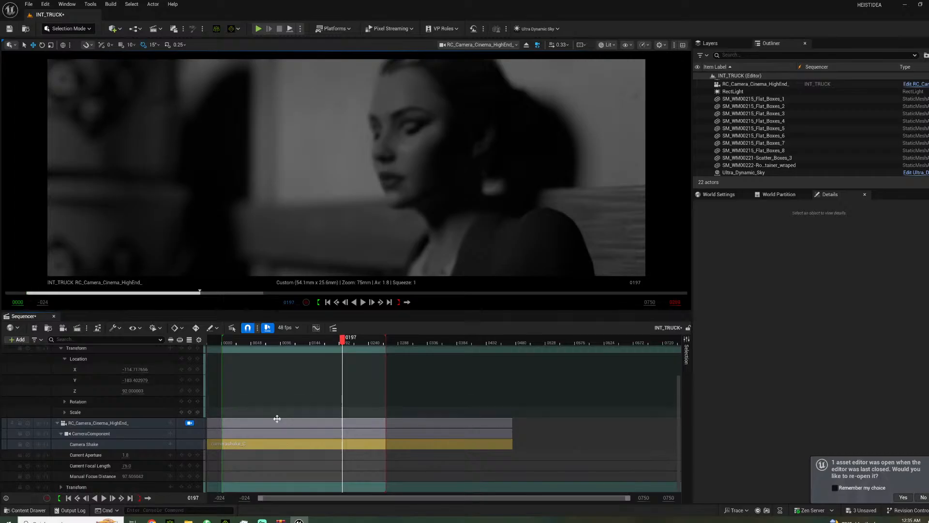
- Enable the cinema camera's debug focus plane and keyframe its manual focus distance at about 94.79 cm on frame 0024
click(237, 343)
click(749, 84)
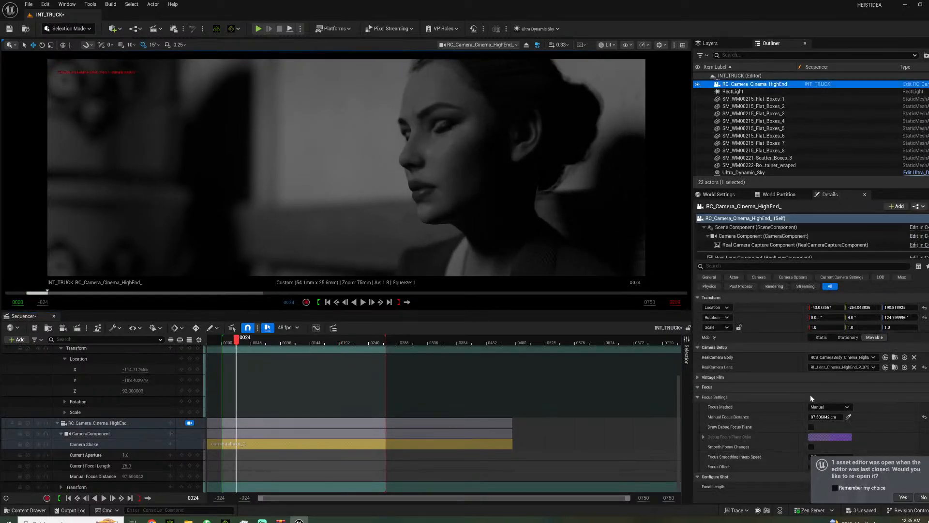
click(811, 427)
mouse_move(812, 418)
mouse_down()
mouse_move(794, 418)
mouse_move(827, 417)
mouse_up()
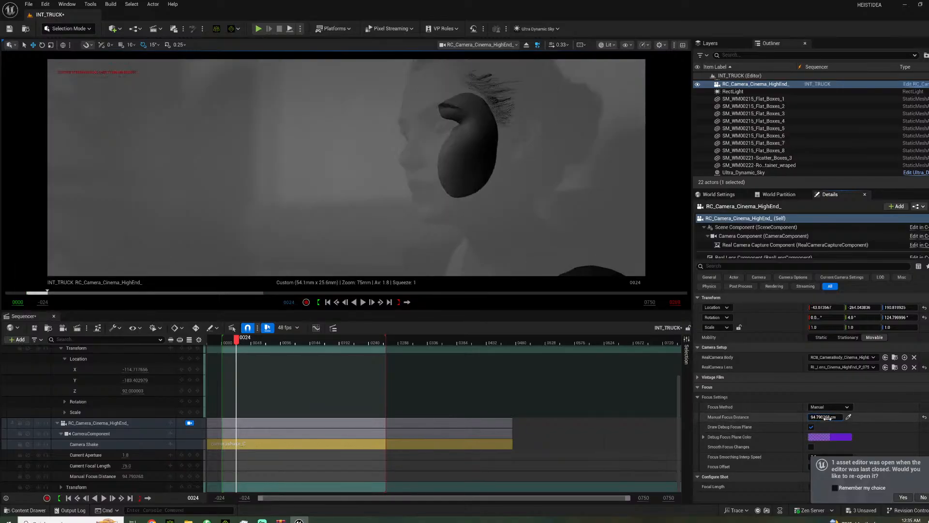
click(925, 417)
- Keyframe the manual focus distance at 94.79 cm on frame 0071 and at about 104.98 cm on frame 0123
drag(244, 350, 266, 342)
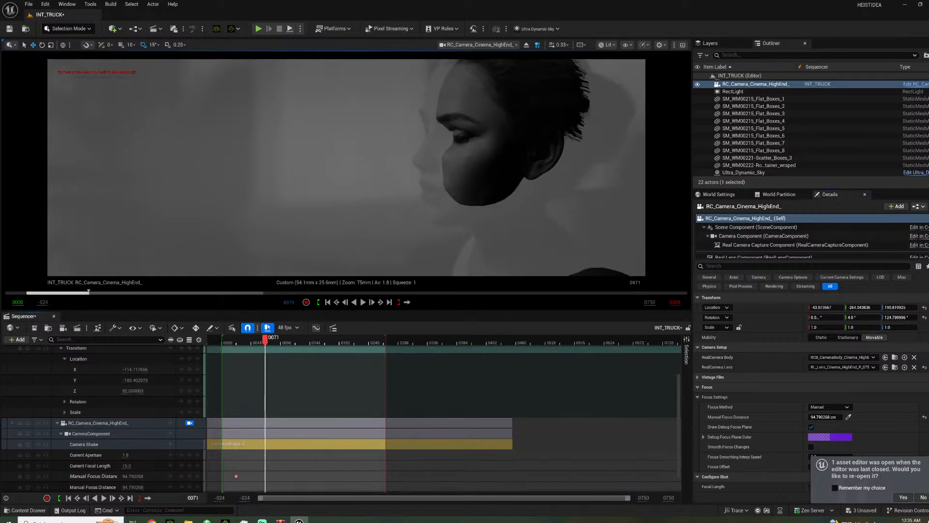
click(926, 416)
click(298, 344)
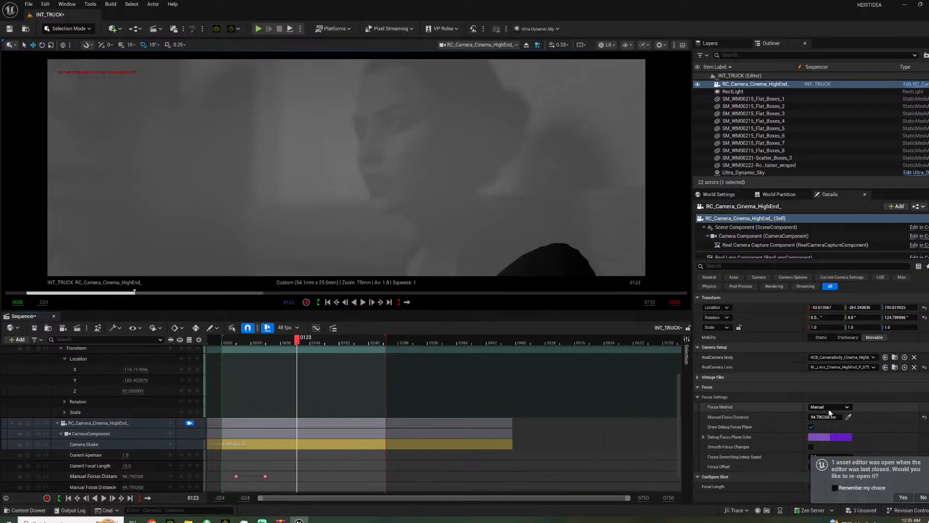
mouse_move(830, 417)
mouse_down()
mouse_move(847, 417)
mouse_move(823, 415)
mouse_up()
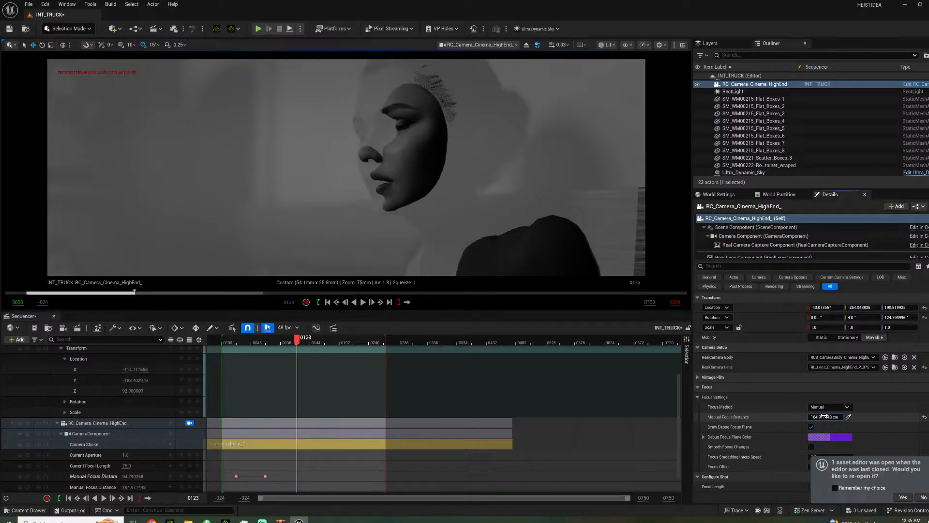
click(924, 417)
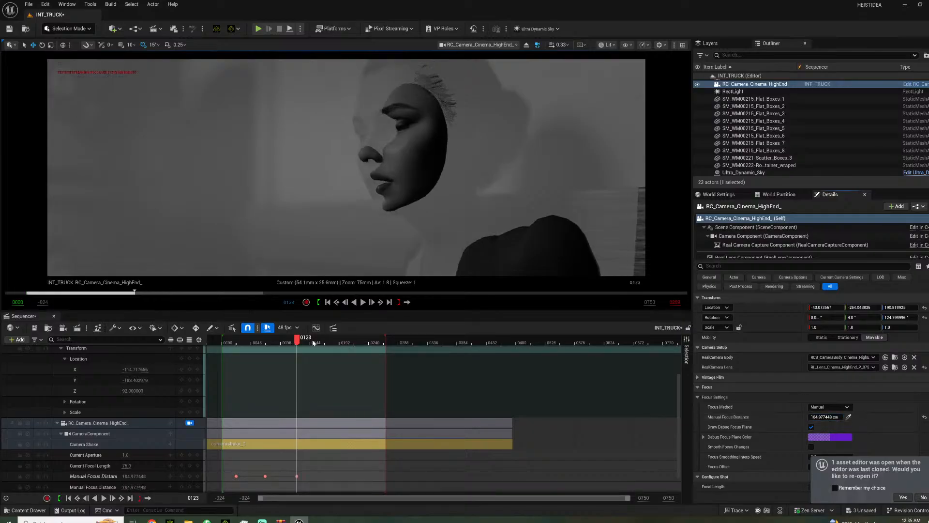
- Try to keyframe the camera's transform from about frame 0067 to 0191, reframing Daphne as her head moves
drag(313, 343, 325, 341)
right_drag(403, 203, 389, 197)
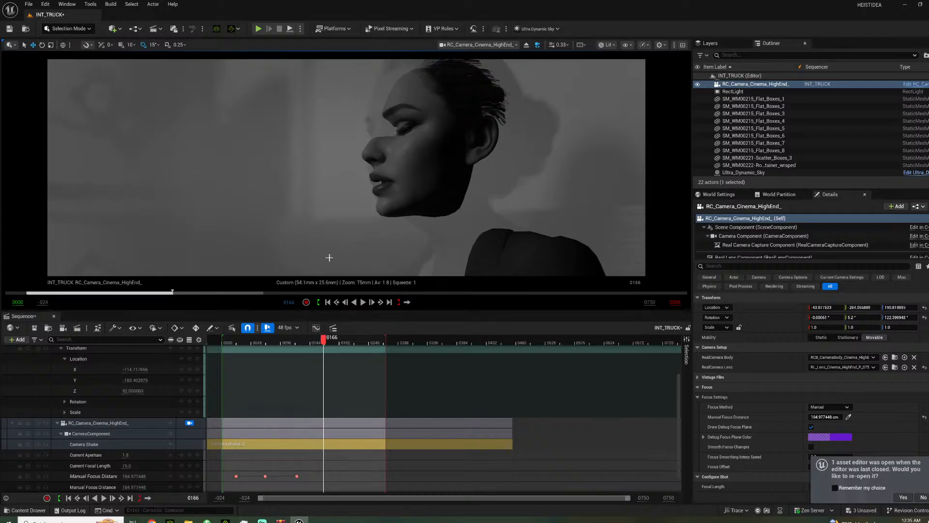
scroll(313, 375, down, 1)
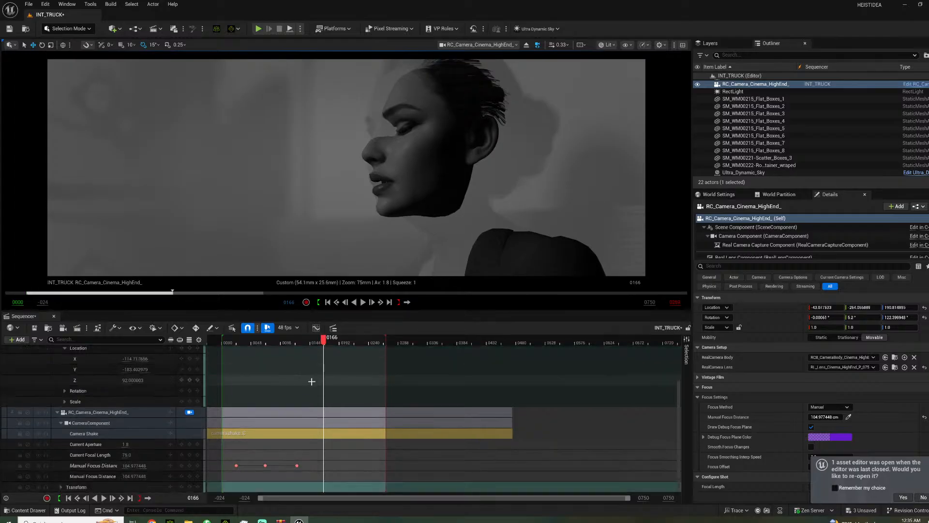
right_drag(347, 167, 352, 172)
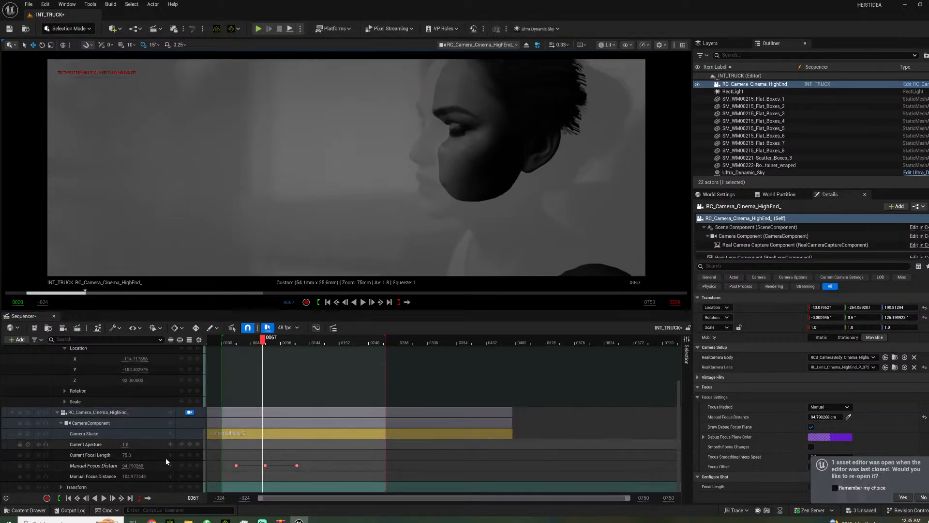
click(190, 486)
drag(263, 343, 303, 343)
click(189, 486)
right_drag(387, 170, 388, 170)
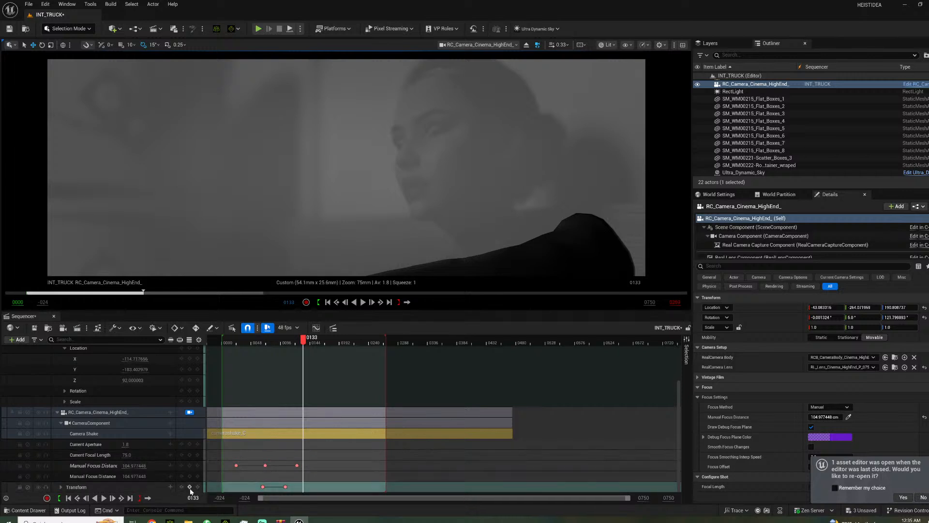
drag(311, 342, 339, 341)
right_drag(347, 168, 356, 167)
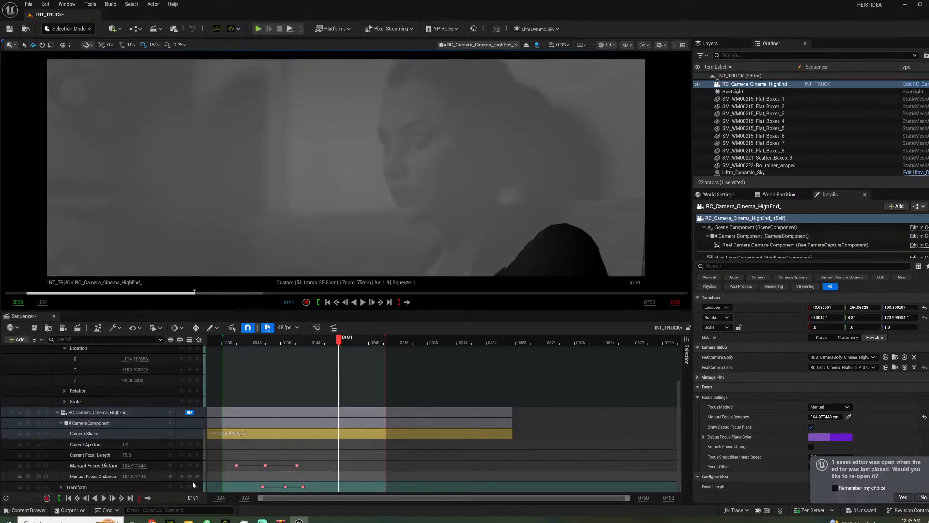
click(190, 486)
- Play the keyframed camera move and delete all of the camera's transform keyframes
click(258, 340)
key(space)
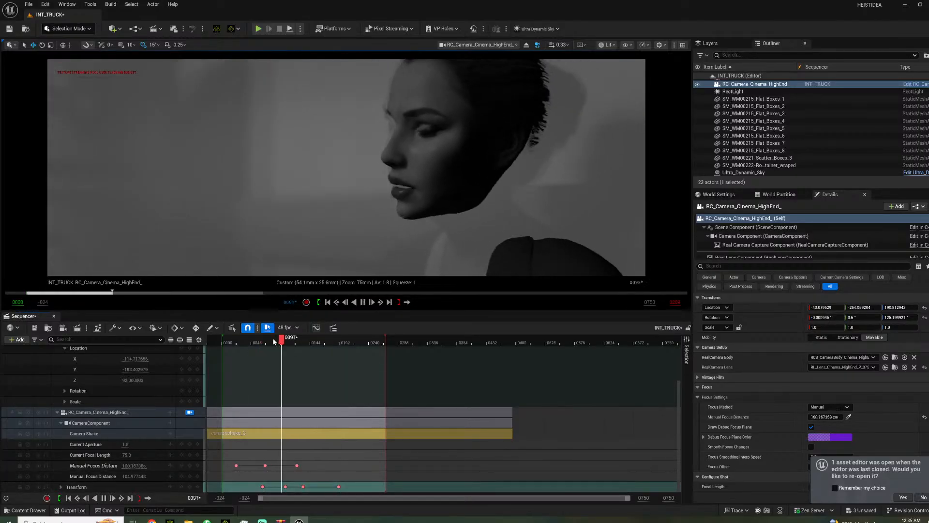
key(space)
drag(344, 491, 232, 485)
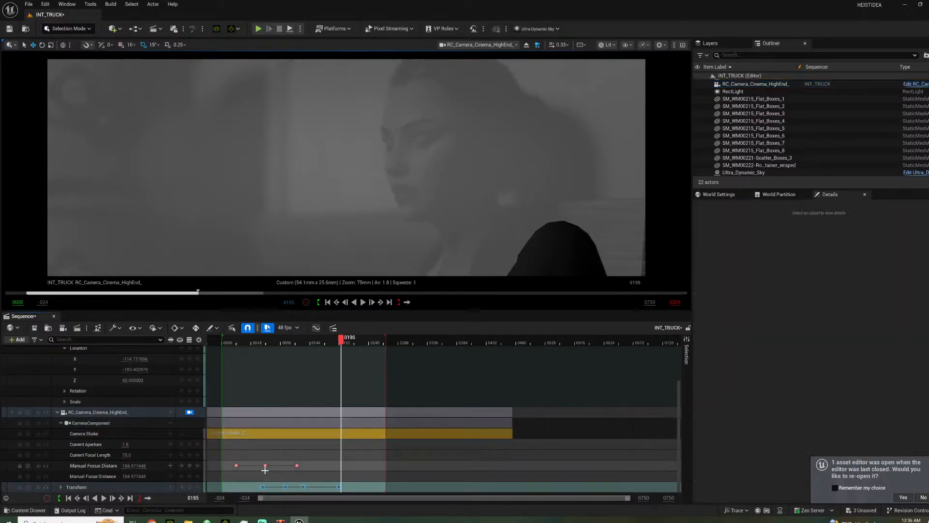
click(264, 469)
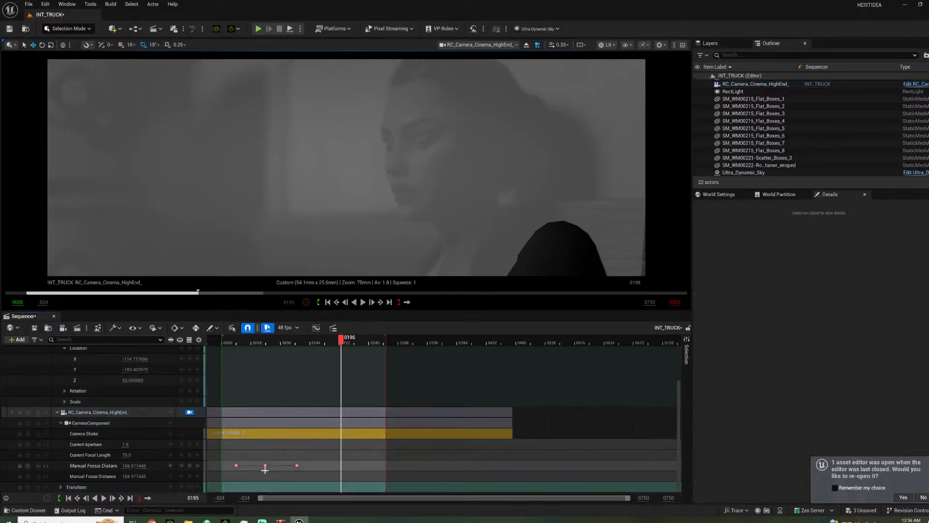
- Keyframe the manual focus distance at about 103.7 cm on frame 0168 and about 114.4 cm on frame 0201
click(331, 342)
drag(330, 343, 324, 343)
mouse_move(137, 466)
mouse_down()
mouse_move(151, 466)
mouse_move(129, 465)
mouse_up()
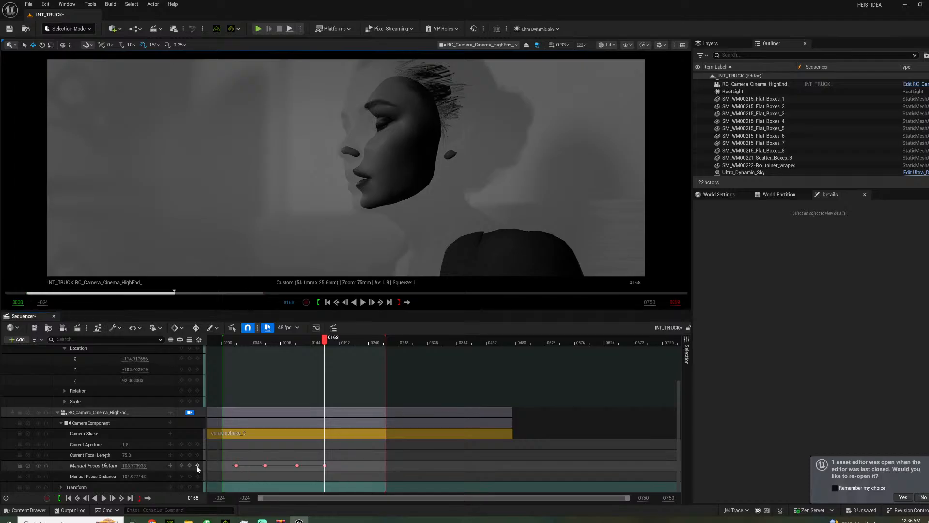
drag(326, 346, 344, 342)
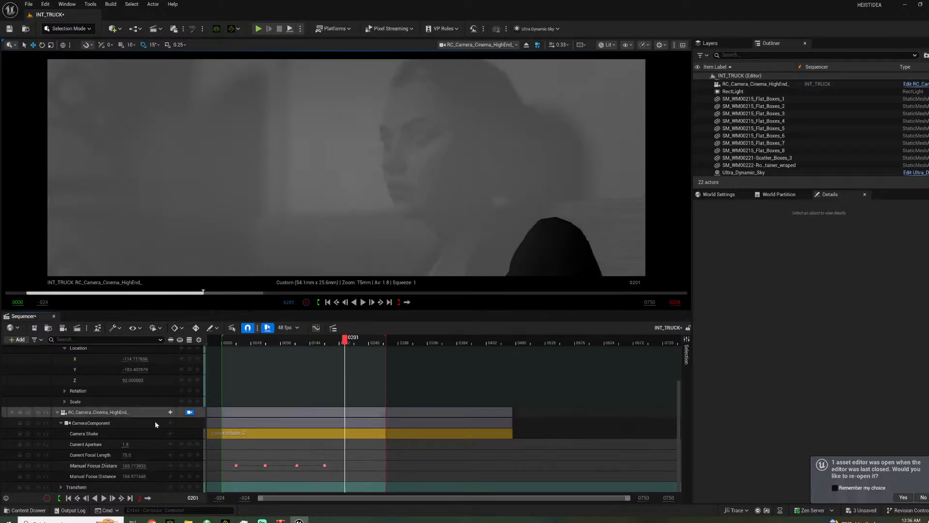
drag(135, 465, 143, 473)
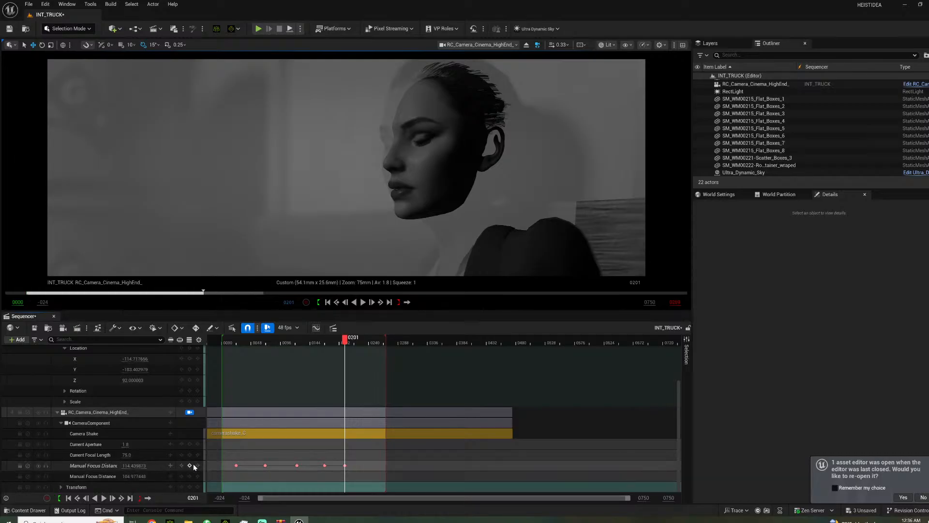
- Keyframe the manual focus distance at about 119.04 cm on frame 0236 and about 116.6 cm on frame 0260
drag(346, 340, 366, 341)
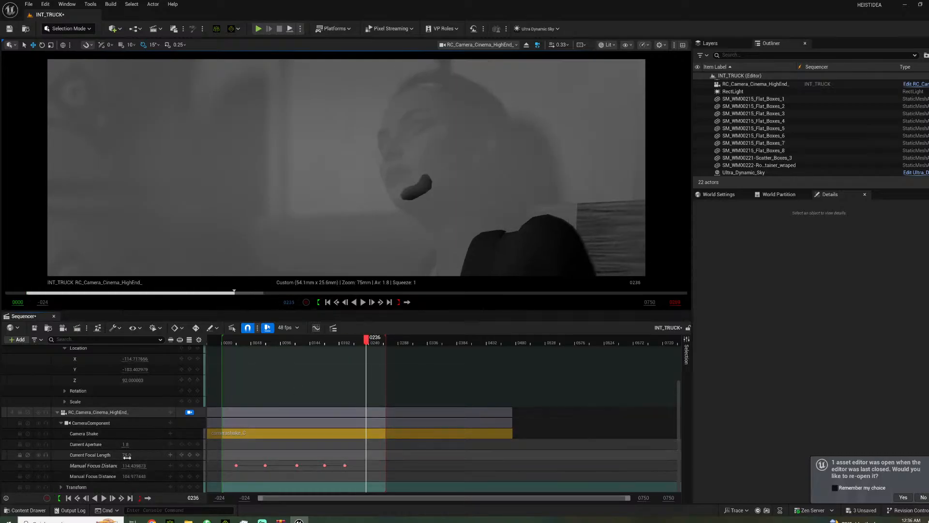
drag(136, 465, 143, 465)
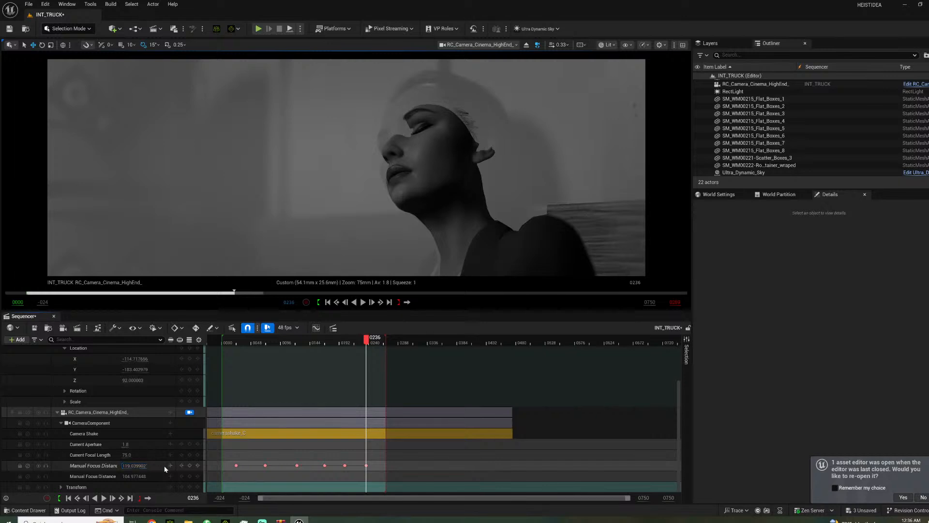
drag(368, 342, 382, 344)
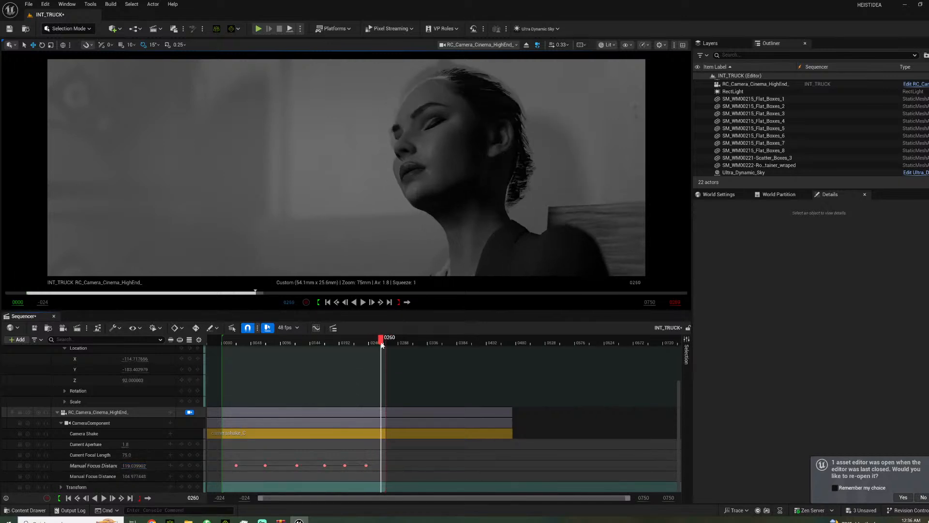
drag(135, 466, 128, 465)
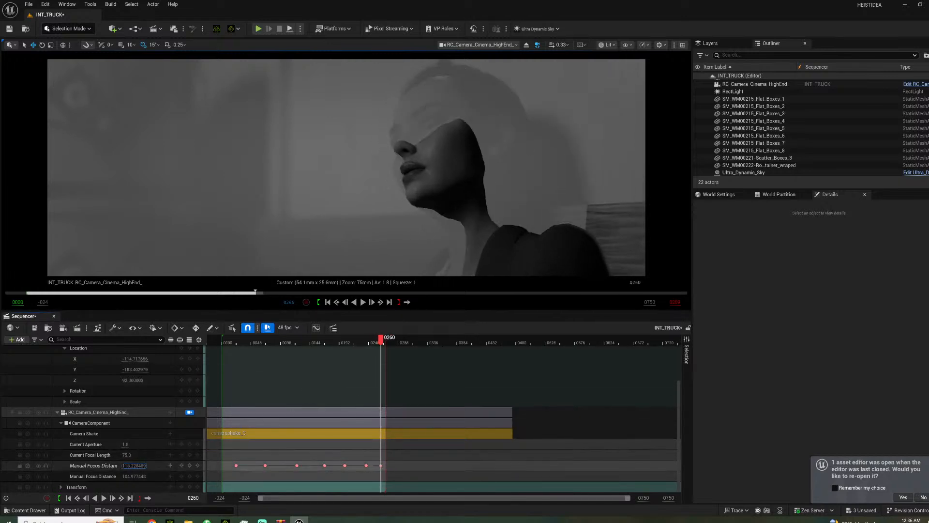
- Turn off the cinema camera's debug focus plane and play the sequence to check the focus pulls on Daphne's face
click(116, 412)
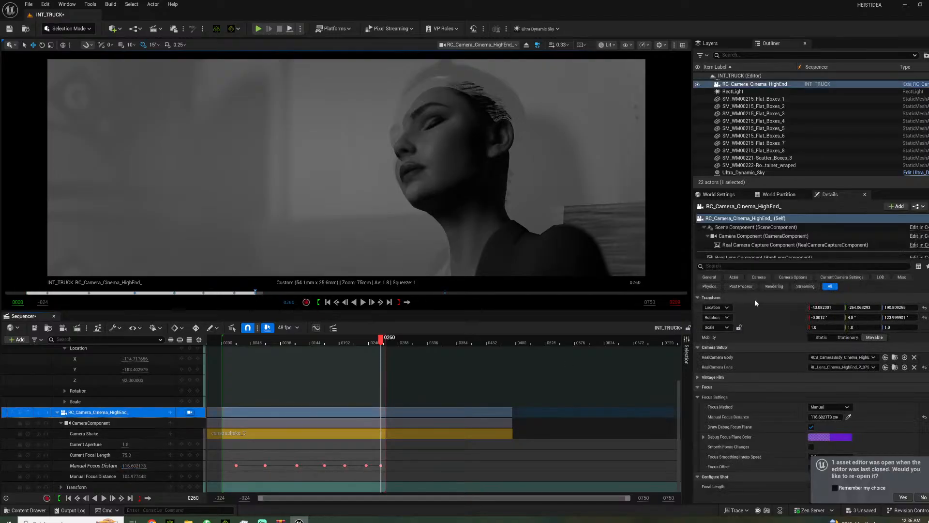
click(810, 427)
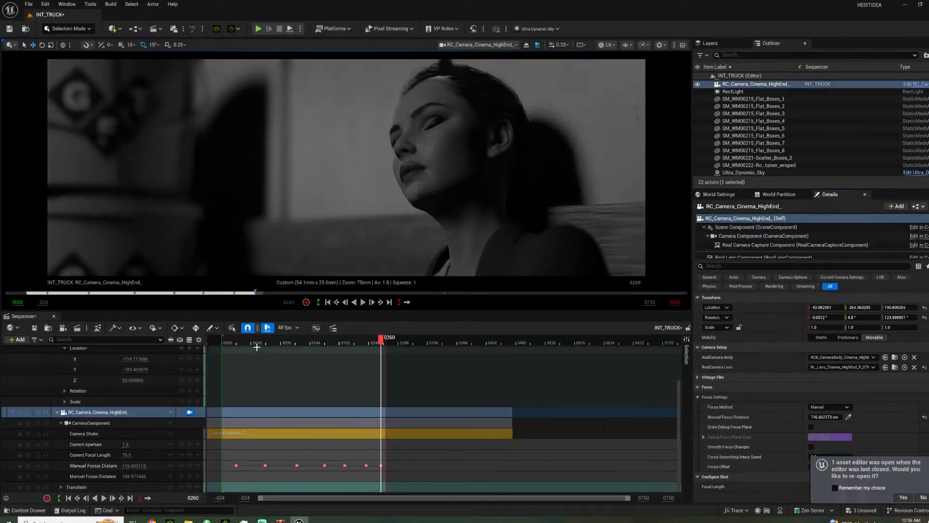
click(251, 344)
key(space)
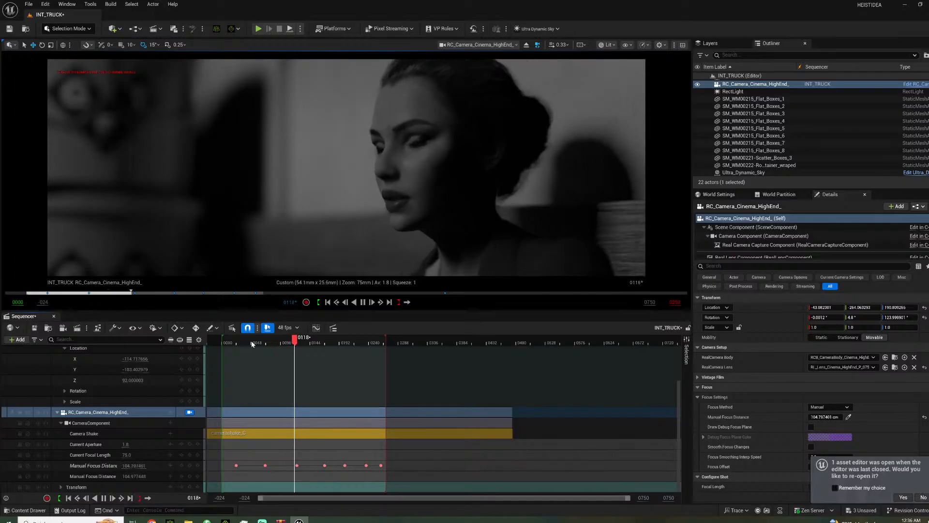
key(space)
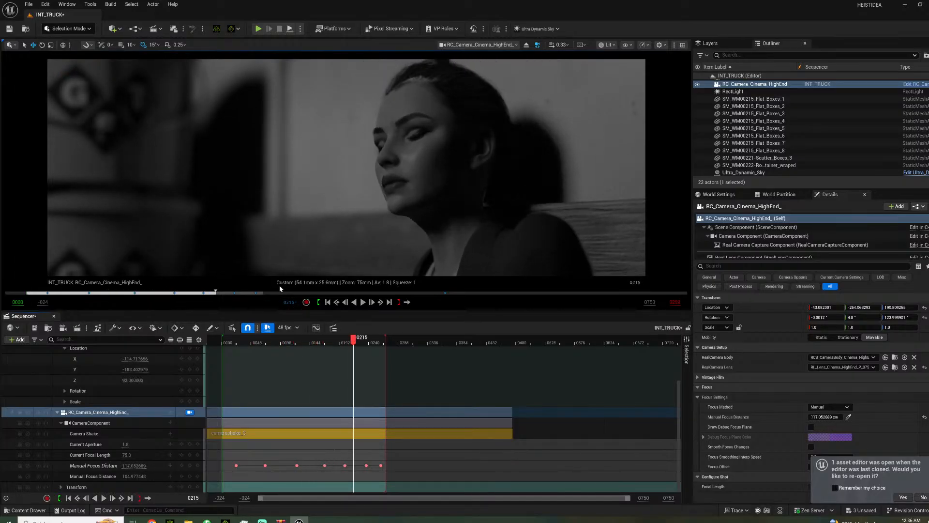
key(space)
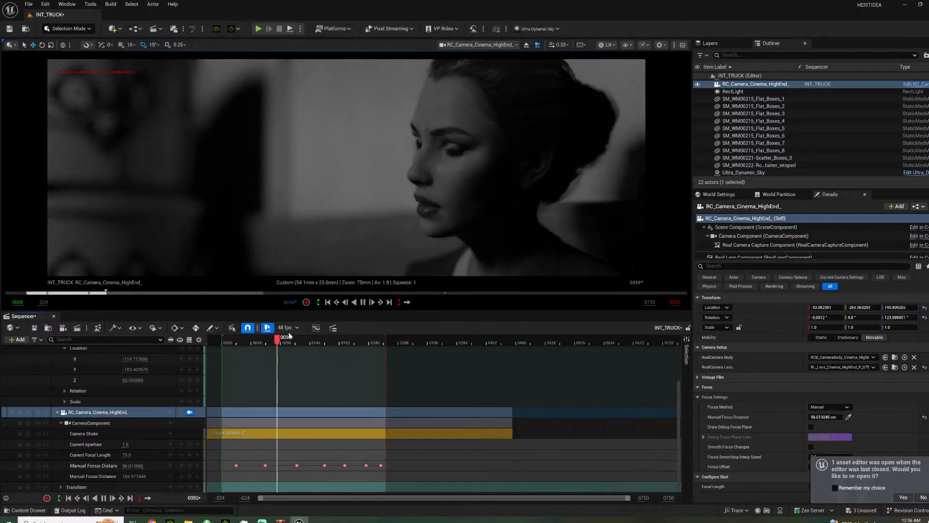
key(space)
- Adjust the play scale in the camera shake section's properties and replay the shot from near its start
right_click(247, 438)
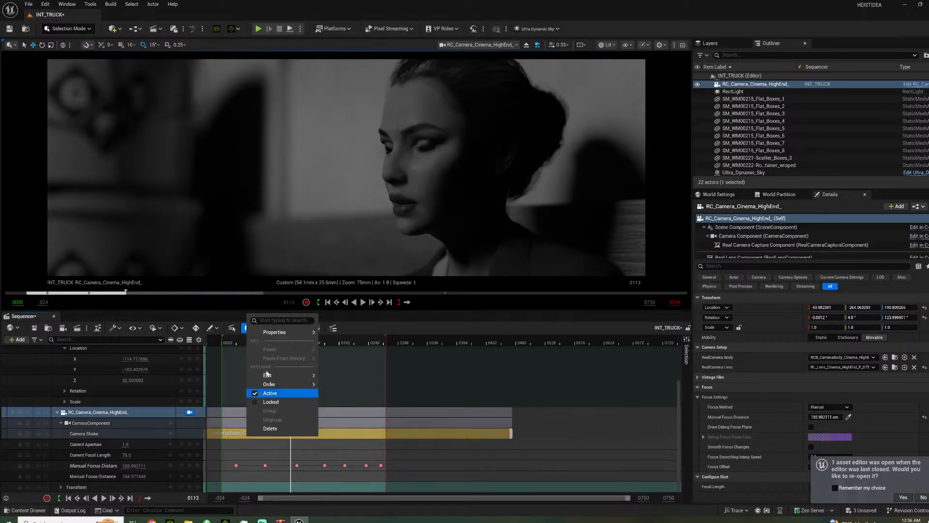
mouse_move(281, 333)
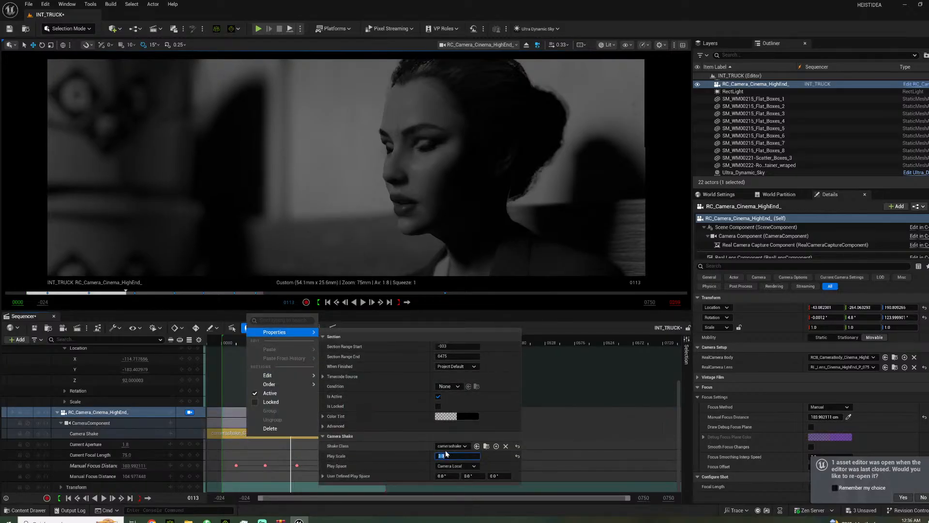
click(234, 342)
key(space)
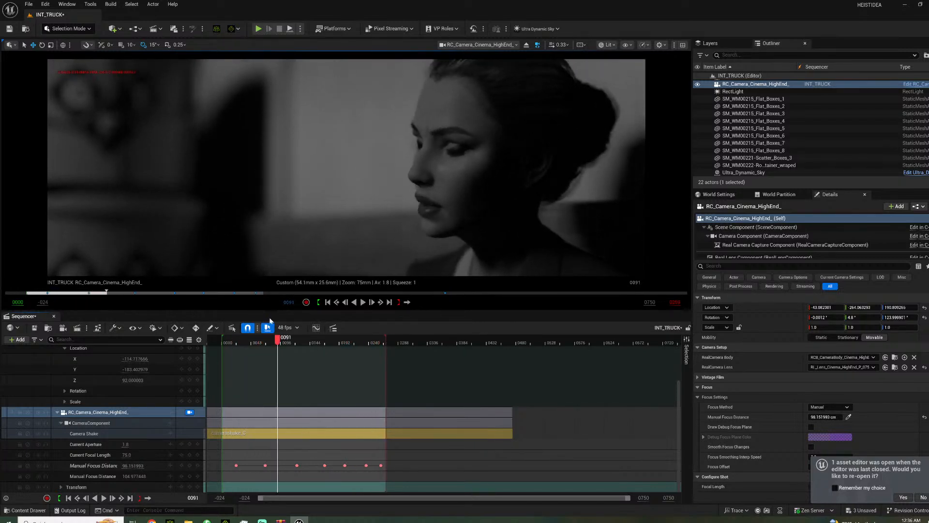
key(space)
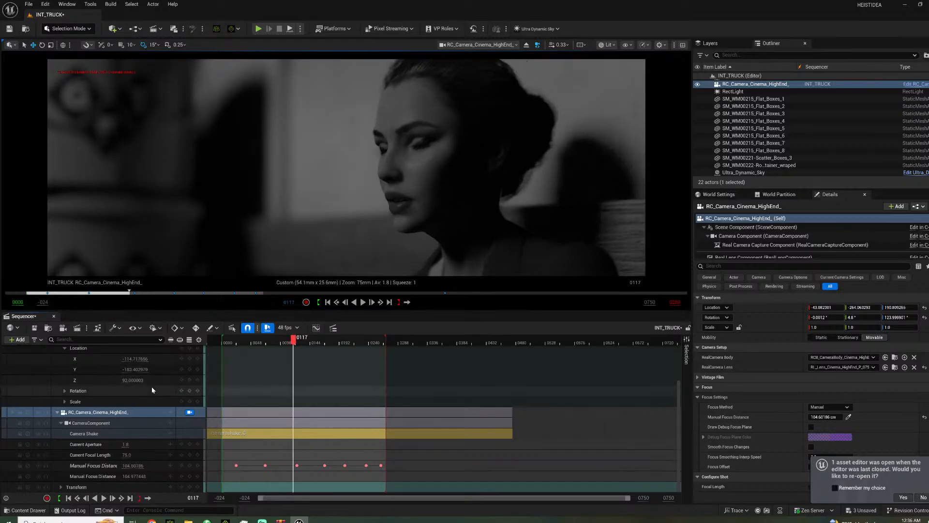
key(space)
key(space)
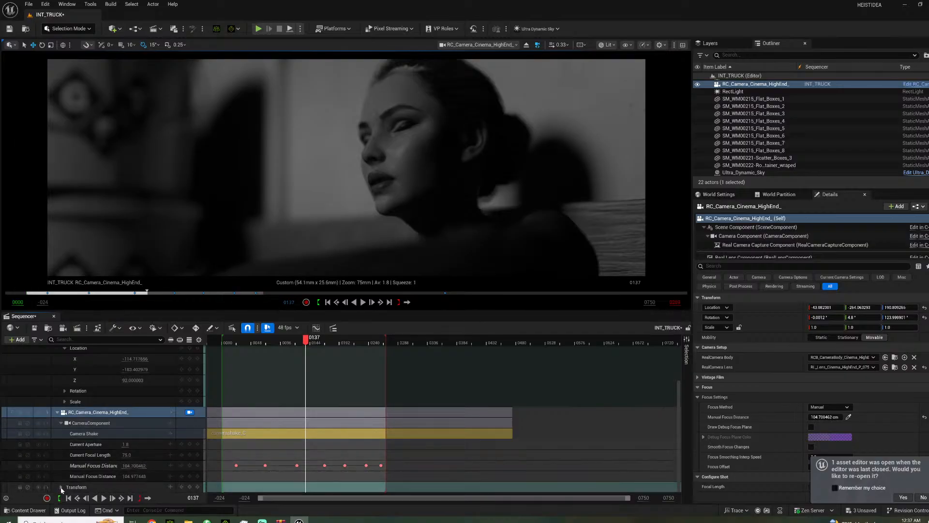
scroll(180, 377, up, 5)
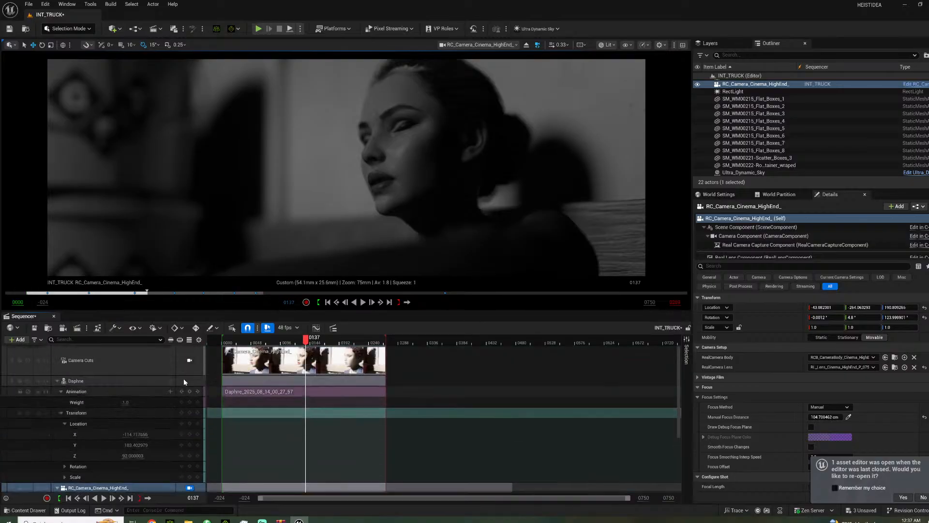
- Leave the shot camera view, delete the existing rect light in the truck, and add a new Rect Light
click(190, 361)
click(190, 362)
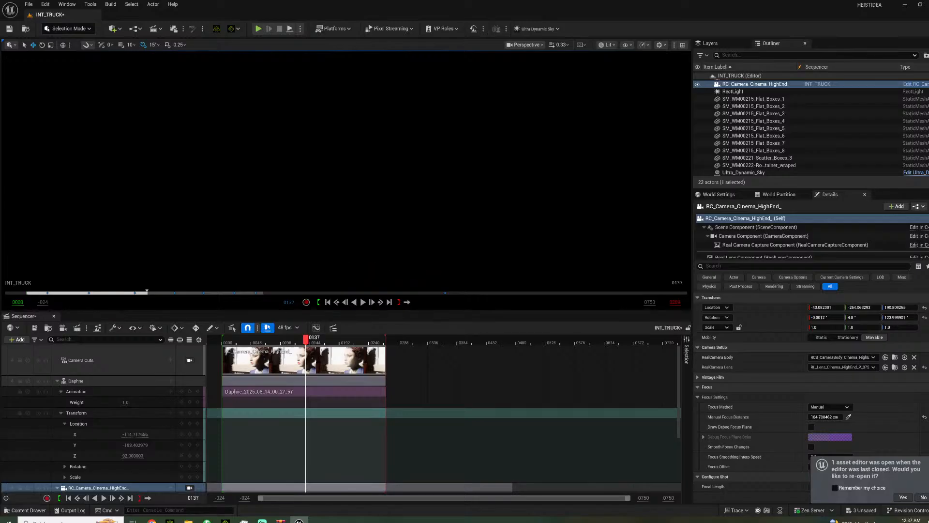
click(275, 89)
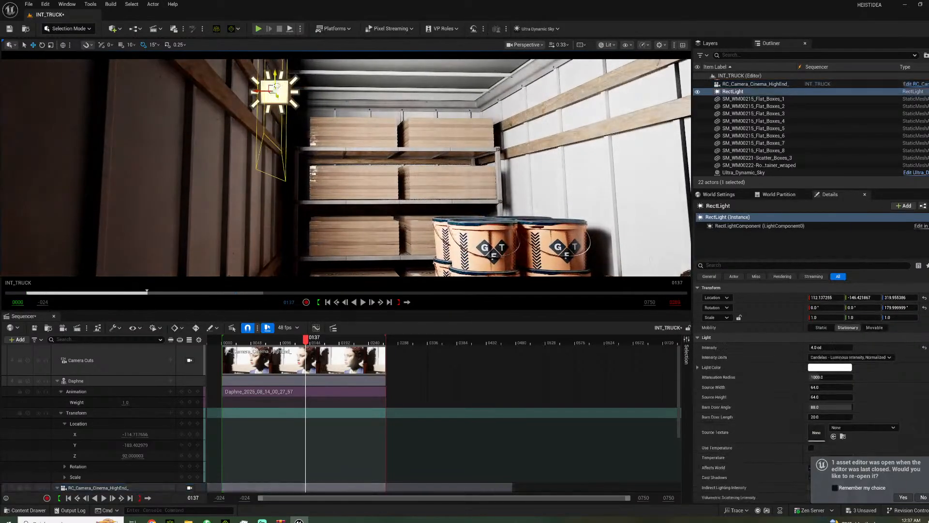
key(Delete)
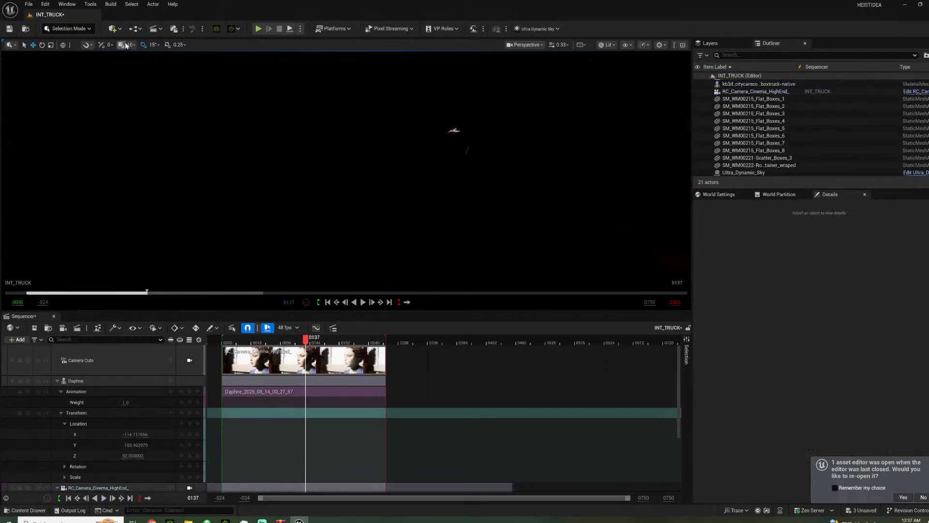
click(112, 29)
mouse_move(142, 111)
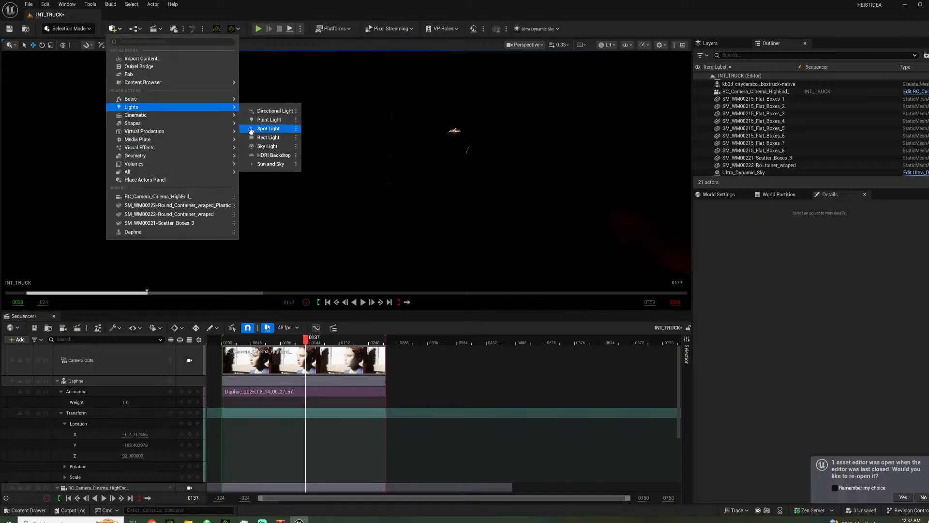
click(267, 137)
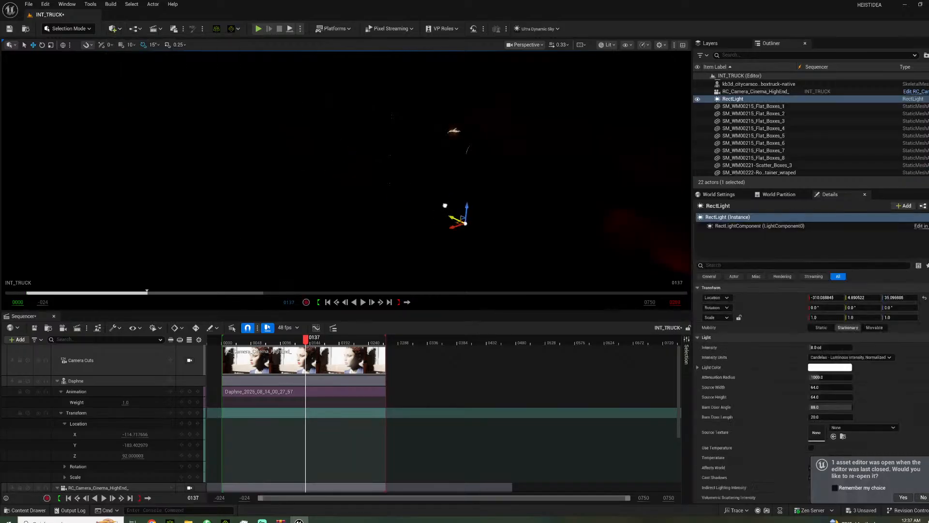
- Move the new rect light inside the truck near Daphne, around X -57, Y -104, and raise it above the floor
right_drag(352, 275, 506, 274)
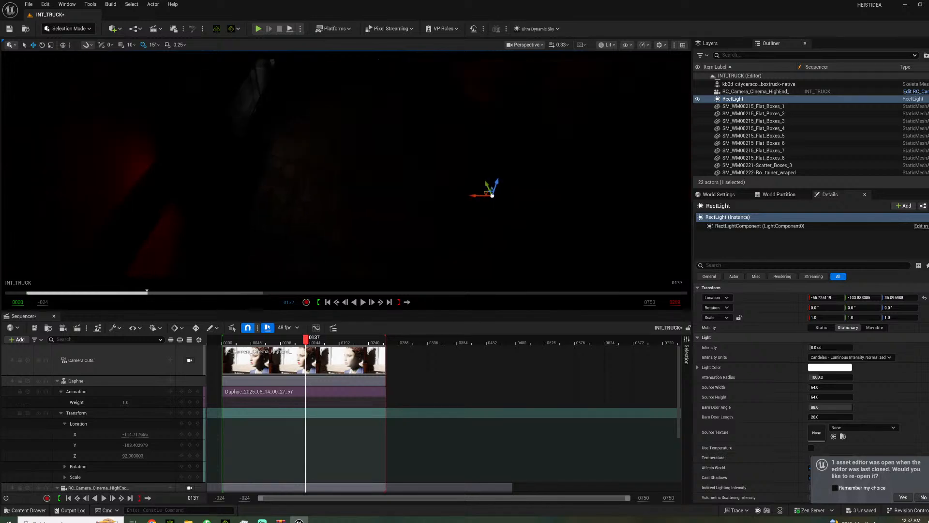
right_drag(382, 245, 367, 227)
drag(356, 232, 357, 90)
key(e)
right_drag(356, 108, 404, 107)
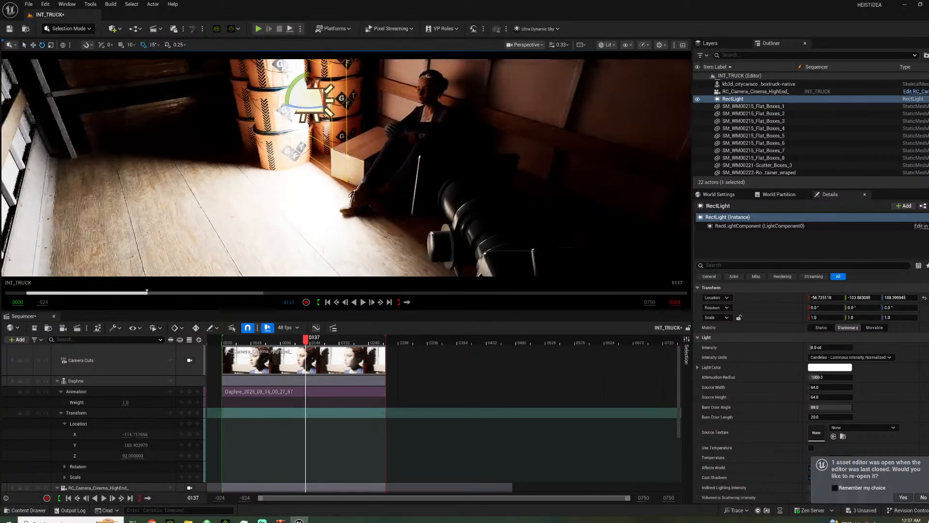
- Enable Use Temperature on the rect light with a warm value, make it Movable, and set its intensity to 4 cd
scroll(818, 383, down, 2)
click(811, 388)
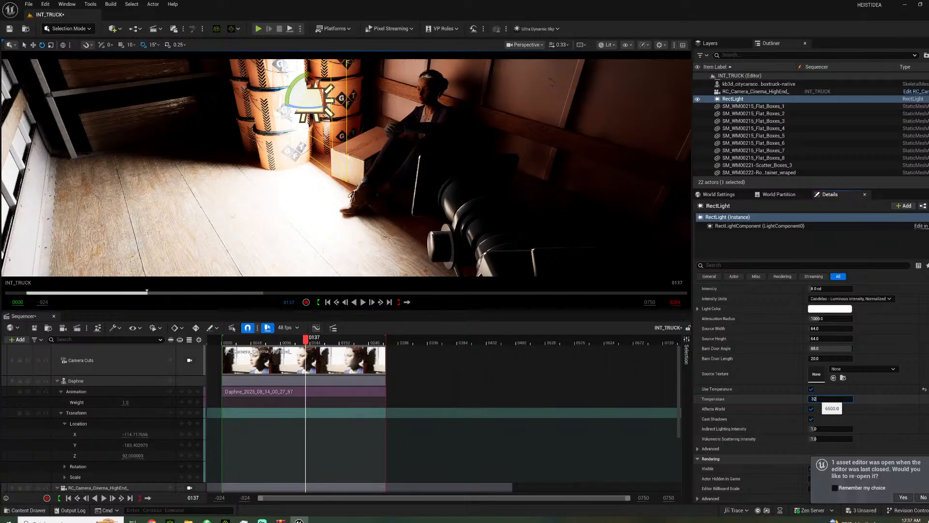
scroll(825, 337, up, 2)
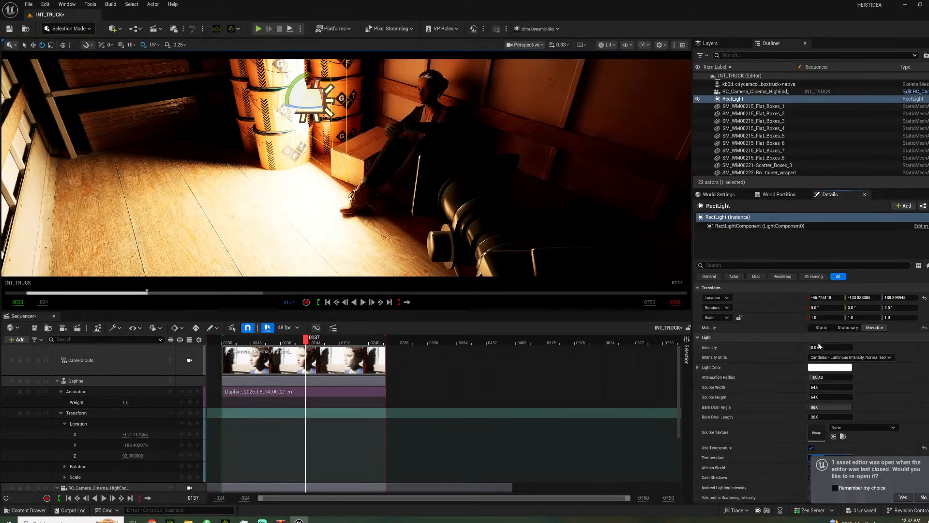
text(4)
key(Return)
- Turn the rect light toward Daphne at about -135° yaw, then try 1 cd intensity in the shot camera and raise it to about 3.6 cd
mouse_move(305, 95)
right_down()
mouse_move(209, 58)
mouse_move(305, 95)
right_up()
drag(407, 158, 244, 145)
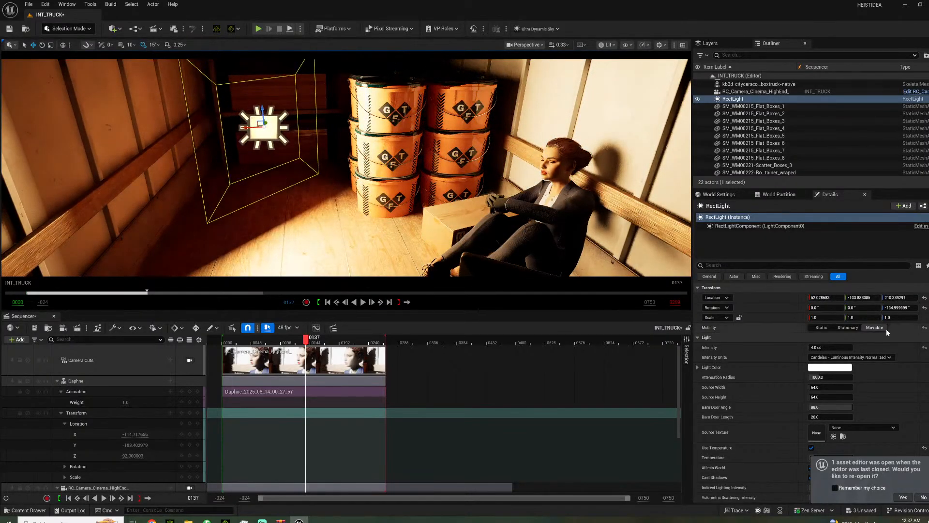
text(1)
key(Return)
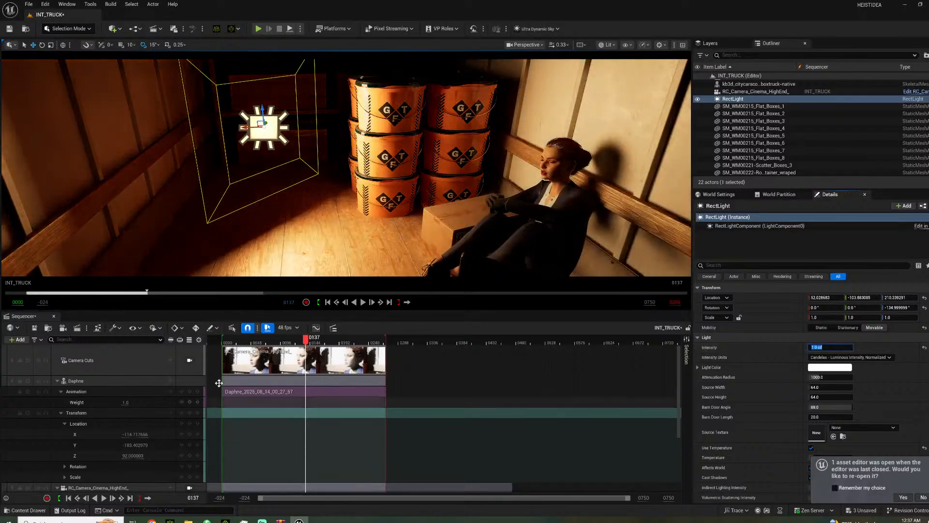
click(190, 360)
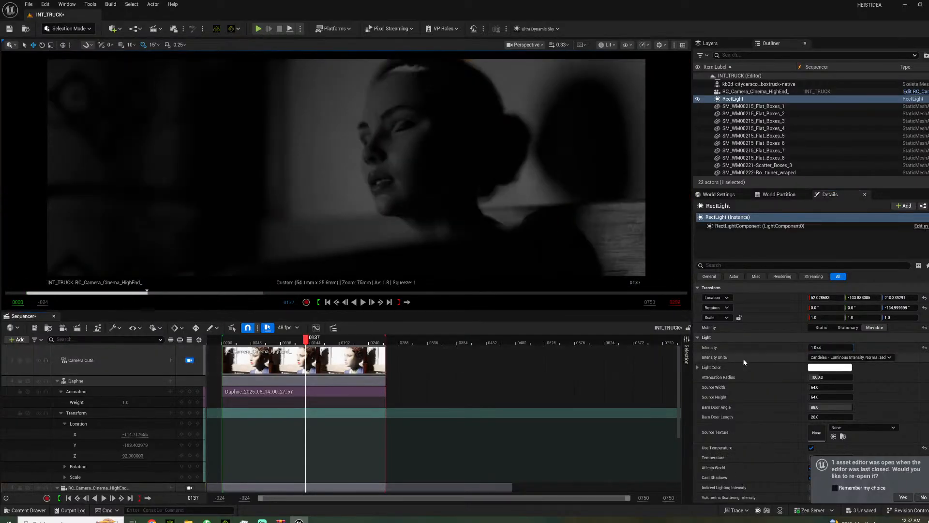
mouse_move(831, 344)
mouse_down()
mouse_move(848, 344)
mouse_move(832, 347)
mouse_up()
- Raise the rect light to about Z 284 and tilt it down to -30° pitch toward Daphne using local axes
click(190, 360)
right_drag(346, 165, 320, 148)
drag(314, 148, 313, 98)
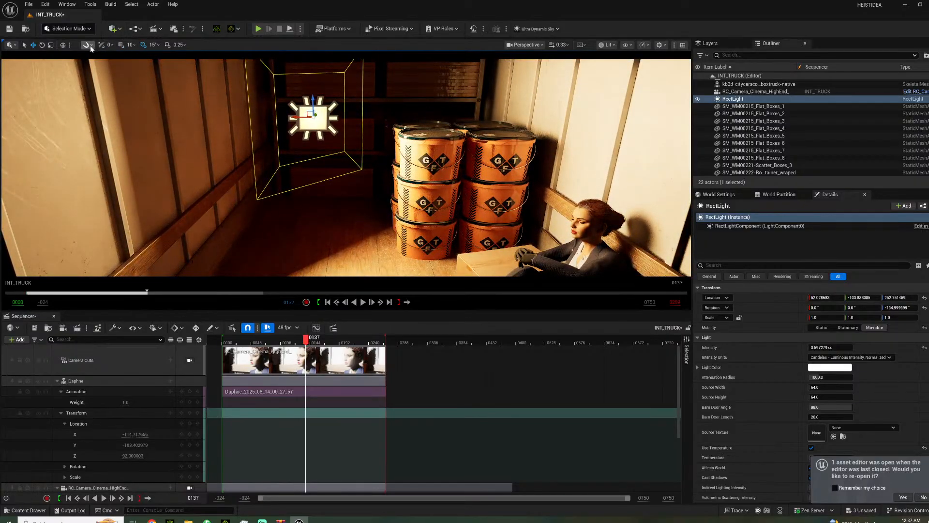
click(63, 45)
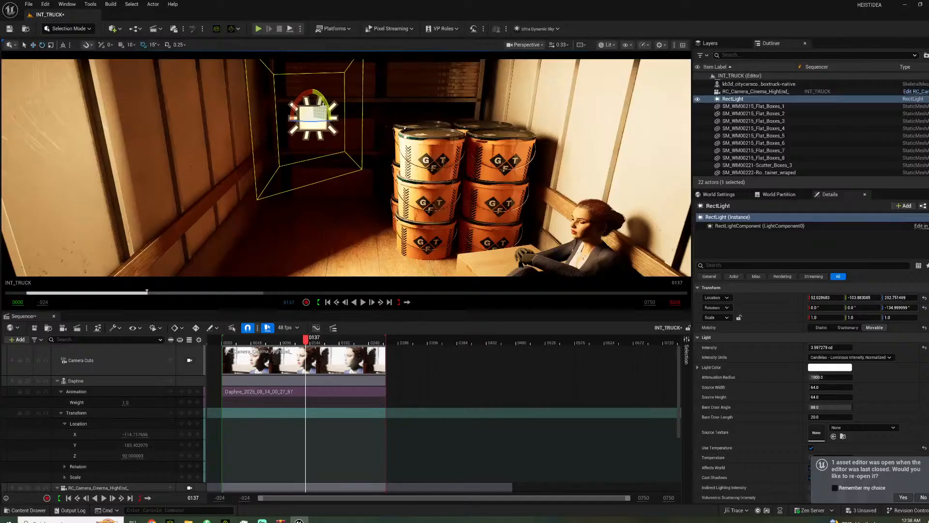
drag(334, 122, 368, 57)
- Compare rect light intensities through the shot camera, settle on 4 cd, and reduce the attenuation radius to about 336
click(189, 360)
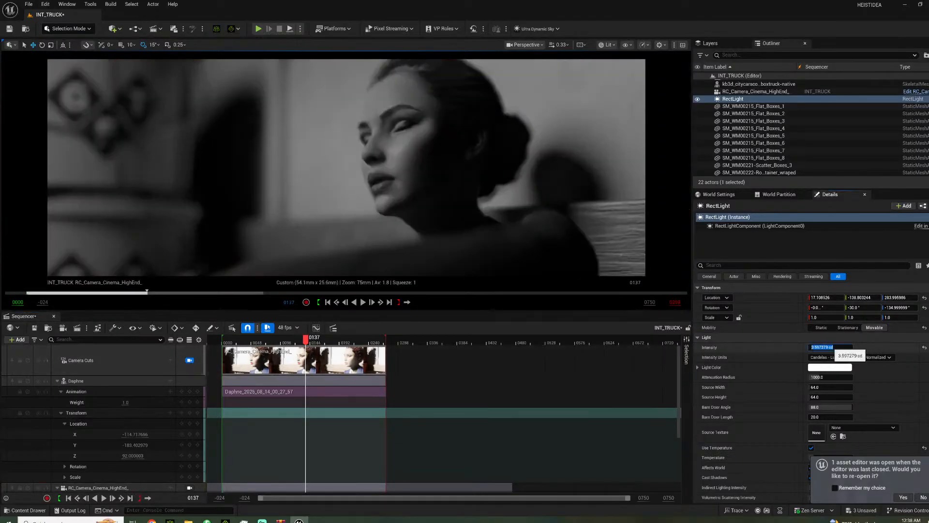
key(Return)
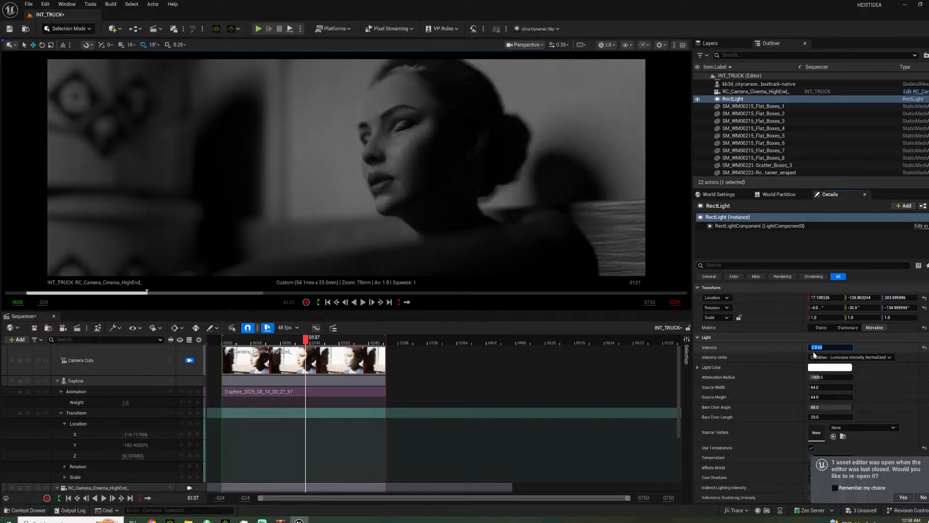
text(4)
key(Return)
key(Return)
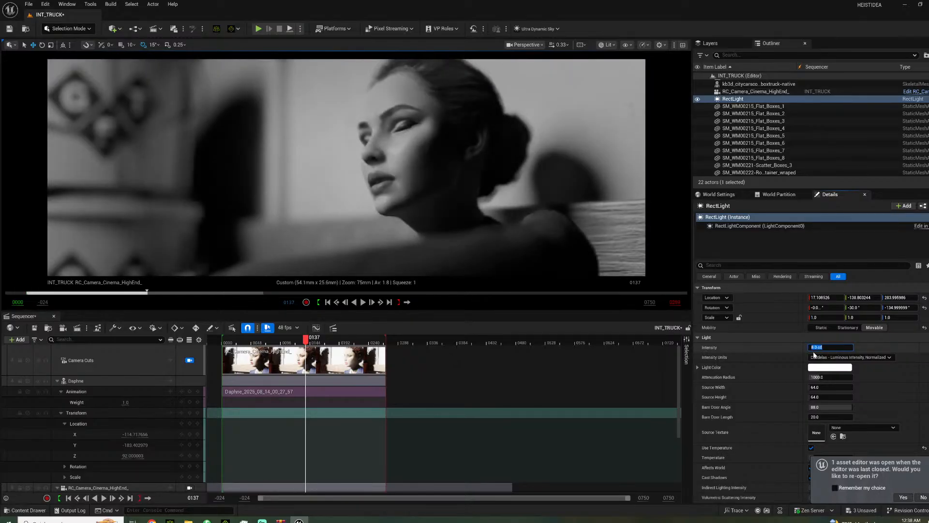
key(Return)
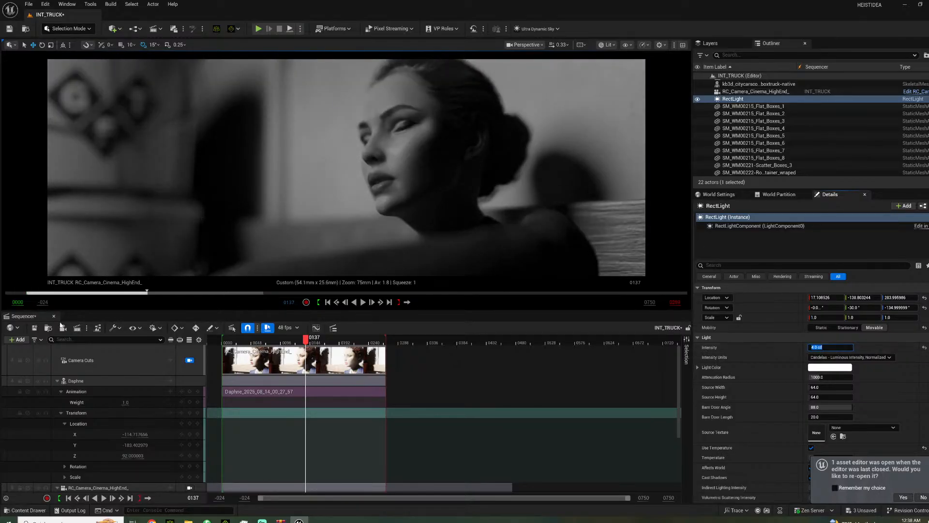
drag(818, 377, 813, 377)
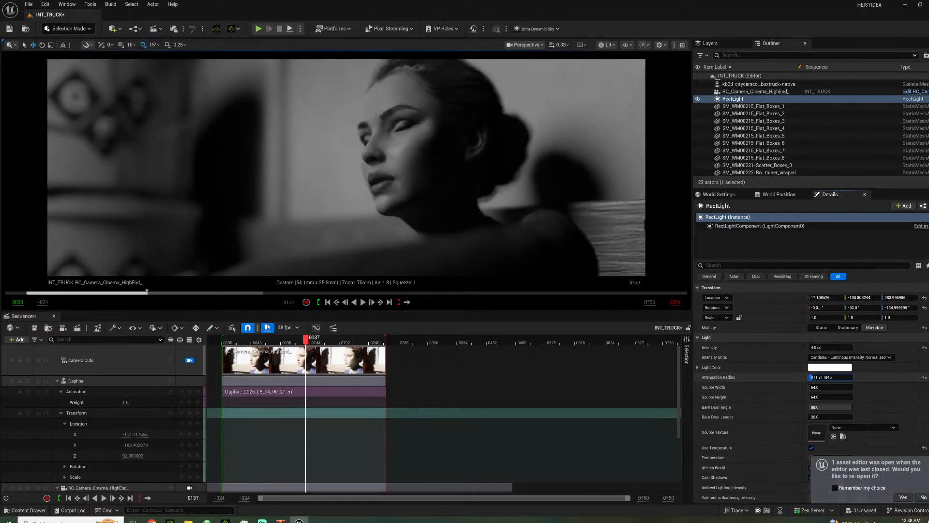
- Play the sequence and replay it from near its start to check the lighting on Daphne's face
click(239, 350)
key(space)
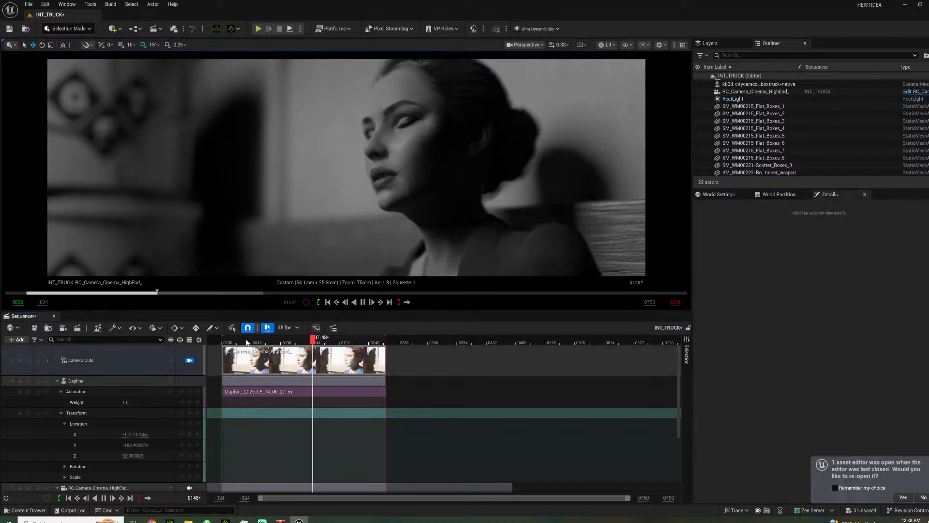
click(241, 342)
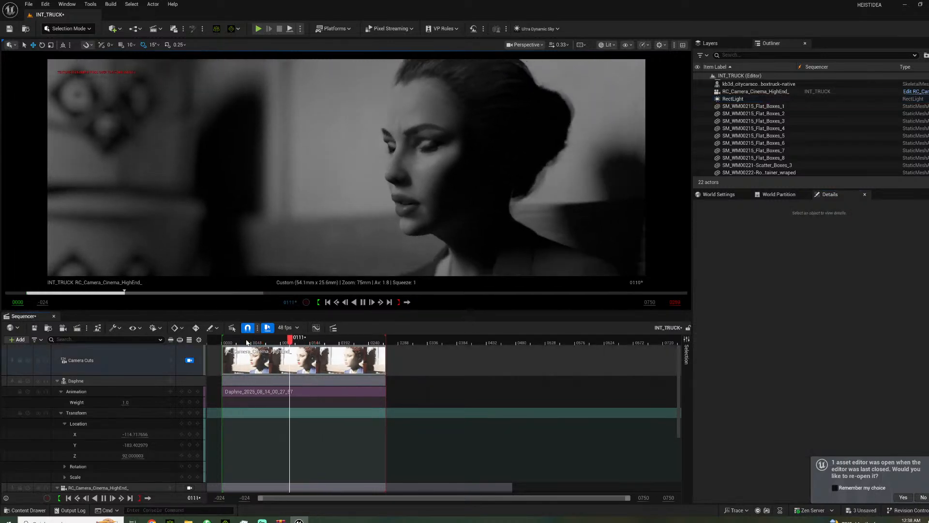
- Leave the shot camera view and delete the stacked round containers beside Daphne
click(189, 361)
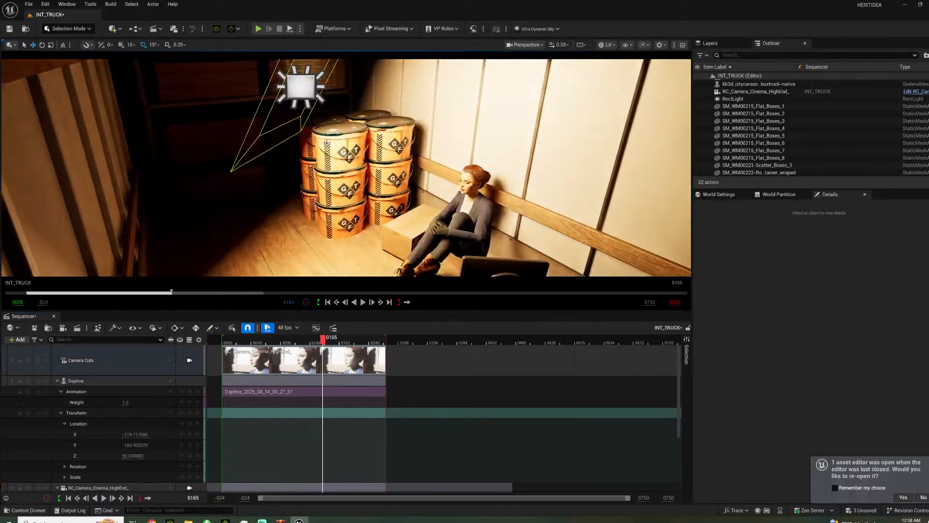
click(312, 108)
key(Delete)
- Move the rect light closer to Daphne and rotate it to about -14° pitch and -116° yaw
click(311, 107)
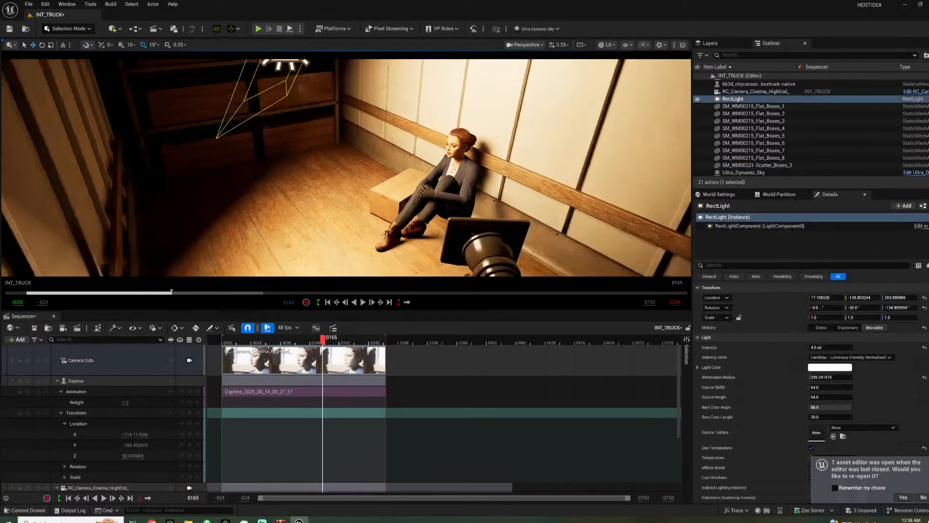
drag(277, 77, 280, 104)
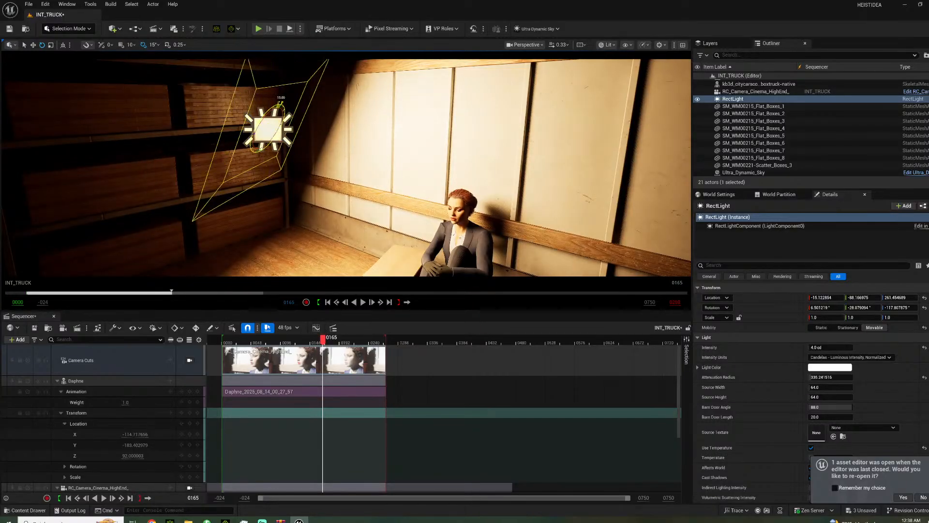
drag(292, 144, 403, 174)
- Narrow the rect light's source width to about 26.67 and barn door angle to about 0.96, and lower it to about Z 208
mouse_move(814, 387)
mouse_down()
mouse_move(801, 387)
mouse_move(817, 410)
mouse_move(807, 411)
mouse_move(807, 393)
mouse_up()
right_drag(347, 167, 284, 163)
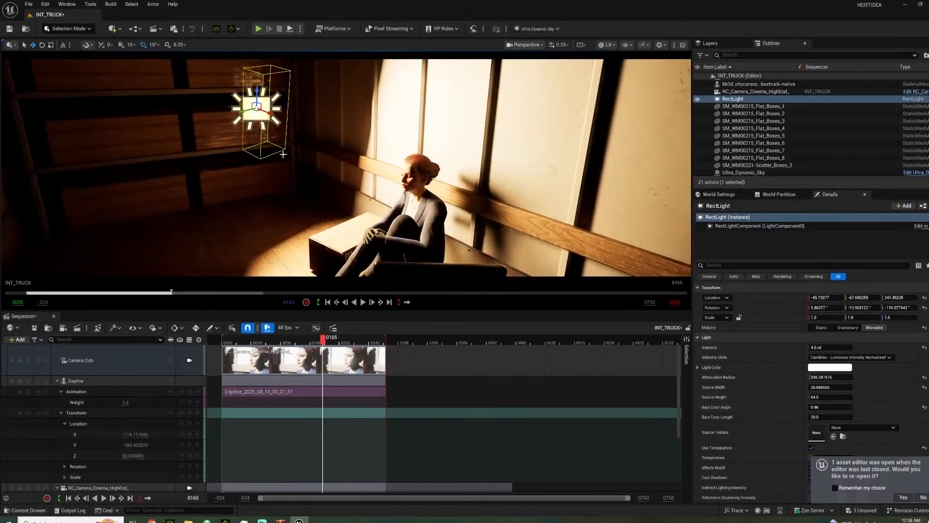
drag(257, 118, 255, 141)
right_drag(273, 140, 211, 310)
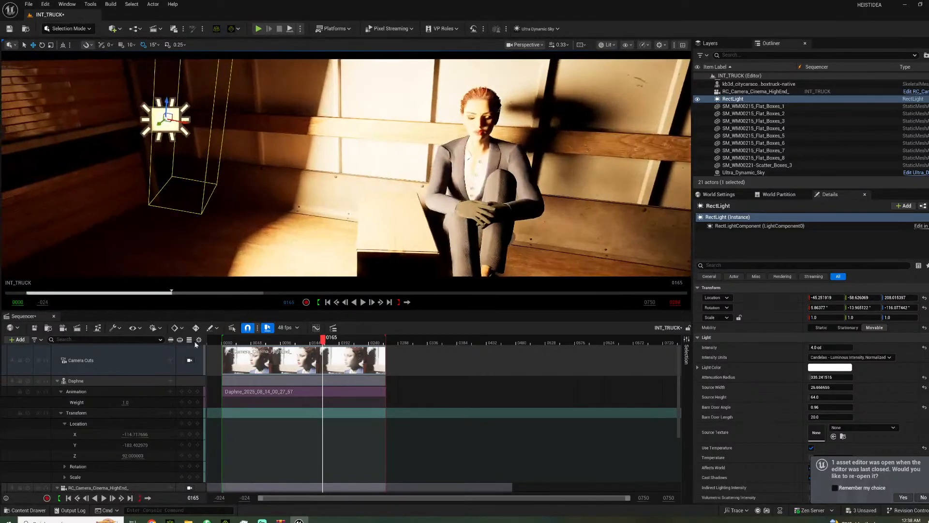
- Widen the rect light's barn door angle to about 46, move it to about X -60, Y -120, Z 191, and check the shot camera view
click(190, 360)
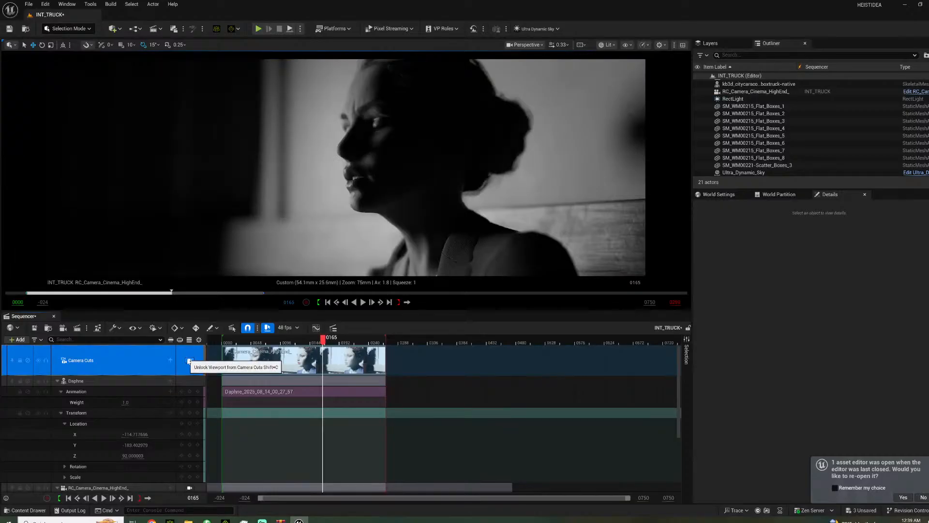
click(189, 361)
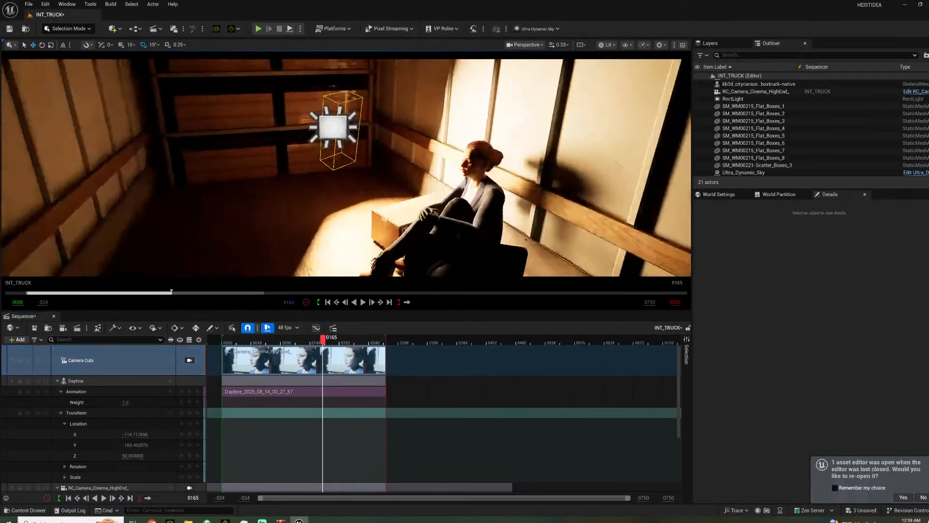
click(323, 145)
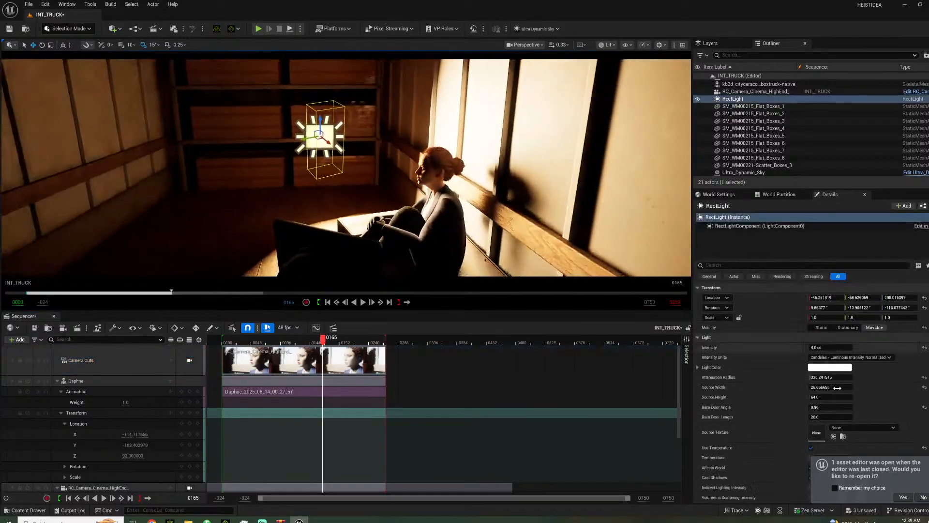
drag(817, 407, 843, 407)
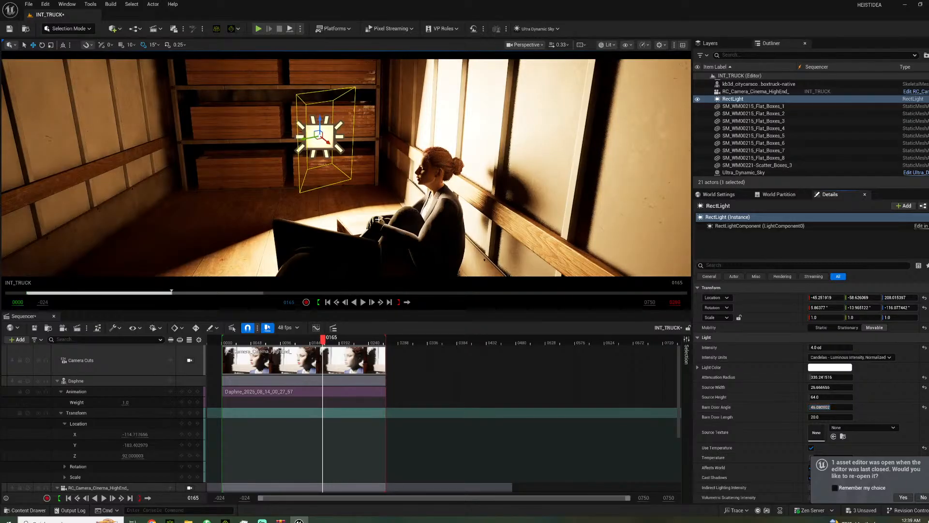
drag(328, 142, 350, 179)
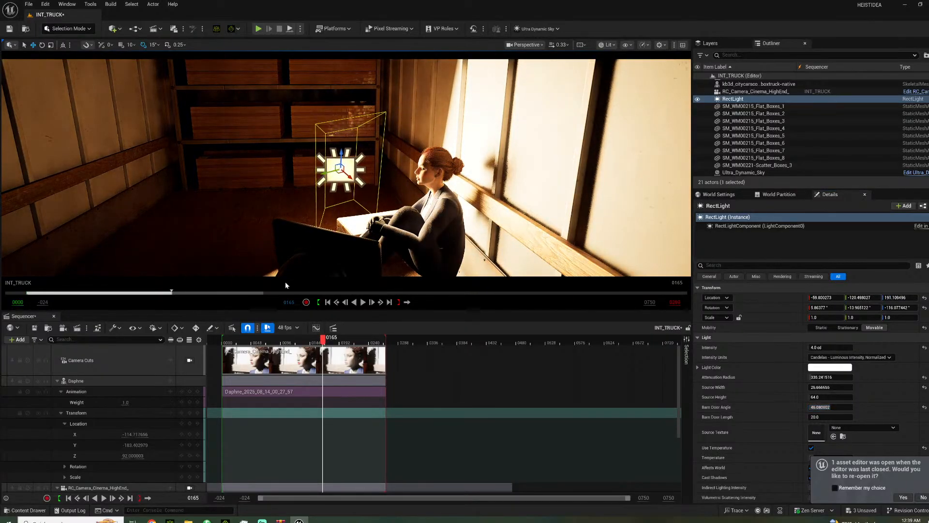
click(190, 360)
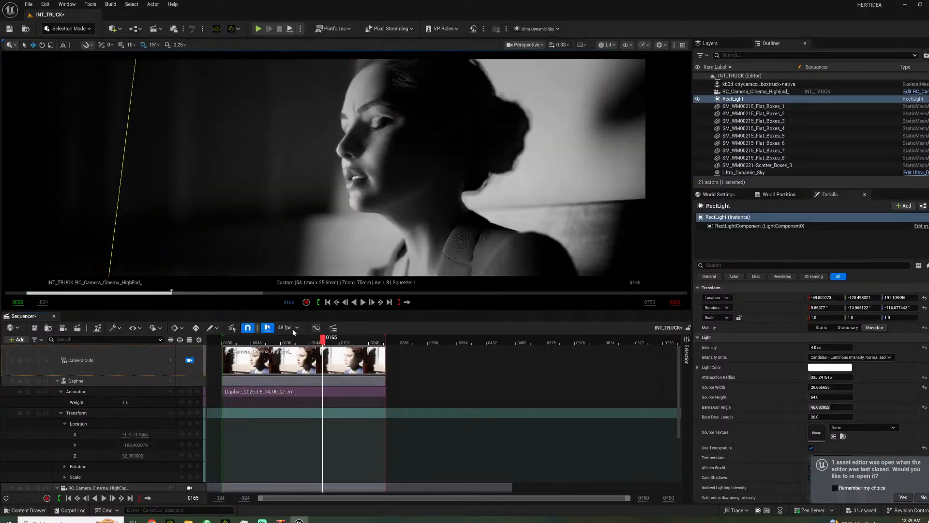
- Rotate the rect light to about -85° yaw and -15° pitch, raise it to about Z 209, and check it through the shot camera
click(190, 361)
right_drag(323, 176, 344, 178)
key(e)
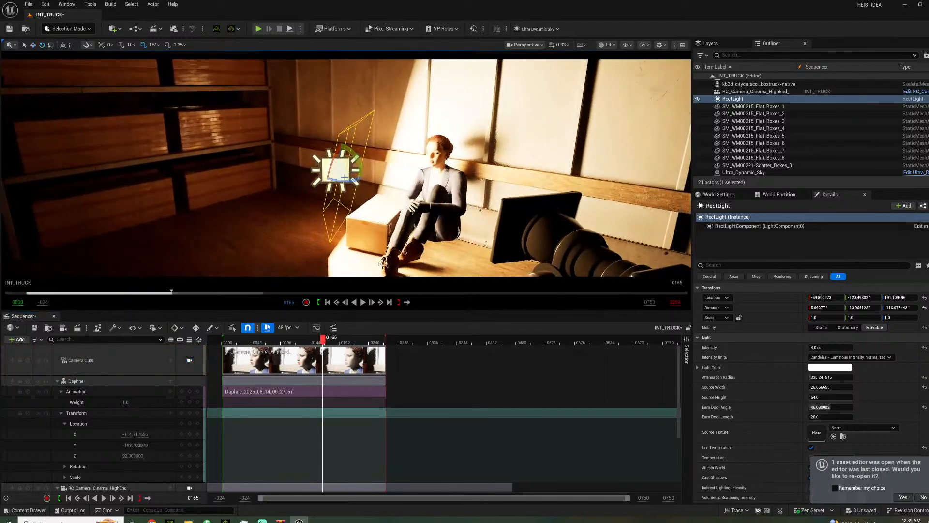
drag(370, 181, 337, 155)
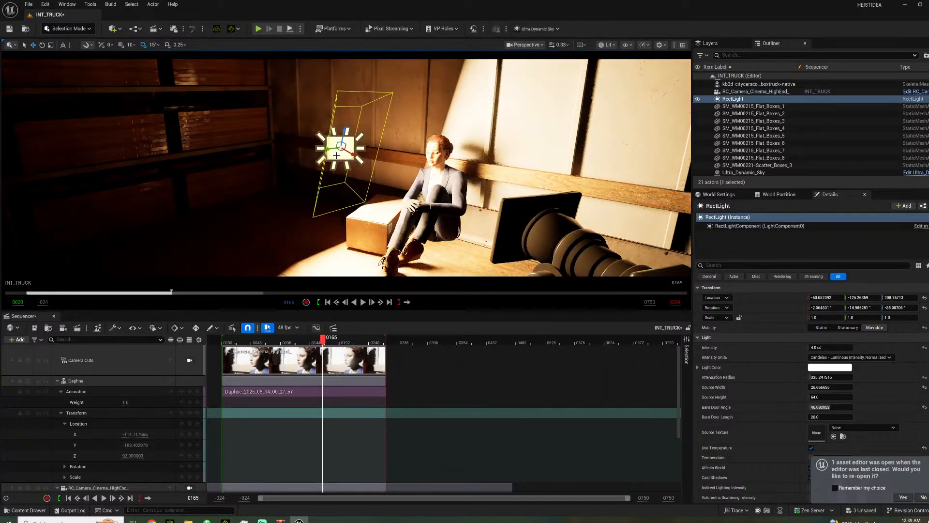
click(189, 361)
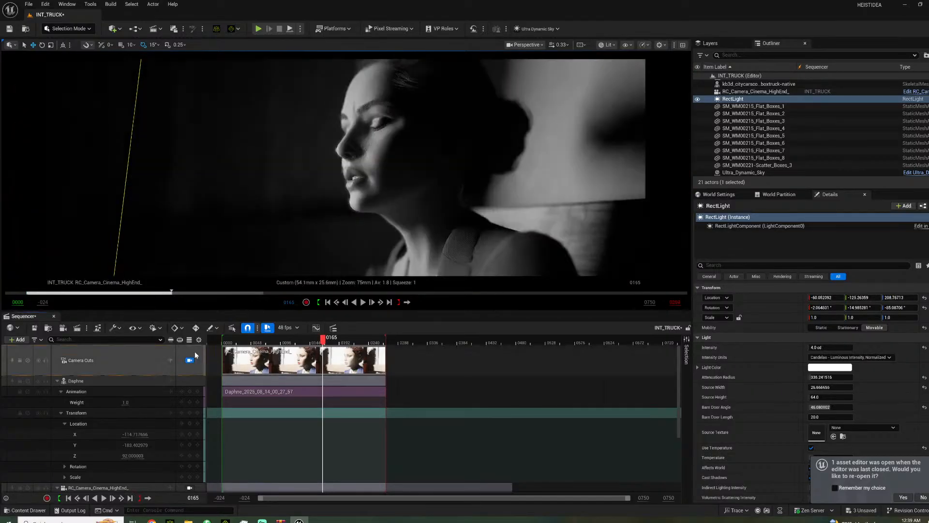
- Try different intensities on the rect light and settle on 2.0 cd
mouse_move(807, 348)
mouse_down()
mouse_move(828, 348)
mouse_move(806, 350)
mouse_up()
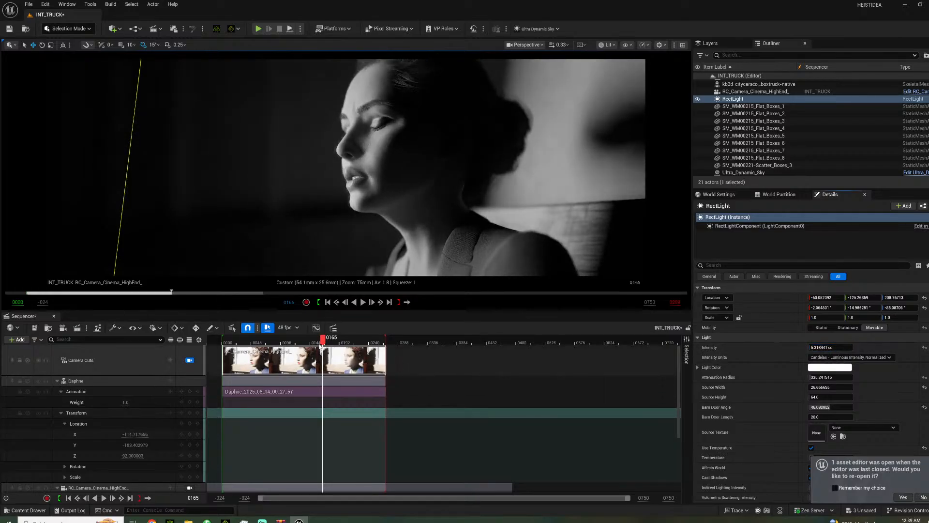
text(2)
key(Return)
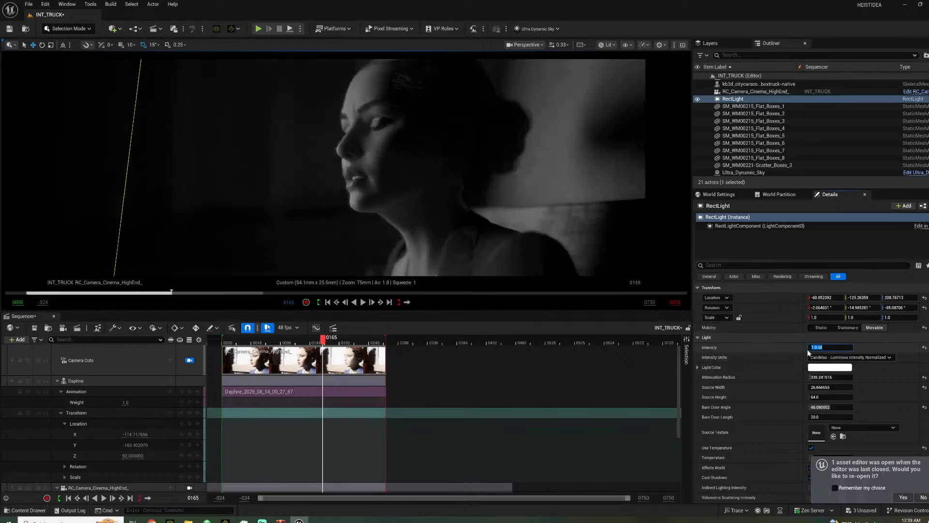
text(4)
key(Return)
text(2)
key(Return)
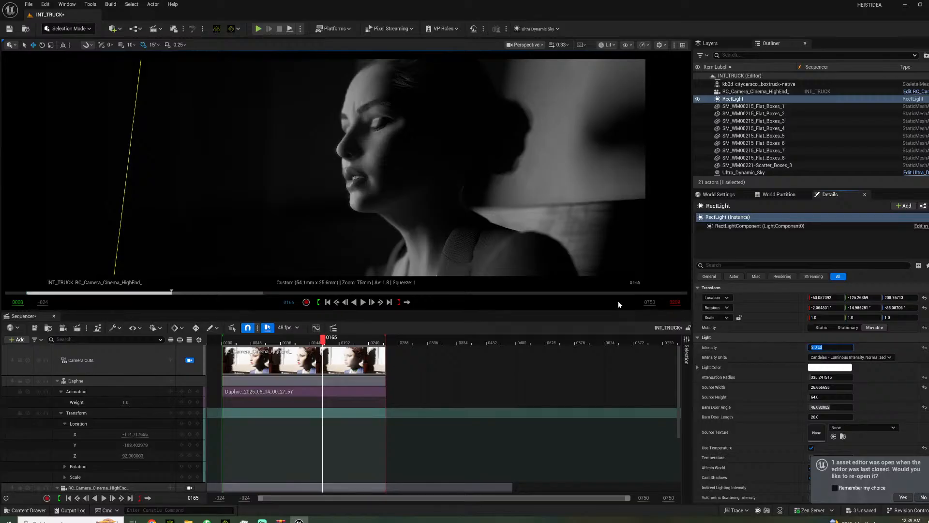
- Play back the early part of the shot to check the rect light's effect on Daphne's face
click(243, 344)
key(space)
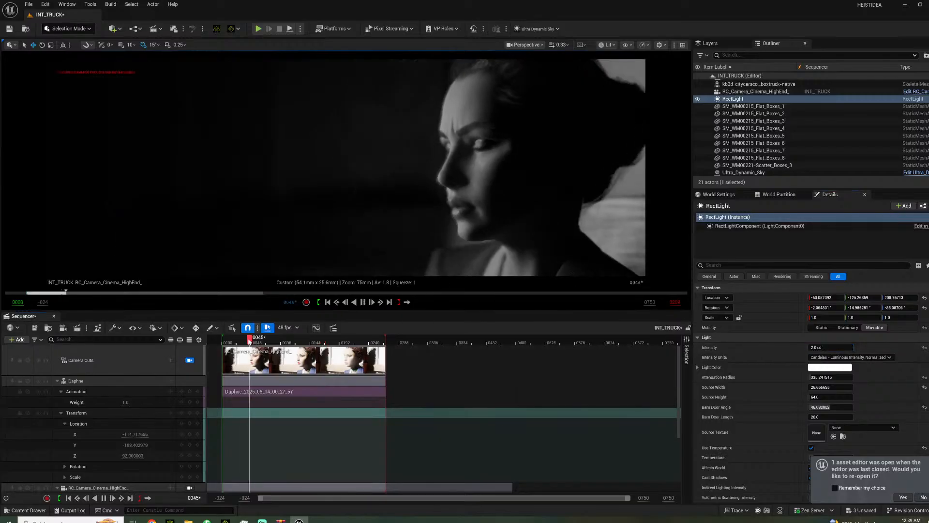
click(249, 339)
drag(250, 340, 254, 341)
key(space)
key(space)
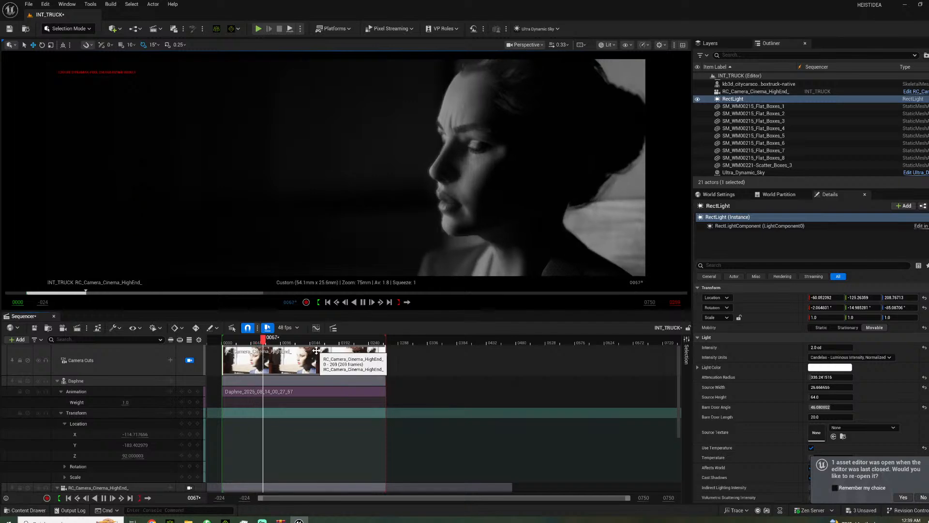
- Leave the shot camera view, rotate the rect light to about -14° pitch and -116° yaw, and move it to about X -78, Y -116, Z 207
click(189, 361)
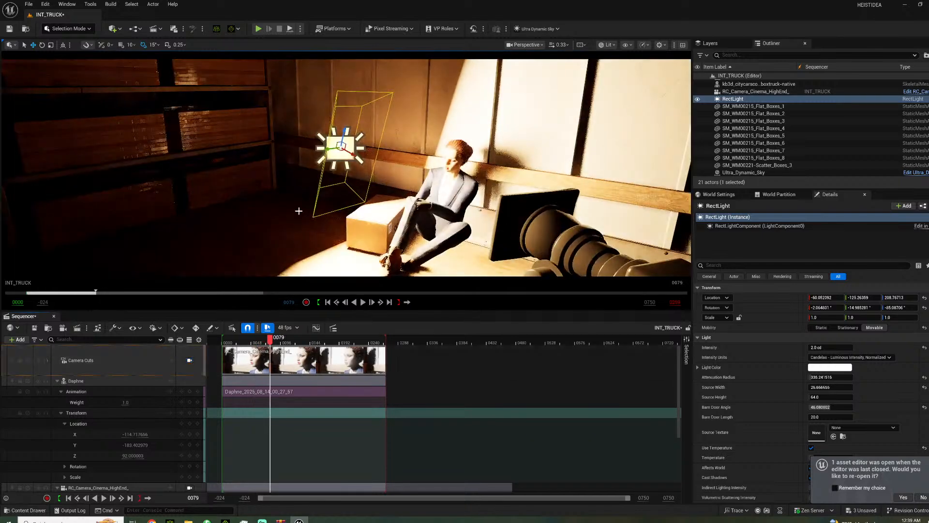
key(e)
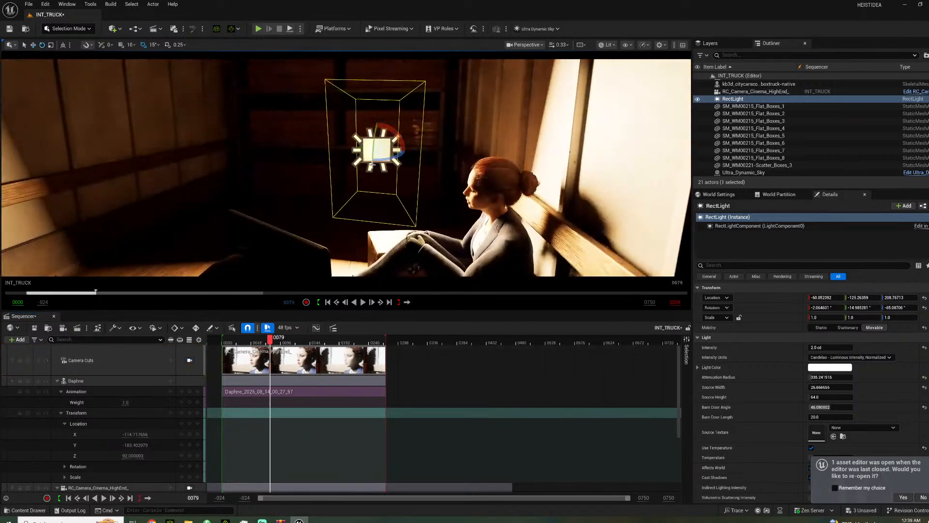
drag(388, 159, 396, 138)
right_drag(411, 127, 394, 128)
drag(424, 125, 425, 130)
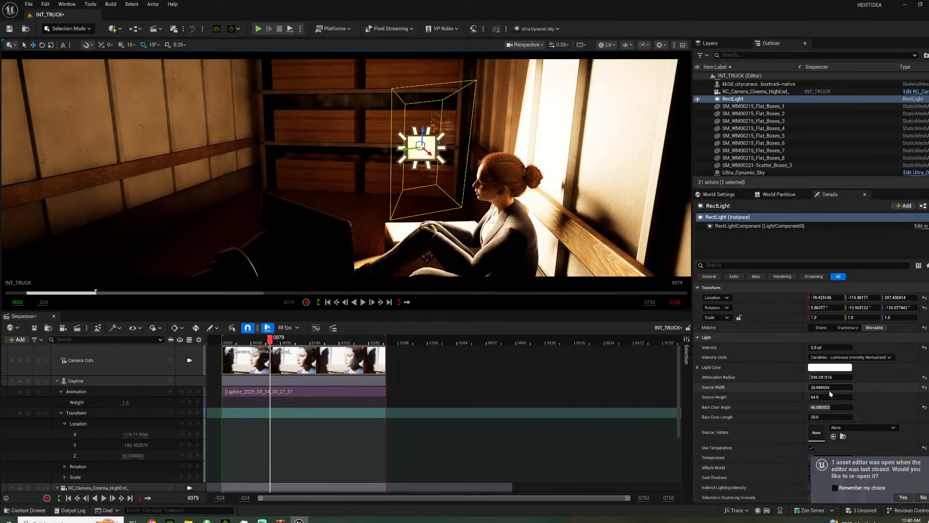
- Reduce the rect light's barn door angle to about 26 and attenuation radius to about 132, and move it to about X -62, Y -123, Z 206
drag(822, 408, 790, 407)
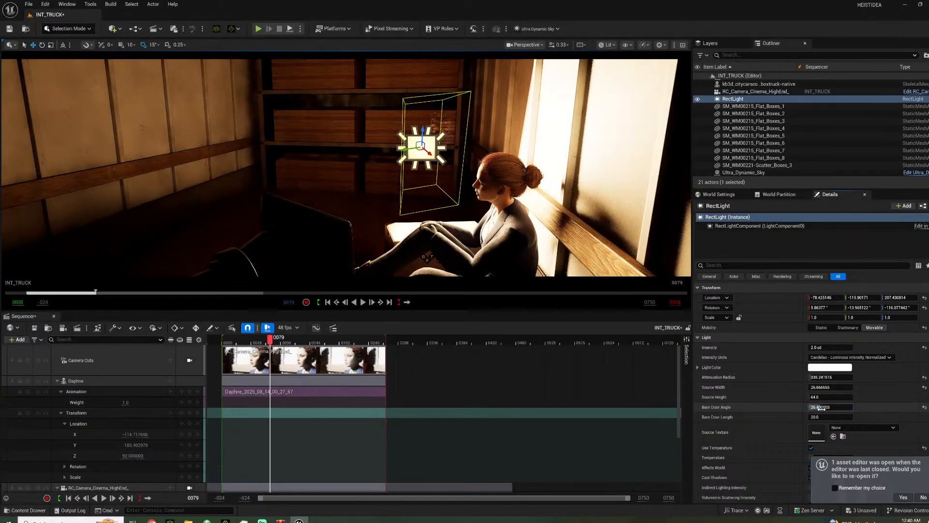
drag(817, 377, 801, 377)
right_drag(484, 213, 469, 166)
drag(452, 122, 426, 123)
click(189, 361)
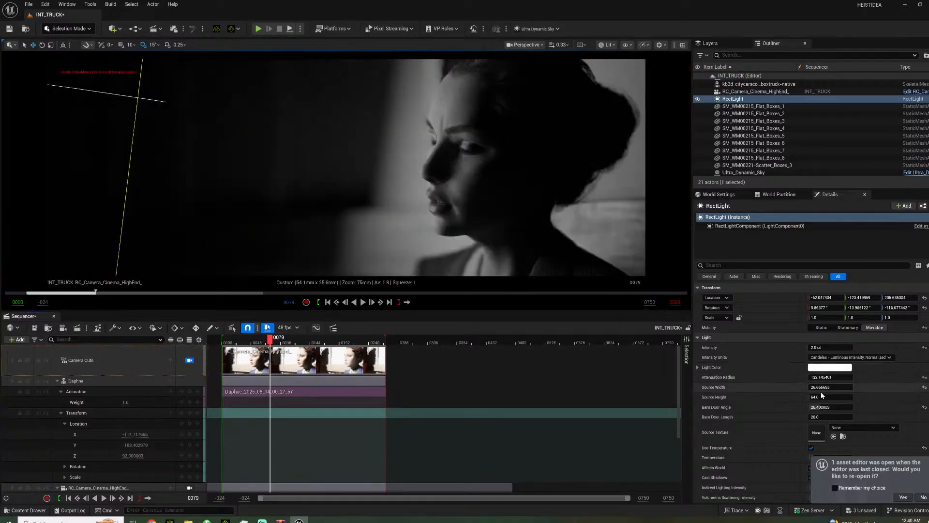
- Set the rect light's barn door angle to 0 and its X location to -63
text(0)
key(Return)
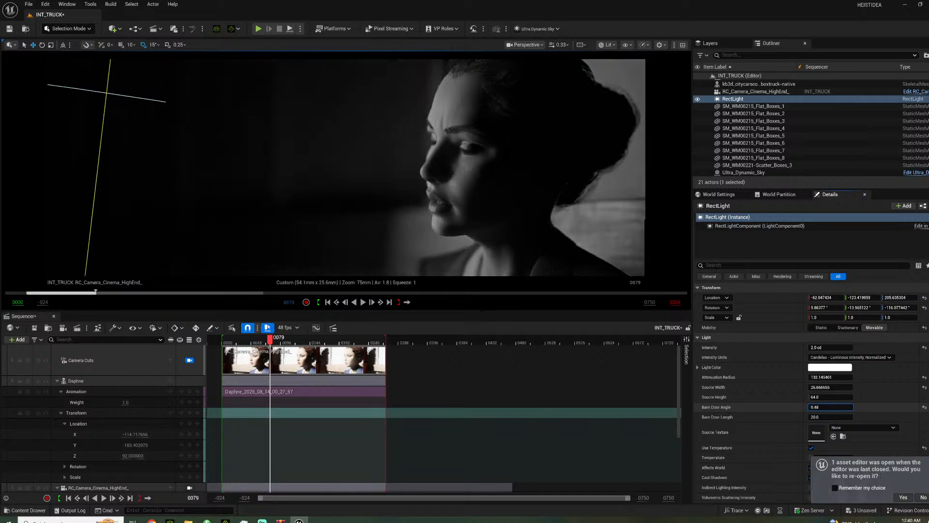
mouse_move(811, 407)
mouse_down()
mouse_move(848, 407)
mouse_move(809, 407)
mouse_up()
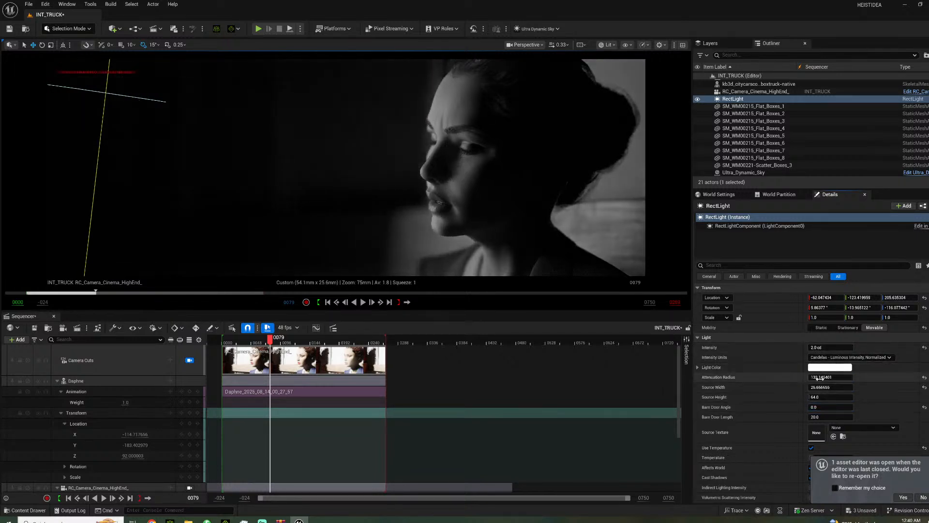
mouse_move(826, 297)
mouse_down()
mouse_move(809, 297)
mouse_move(822, 298)
mouse_up()
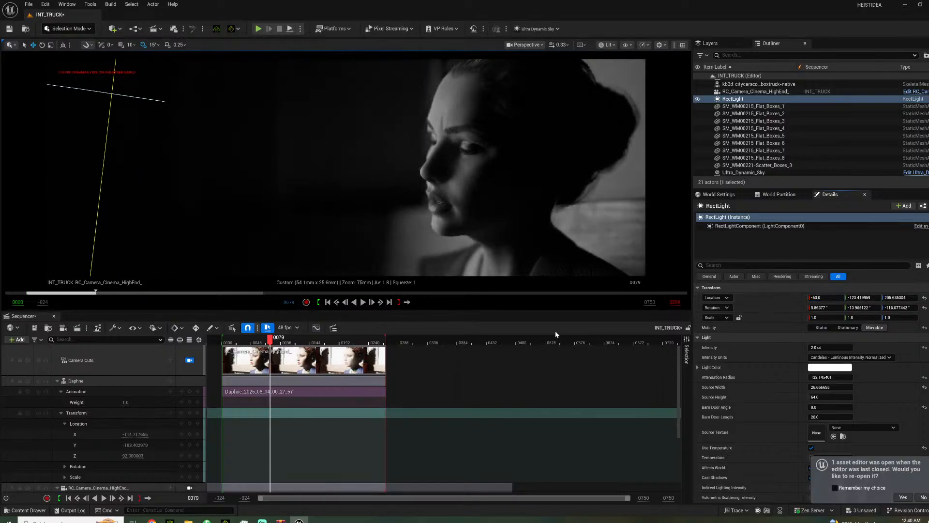
- Replay the opening frames of the shot to review the narrowed rect light
click(247, 342)
key(space)
key(space)
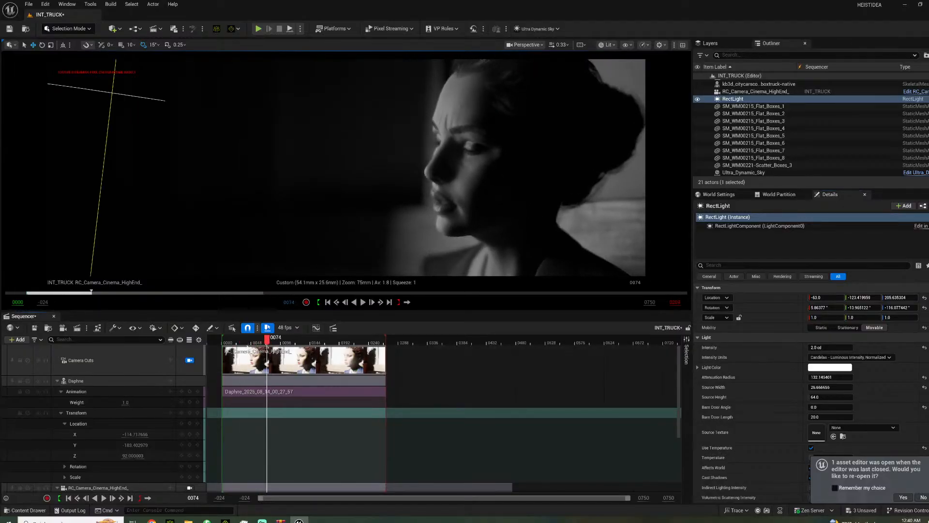
click(237, 343)
key(space)
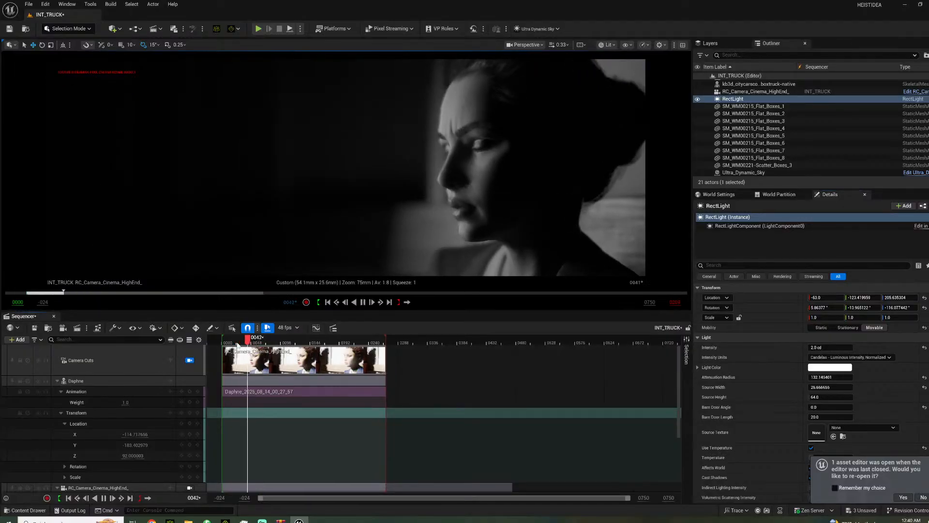
key(space)
- Adjust the rect light's barn door length to about 32.1, judging the background spill through the shot camera
click(190, 360)
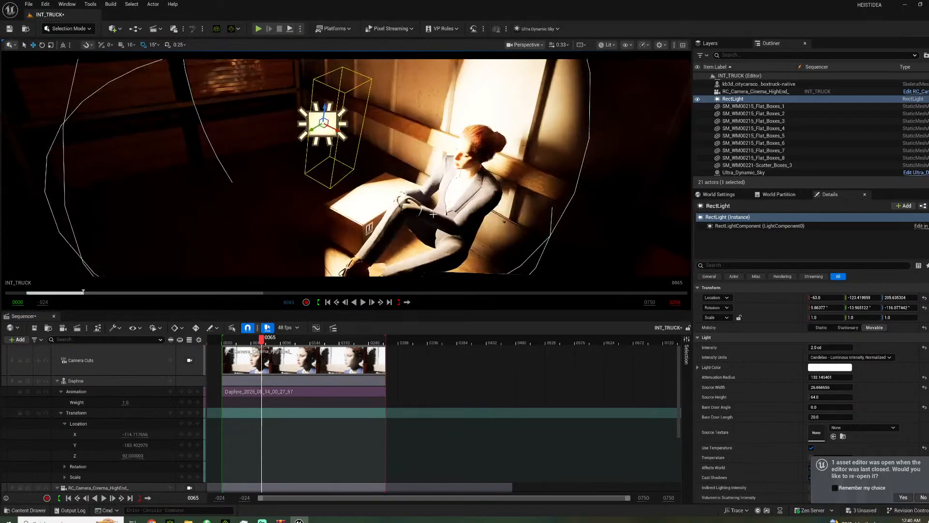
drag(831, 417, 802, 416)
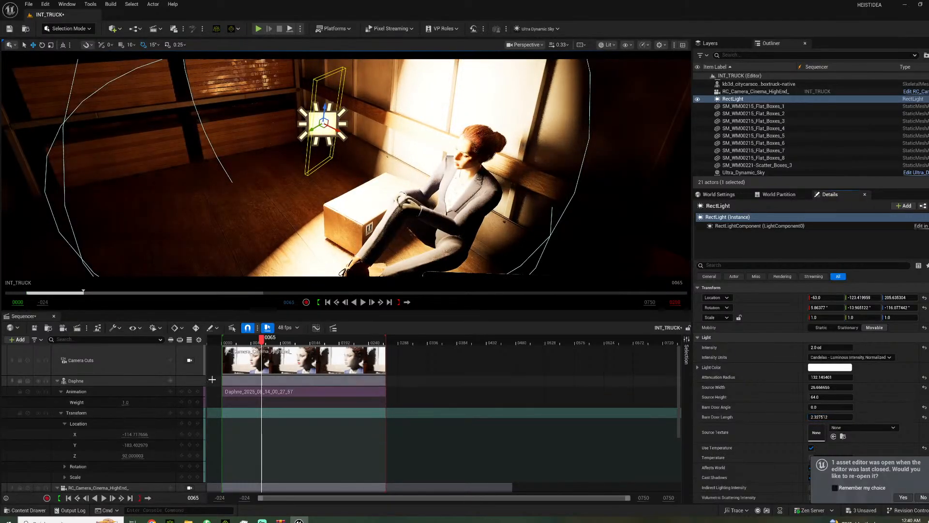
click(190, 360)
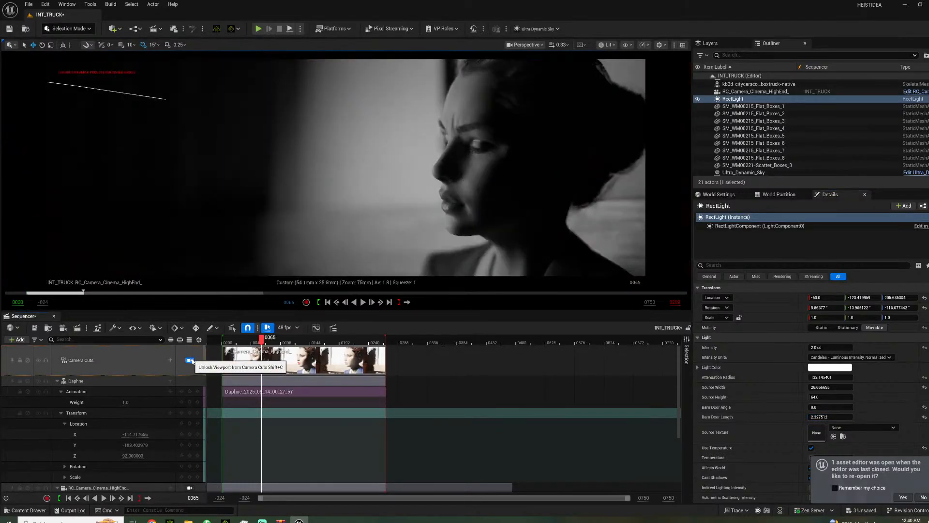
drag(823, 417, 778, 407)
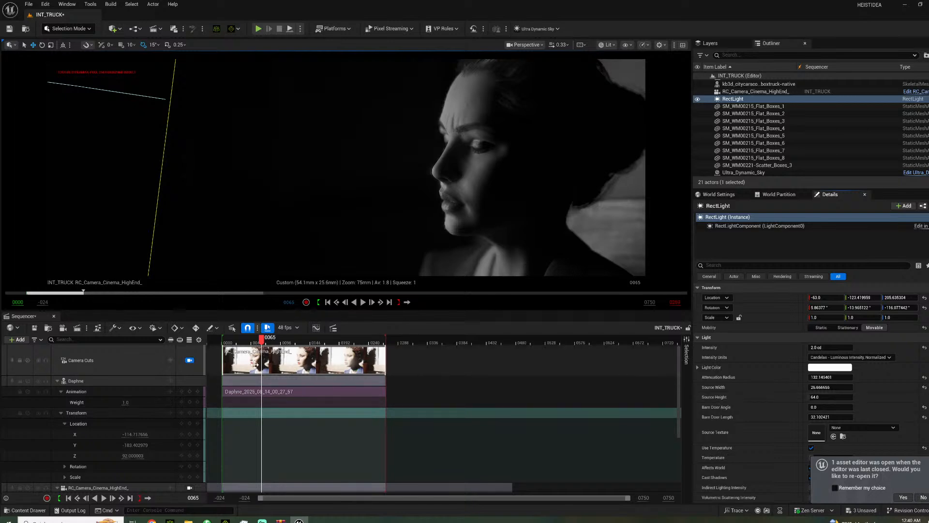
- Duplicate the rect light to about X -122, Y -278, Z 163, aim it at Daphne at about -296° yaw, and check the shot camera view
click(192, 363)
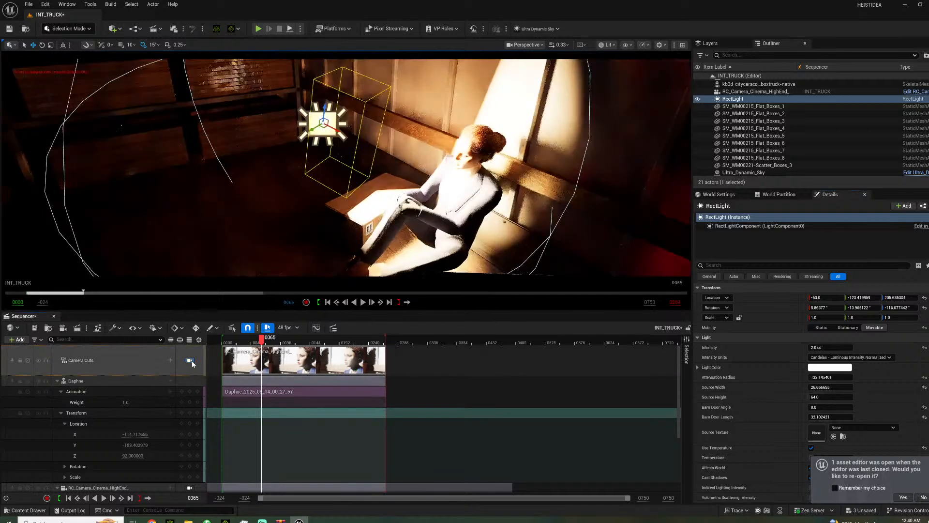
alt+drag(337, 132, 518, 222)
right_drag(518, 222, 465, 191)
key(e)
drag(477, 187, 561, 199)
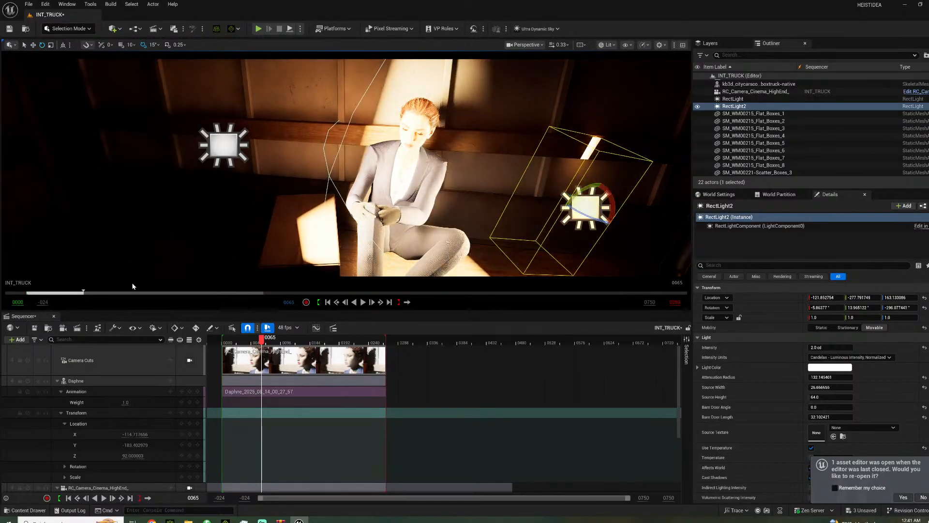
click(189, 362)
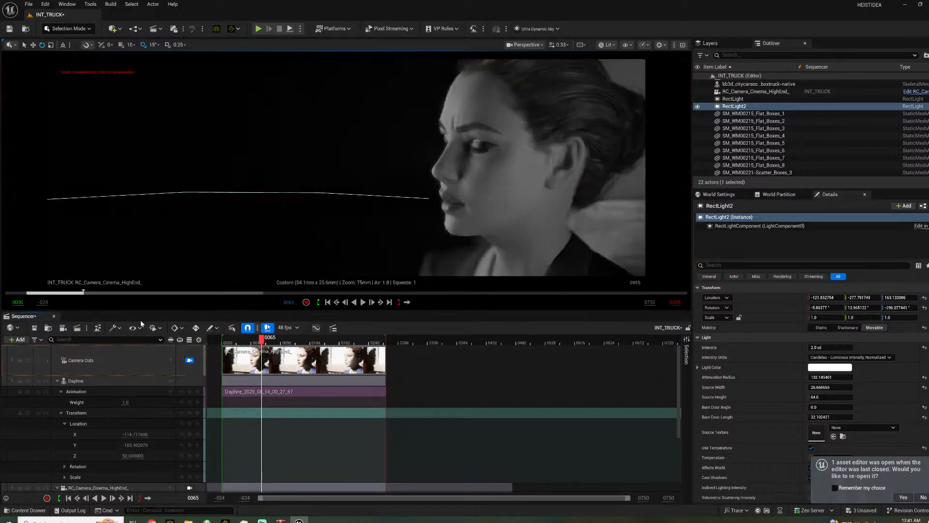
- Darken the second rect light's color to a neutral grey with a value of about 0.16
click(830, 367)
drag(763, 327, 765, 387)
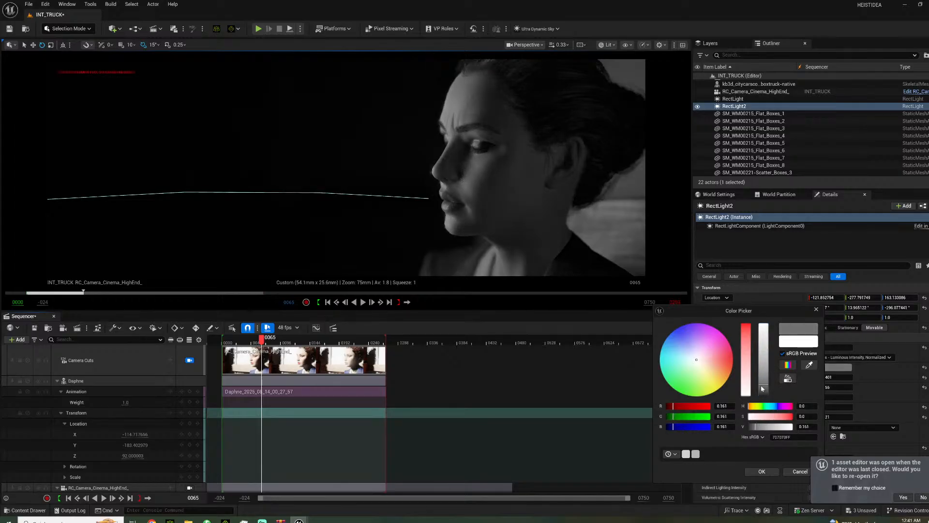
click(761, 472)
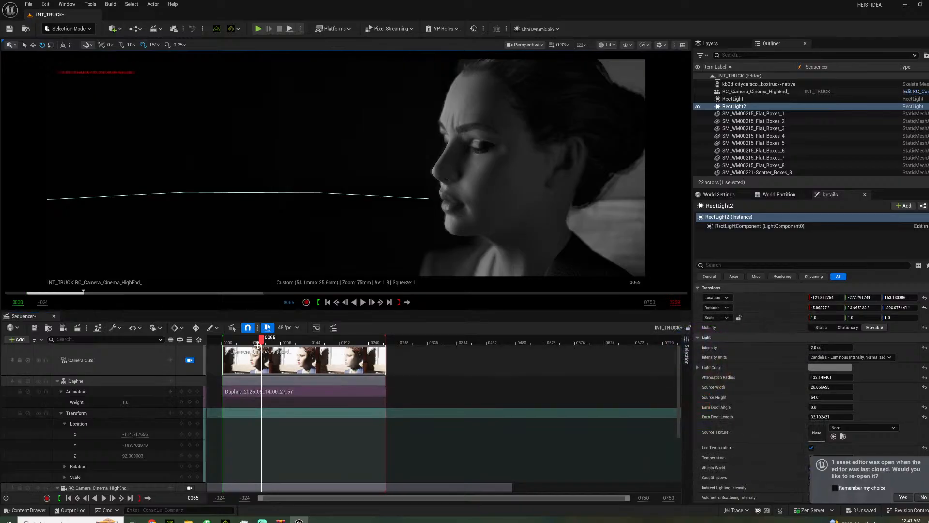
- Play and scrub through the shot to check the dimmed second rect light on Daphne
key(space)
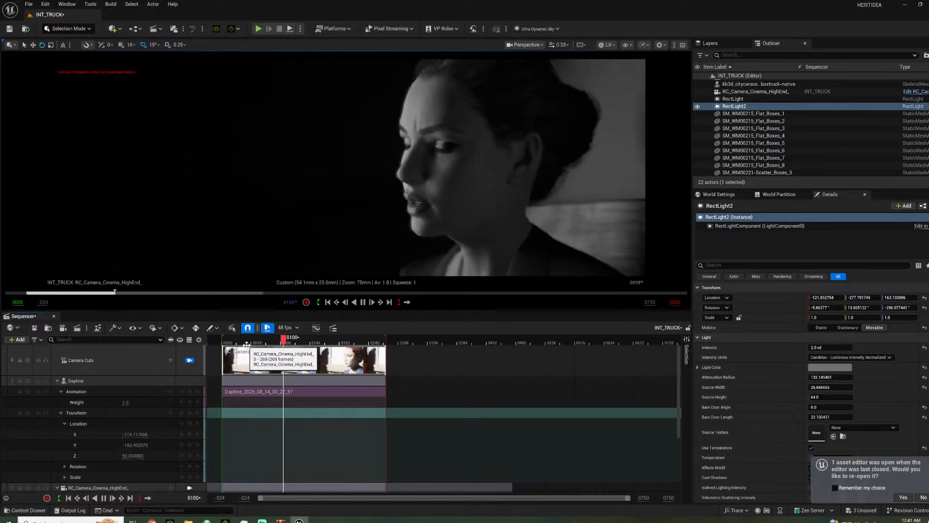
click(244, 342)
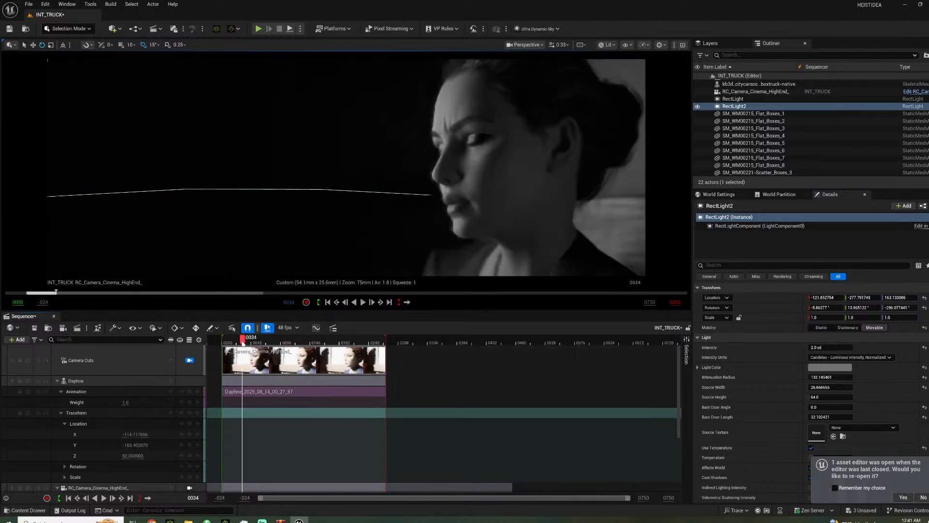
key(space)
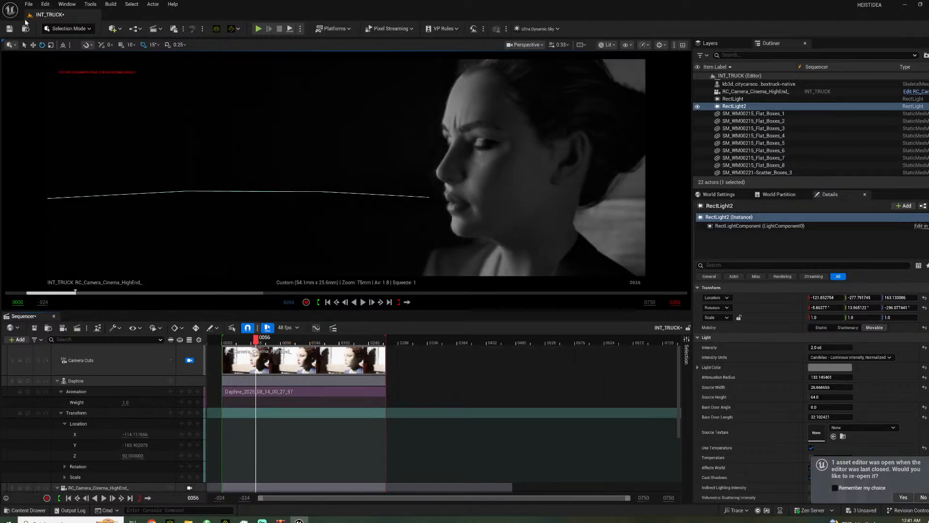
click(262, 342)
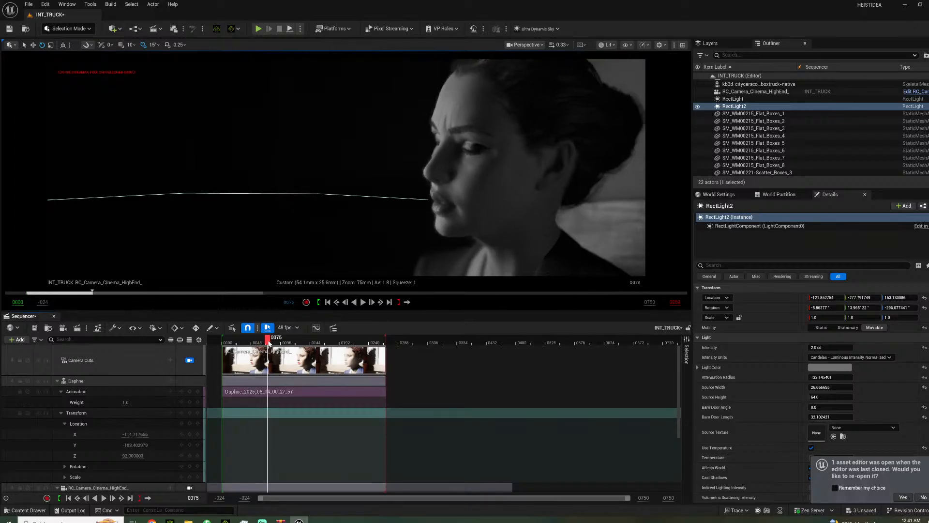
- Add a point light and place it inside the truck at about X -70, Y -52, Z 180
click(190, 361)
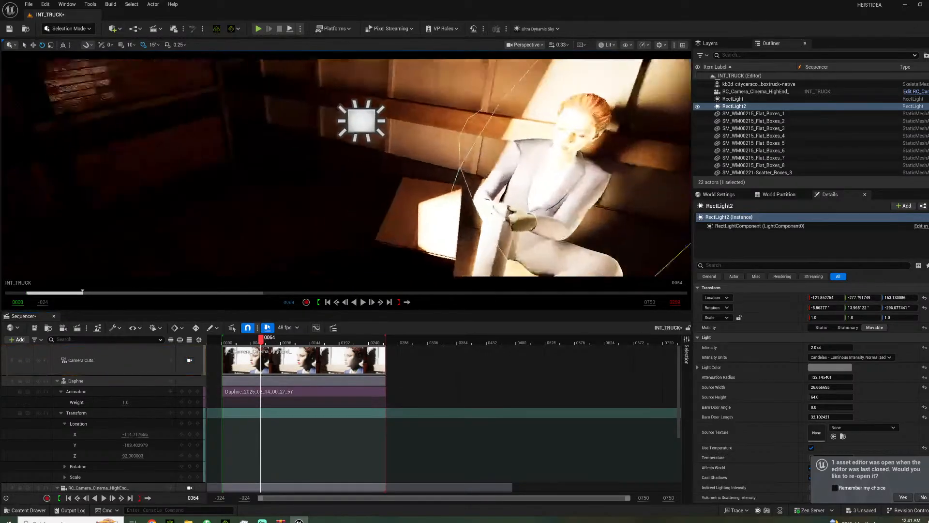
click(112, 28)
mouse_move(131, 107)
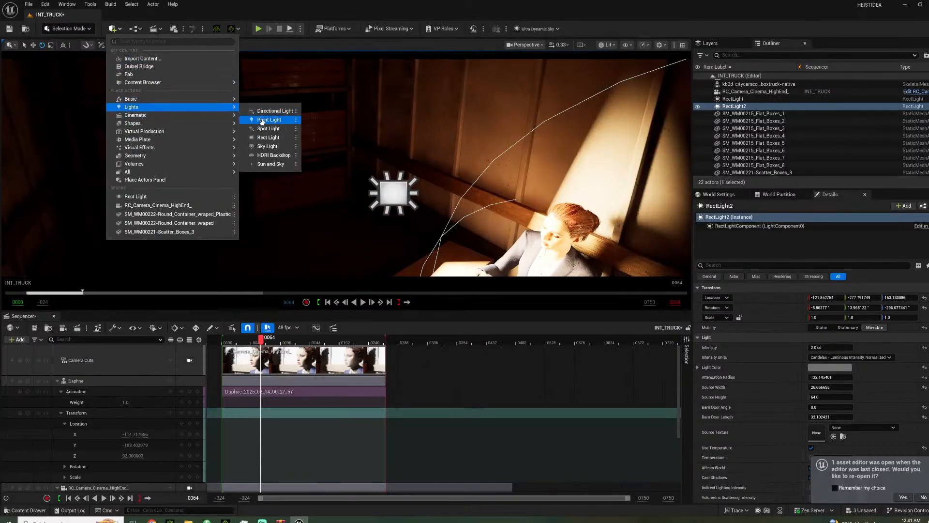
click(262, 120)
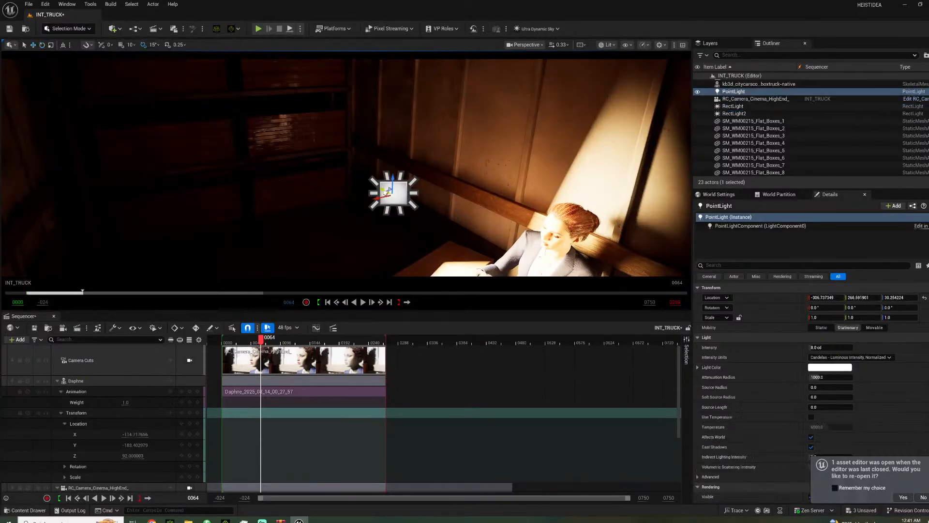
drag(297, 254, 377, 188)
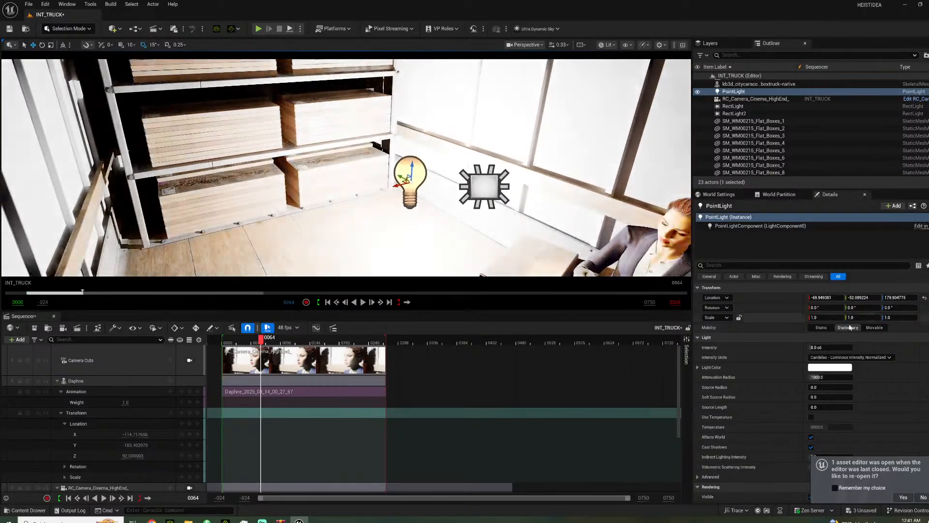
- Lower the point light's intensity to 0.025 cd while viewing through the shot camera
drag(834, 347, 760, 336)
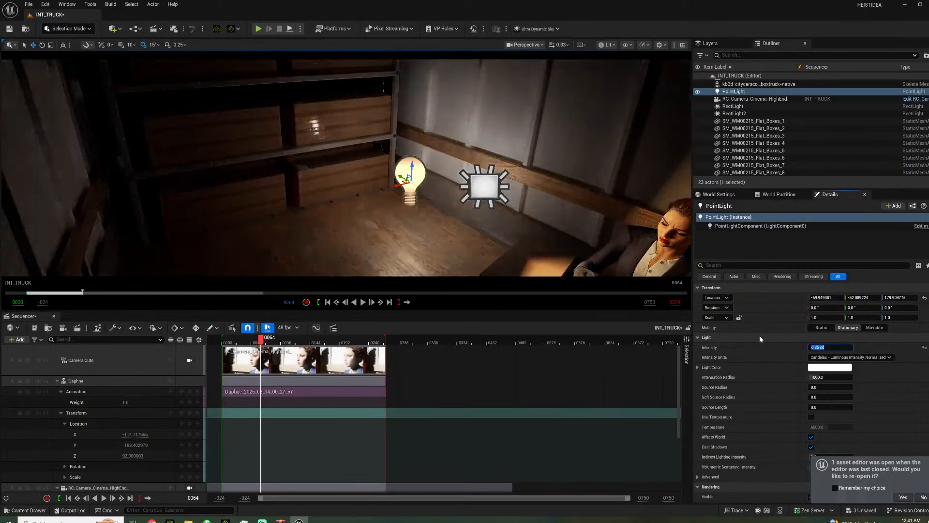
click(190, 360)
click(831, 347)
text(.125)
key(Return)
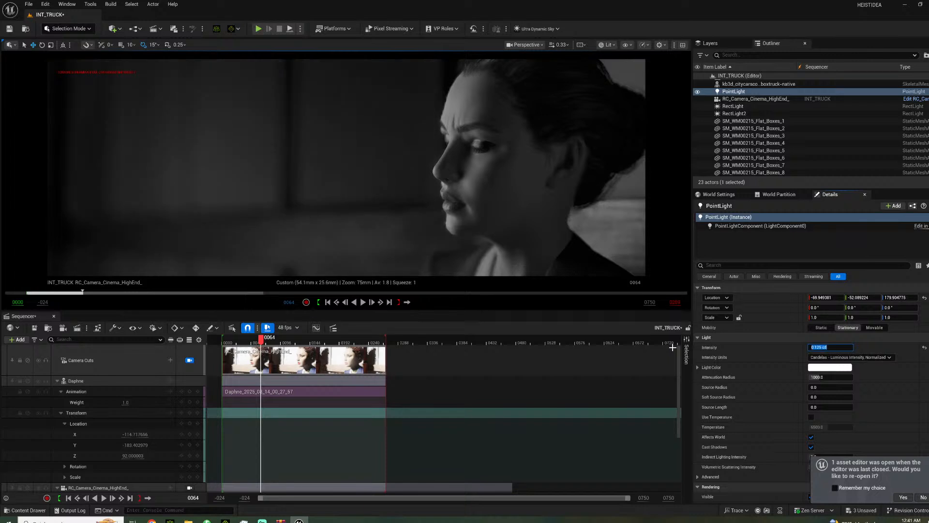
text(0.025)
key(Return)
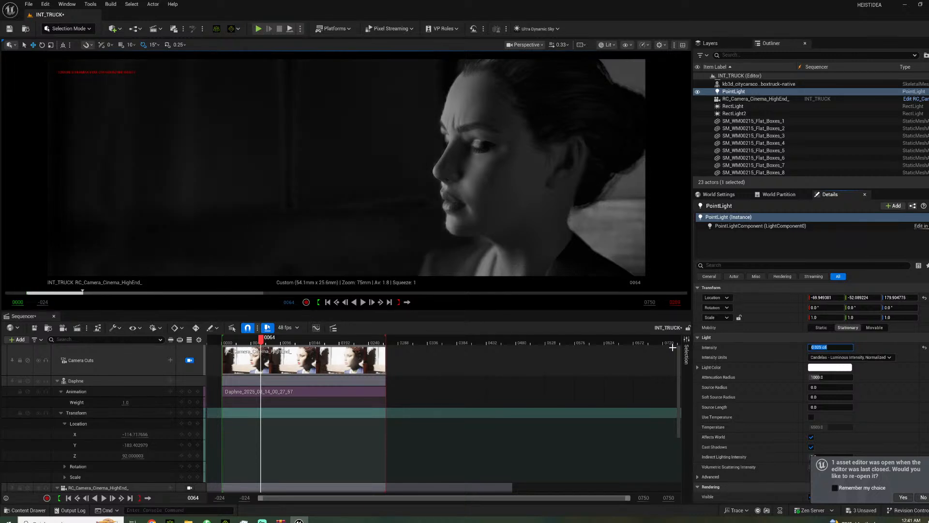
- Try point light intensities of 0.5 and 0.125 cd, and settle on 0.0625 cd
text(0.5)
key(Return)
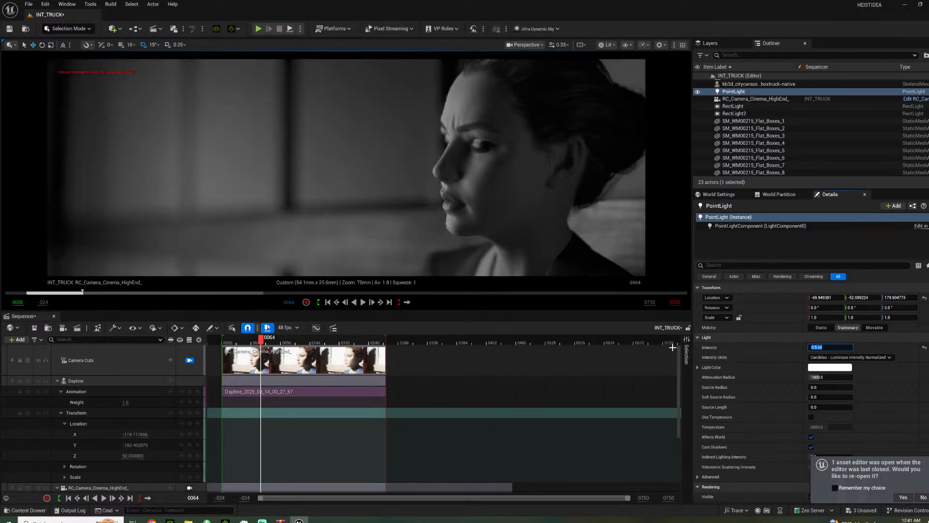
text(.125)
key(Return)
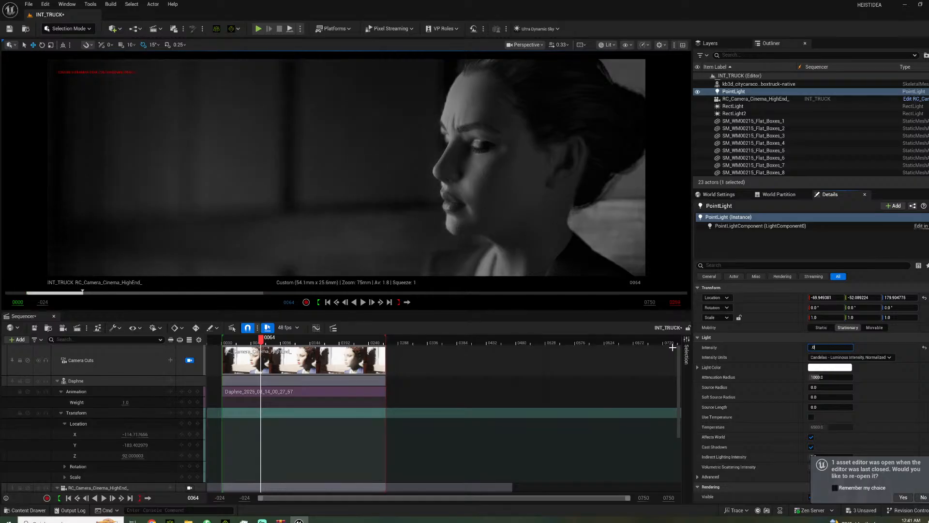
text(.0625)
key(Return)
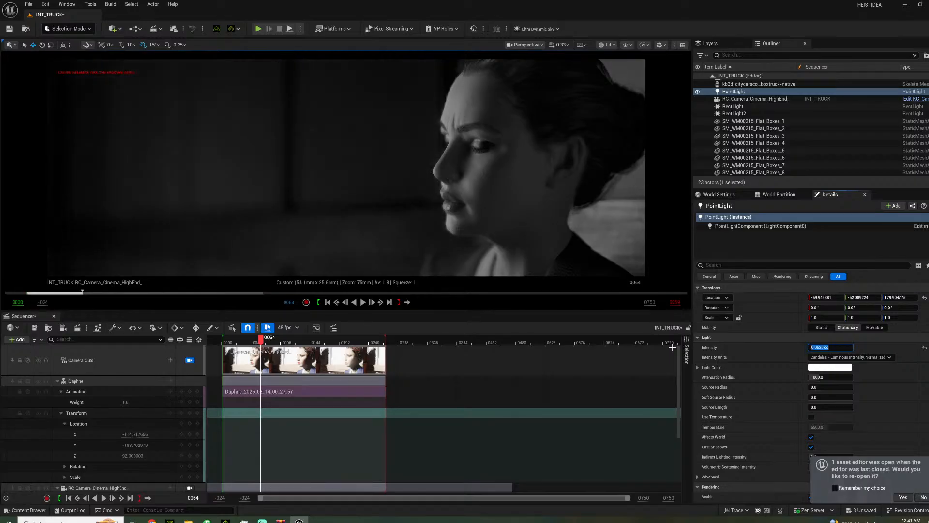
- Play back the shot through the camera to check the point light on Daphne and the background
key(space)
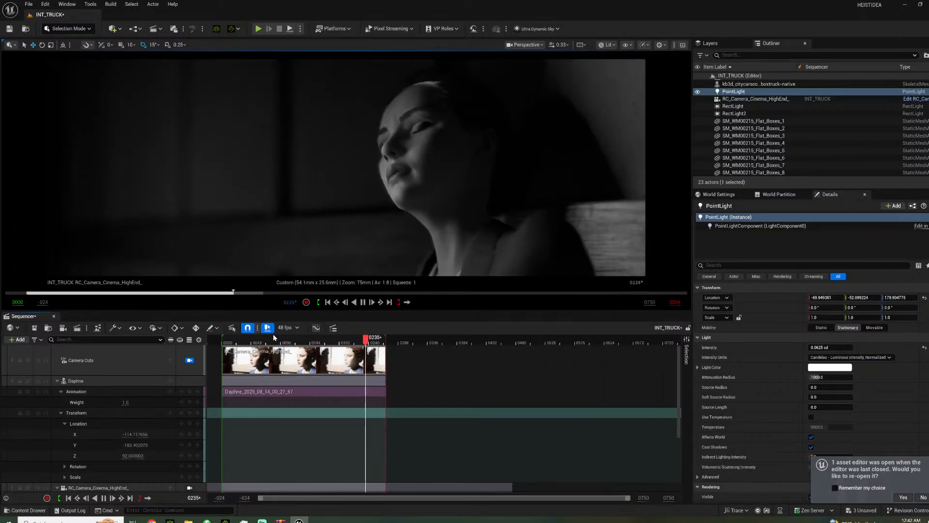
drag(249, 341, 246, 341)
key(space)
key(space)
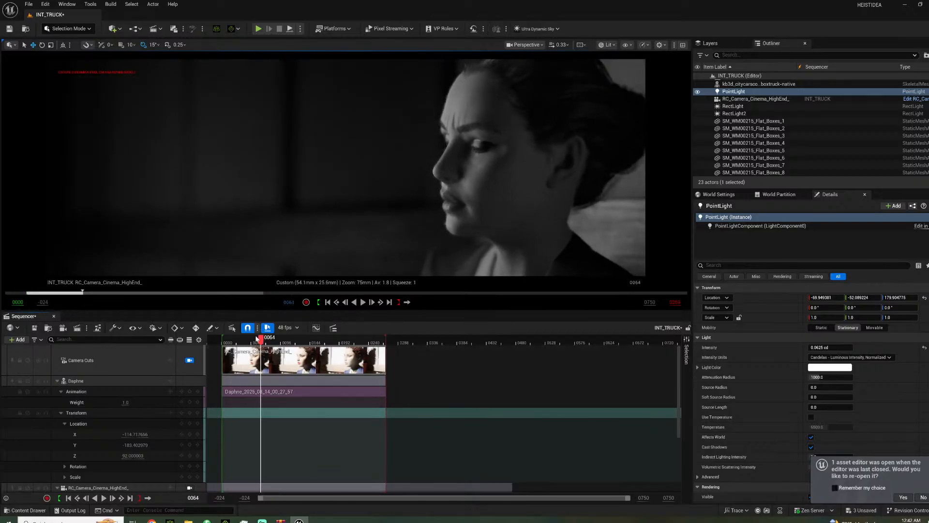
- Lower the second rect light's intensity to 1 cd and return to the shot camera view
click(189, 360)
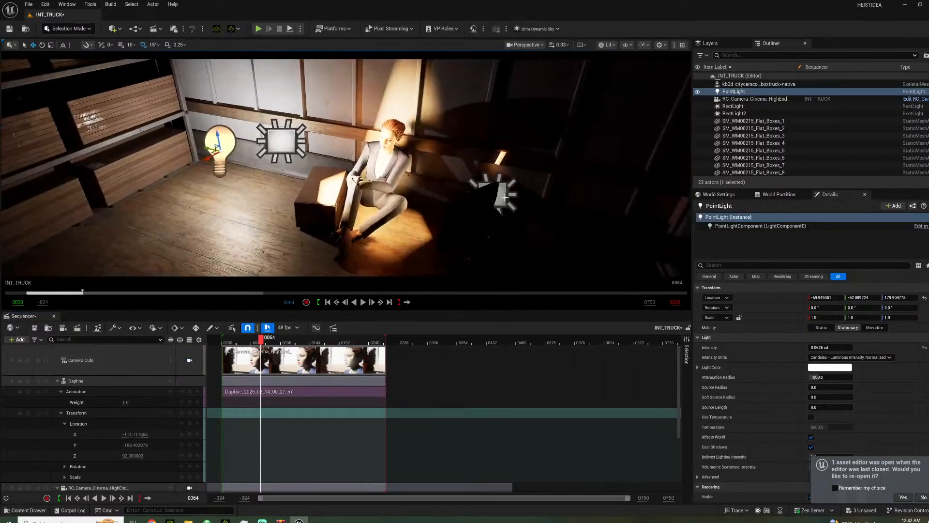
click(505, 198)
click(831, 348)
text(1)
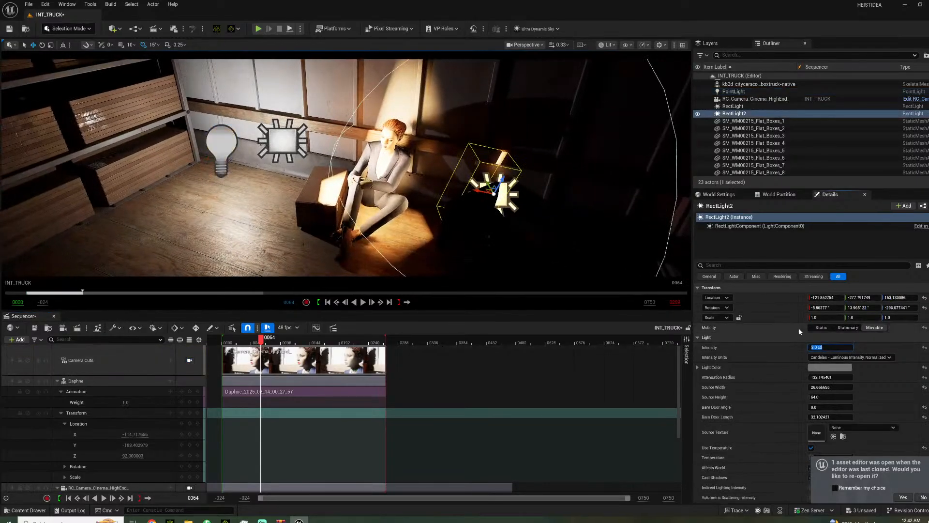
key(Return)
click(189, 361)
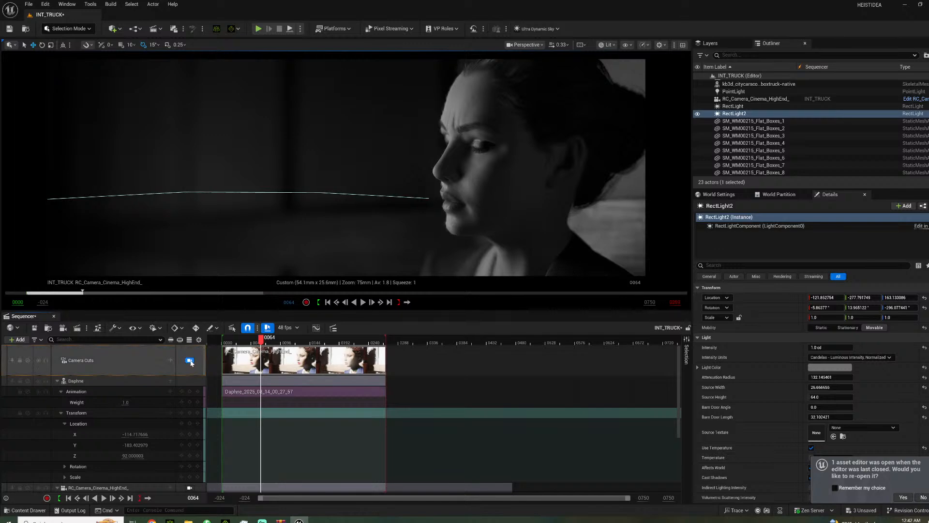
- Move the second rect light to about X -85, Y -273, Z 165, rotate it to about 2°, 15°, -265°, and preview the shot
click(189, 360)
right_drag(346, 167, 341, 136)
key(e)
drag(428, 209, 461, 217)
click(189, 361)
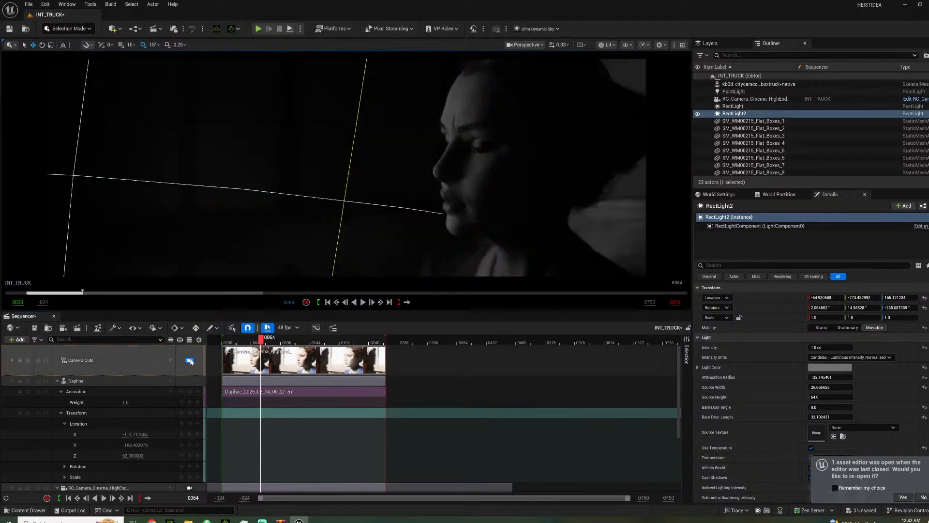
drag(817, 298, 807, 297)
key(space)
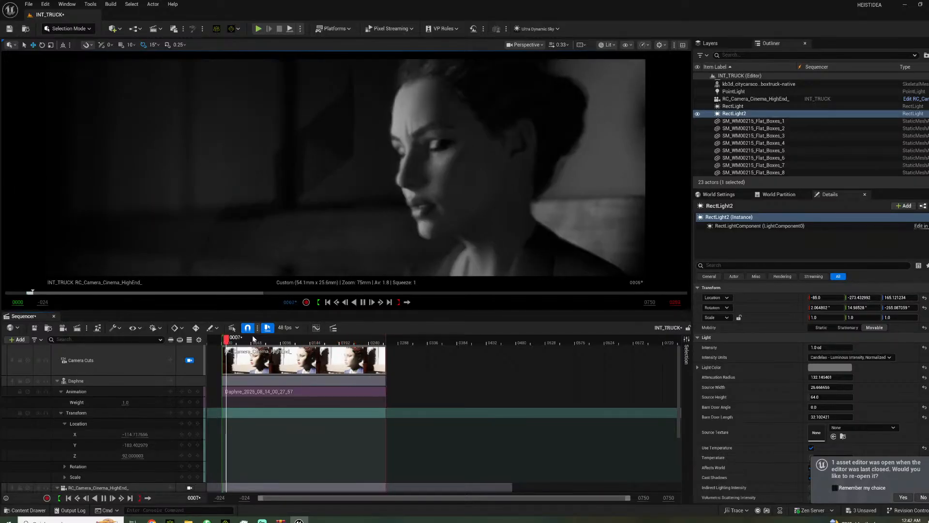
key(space)
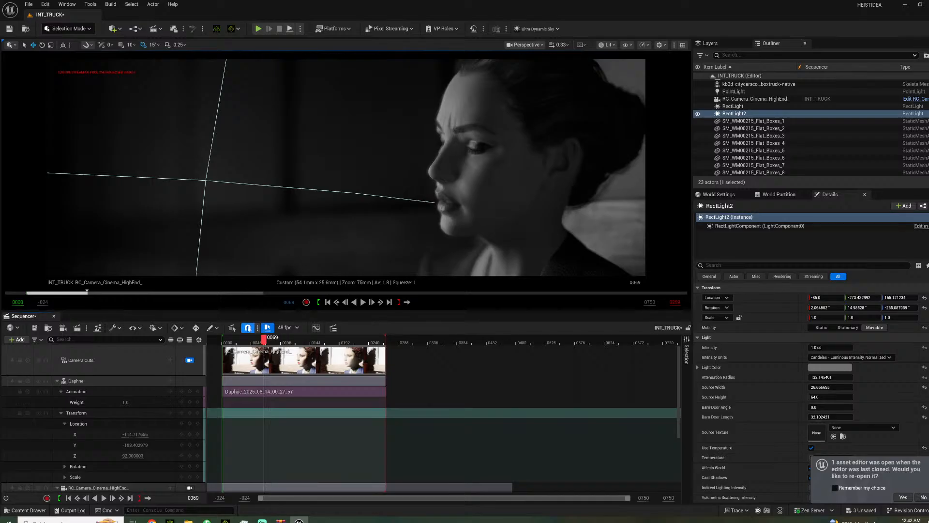
- Select the cinema camera and briefly show its debug focus plane to check the focus on Daphne's face
click(124, 380)
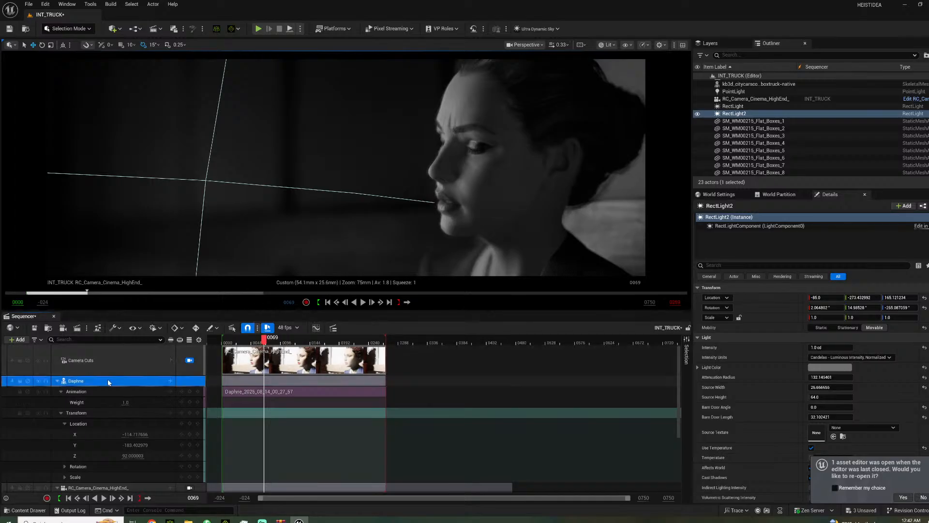
scroll(121, 405, down, 3)
click(124, 413)
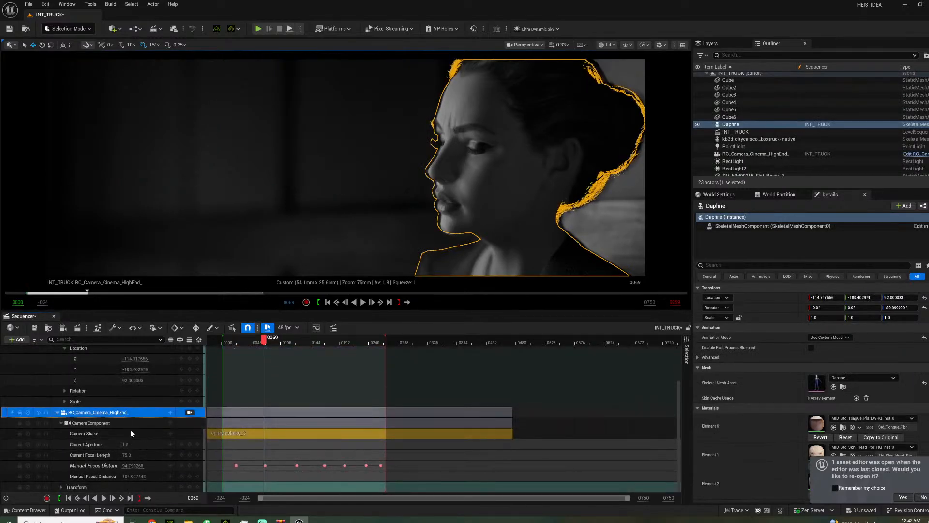
click(811, 427)
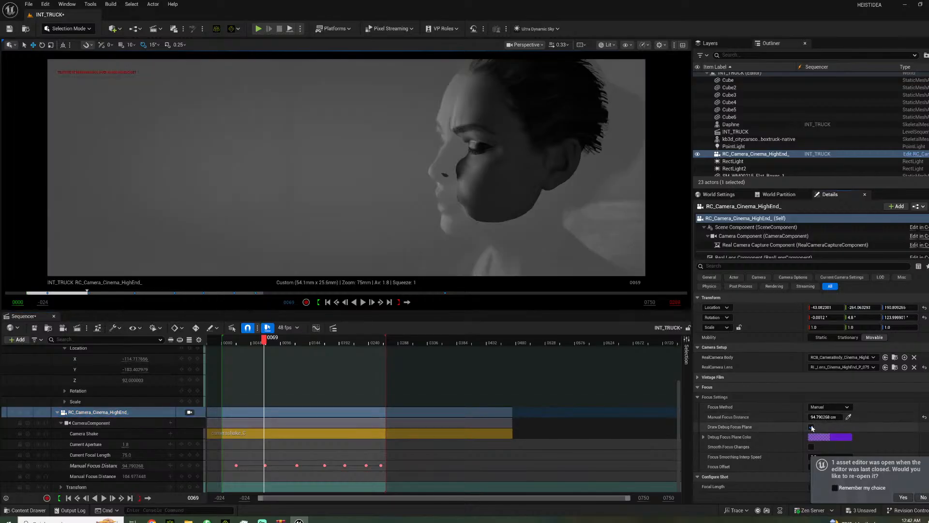
click(811, 427)
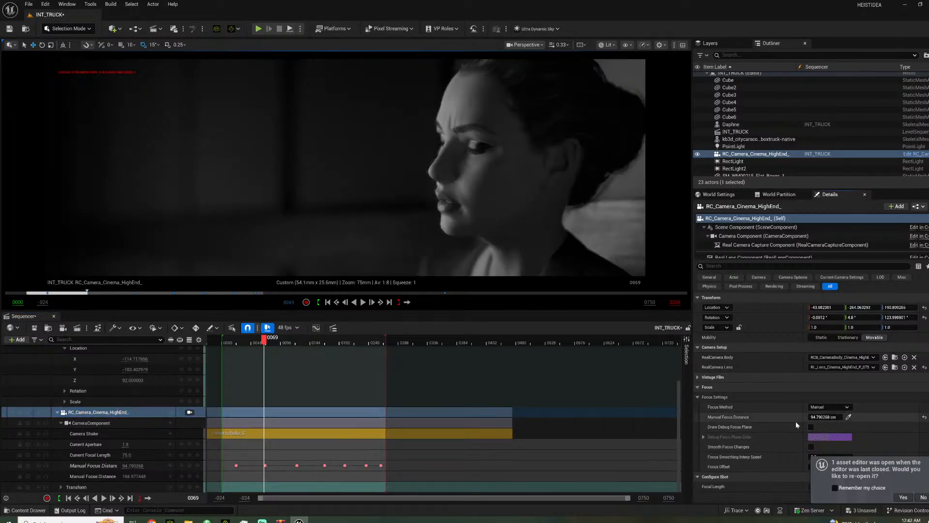
- Play the shot from near its start to review the focus pulls
click(237, 342)
key(space)
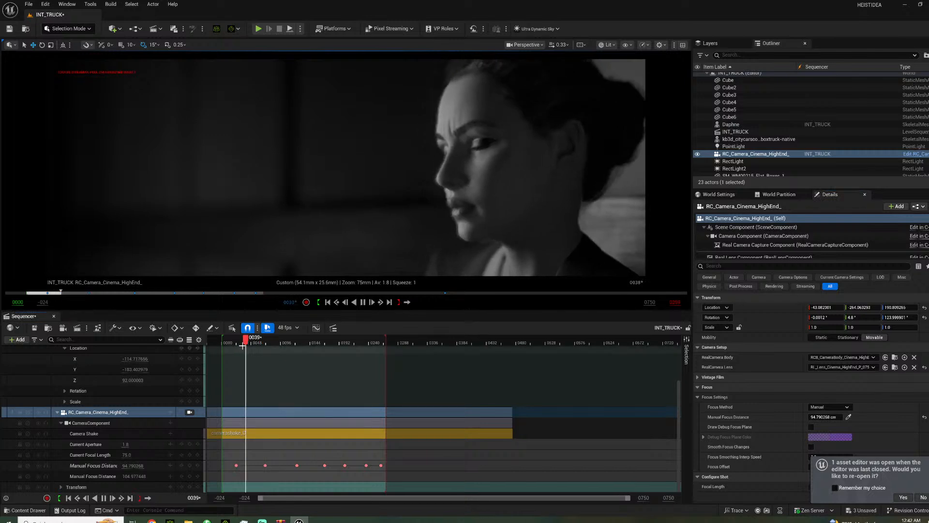
key(space)
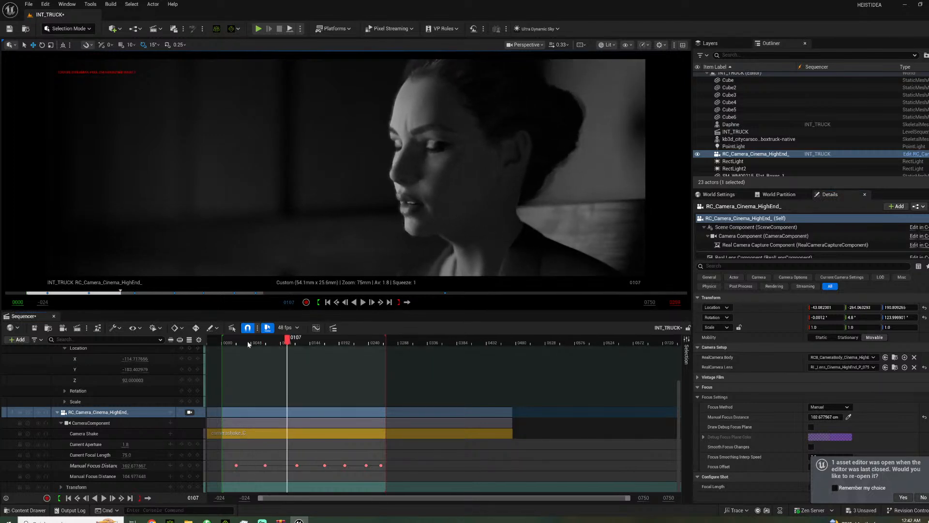
key(space)
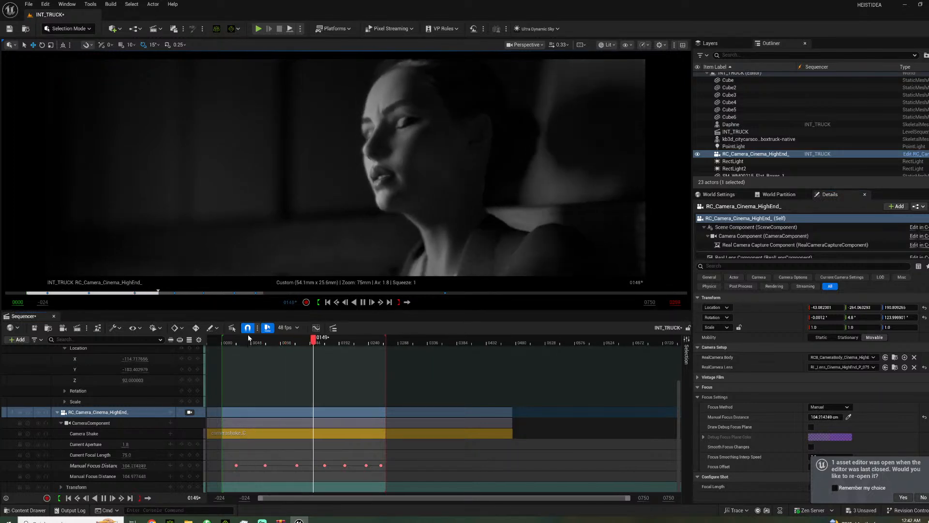
key(space)
- At frame 97, show the debug focus plane and key the camera's manual focus distance at about 96.45 cm
drag(244, 337, 282, 343)
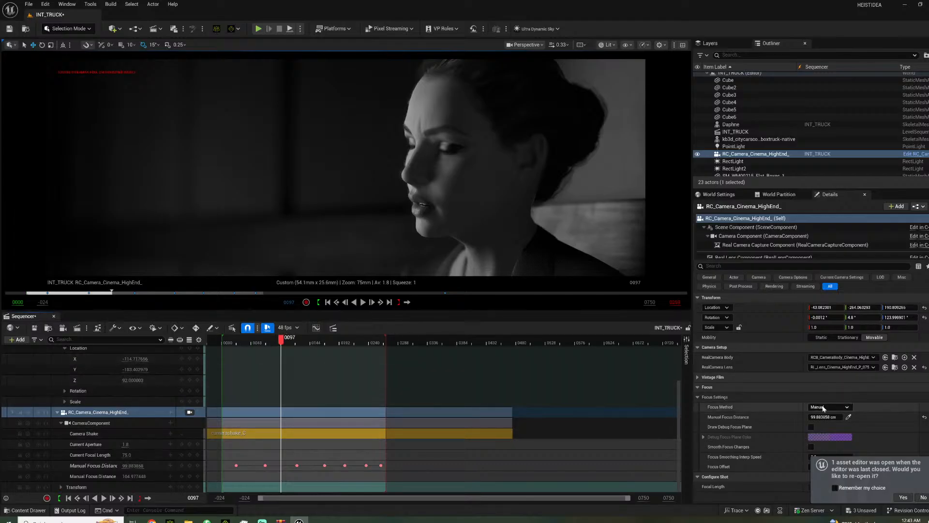
click(812, 427)
drag(822, 417, 806, 418)
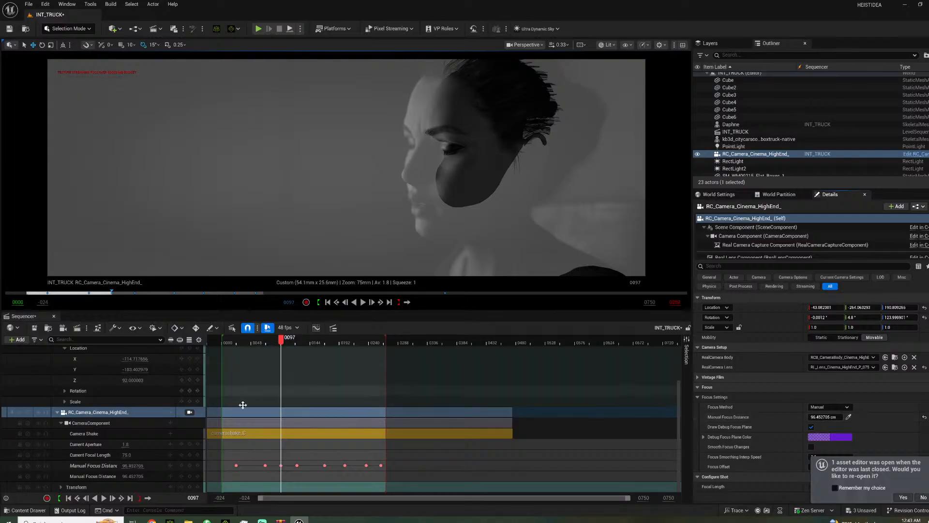
- Step back through the earlier focus keys, scrub between them to inspect the focus plane, and hide the plane again
click(180, 466)
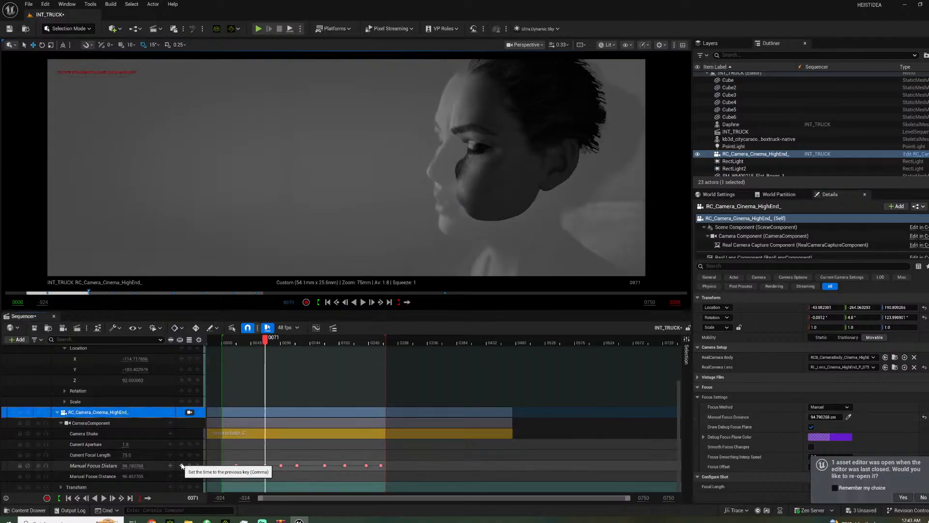
click(181, 465)
drag(235, 349, 251, 349)
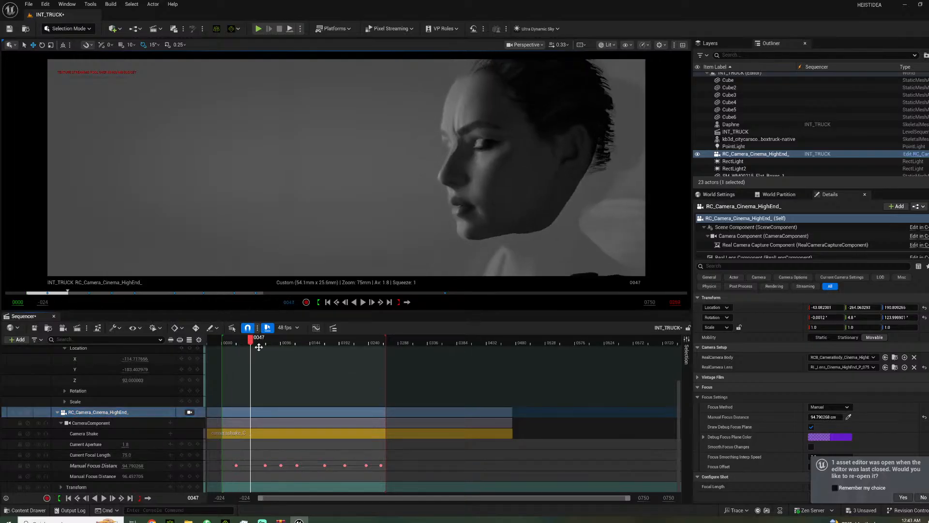
click(812, 428)
- Play the shot again to review the adjusted focus pull on Daphne
key(space)
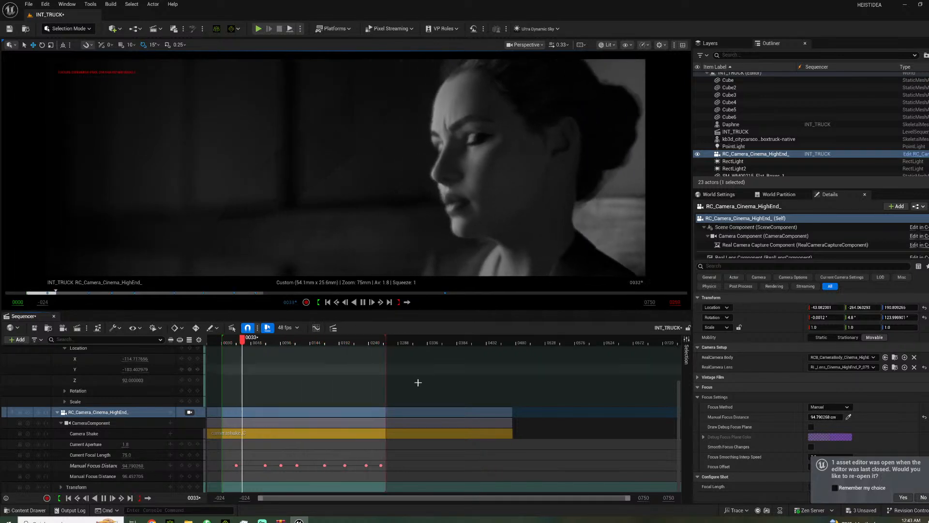
scroll(373, 366, up, 3)
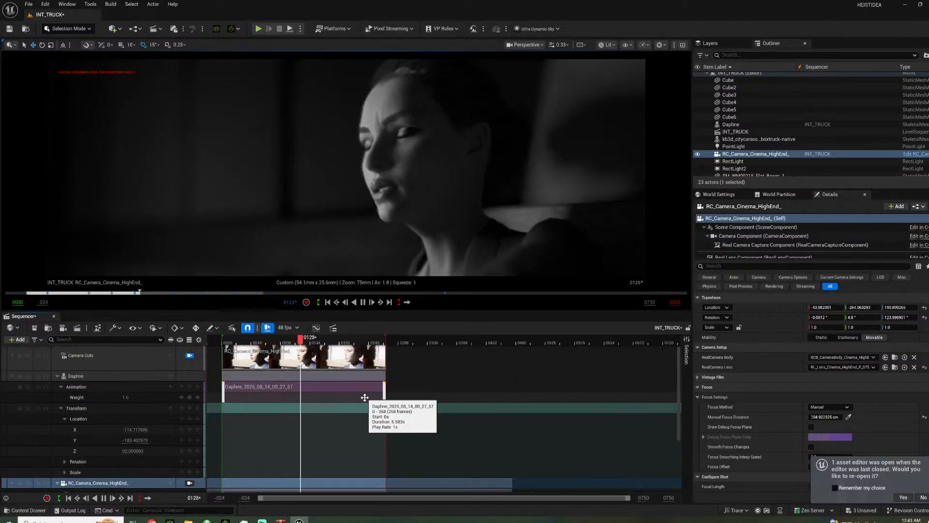
click(243, 340)
key(space)
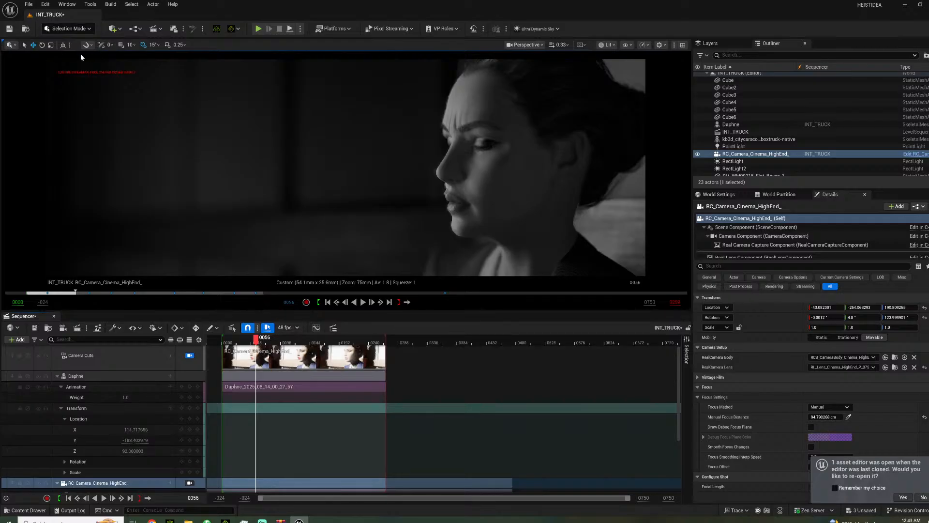
- Enable the 3x3 grid composition overlay in the viewport
click(532, 46)
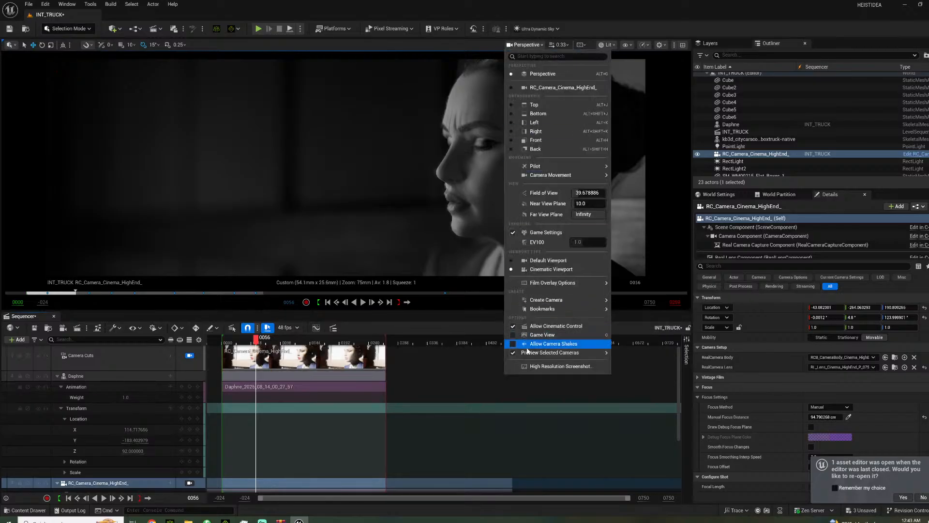
mouse_move(544, 314)
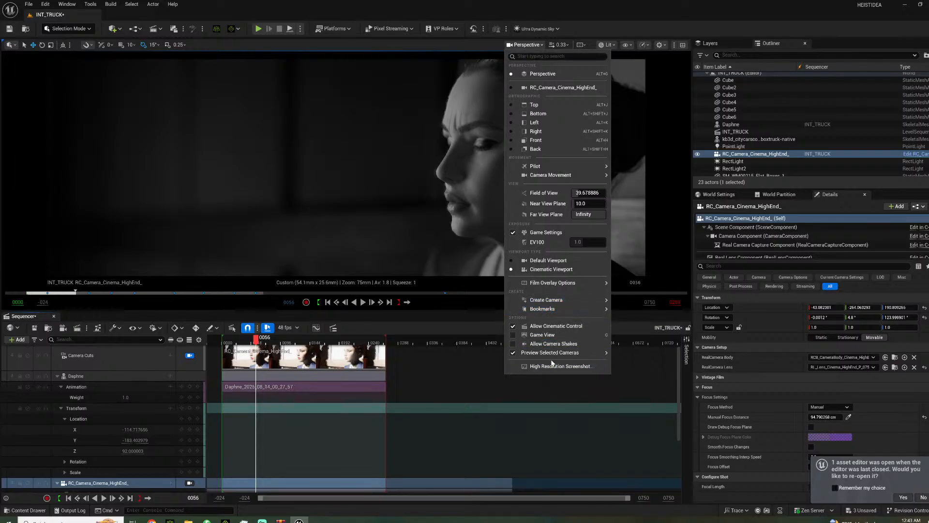
click(581, 44)
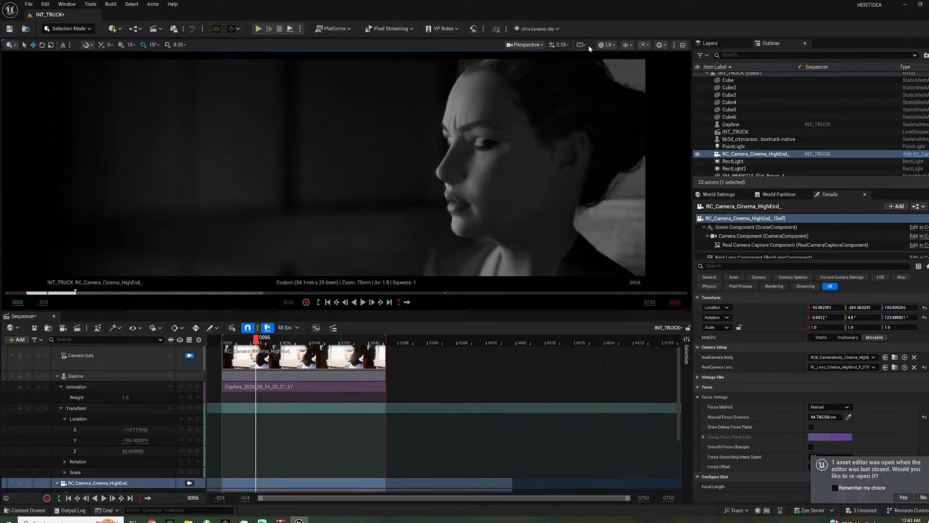
click(581, 44)
click(635, 82)
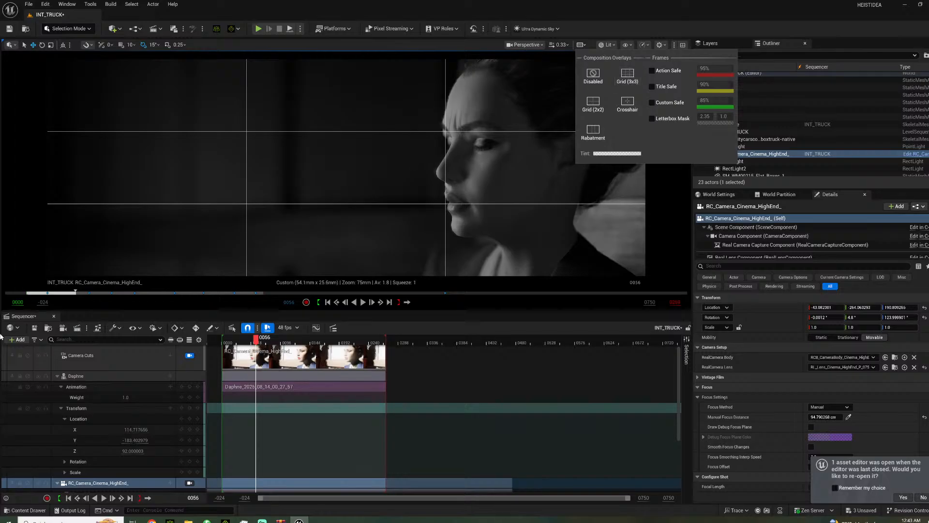
- Reframe Daphne by setting the camera's rotation to a pitch of 4 and a yaw of about 126 degrees
scroll(143, 405, down, 3)
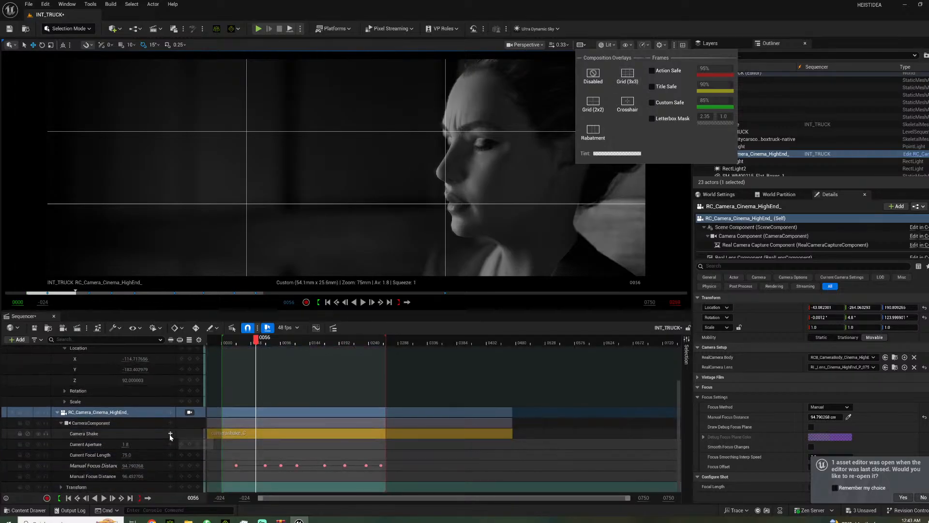
click(61, 486)
scroll(138, 472, down, 2)
click(64, 477)
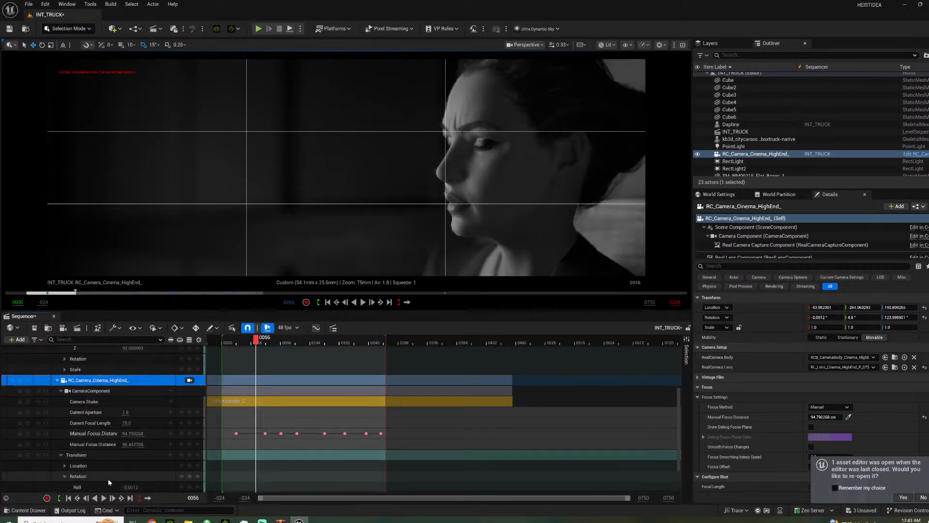
scroll(97, 477, down, 3)
mouse_move(125, 464)
mouse_down()
mouse_move(117, 465)
mouse_move(129, 472)
mouse_up()
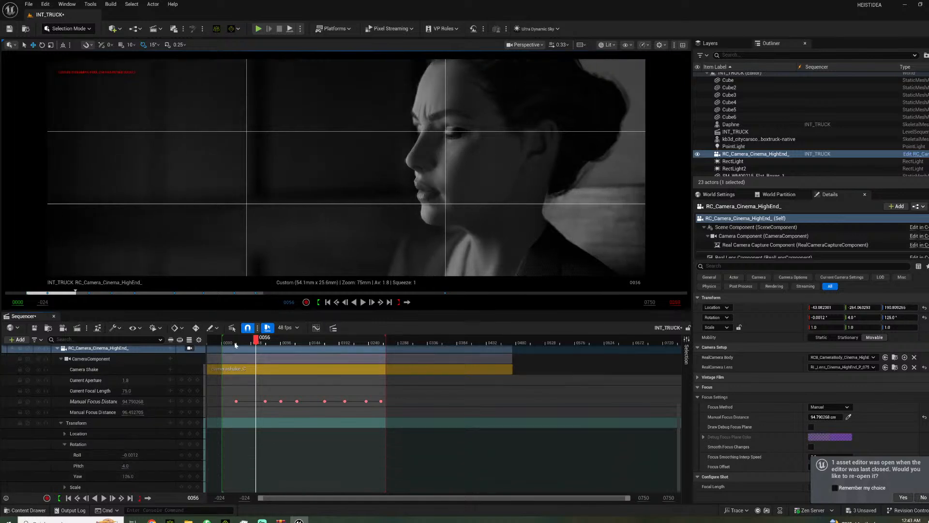
- Play the shot to check the new framing of Daphne against the 3x3 grid
click(235, 343)
key(space)
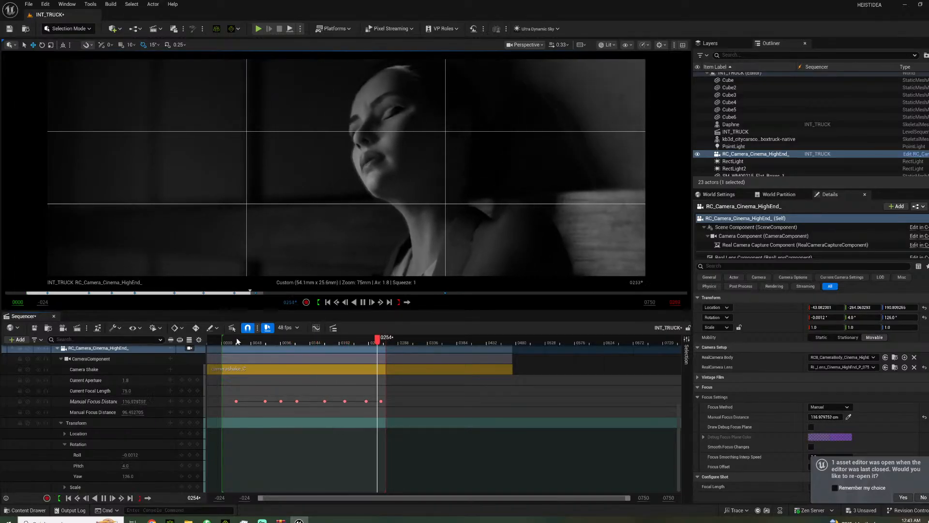
key(space)
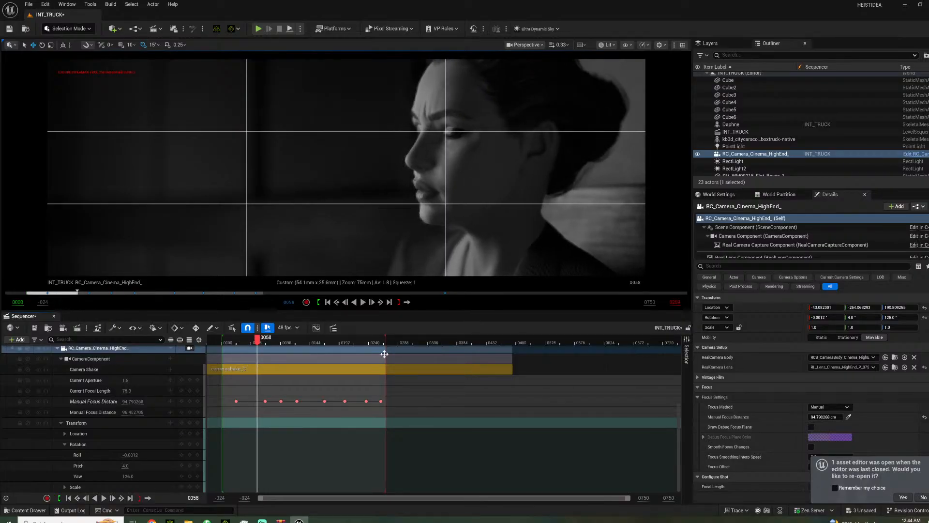
- Show the camera's debug focus plane and key the manual focus distance at about 99 cm at frame 110
click(812, 427)
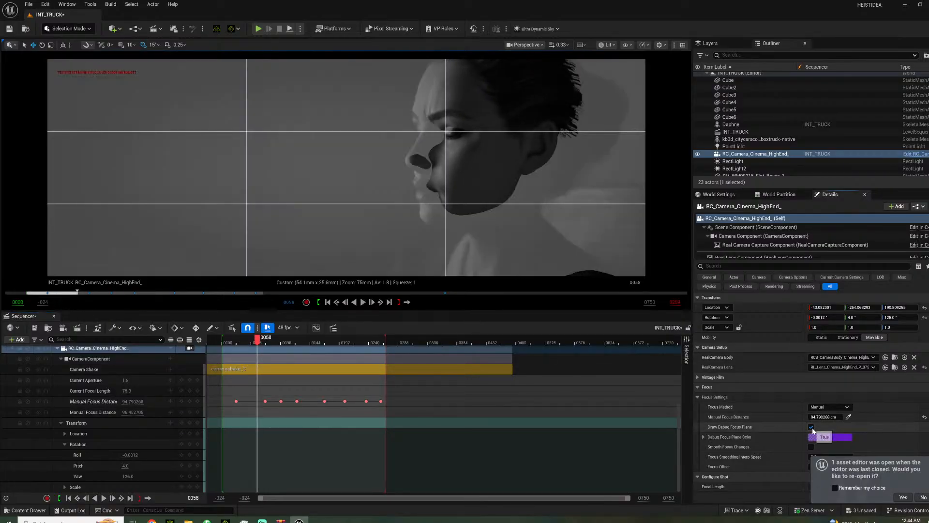
drag(256, 343, 298, 344)
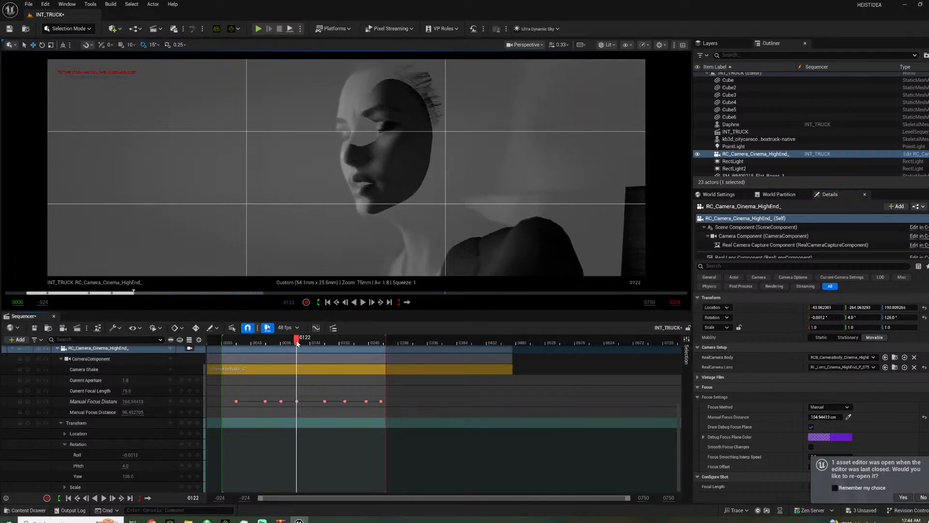
click(198, 401)
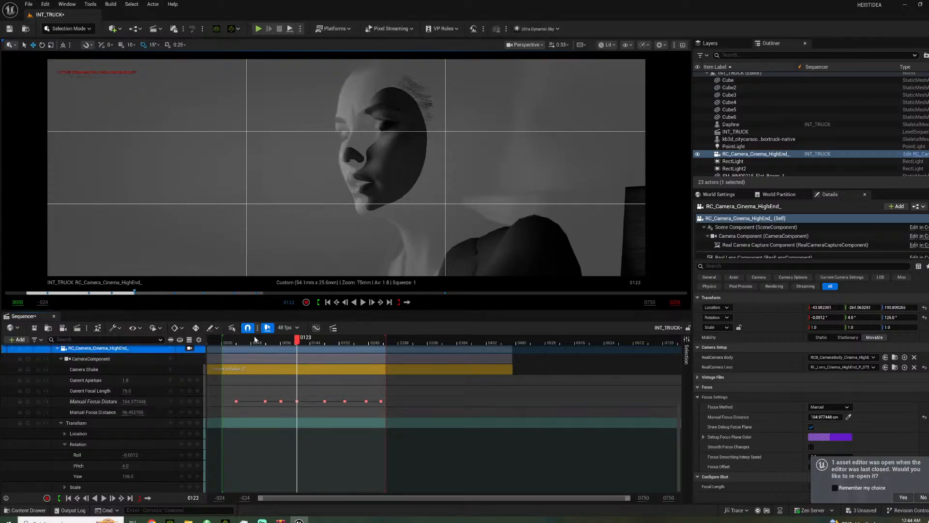
click(290, 343)
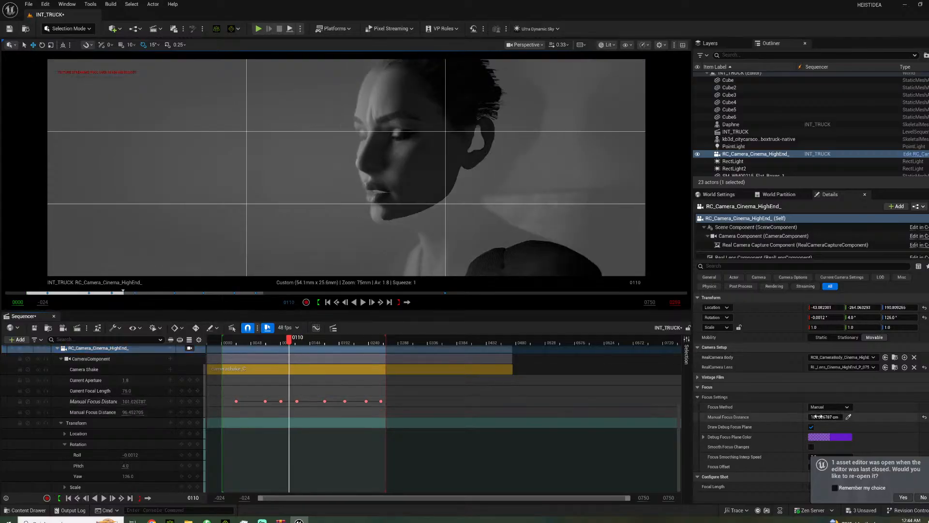
drag(826, 417, 819, 417)
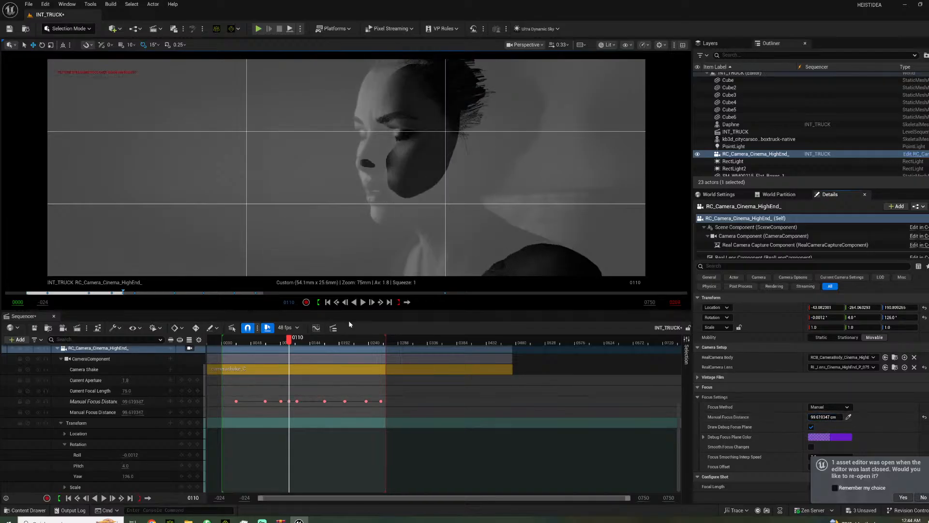
- Key the manual focus distance at about 106.5 cm at frame 144, and hide the debug focus plane
click(311, 343)
mouse_move(825, 417)
mouse_down()
mouse_move(803, 417)
mouse_move(822, 416)
mouse_up()
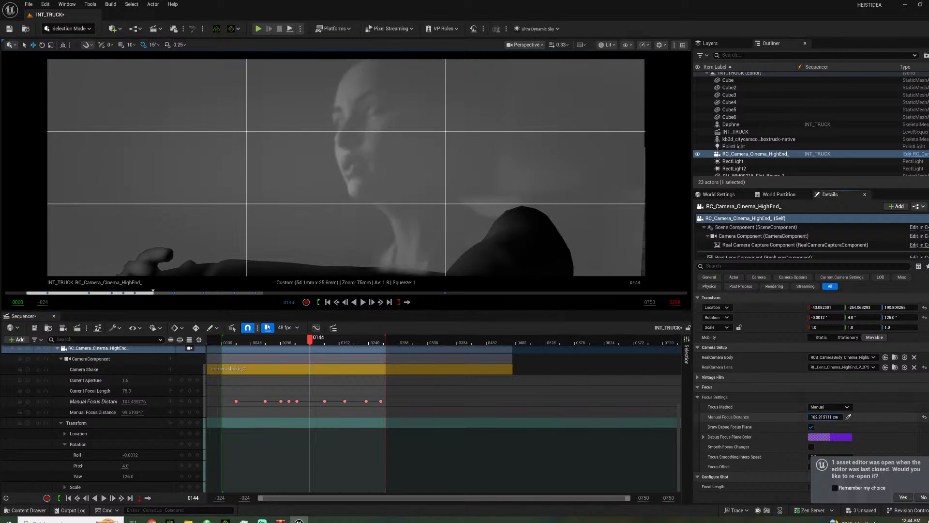
drag(822, 417, 832, 417)
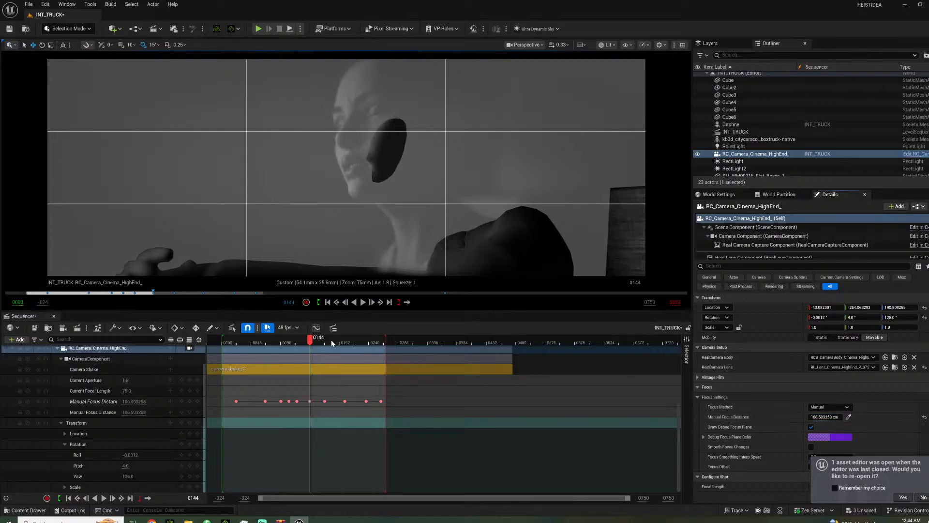
drag(335, 339, 332, 338)
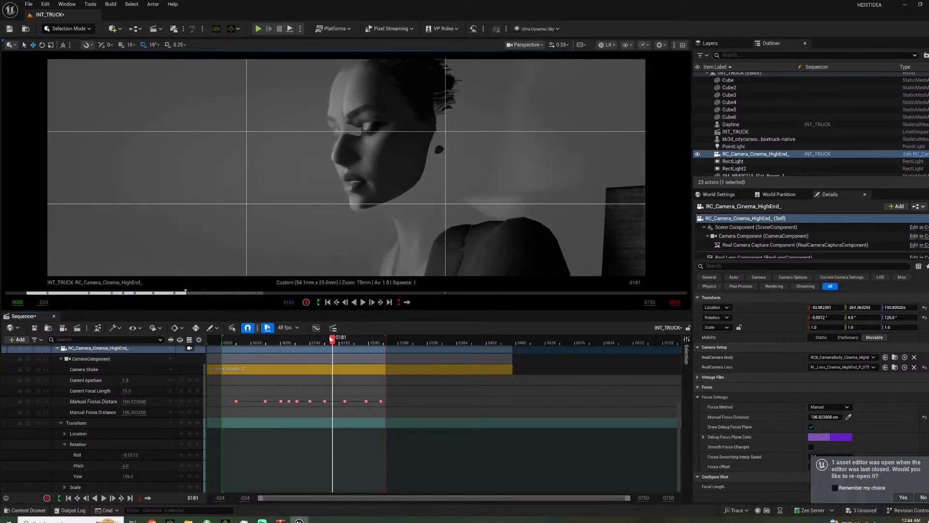
click(811, 427)
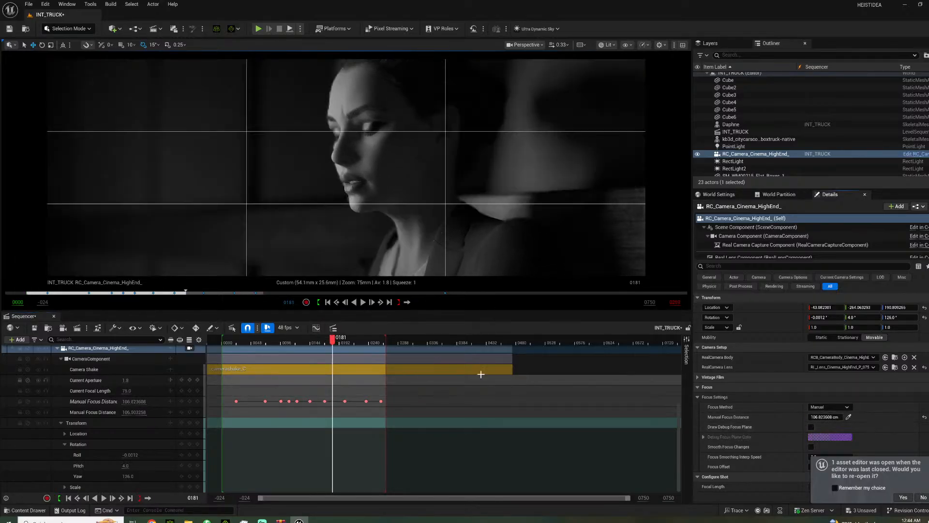
- Play the shot from near its start to review the new focus keys on Daphne
click(243, 344)
key(space)
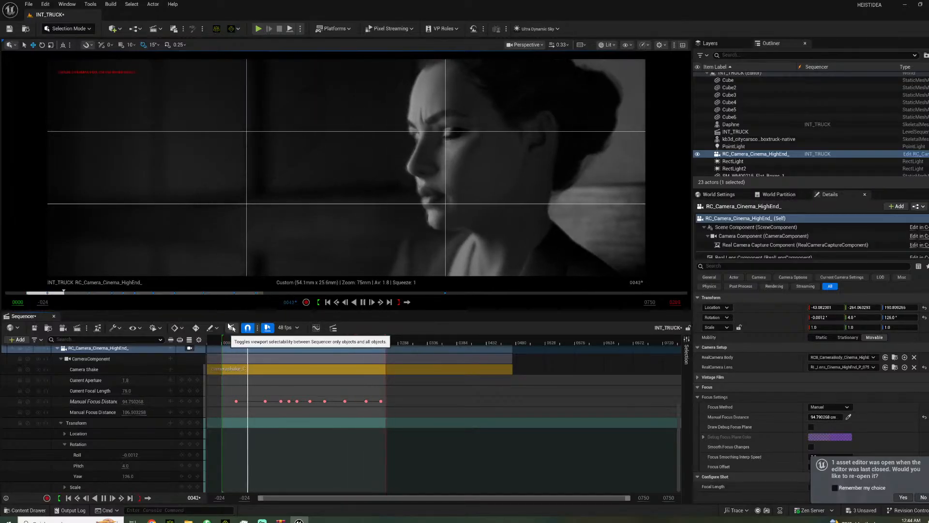
key(space)
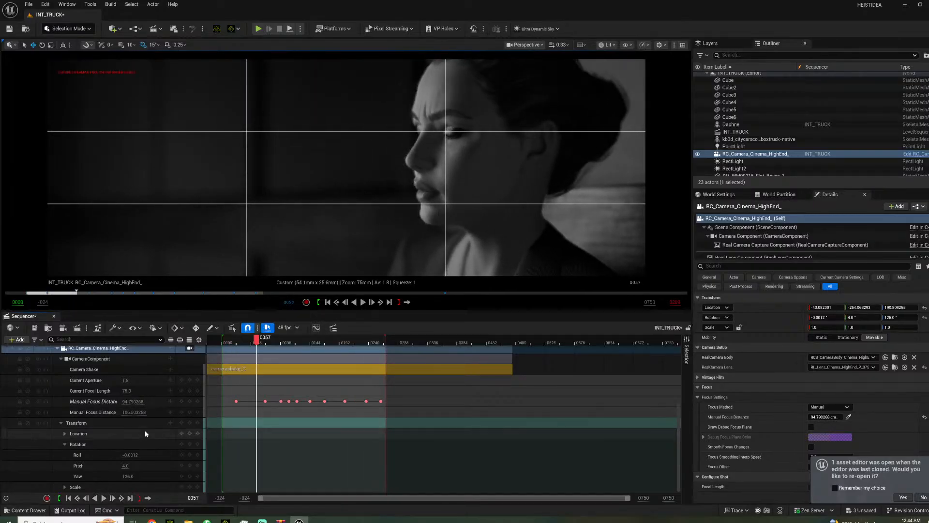
- Disable the viewport's composition overlay and inspect the clean frame around frame 51
scroll(143, 430, up, 5)
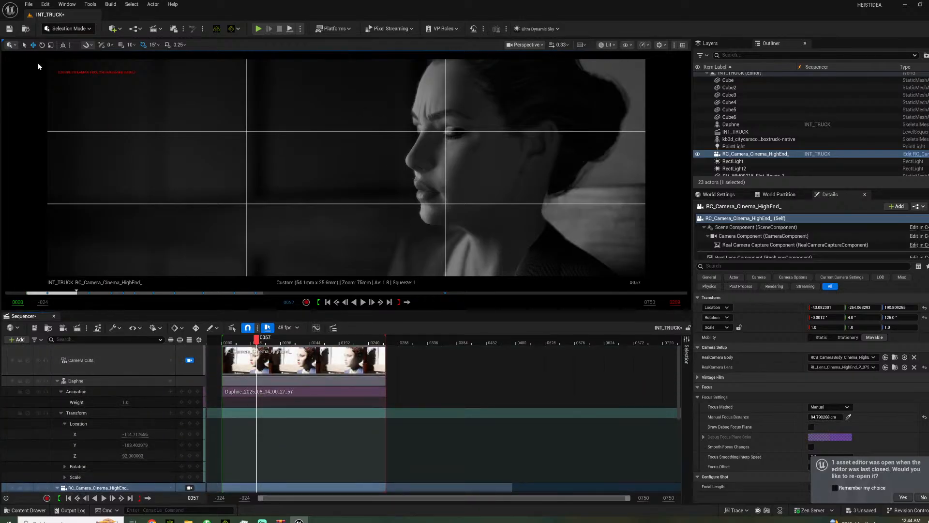
click(582, 45)
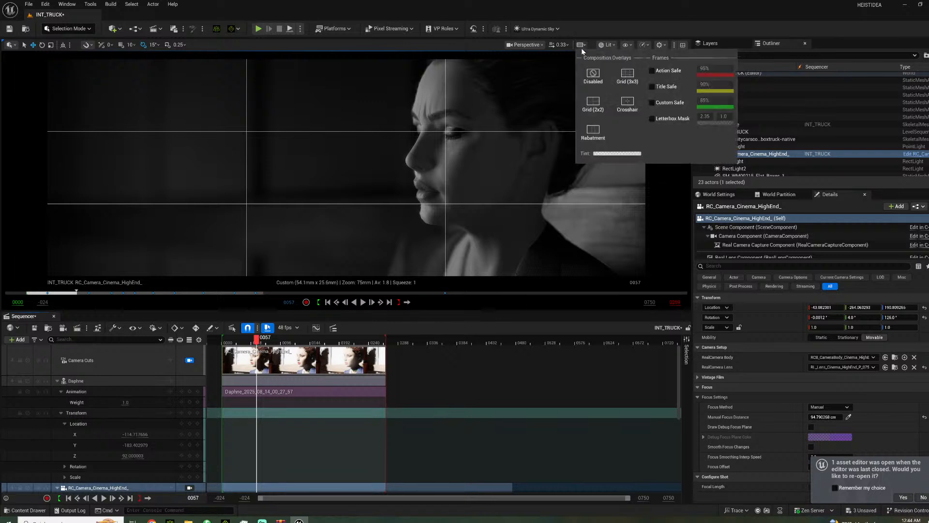
click(593, 76)
mouse_move(267, 338)
mouse_down()
mouse_move(253, 337)
mouse_move(291, 338)
mouse_move(249, 338)
mouse_move(260, 338)
mouse_up()
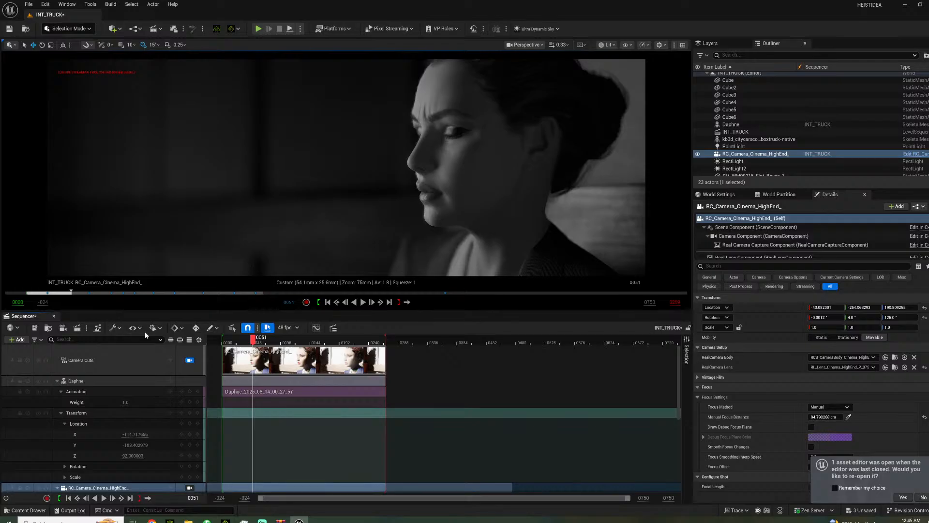
- Send the INT_TRUCK sequence to the Movie Render Queue with the HEISTIDEA preset and open its output settings
click(77, 331)
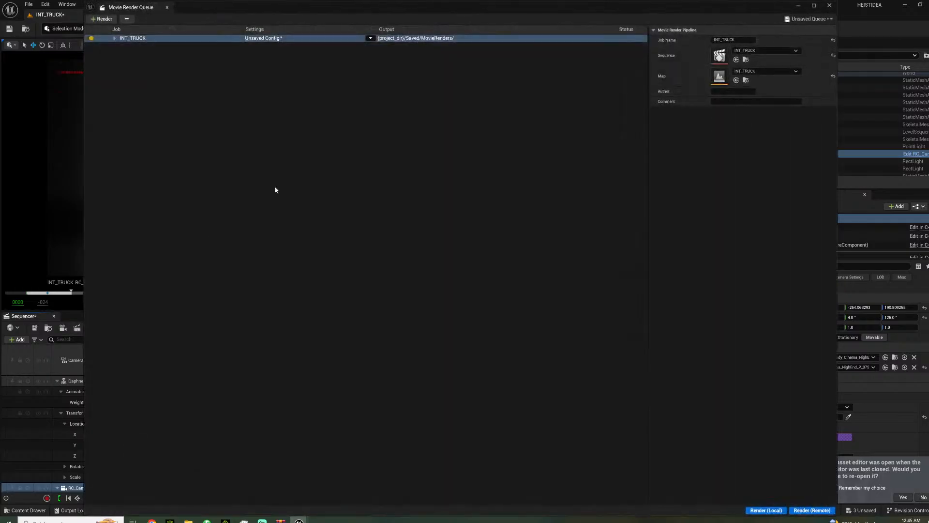
click(370, 38)
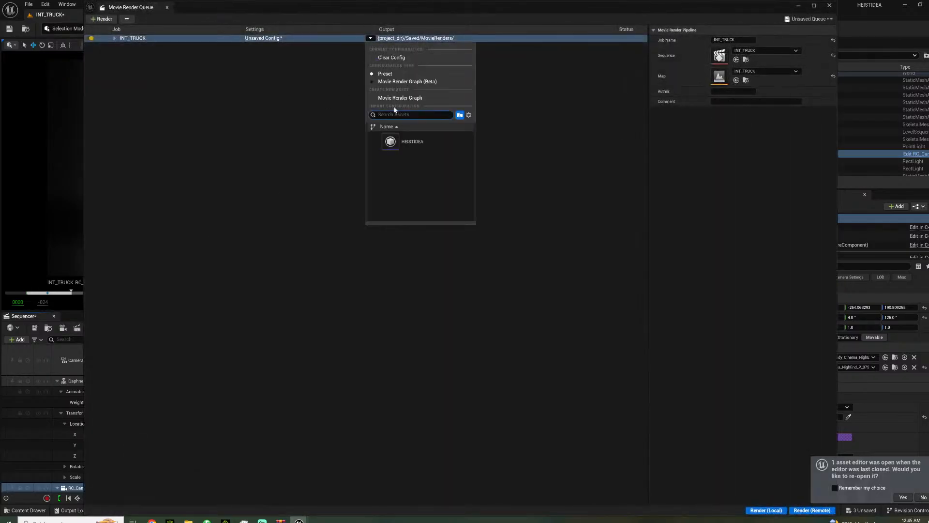
click(405, 140)
click(258, 38)
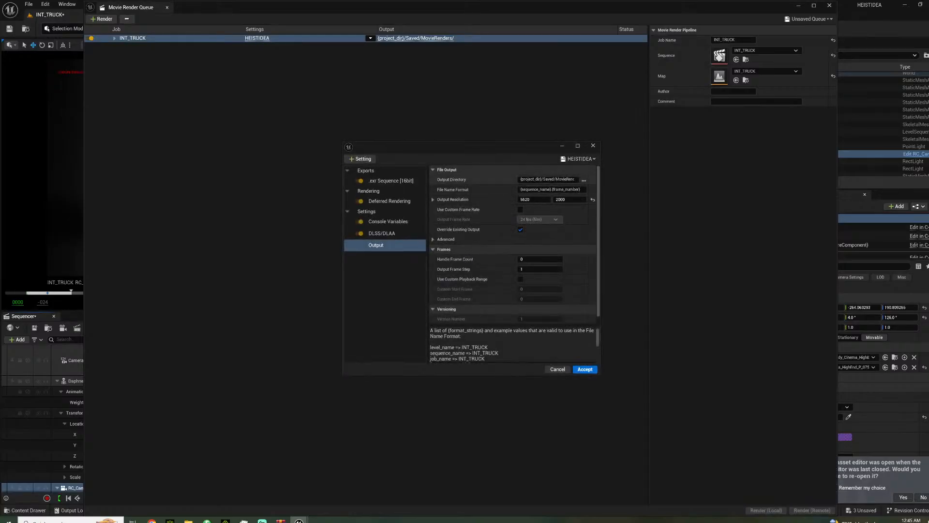
- Set the render output to a new TRUCK/DAPHNE folder inside HEIST/RENDERS, with DAPHNE and the frame number as the file name format
click(584, 180)
click(458, 158)
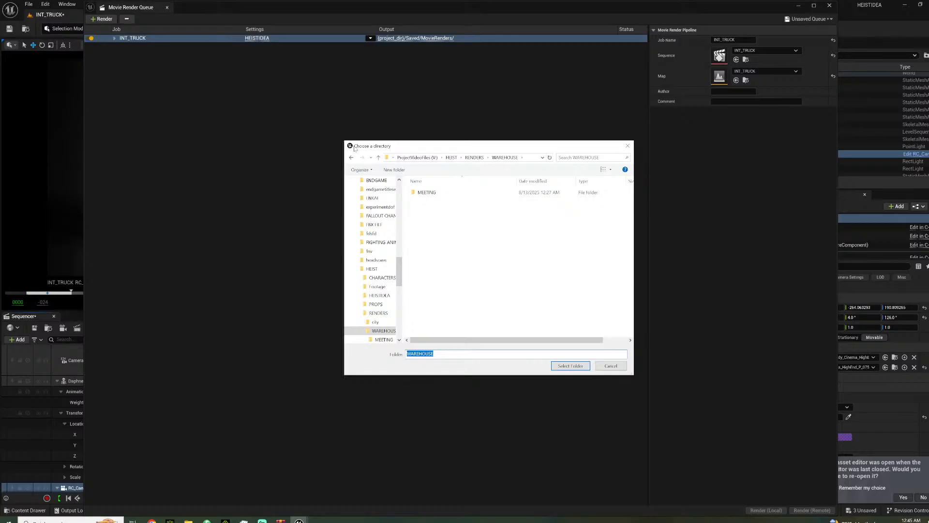
click(485, 158)
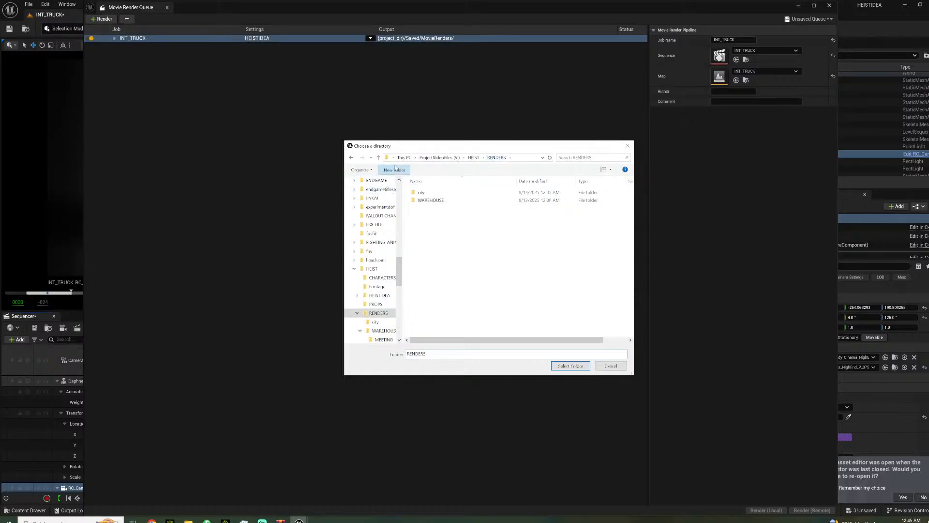
click(395, 169)
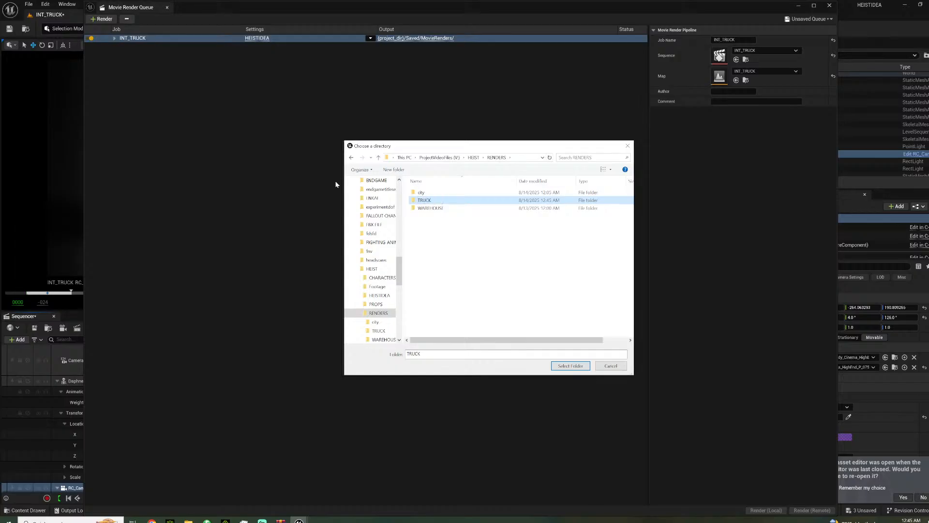
key(Return)
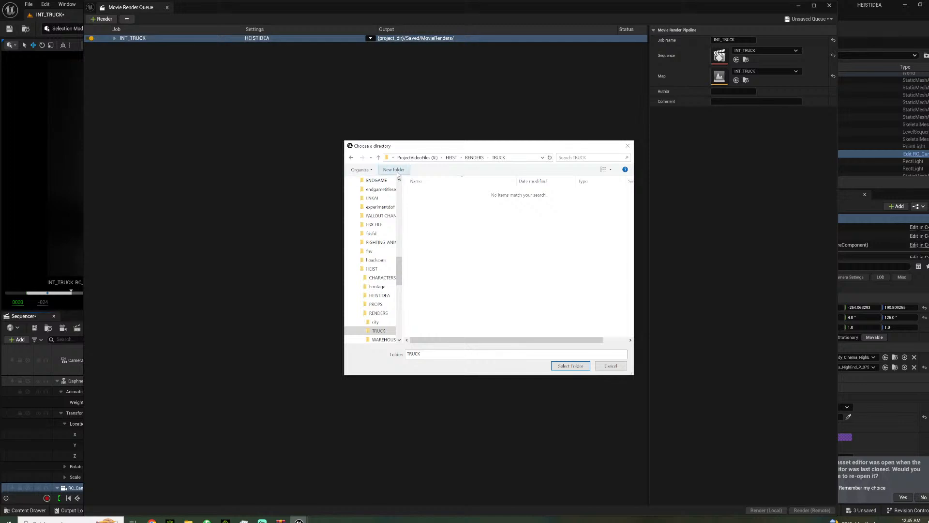
click(396, 170)
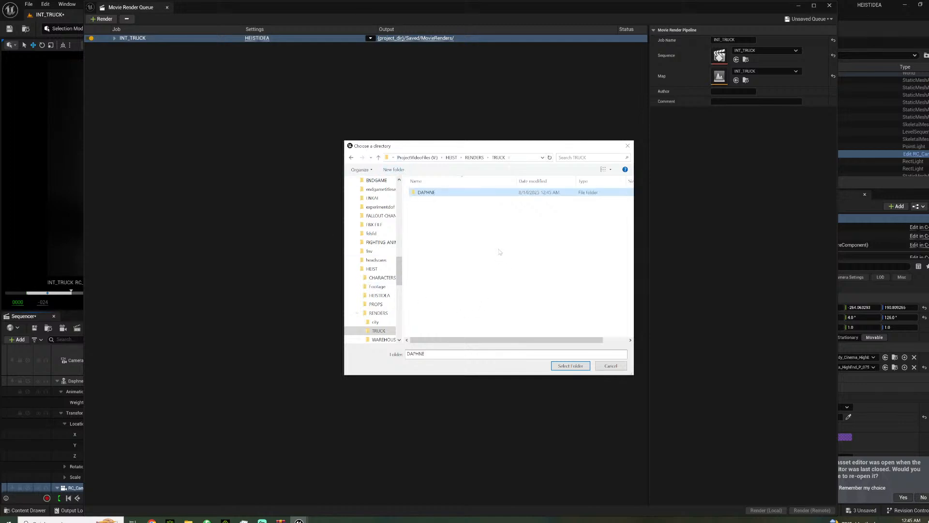
click(574, 368)
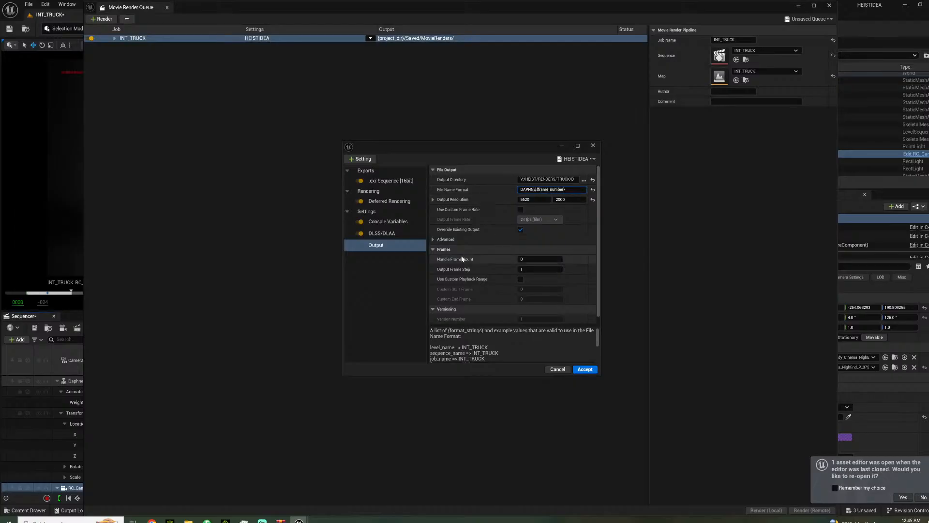
click(586, 369)
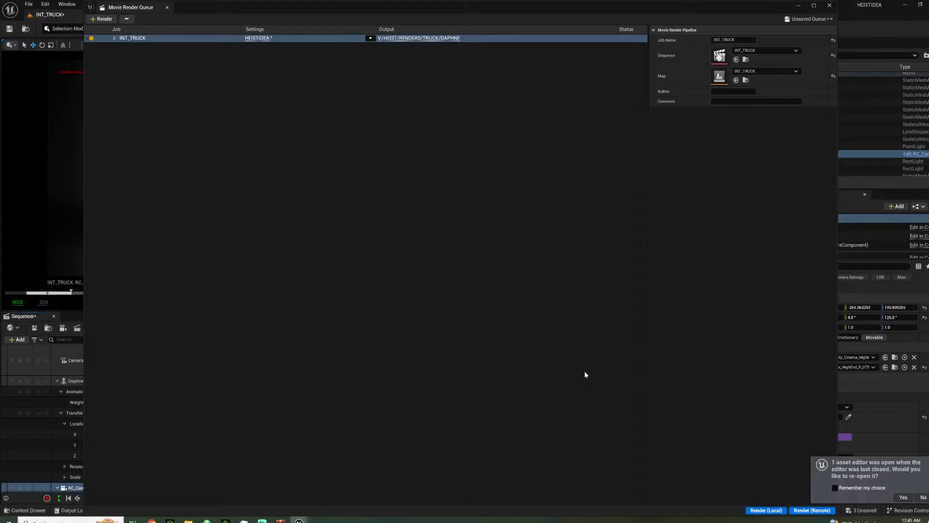
- Start a local render of the INT_TRUCK job, stop it partway and close the render queue
click(765, 511)
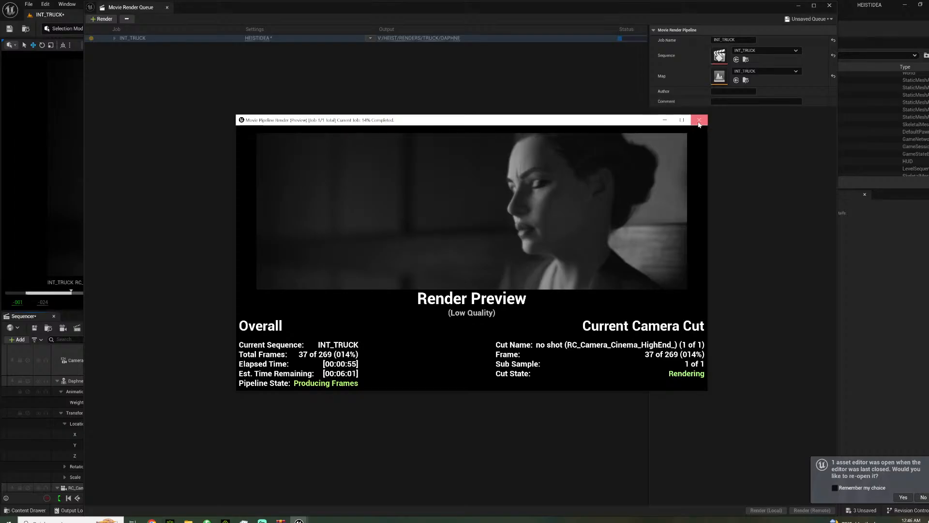
click(699, 122)
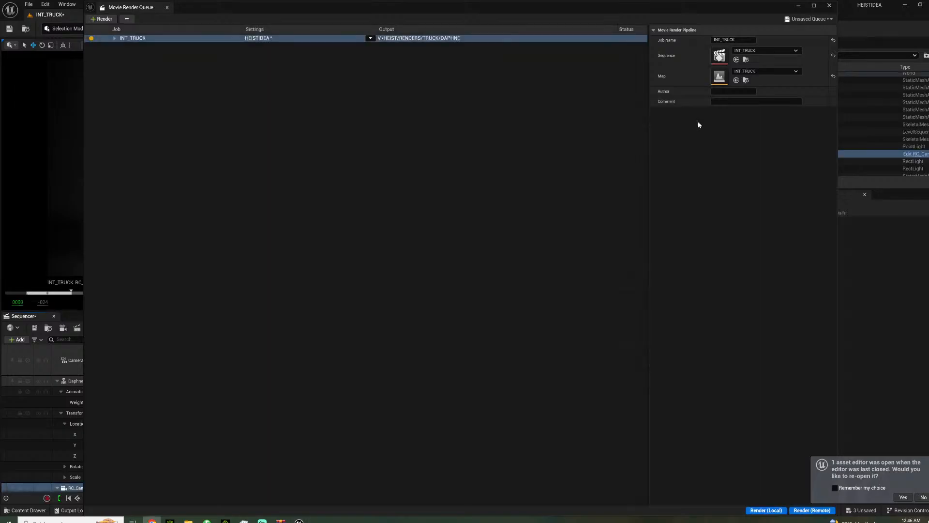
click(830, 6)
- Show the debug focus plane and key the camera's manual focus distance at the start of the shot, frame 0
scroll(255, 438, down, 5)
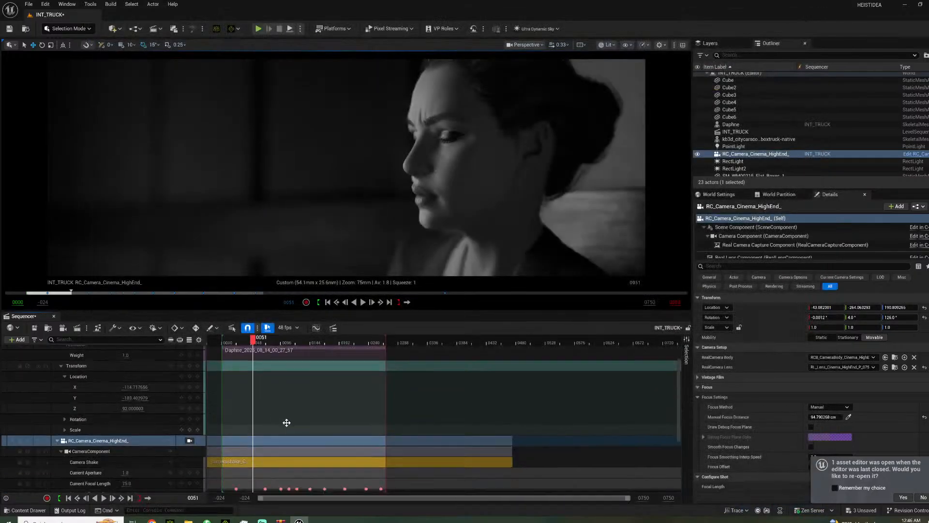
click(224, 342)
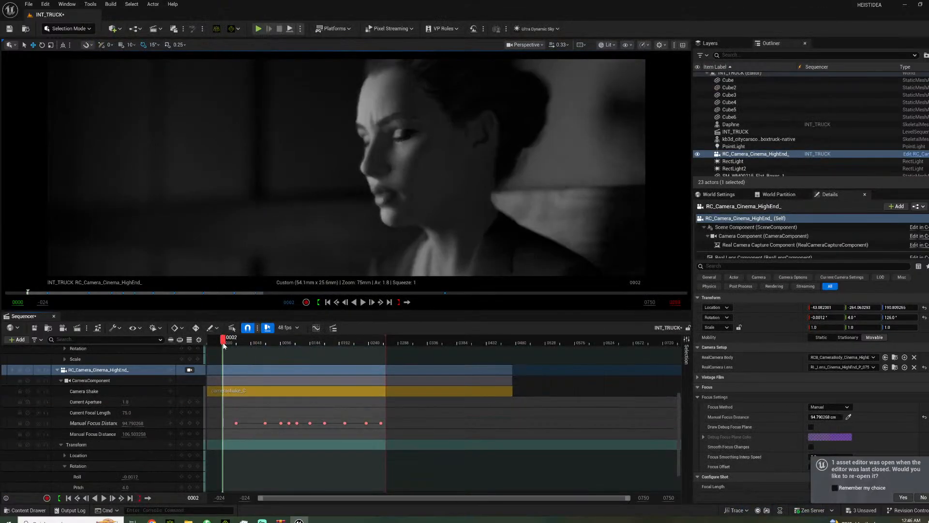
click(811, 427)
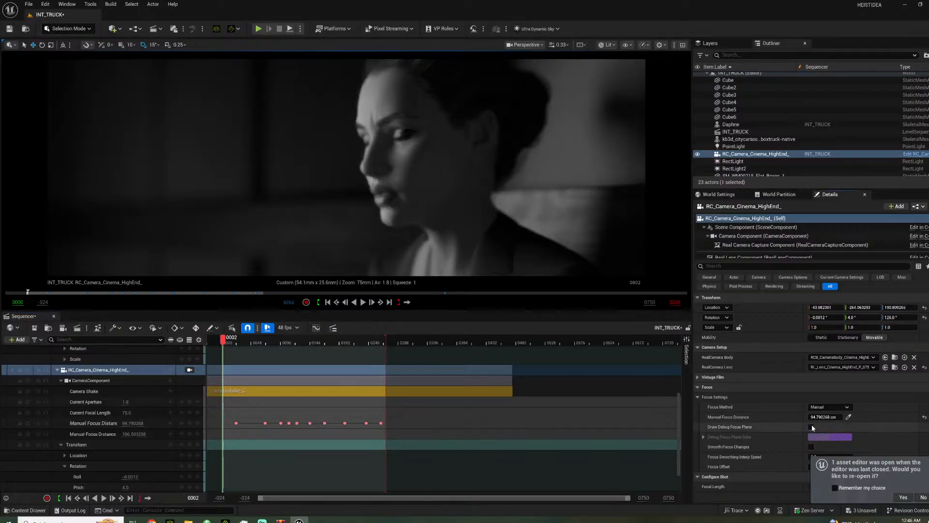
drag(823, 417, 846, 417)
click(925, 416)
drag(223, 423, 221, 423)
- Try a manual focus distance of about 92.8 cm at frame 42
drag(222, 348, 248, 341)
drag(822, 417, 807, 417)
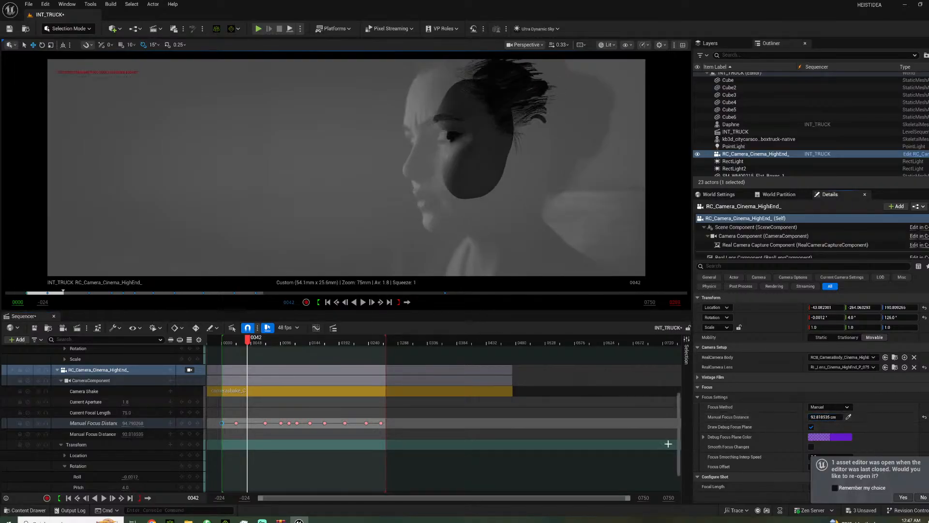
click(313, 460)
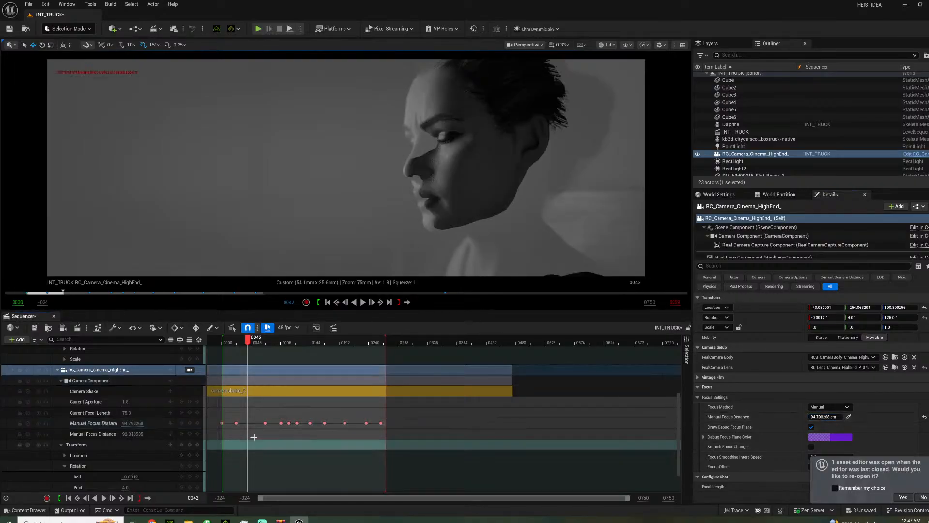
- Key the manual focus distance at about 94.1 cm at frame 40, and hide the debug focus plane
click(182, 424)
click(182, 424)
click(198, 423)
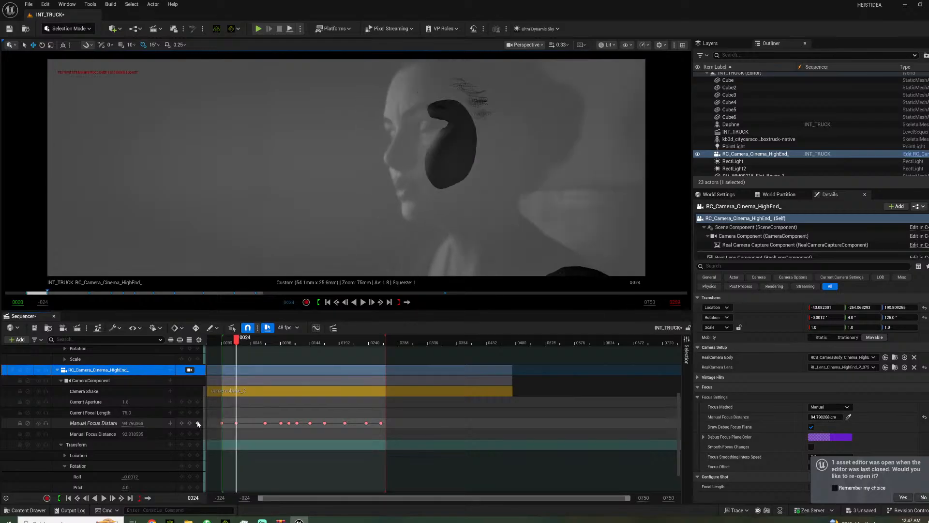
click(245, 341)
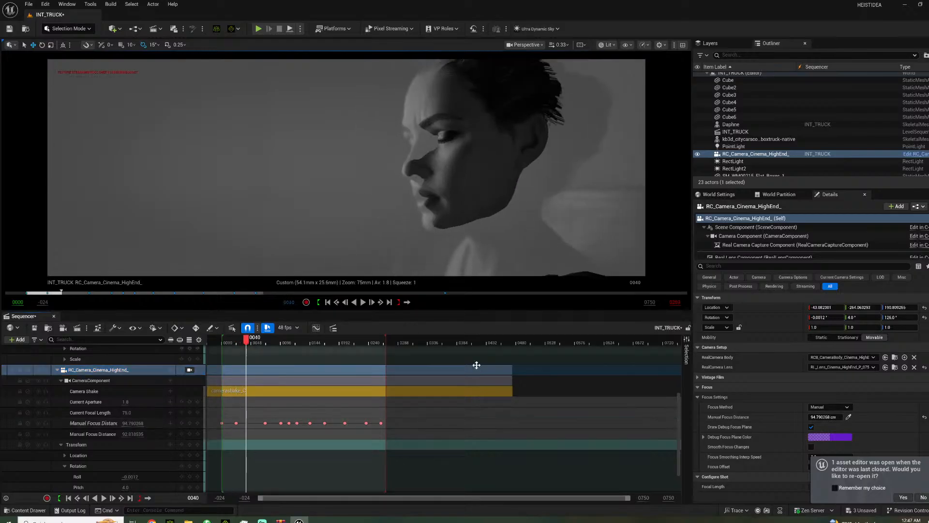
drag(826, 416, 817, 416)
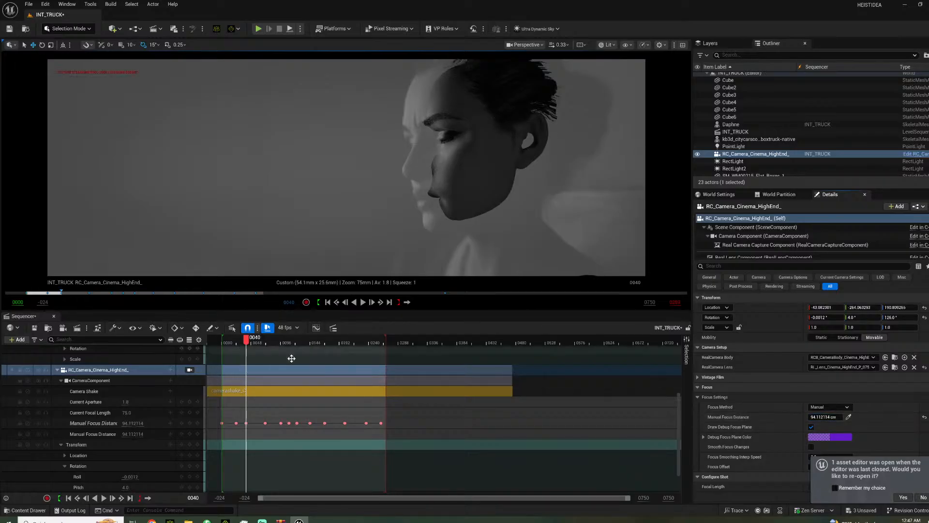
click(811, 426)
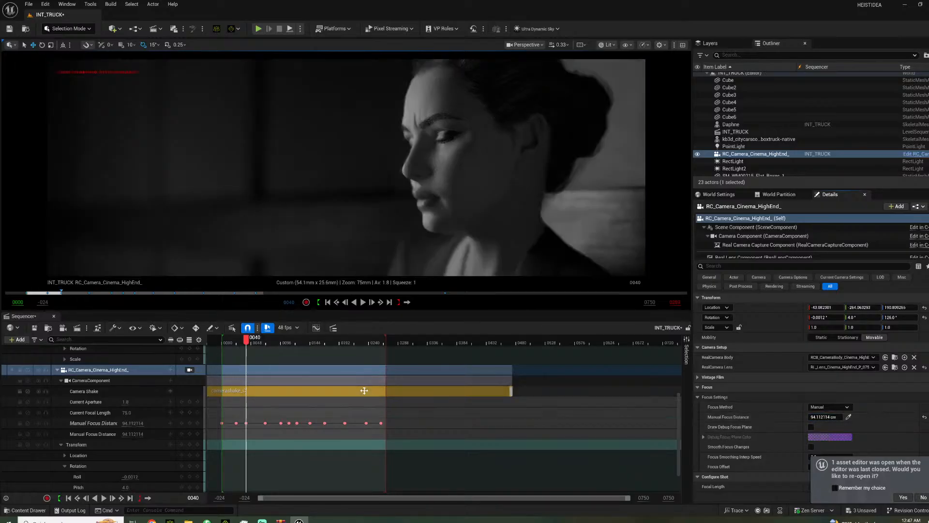
- Play back the opening focus pull and start a local render of the INT_TRUCK job in the Movie Render Queue
click(232, 342)
key(space)
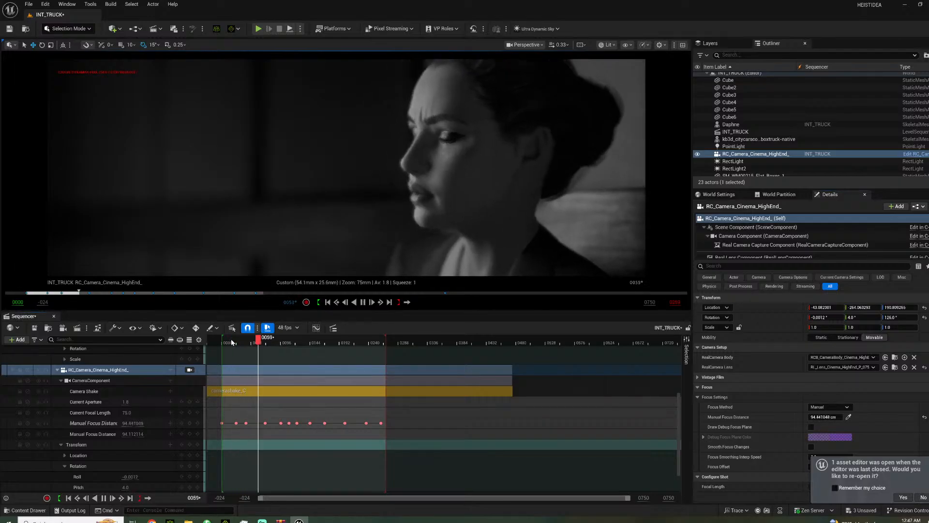
key(space)
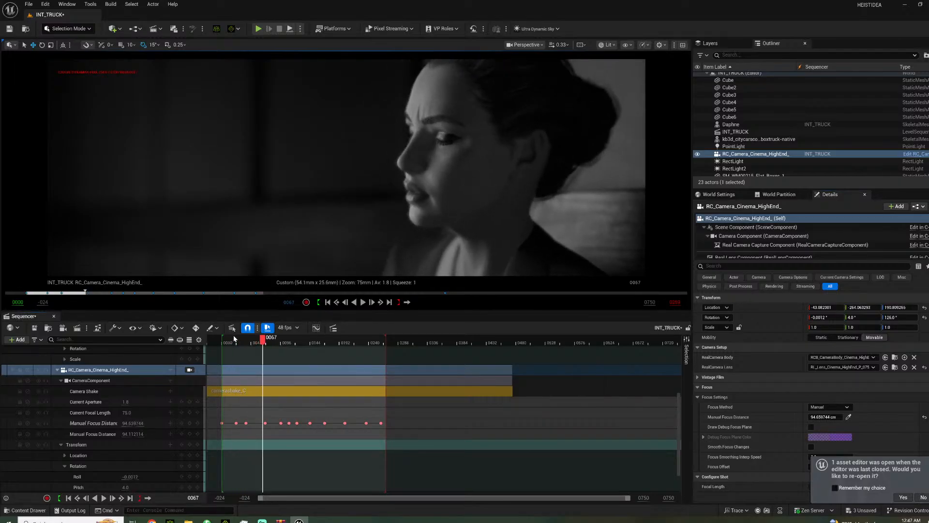
click(77, 329)
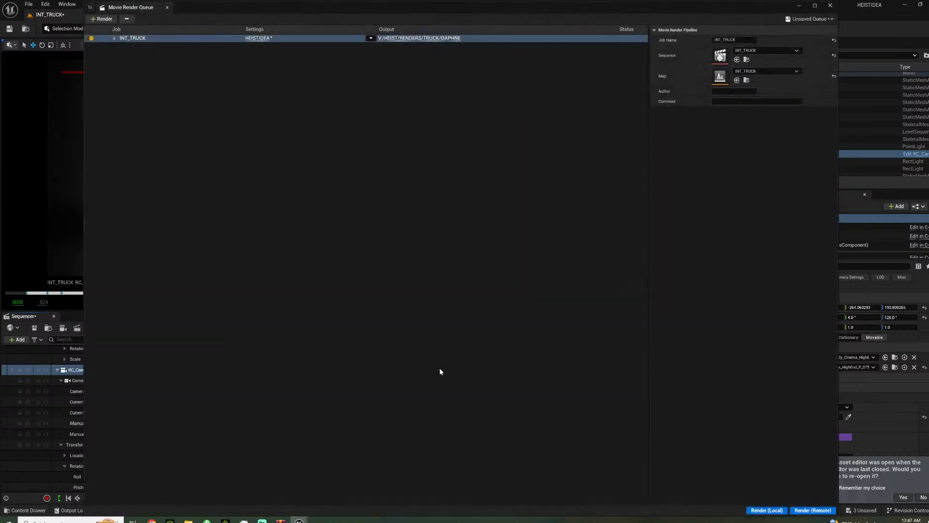
click(761, 511)
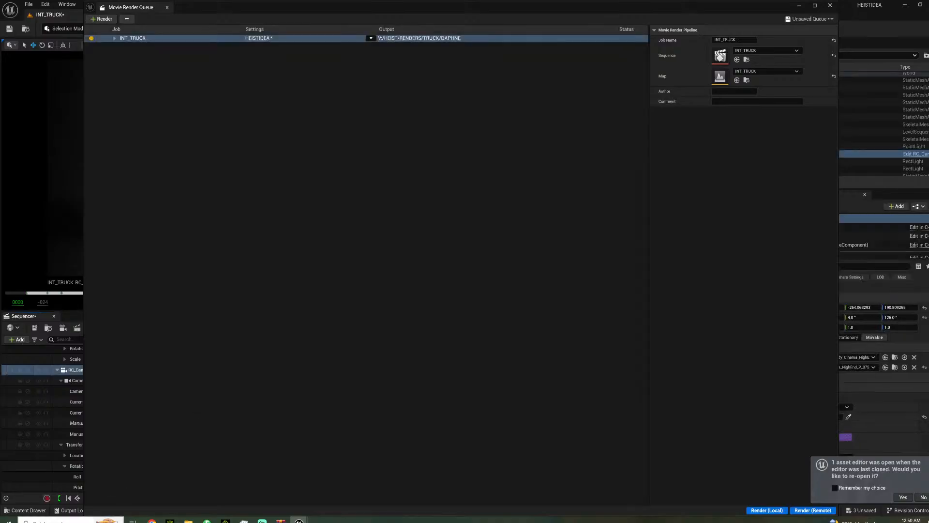
- Switch to Adobe Premiere Pro 2025 and open the most recent Untitled project
click(9, 520)
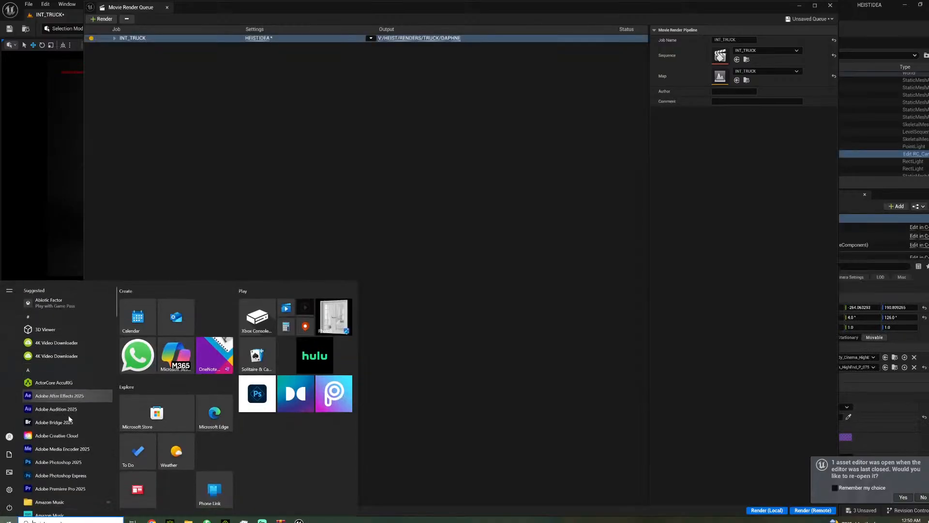
click(64, 478)
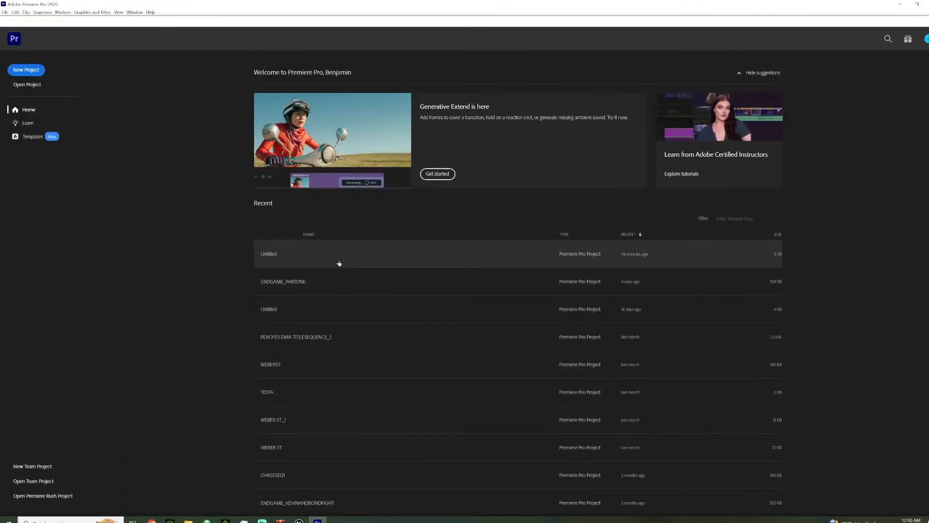
click(339, 261)
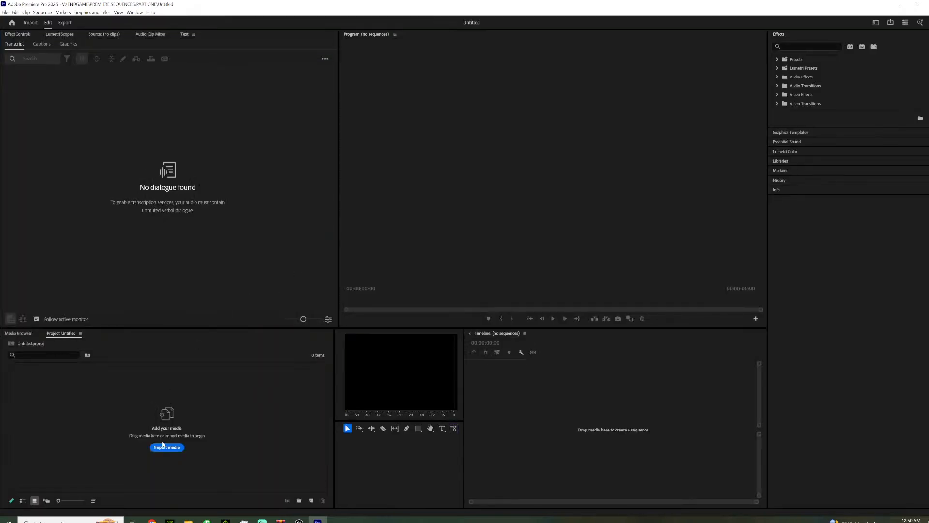
- Import the MEETING EXR image sequence starting at MEETING.0000 from the WAREHOUSE renders and create a timeline sequence from it
click(165, 447)
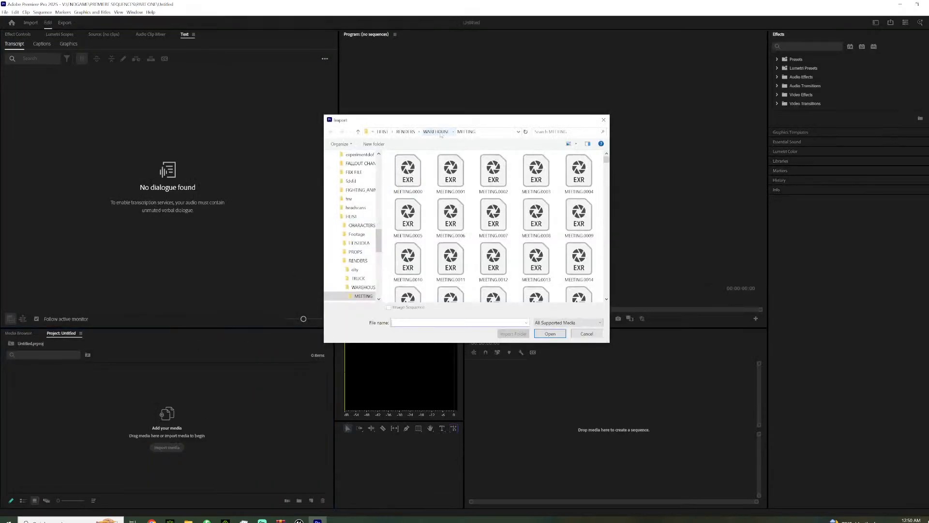
click(408, 172)
click(550, 334)
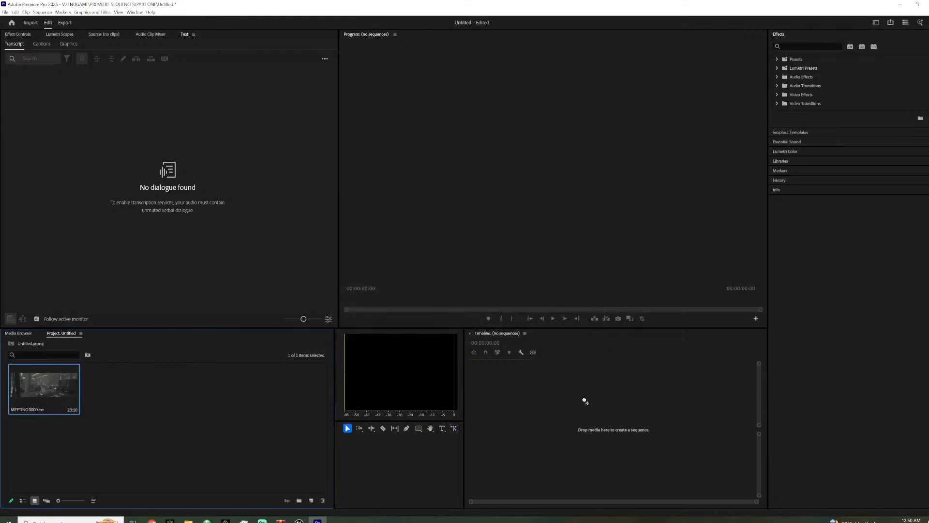
drag(585, 399, 585, 399)
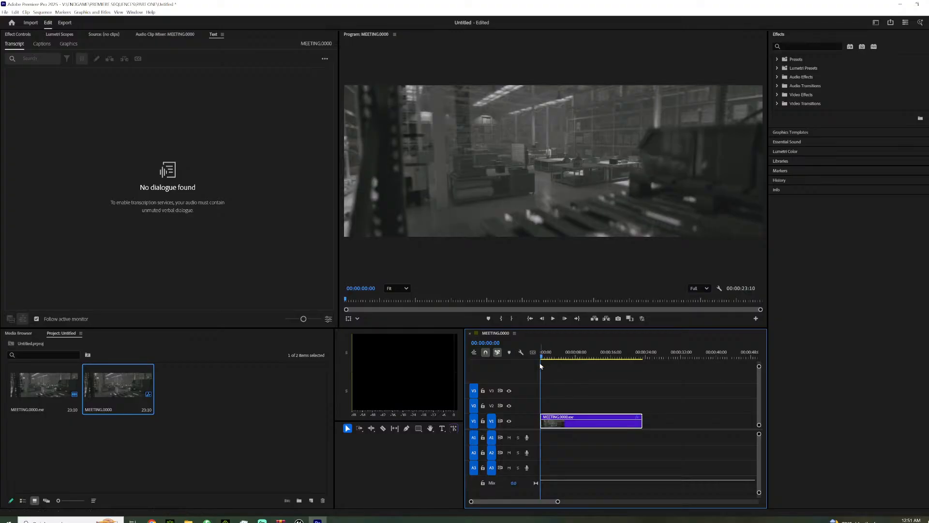
- Import the DAPHNE EXR image sequence from the RENDERS/TRUCK/DAPHNE folder into the project
click(239, 374)
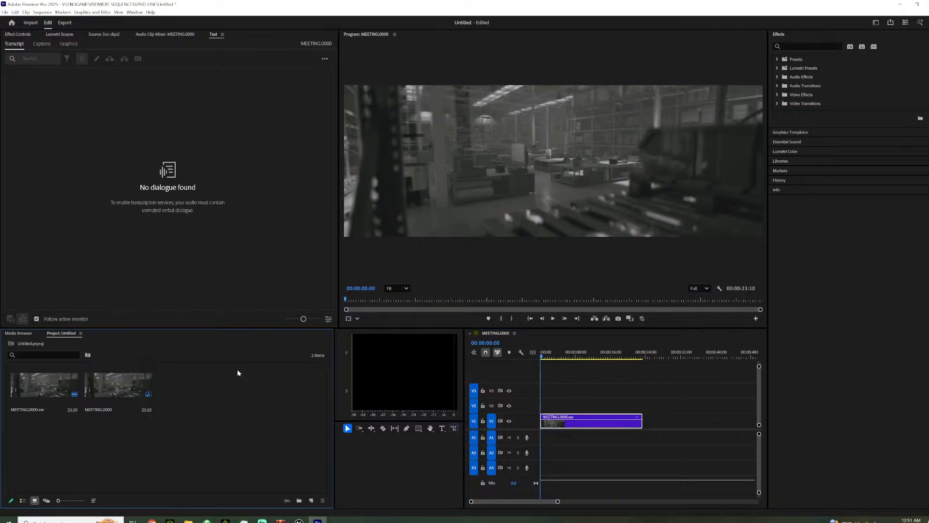
right_click(228, 389)
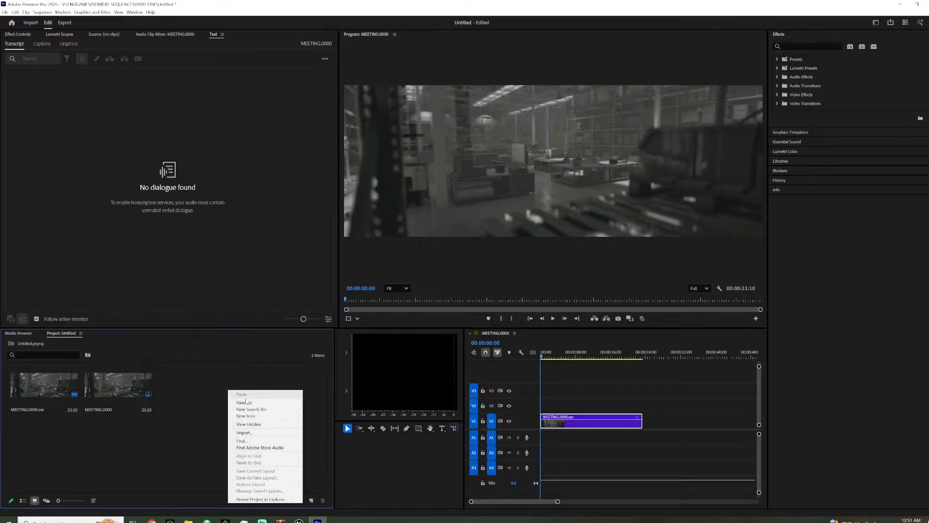
click(256, 431)
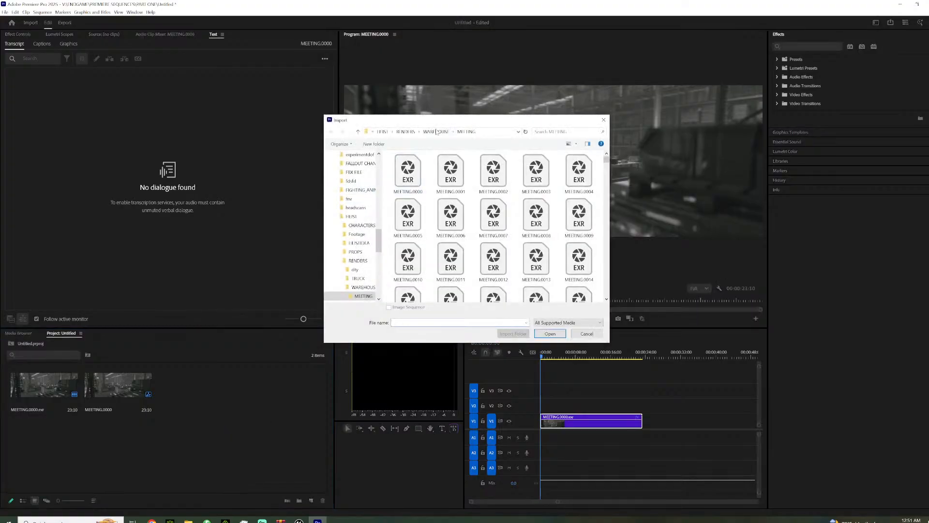
click(437, 131)
click(410, 131)
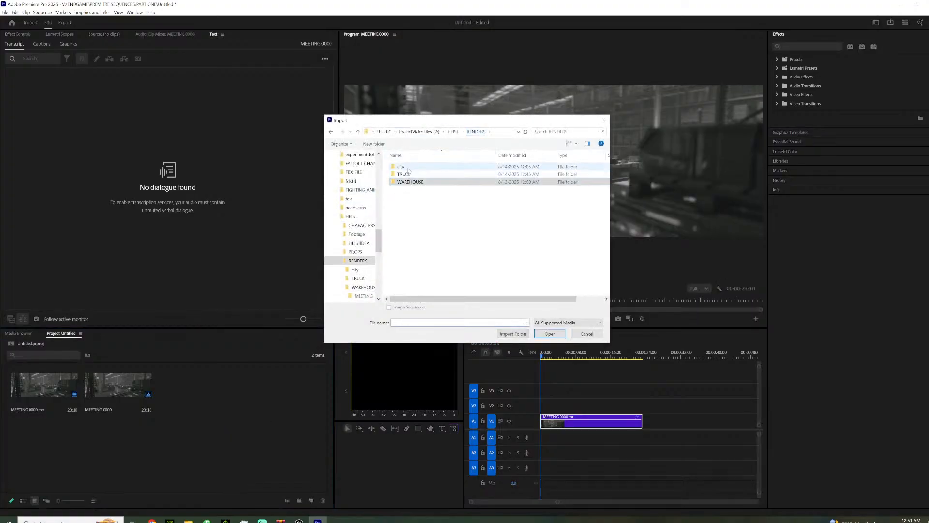
double_click(404, 174)
double_click(402, 167)
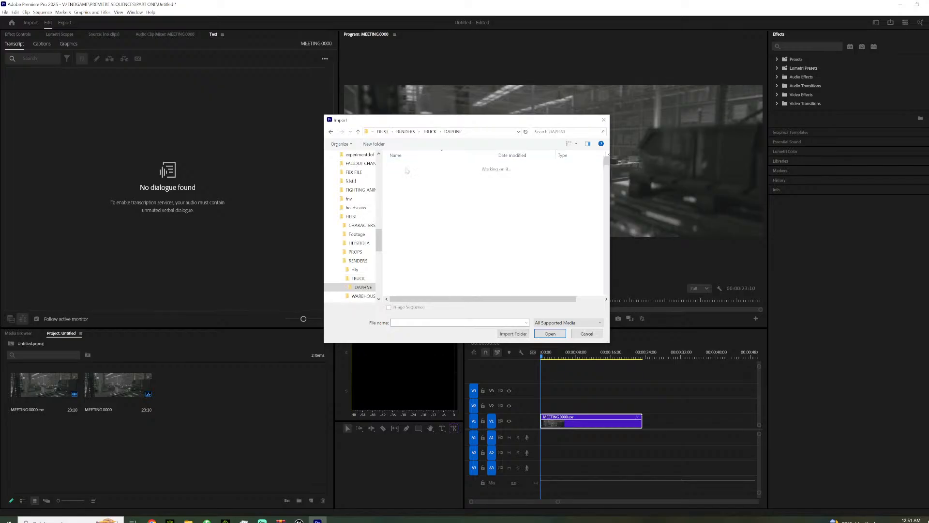
click(404, 173)
click(550, 334)
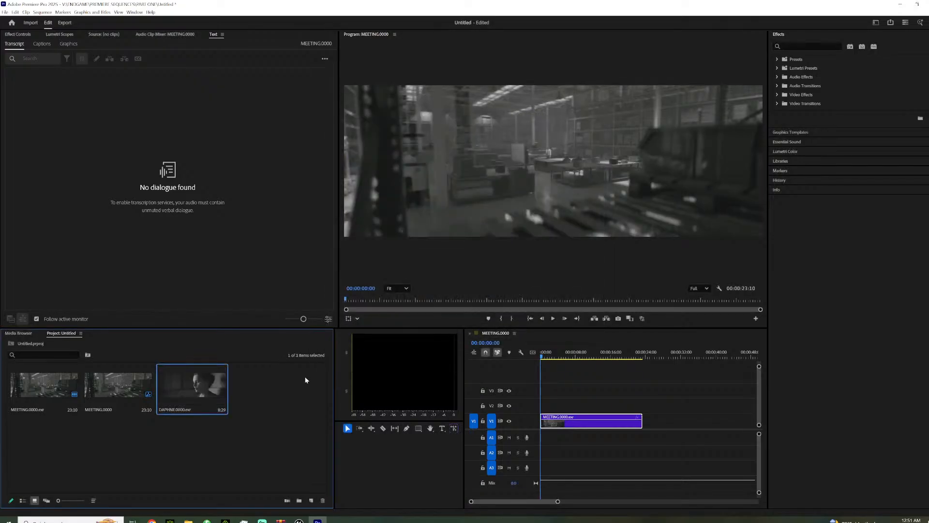
- Place the DAPHNE clip on V1 at about 00:00:26:15, leaving a gap behind the MEETING clip, and scrub through it
drag(221, 392, 661, 420)
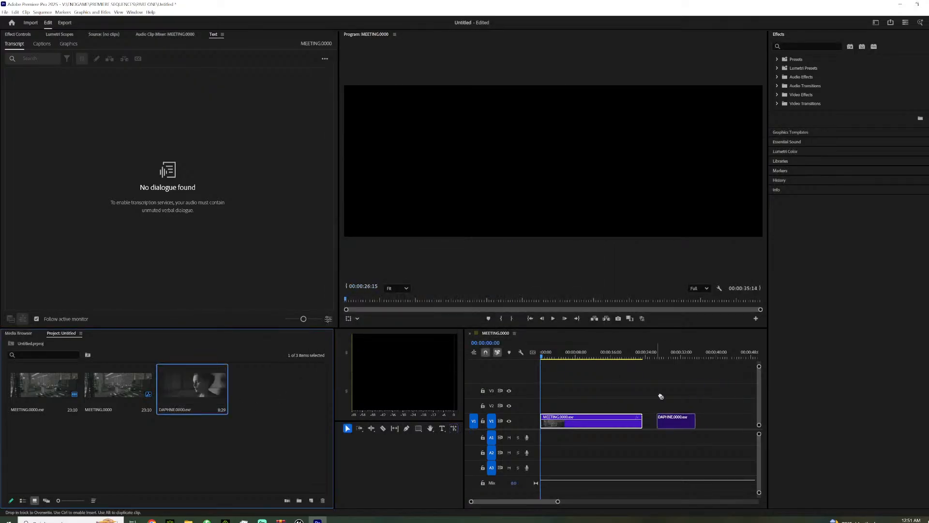
click(671, 352)
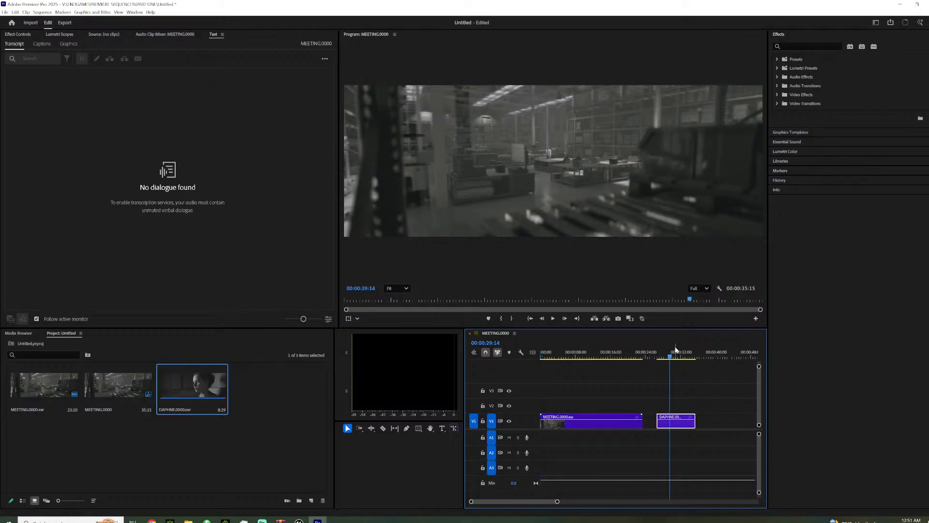
click(675, 348)
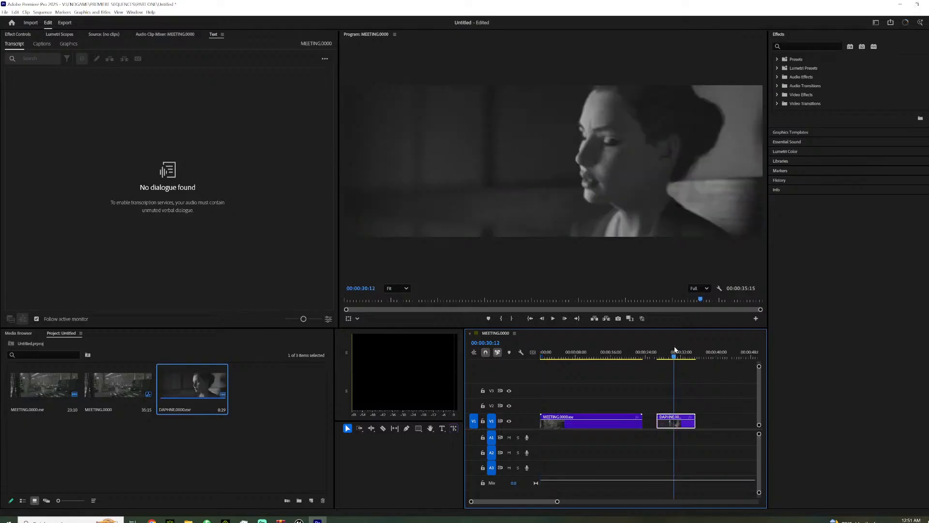
click(670, 351)
drag(670, 352, 687, 349)
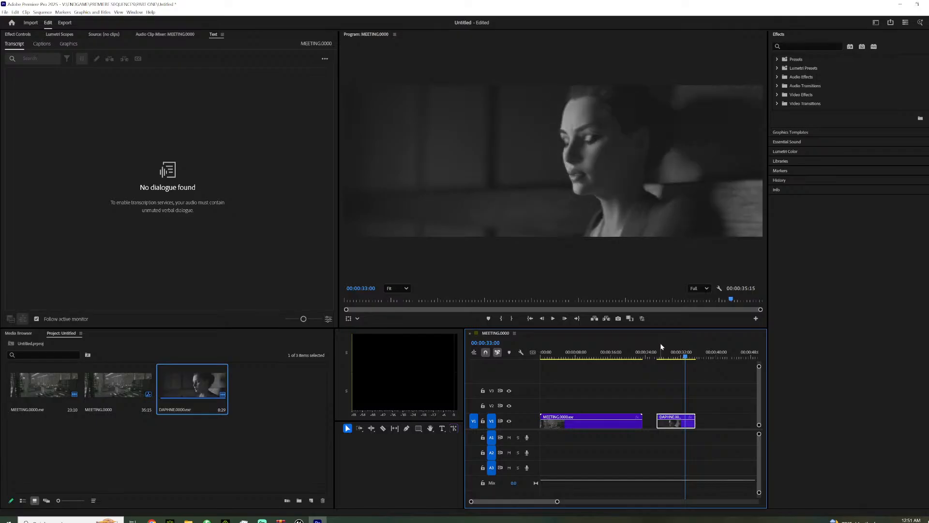
click(663, 350)
drag(664, 351, 675, 350)
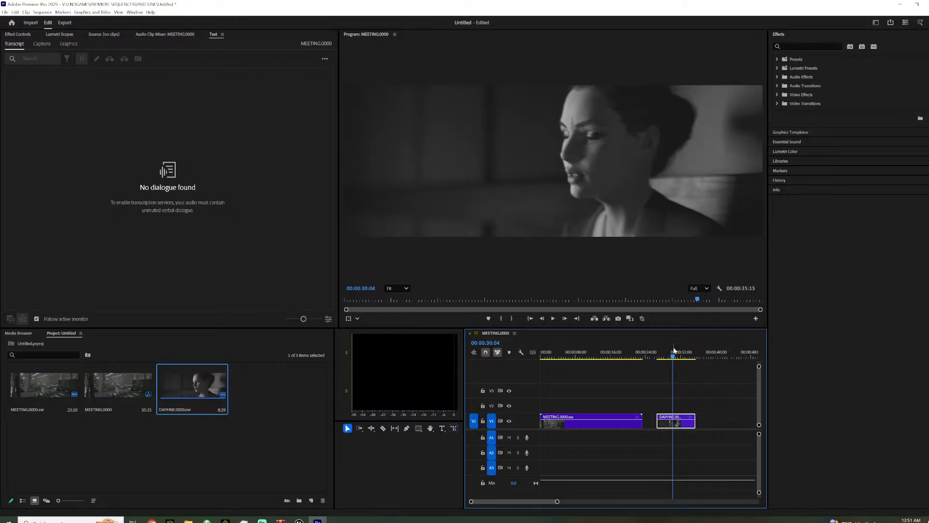
- Apply the Lumetri creative look "Trainspotting (1996) - Standard" to the DAPHNE clip
click(784, 151)
click(816, 145)
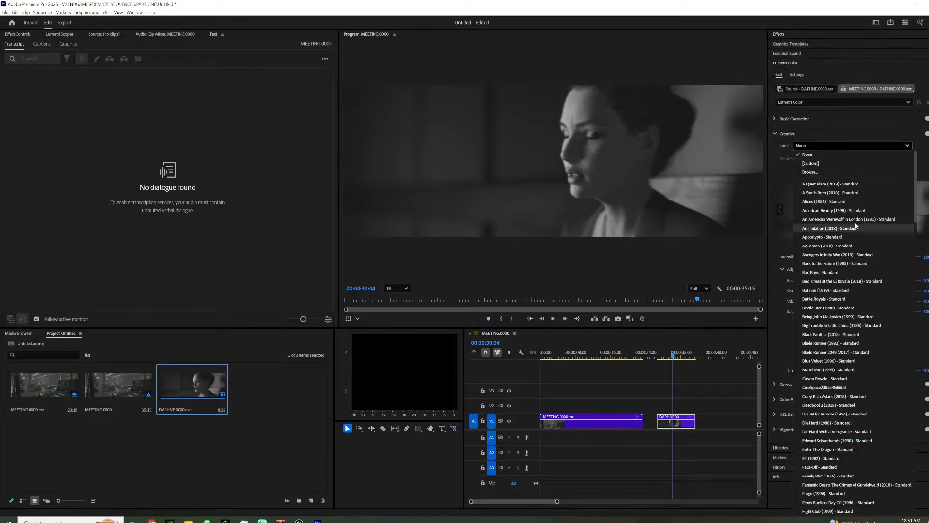
drag(916, 179, 886, 473)
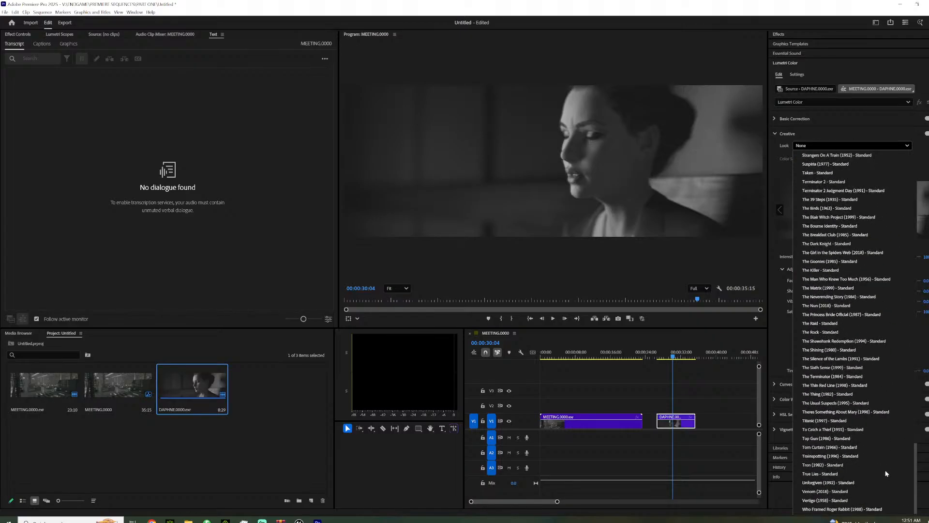
click(824, 457)
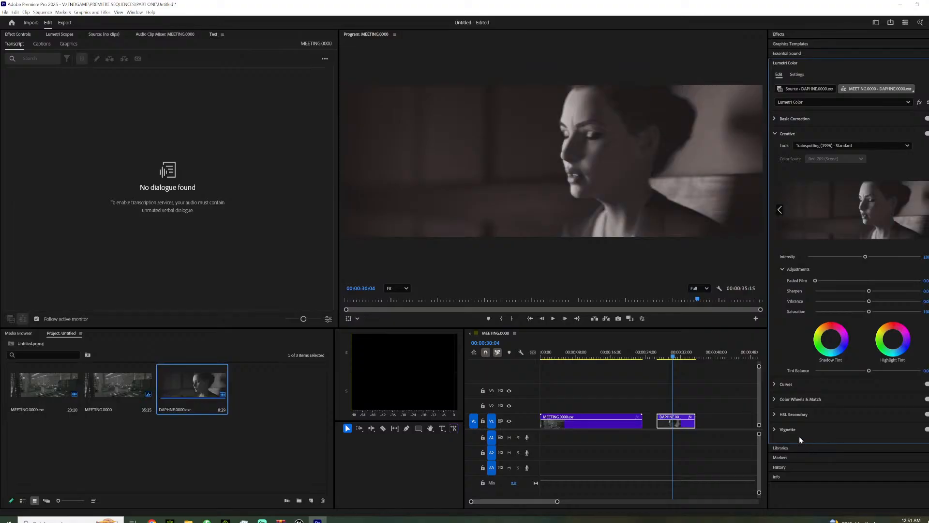
- Give the MEETING clip the "Trainspotting (1996) - Standard" Lumetri creative look
click(621, 356)
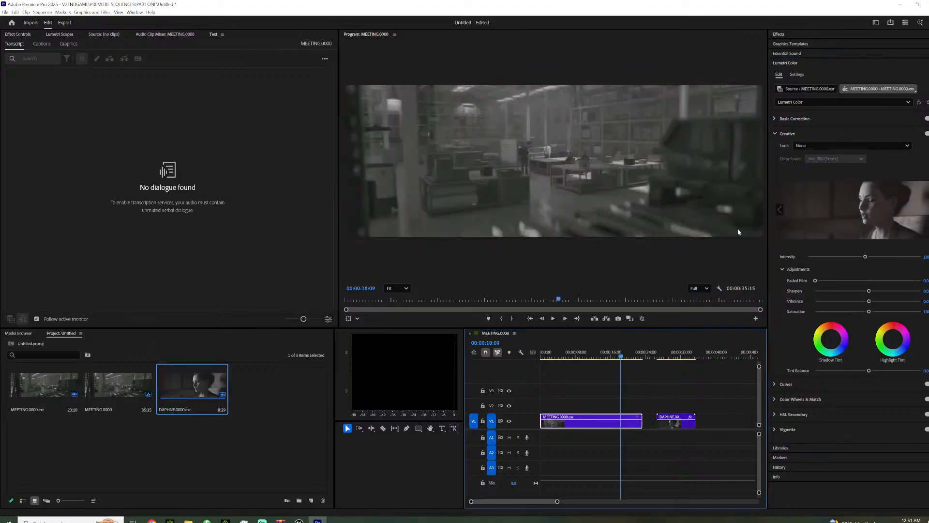
click(822, 144)
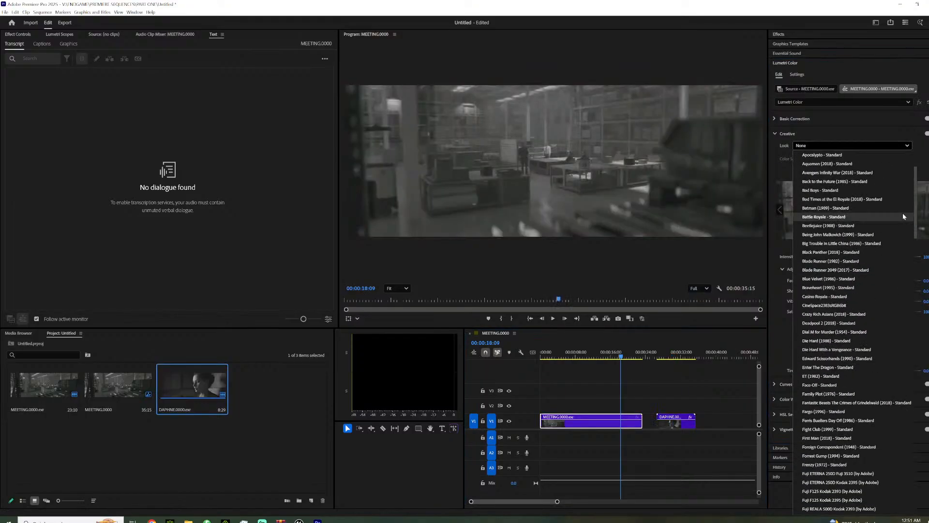
scroll(893, 460, down, 20)
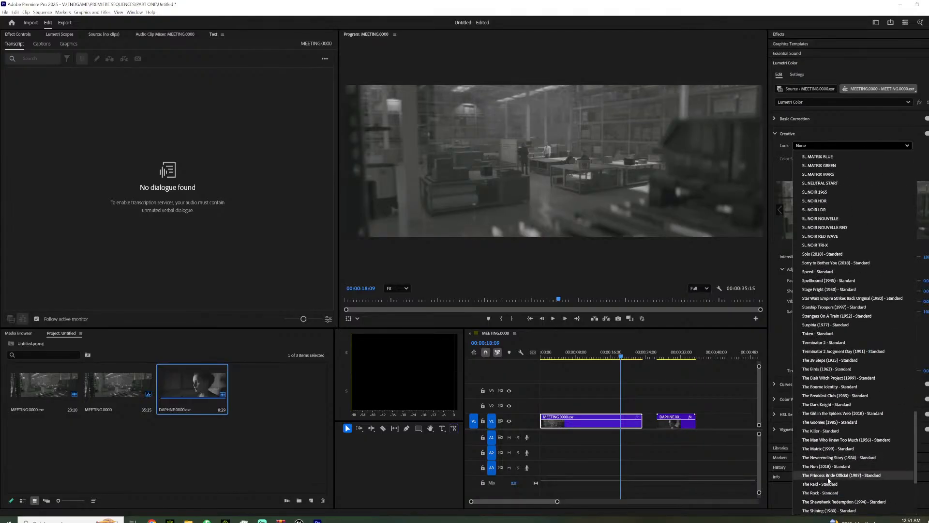
scroll(828, 484, down, 4)
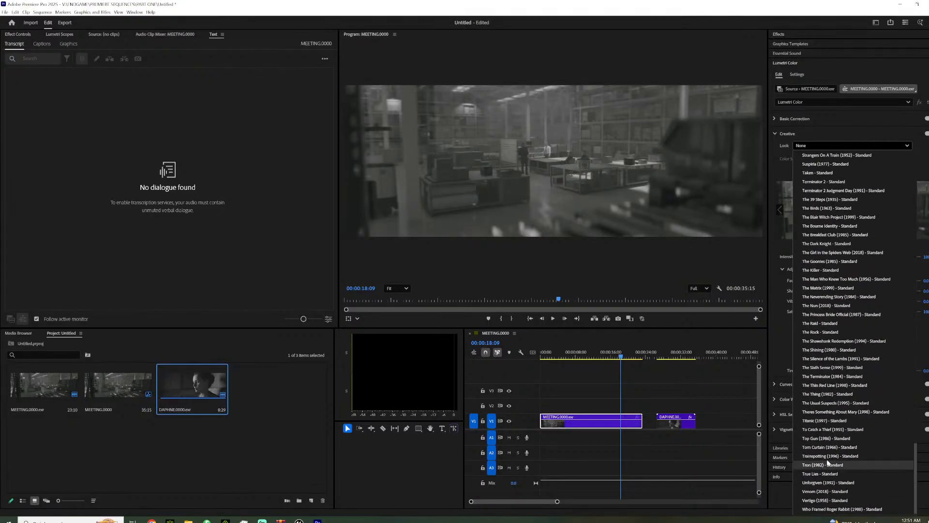
click(825, 460)
- Scrub through the DAPHNE and MEETING clips to compare the graded look and check the focus
click(674, 354)
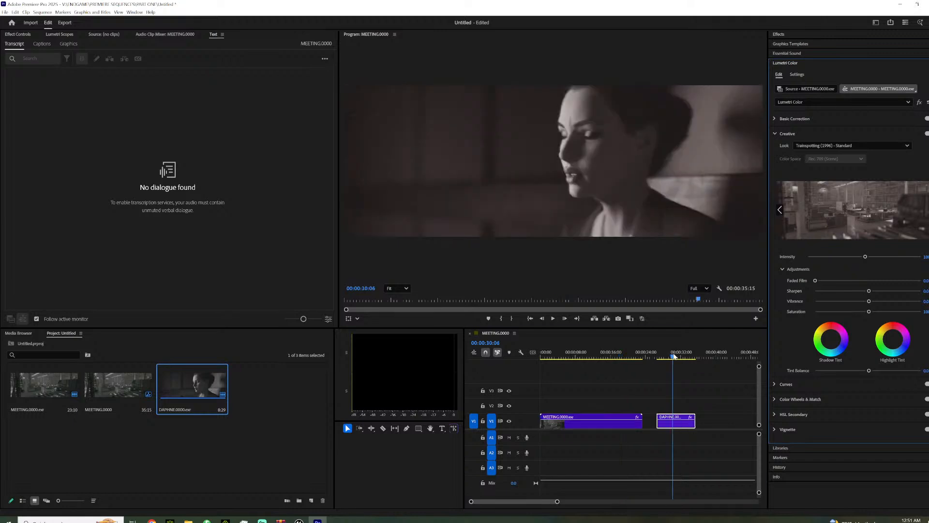
click(678, 354)
click(684, 353)
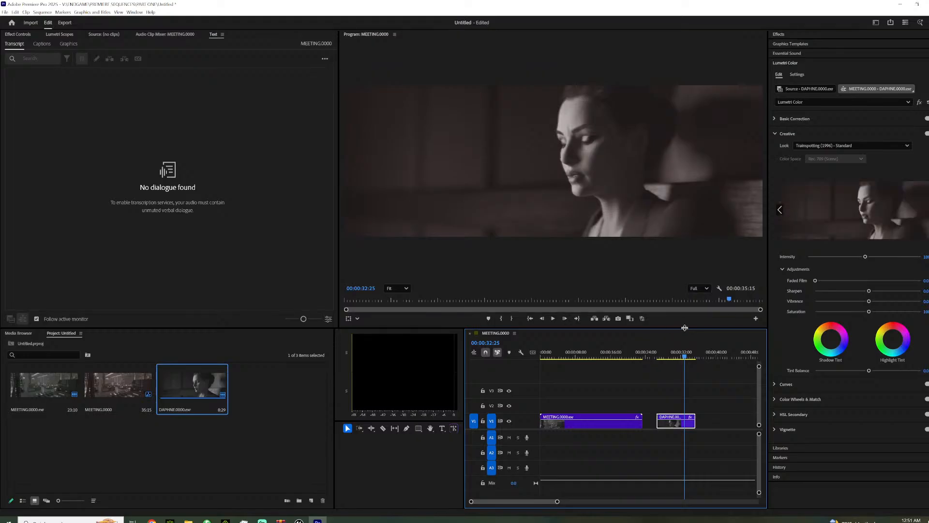
click(586, 354)
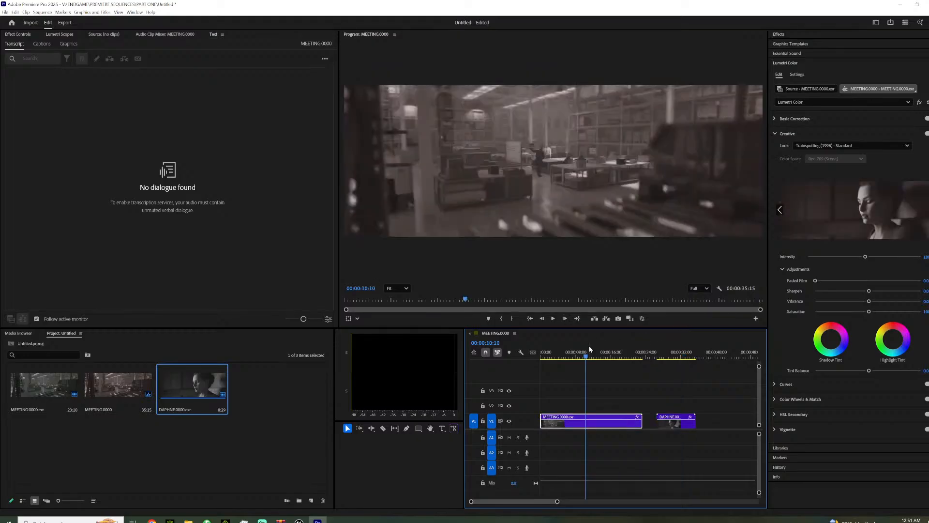
click(680, 353)
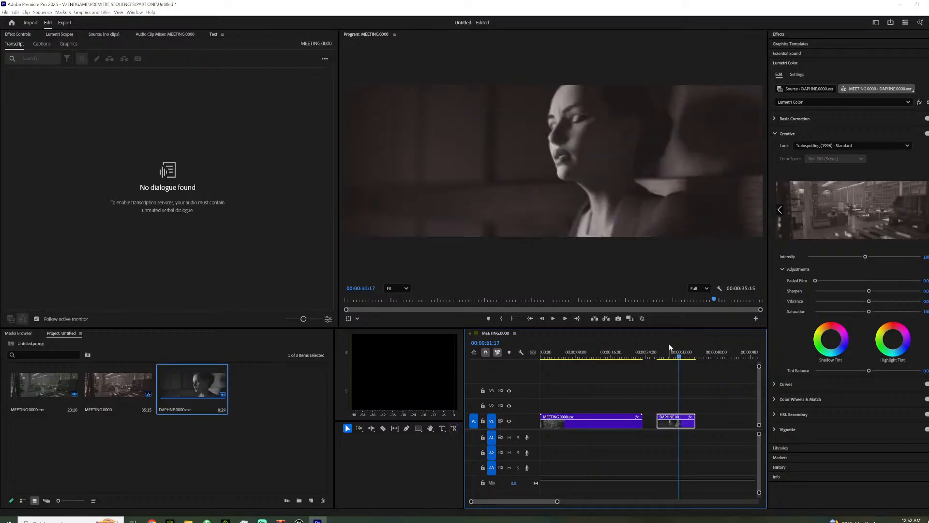
mouse_move(665, 344)
mouse_down()
mouse_move(687, 341)
mouse_move(670, 341)
mouse_up()
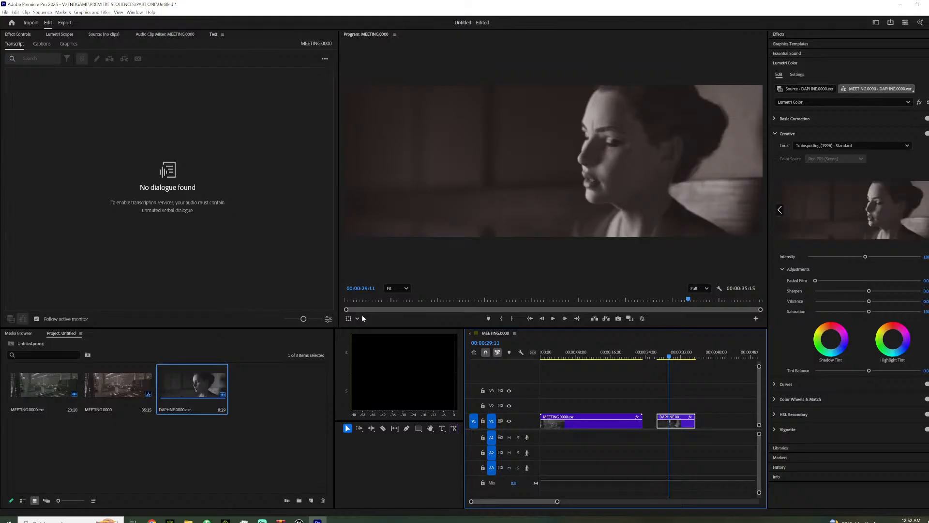
- Switch back to the Unreal Editor and close the Movie Render Queue window
mouse_move(306, 515)
click(339, 491)
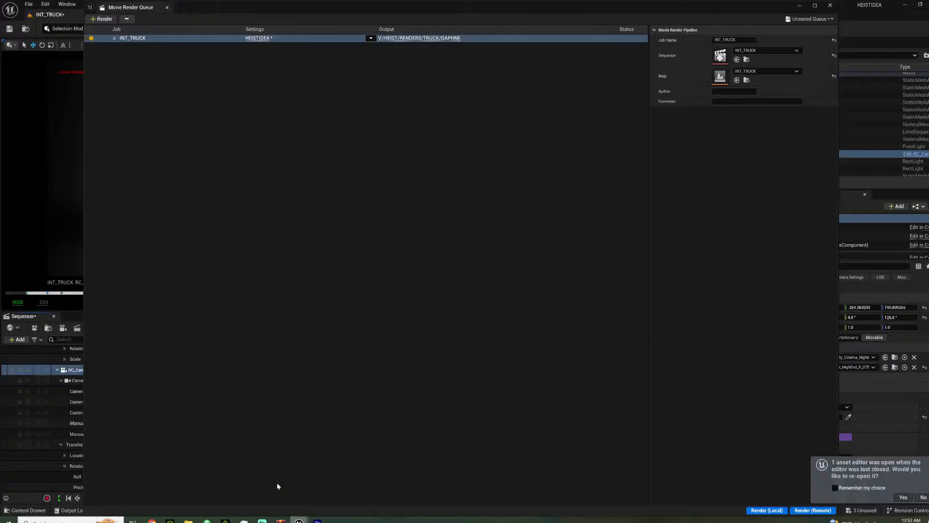
click(830, 7)
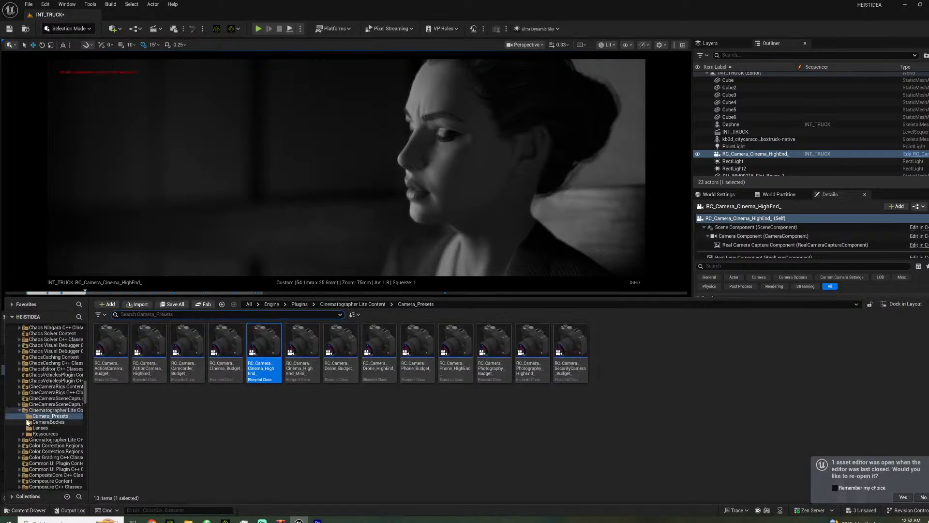
- Switch to Premiere Pro and set the MEETING clip's Lumetri creative look to None
click(318, 521)
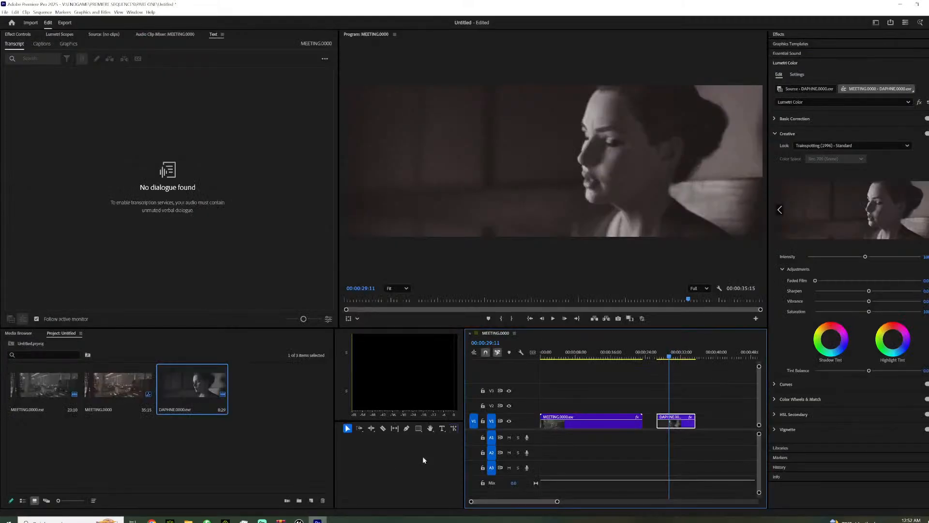
click(602, 353)
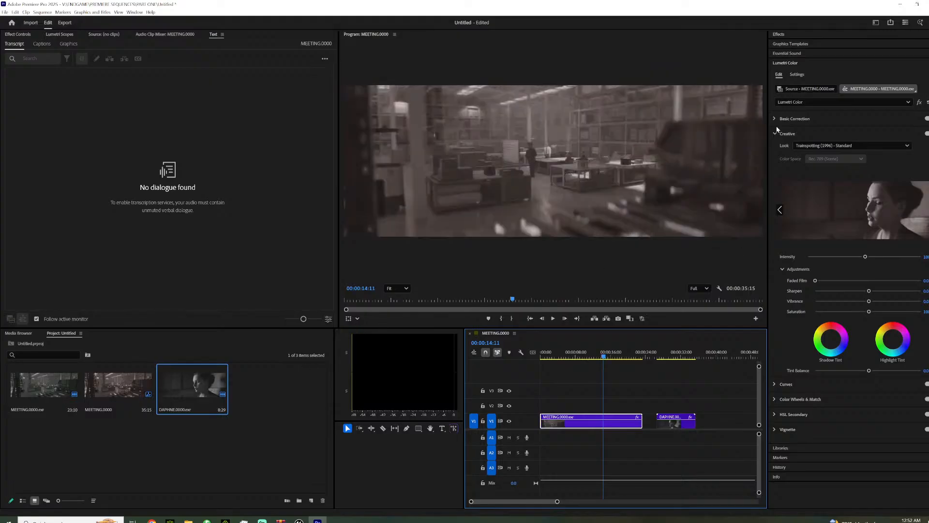
click(852, 146)
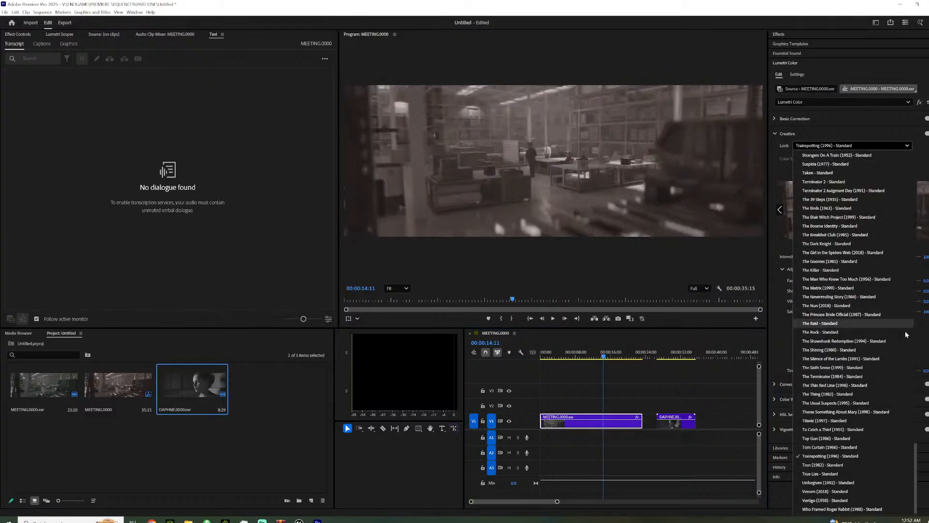
drag(915, 447, 891, 150)
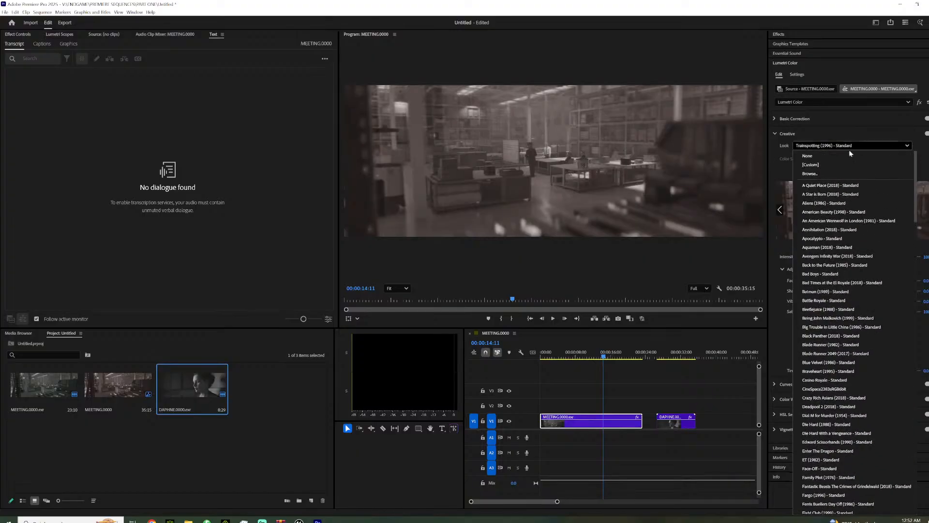
click(818, 157)
- Set the DAPHNE clip's Lumetri creative look to None and scrub the clip to check the ungraded image
click(676, 422)
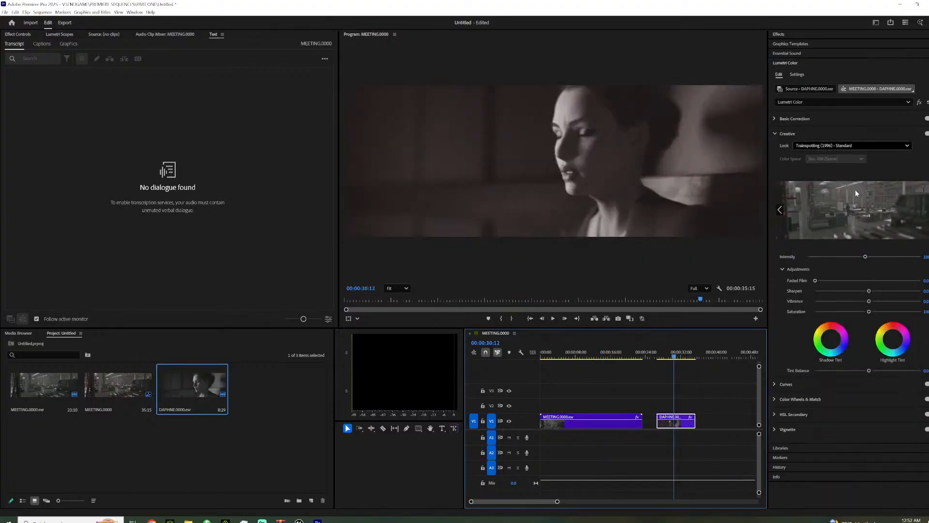
click(877, 146)
drag(915, 468, 924, 167)
click(823, 156)
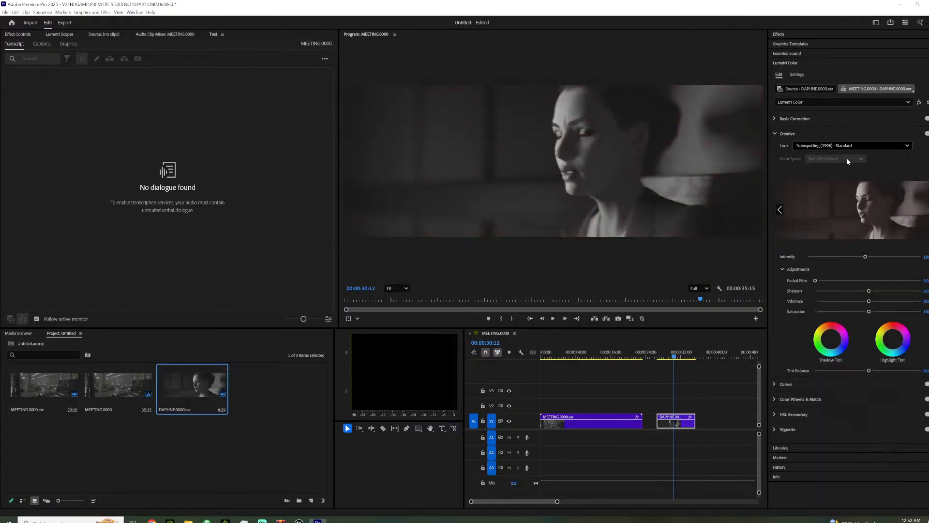
drag(677, 361, 674, 357)
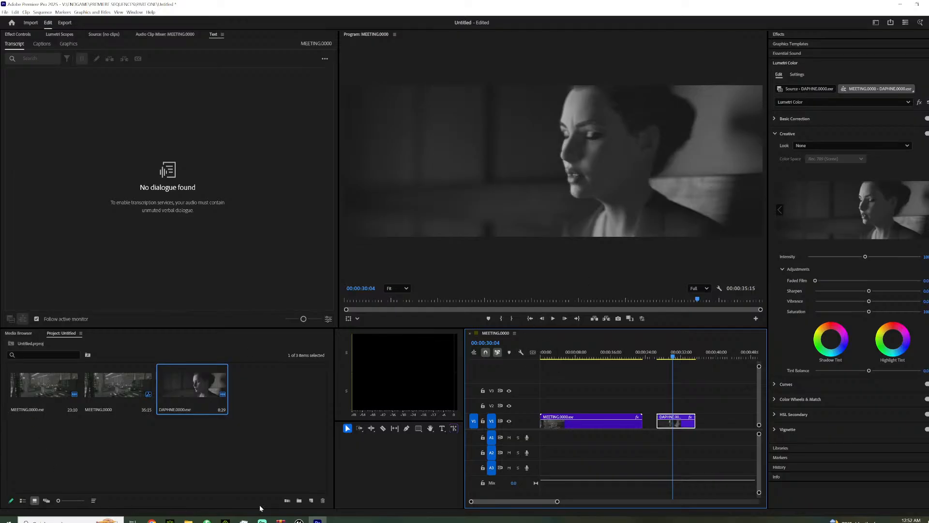
- Switch back to the Unreal Editor and browse to the project's SETS content folder, collapsing the Warehouse folder
key(alt+Tab)
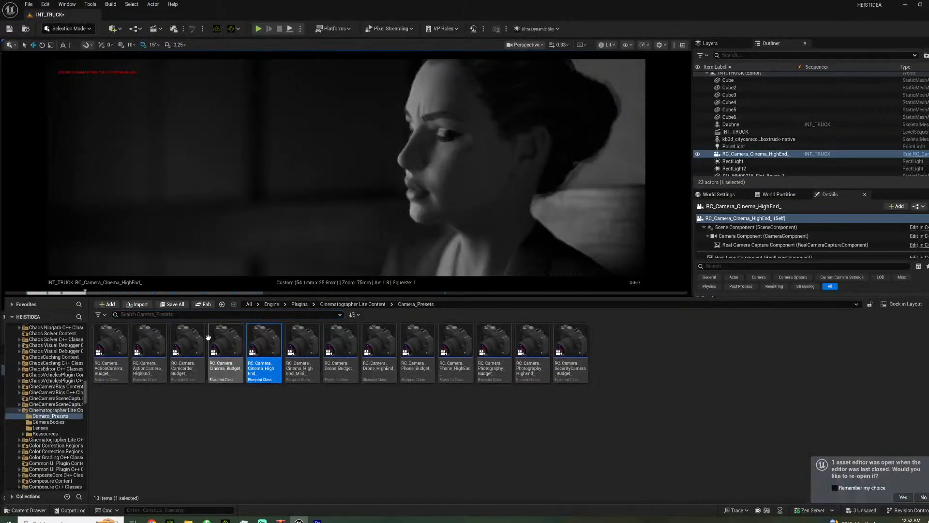
click(28, 510)
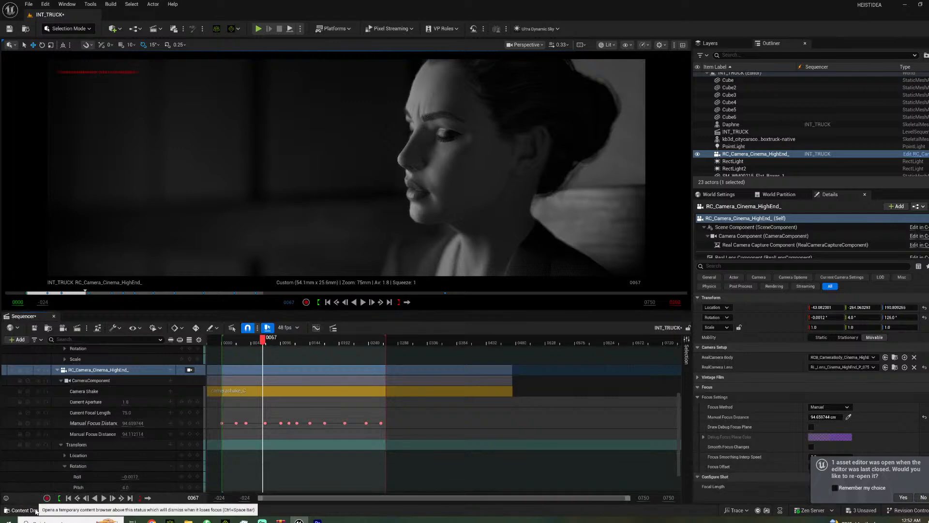
click(29, 510)
scroll(75, 400, up, 8)
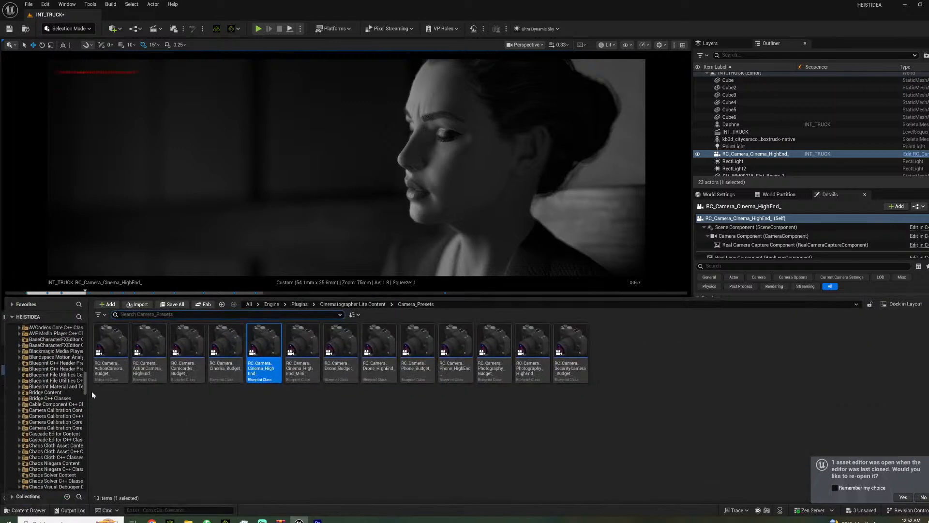
scroll(87, 390, down, 15)
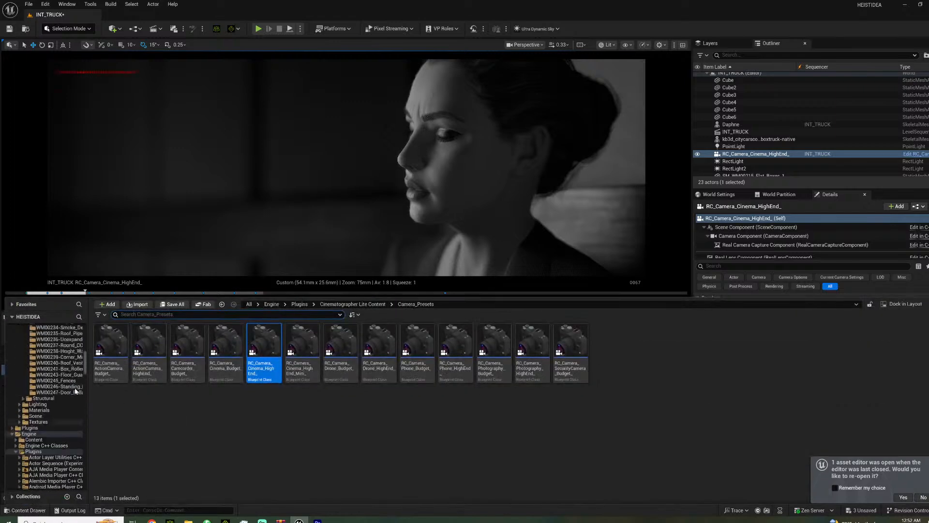
scroll(69, 401, up, 10)
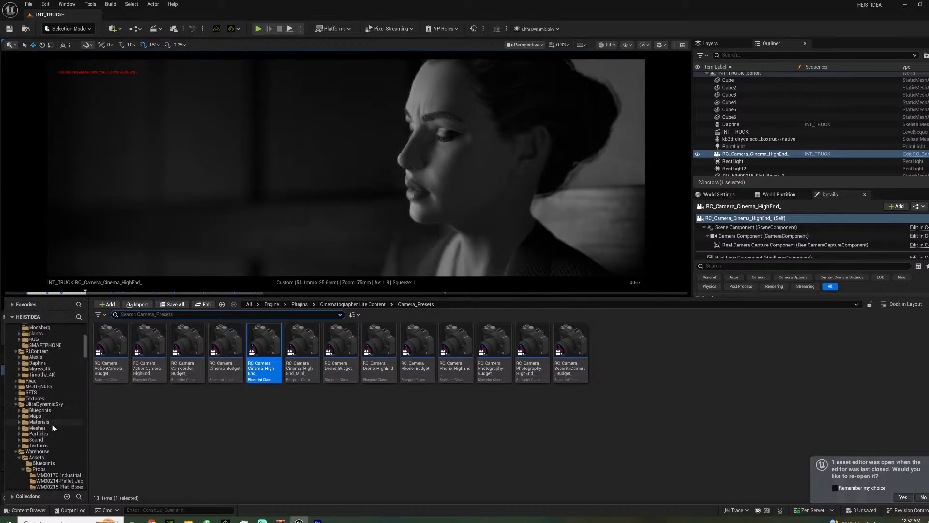
click(16, 452)
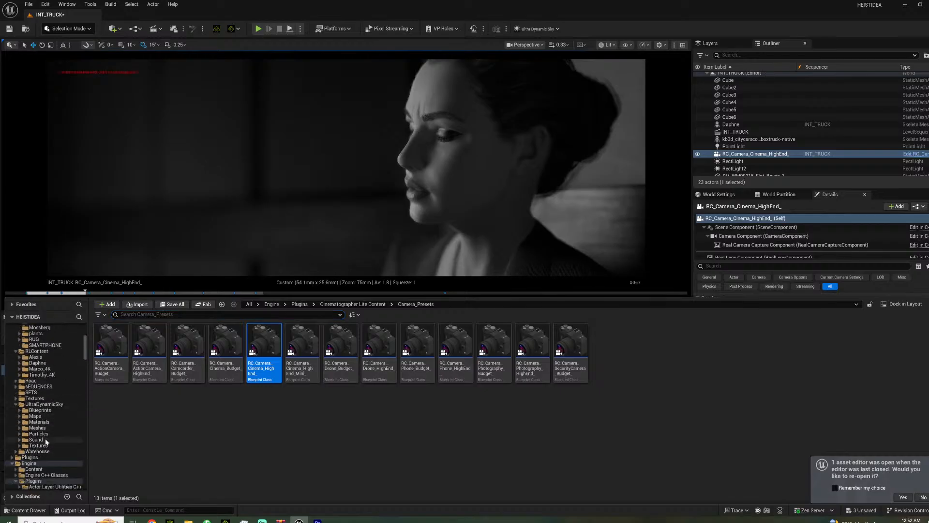
scroll(54, 408, up, 2)
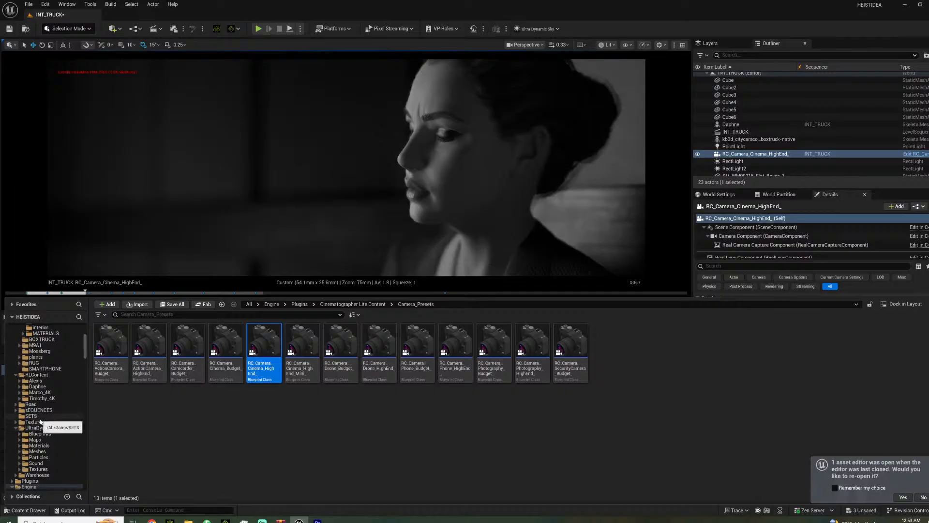
click(47, 416)
- Open the INT_BANKLOBBY level, saving the modified INT_TRUCK sequence and box truck body assets
click(226, 344)
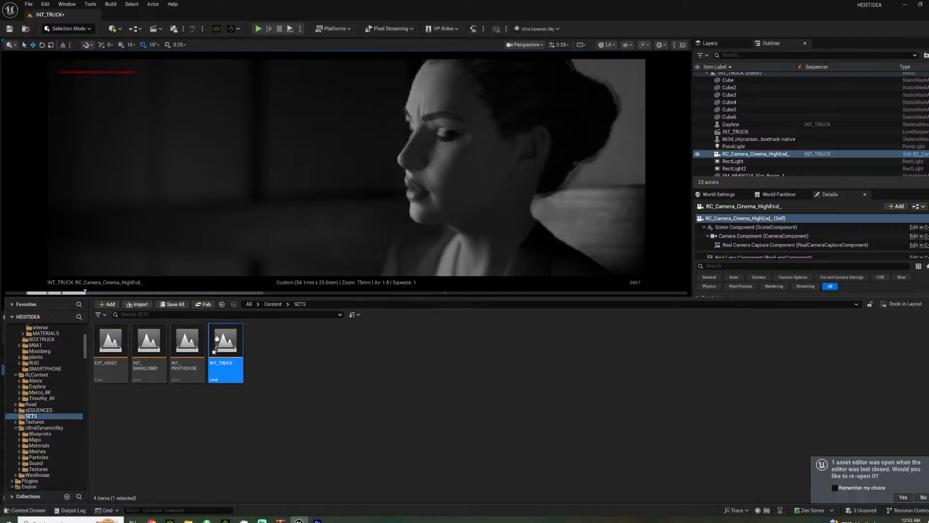
double_click(159, 345)
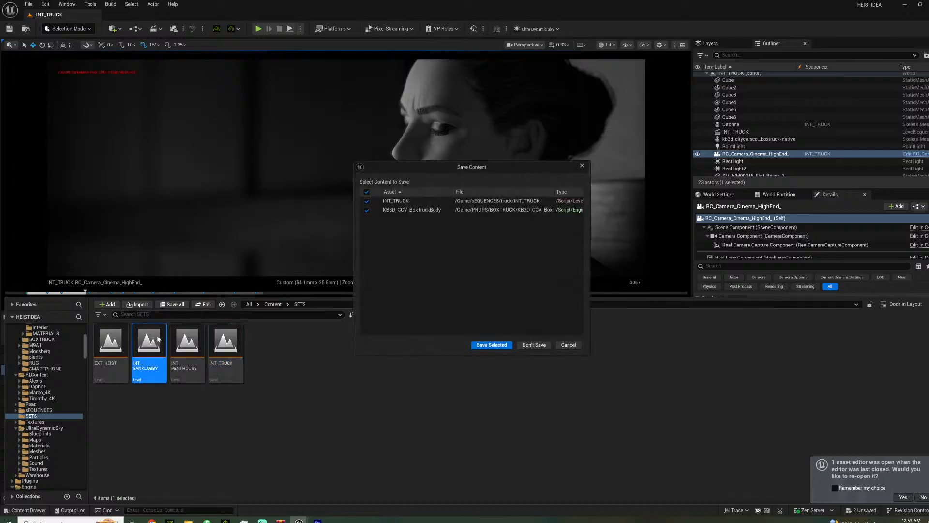
click(498, 345)
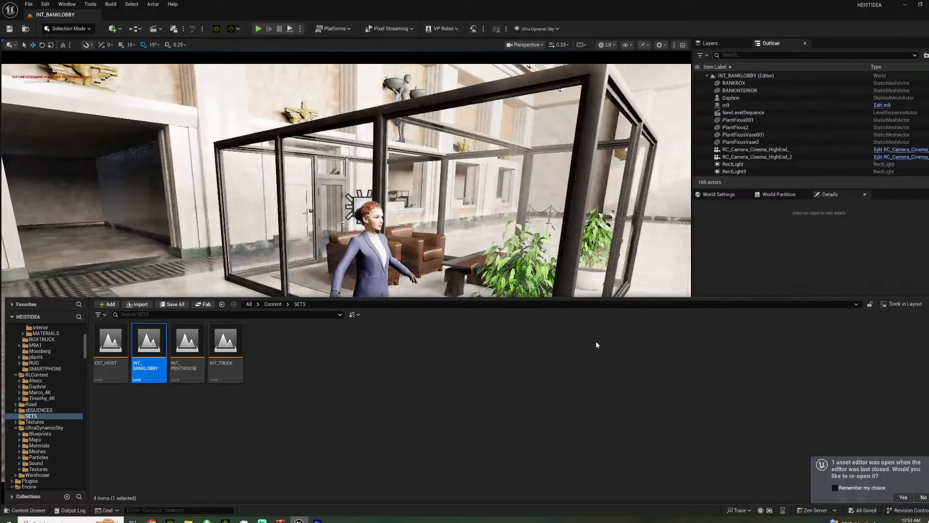
- Look around the bank lobby set and check the view from RC_Camera_Cinema_HighEnd_2, returning to the perspective view
right_drag(345, 193, 97, 164)
key(w)
key(w)
right_drag(527, 198, 526, 216)
key(s)
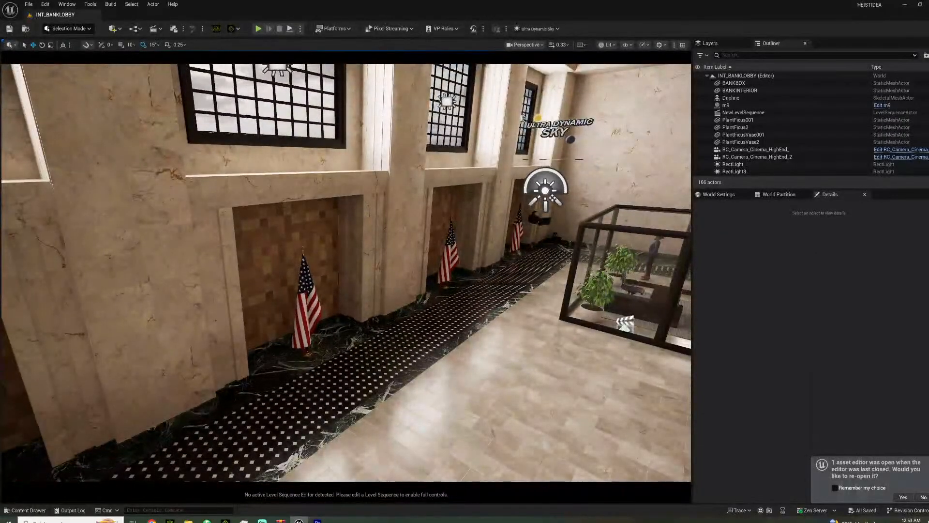
right_click(541, 222)
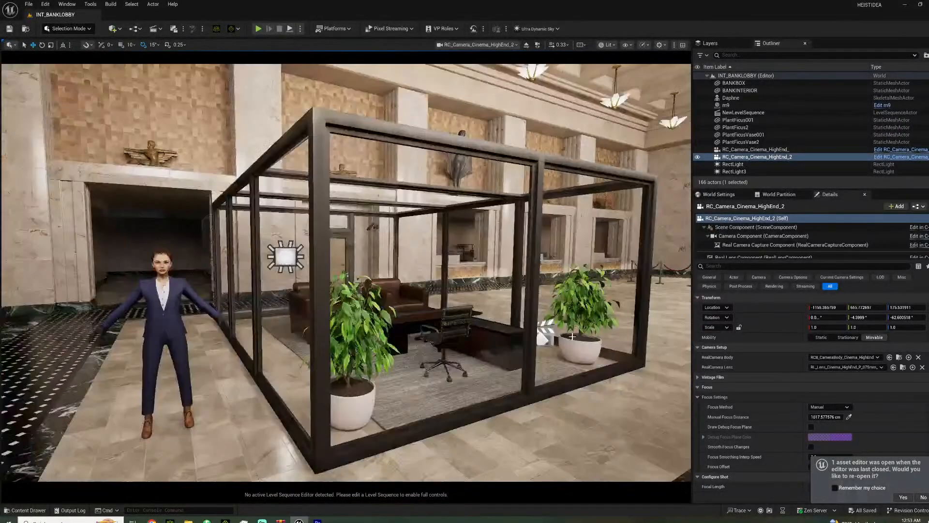
click(566, 334)
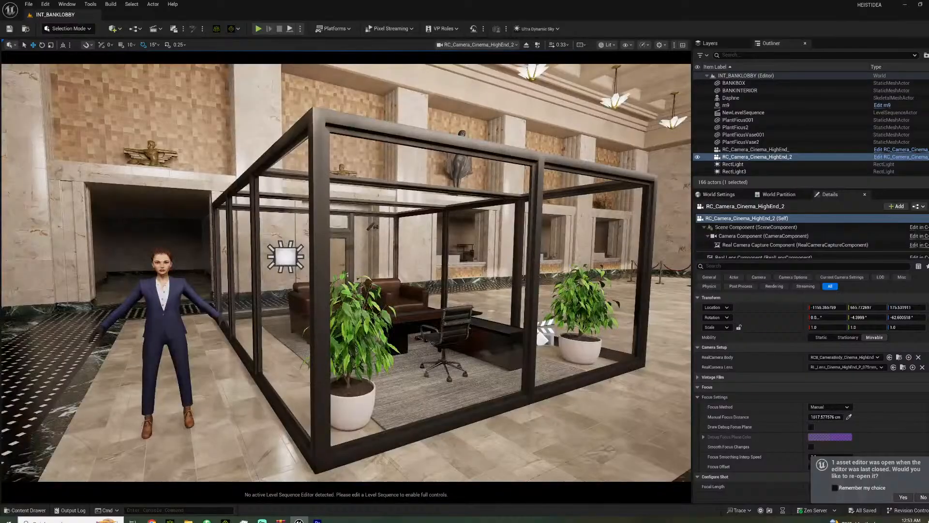
right_drag(501, 314, 586, 326)
click(536, 45)
click(527, 45)
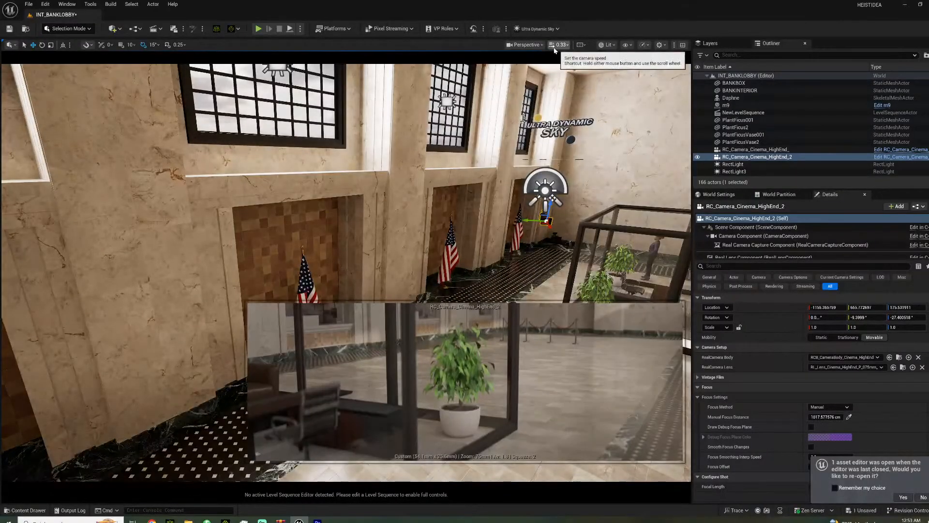
- Pilot RC_Camera_Cinema_HighEnd_2 and reposition it to frame the glass office across the lobby floor
click(736, 143)
click(741, 150)
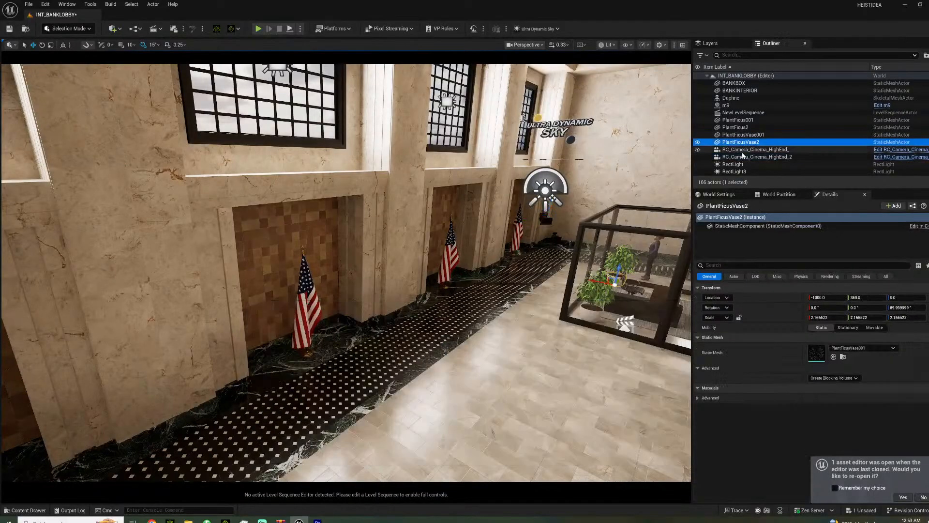
click(744, 157)
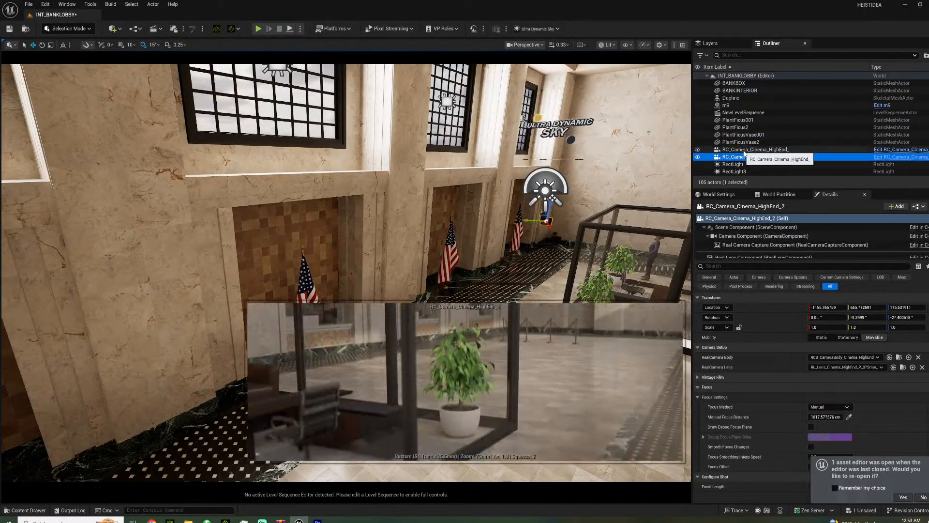
right_click(734, 159)
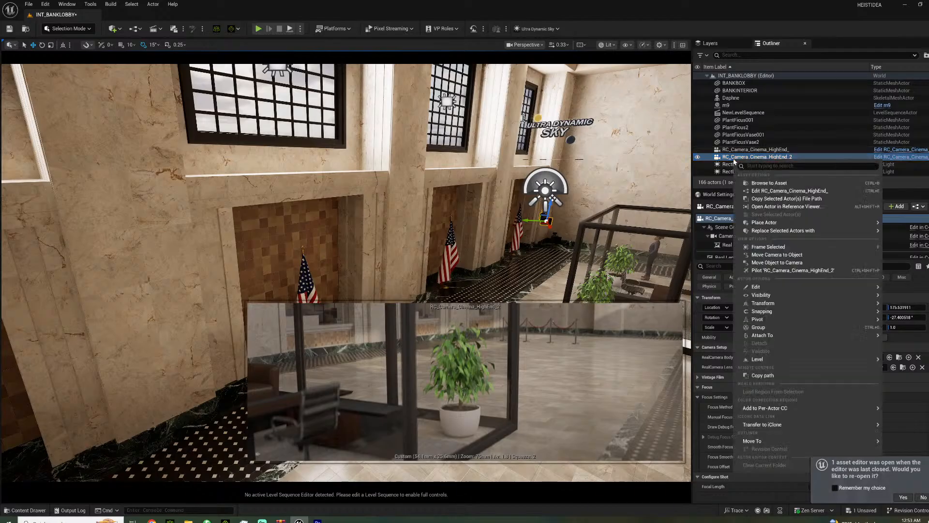
click(775, 271)
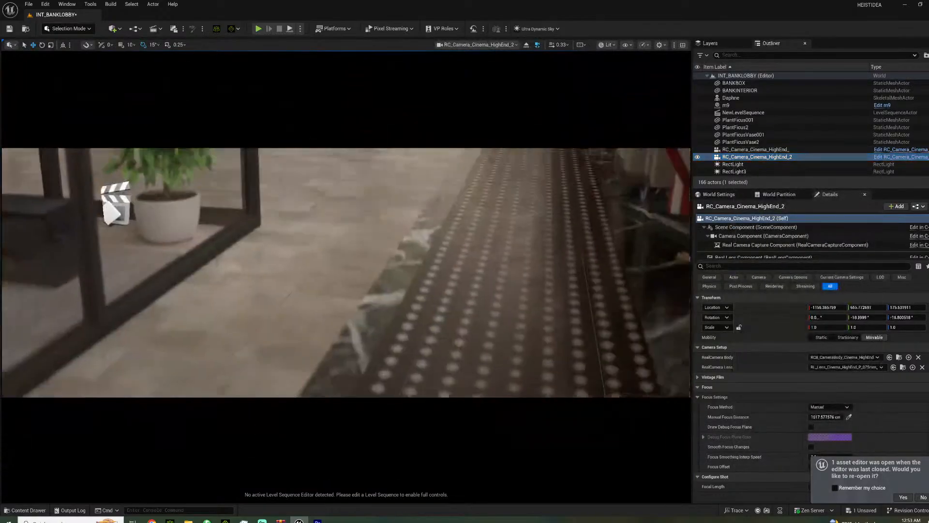
right_drag(346, 272, 218, 245)
key(s)
key(w)
- Enable the bloom Method and Intensity overrides in the Camera Component's post-process lens settings
click(747, 239)
scroll(783, 331, down, 5)
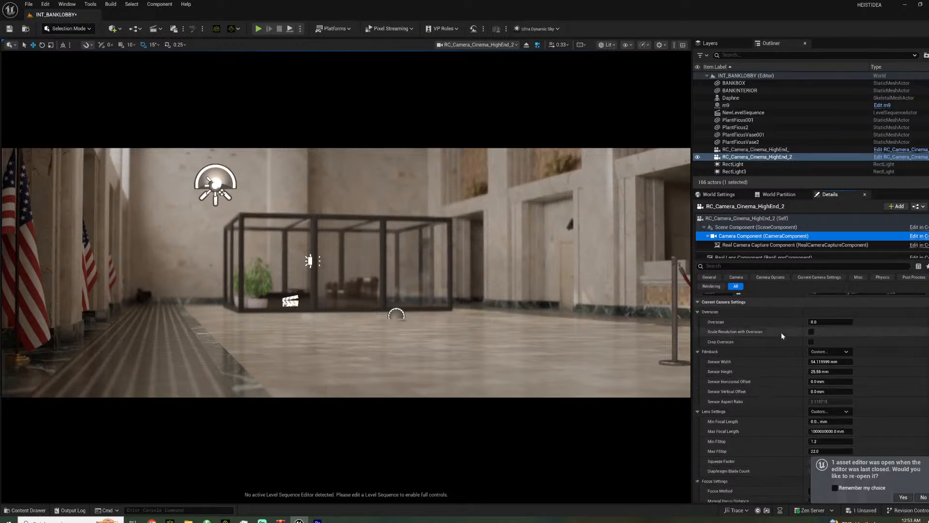
scroll(749, 436, down, 8)
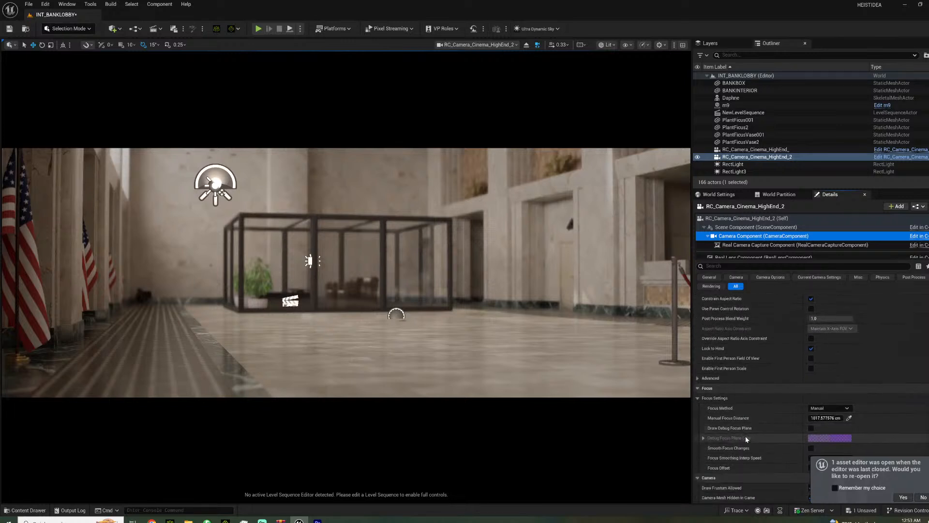
scroll(738, 438, down, 1)
click(703, 370)
click(704, 370)
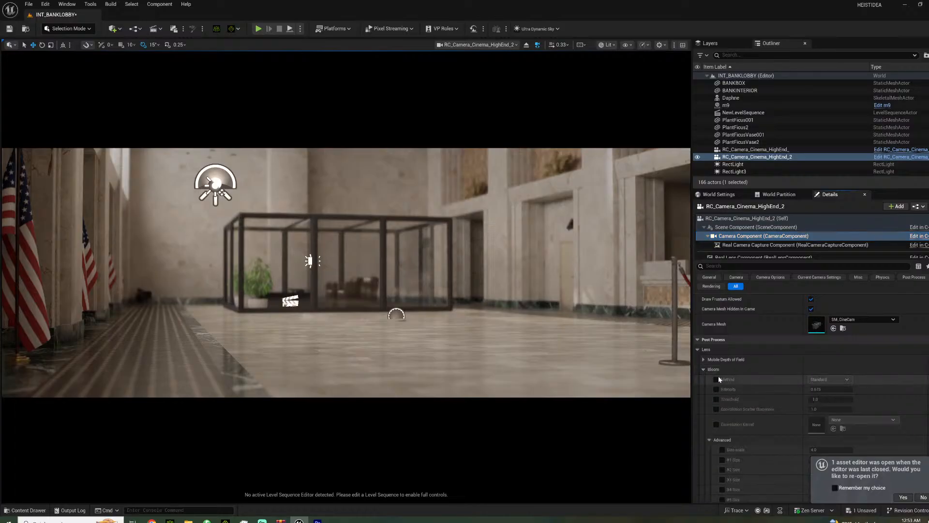
click(717, 388)
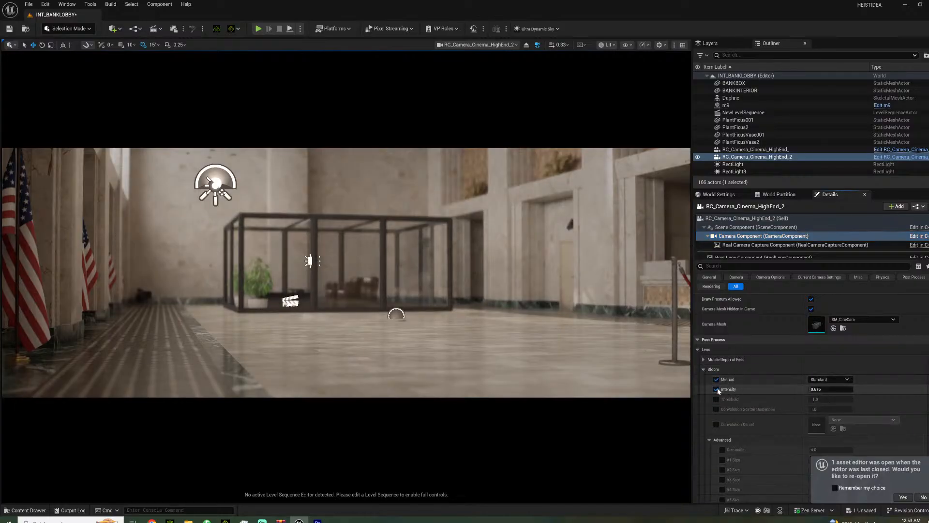
- Enable the camera's global color grading saturation override and set it to 0 for a black-and-white image
click(698, 350)
scroll(718, 399, down, 2)
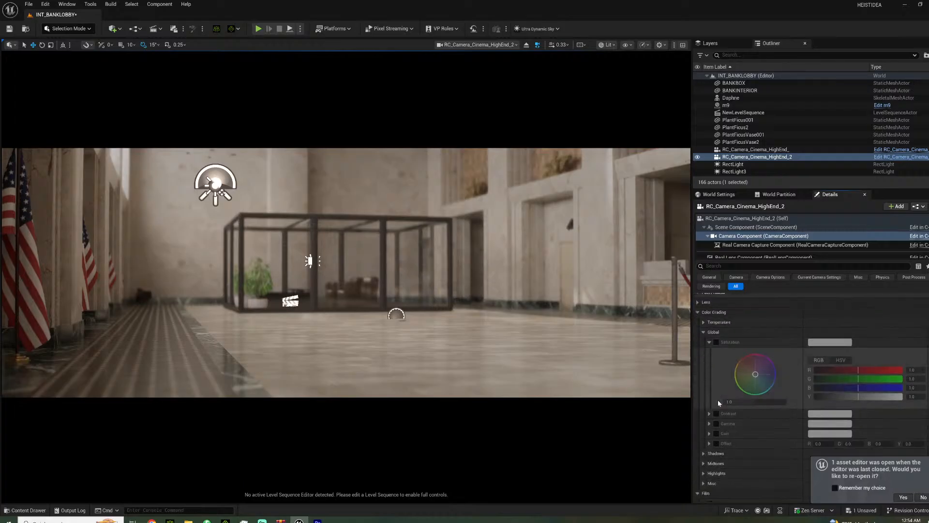
click(716, 342)
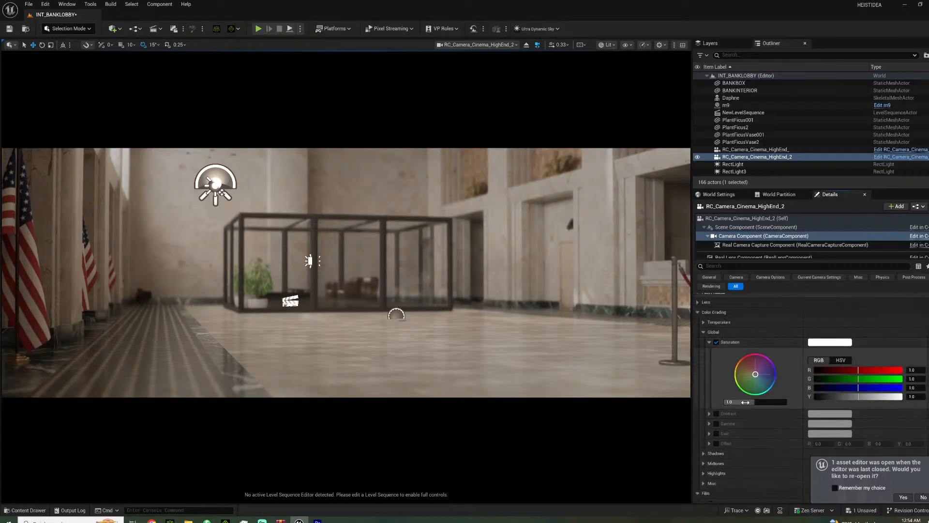
text(0)
key(Return)
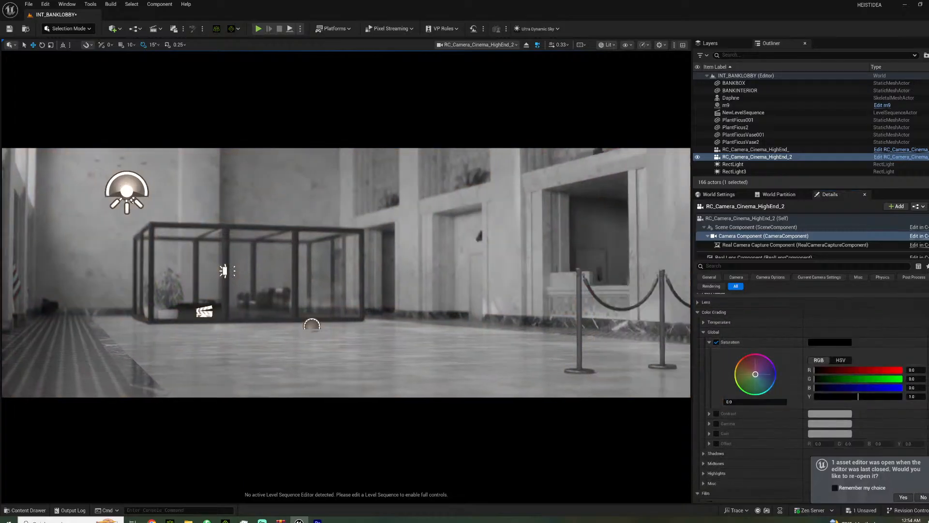
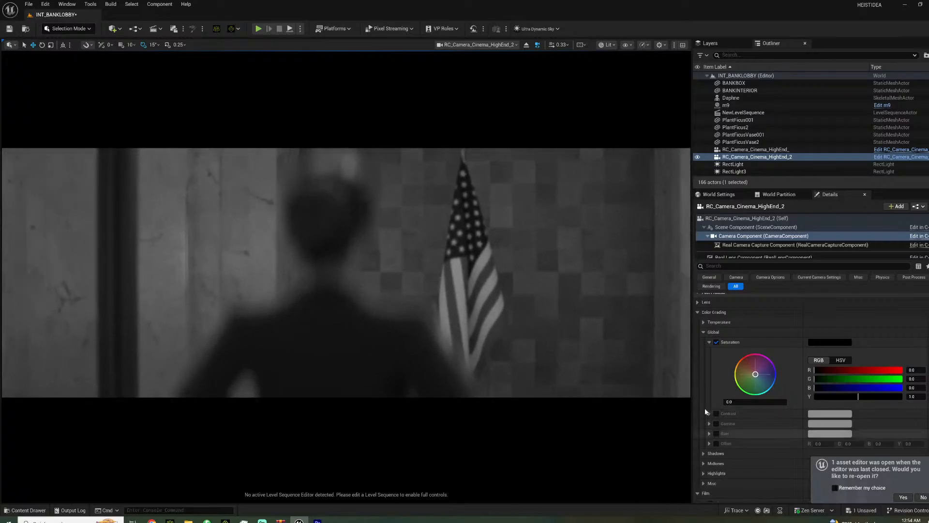
- Set the camera's manual focus distance to about 140 cm on Daphne, using the debug focus plane as a guide and hiding it again
click(742, 218)
scroll(777, 374, down, 2)
scroll(780, 373, up, 5)
drag(818, 356, 770, 356)
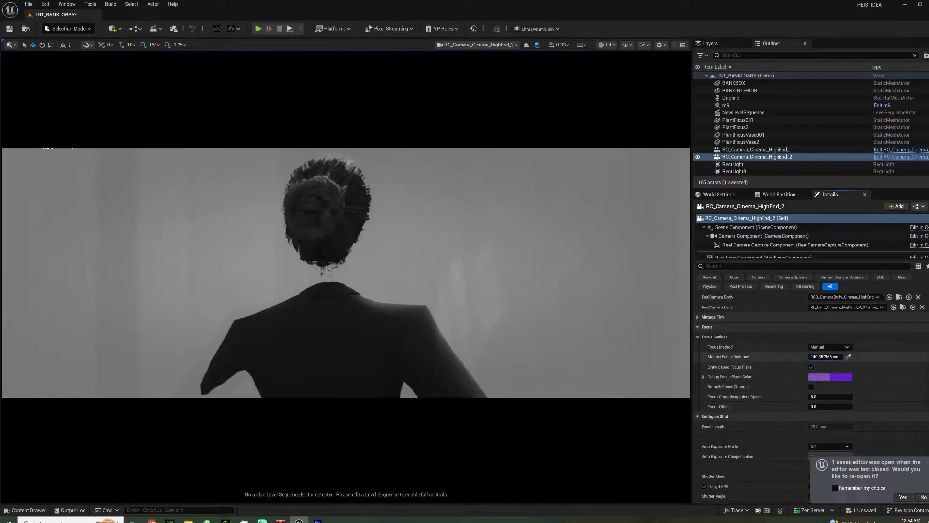
click(812, 367)
- Examine the Camera Component's filmback, lens, focus, crop and camera option settings down to its post-process section
click(733, 237)
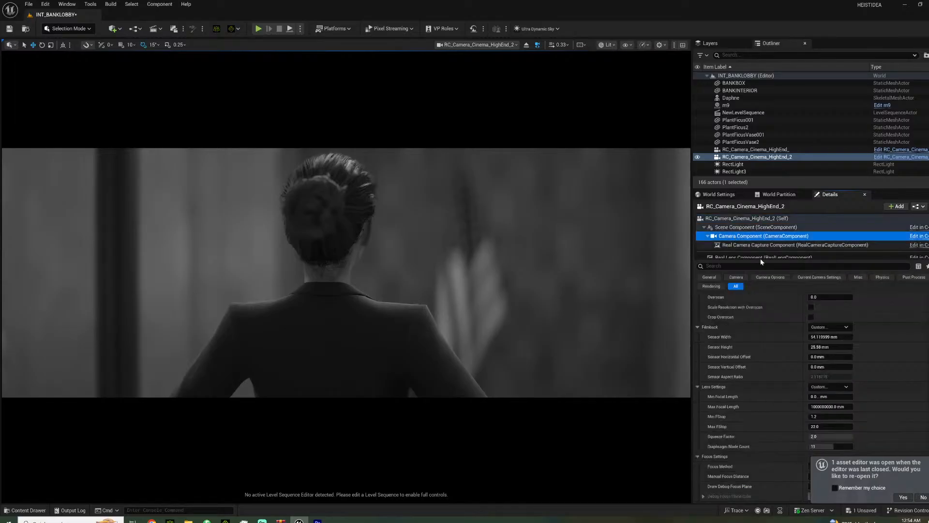
scroll(764, 372, down, 3)
scroll(788, 369, up, 4)
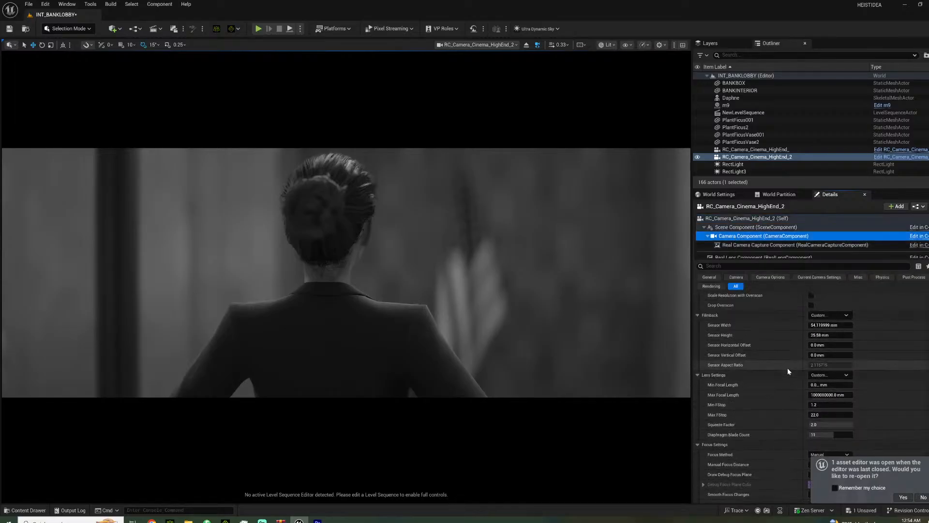
scroll(789, 373, down, 4)
scroll(790, 376, down, 5)
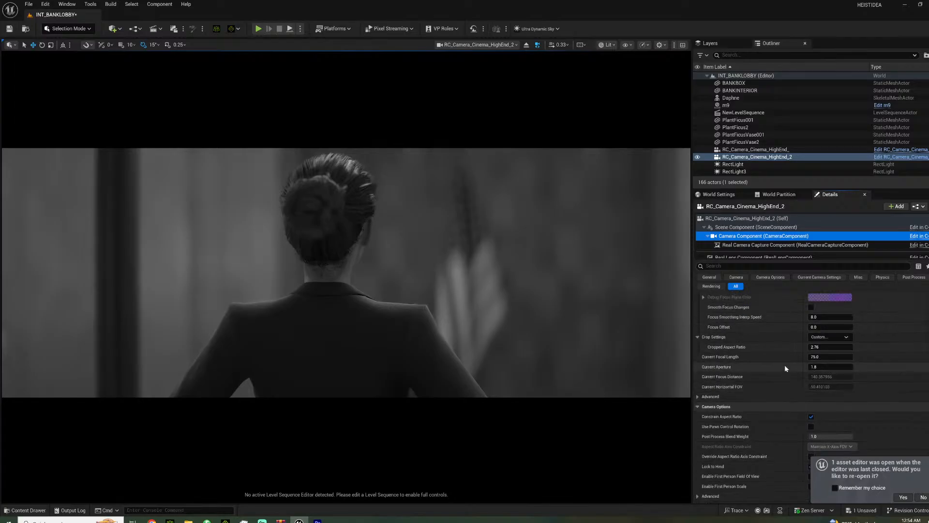
scroll(785, 365, down, 1)
scroll(784, 365, up, 6)
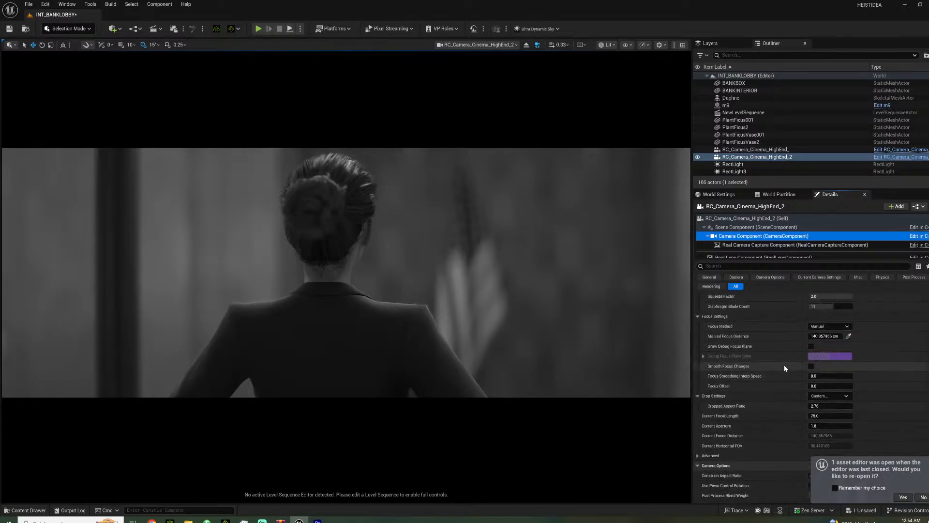
scroll(782, 368, down, 2)
scroll(751, 405, down, 4)
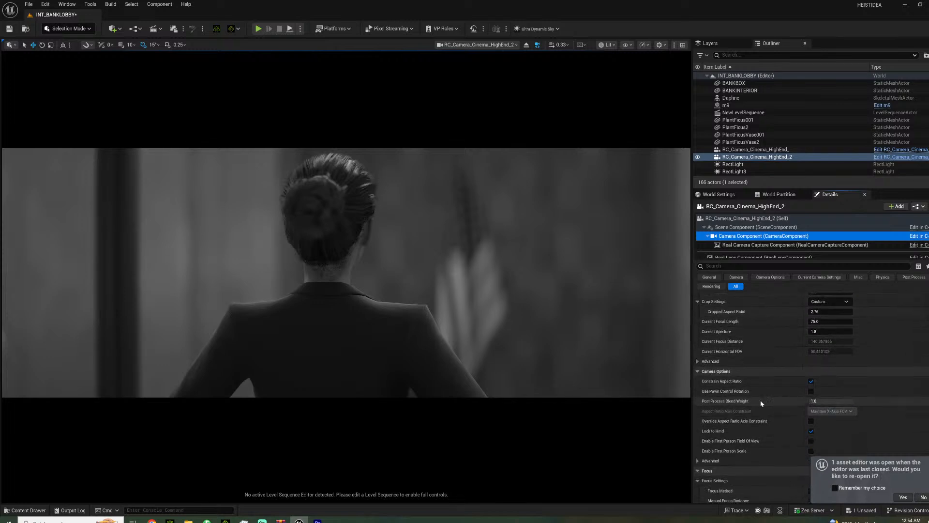
scroll(751, 405, down, 2)
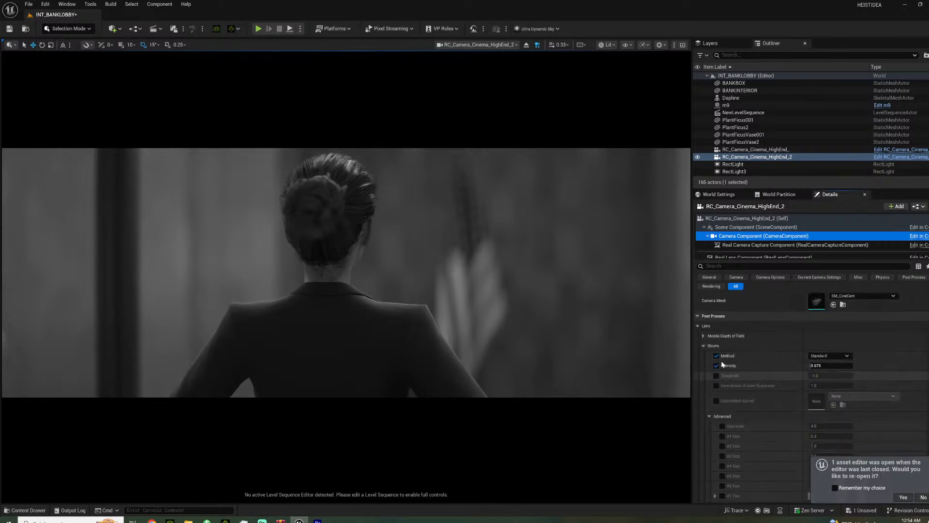
- Collapse the Bloom, Exposure, Dirt Mask and Depth of Field groups in the post-process lens settings and check the Camera group
click(704, 346)
click(705, 356)
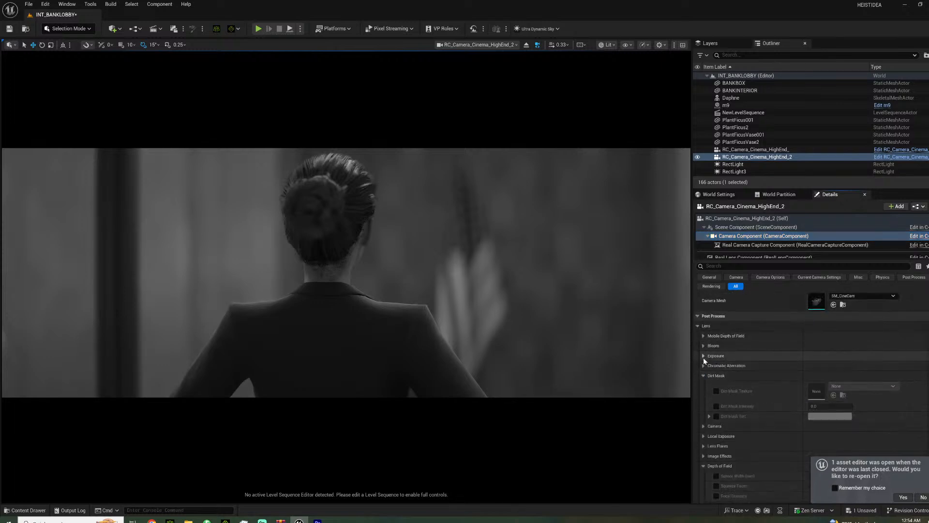
click(704, 375)
click(704, 425)
scroll(705, 423, down, 2)
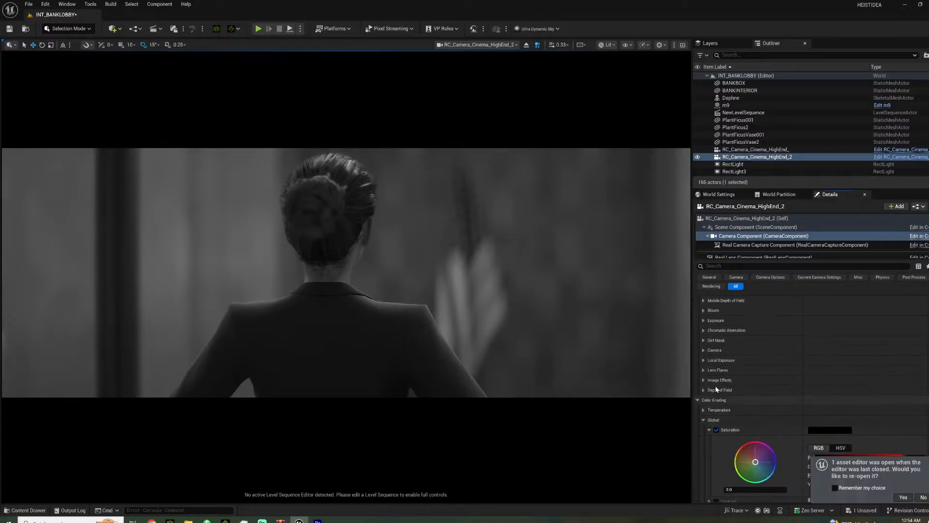
click(705, 350)
click(704, 350)
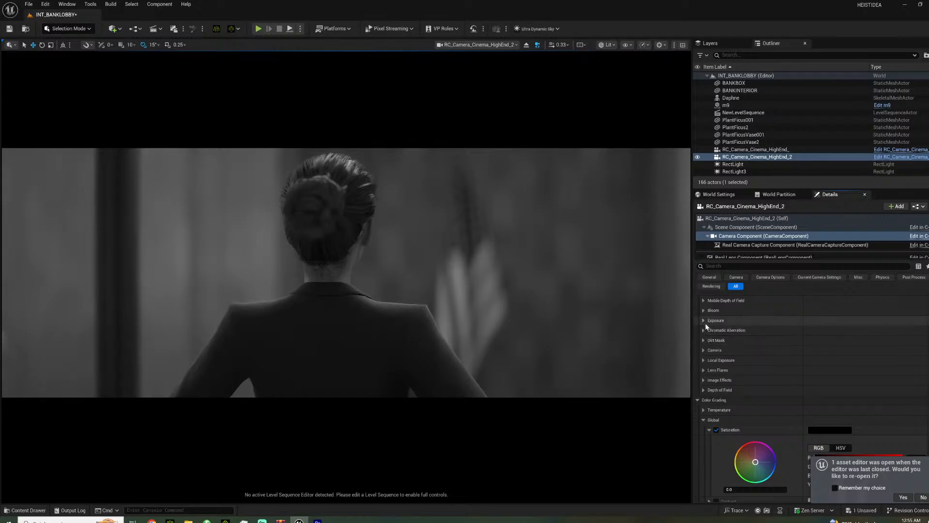
scroll(705, 322, up, 2)
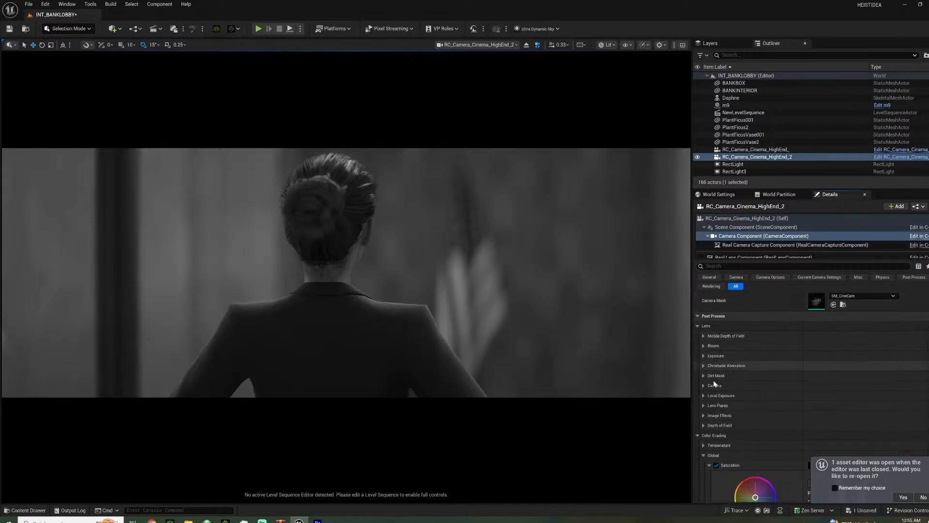
- Try the Sharpen override in the Image Effects group, turn it off again and collapse the group
click(705, 415)
click(717, 435)
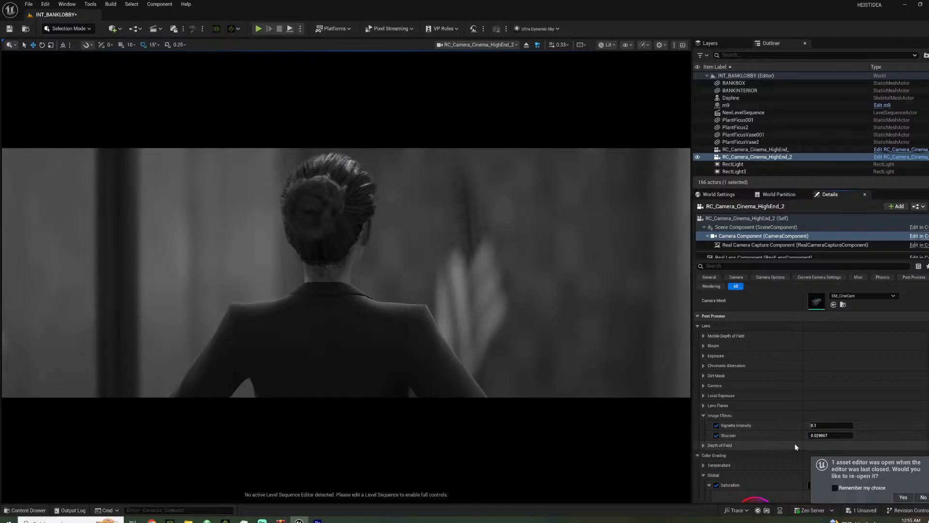
click(717, 435)
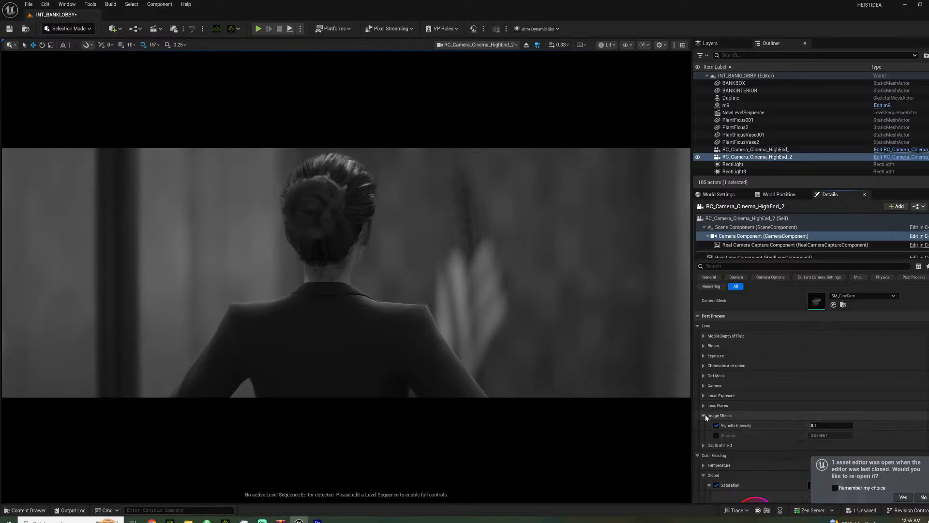
click(704, 414)
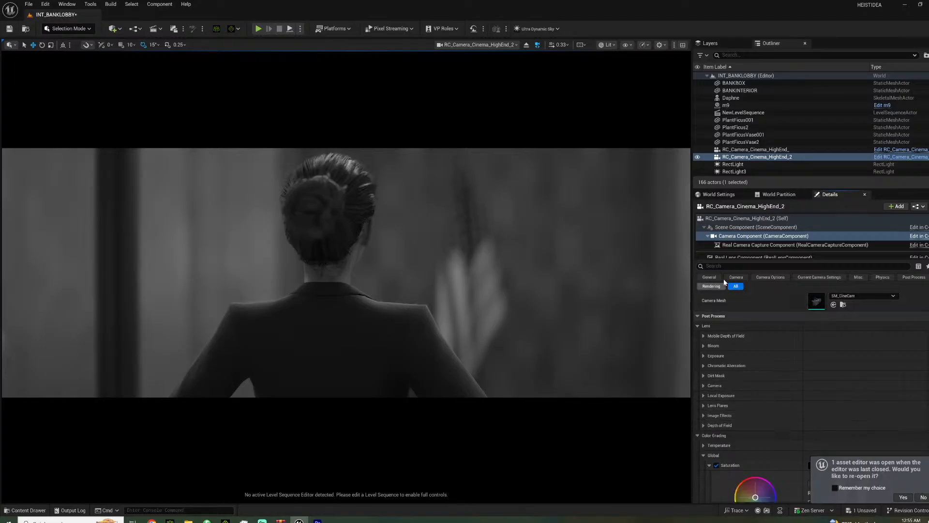
- Filter the Camera Component's properties for PET, compare the Petzval Bokeh override on and off, leave it enabled and clear the filter
click(696, 268)
text(PET)
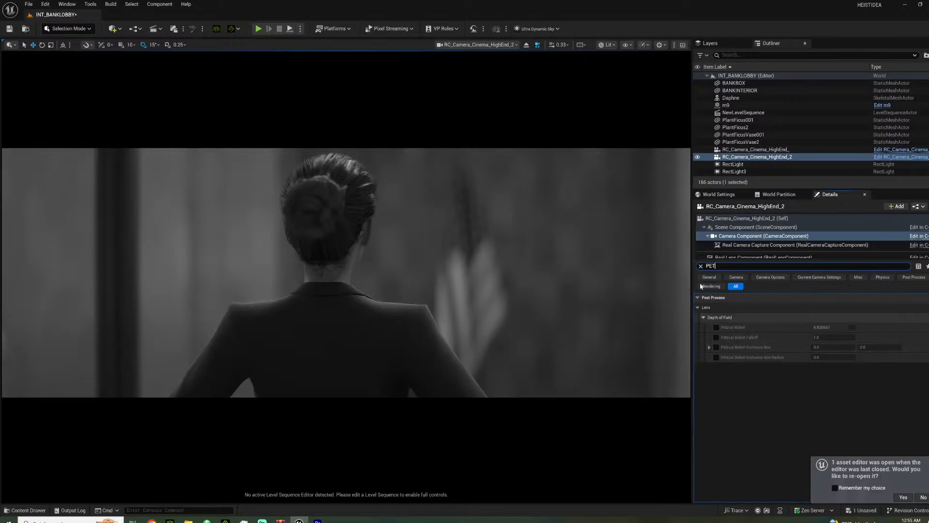
click(716, 327)
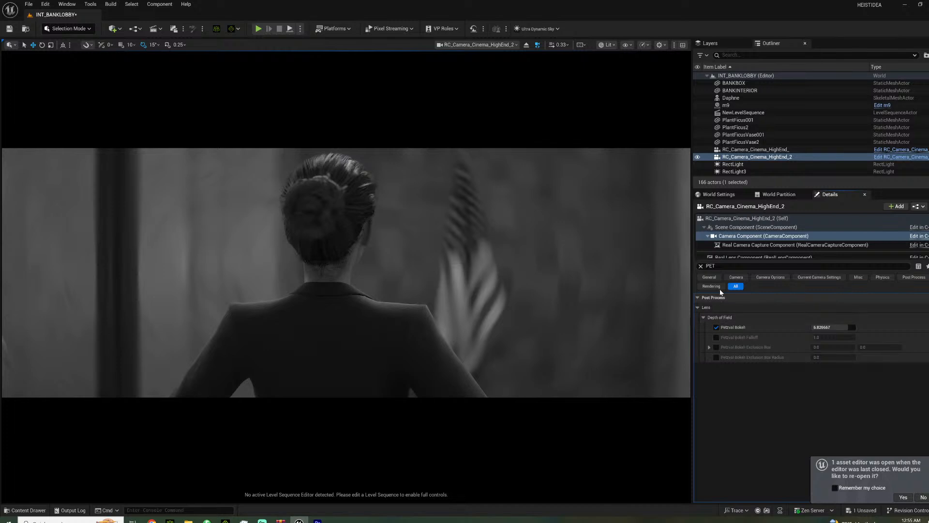
click(716, 327)
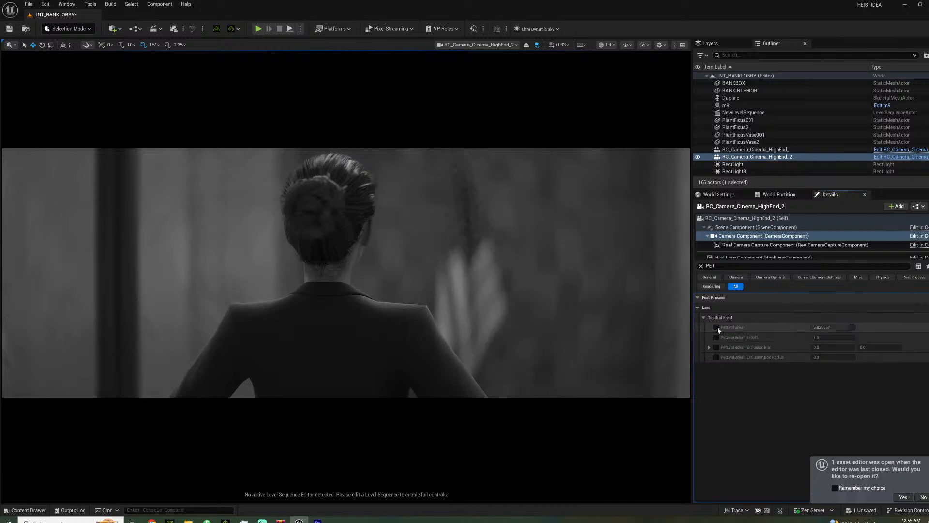
click(717, 328)
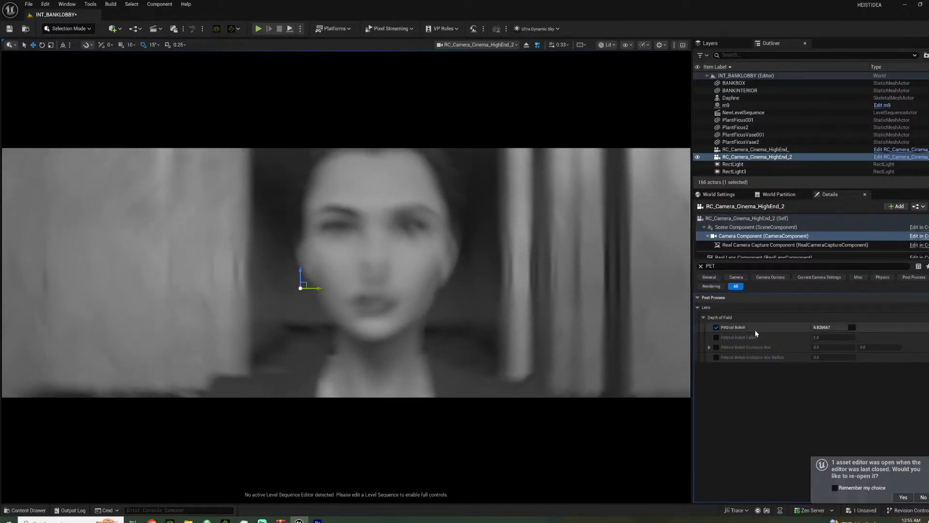
click(701, 266)
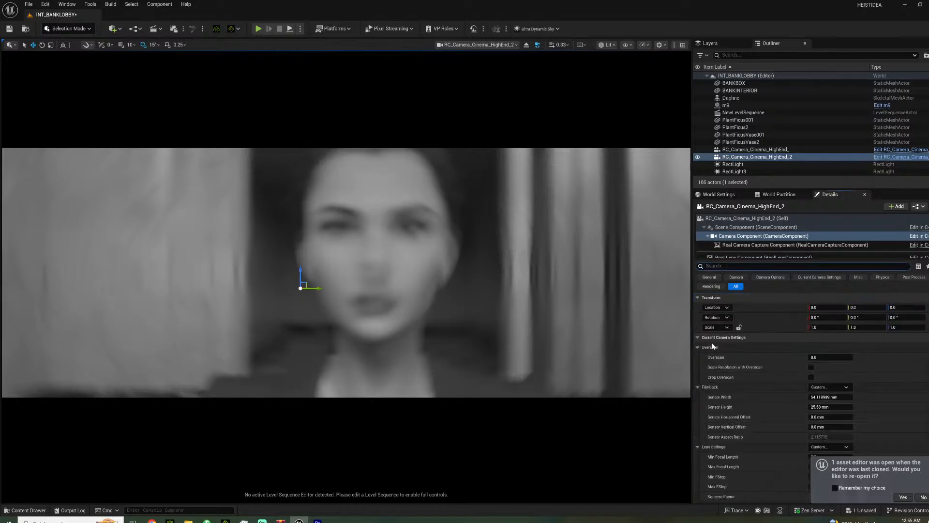
- Set the camera actor's manual focus distance to about 72 cm on Daphne's face using the debug focus plane, hiding the plane again
click(745, 218)
click(811, 427)
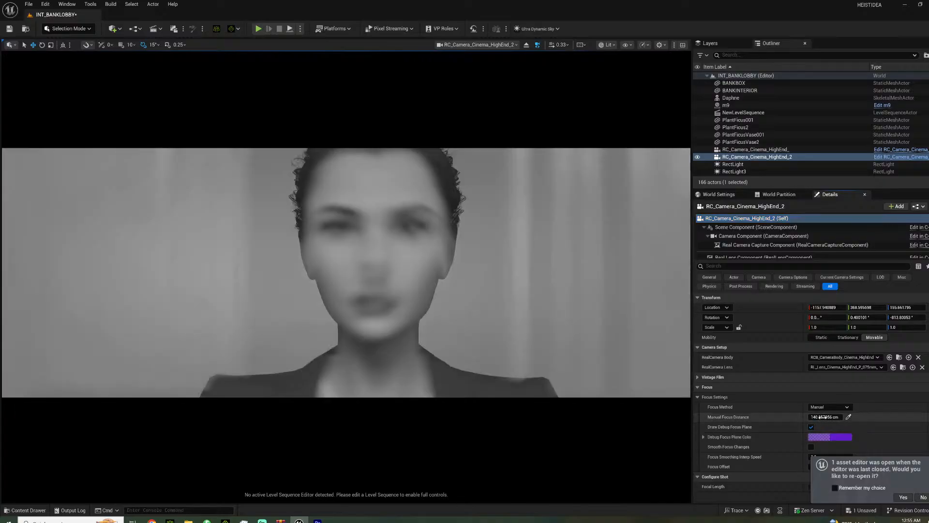
drag(825, 417, 814, 417)
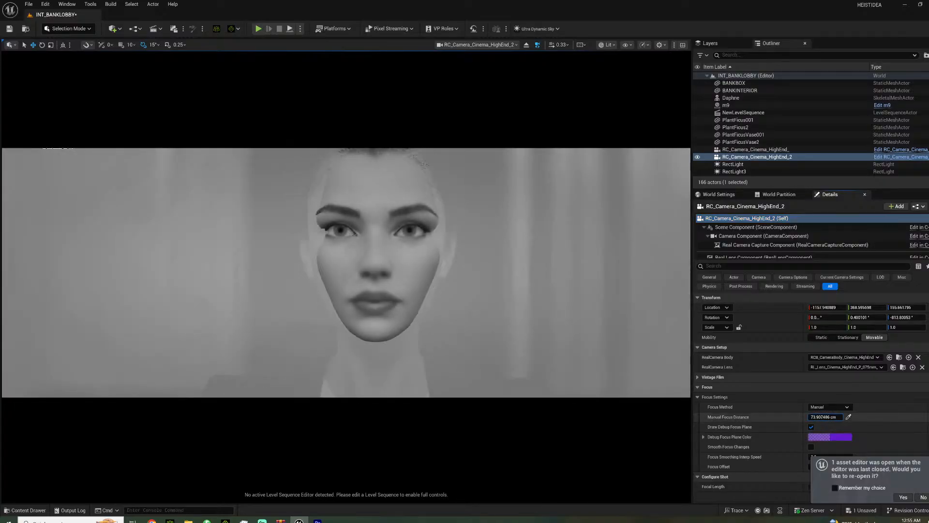
click(812, 427)
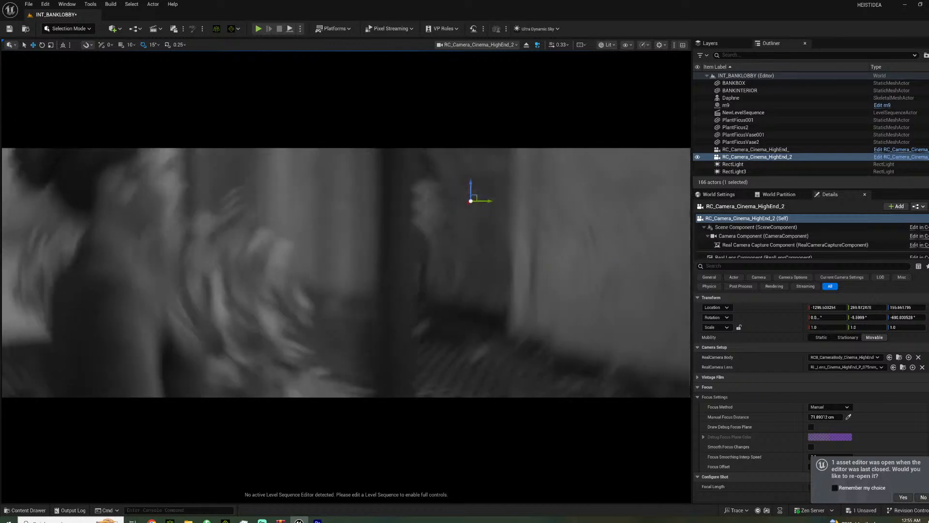
- Move the camera behind Daphne's head and set the manual focus distance to about 97 cm with the debug focus plane, hiding it again
right_drag(346, 272, 38, 223)
key(s)
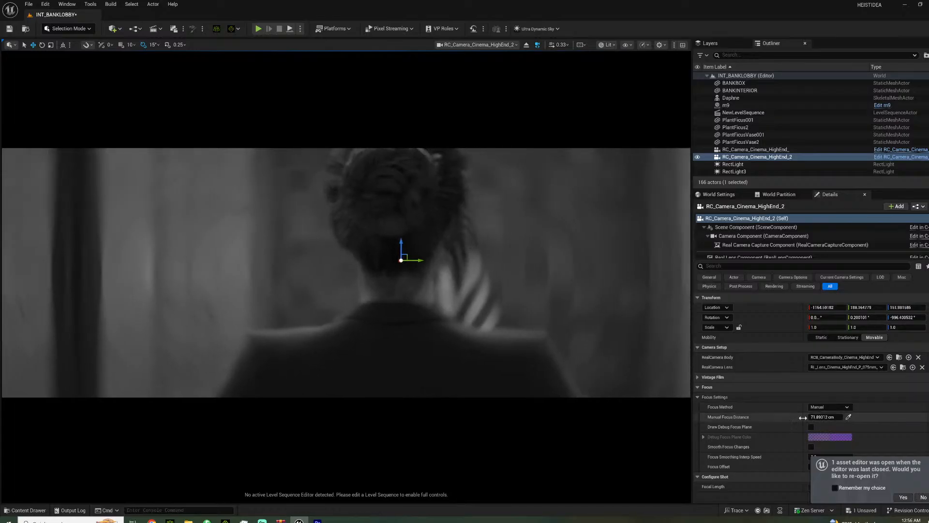
drag(813, 417, 832, 417)
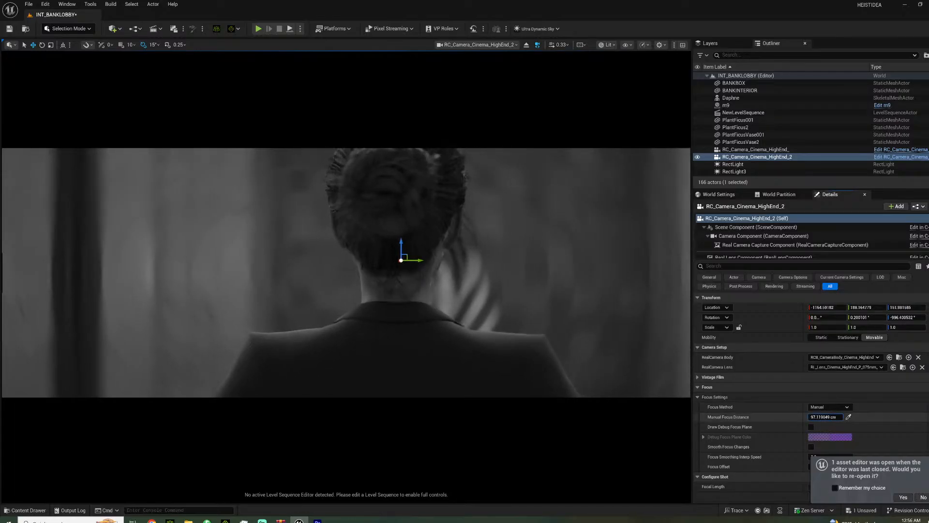
right_drag(460, 283, 465, 279)
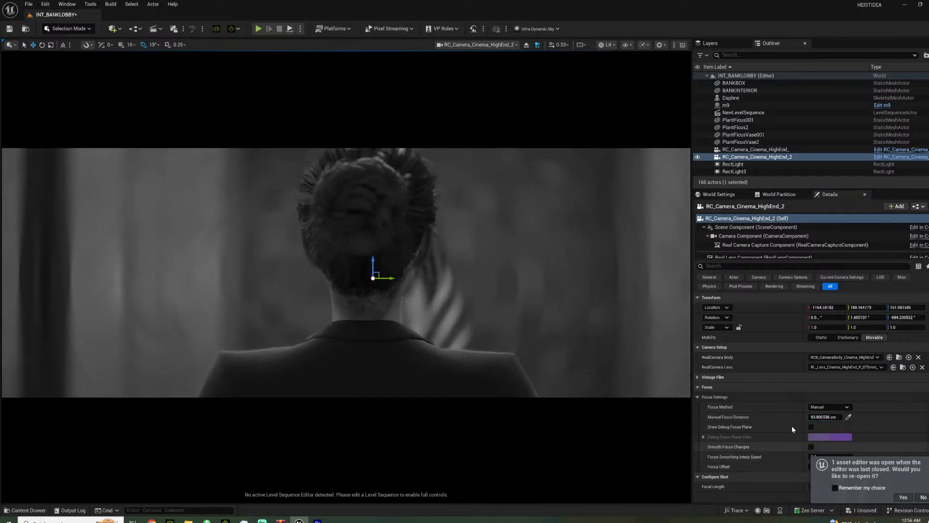
click(811, 427)
drag(823, 417, 825, 417)
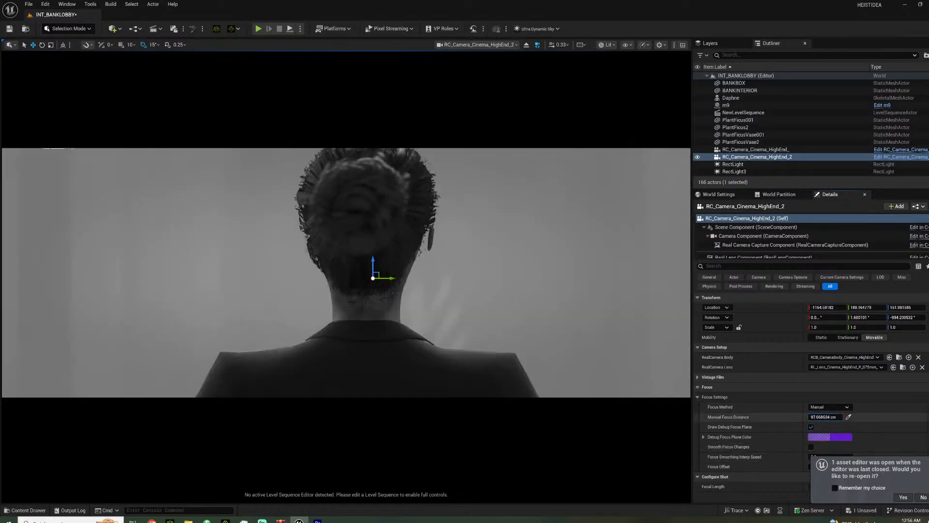
click(812, 427)
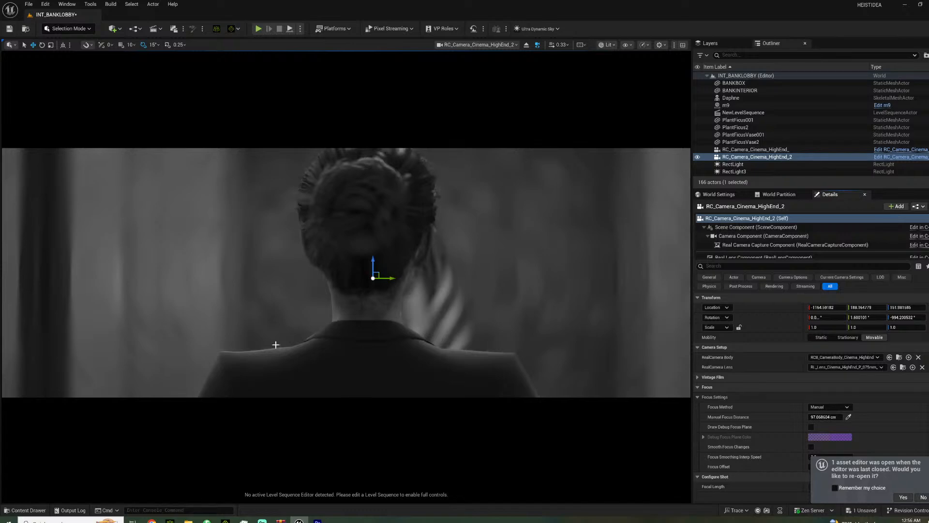
- Move the camera in front of Daphne and focus on her face at about 85 cm using the debug focus plane, hiding it again
right_drag(394, 245, 5, 236)
key(w)
right_drag(345, 272, 350, 288)
key(s)
right_drag(404, 247, 393, 251)
key(w)
click(811, 426)
click(810, 427)
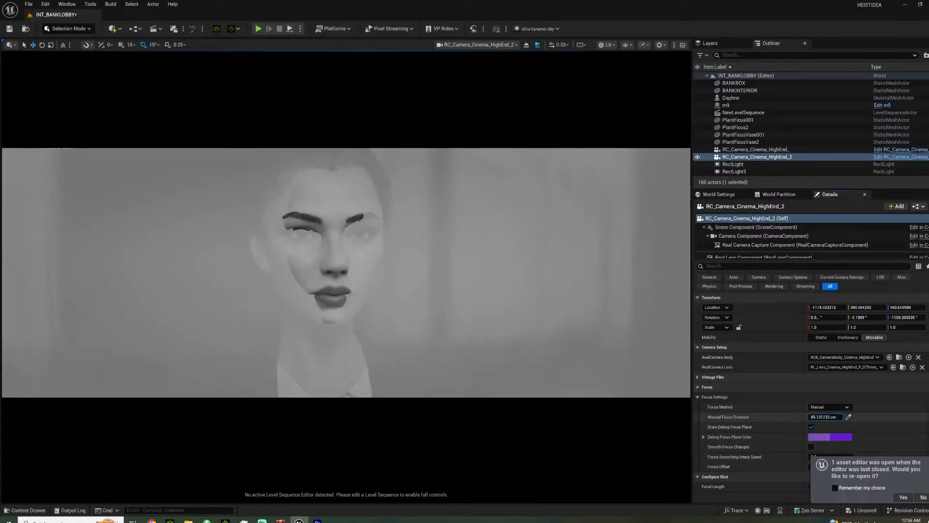
click(811, 427)
- Swing the piloted camera around and pull it back to view Daphne from the side
right_drag(507, 305, 12, 281)
key(d)
key(s)
- Filter the Camera Component's properties for PETZ and disable the Petzval Bokeh override
click(755, 236)
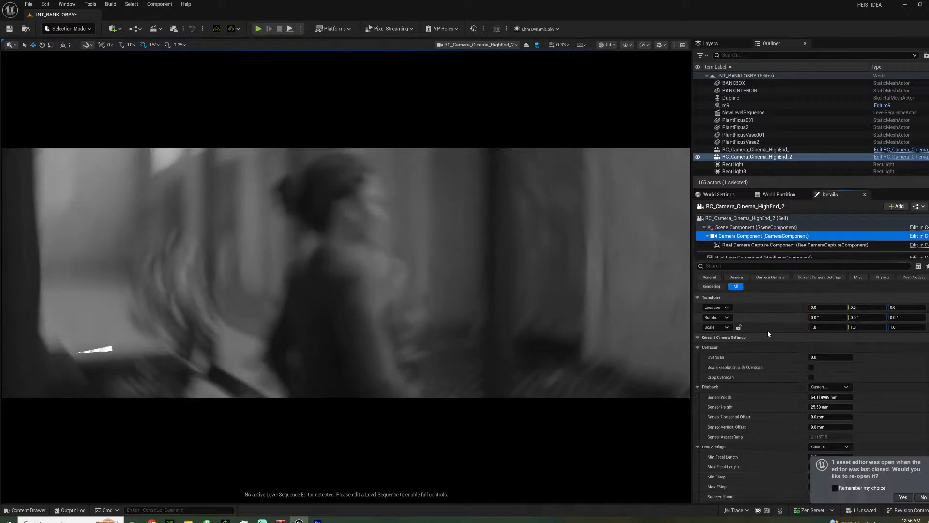
click(733, 266)
text(PE)
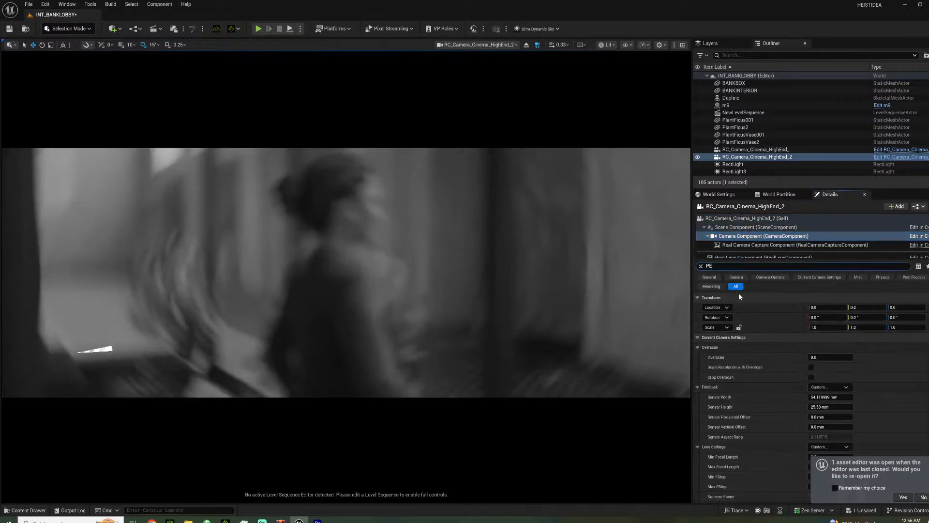
text(TZ)
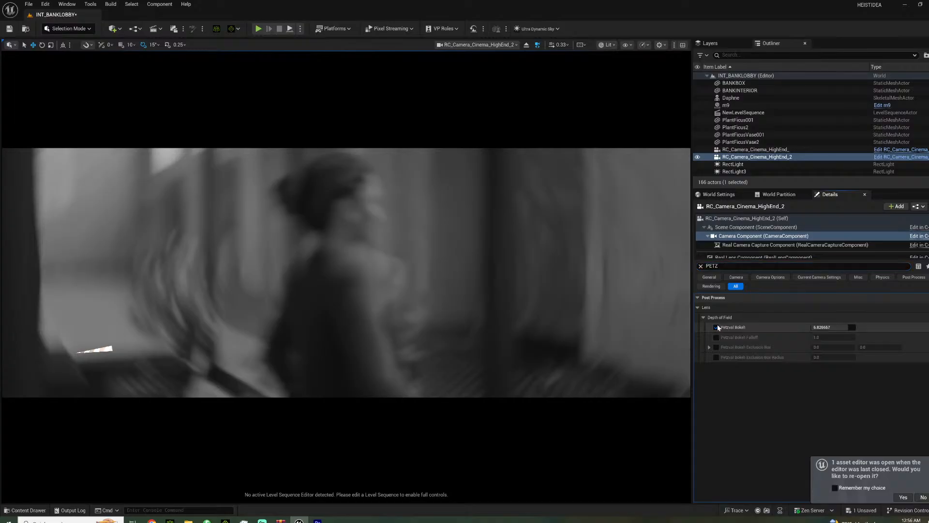
click(717, 327)
- Frame Daphne in a close side profile with the blurred lobby interior filling the space ahead of her
right_drag(503, 266, 392, 393)
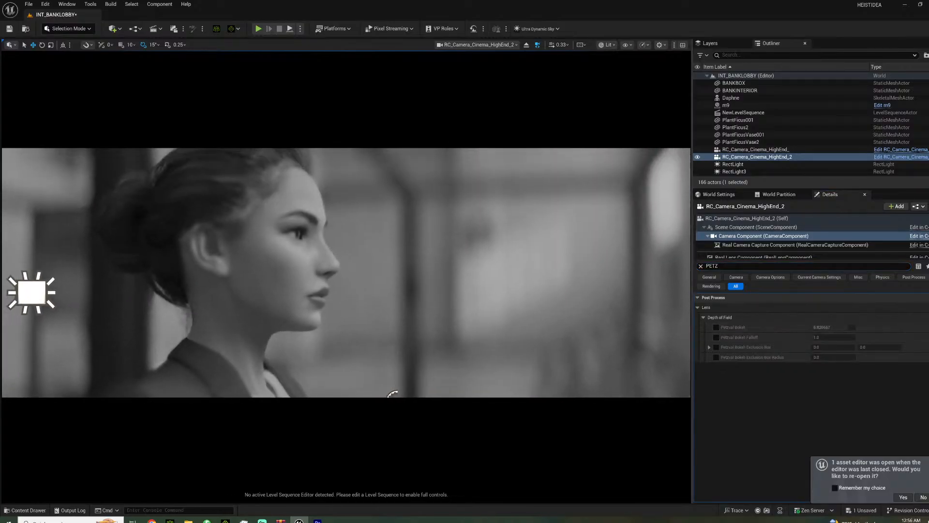
key(s)
key(w)
key(w)
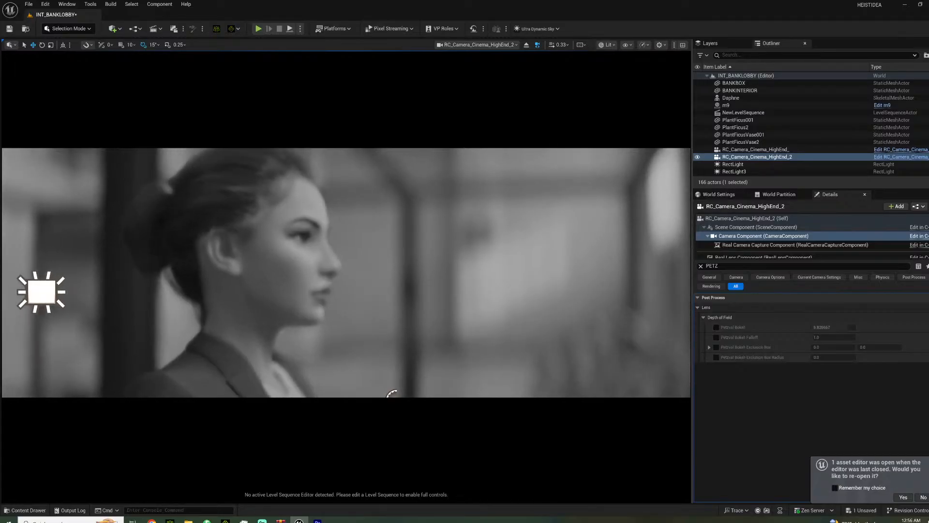
key(s)
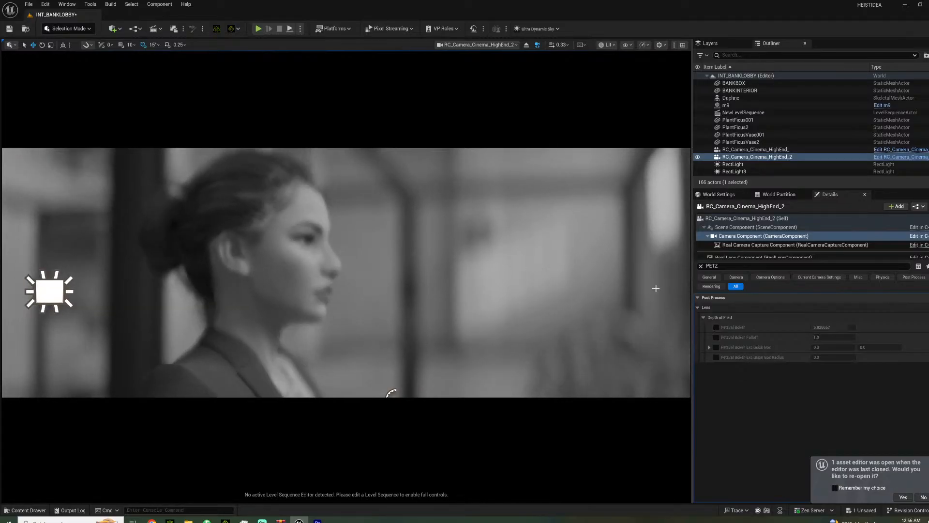
click(701, 266)
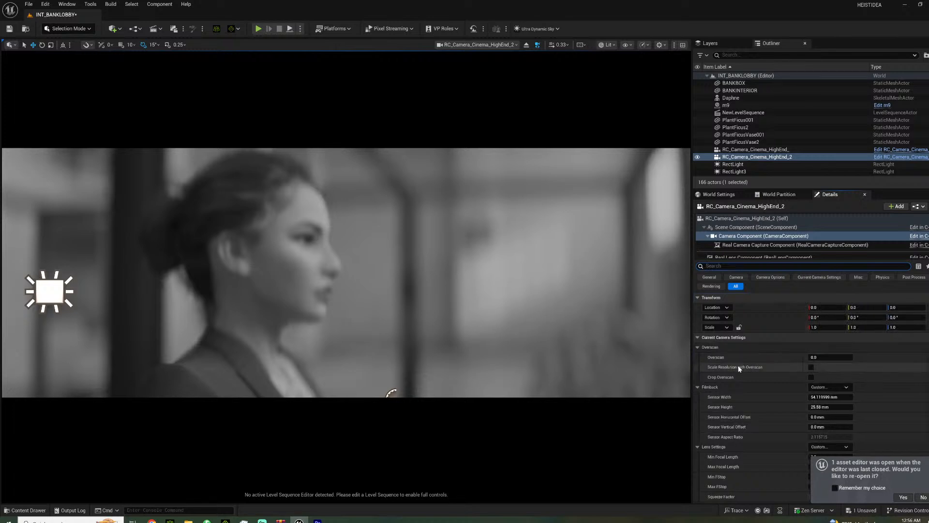
click(740, 218)
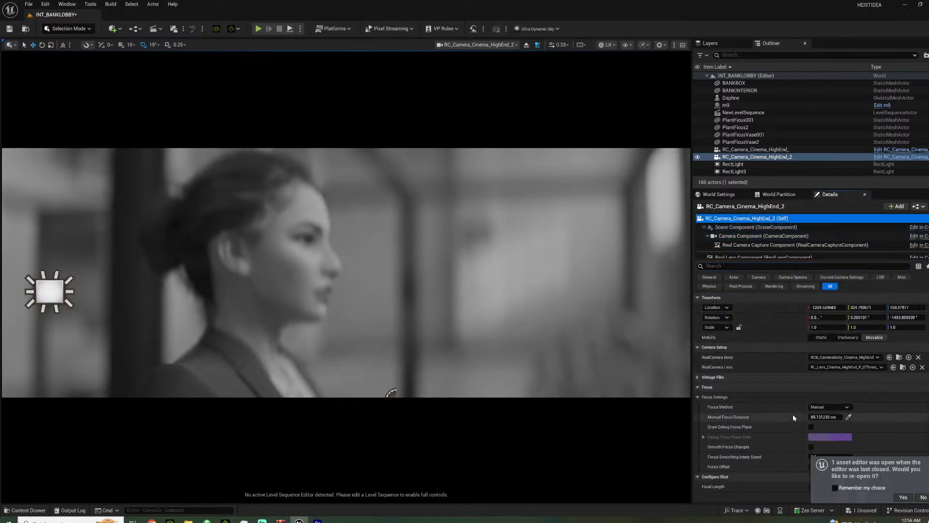
click(811, 426)
drag(825, 417, 837, 417)
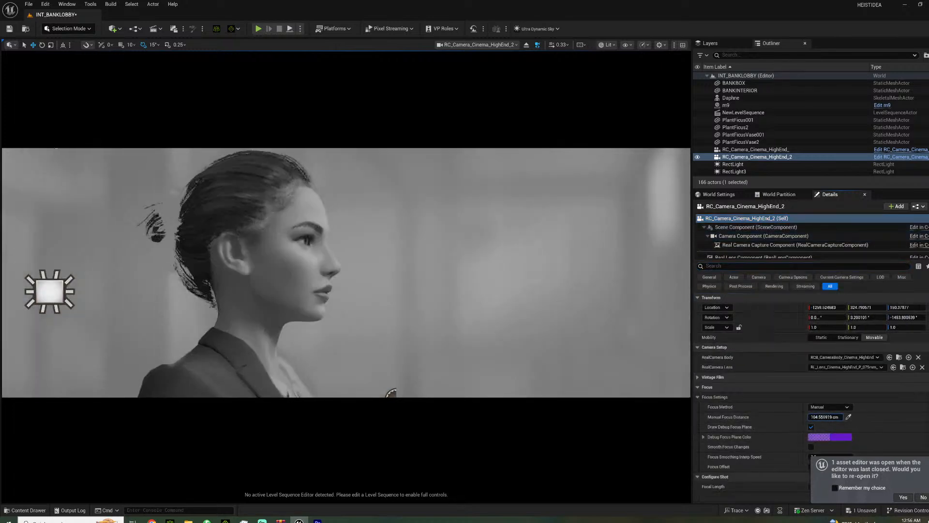
click(811, 427)
- Move the camera low beside the potted plant in the lobby and focus on the plant at about 180 cm
right_drag(583, 346, 535, 366)
key(d)
key(w)
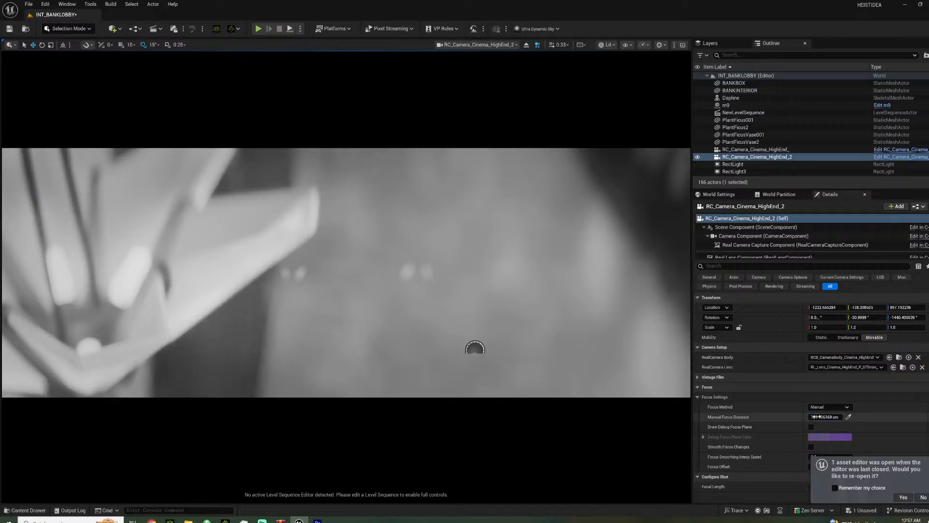
click(474, 349)
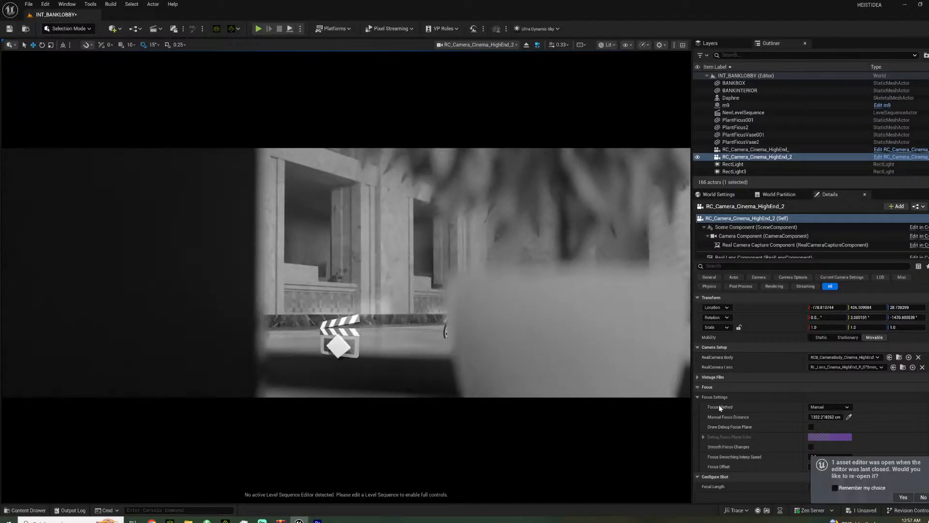
drag(825, 417, 820, 417)
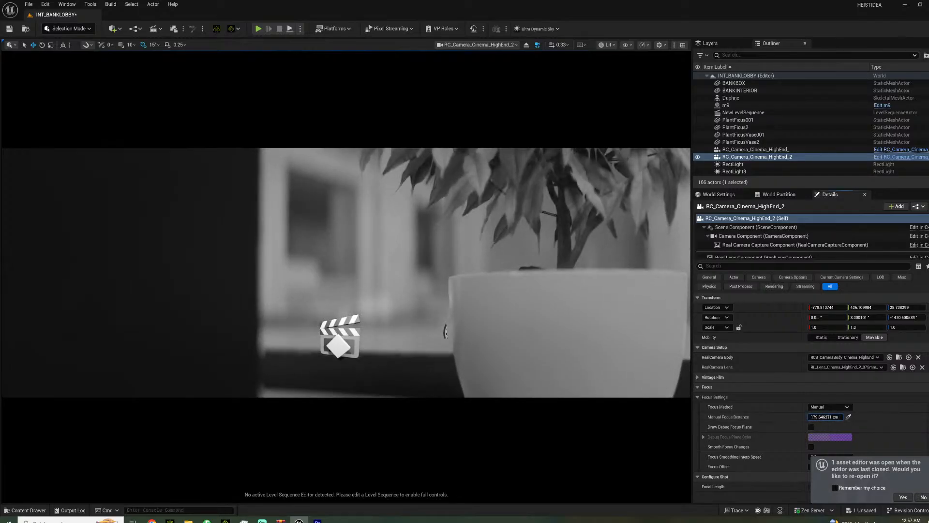
- Push in close on the potted plant and focus on its trunk at about 79 cm using the debug focus plane, hiding it again
key(w)
mouse_move(346, 273)
right_down()
mouse_move(351, 315)
mouse_move(355, 288)
right_up()
drag(821, 416, 781, 416)
right_drag(393, 220, 488, 261)
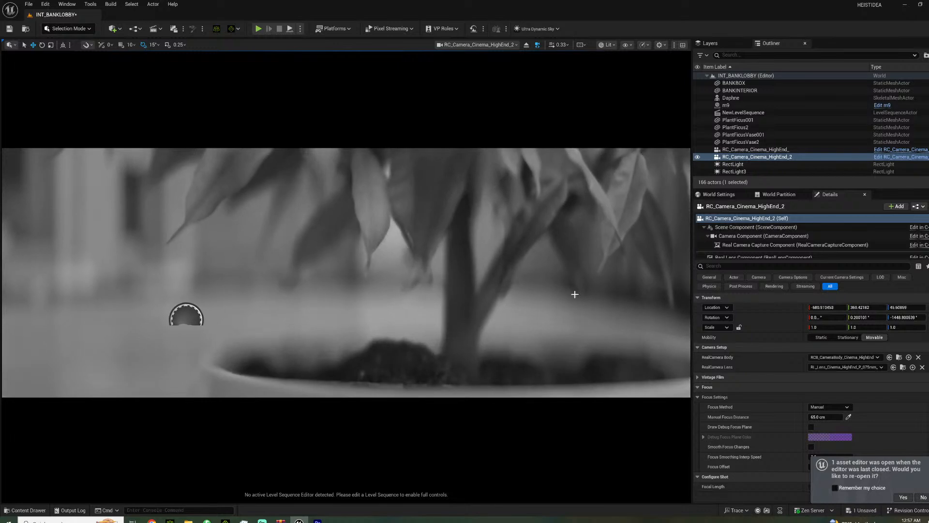
drag(822, 417, 826, 417)
click(811, 426)
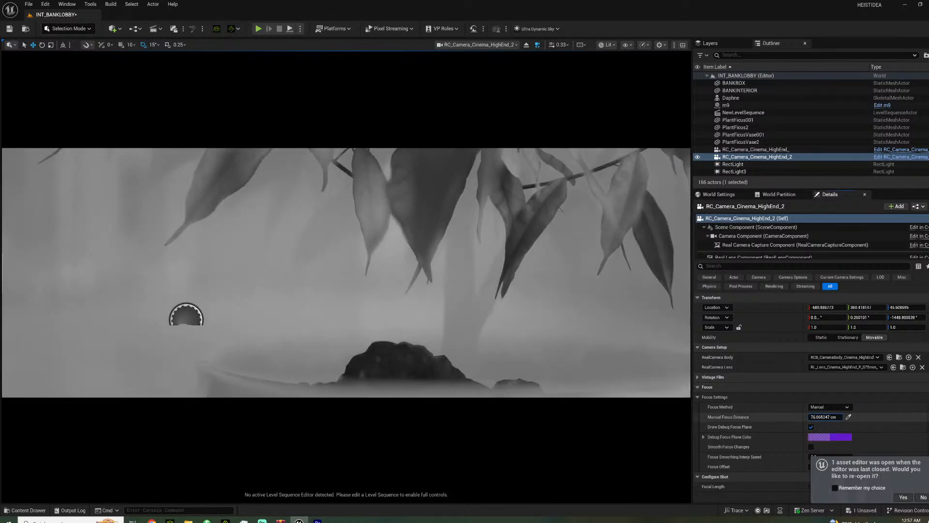
click(811, 427)
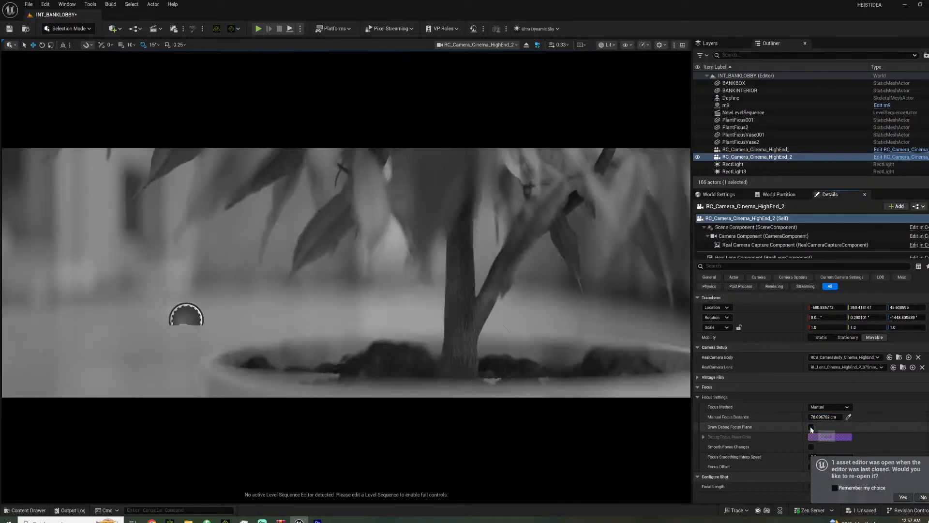
- Angle the camera down over the patterned floor tiles and marble border, focusing on them at about 221 cm
right_drag(462, 316, 360, 352)
key(w)
key(s)
key(d)
key(q)
key(w)
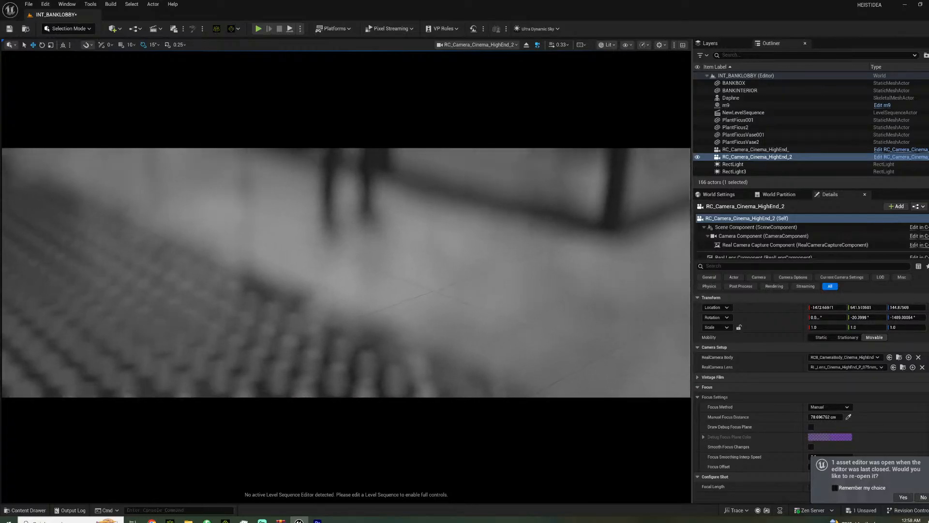
key(w)
right_drag(455, 310, 455, 321)
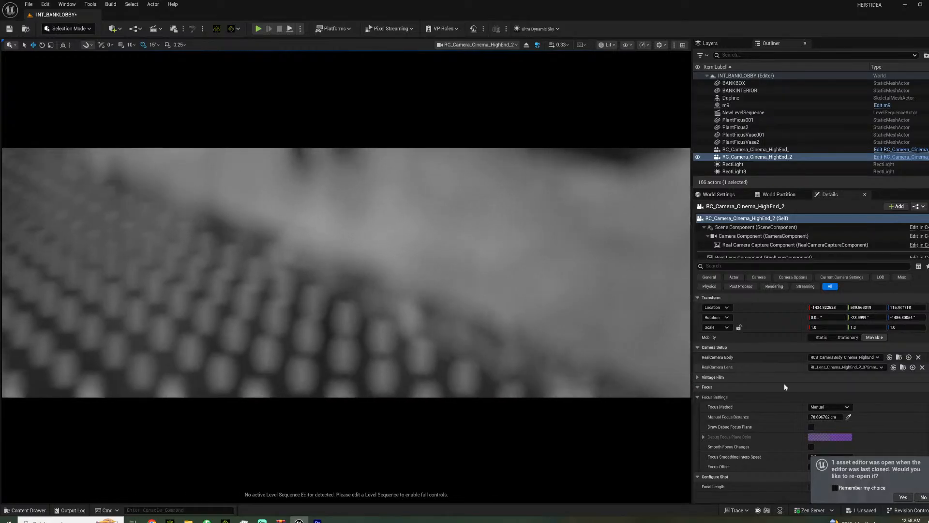
drag(825, 416, 837, 416)
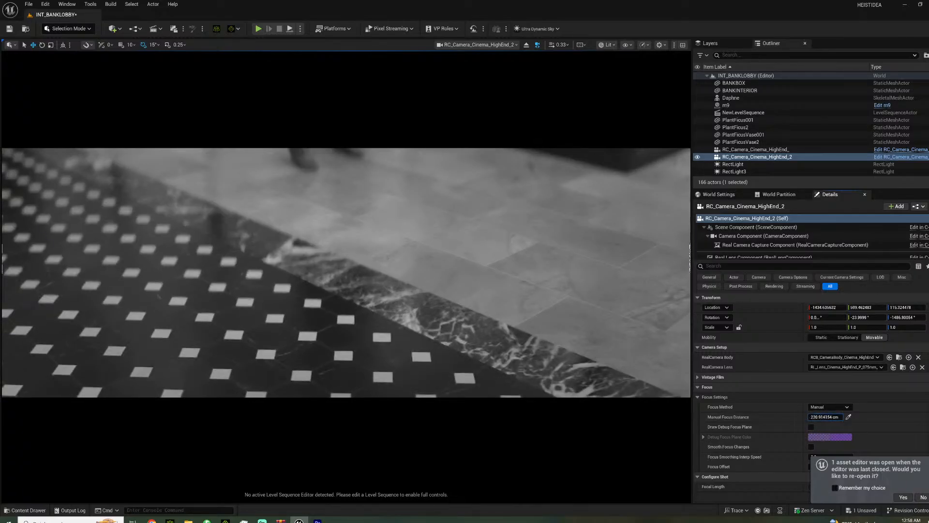
- Reposition the camera for a low wide lobby shot of the glass enclosure with blurred flags in the foreground, jumping to the lane divider on the way
key(w)
key(d)
right_drag(346, 273, 542, 238)
key(w)
key(d)
key(s)
key(a)
key(w)
key(s)
key(w)
right_drag(389, 227, 384, 243)
key(w)
click(405, 234)
key(f)
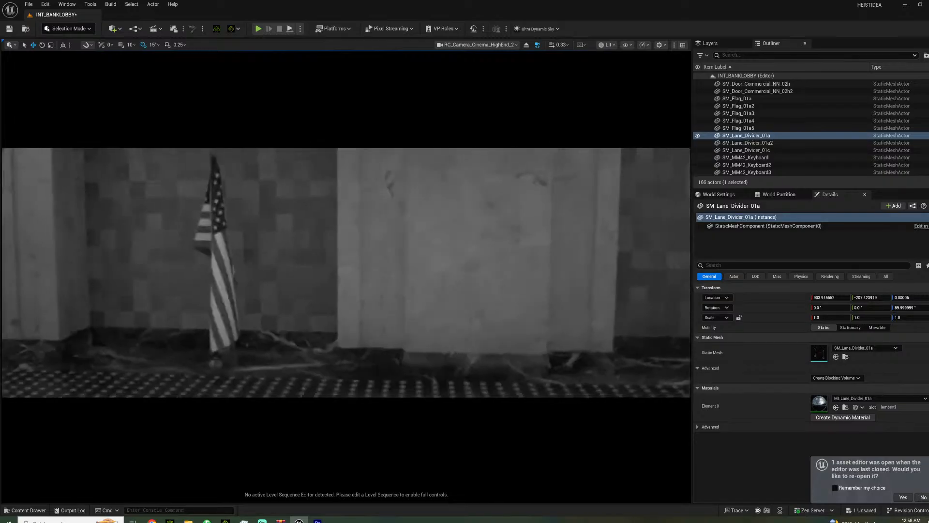
right_drag(346, 272, 496, 241)
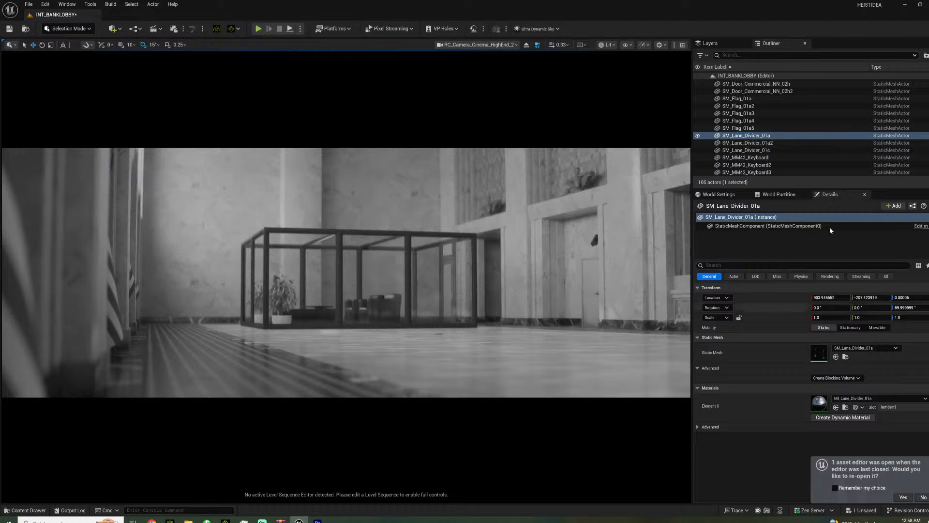
- Reselect RC_Camera_Cinema_HighEnd_2 and set its focus distance to about 1639 cm with the debug focus plane, hiding the plane again
scroll(813, 107, up, 5)
scroll(814, 106, up, 5)
click(779, 154)
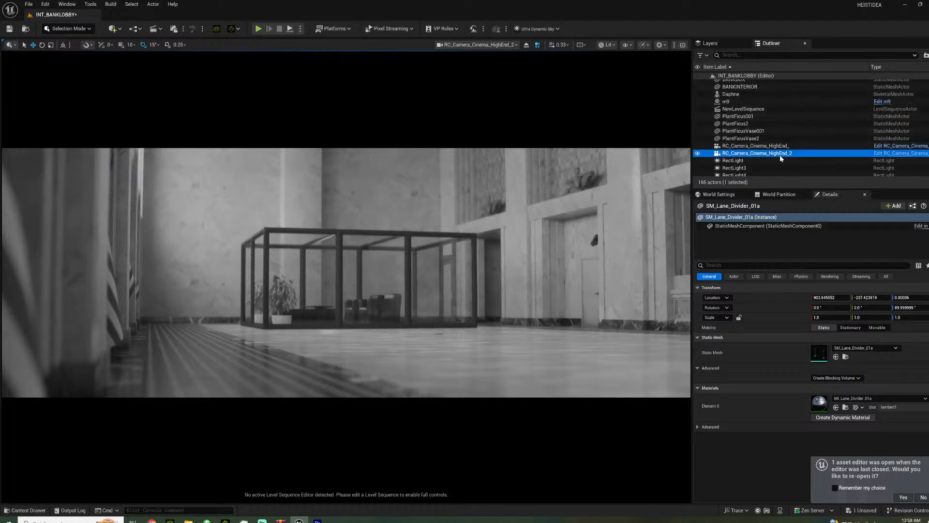
drag(823, 418, 842, 417)
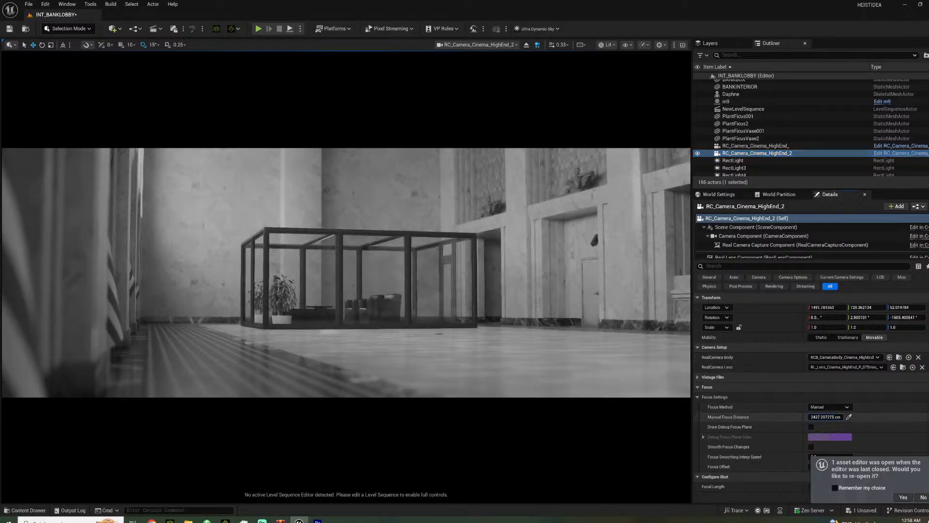
click(812, 427)
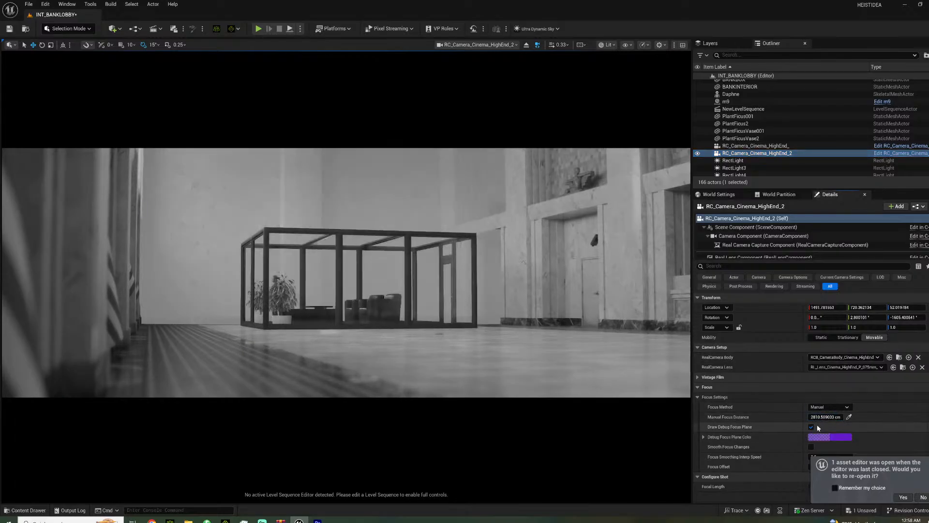
drag(821, 418, 806, 418)
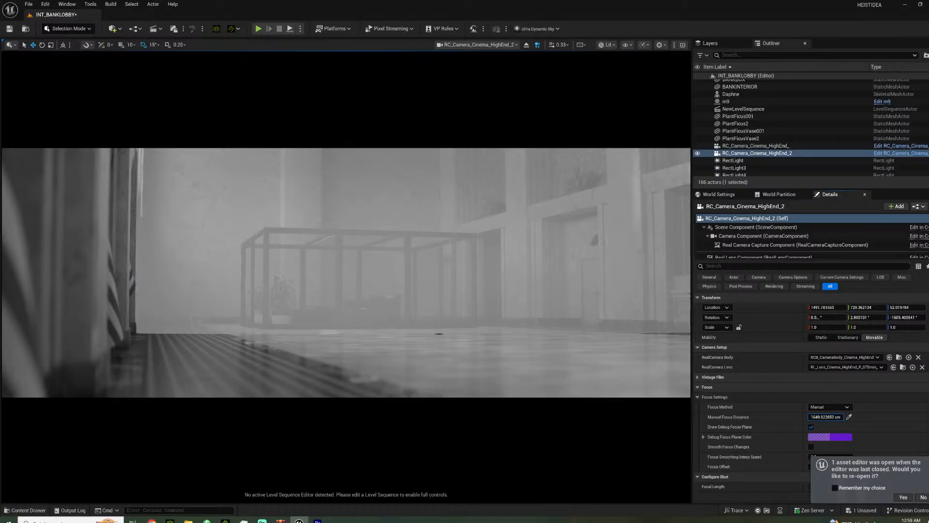
click(811, 427)
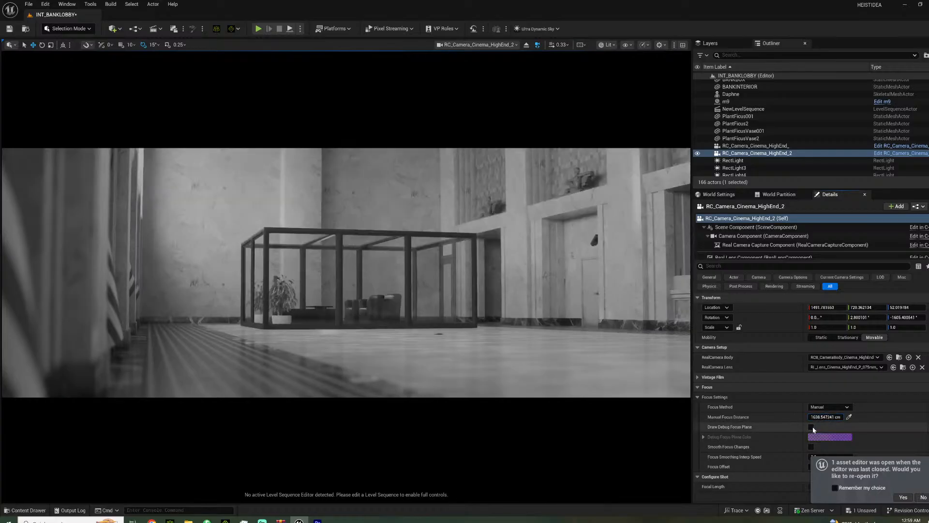
- Frame the wall flags past the blurred desk monitor and money counter, focusing on the flags at about 1329 cm
right_drag(403, 379, 168, 406)
key(w)
key(d)
key(s)
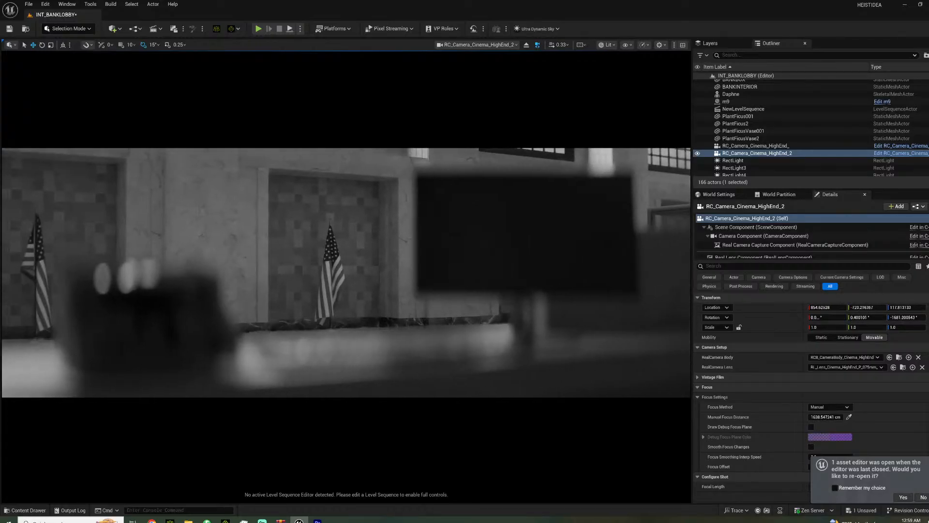
mouse_move(826, 417)
mouse_down()
mouse_move(852, 416)
mouse_move(809, 417)
mouse_move(823, 417)
mouse_up()
key(w)
right_drag(455, 295, 437, 289)
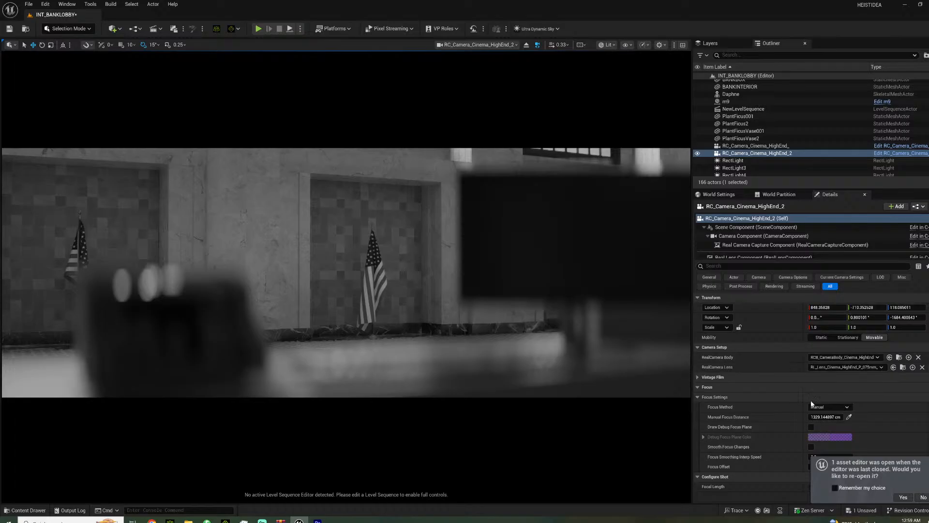
- Pull focus from the flags to the desk by sampling the monitor, checking the focus plane, and settling on the money counter at about 136 cm
click(849, 417)
click(581, 306)
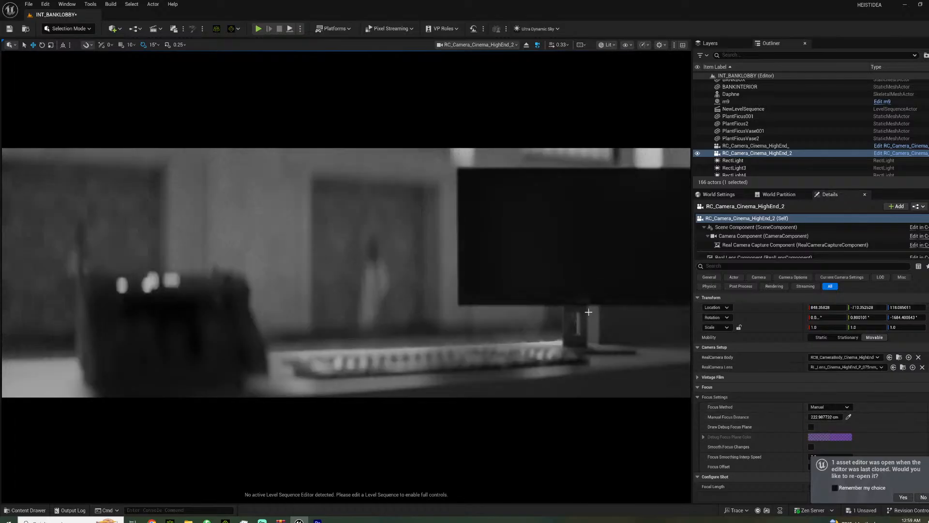
drag(824, 417, 801, 417)
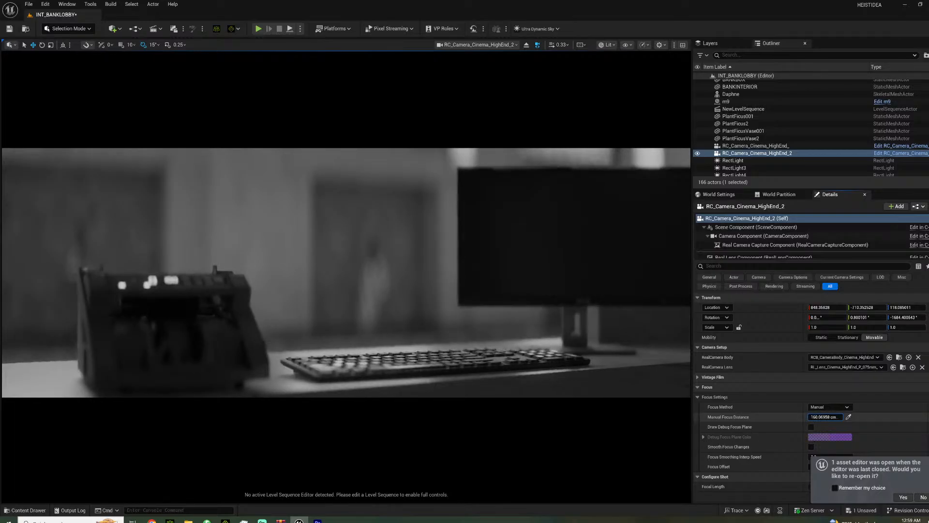
click(812, 427)
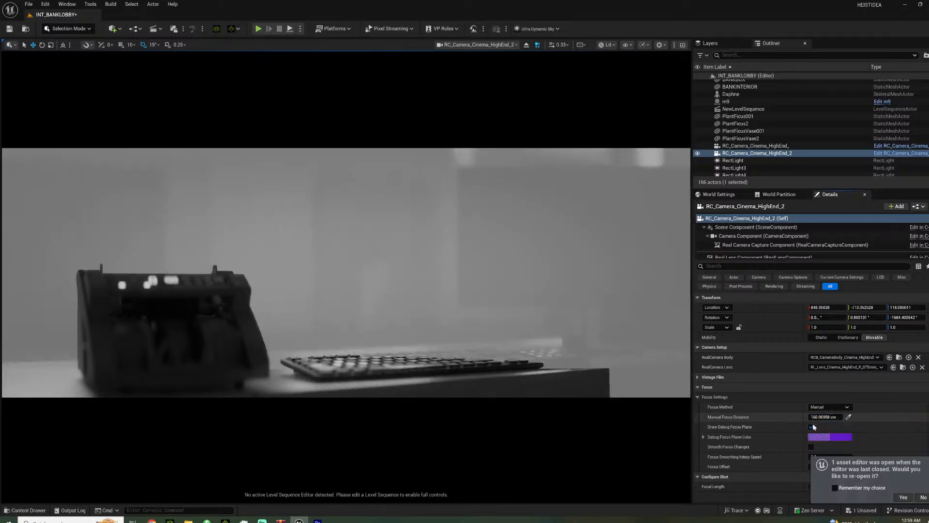
click(812, 426)
mouse_move(823, 416)
mouse_down()
mouse_move(814, 416)
mouse_move(850, 417)
mouse_move(817, 417)
mouse_up()
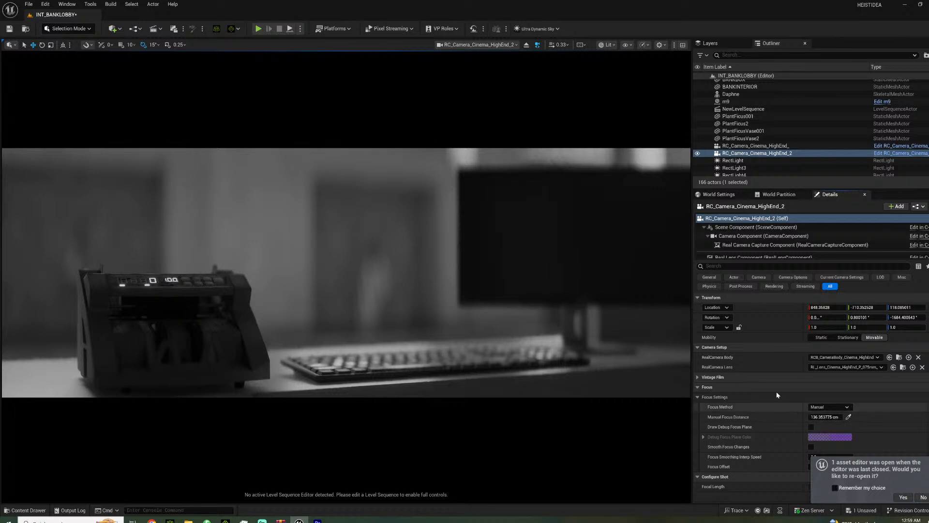